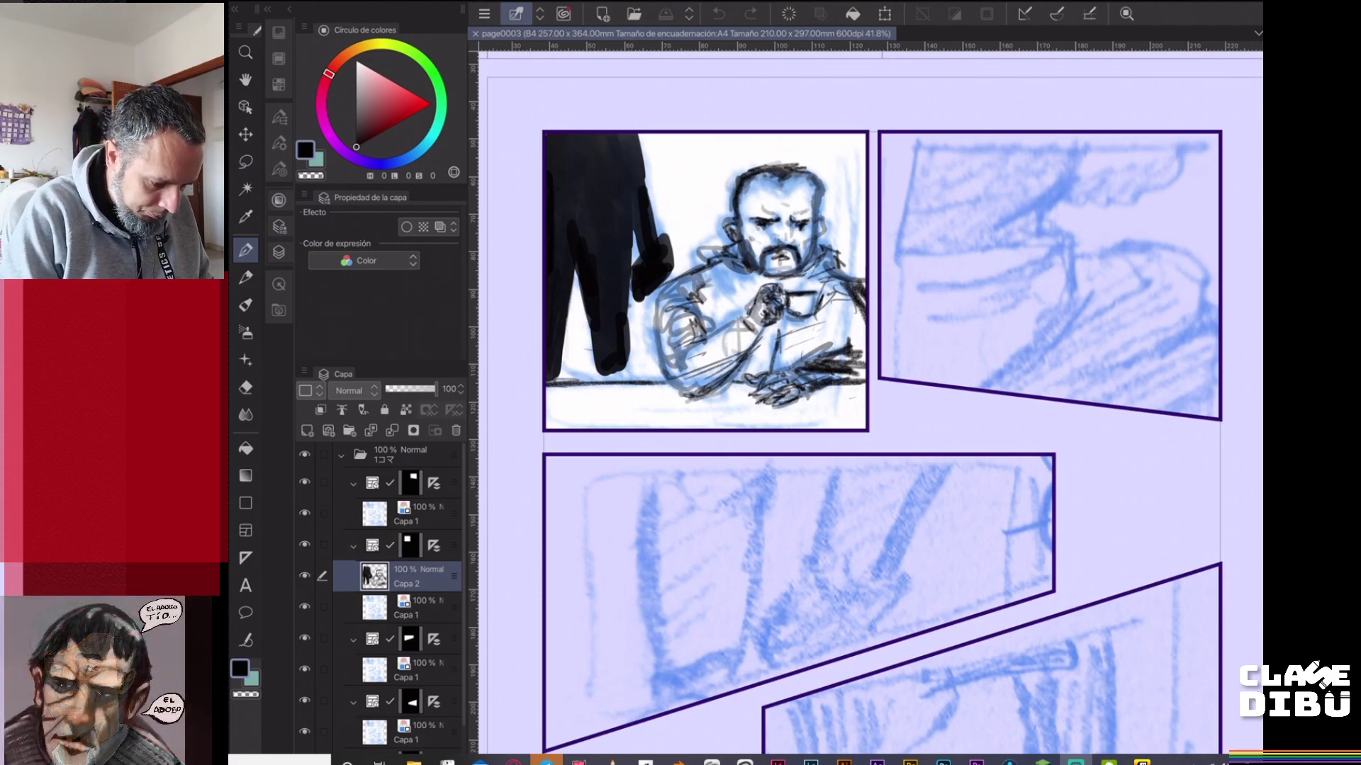
- Darken and solidify the standing figure's black silhouette in the first comic panel with the pencil, covering the feet, legs and back edge
key(p)
drag(602, 370, 628, 373)
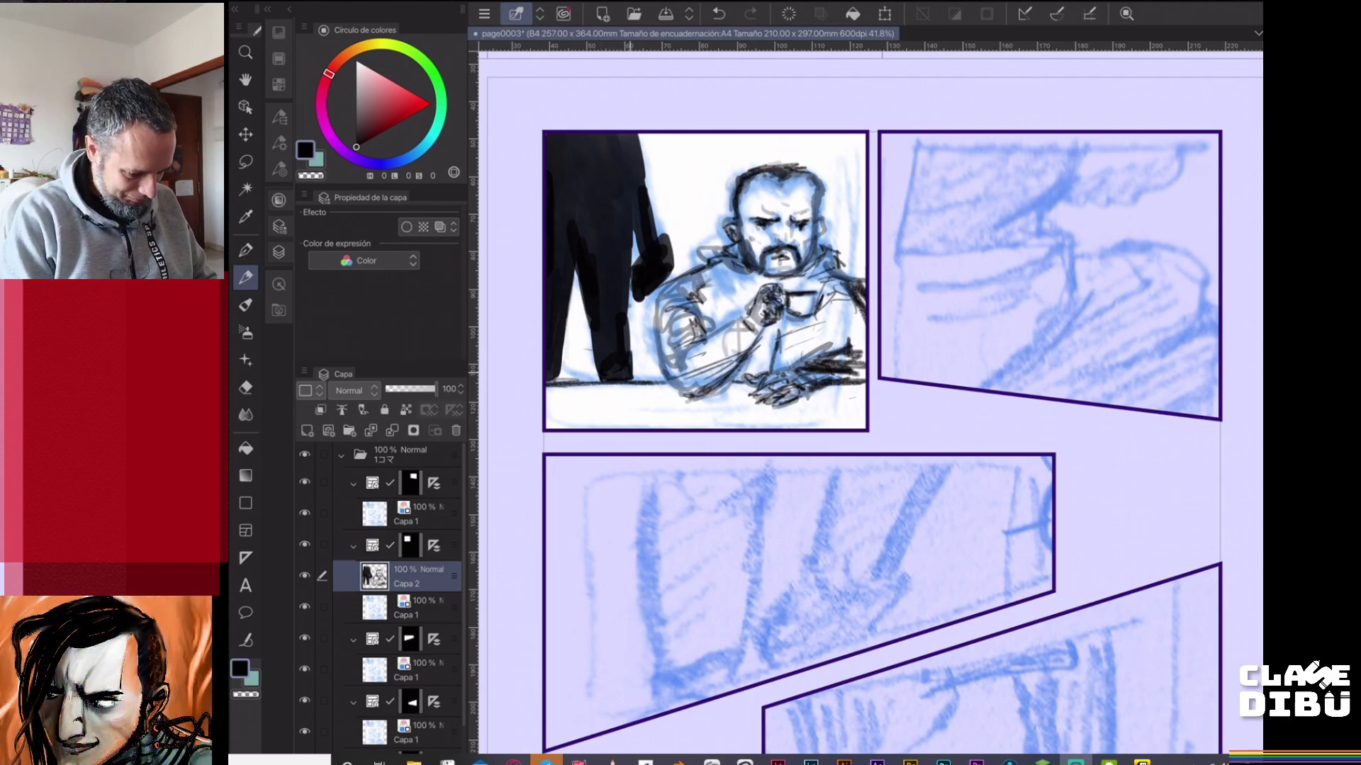
mouse_move(630, 296)
mouse_down()
mouse_move(629, 325)
mouse_move(629, 312)
mouse_up()
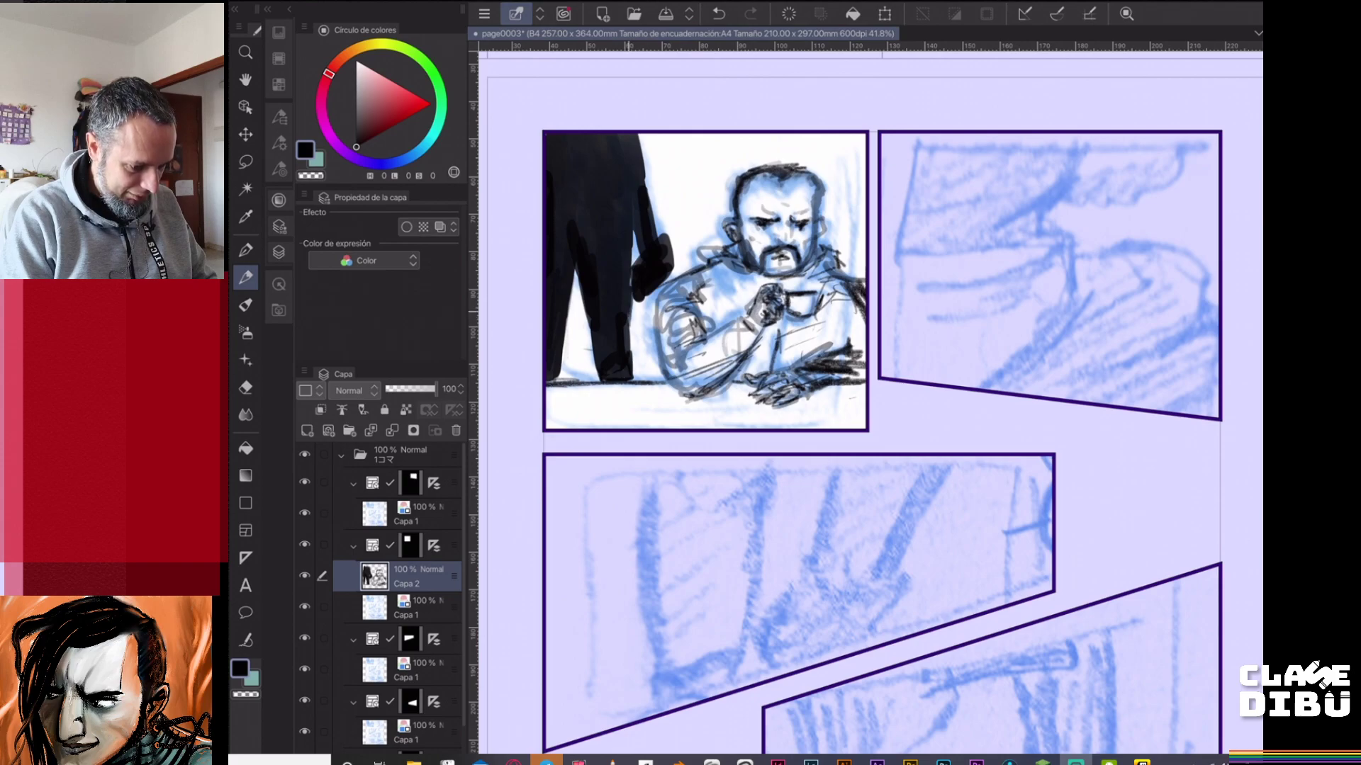
mouse_move(629, 239)
mouse_down()
mouse_move(629, 255)
mouse_move(579, 280)
mouse_move(583, 297)
mouse_up()
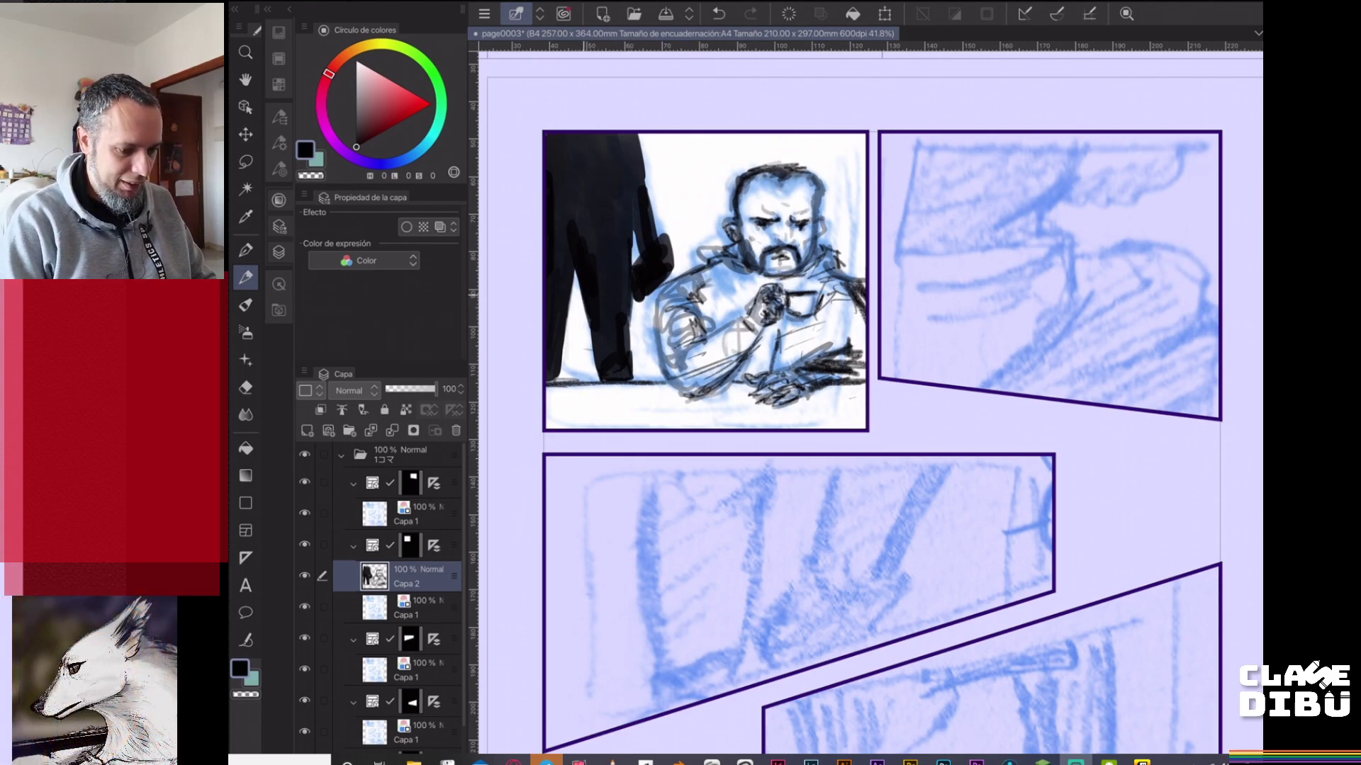
drag(635, 144, 643, 182)
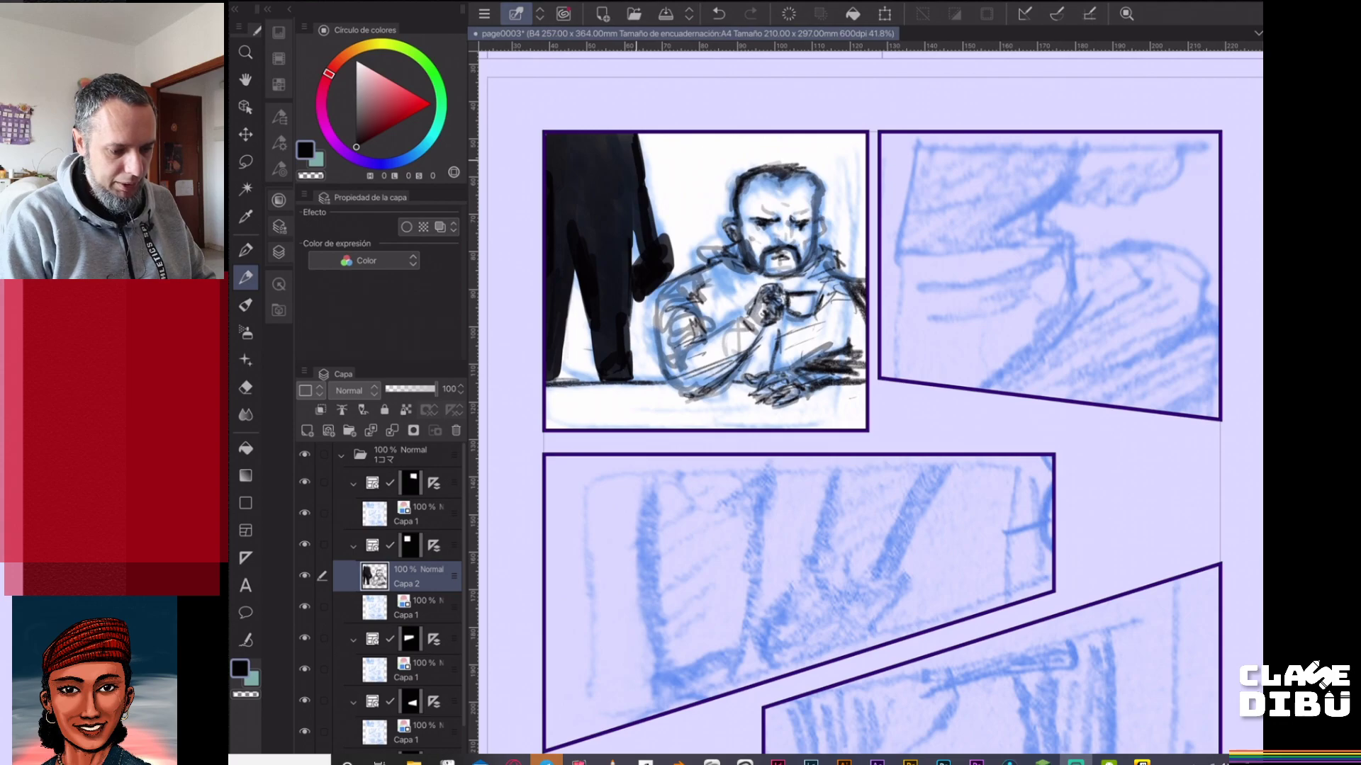
drag(631, 139, 633, 160)
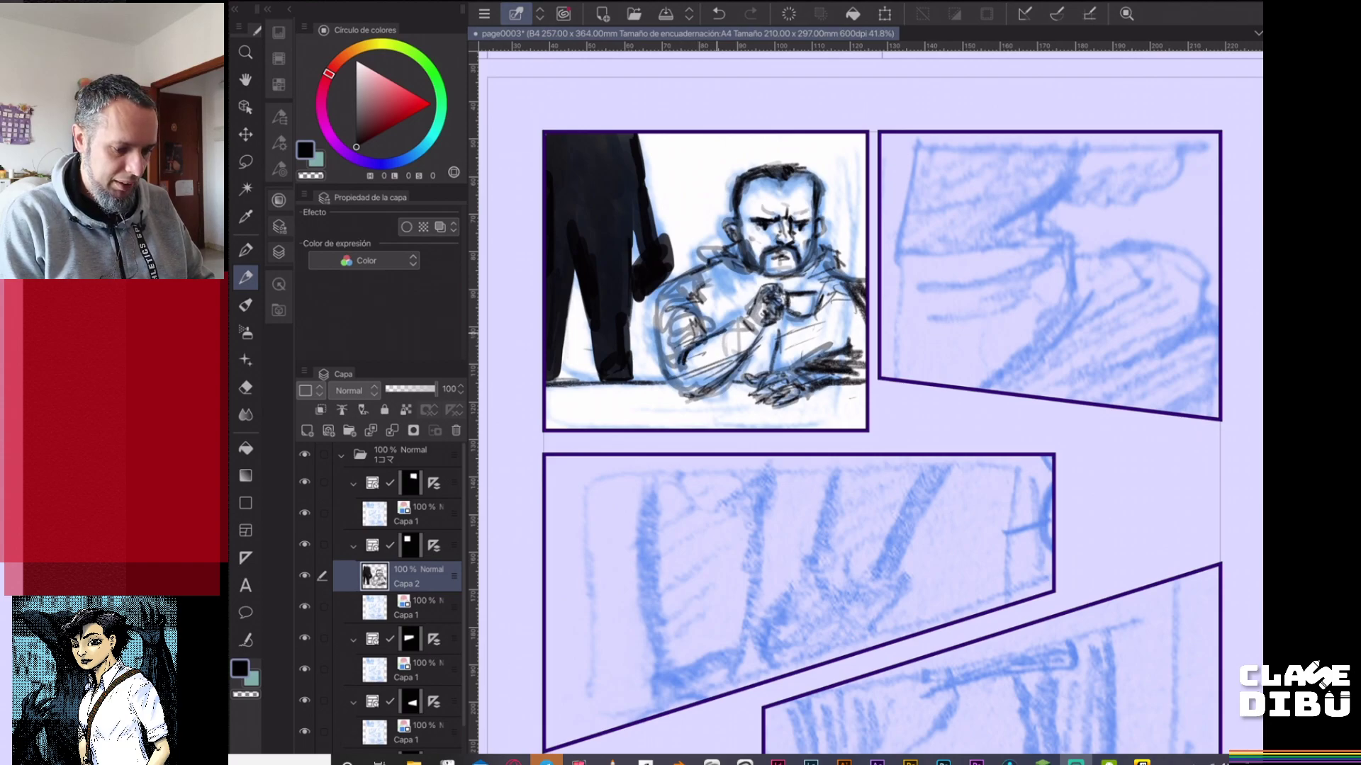
- Reinforce the seated man in the first panel with black pencil strokes on his wrist, forearms, hood and shoulders
mouse_move(737, 320)
mouse_down()
mouse_move(751, 339)
mouse_move(747, 324)
mouse_move(767, 330)
mouse_move(763, 341)
mouse_up()
drag(750, 291, 759, 315)
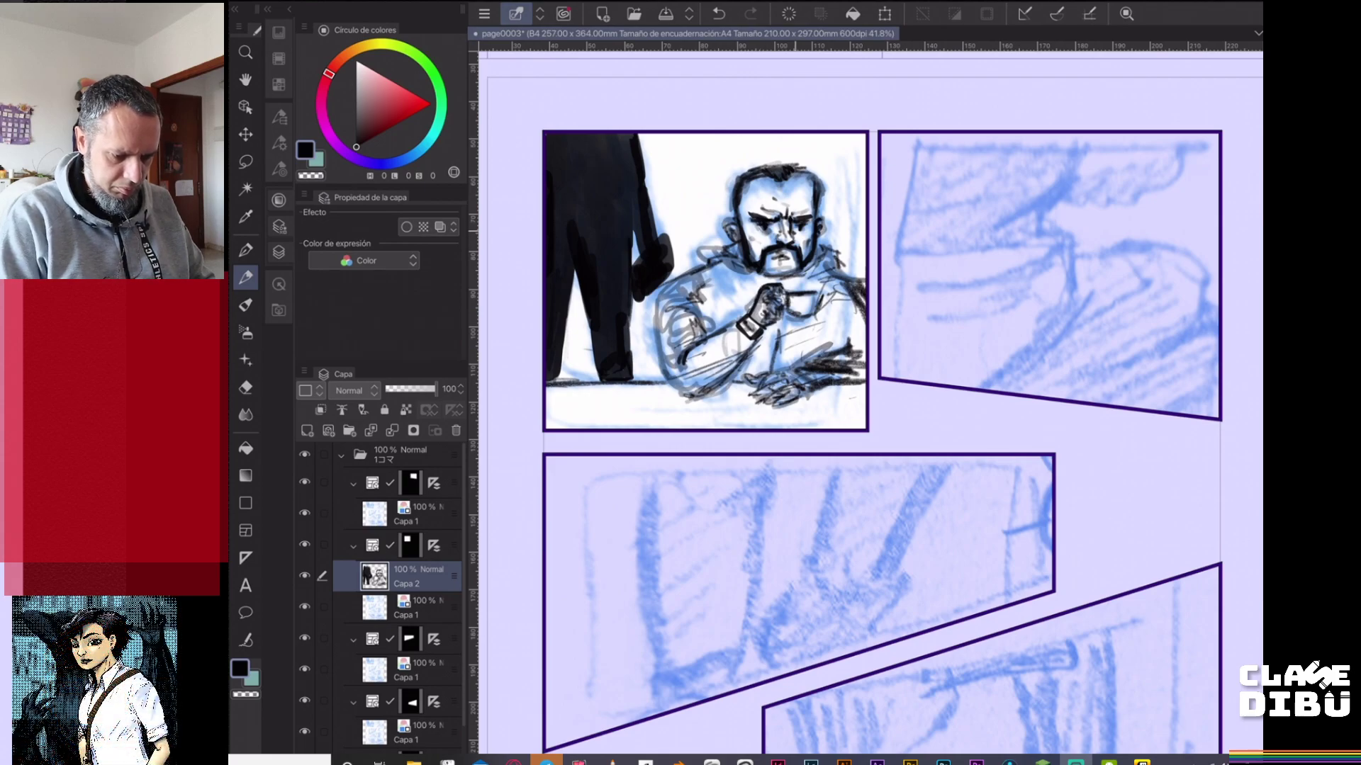
mouse_move(805, 363)
mouse_down()
mouse_move(864, 337)
mouse_move(859, 353)
mouse_move(835, 346)
mouse_move(856, 336)
mouse_move(844, 300)
mouse_move(778, 348)
mouse_up()
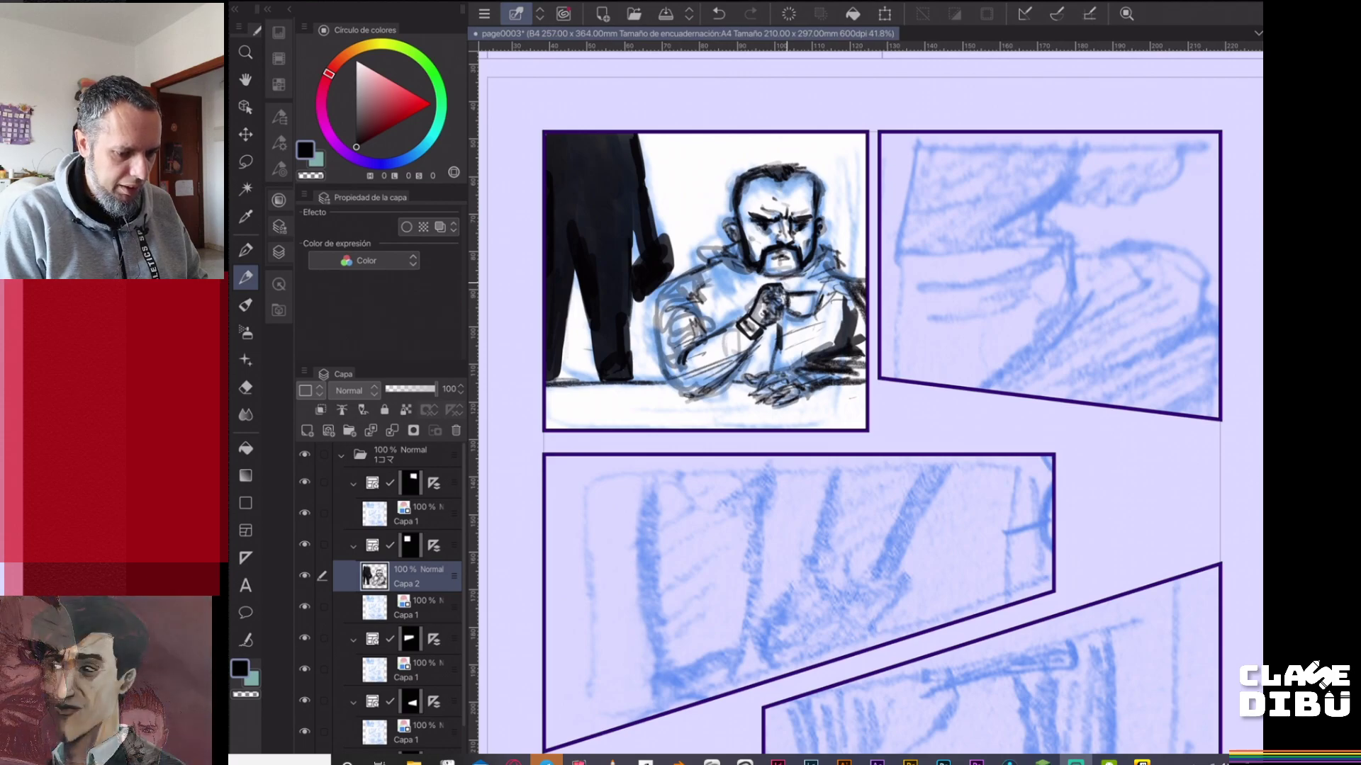
drag(799, 285, 833, 263)
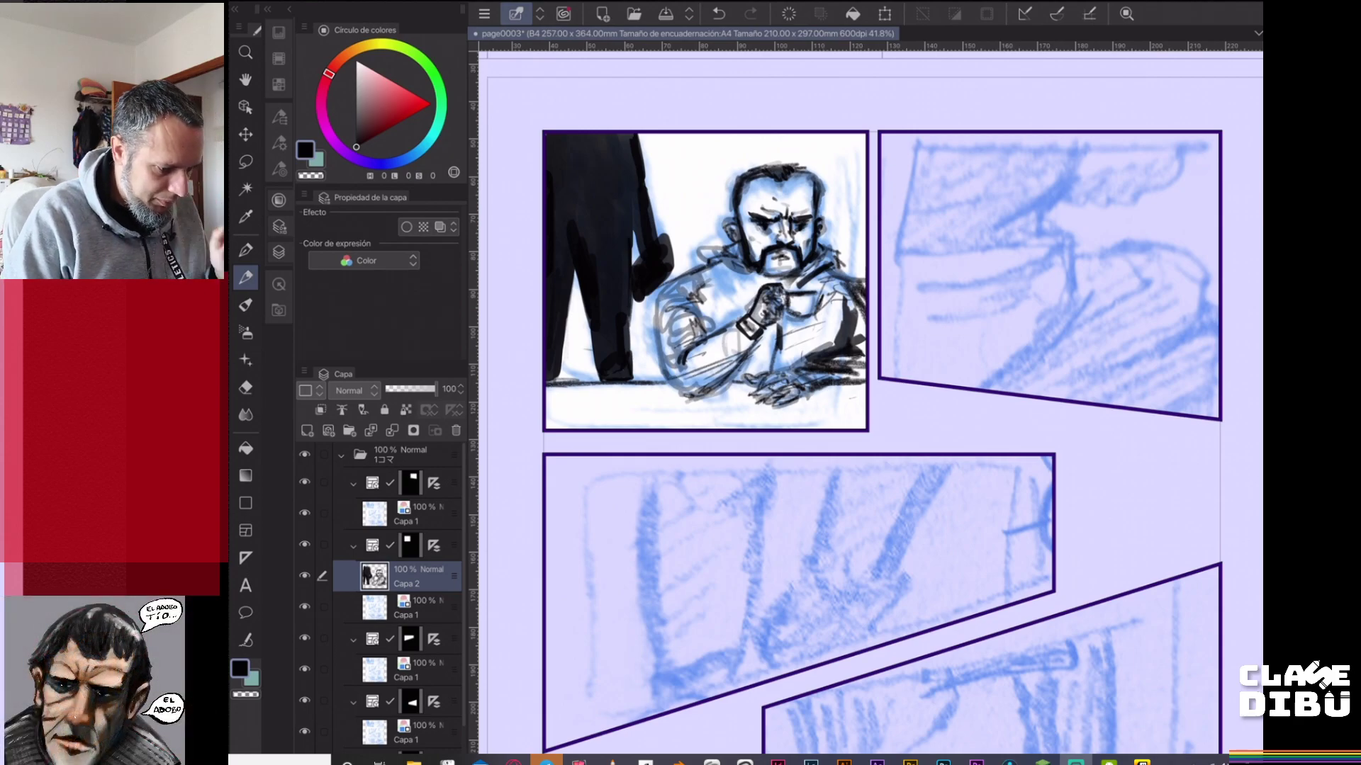
click(279, 143)
drag(664, 292, 707, 265)
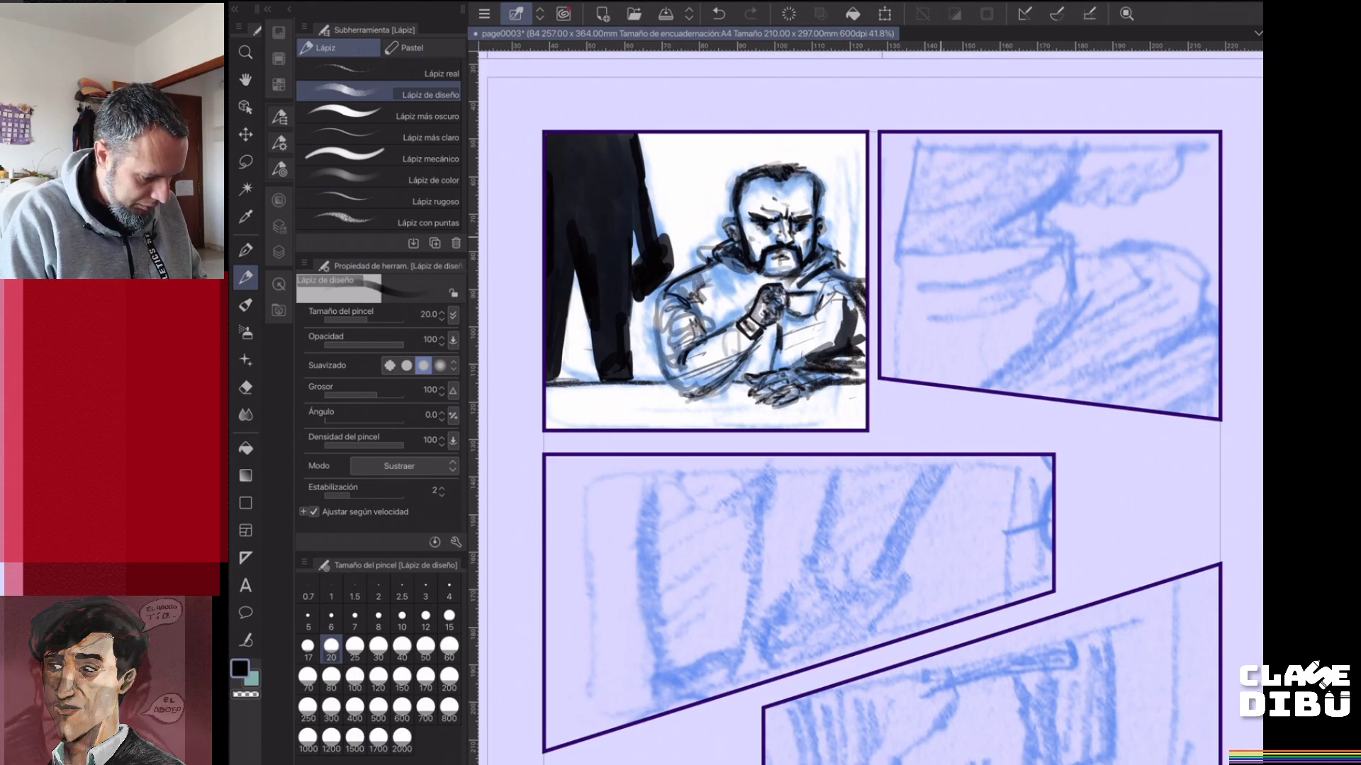
- Select the blue sketch layer Capa 1 of the second panel and redraw the curved garment edge and the scalloped border
click(278, 252)
click(411, 513)
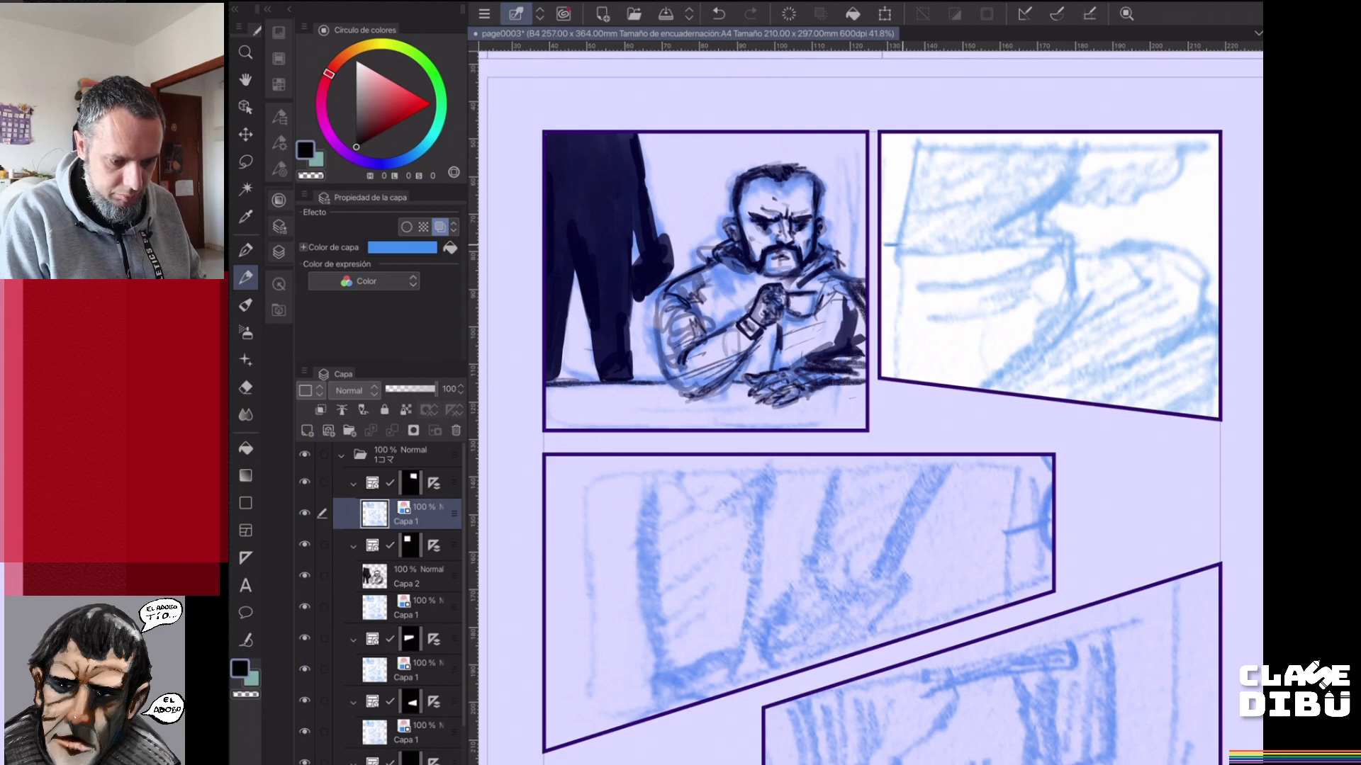
key(ctrl+z)
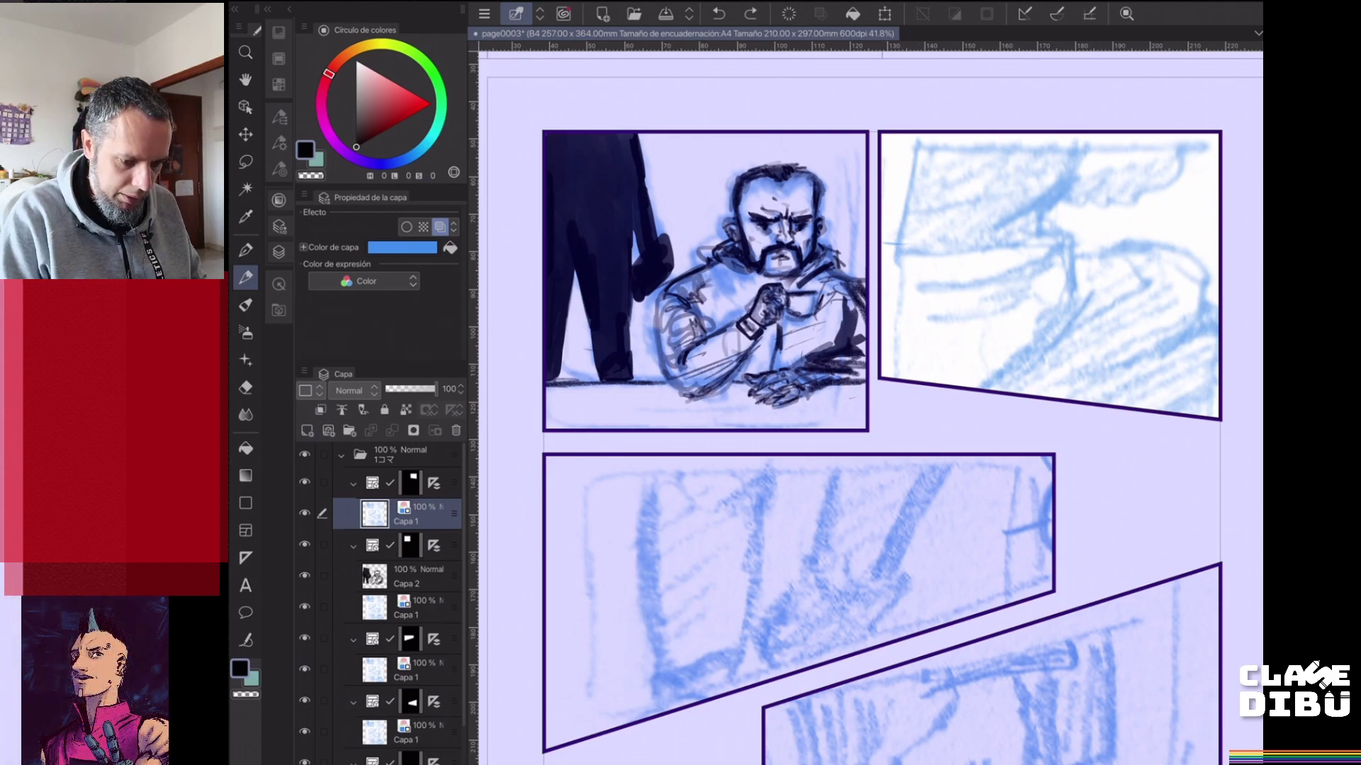
mouse_move(886, 246)
mouse_down()
mouse_move(1027, 207)
mouse_move(1088, 139)
mouse_move(1079, 201)
mouse_move(1150, 193)
mouse_move(1219, 151)
mouse_up()
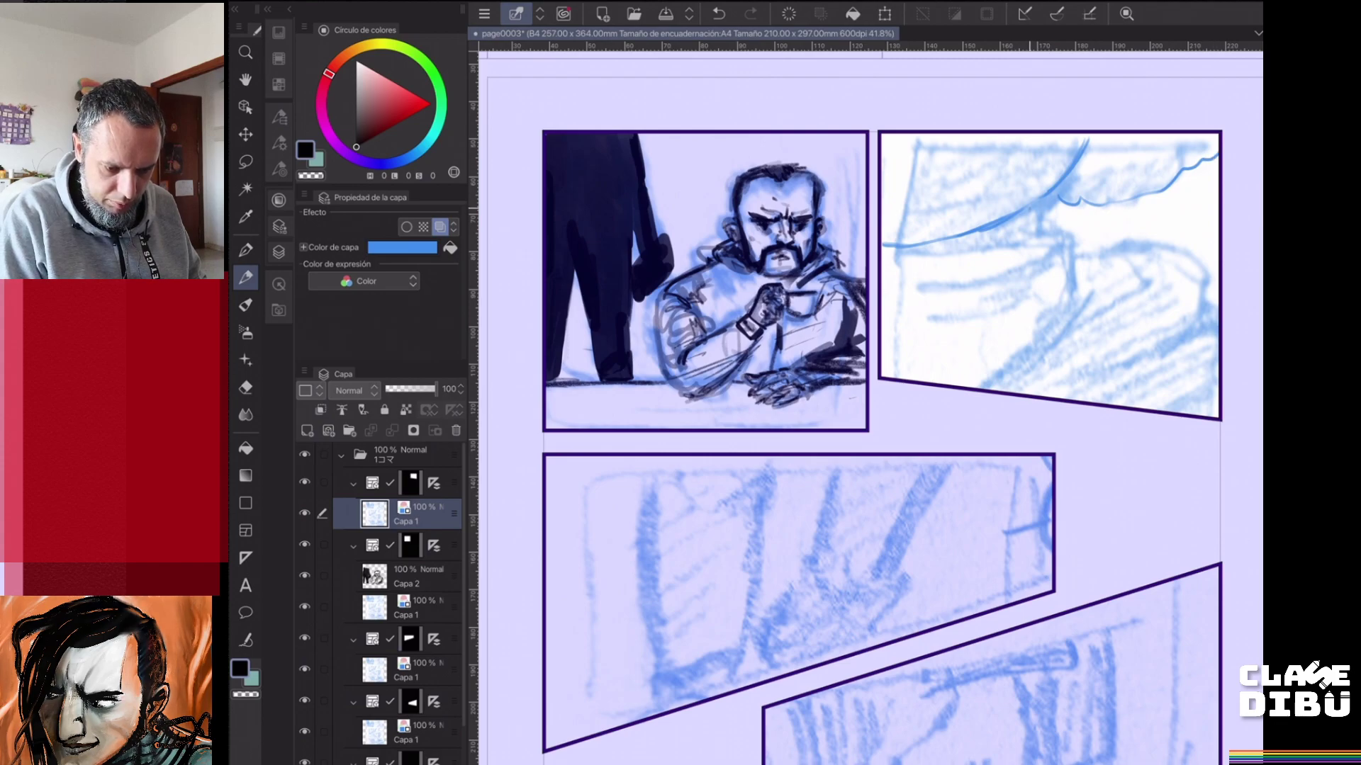
- Sketch the waistband under the curved garment in blue, with small gathers and fold marks hanging below it
drag(1043, 198, 1034, 239)
drag(1021, 245, 1037, 240)
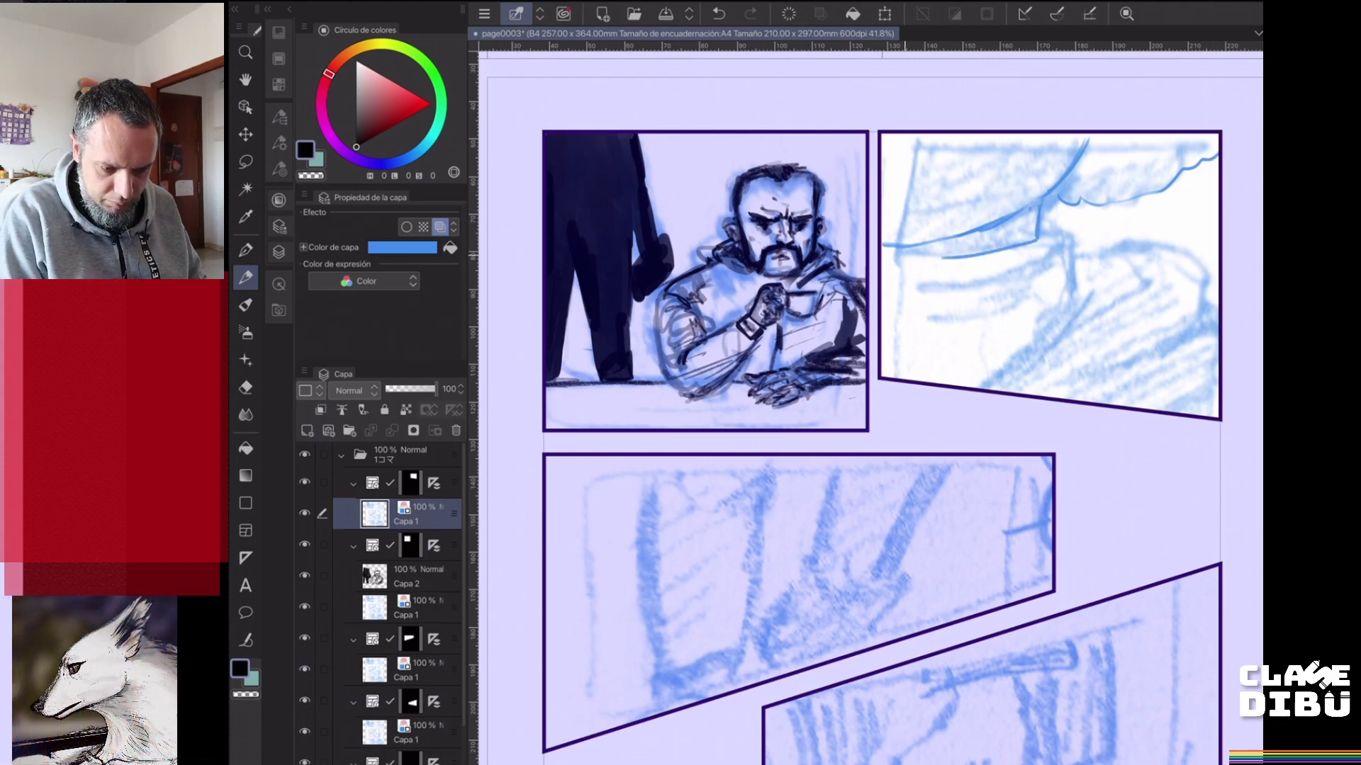
mouse_move(905, 256)
mouse_down()
mouse_move(968, 257)
mouse_move(893, 255)
mouse_move(909, 257)
mouse_up()
mouse_move(1039, 226)
mouse_down()
mouse_move(1068, 231)
mouse_move(1032, 267)
mouse_move(981, 282)
mouse_up()
mouse_move(1057, 256)
mouse_down()
mouse_move(954, 289)
mouse_move(1065, 291)
mouse_up()
drag(1071, 226, 1058, 292)
drag(1045, 274, 1037, 299)
mouse_move(1007, 252)
mouse_down()
mouse_move(985, 278)
mouse_move(1030, 300)
mouse_move(1013, 324)
mouse_move(1097, 284)
mouse_move(1082, 308)
mouse_up()
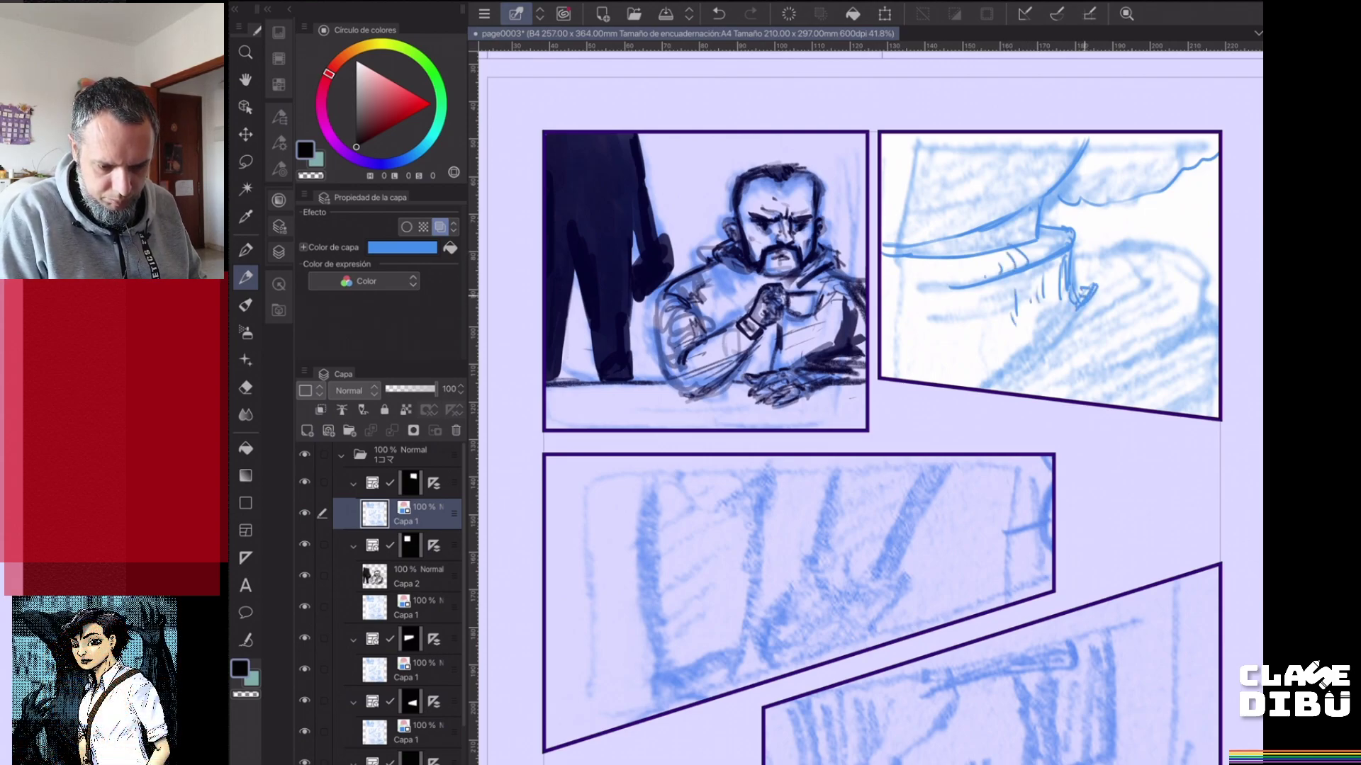
- Sketch the bent leg's outline and fabric creases in blue beside the waistband
mouse_move(1072, 253)
mouse_down()
mouse_move(1202, 256)
mouse_move(1085, 254)
mouse_move(1141, 273)
mouse_move(1081, 270)
mouse_up()
mouse_move(1202, 266)
mouse_down()
mouse_move(1151, 348)
mouse_move(1060, 385)
mouse_up()
drag(1207, 312, 1122, 352)
mouse_move(1134, 299)
mouse_down()
mouse_move(988, 390)
mouse_move(1011, 368)
mouse_up()
mouse_move(1138, 276)
mouse_down()
mouse_move(1005, 373)
mouse_move(1109, 304)
mouse_move(1018, 361)
mouse_move(1053, 333)
mouse_up()
drag(1203, 303, 1219, 311)
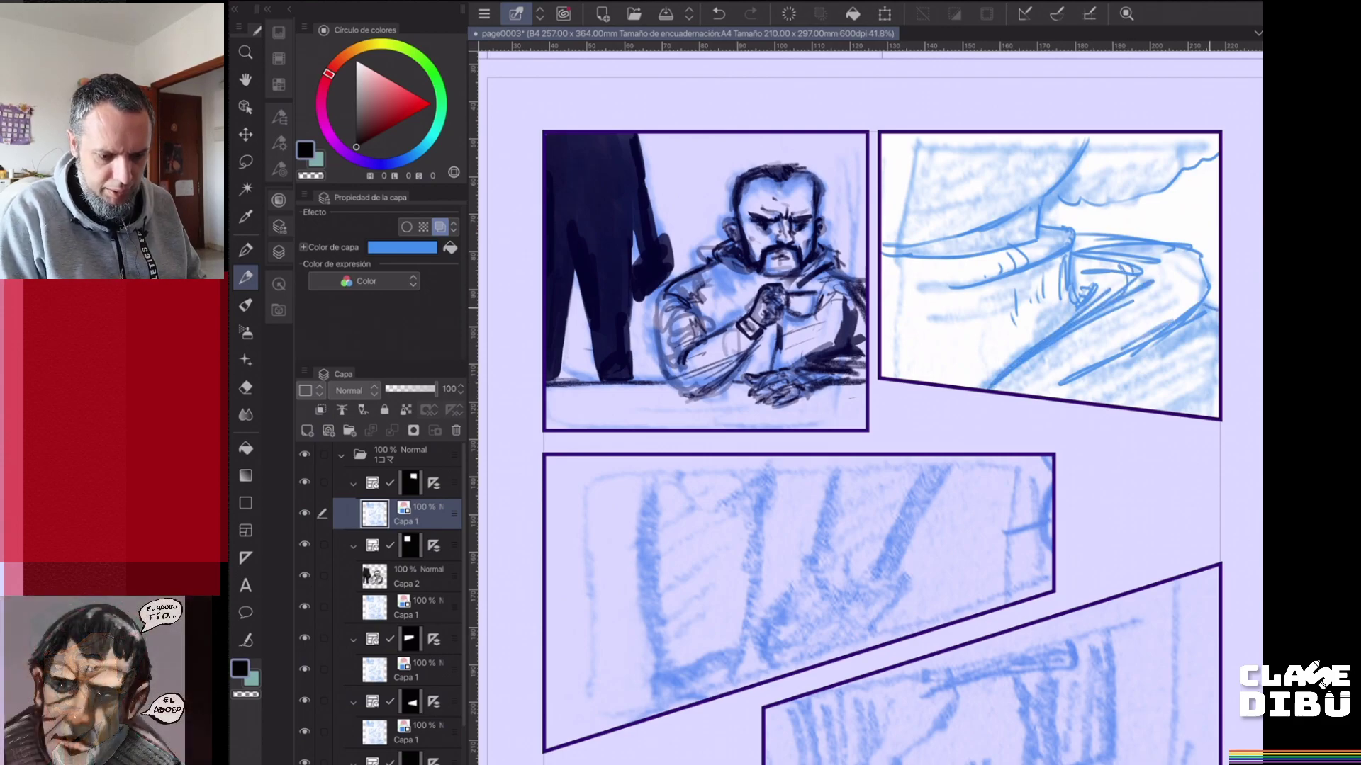
- Add blue fold strokes to the lower fabric and the upper garment, and reinforce the garment's curved edge
drag(898, 323, 955, 312)
drag(883, 283, 921, 280)
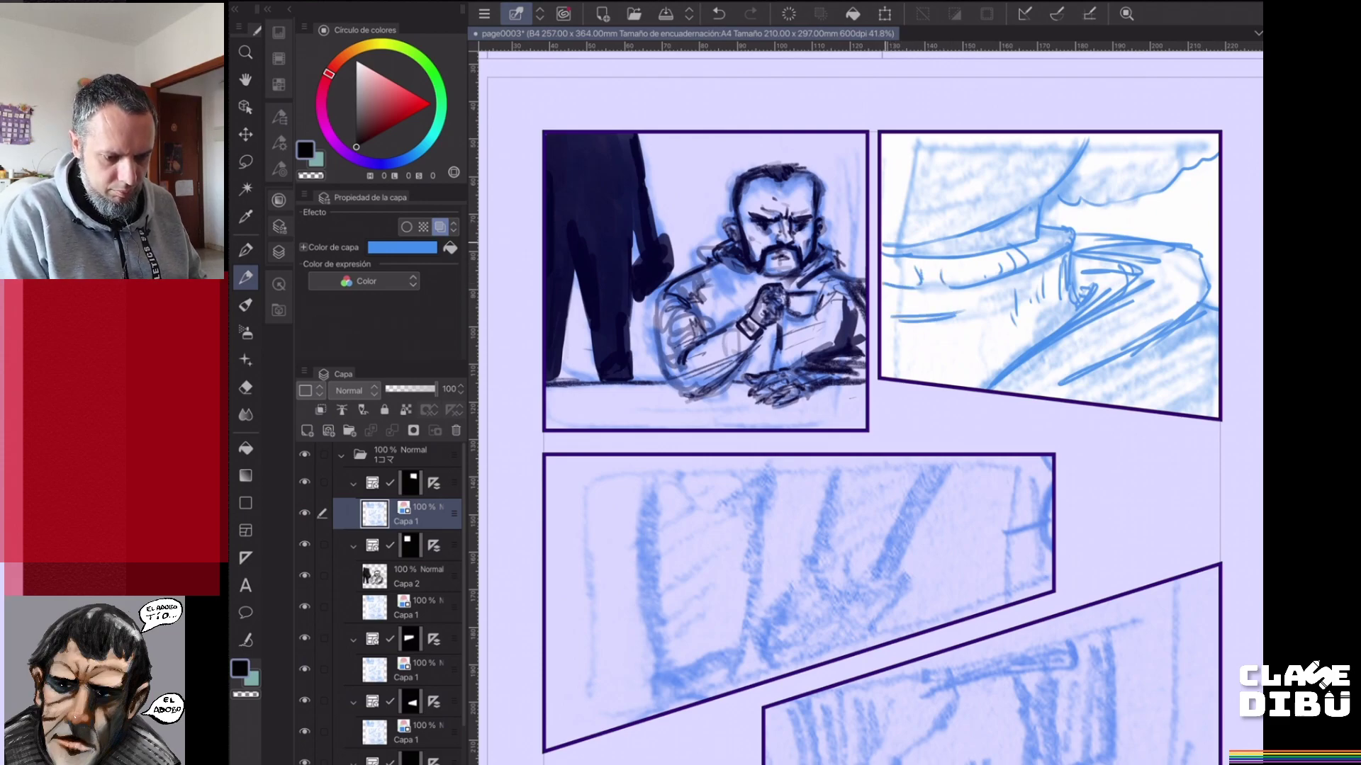
drag(896, 165, 917, 162)
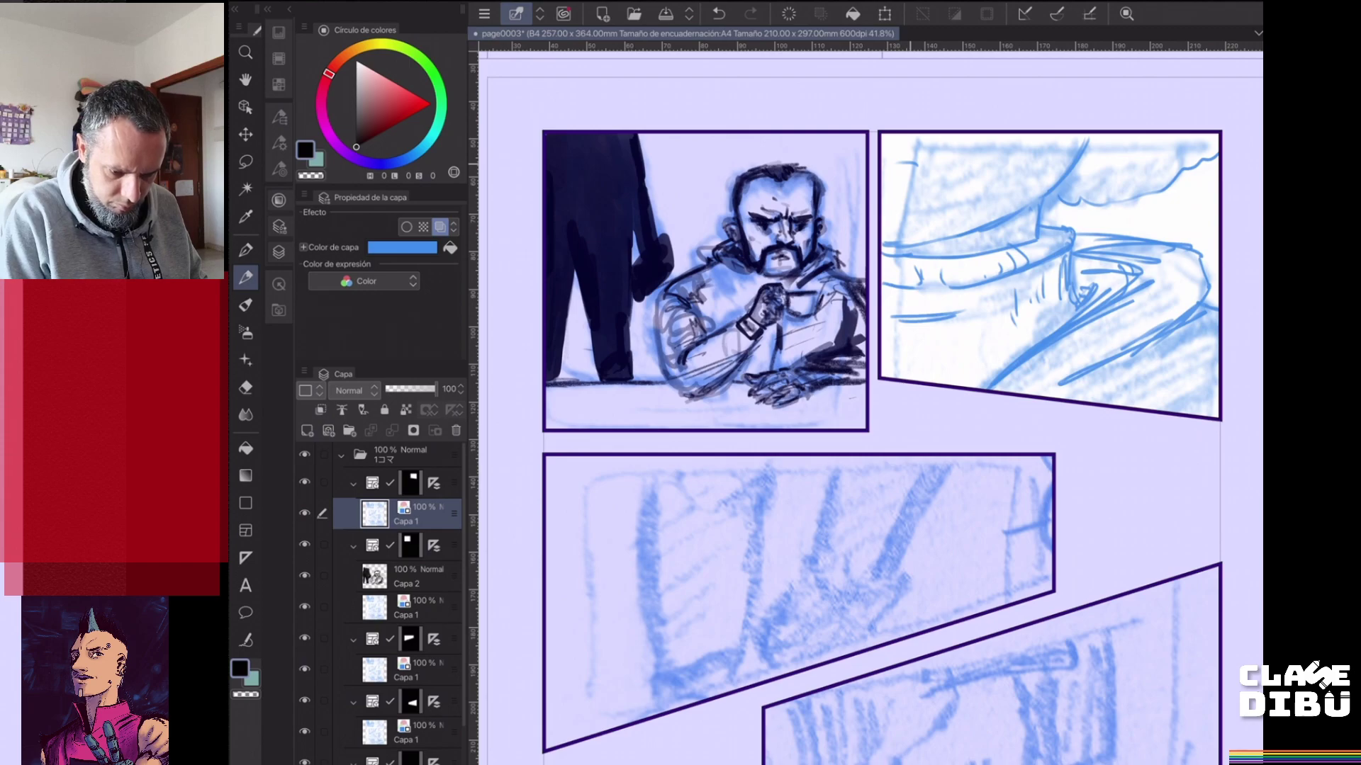
drag(1092, 134, 1032, 214)
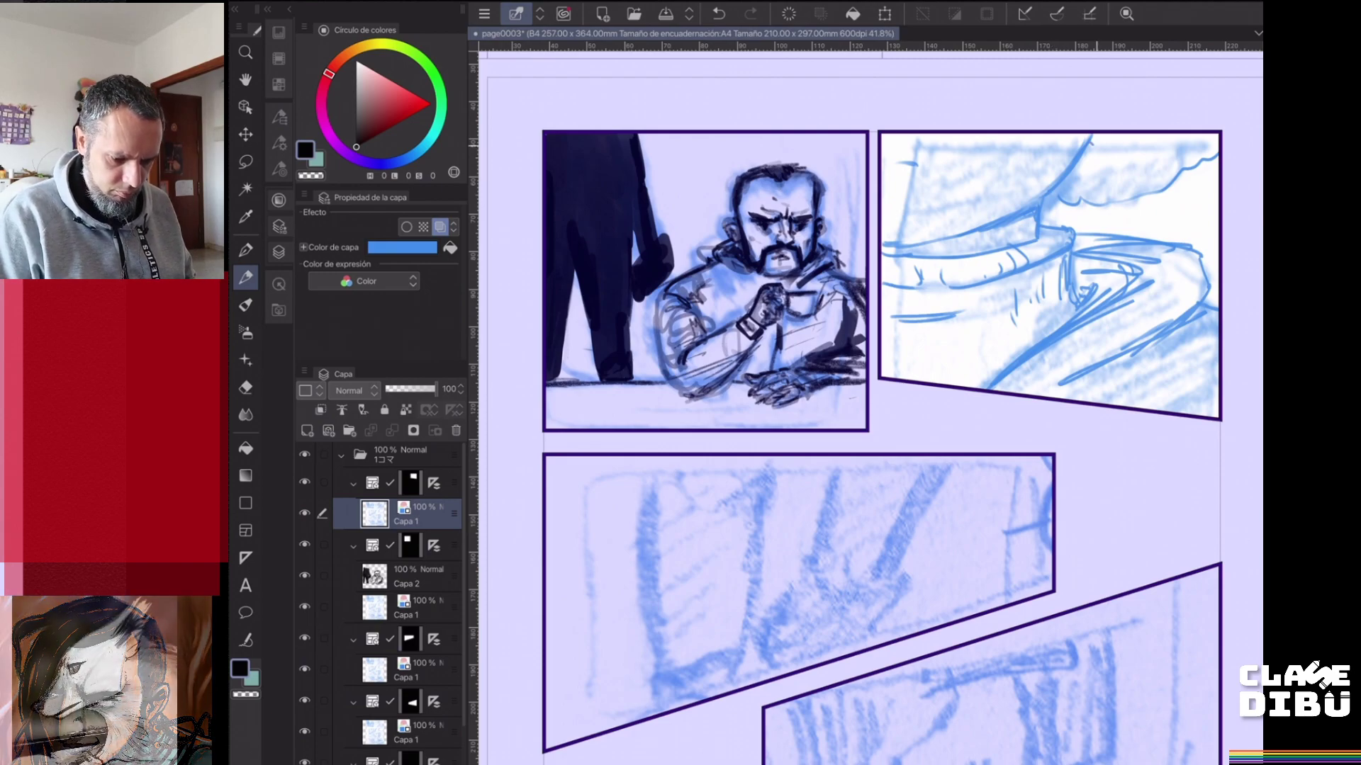
drag(1095, 145, 1126, 133)
- Hatch the shaded area beneath the bent leg with long diagonal blue strokes
mouse_move(1066, 377)
mouse_down()
mouse_move(1029, 395)
mouse_move(1164, 312)
mouse_up()
drag(1012, 392, 1145, 327)
drag(1022, 394, 1191, 302)
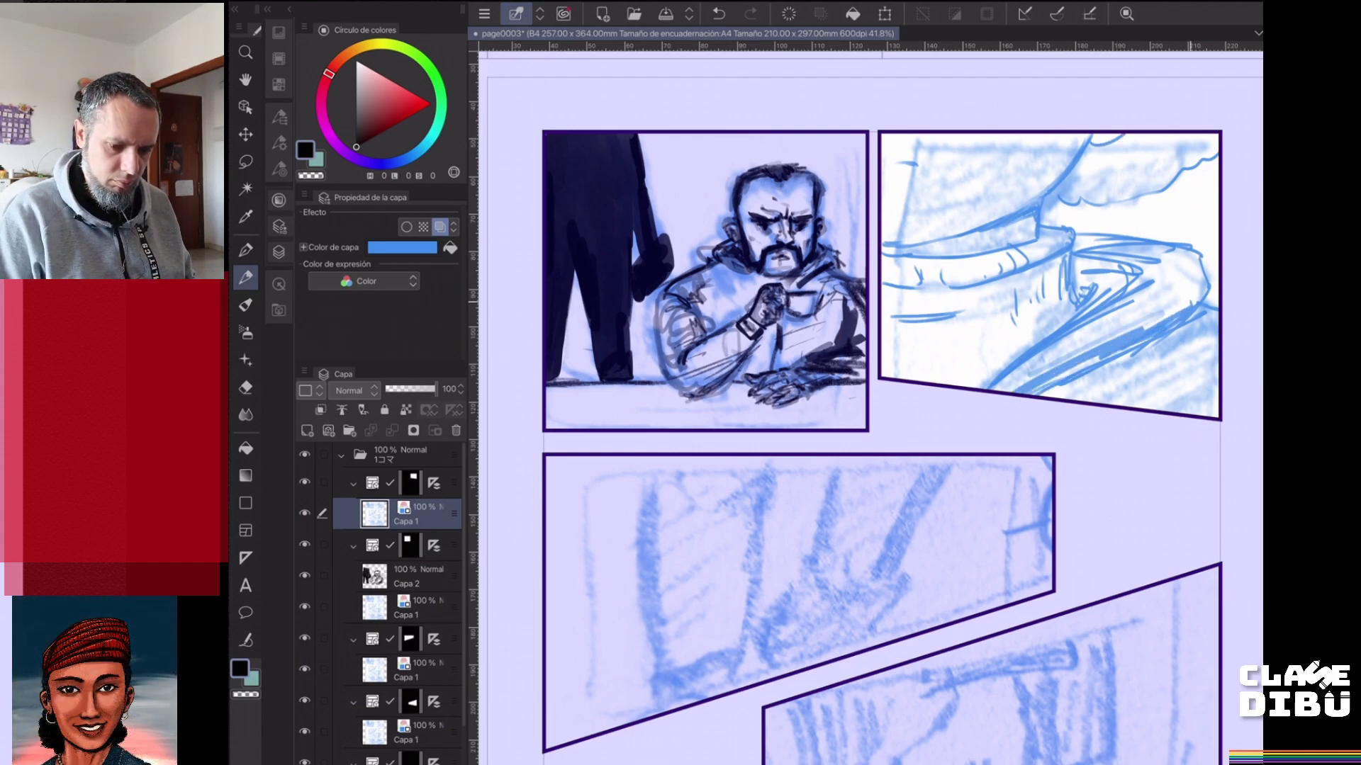
drag(1073, 387, 1218, 329)
drag(1101, 406, 1220, 343)
mouse_move(1143, 402)
mouse_down()
mouse_move(1212, 376)
mouse_move(1203, 401)
mouse_up()
mouse_move(1003, 392)
mouse_down()
mouse_move(1034, 359)
mouse_move(1146, 310)
mouse_up()
- Shade the upper garment above the waistband with parallel diagonal blue strokes
drag(967, 308, 1057, 262)
drag(977, 246, 1049, 221)
drag(905, 243, 1025, 200)
drag(945, 236, 986, 221)
drag(1016, 204, 1050, 175)
drag(986, 194, 1055, 168)
drag(932, 210, 984, 185)
drag(987, 189, 1055, 147)
drag(927, 185, 1067, 136)
mouse_move(976, 161)
mouse_down()
mouse_move(1078, 132)
mouse_move(1046, 134)
mouse_up()
mouse_move(990, 141)
mouse_down()
mouse_move(1025, 134)
mouse_move(976, 138)
mouse_up()
drag(944, 144, 1005, 132)
mouse_move(919, 148)
mouse_down()
mouse_move(986, 134)
mouse_move(950, 133)
mouse_up()
mouse_move(1053, 169)
mouse_down()
mouse_move(1084, 138)
mouse_move(1118, 133)
mouse_up()
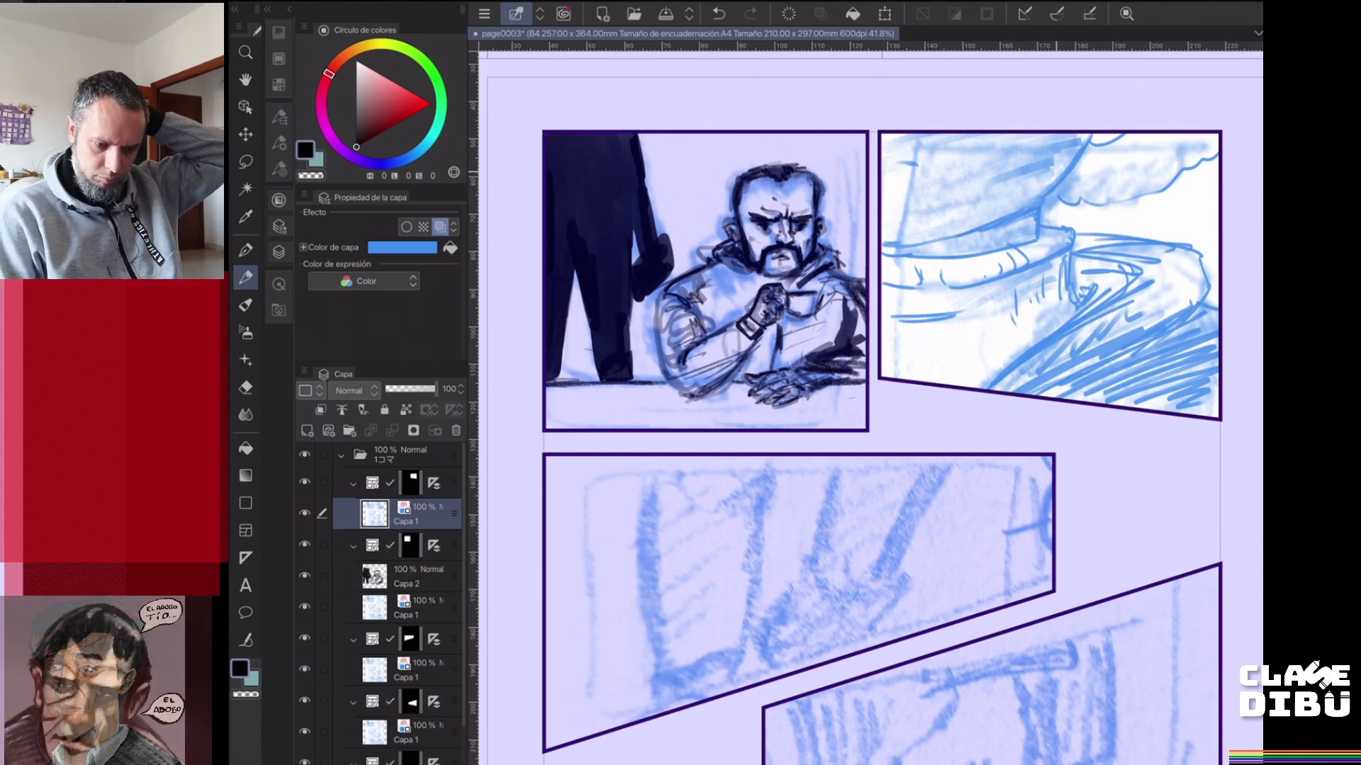
drag(1080, 141, 1105, 133)
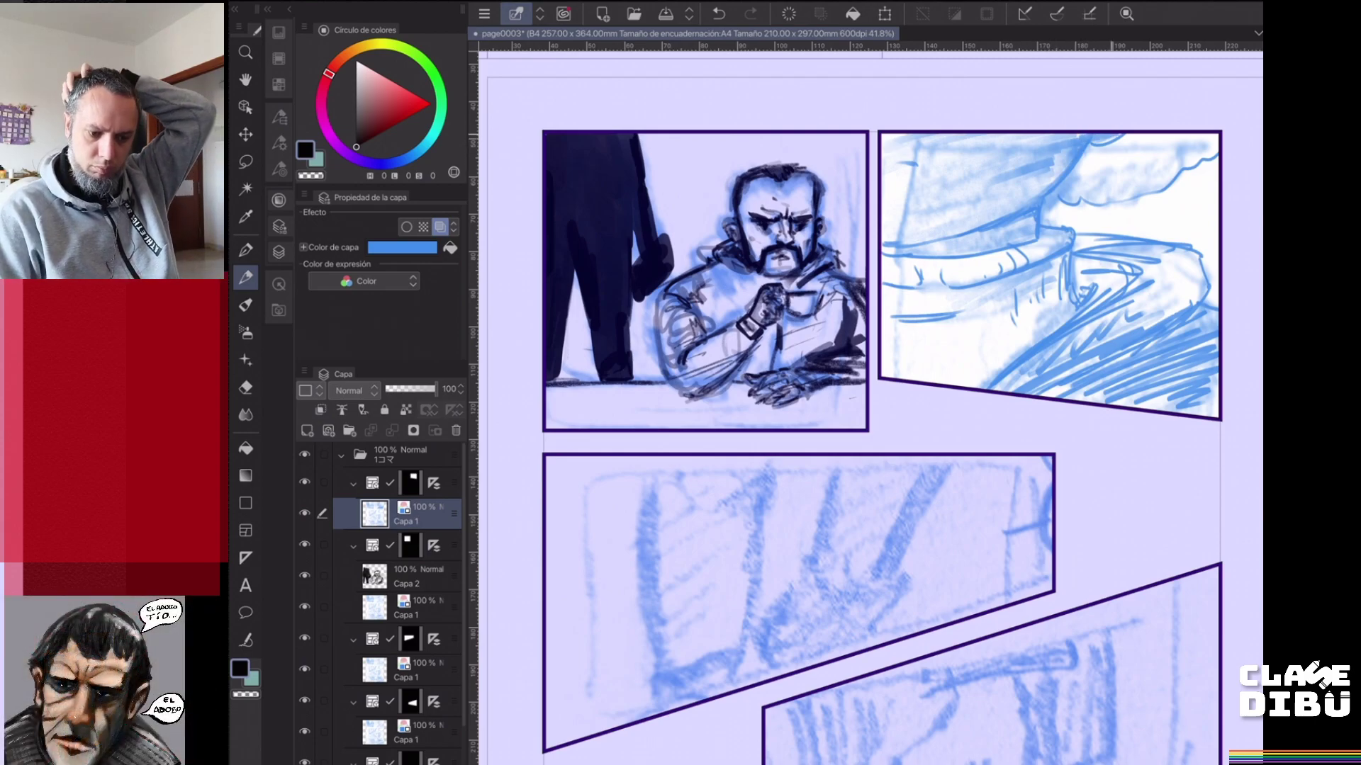
- Fill the area above the scalloped border with dense diagonal blue strokes
drag(1061, 187, 1121, 147)
mouse_move(1066, 191)
mouse_down()
mouse_move(1096, 148)
mouse_move(1128, 145)
mouse_up()
drag(1073, 195, 1149, 154)
mouse_move(1088, 197)
mouse_down()
mouse_move(1165, 148)
mouse_move(1187, 155)
mouse_move(1218, 135)
mouse_up()
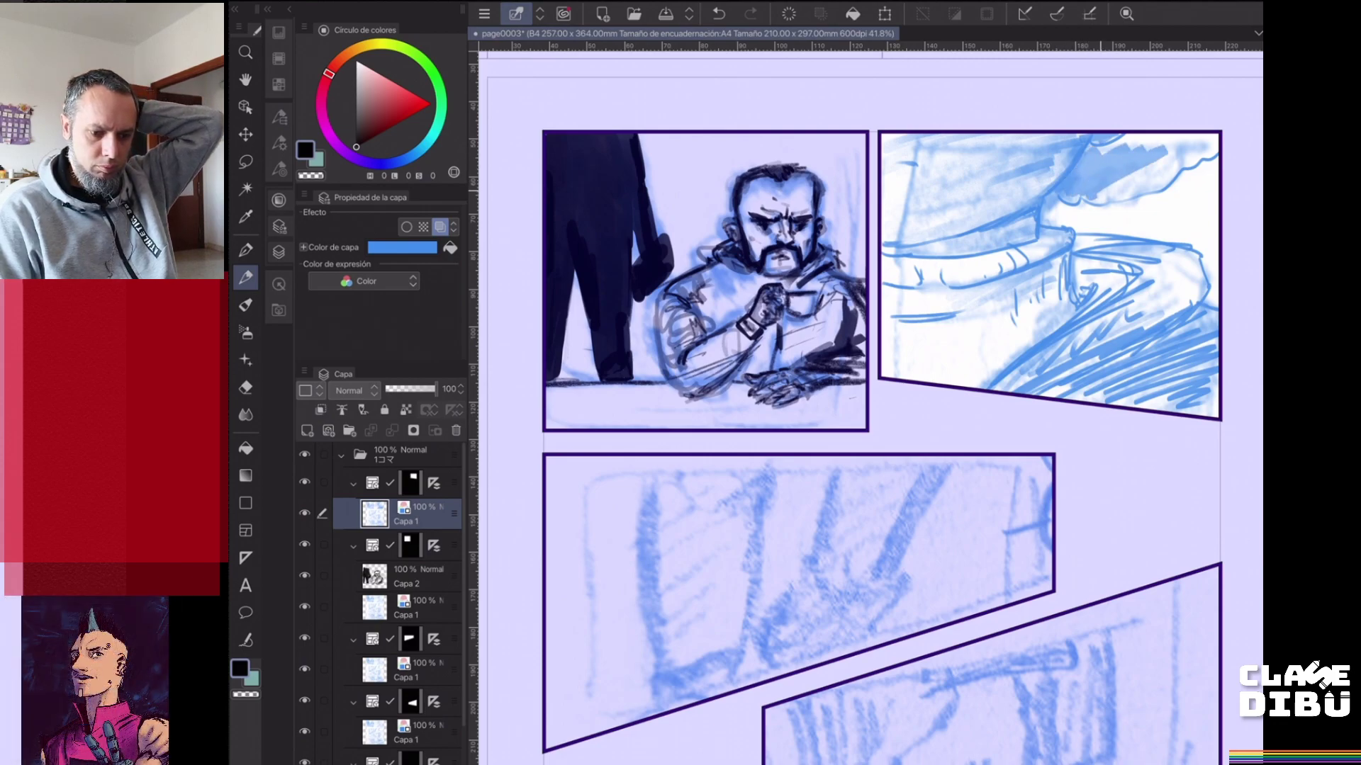
mouse_move(1133, 141)
mouse_down()
mouse_move(1148, 132)
mouse_move(1104, 155)
mouse_move(1149, 134)
mouse_up()
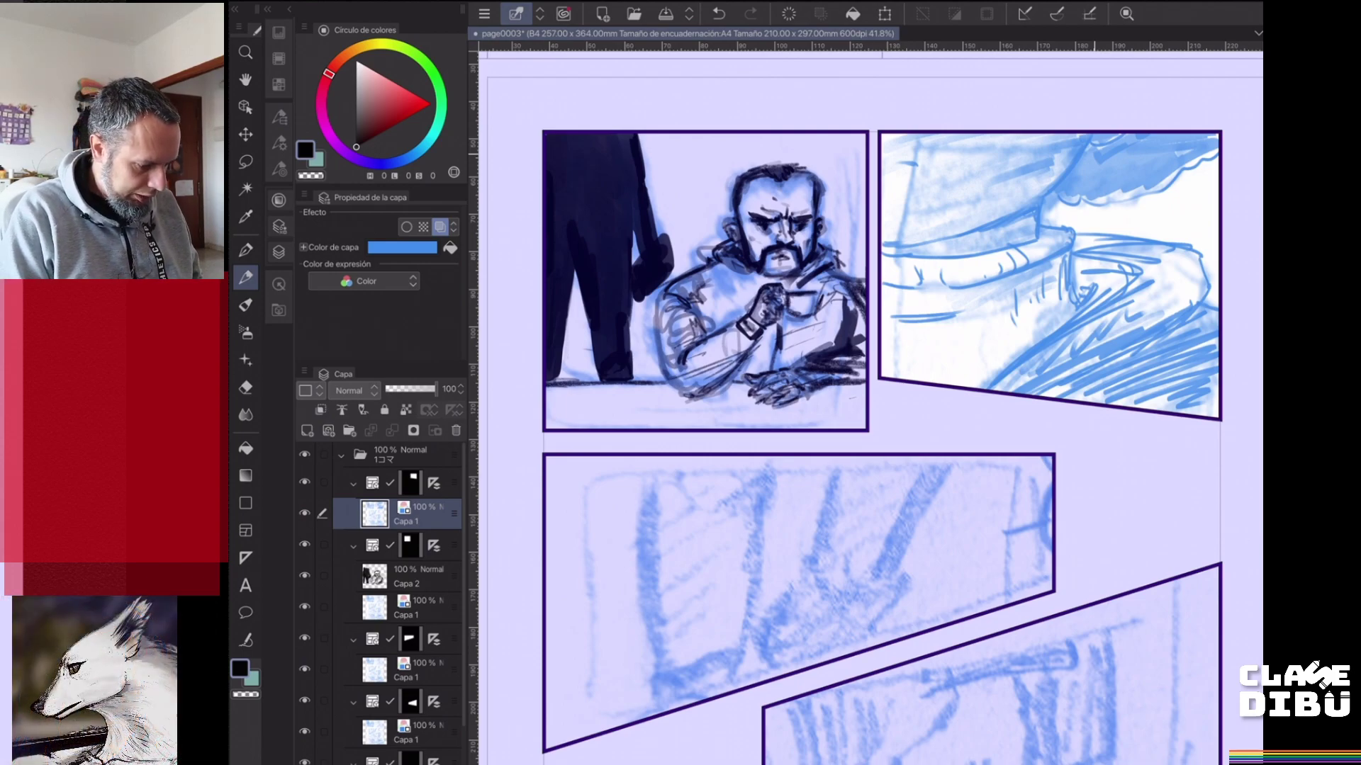
- Add a new raster layer above the second panel's blue sketch and ink the curved garment edge and scalloped border in black
click(307, 430)
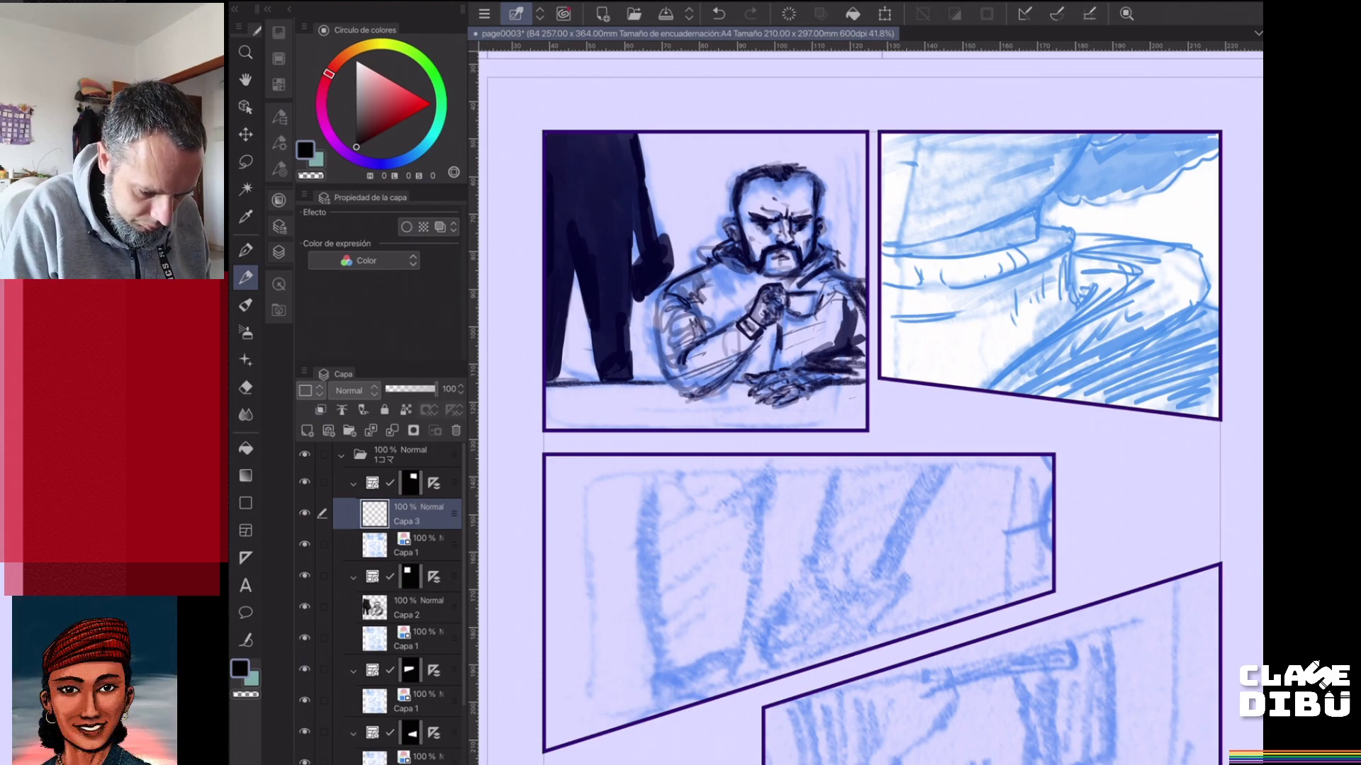
drag(882, 245, 1014, 212)
mouse_move(897, 245)
mouse_down()
mouse_move(1014, 213)
mouse_move(1094, 133)
mouse_move(1123, 139)
mouse_up()
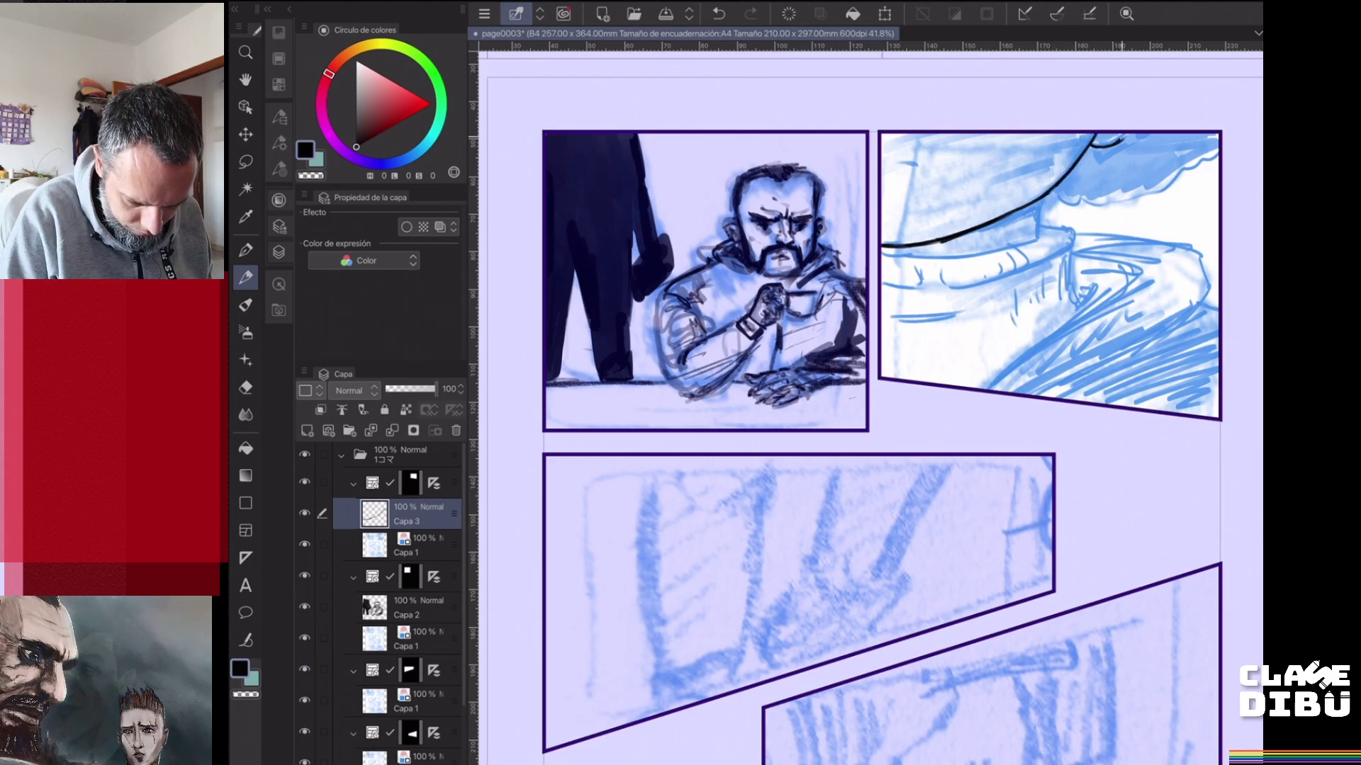
mouse_move(1053, 201)
mouse_down()
mouse_move(1126, 196)
mouse_move(1207, 165)
mouse_up()
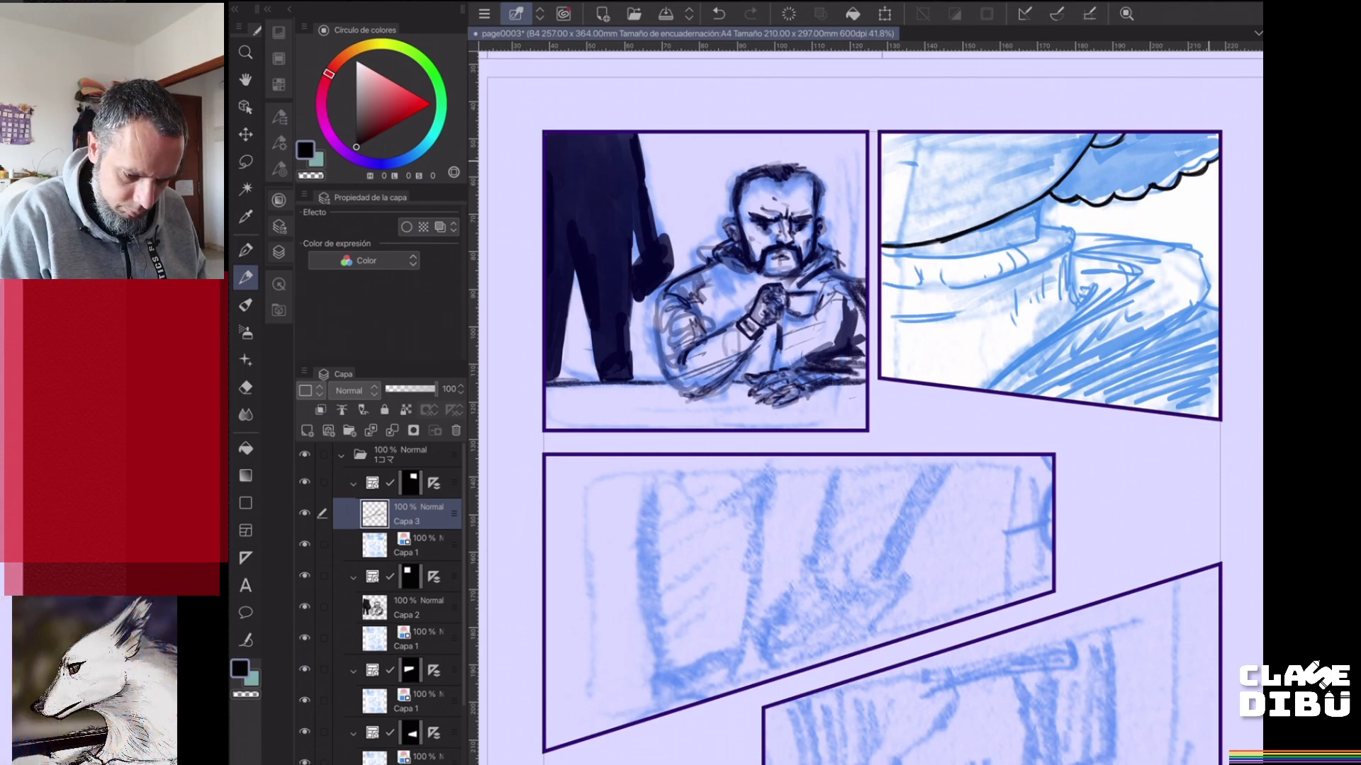
- Ink the waistband contours in black, along with the gathers and loose creases in the fabric below
drag(1037, 199, 1036, 233)
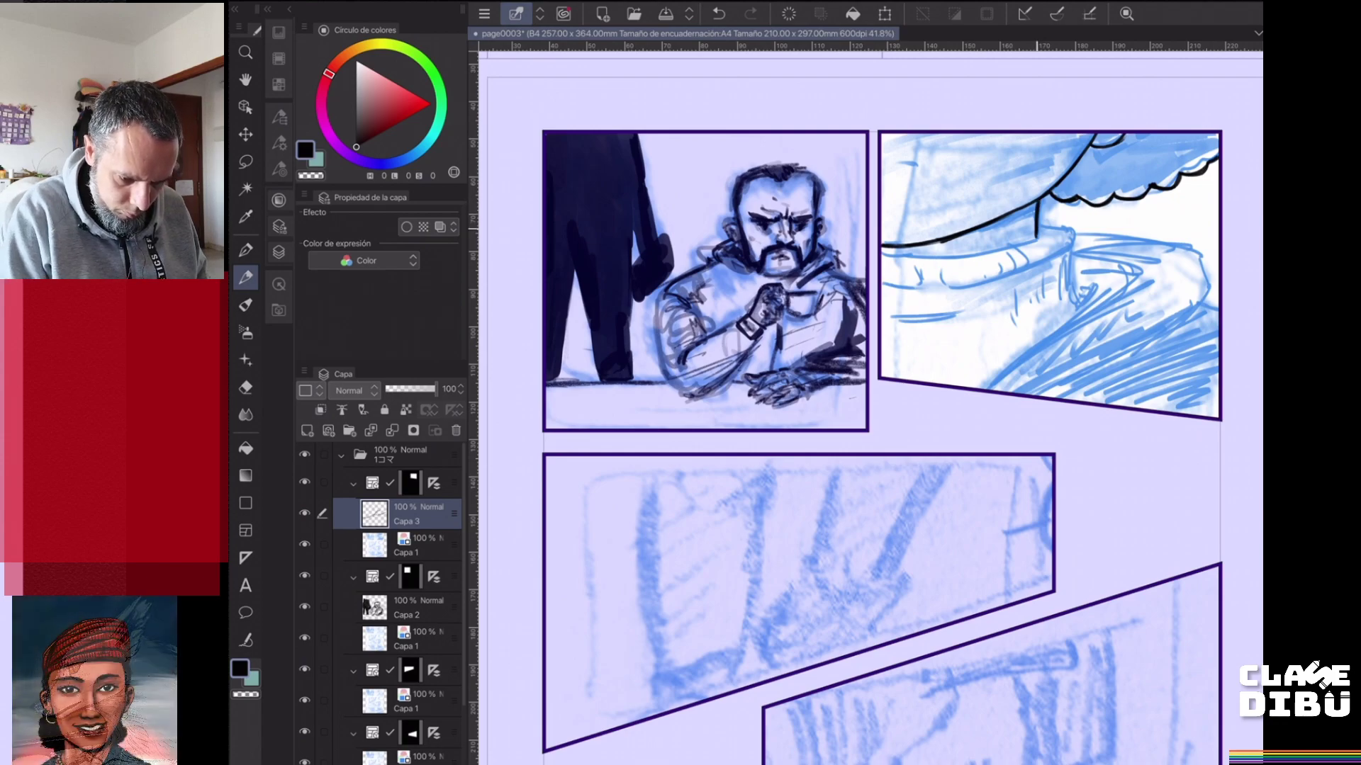
mouse_move(885, 257)
mouse_down()
mouse_move(1031, 238)
mouse_move(1013, 242)
mouse_up()
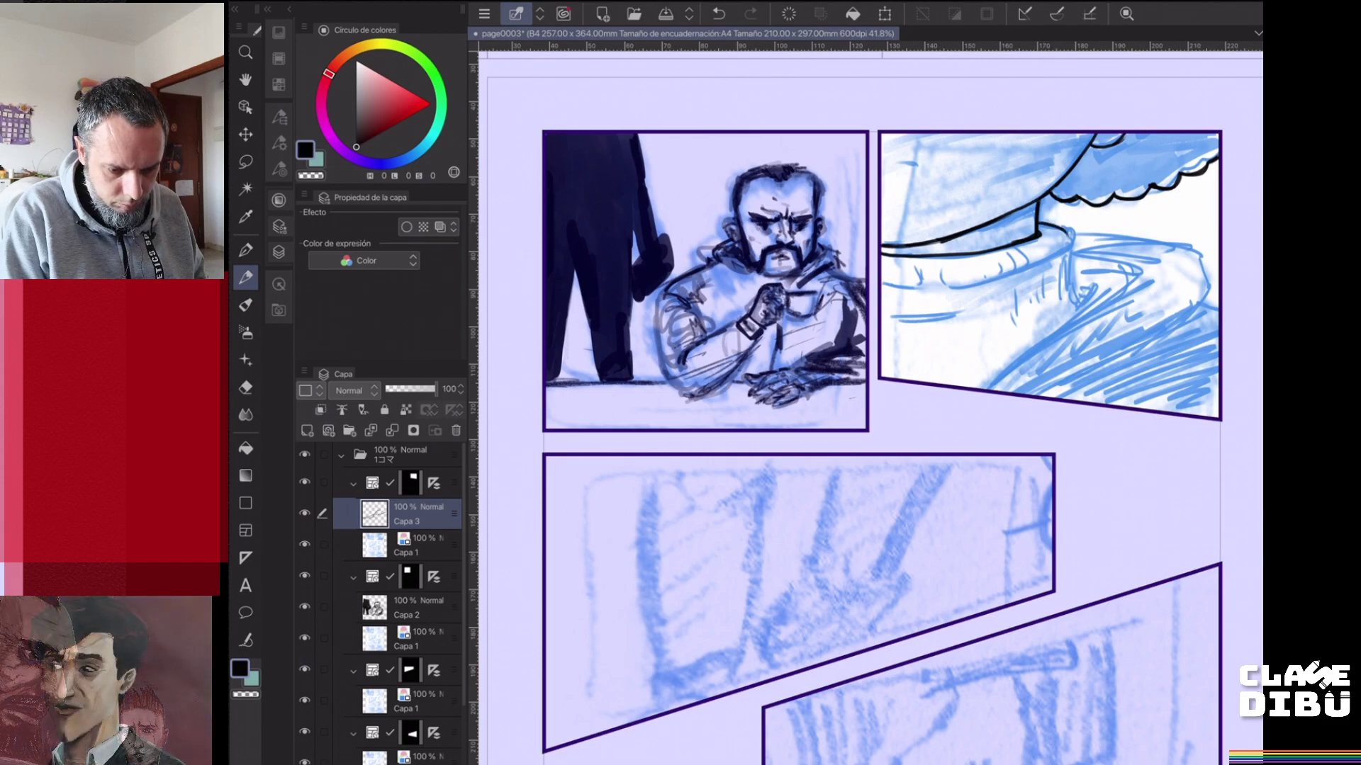
mouse_move(1062, 237)
mouse_down()
mouse_move(1069, 290)
mouse_move(1016, 272)
mouse_up()
drag(934, 289, 1004, 276)
mouse_move(886, 285)
mouse_down()
mouse_move(912, 290)
mouse_move(910, 328)
mouse_move(953, 356)
mouse_up()
drag(999, 314, 1012, 337)
mouse_move(945, 347)
mouse_down()
mouse_move(1015, 354)
mouse_move(1067, 302)
mouse_move(1053, 313)
mouse_up()
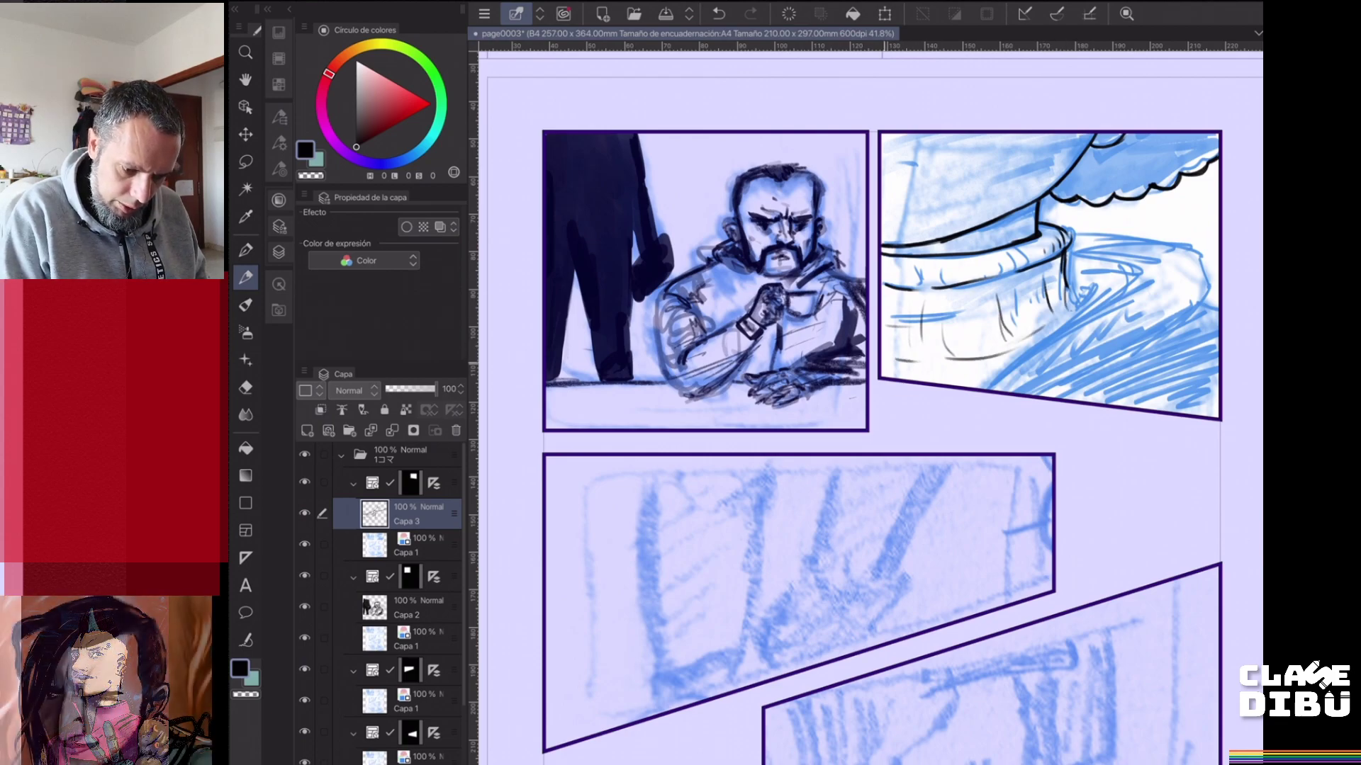
drag(910, 324, 909, 358)
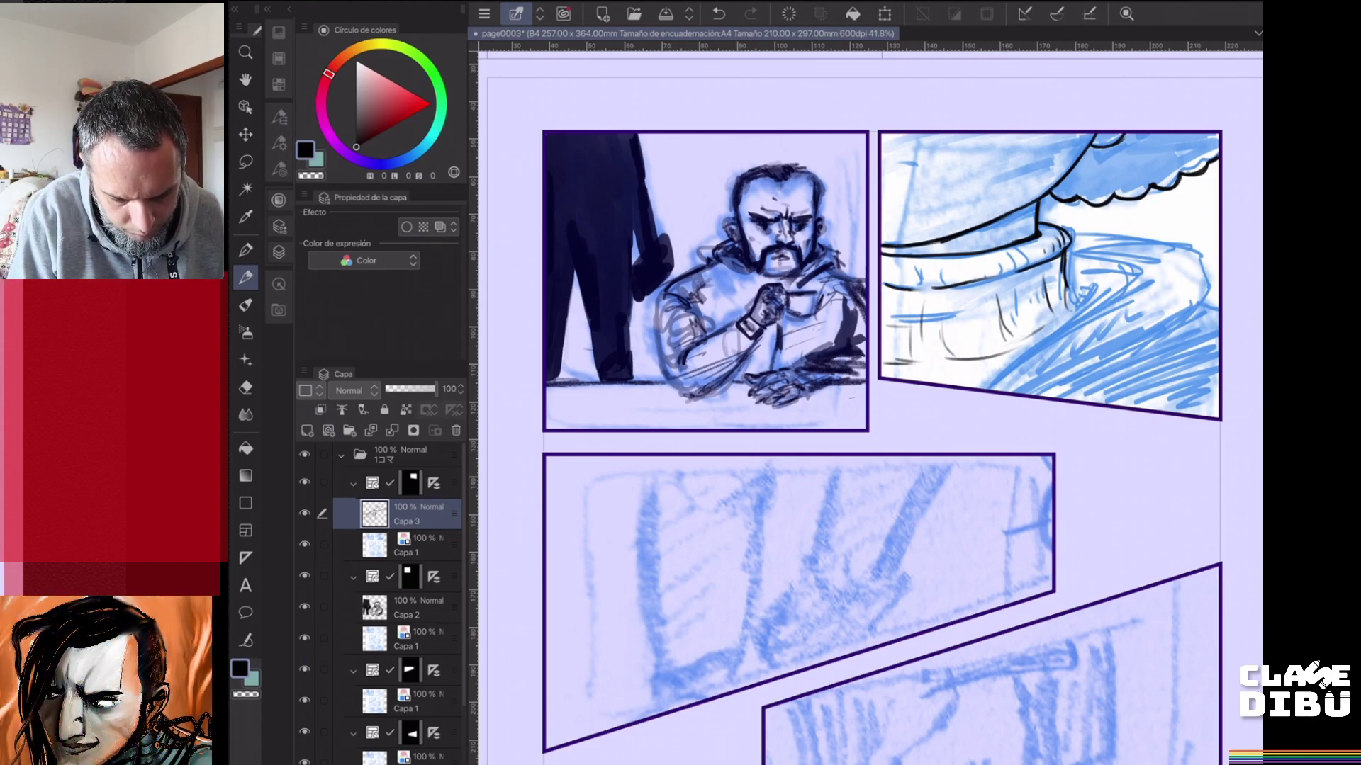
- Ink the upper outline of the bent leg in black from the waistband around to the knee
mouse_move(1072, 230)
mouse_down()
mouse_move(1154, 241)
mouse_move(1219, 276)
mouse_move(1220, 302)
mouse_up()
drag(1176, 247, 1211, 263)
drag(1185, 307, 1215, 303)
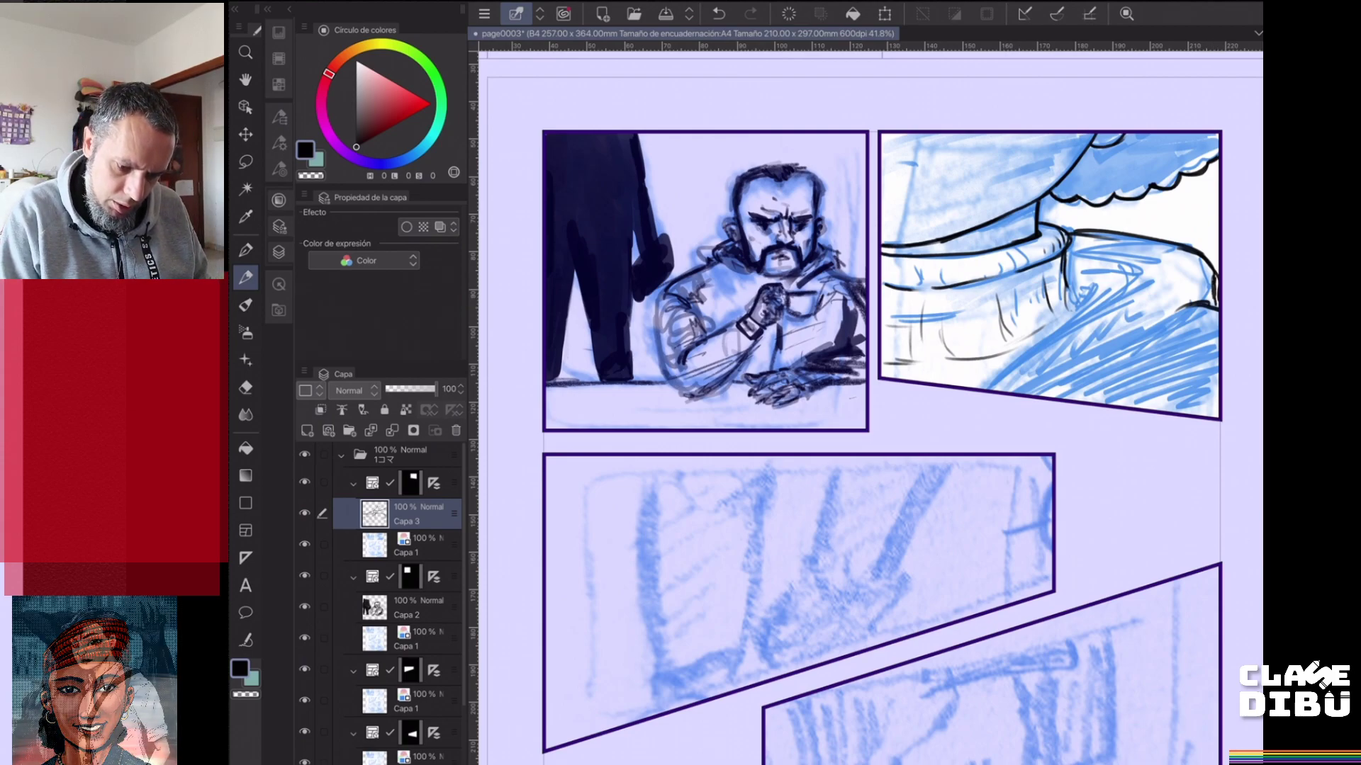
- Ink the leg's lower contours, the heavy shadow under the knee and the creases near the waistband in black
drag(991, 390, 1134, 303)
mouse_move(1046, 369)
mouse_down()
mouse_move(1036, 389)
mouse_move(1059, 398)
mouse_move(1039, 396)
mouse_move(1181, 321)
mouse_up()
drag(1109, 352, 1211, 292)
drag(1149, 324, 1162, 316)
mouse_move(1163, 319)
mouse_down()
mouse_move(1206, 298)
mouse_move(1217, 311)
mouse_up()
mouse_move(1127, 341)
mouse_down()
mouse_move(1152, 328)
mouse_move(1102, 356)
mouse_move(1109, 276)
mouse_up()
mouse_move(1043, 340)
mouse_down()
mouse_move(1109, 275)
mouse_move(1076, 299)
mouse_up()
drag(1068, 275, 1081, 307)
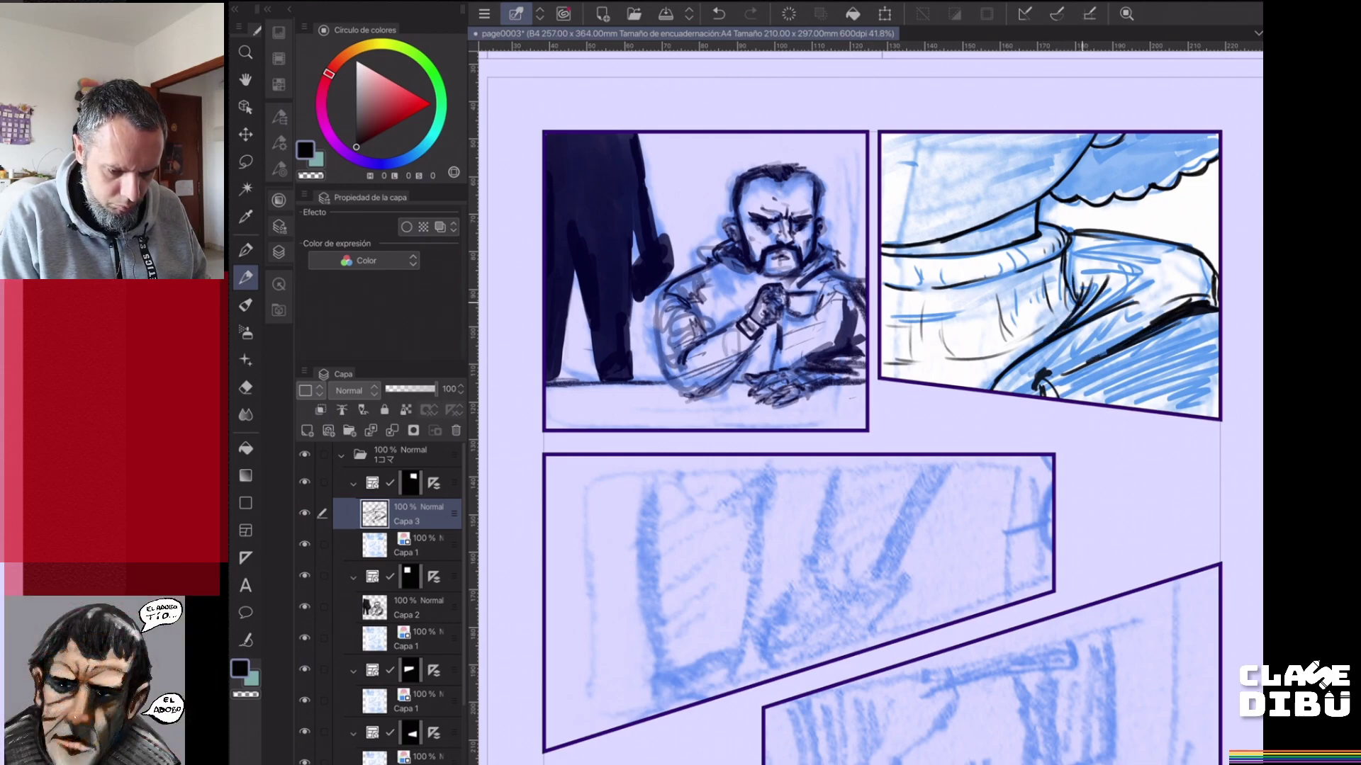
drag(1068, 248, 1062, 268)
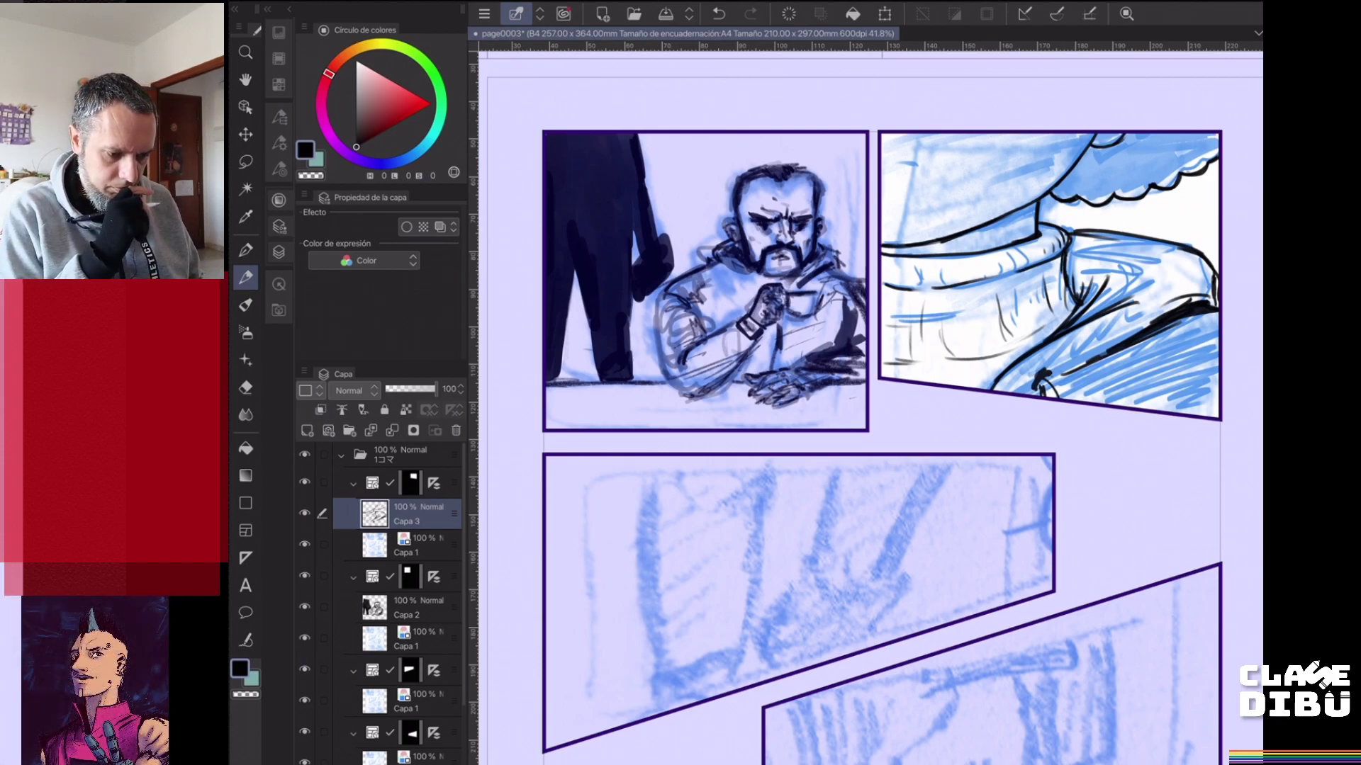
- Ink small creases on the upper garment and lower fabric, and fill a solid black shadow just above the waistband
drag(889, 160, 918, 163)
drag(935, 296, 934, 323)
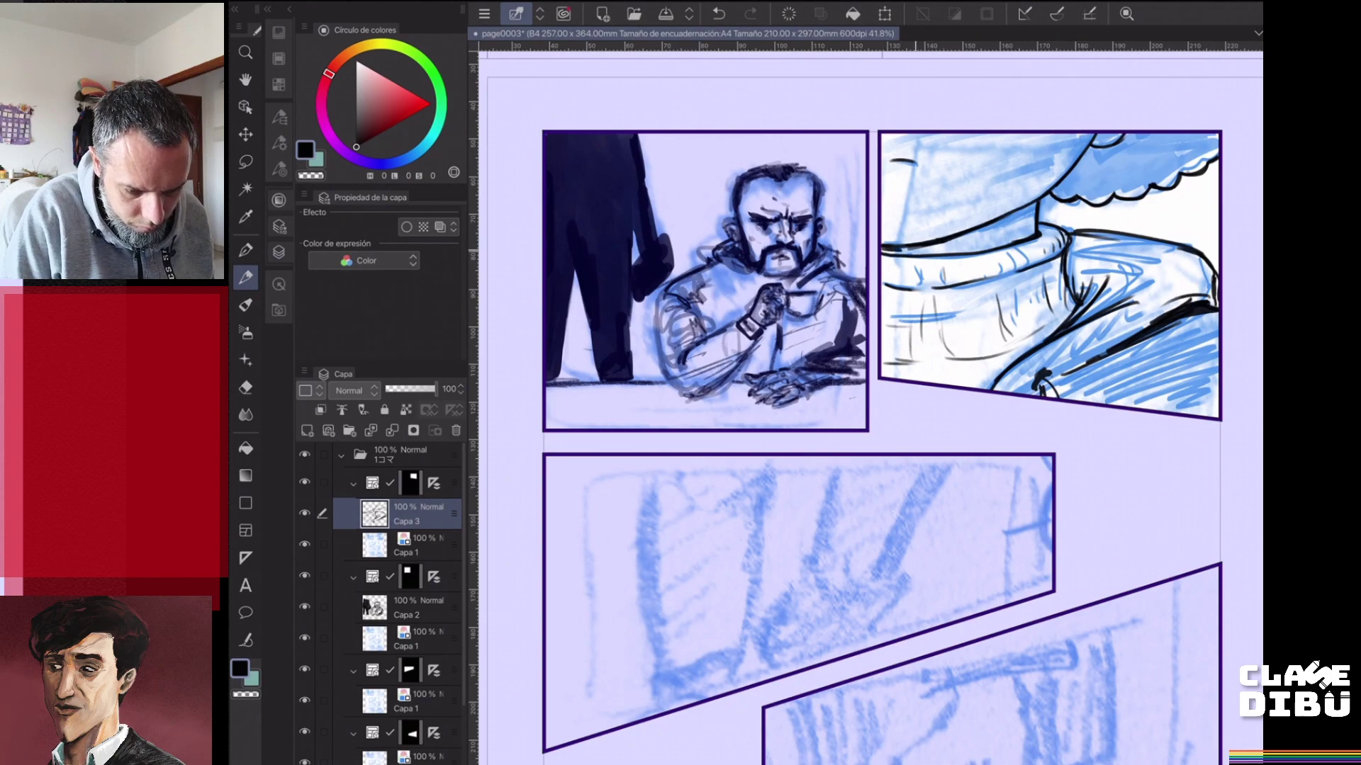
drag(951, 241, 1013, 223)
drag(973, 232, 1030, 210)
drag(1028, 216, 1035, 204)
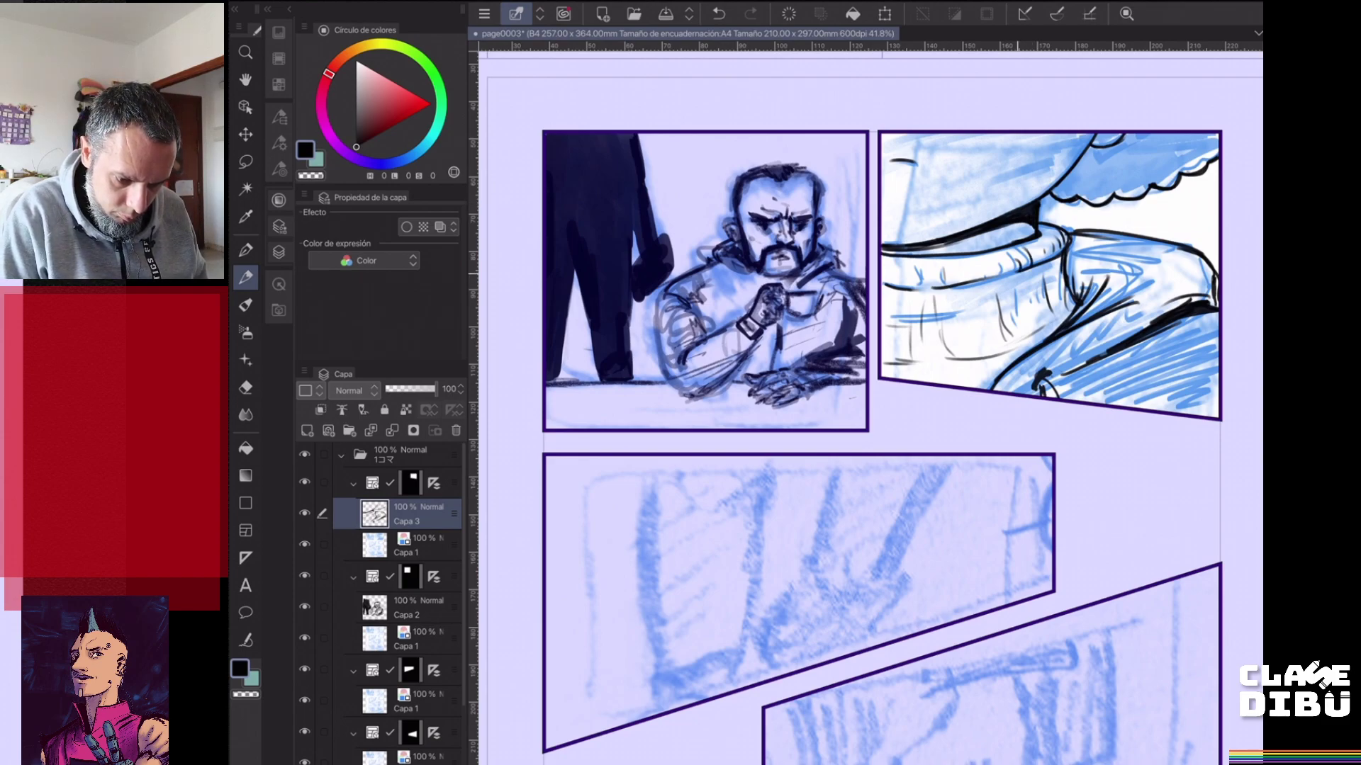
- Ink the short vertical gathers along the elastic waistband in the second panel in black
mouse_move(994, 257)
mouse_down()
mouse_move(987, 276)
mouse_move(950, 281)
mouse_up()
mouse_move(909, 261)
mouse_down()
mouse_move(908, 281)
mouse_move(889, 285)
mouse_up()
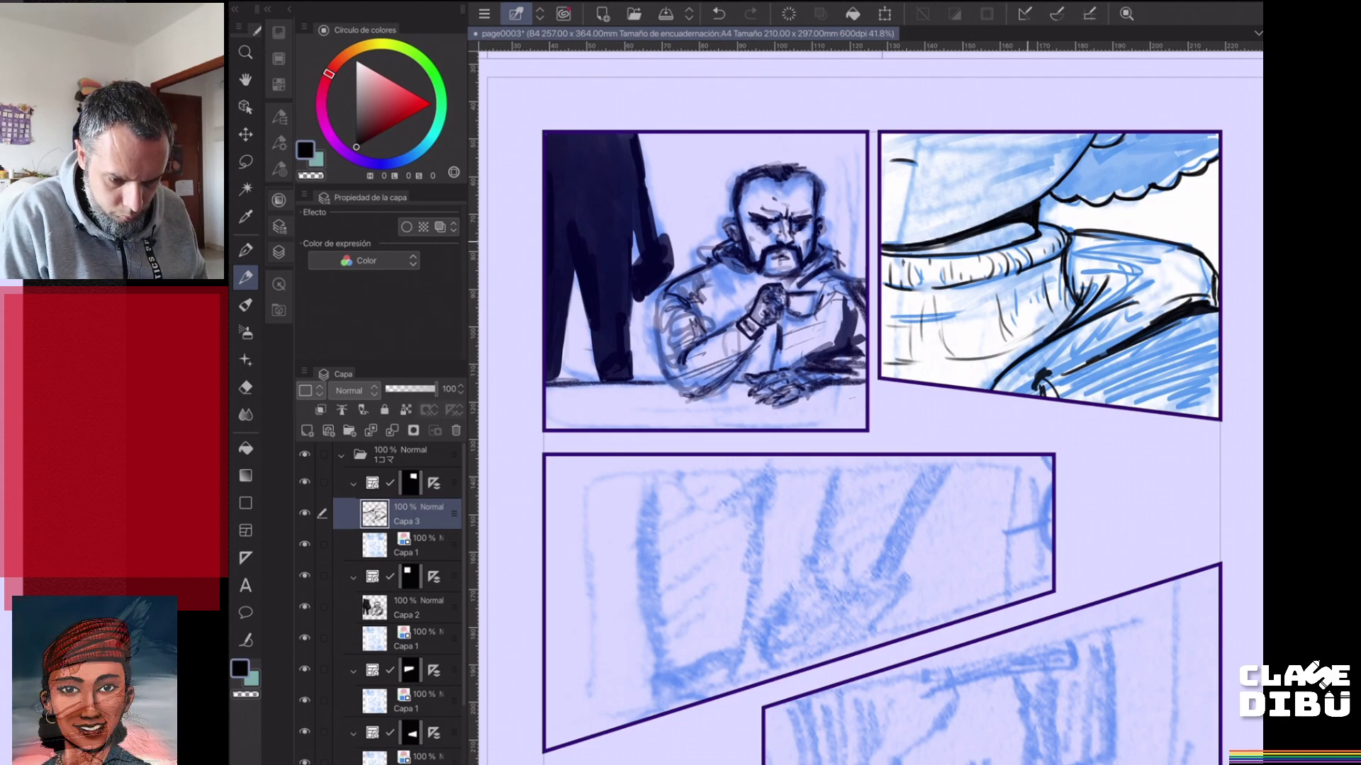
drag(1040, 233, 1051, 227)
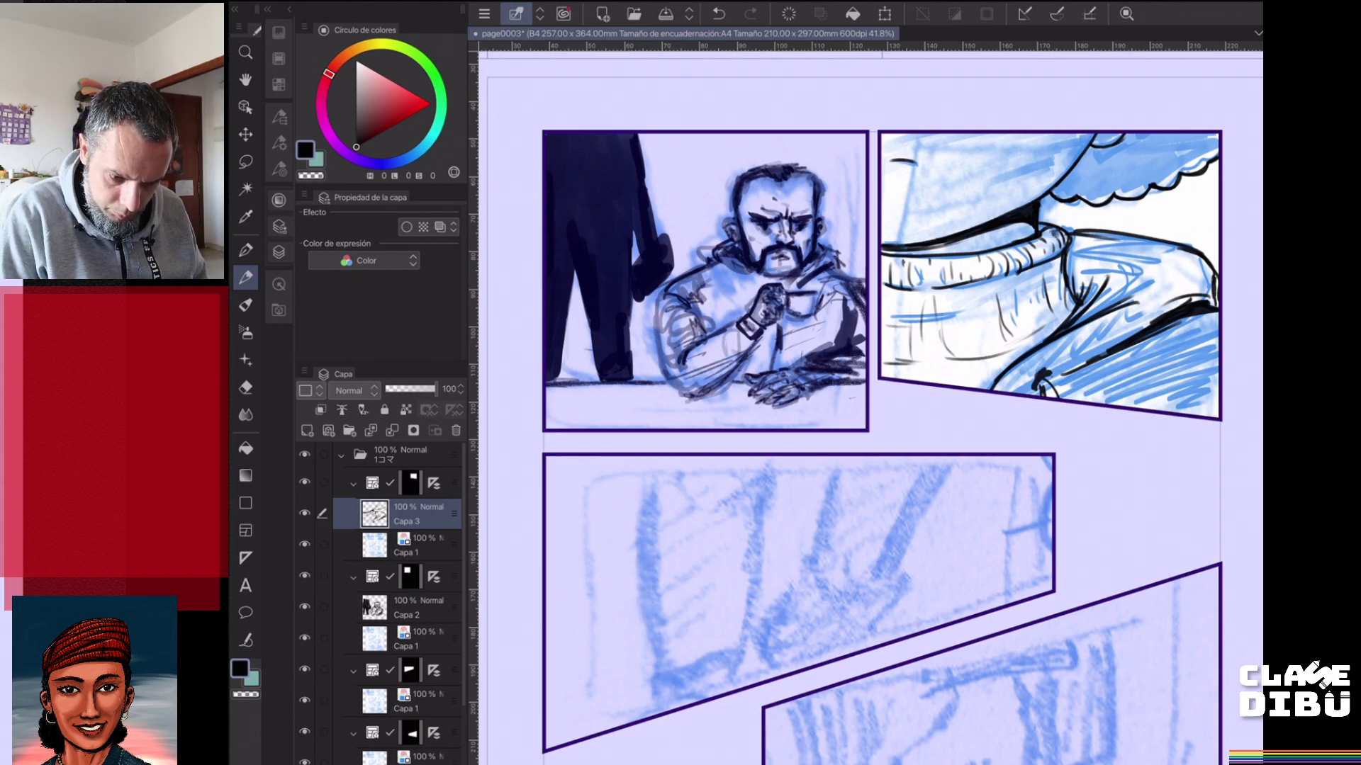
- Ink the bent leg's creases in black, darken the fold beside the waistband and thicken the shadow under the leg
mouse_move(1150, 244)
mouse_down()
mouse_move(1115, 256)
mouse_move(1130, 277)
mouse_move(1119, 306)
mouse_up()
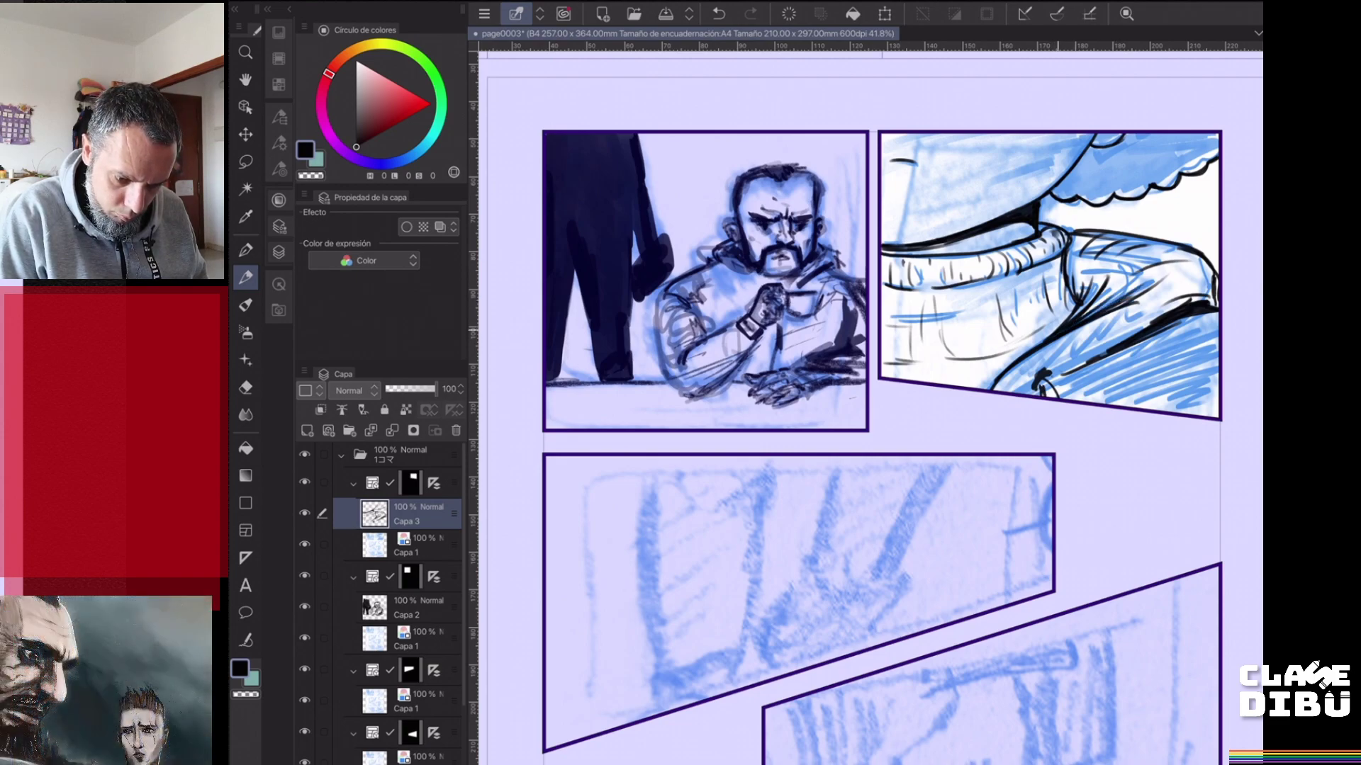
mouse_move(1098, 285)
mouse_down()
mouse_move(1079, 311)
mouse_move(1087, 297)
mouse_up()
mouse_move(1085, 284)
mouse_down()
mouse_move(1081, 299)
mouse_move(1072, 288)
mouse_up()
drag(1066, 254, 1072, 296)
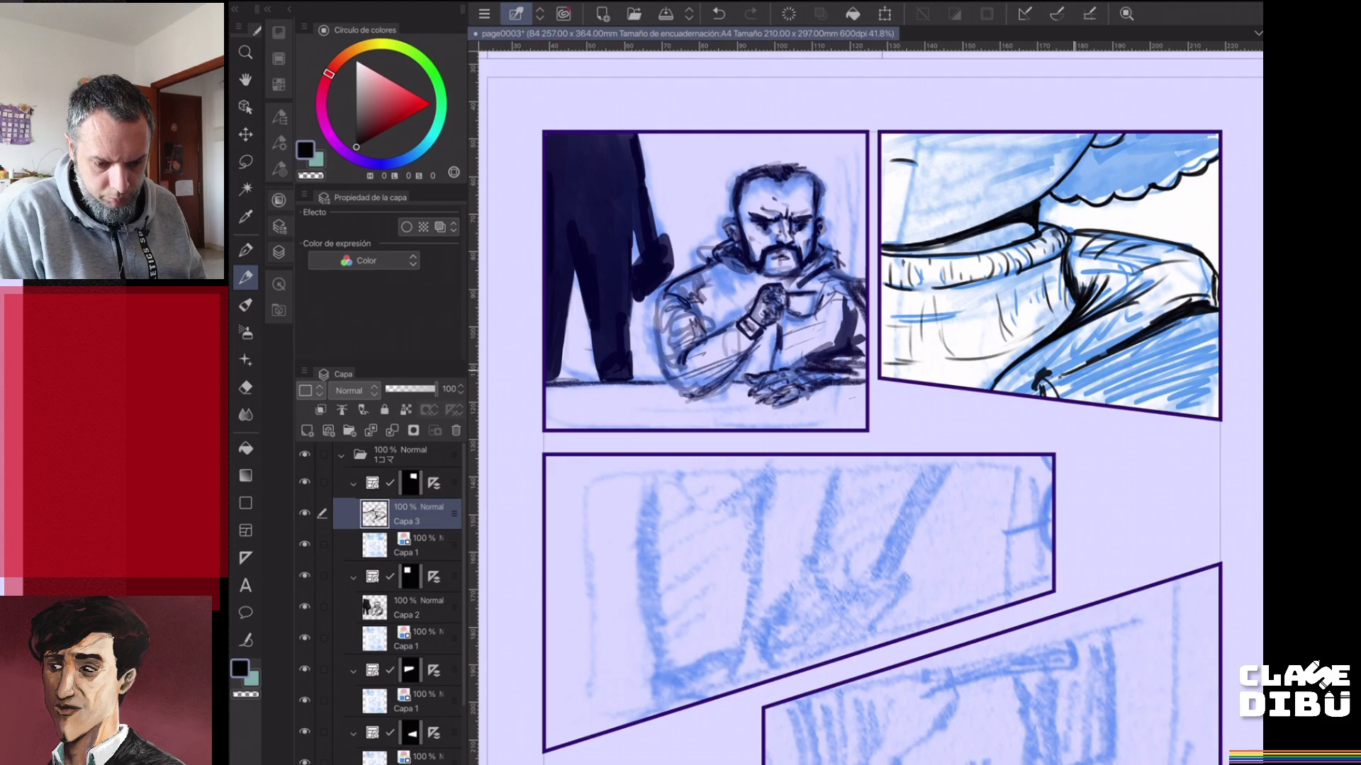
drag(1106, 353, 1074, 368)
drag(1134, 336, 1107, 351)
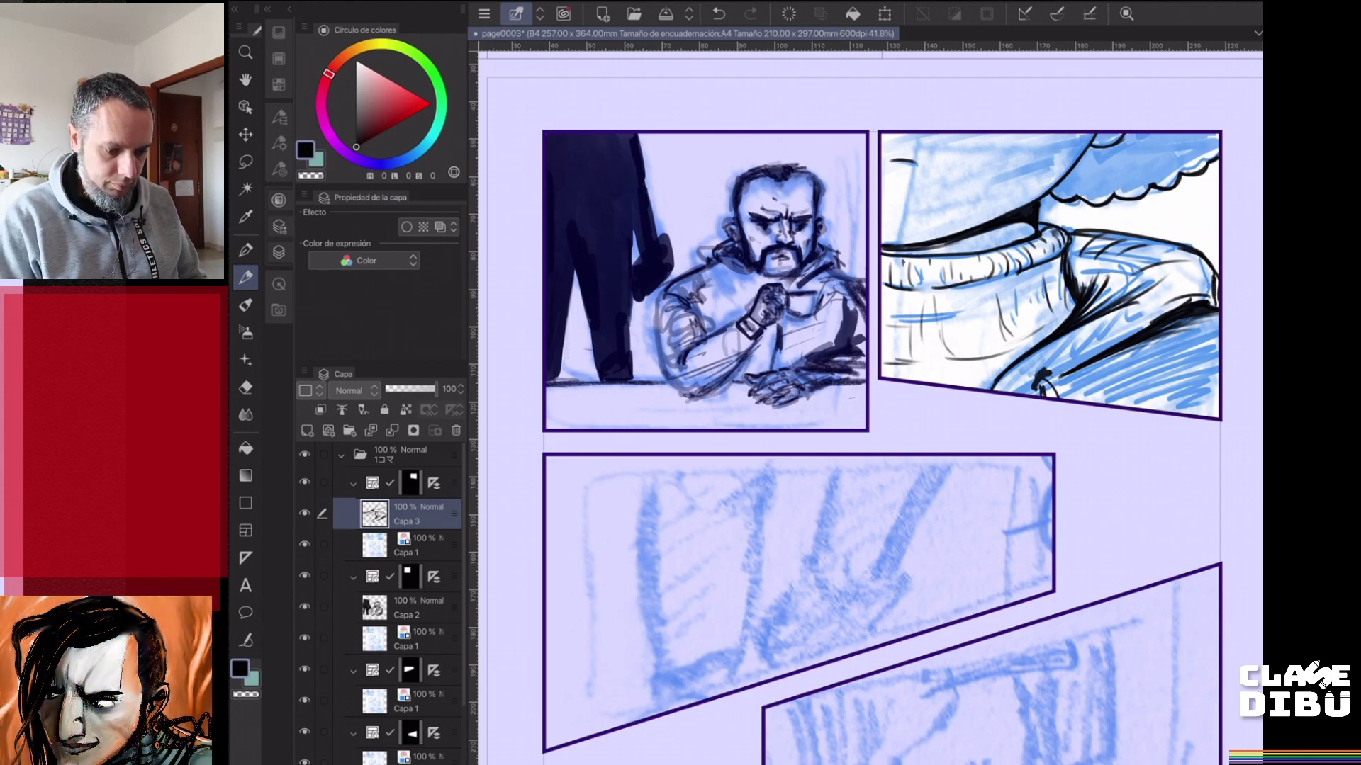
- Select the third panel's blue sketch layer, Capa 1, and sketch both contours of the standing leg
drag(811, 525, 929, 290)
drag(567, 400, 486, 380)
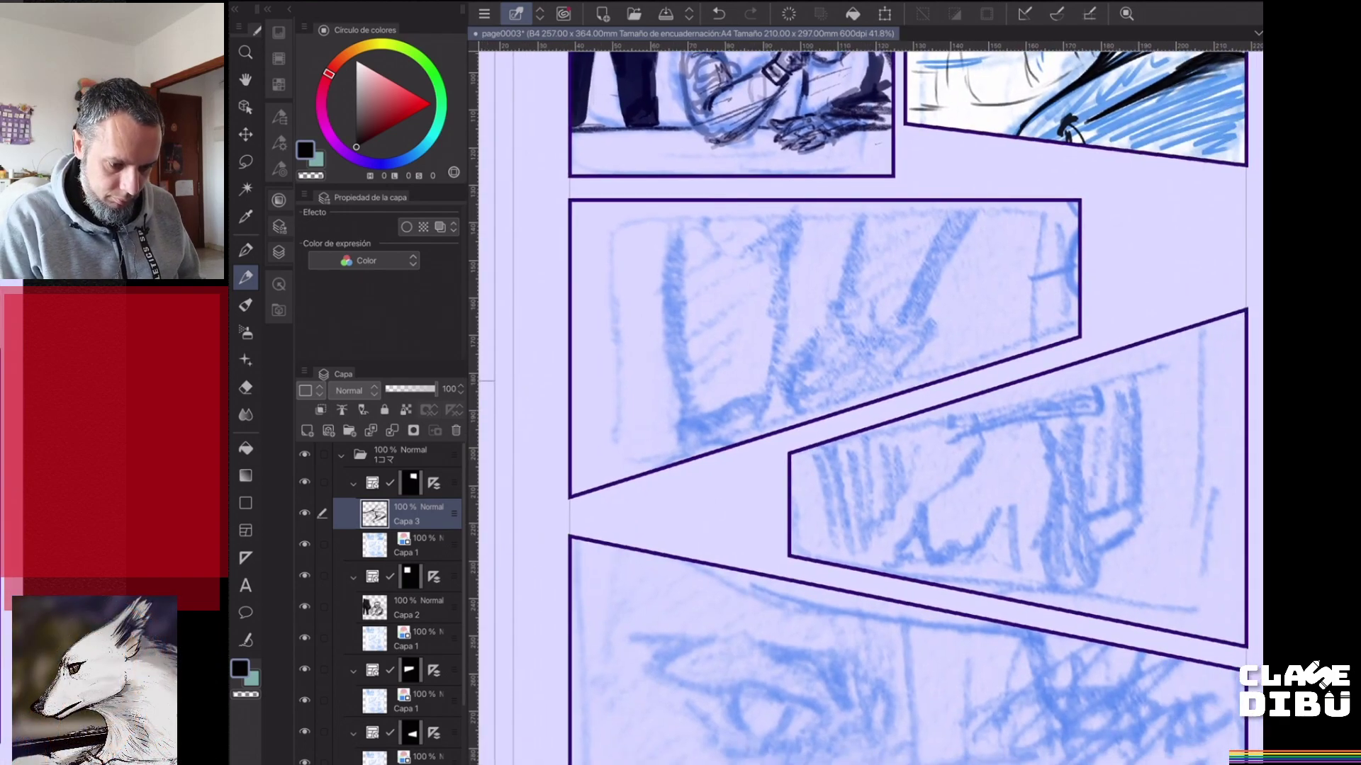
drag(942, 277, 946, 275)
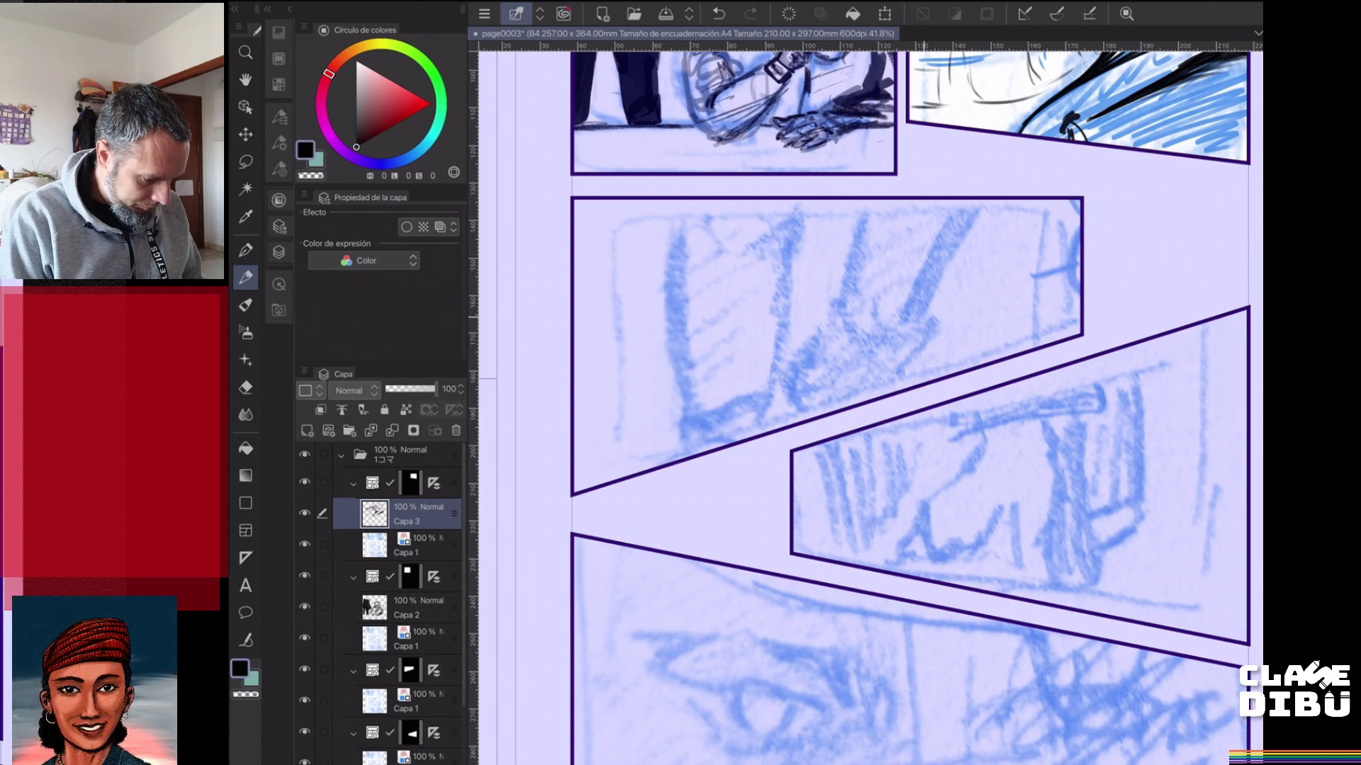
scroll(380, 602, down, 1)
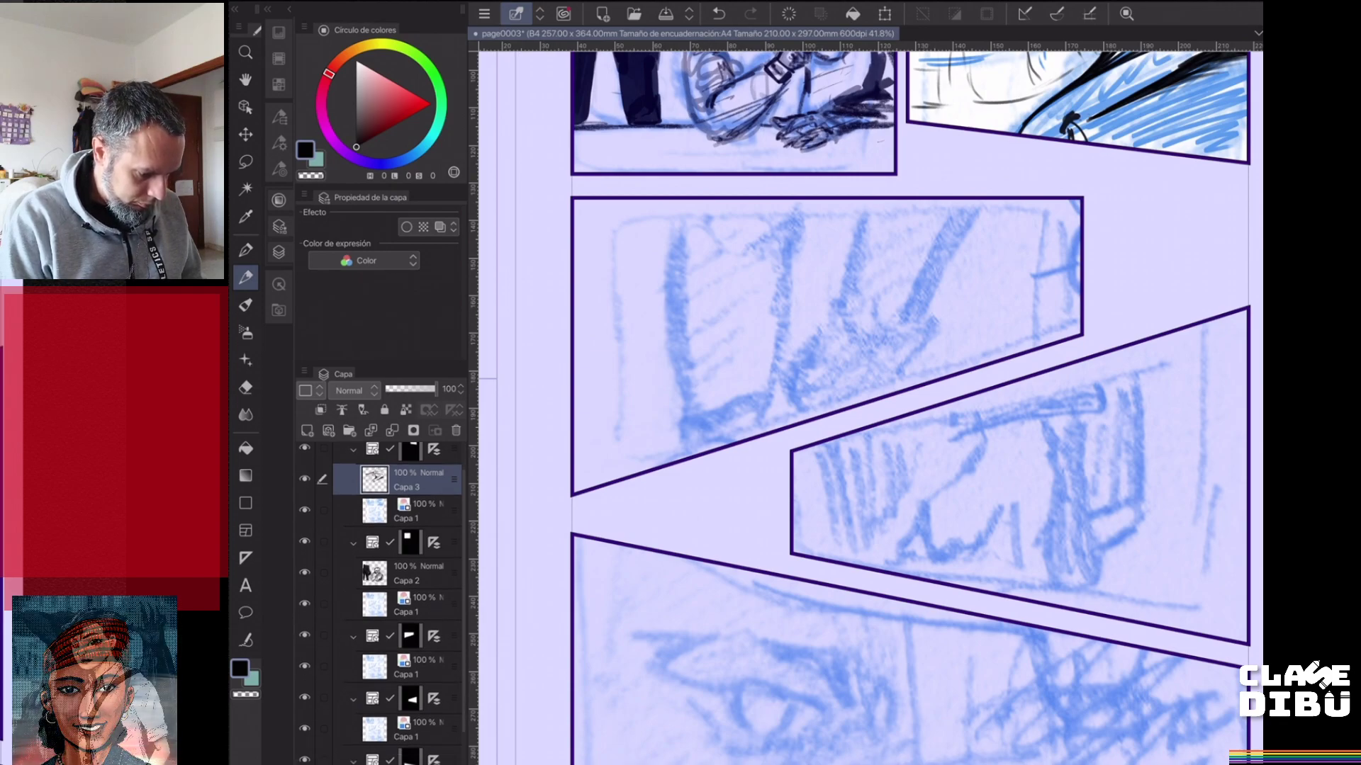
scroll(397, 602, down, 1)
click(418, 614)
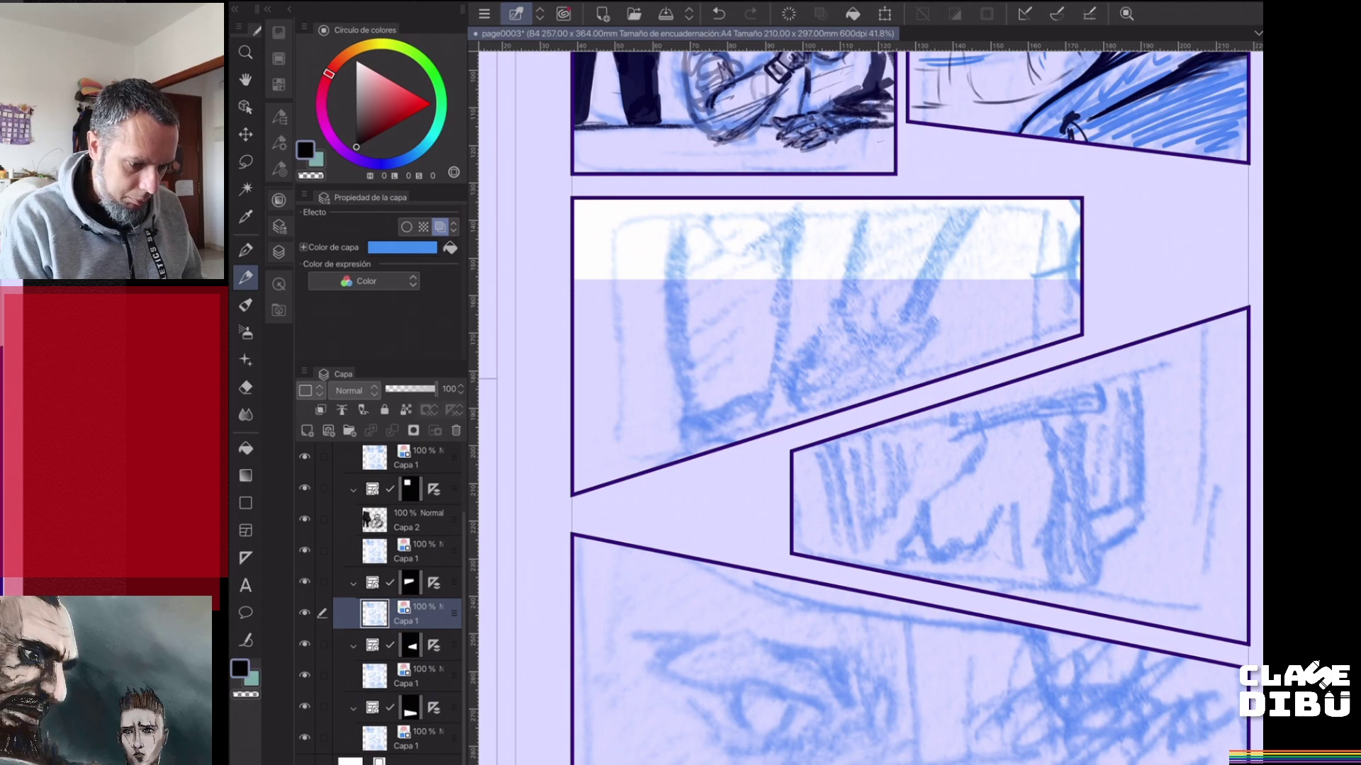
mouse_move(678, 203)
mouse_down()
mouse_move(671, 327)
mouse_move(692, 418)
mouse_up()
drag(783, 242, 771, 385)
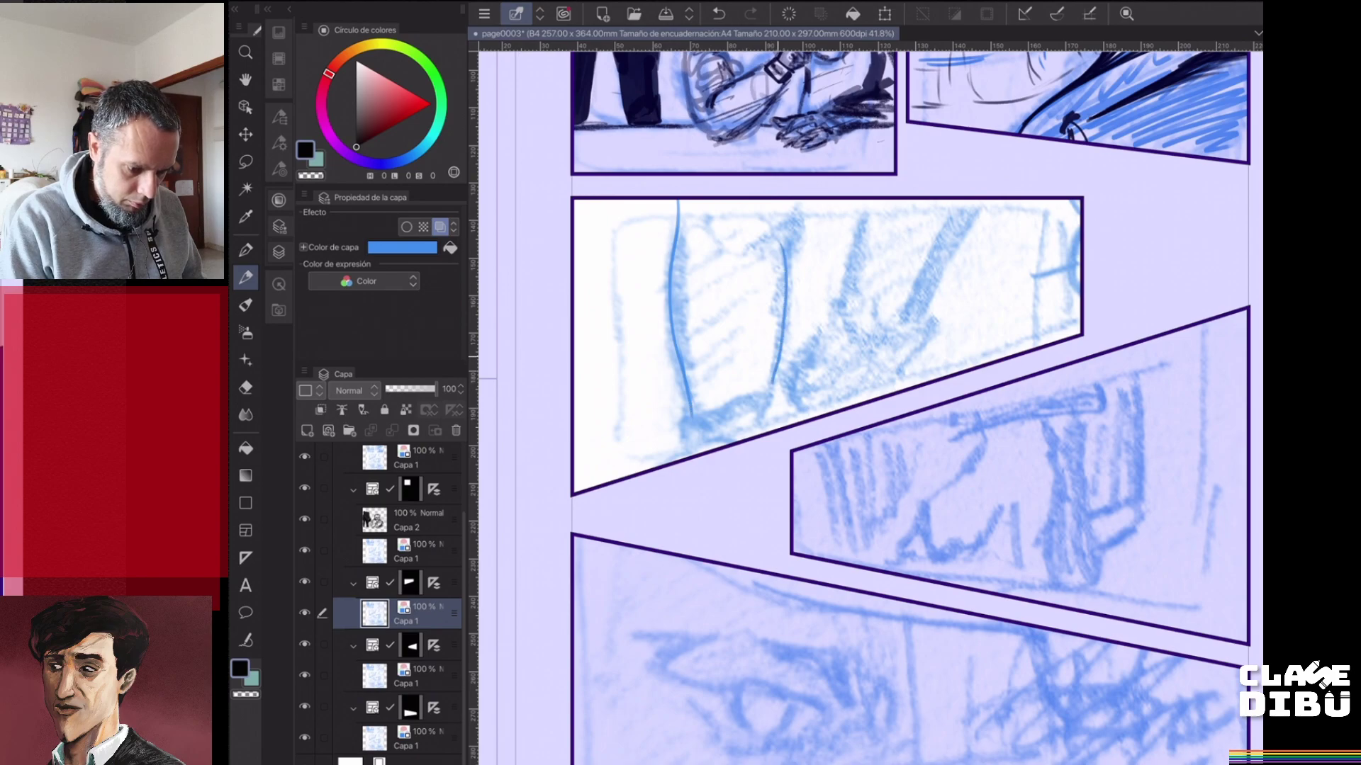
- Sketch the knee creases on the standing leg and extend its inner contour up to the frame and down to the ankle
mouse_move(753, 248)
mouse_down()
mouse_move(771, 210)
mouse_move(784, 245)
mouse_up()
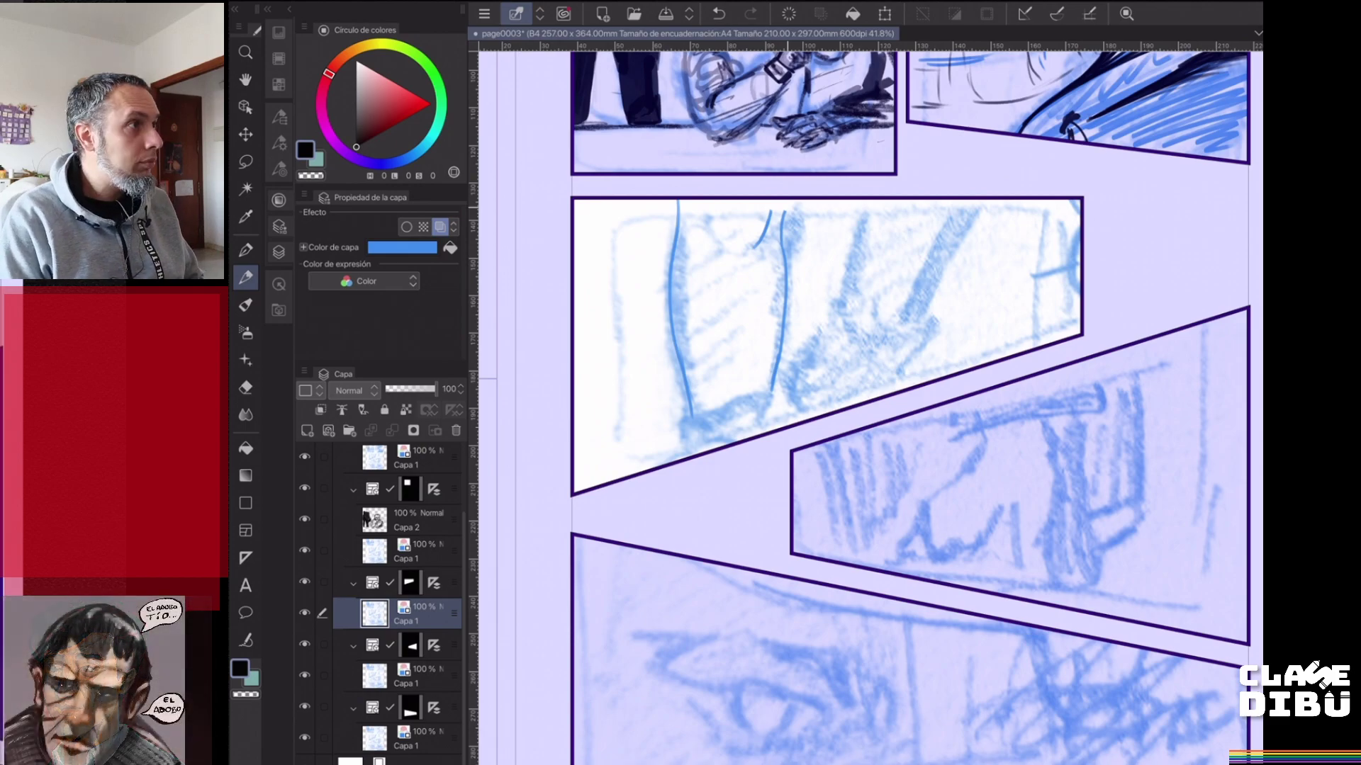
drag(706, 232, 719, 253)
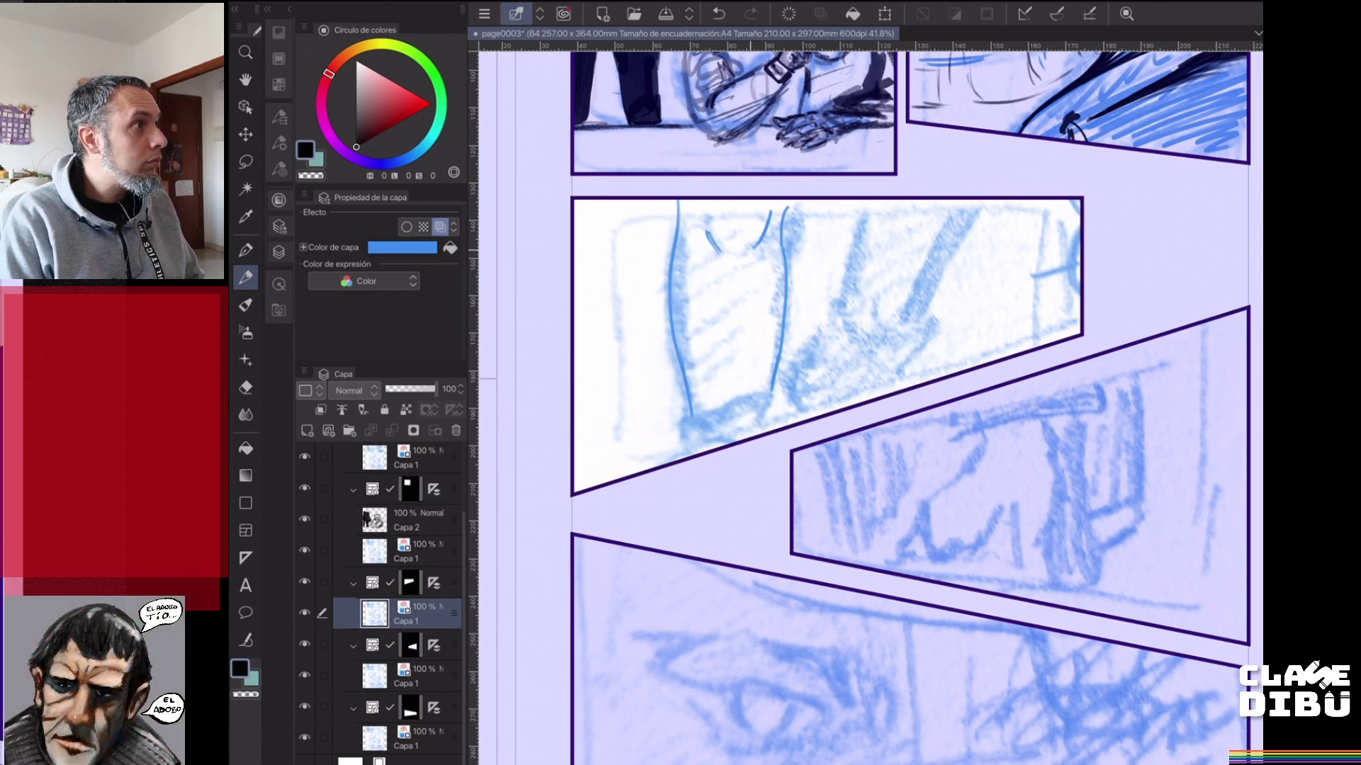
mouse_move(779, 239)
mouse_down()
mouse_move(759, 290)
mouse_move(798, 201)
mouse_move(786, 218)
mouse_up()
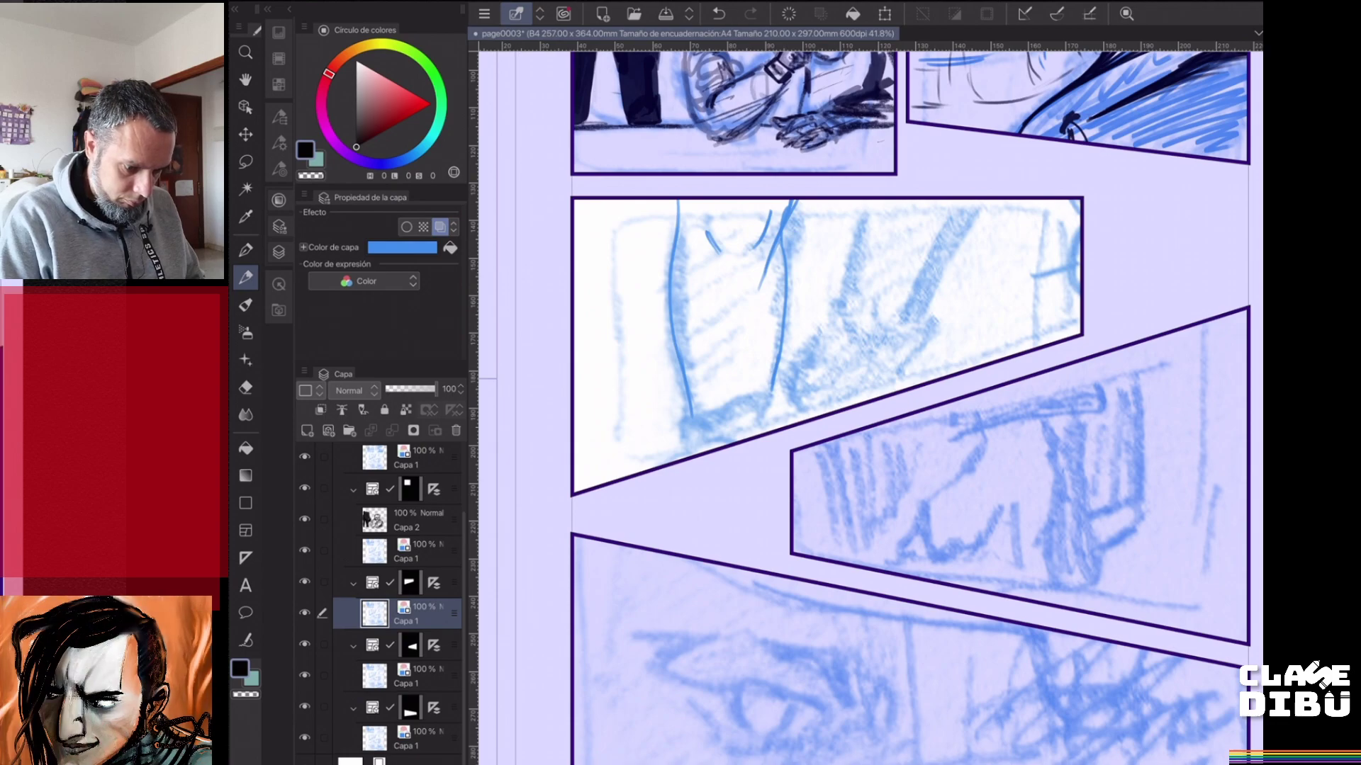
drag(771, 389, 768, 409)
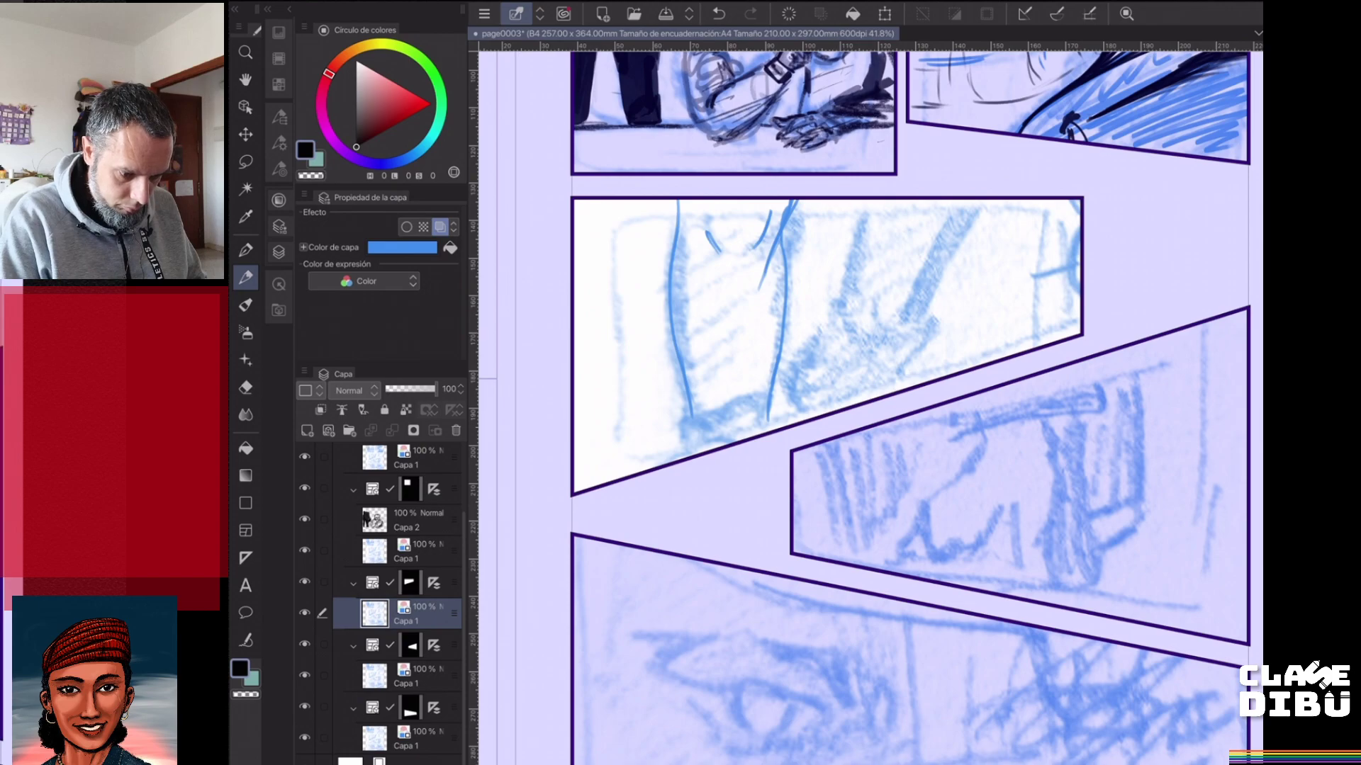
- Sketch the second leg's contours and calf crease in blue, with the shoe's ankle opening and tongue below
drag(982, 213, 929, 298)
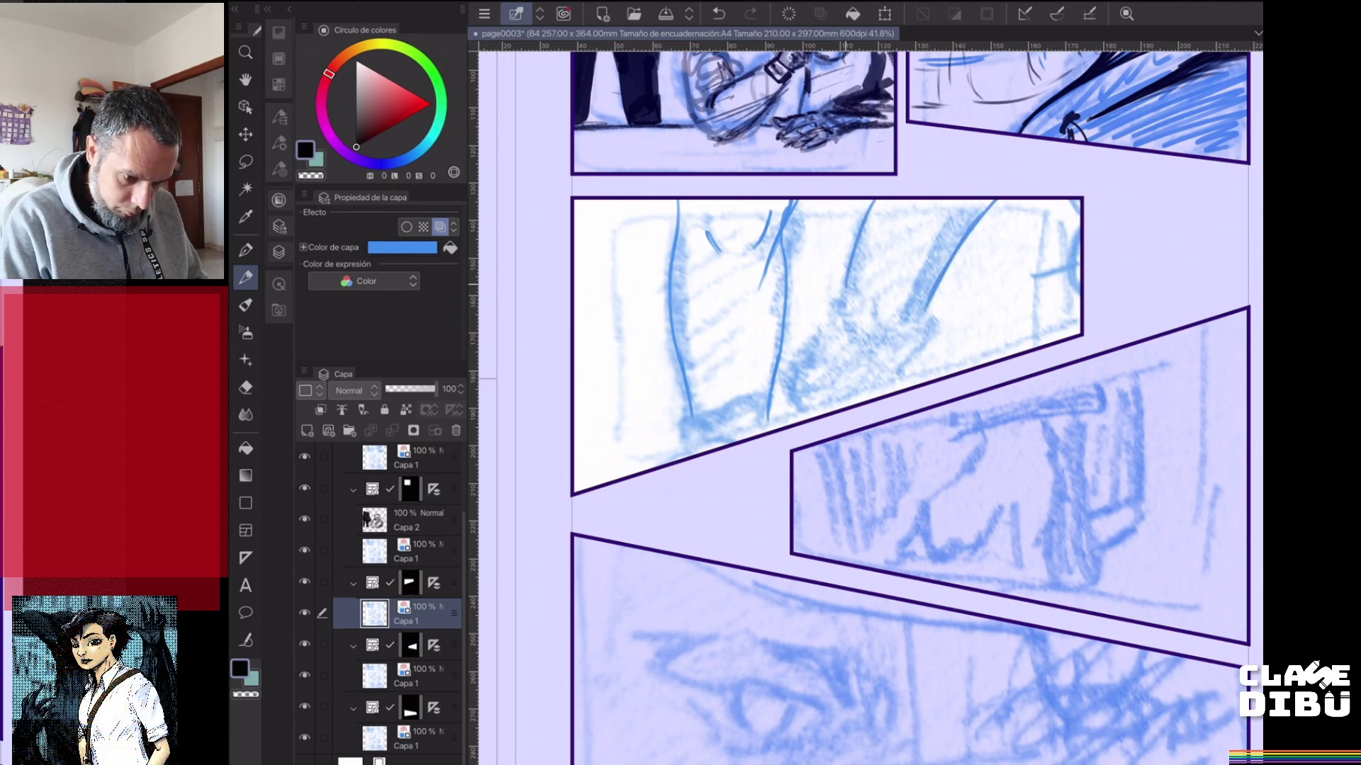
drag(871, 201, 845, 282)
drag(954, 203, 904, 239)
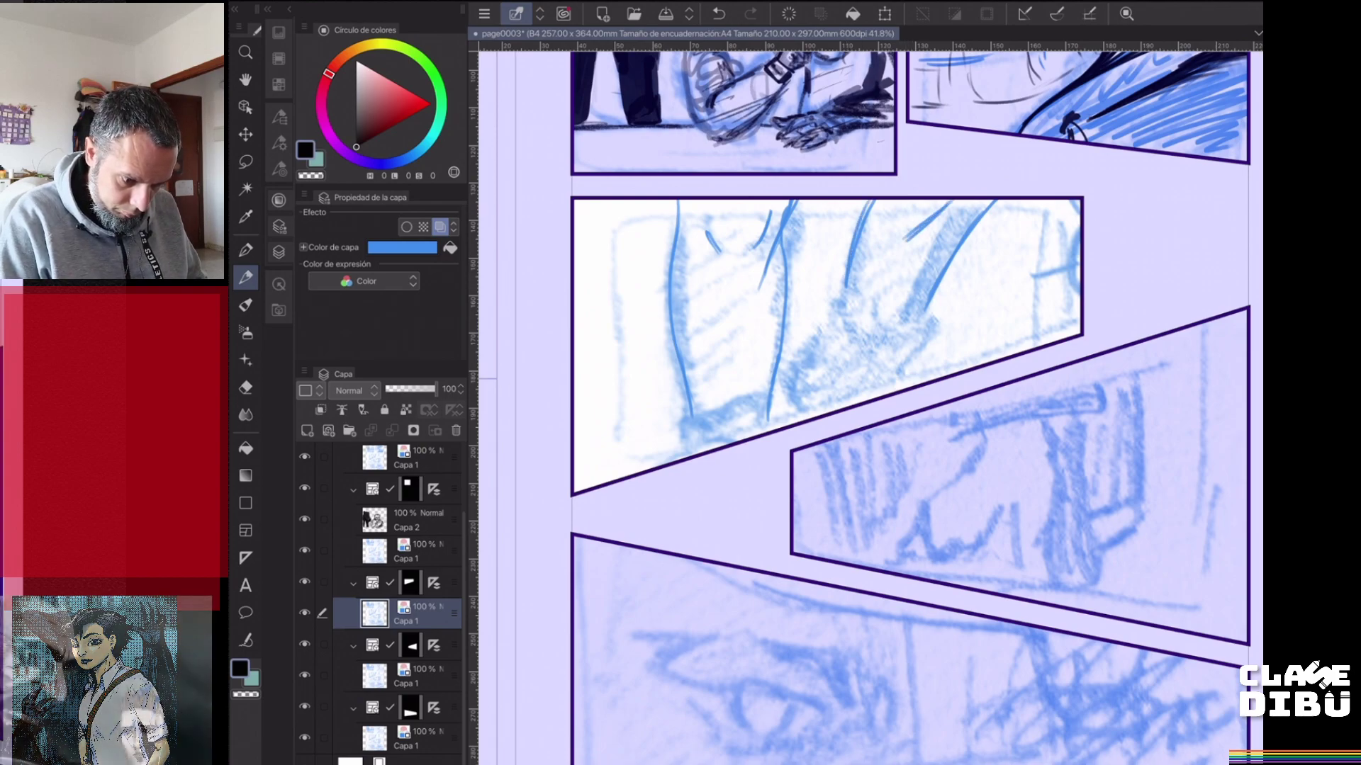
mouse_move(839, 297)
mouse_down()
mouse_move(884, 329)
mouse_move(878, 364)
mouse_move(936, 312)
mouse_move(899, 371)
mouse_move(924, 350)
mouse_move(916, 363)
mouse_up()
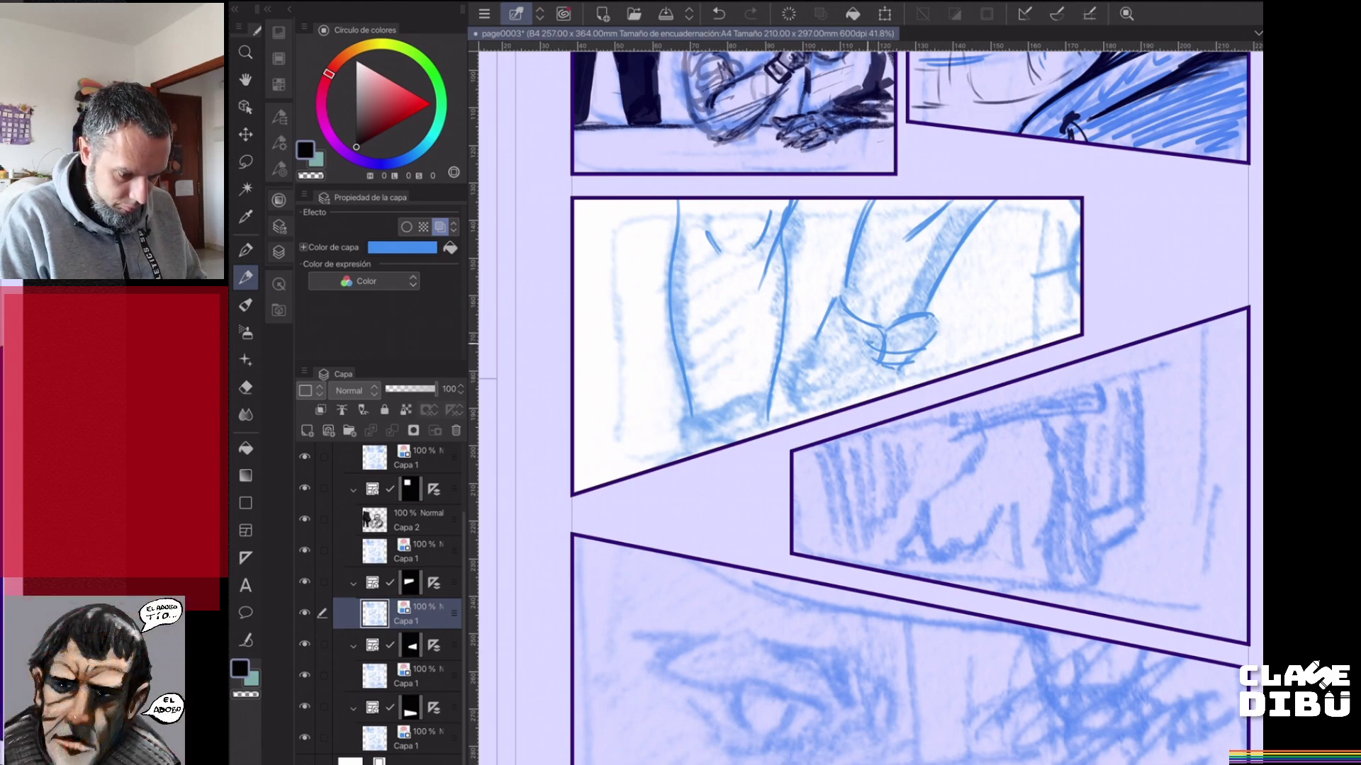
- Sketch the rounded outline of the second leg's shoe and the top of the standing leg's shoe
mouse_move(816, 336)
mouse_down()
mouse_move(799, 362)
mouse_move(824, 340)
mouse_move(831, 397)
mouse_move(790, 411)
mouse_up()
mouse_move(785, 394)
mouse_down()
mouse_move(793, 417)
mouse_move(771, 425)
mouse_move(689, 414)
mouse_move(768, 406)
mouse_move(707, 406)
mouse_up()
drag(690, 423, 685, 443)
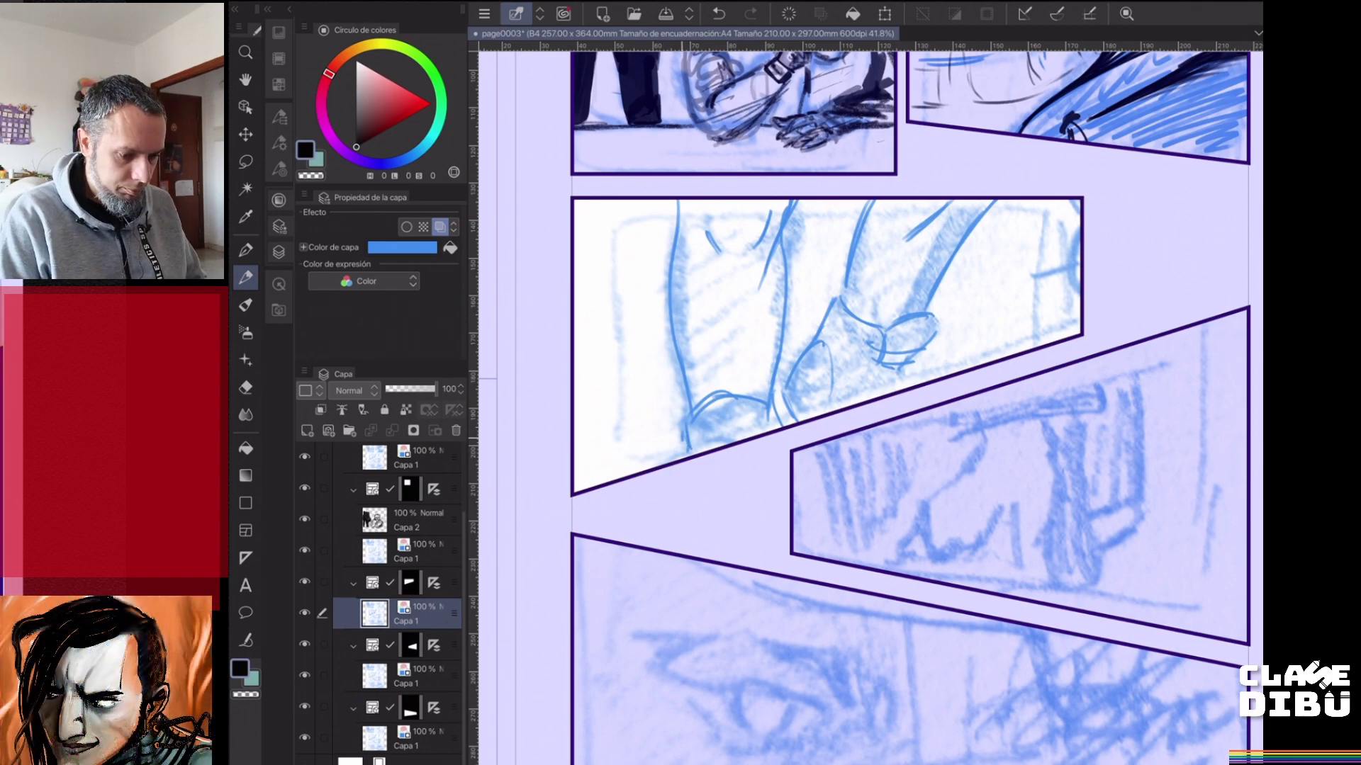
- Add a crease on the standing leg, dark diagonal strokes along the second leg's calf and a short mark on its shoe
drag(759, 289, 756, 314)
mouse_move(1014, 207)
mouse_down()
mouse_move(930, 308)
mouse_move(1015, 204)
mouse_move(924, 237)
mouse_up()
drag(974, 201, 905, 246)
drag(899, 367, 902, 389)
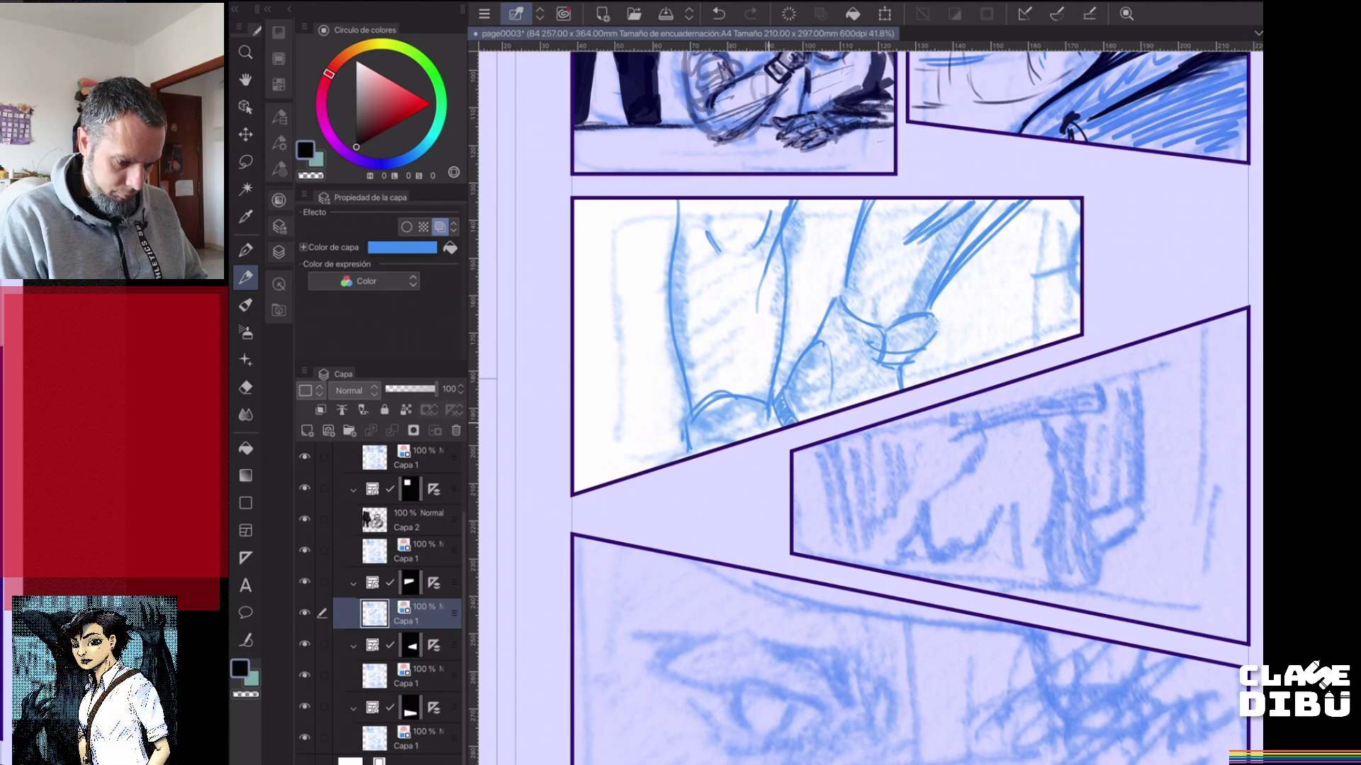
- Sketch the curved opening and seam lines on the standing leg's shoe
drag(700, 413, 762, 404)
drag(703, 423, 767, 413)
mouse_move(690, 442)
mouse_down()
mouse_move(753, 438)
mouse_move(727, 437)
mouse_up()
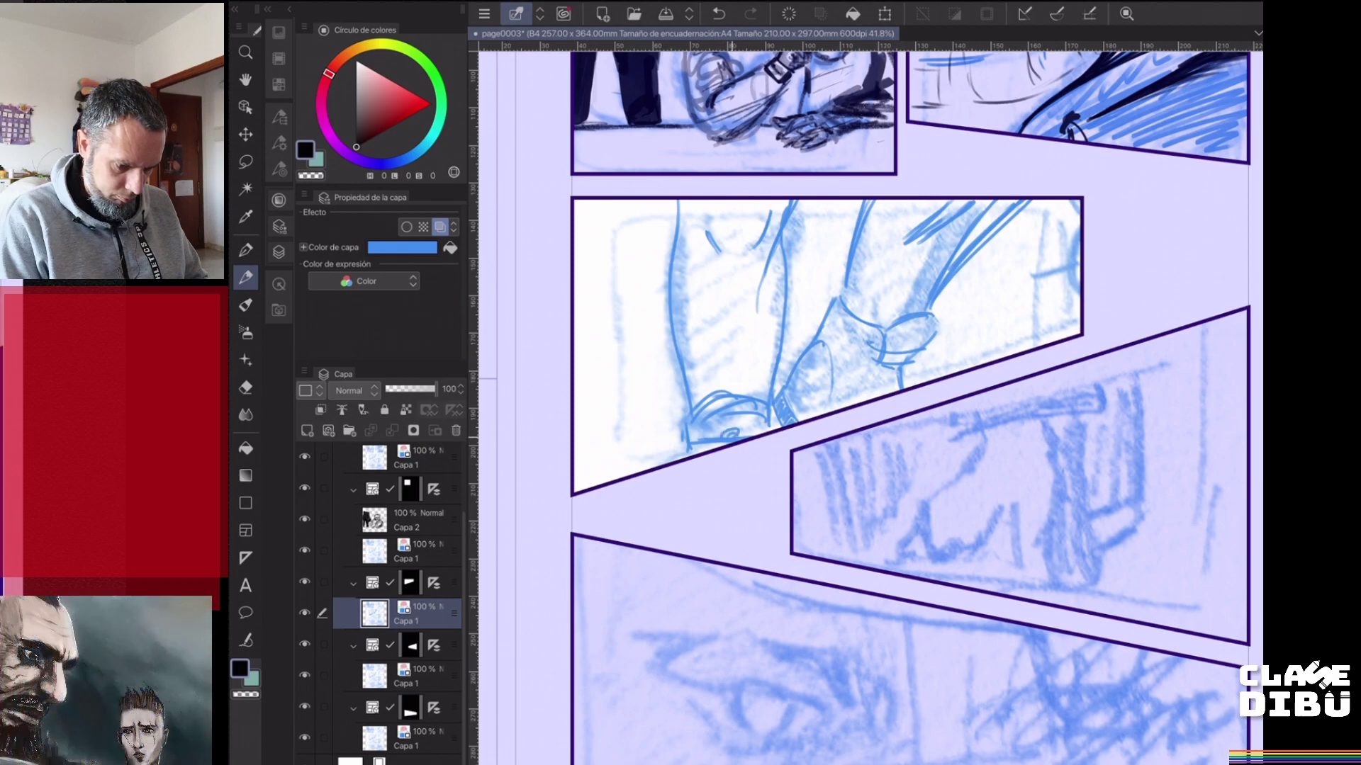
- Sketch the laces, heel tab and refined tongue on the second leg's shoe
mouse_move(895, 364)
mouse_down()
mouse_move(910, 360)
mouse_move(854, 385)
mouse_move(889, 371)
mouse_move(905, 388)
mouse_move(845, 407)
mouse_up()
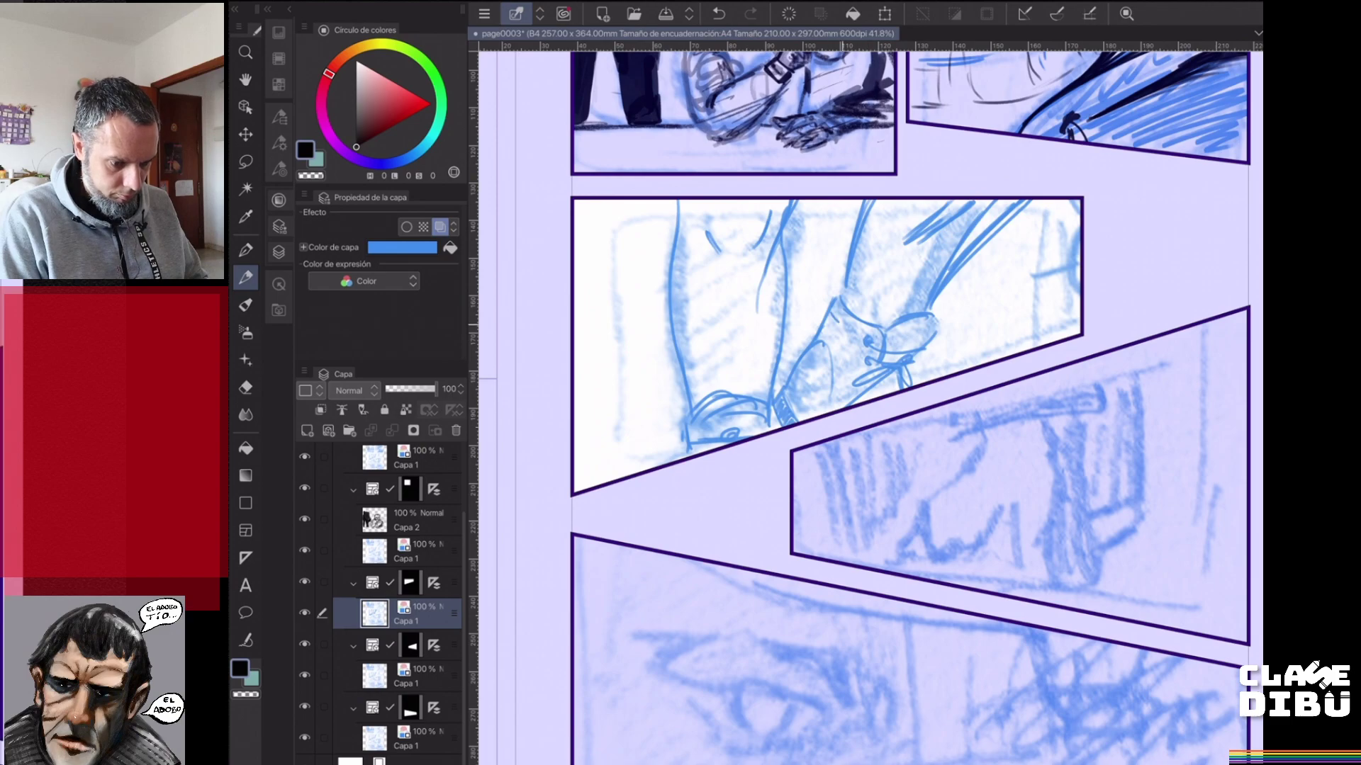
drag(829, 304, 841, 274)
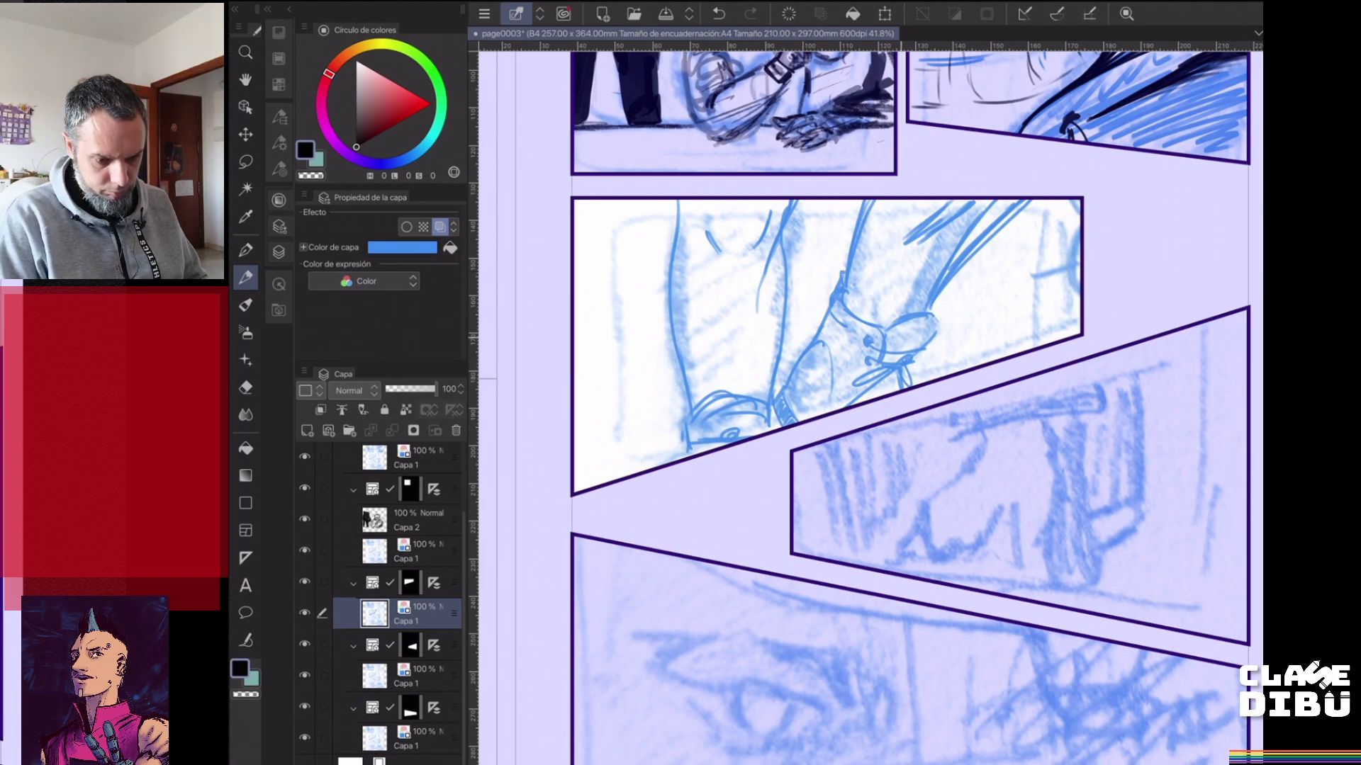
drag(904, 336, 941, 325)
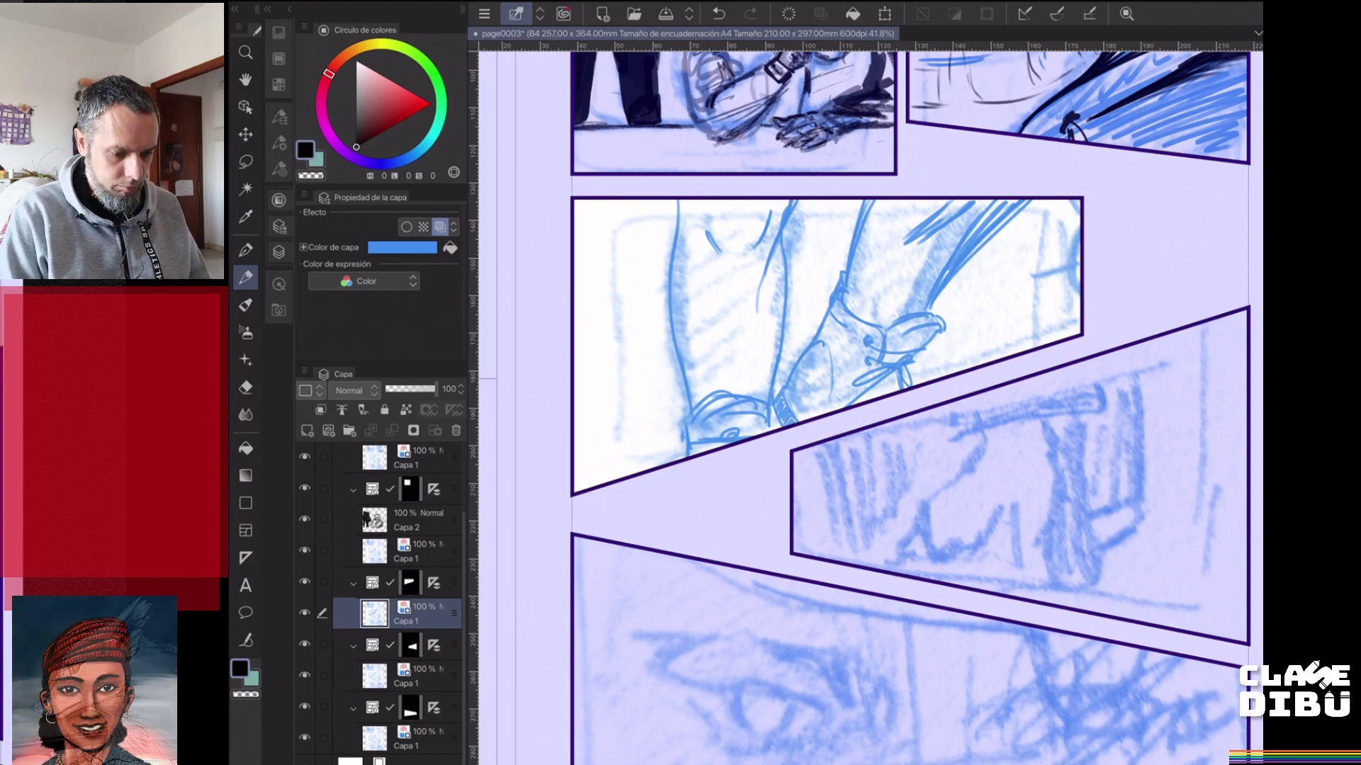
- Sketch thin horizontal background lines beside the standing leg in the third panel
drag(574, 420, 668, 418)
drag(576, 394, 665, 392)
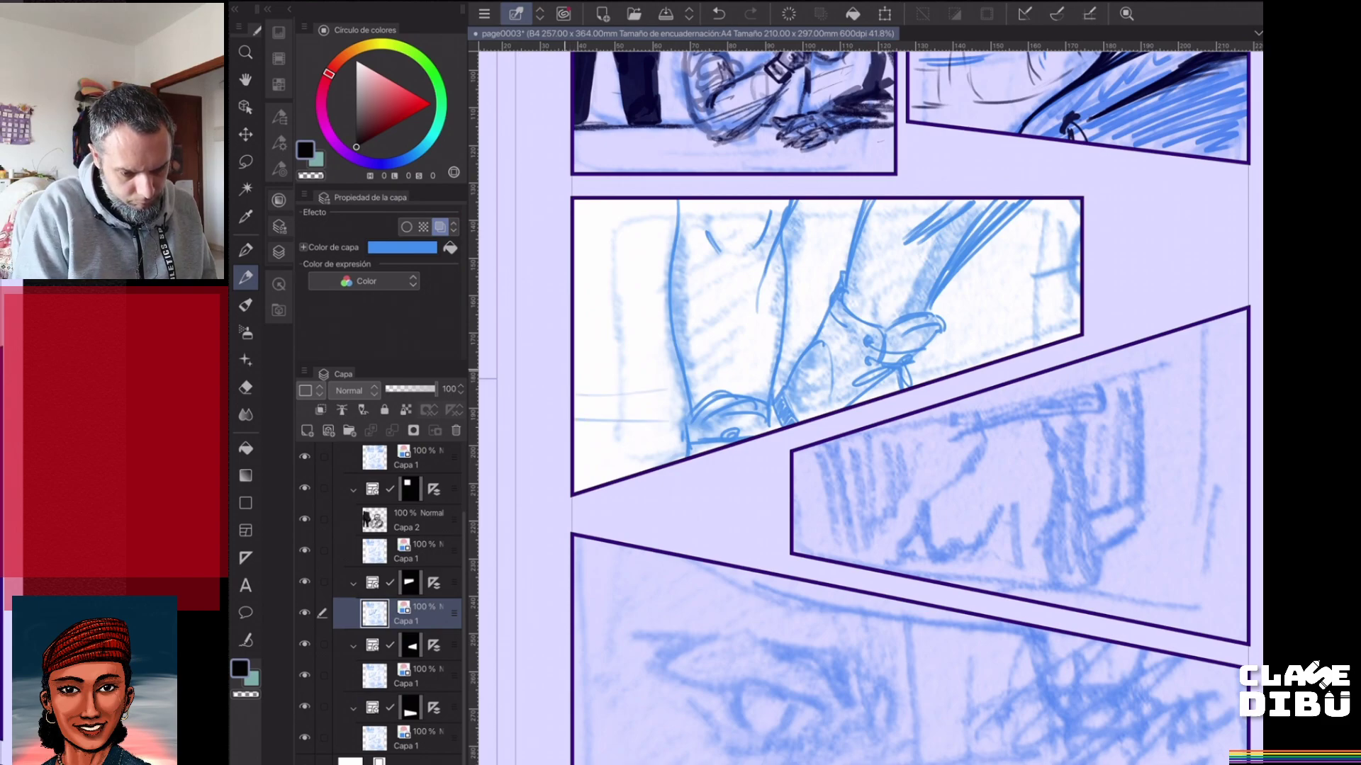
drag(589, 369, 624, 367)
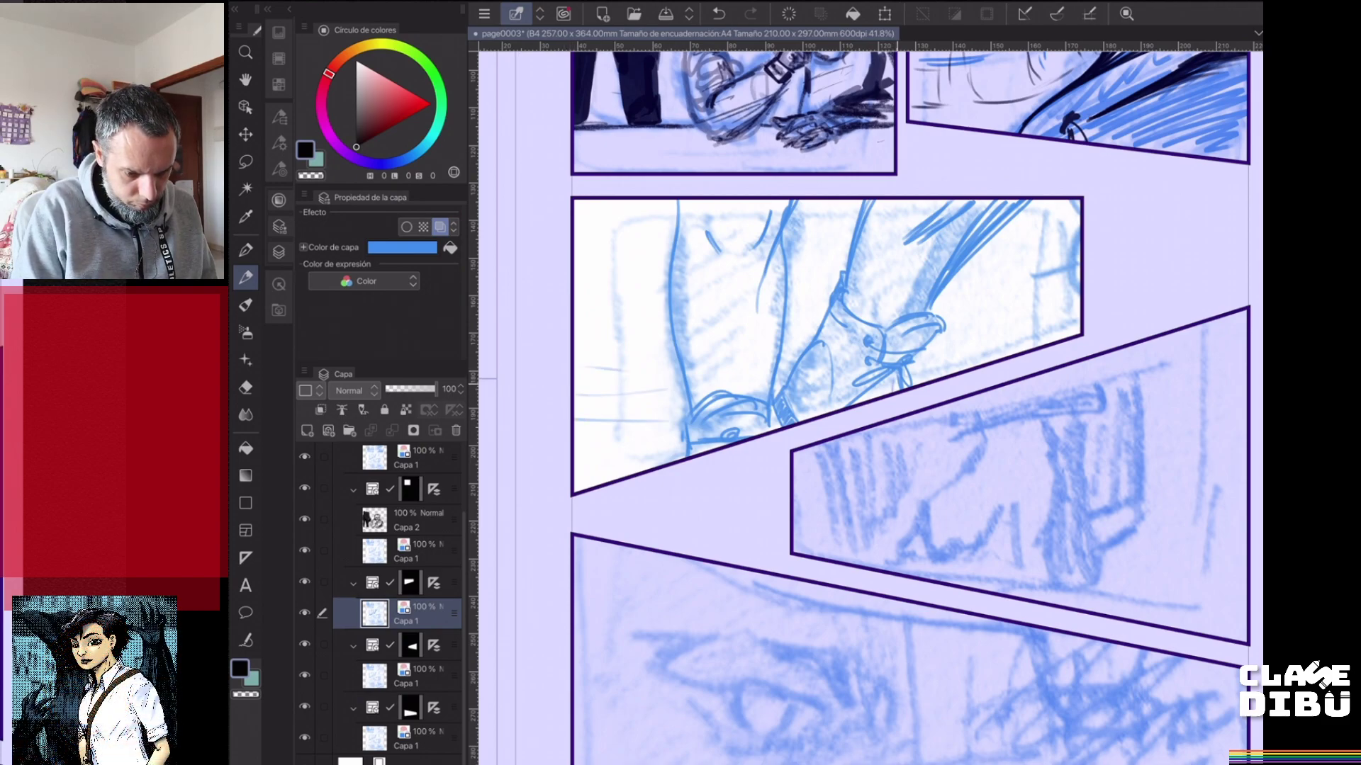
- Reinforce the hanging shoelaces and strengthen the knee creases and upper inner contour of the standing leg
drag(893, 377, 863, 400)
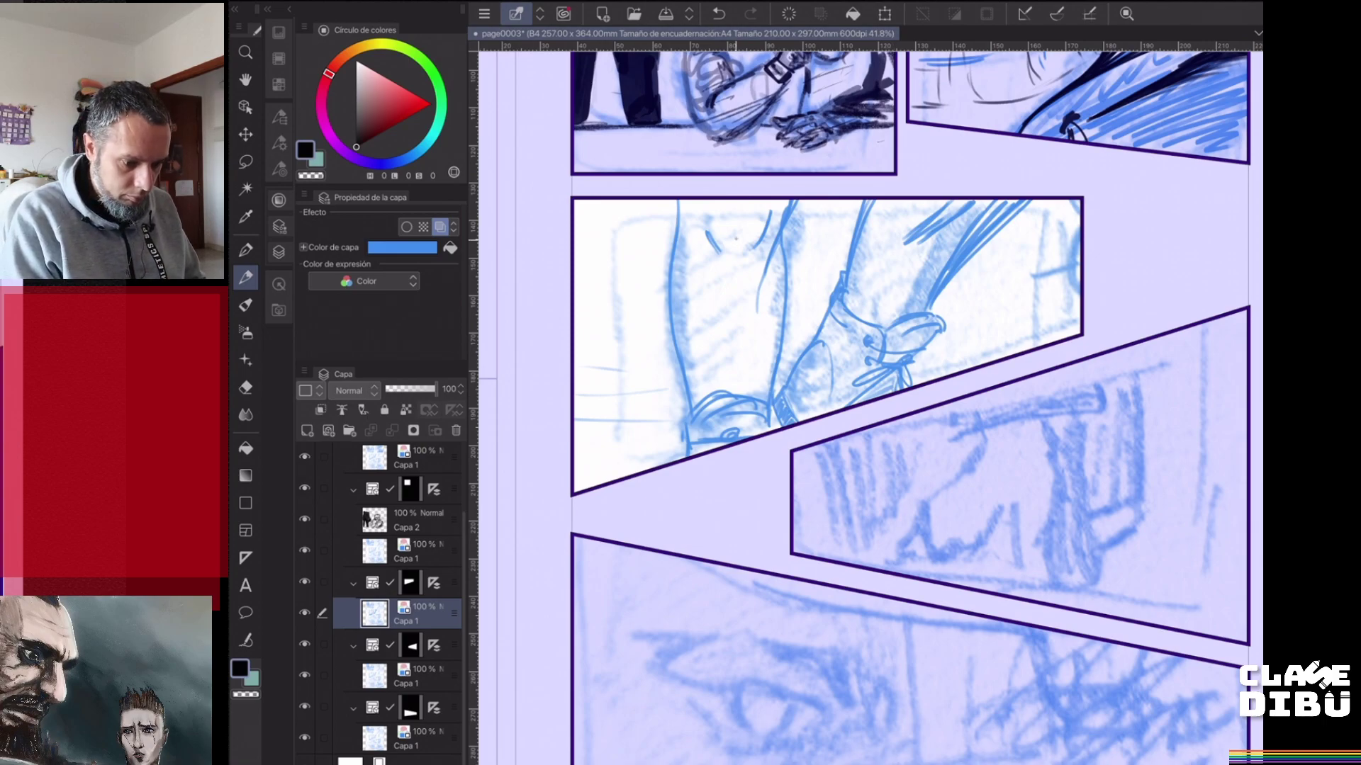
mouse_move(735, 238)
mouse_down()
mouse_move(753, 239)
mouse_move(724, 248)
mouse_move(758, 242)
mouse_up()
drag(793, 209, 783, 230)
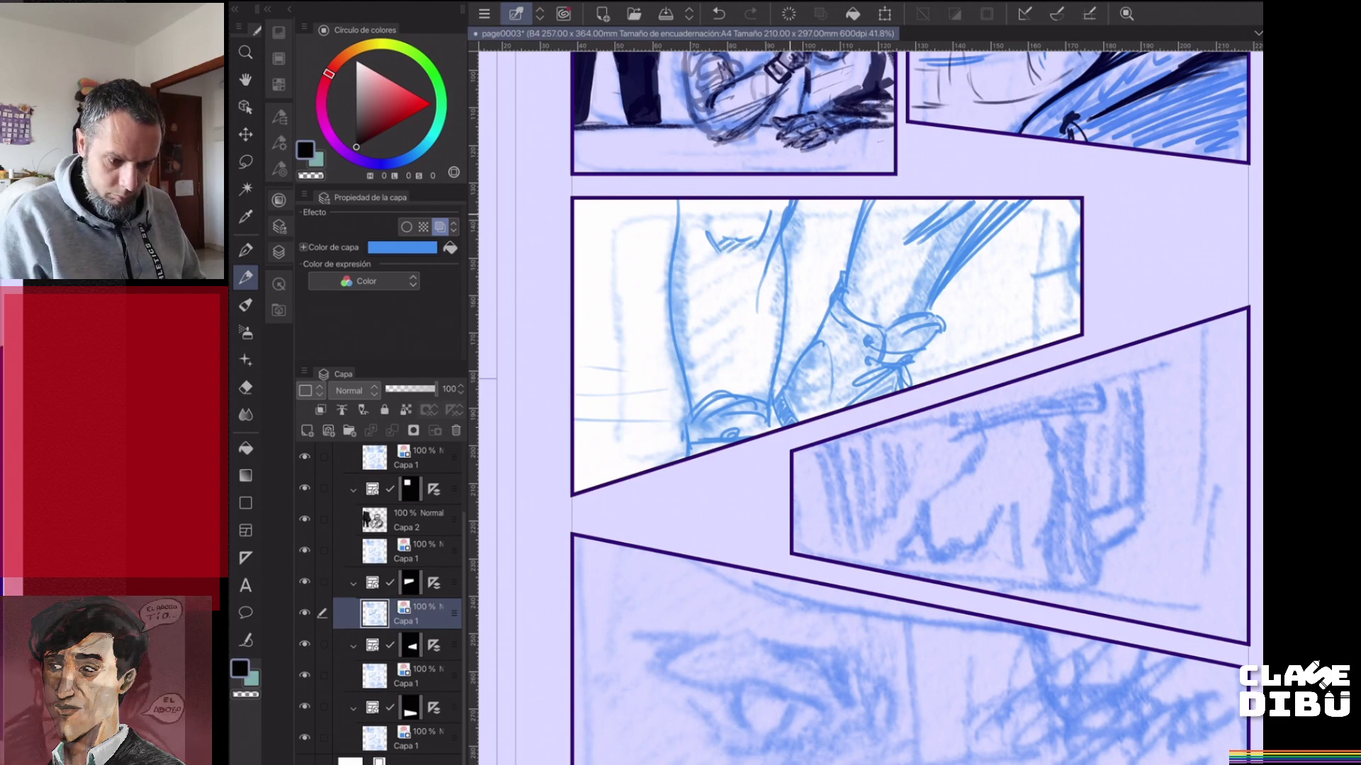
- Examine the whole page composition and the rough sketches in the remaining lower panels
scroll(870, 408, down, 3)
scroll(1007, 576, up, 2)
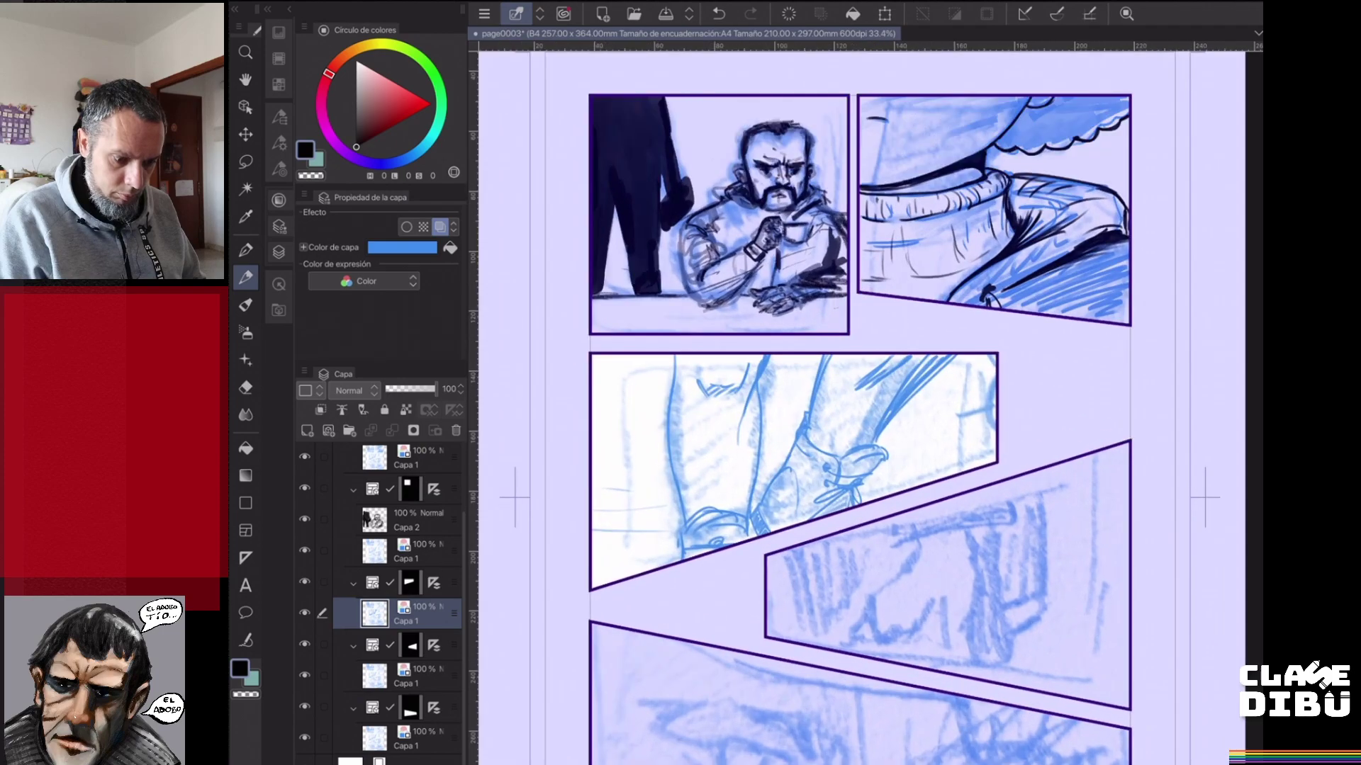
scroll(870, 408, up, 1)
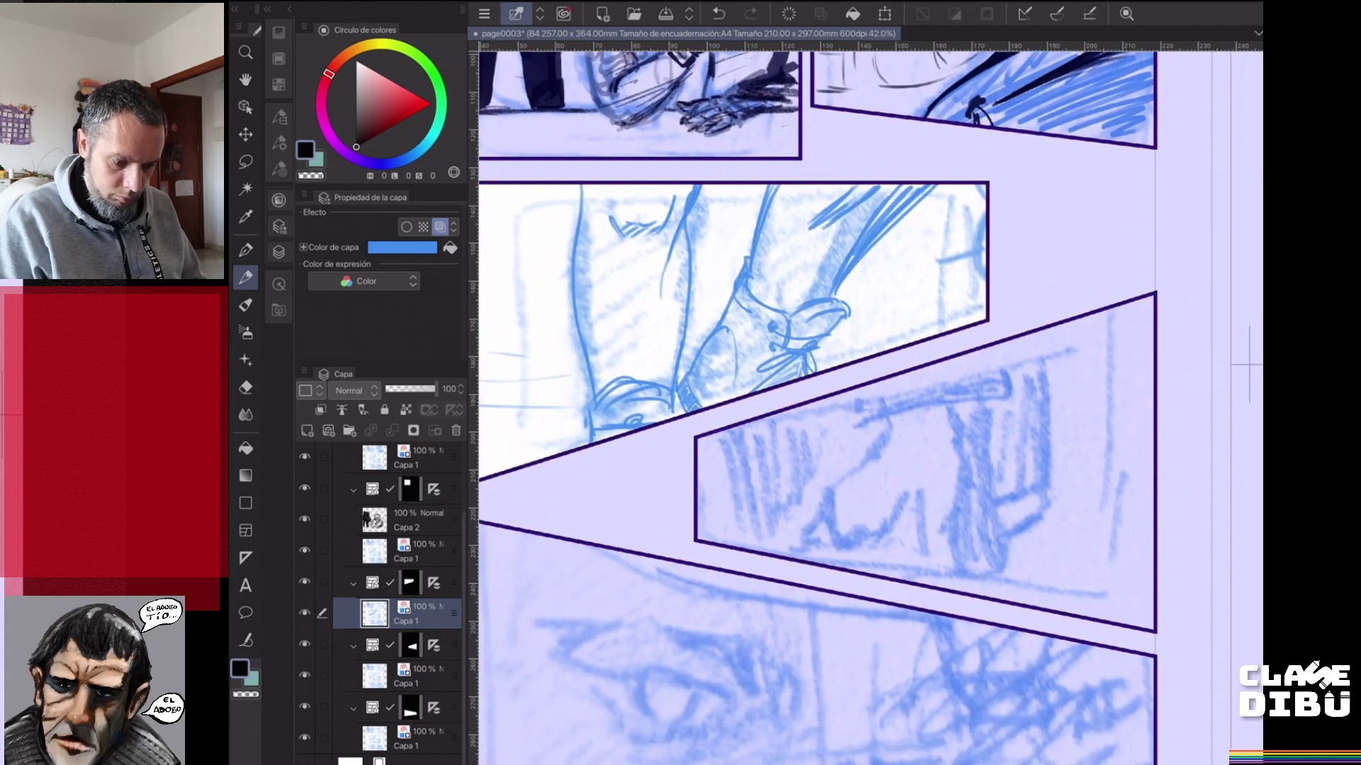
scroll(944, 566, down, 2)
scroll(1148, 447, down, 1)
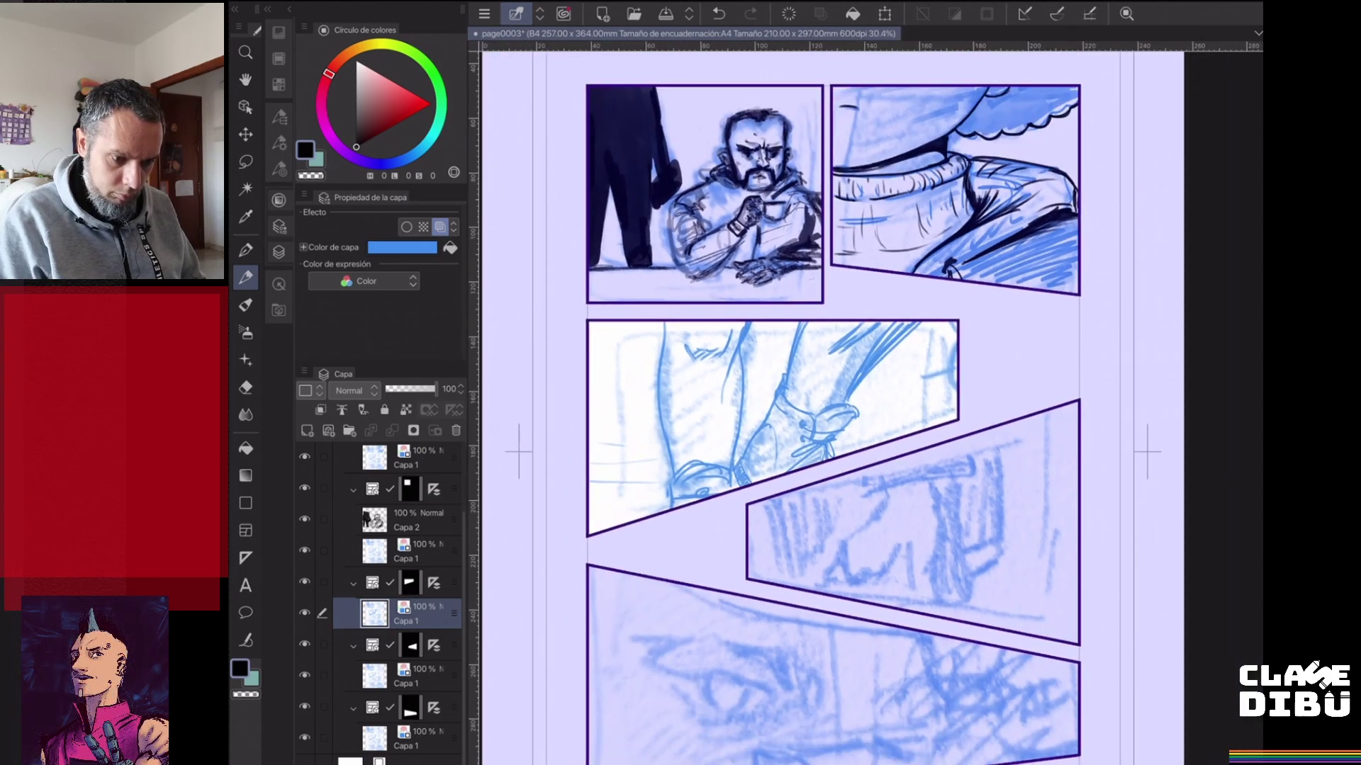
scroll(1166, 434, up, 2)
scroll(938, 426, up, 1)
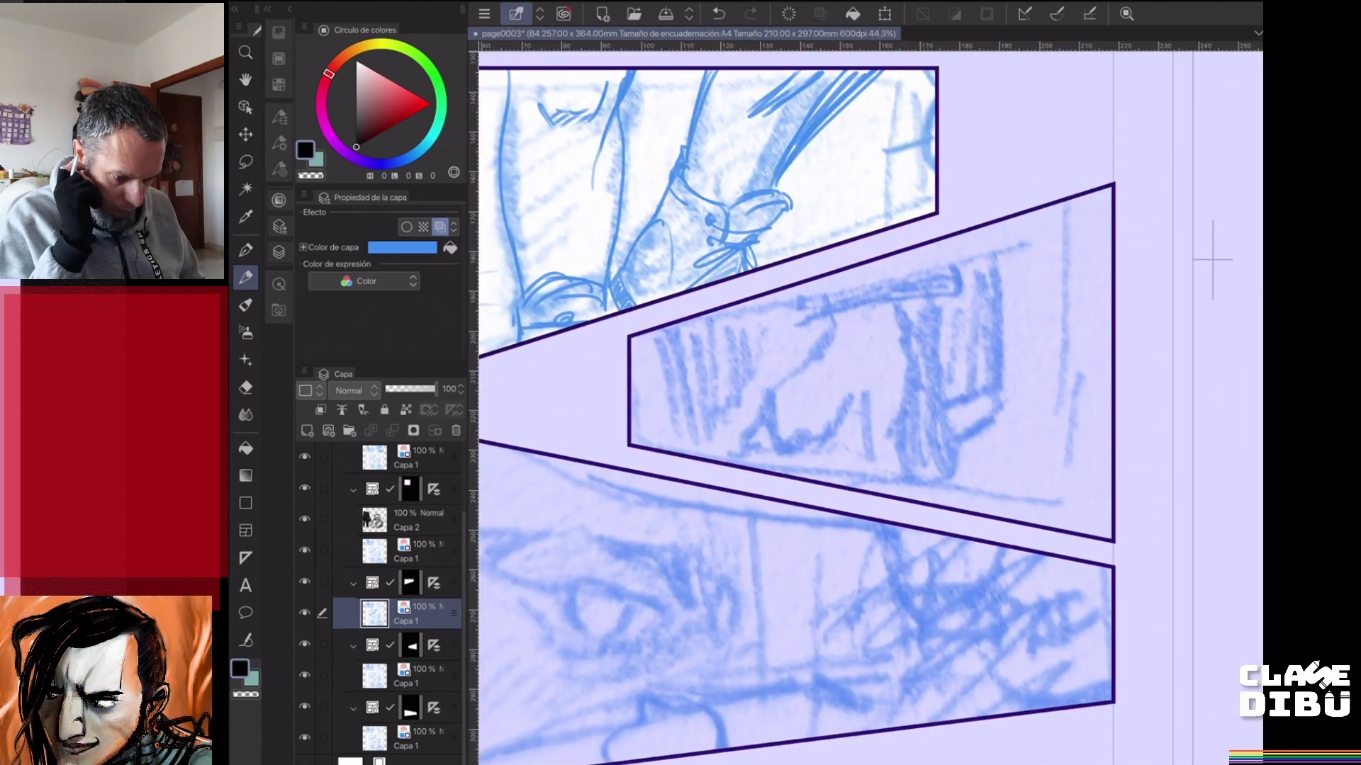
scroll(1213, 259, down, 5)
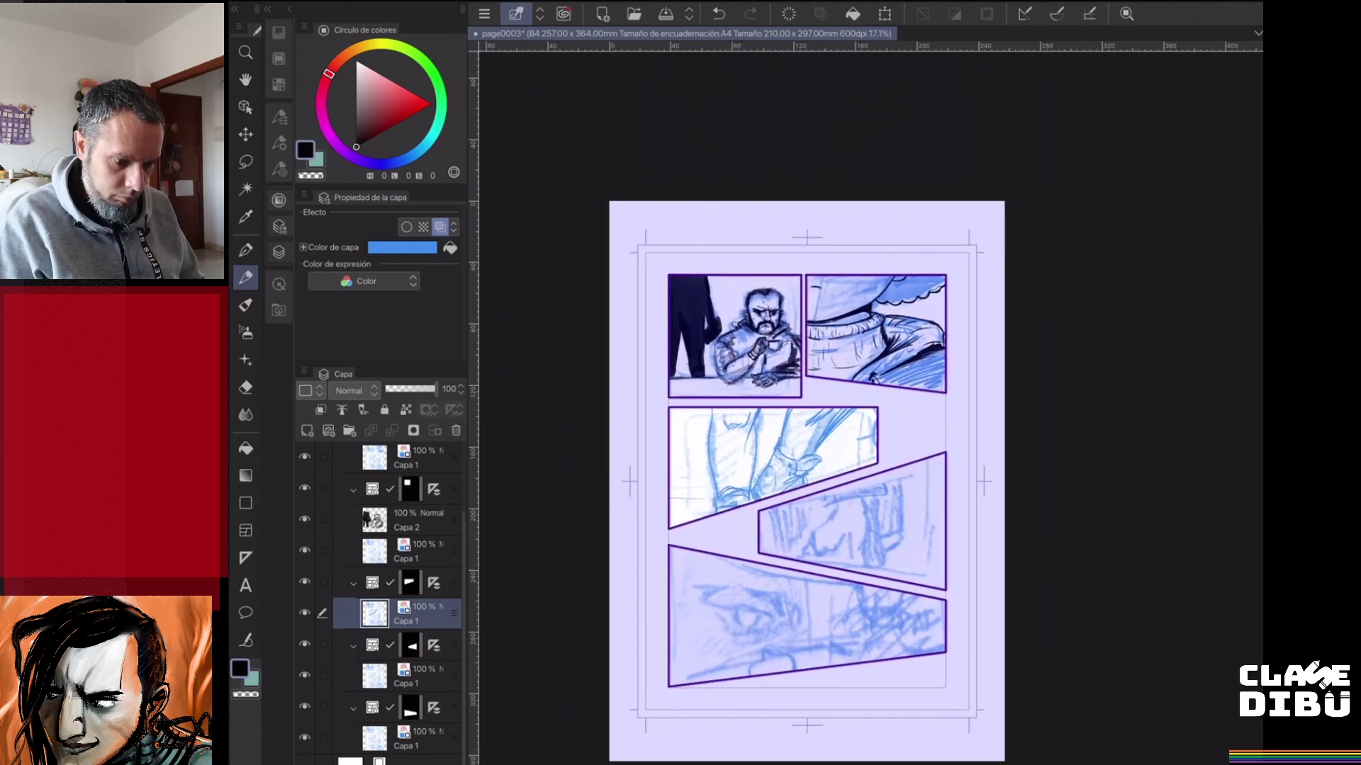
scroll(974, 641, up, 4)
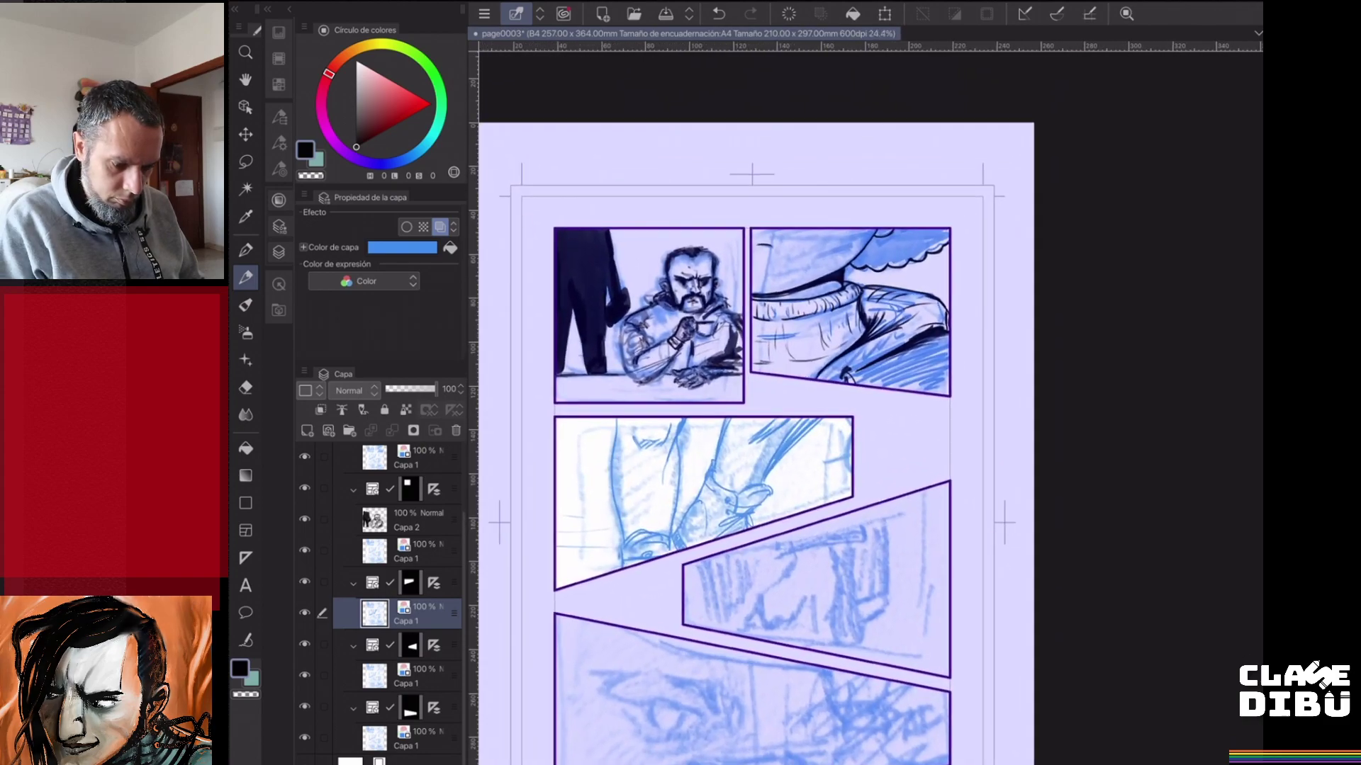
scroll(990, 369, up, 2)
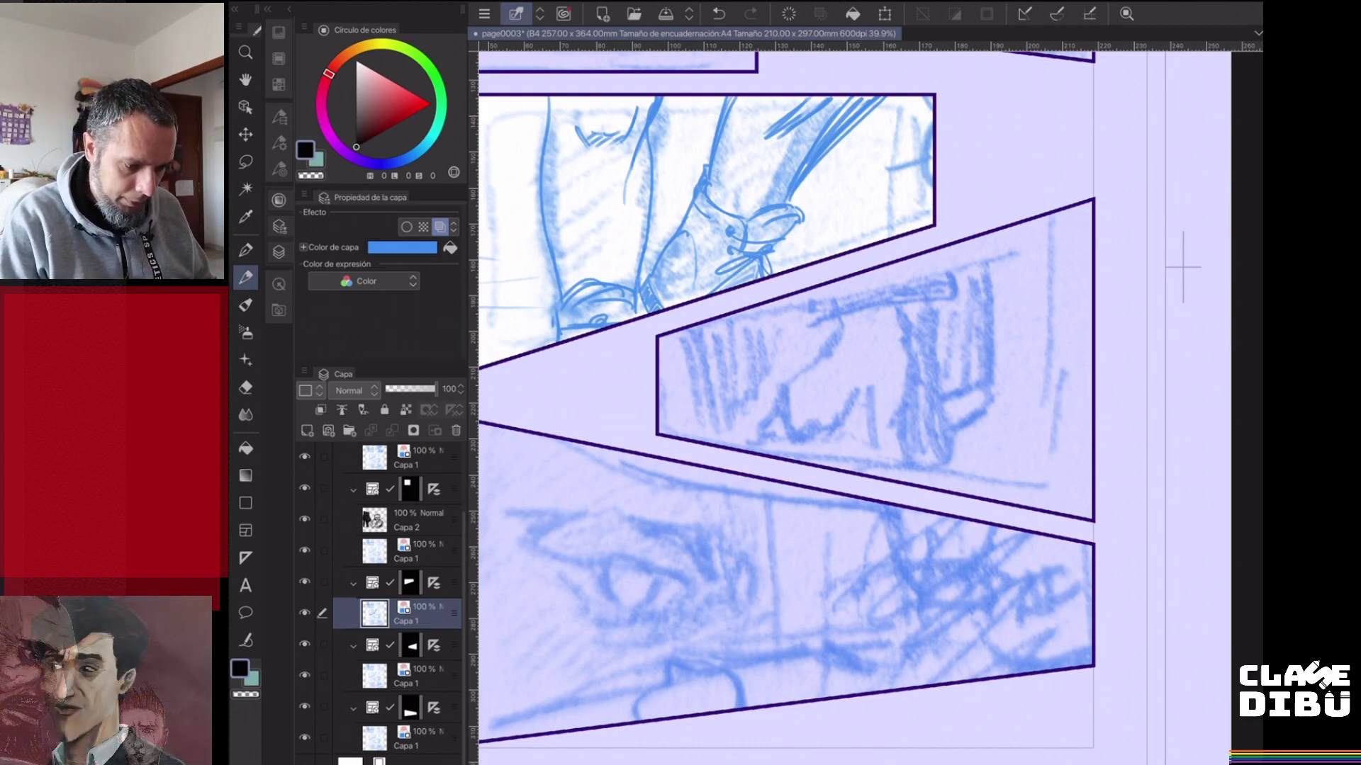
drag(850, 396, 973, 435)
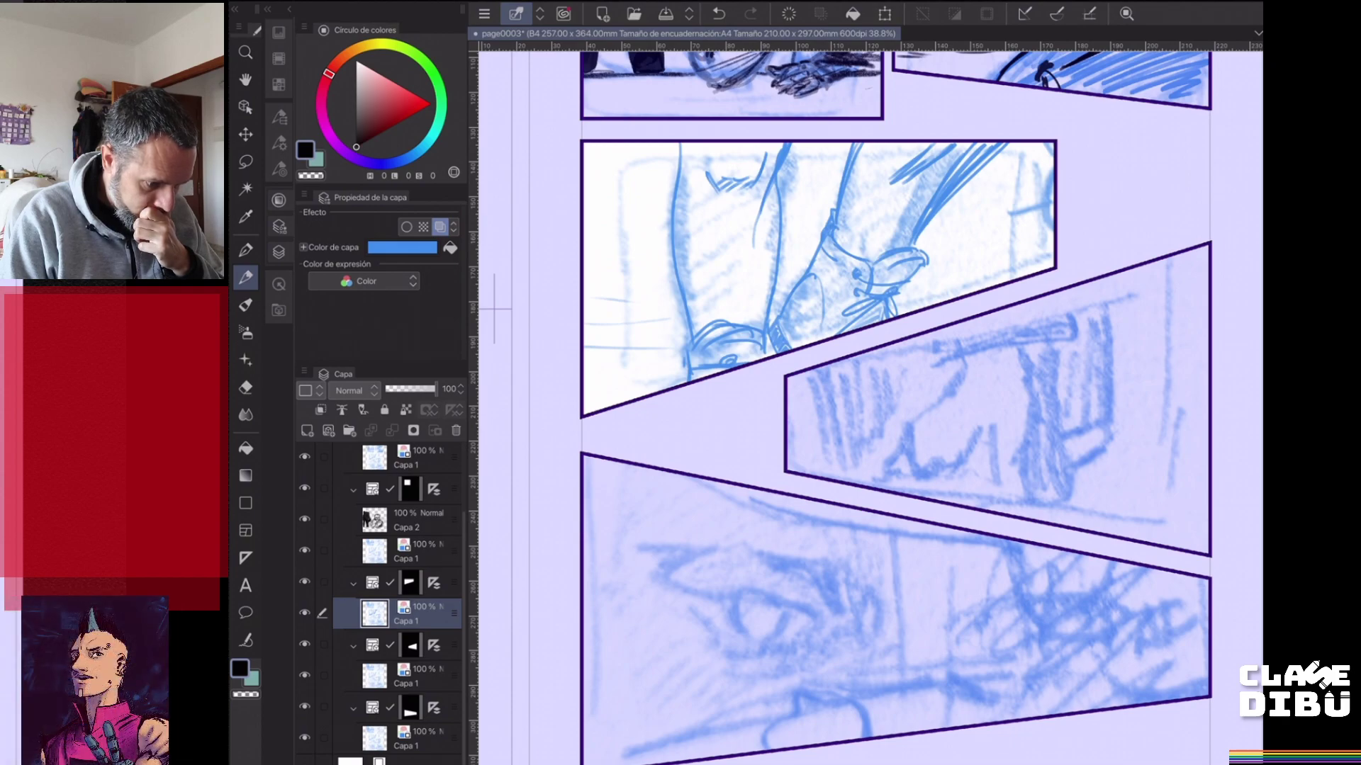
- Extend the horizontal background lines across the area beside the standing leg in the third panel
scroll(850, 128, up, 1)
drag(617, 334, 683, 331)
drag(619, 316, 659, 317)
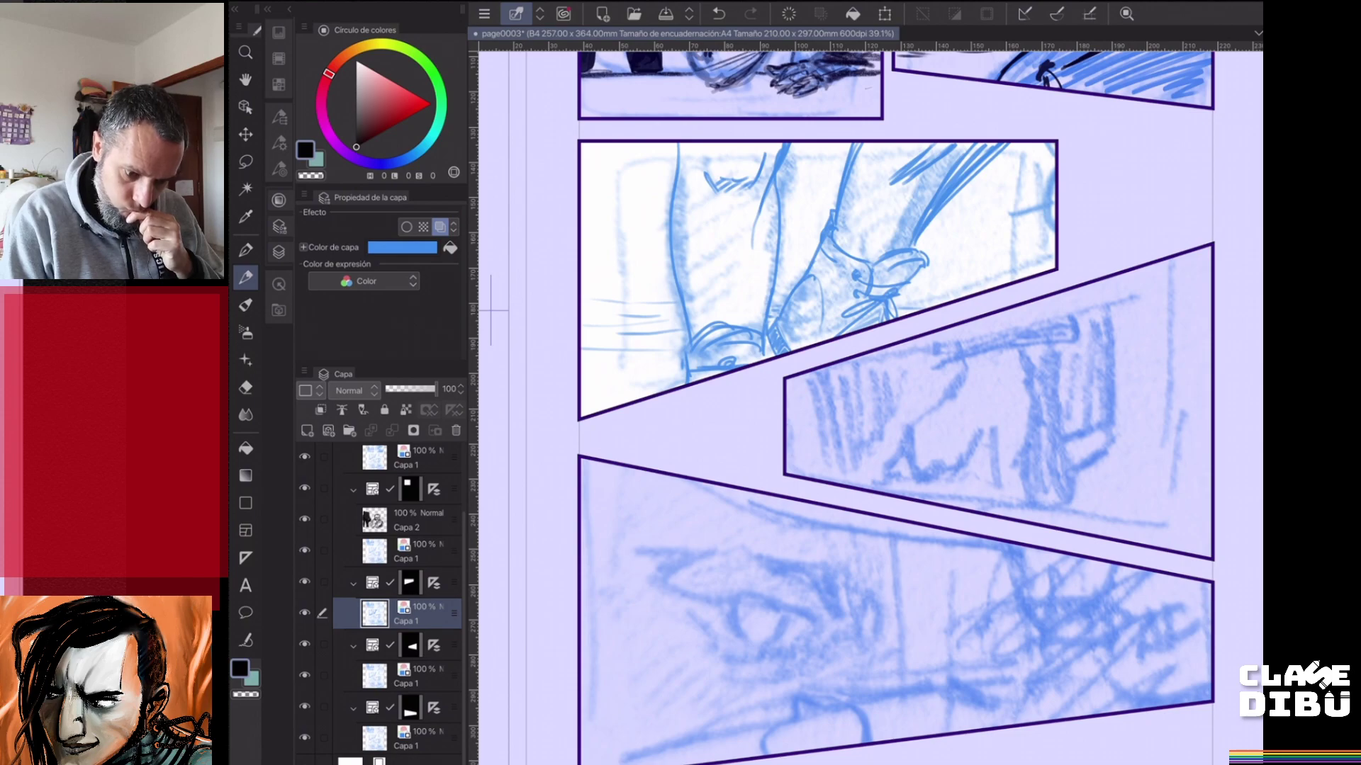
- Sketch a vertical post with short crossbars in the background at the third panel's right end
drag(1014, 176, 1014, 272)
drag(1018, 210, 1044, 210)
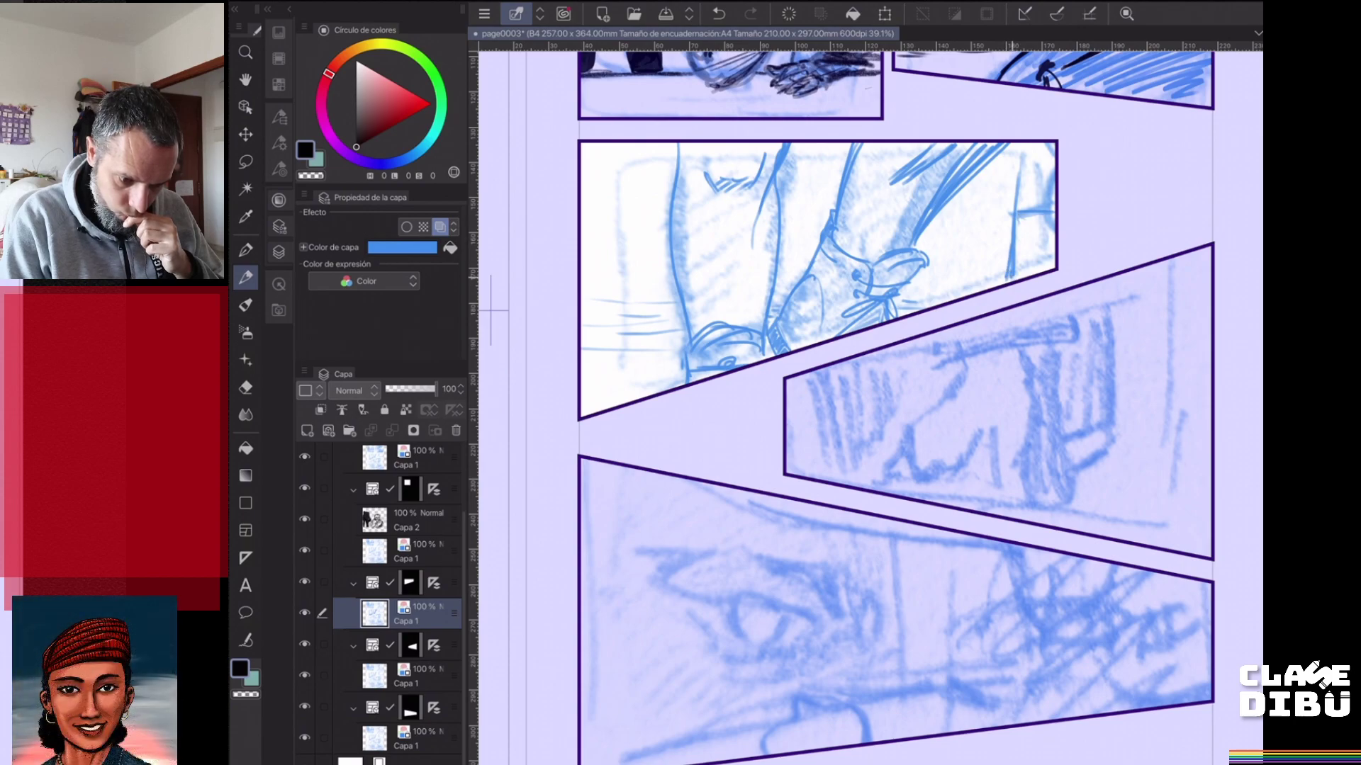
mouse_move(1015, 208)
mouse_down()
mouse_move(1019, 145)
mouse_move(1042, 148)
mouse_up()
drag(1016, 217, 1054, 213)
drag(1019, 160, 1050, 157)
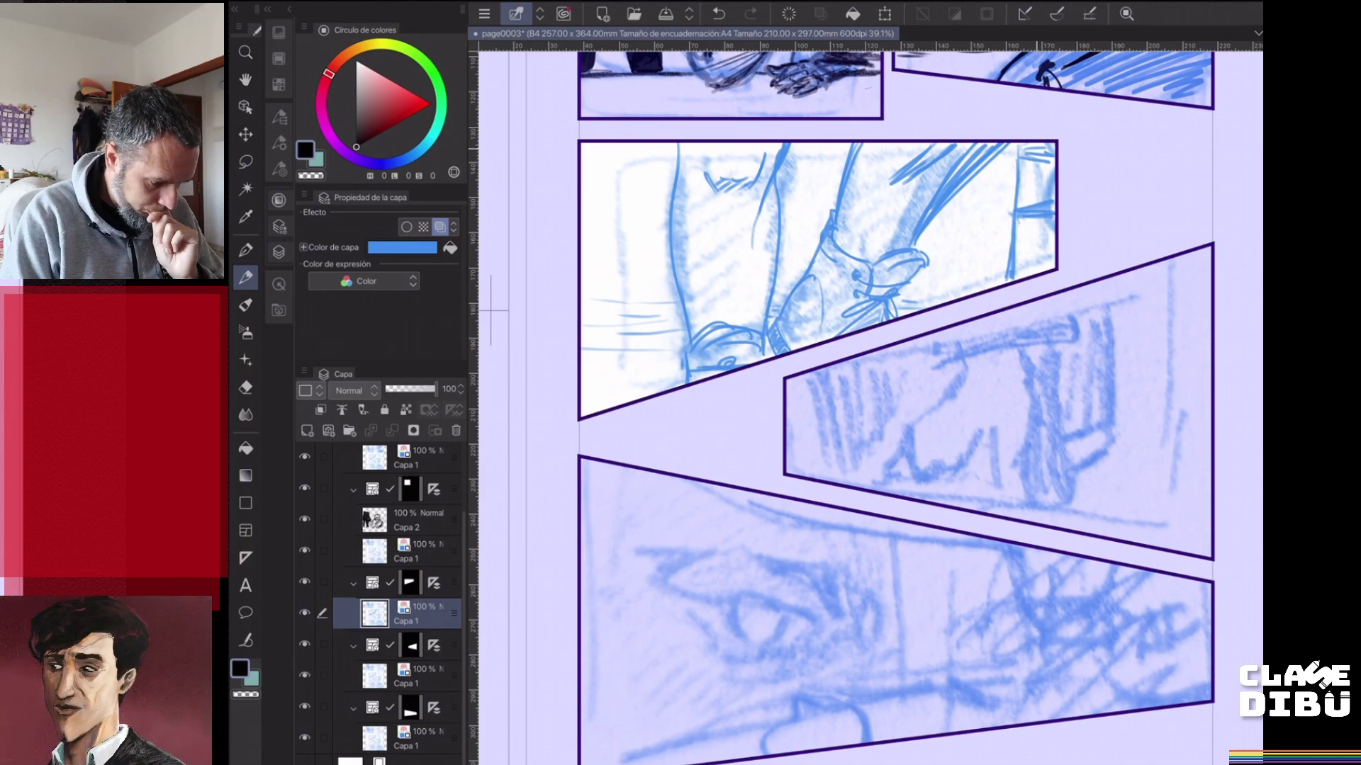
- Start the refined sketch on the fourth panel's Capa 1 layer with a short stroke for the cuff's left edge
click(419, 676)
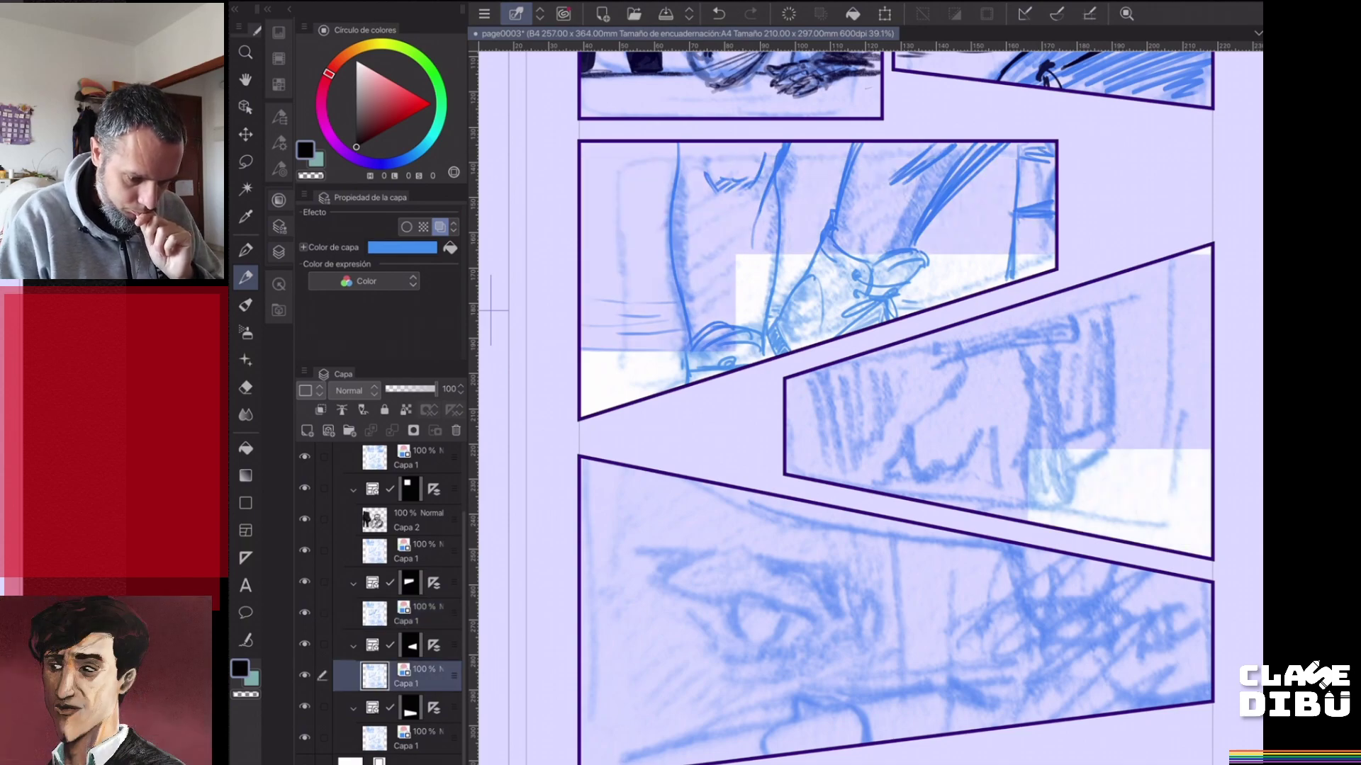
drag(938, 332, 943, 353)
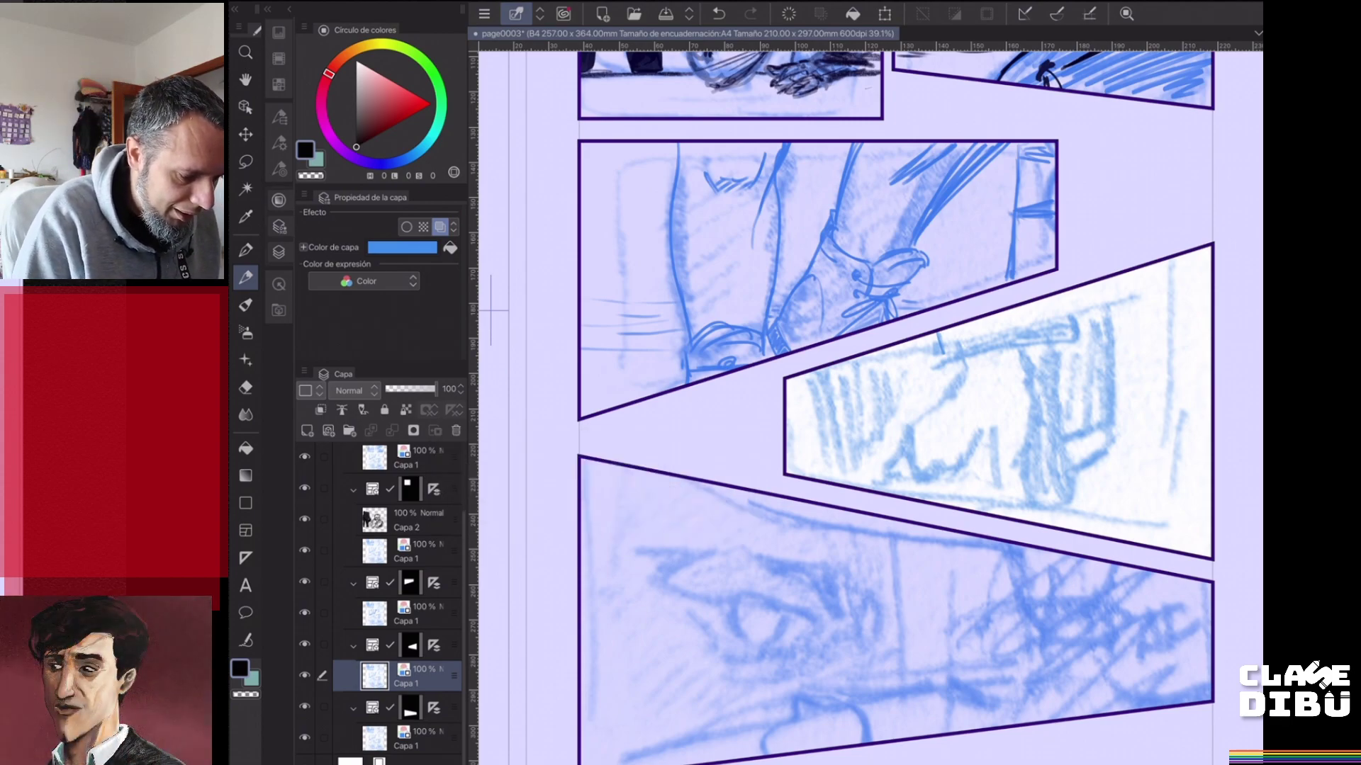
- Try a 25-minute automatic save interval in the file preferences, and close the preferences without accepting
click(484, 14)
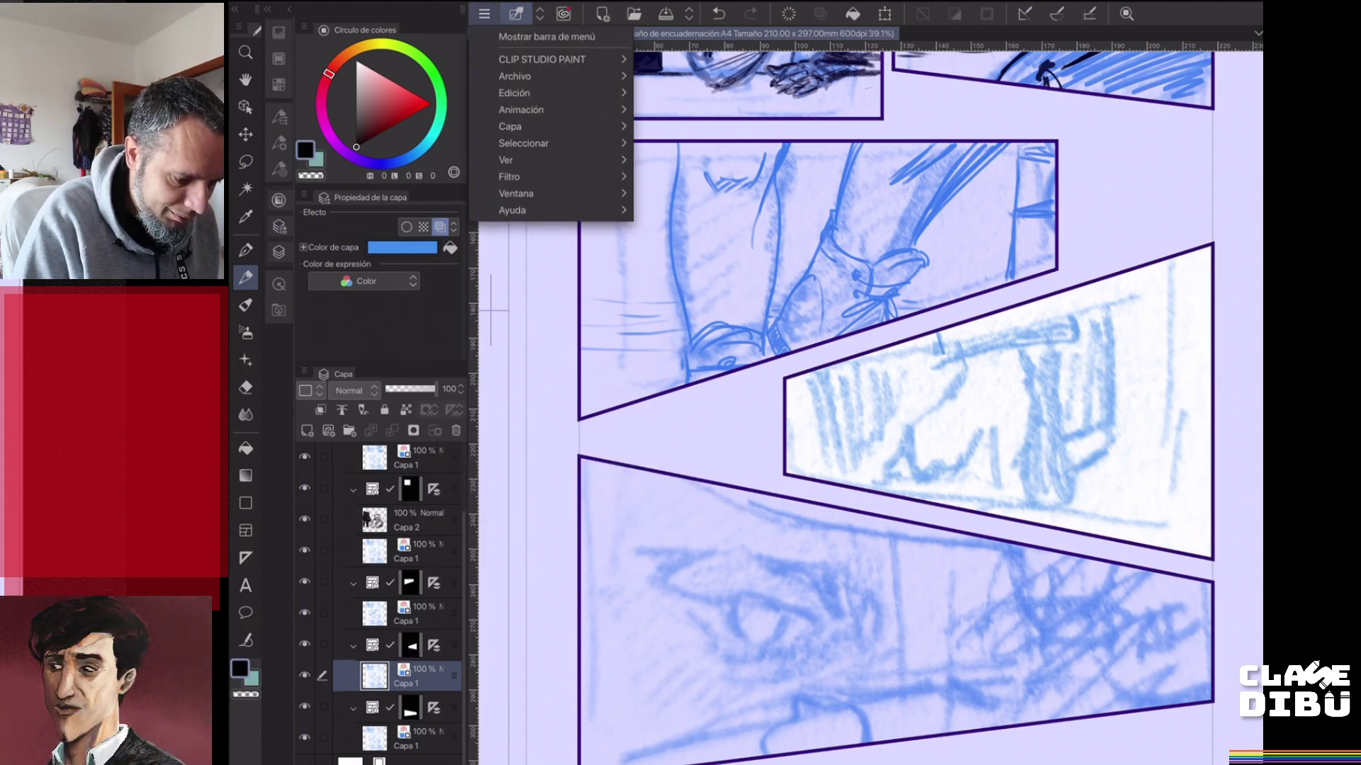
mouse_move(542, 59)
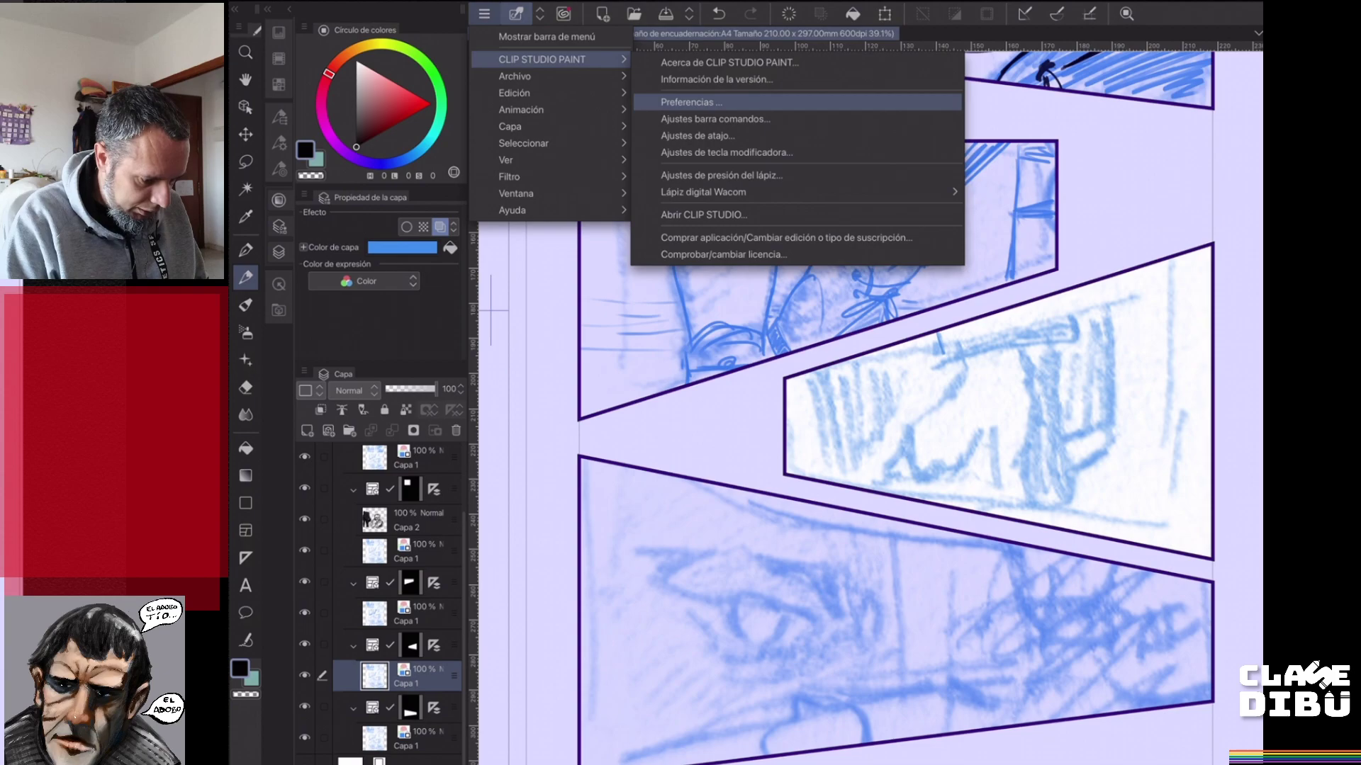
click(691, 102)
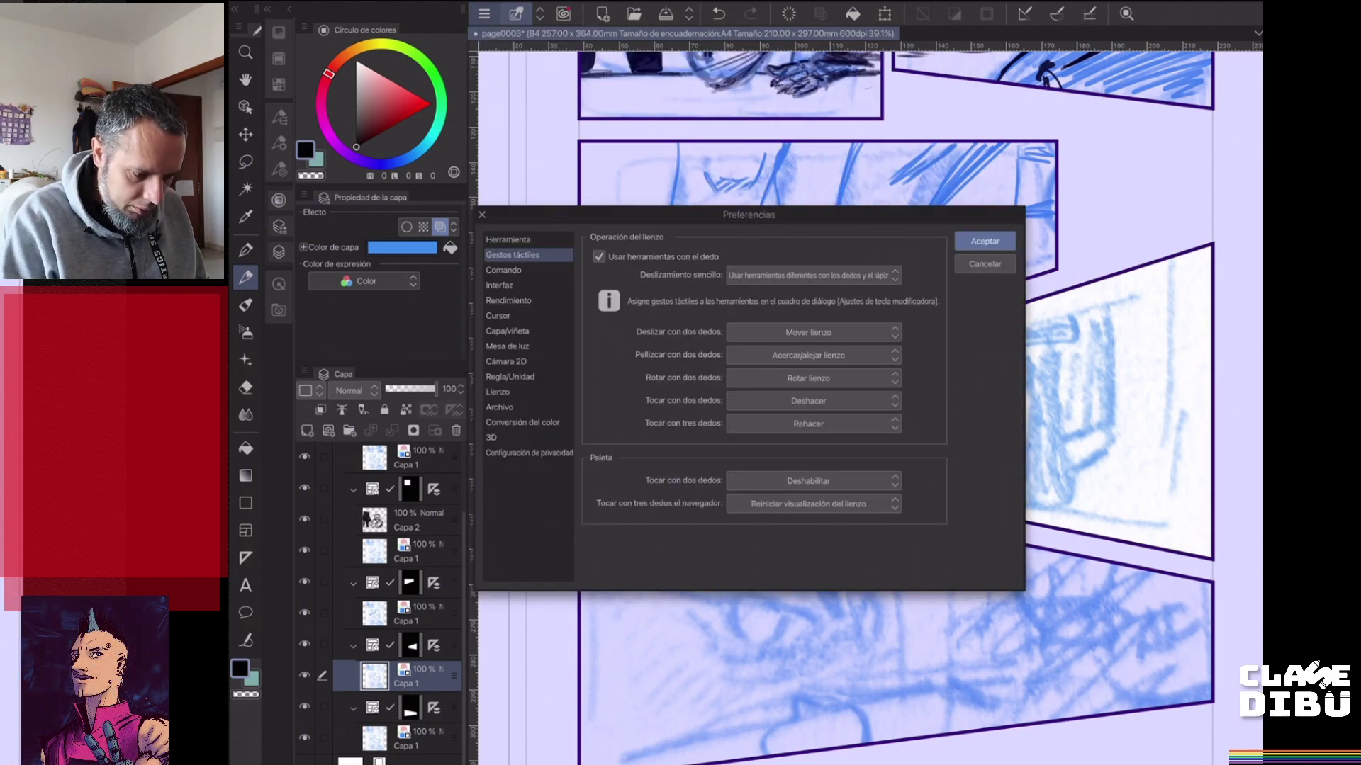
click(499, 407)
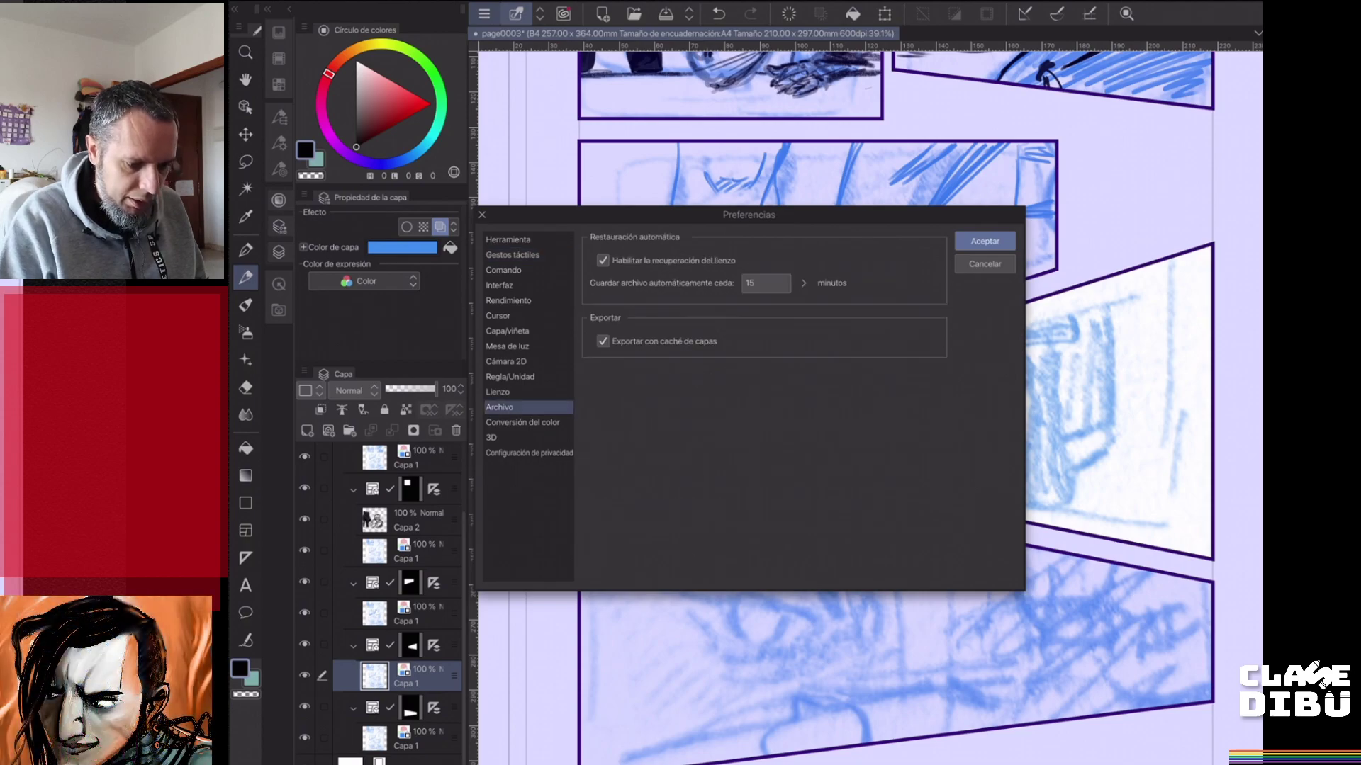
click(766, 283)
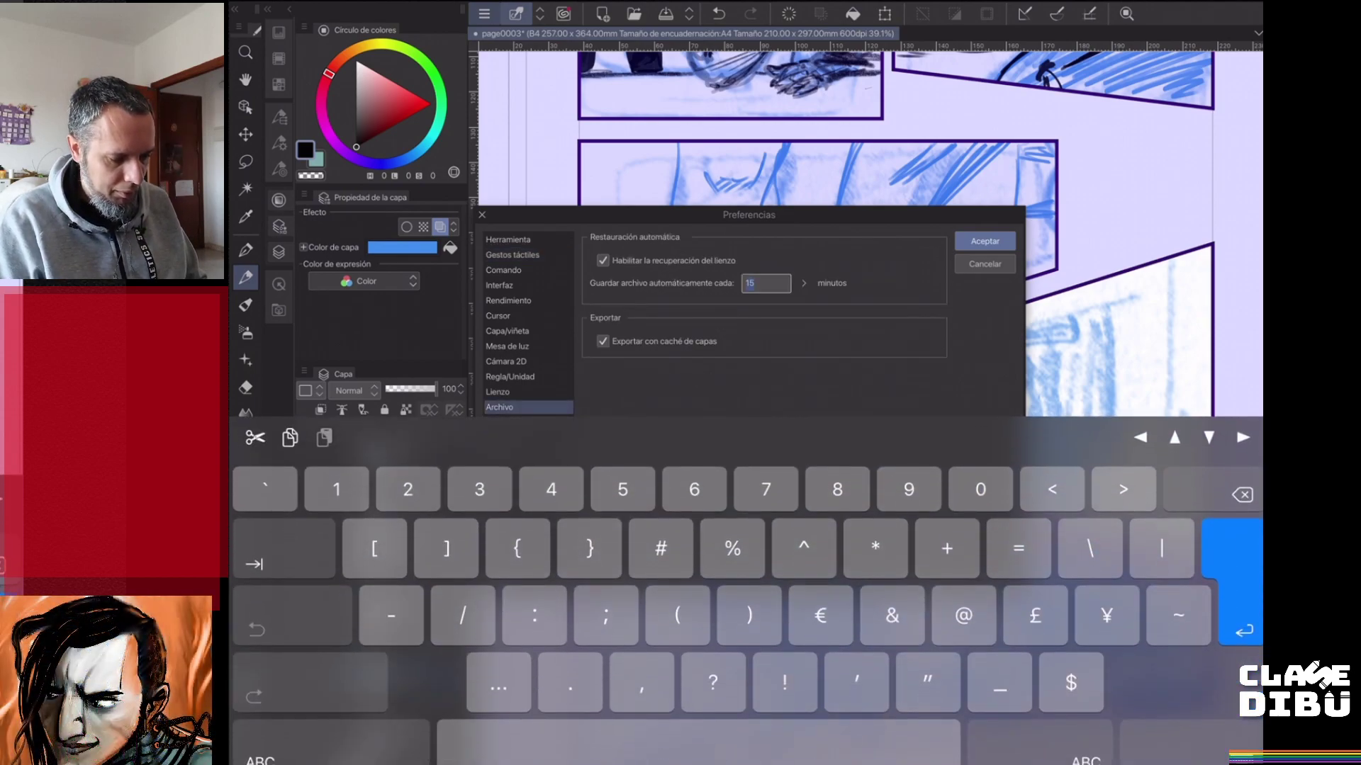
text(25)
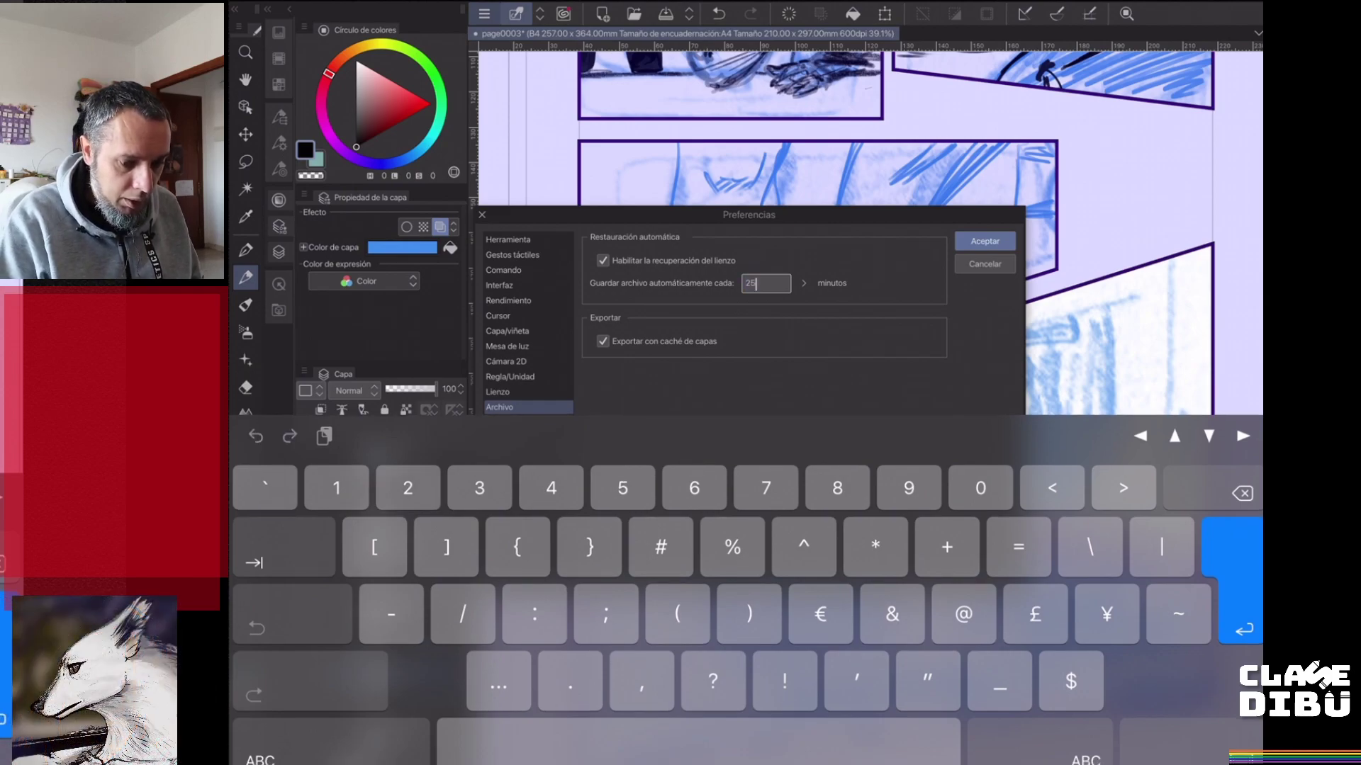
key(Return)
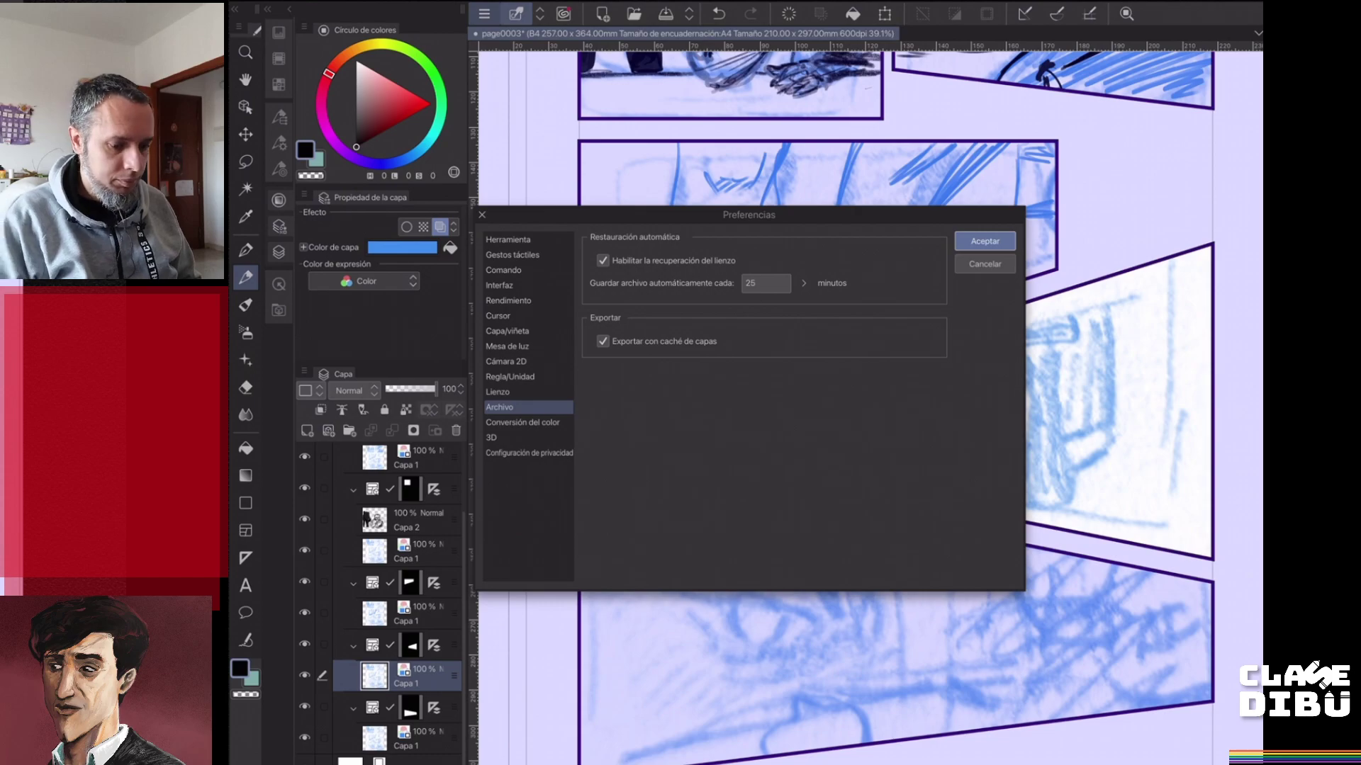
click(482, 214)
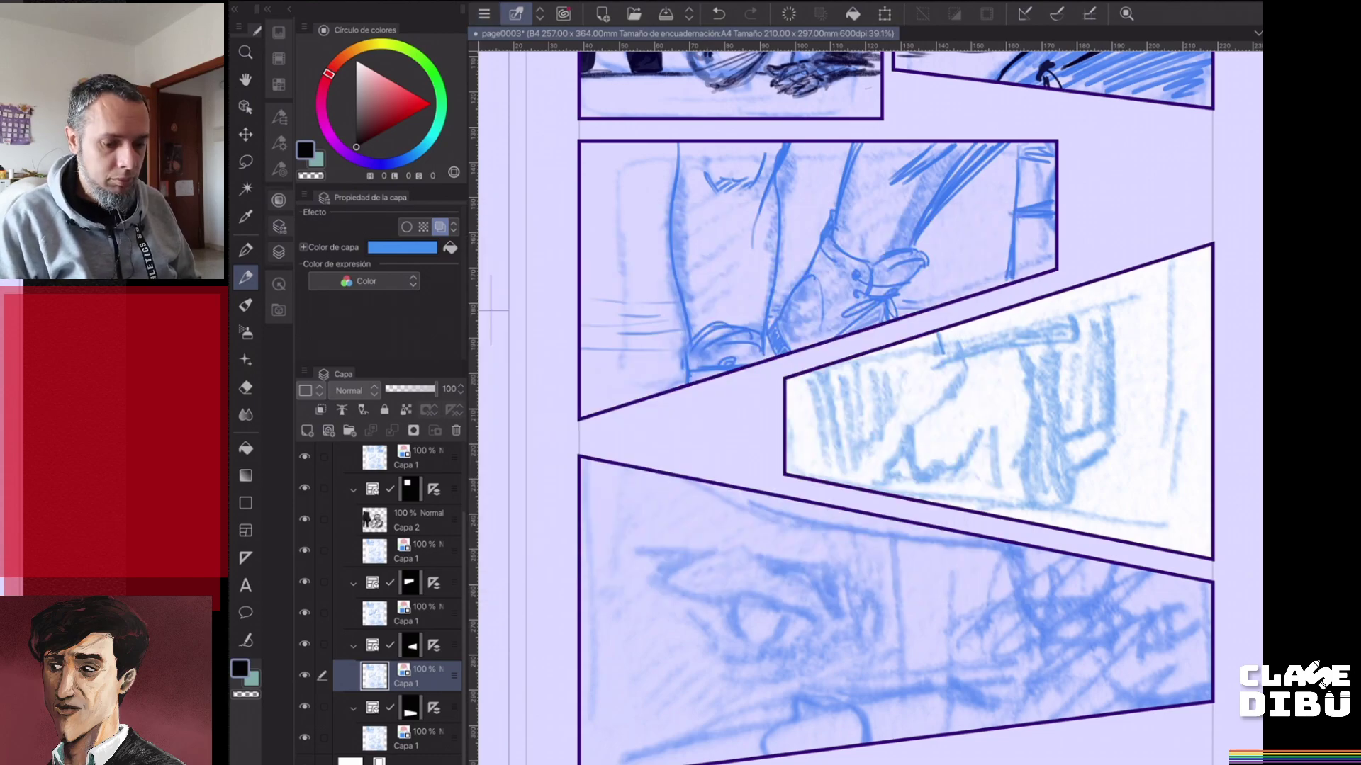
- Sketch the cuff's long lower edge and short right edge at the top of the fourth panel
scroll(992, 407, up, 4)
scroll(992, 408, down, 2)
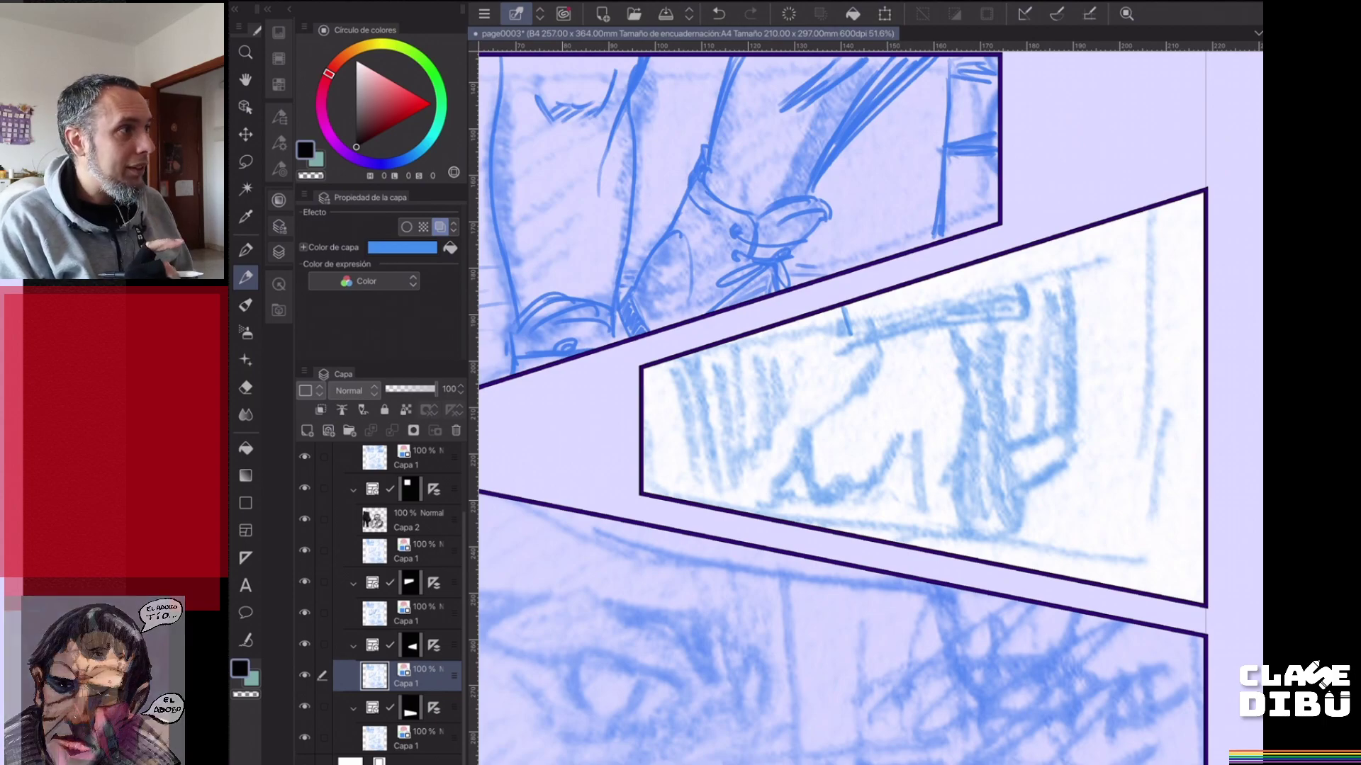
scroll(1038, 227, down, 1)
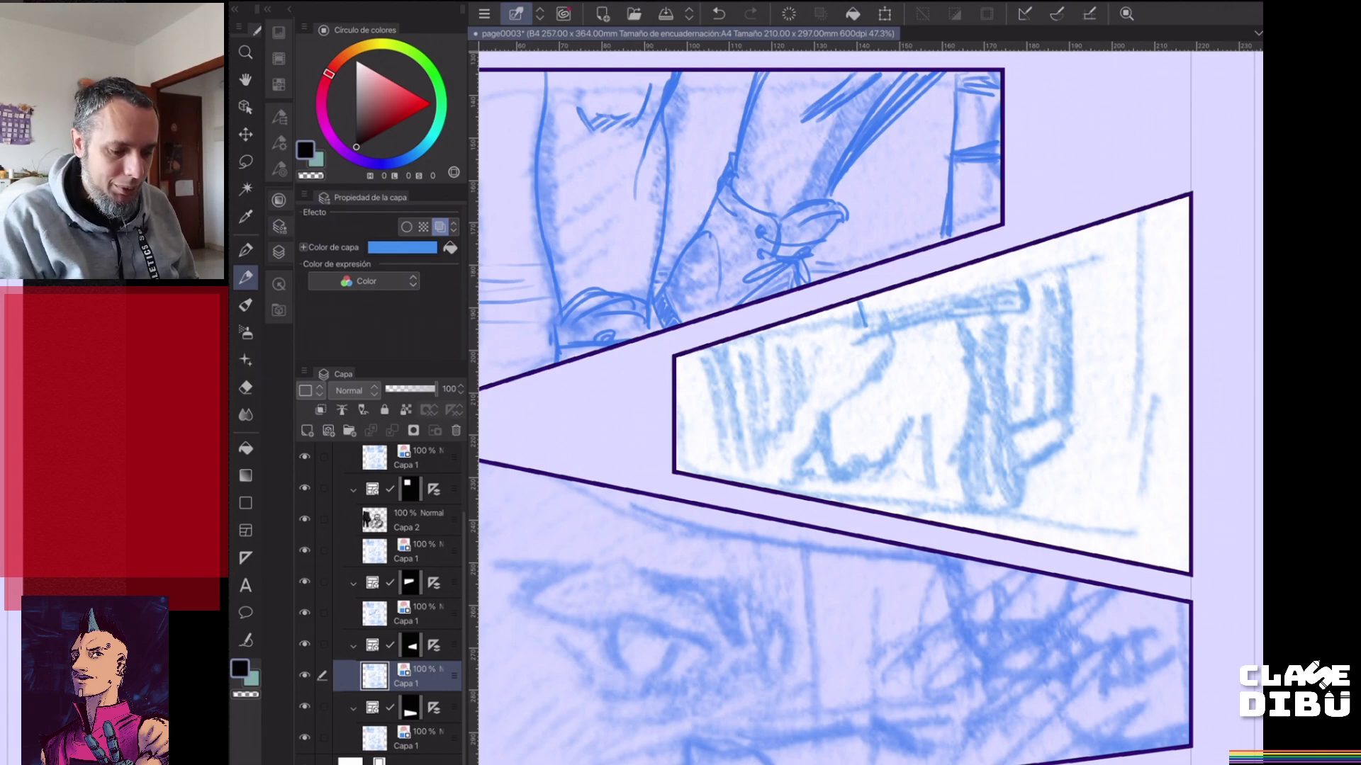
scroll(865, 408, down, 1)
drag(874, 323, 1020, 300)
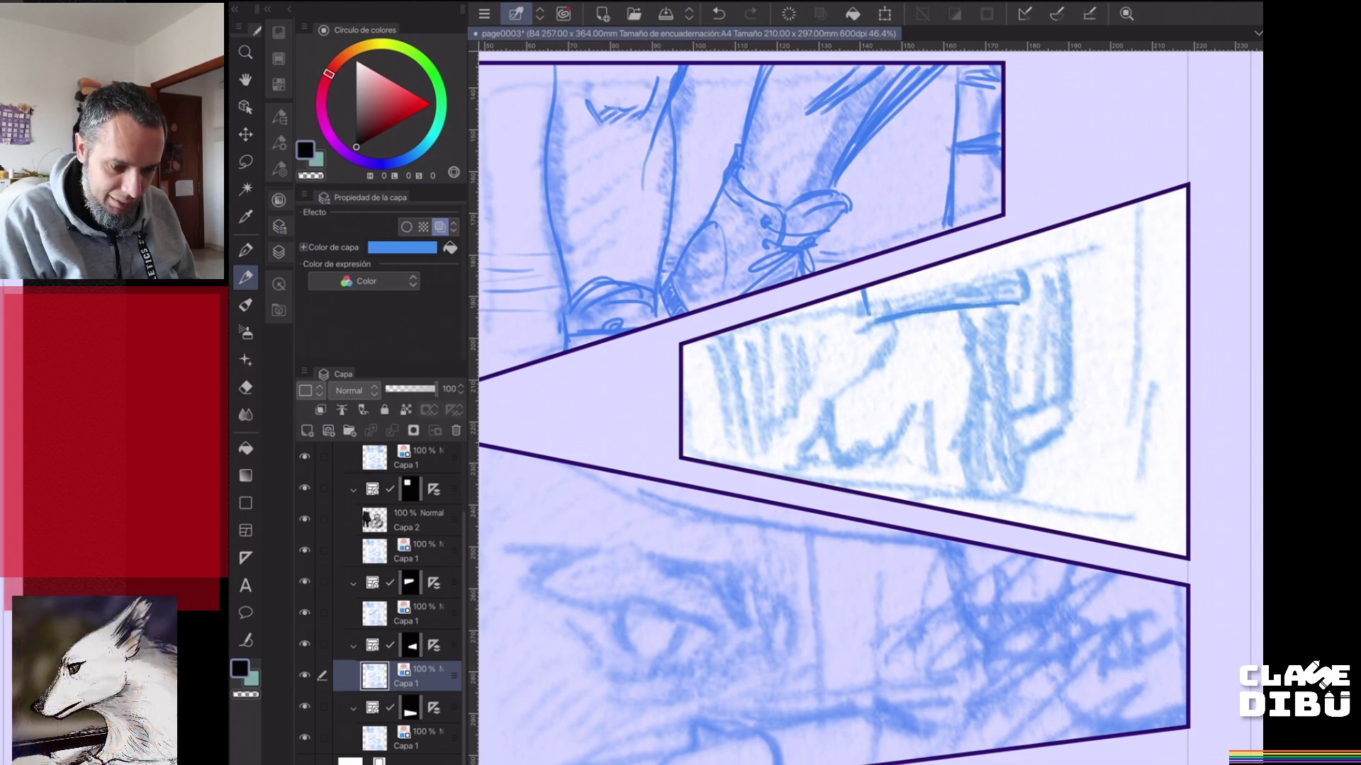
drag(1022, 244, 1028, 293)
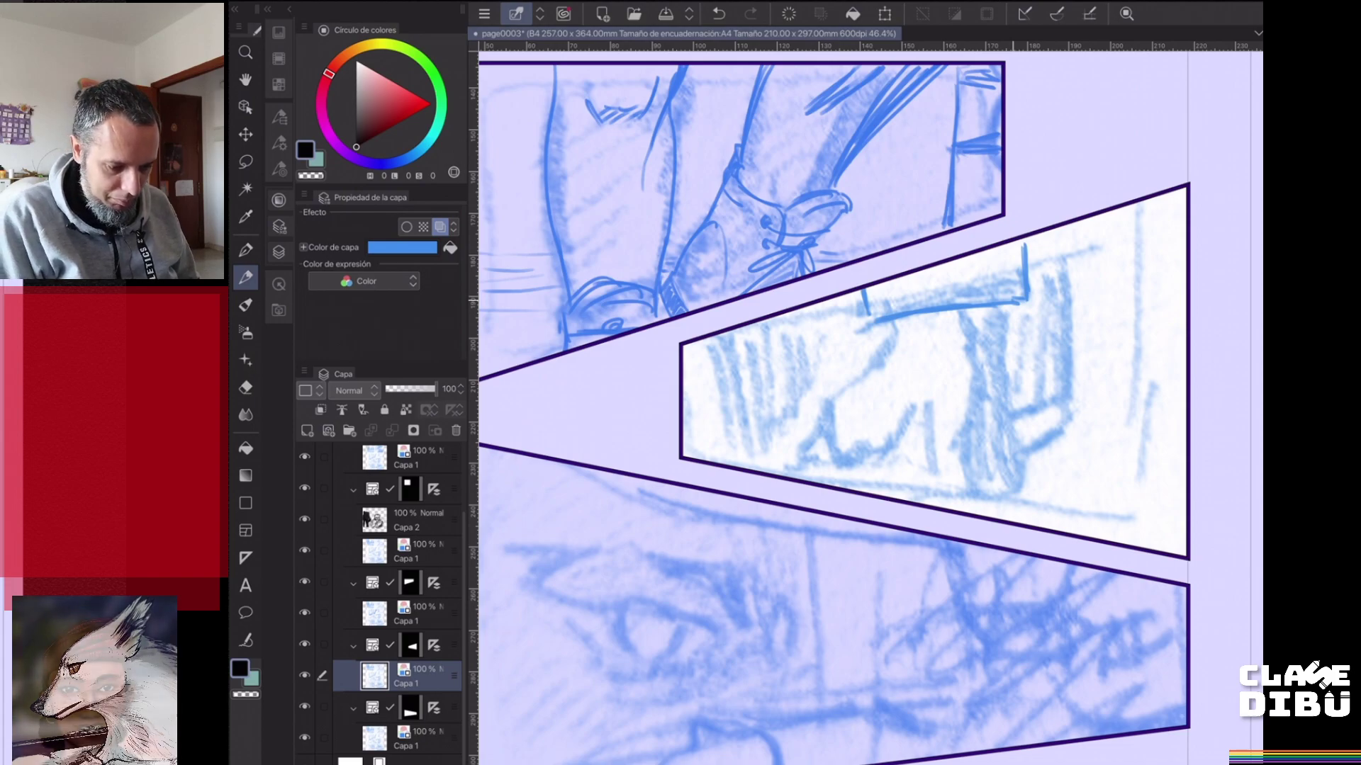
- Outline both side contours and the rounded lower ends of the form beneath the cuff
mouse_move(809, 457)
mouse_down()
mouse_move(863, 388)
mouse_move(820, 421)
mouse_move(873, 364)
mouse_move(860, 381)
mouse_up()
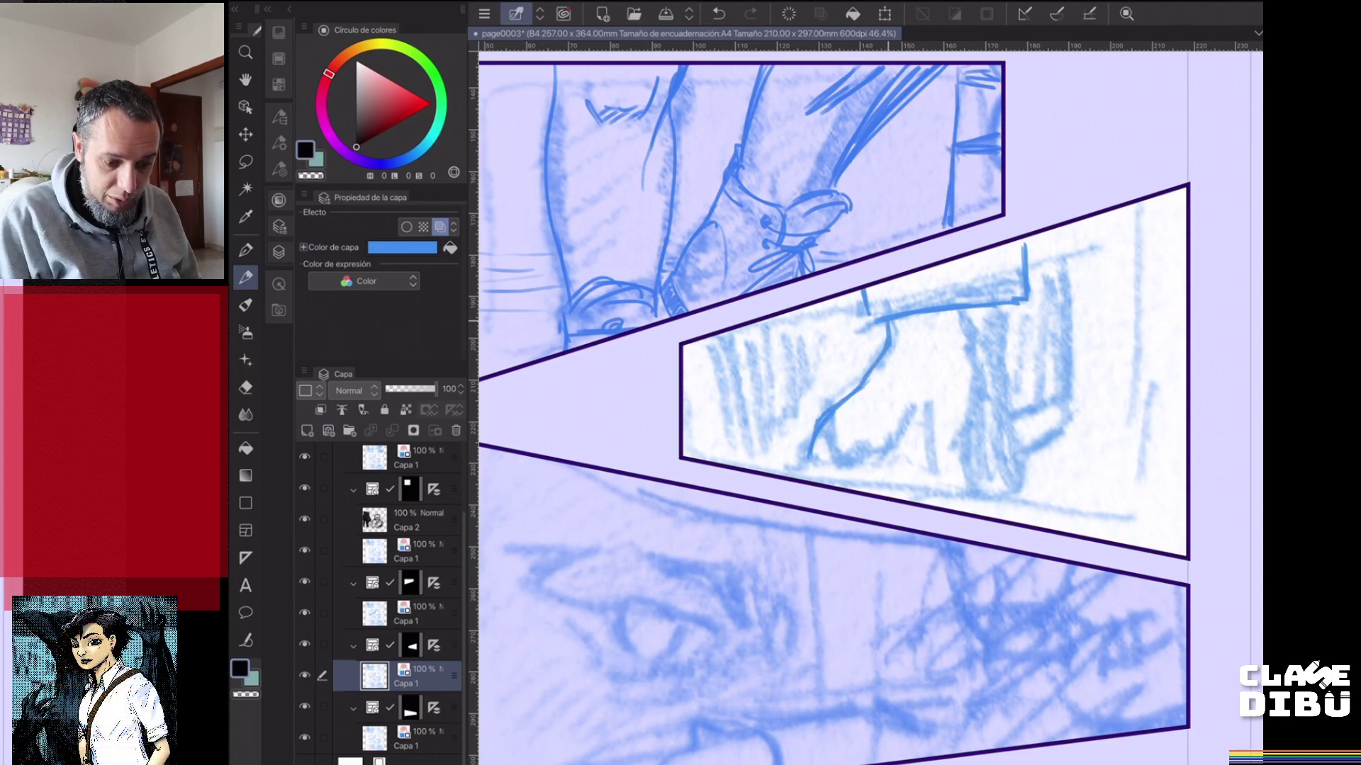
drag(1004, 307, 1020, 464)
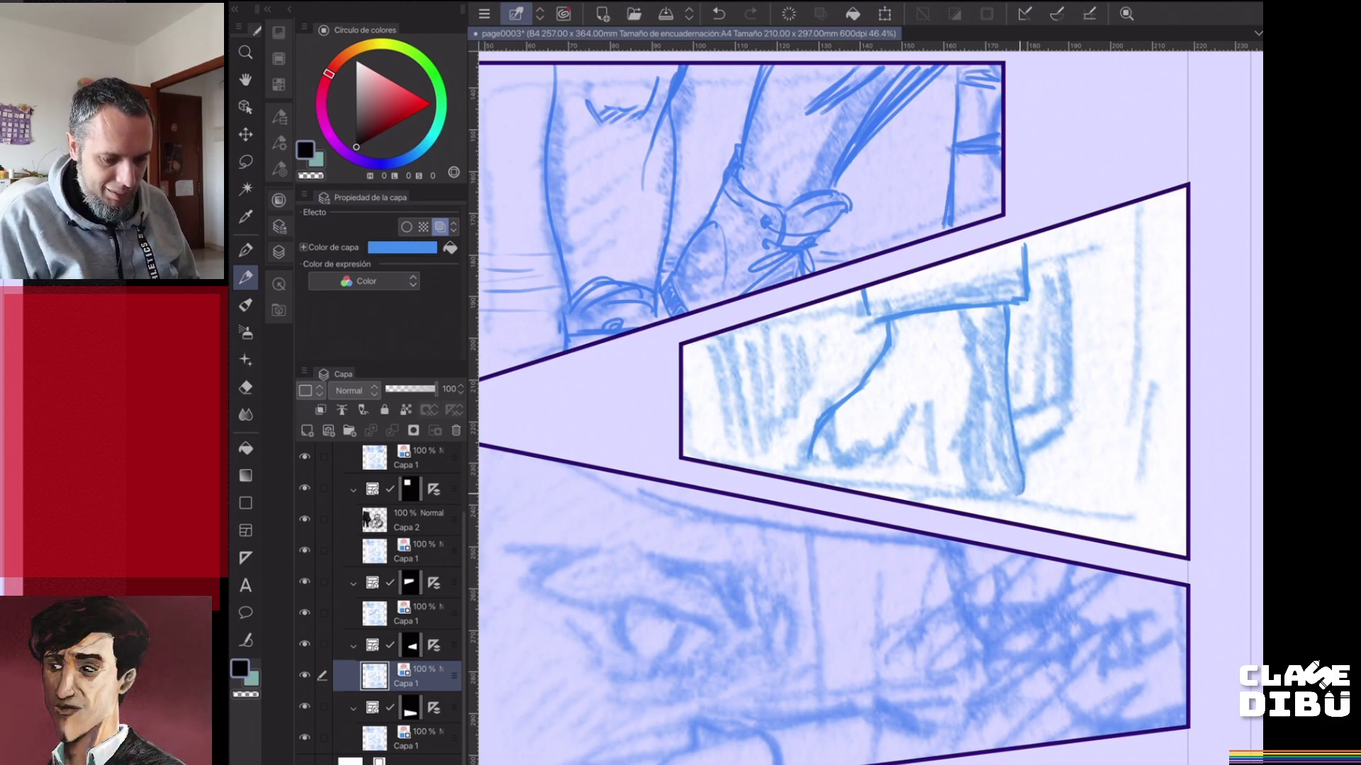
mouse_move(1001, 466)
mouse_down()
mouse_move(999, 505)
mouse_move(973, 511)
mouse_up()
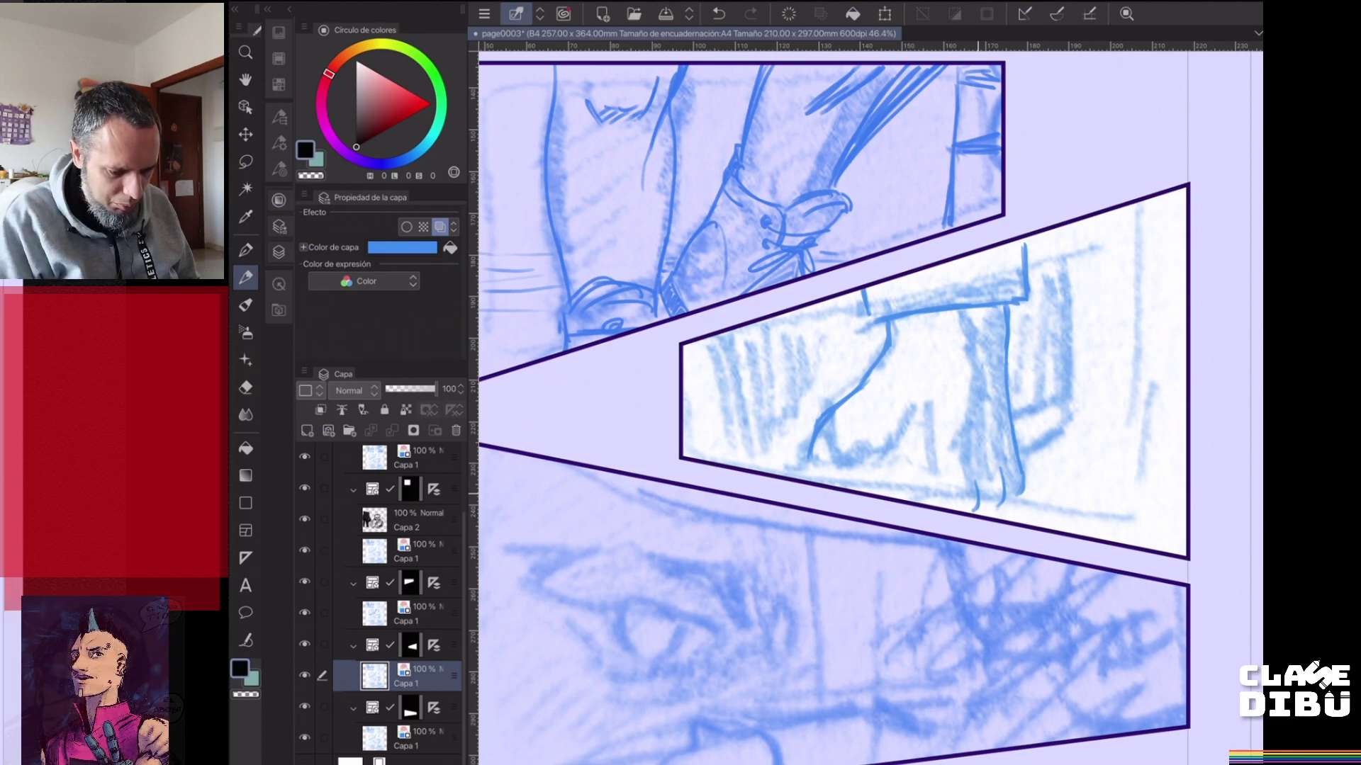
mouse_move(858, 470)
mouse_down()
mouse_move(844, 476)
mouse_move(885, 493)
mouse_up()
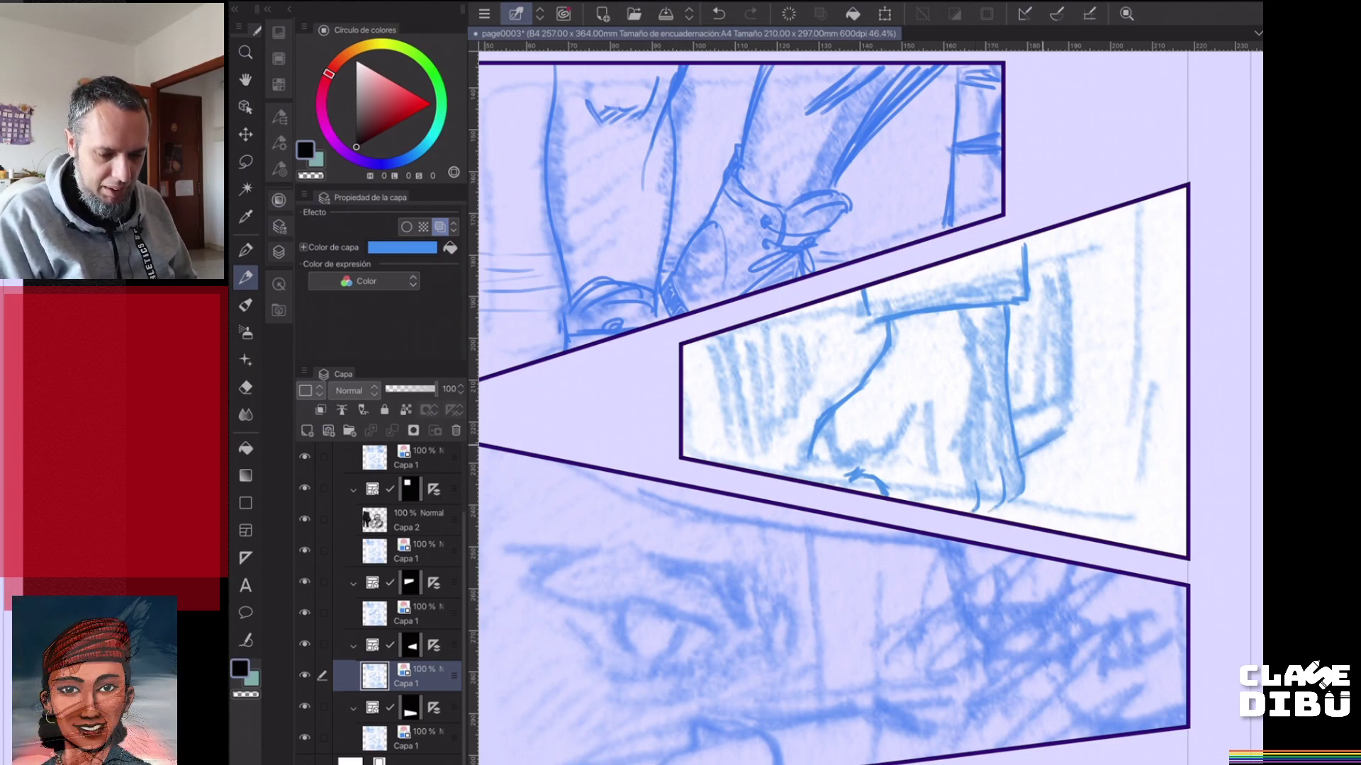
- Sketch the round-cornered vertical background shape right of the form and a vertical line near the fourth panel's left edge
drag(1066, 238, 1070, 366)
drag(1067, 263, 1061, 435)
drag(1068, 226, 1071, 273)
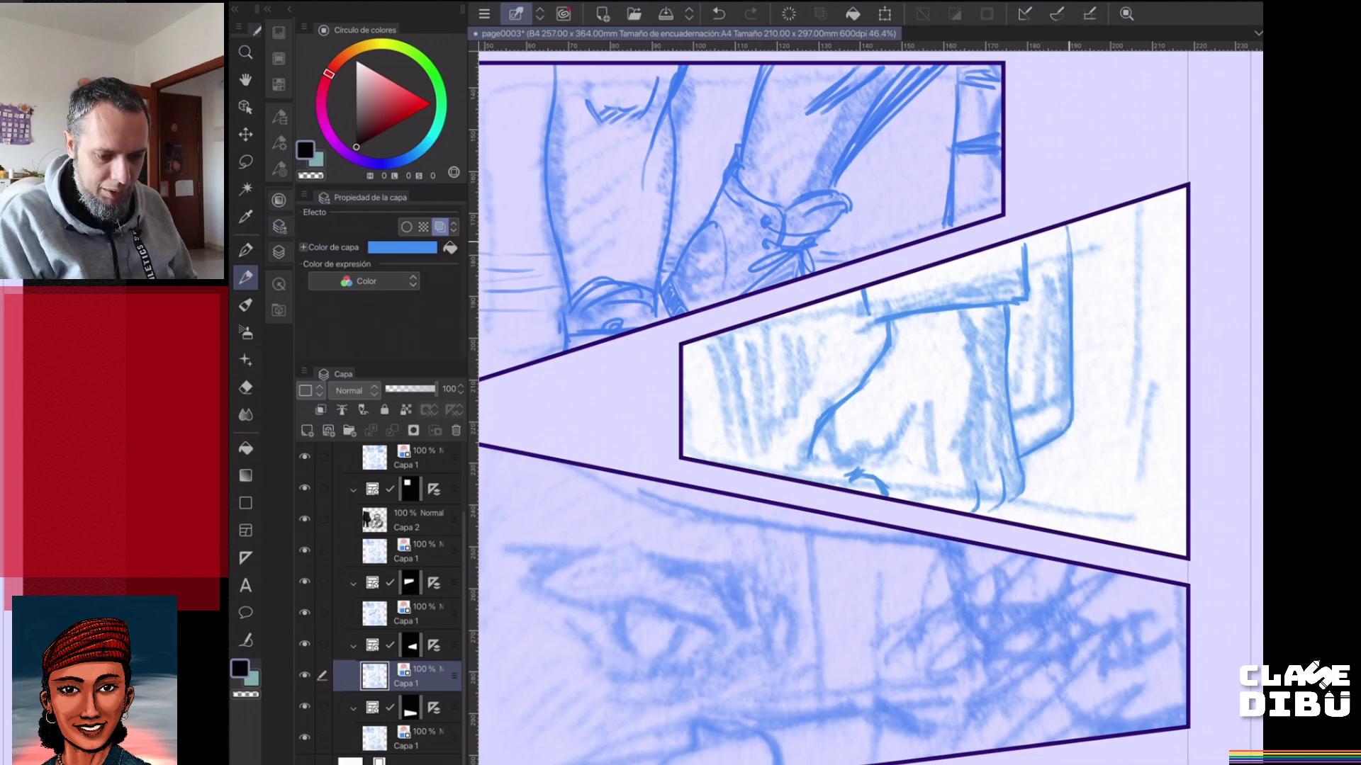
drag(711, 336, 730, 460)
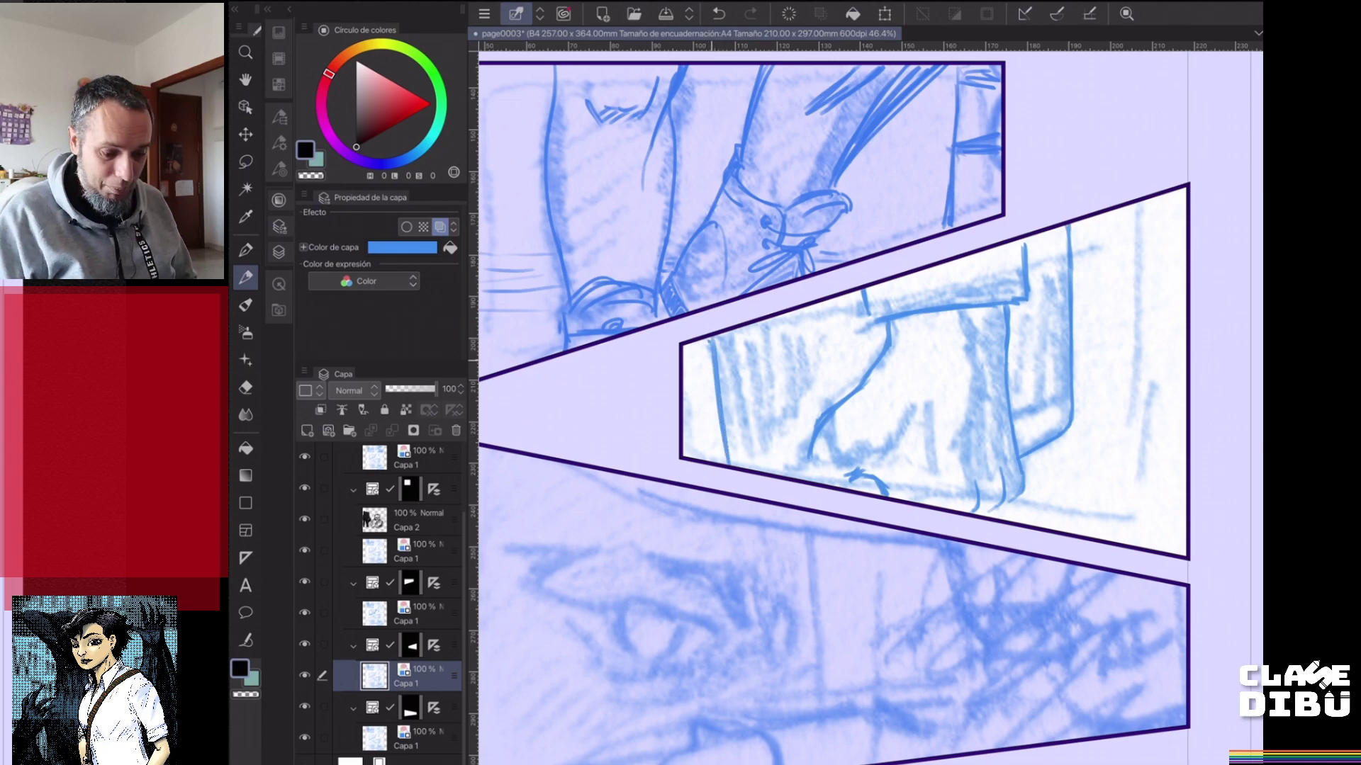
drag(711, 342, 727, 457)
- Extend the form's left contour to the panel border and add short shading strokes to its lower folds
drag(809, 458, 803, 477)
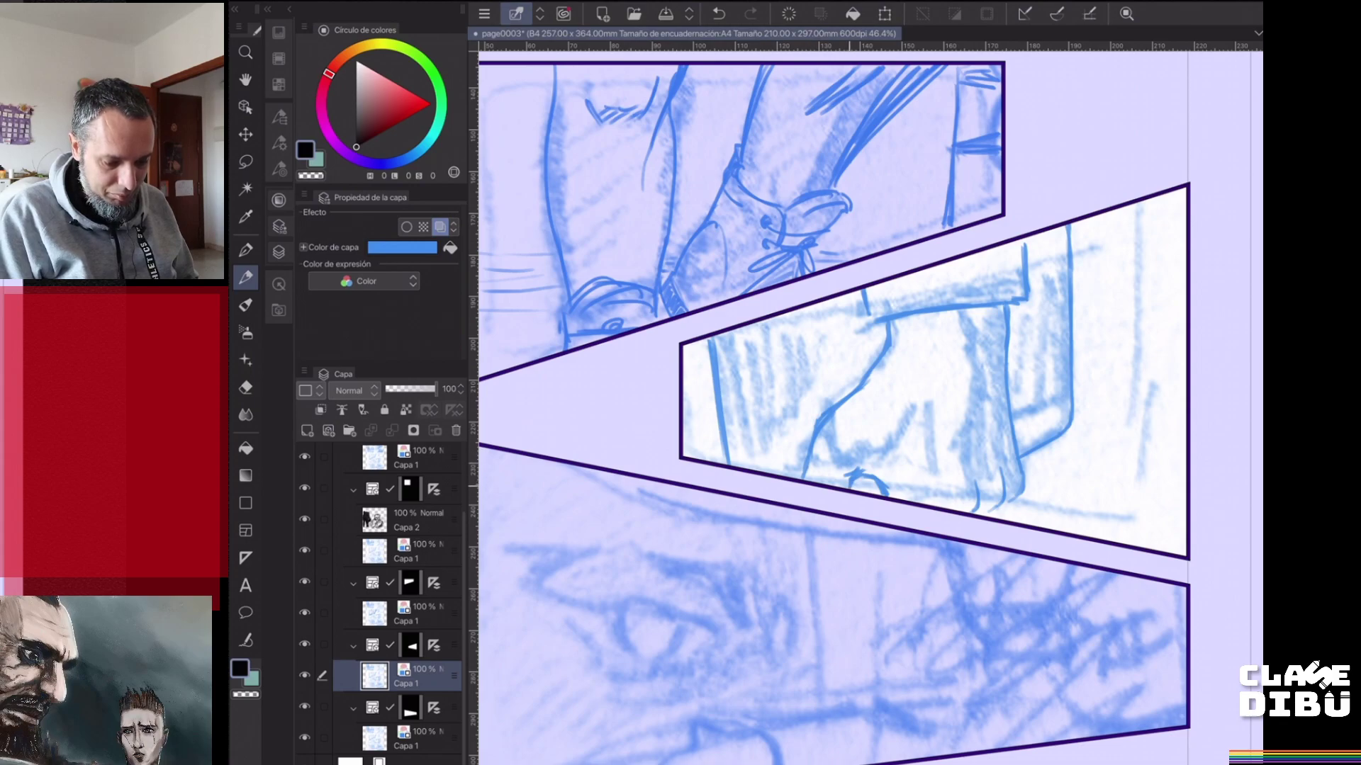
mouse_move(843, 480)
mouse_down()
mouse_move(877, 457)
mouse_move(865, 474)
mouse_move(885, 470)
mouse_move(898, 434)
mouse_up()
drag(972, 468, 981, 456)
mouse_move(975, 461)
mouse_down()
mouse_move(983, 438)
mouse_move(971, 448)
mouse_up()
mouse_move(982, 419)
mouse_down()
mouse_move(973, 434)
mouse_move(997, 475)
mouse_move(998, 446)
mouse_move(980, 516)
mouse_move(1020, 490)
mouse_up()
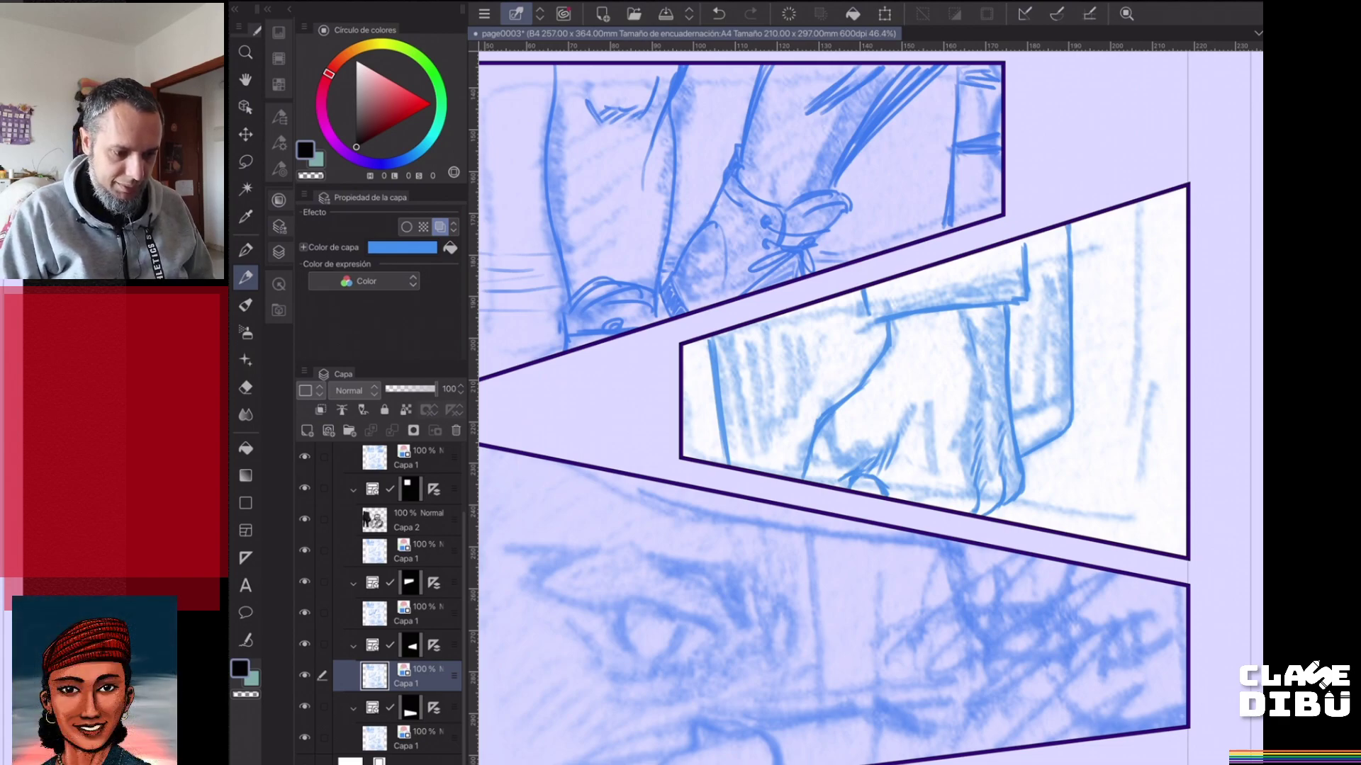
- Try shading the fourth panel's background between the left vertical line and the form's left contour
scroll(926, 433, down, 5)
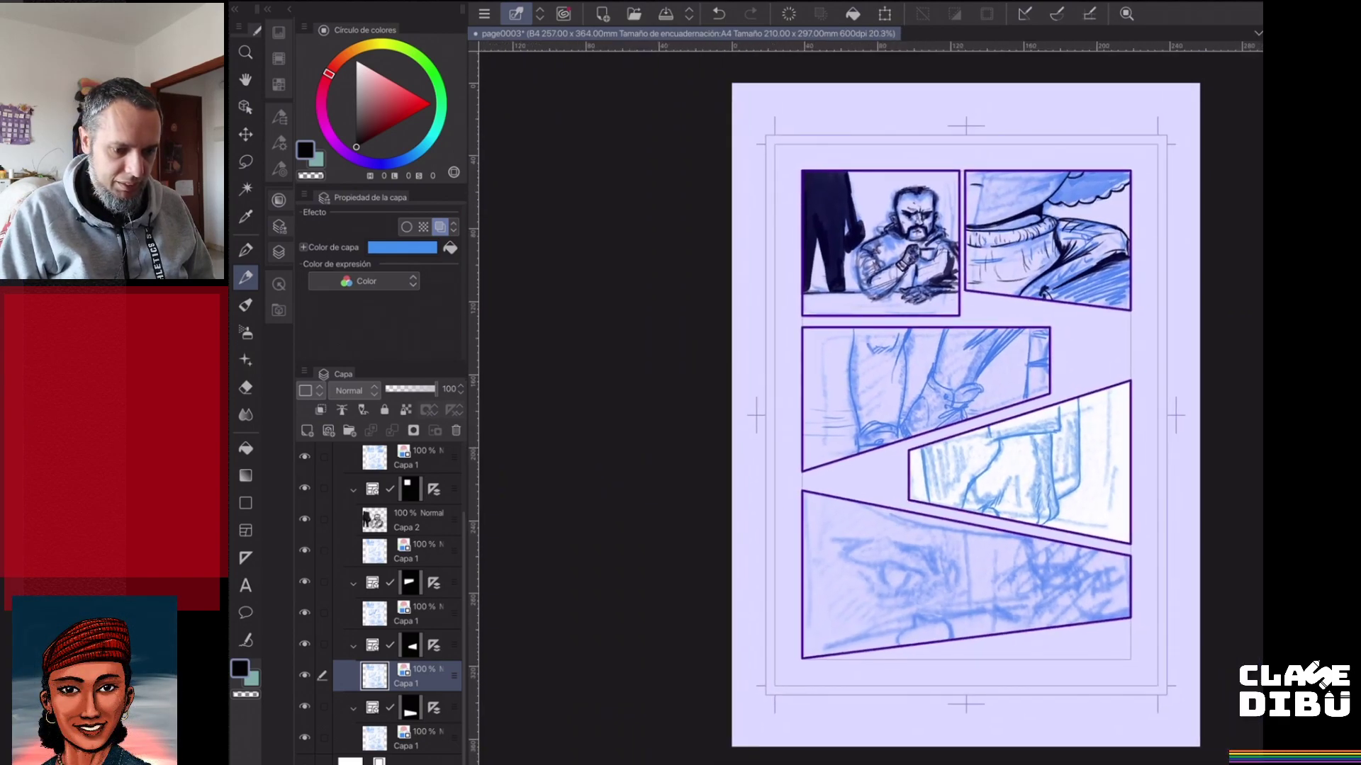
scroll(1152, 610, up, 3)
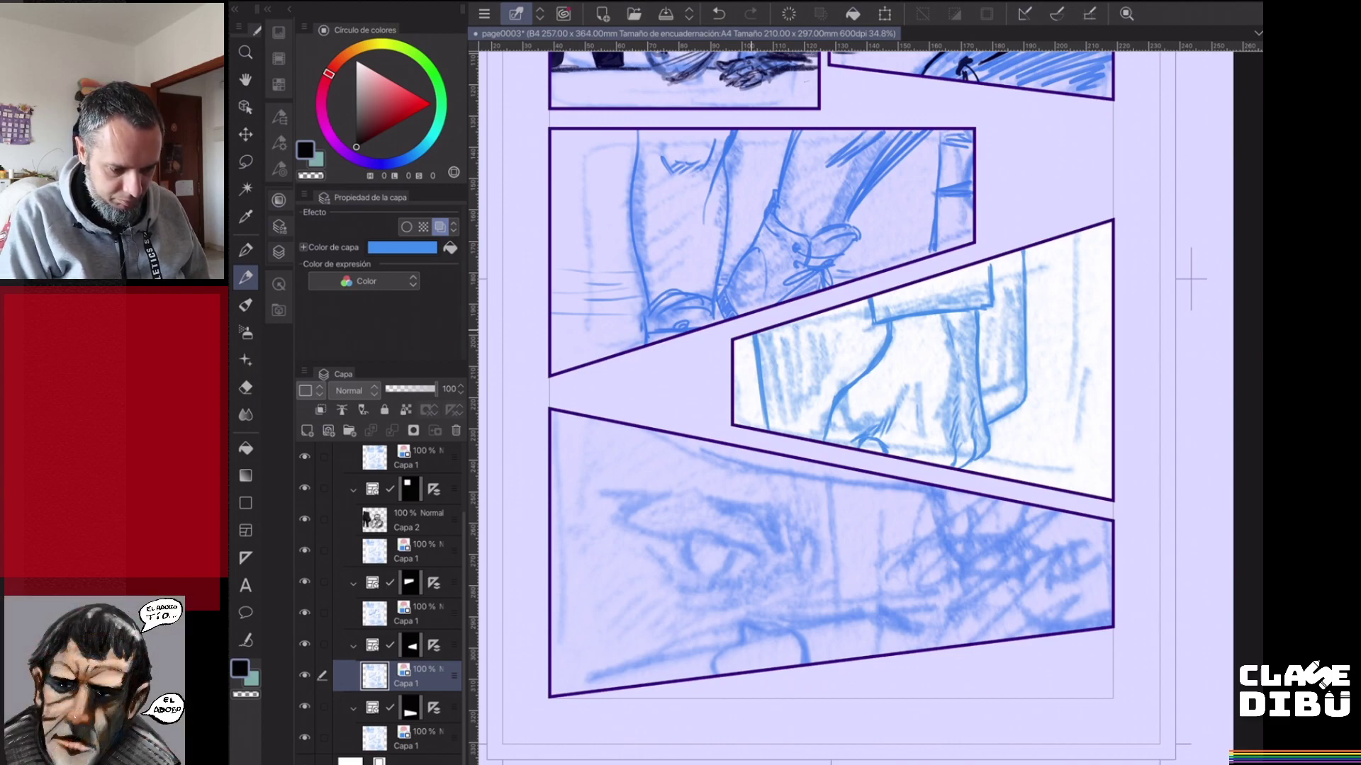
mouse_move(775, 342)
mouse_down()
mouse_move(863, 308)
mouse_move(853, 323)
mouse_up()
mouse_move(861, 321)
mouse_down()
mouse_move(784, 362)
mouse_move(819, 369)
mouse_up()
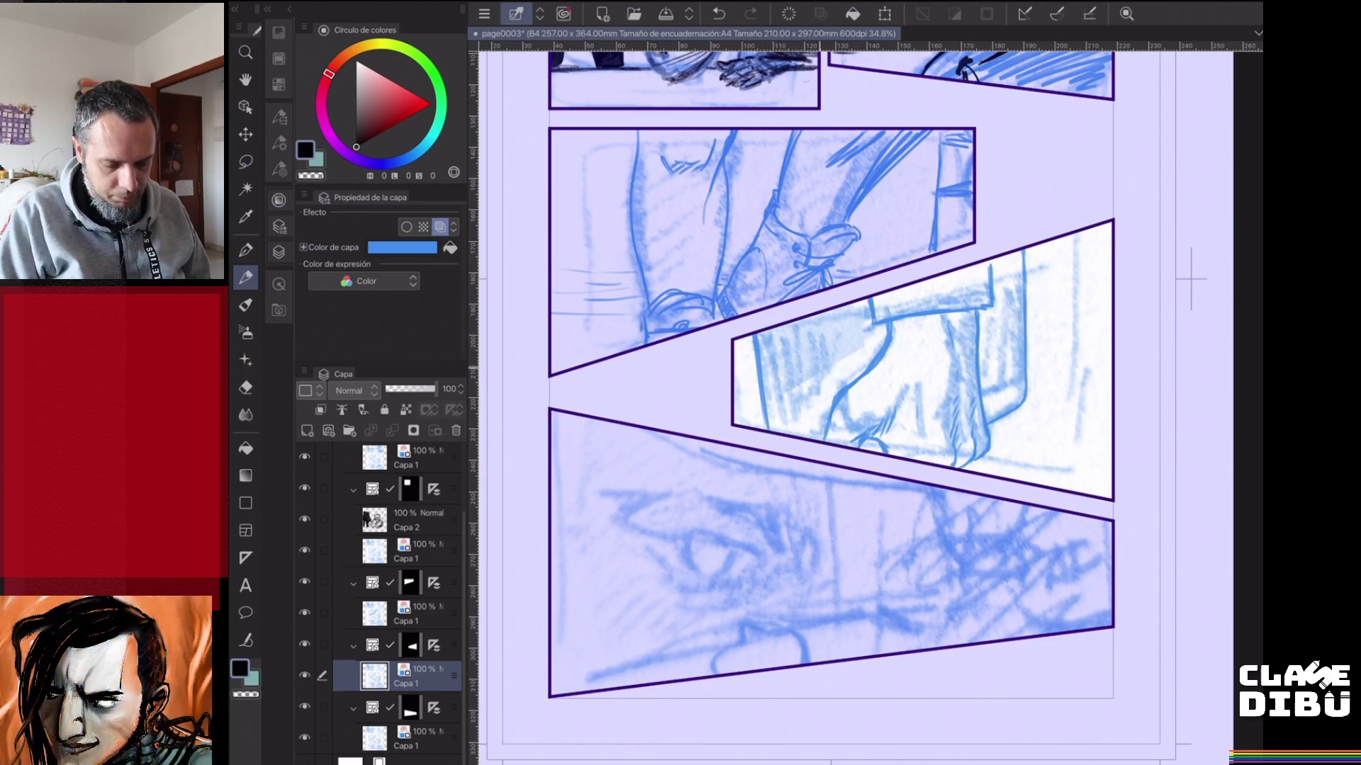
key(ctrl+z)
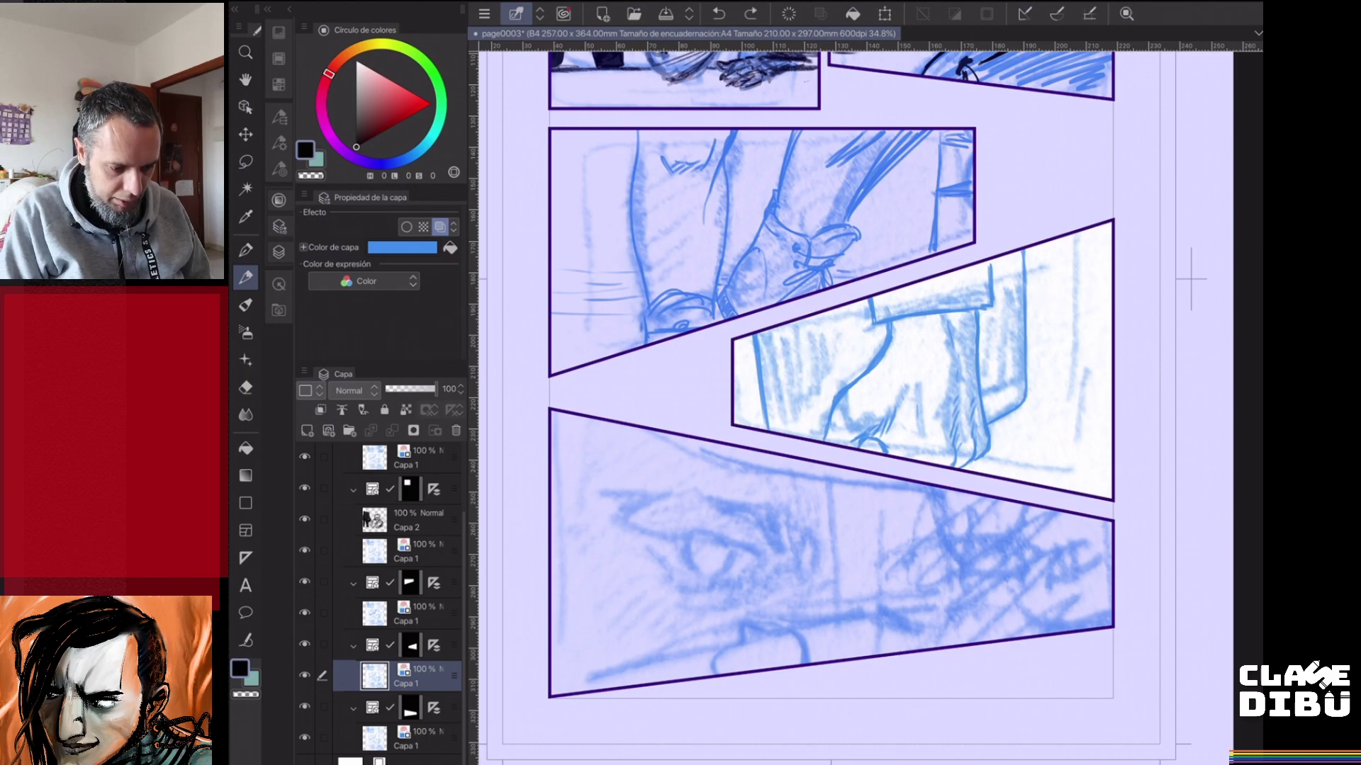
- Shade the narrow strip at the fourth panel's left edge and hatch the open background at its right end
drag(748, 340, 756, 425)
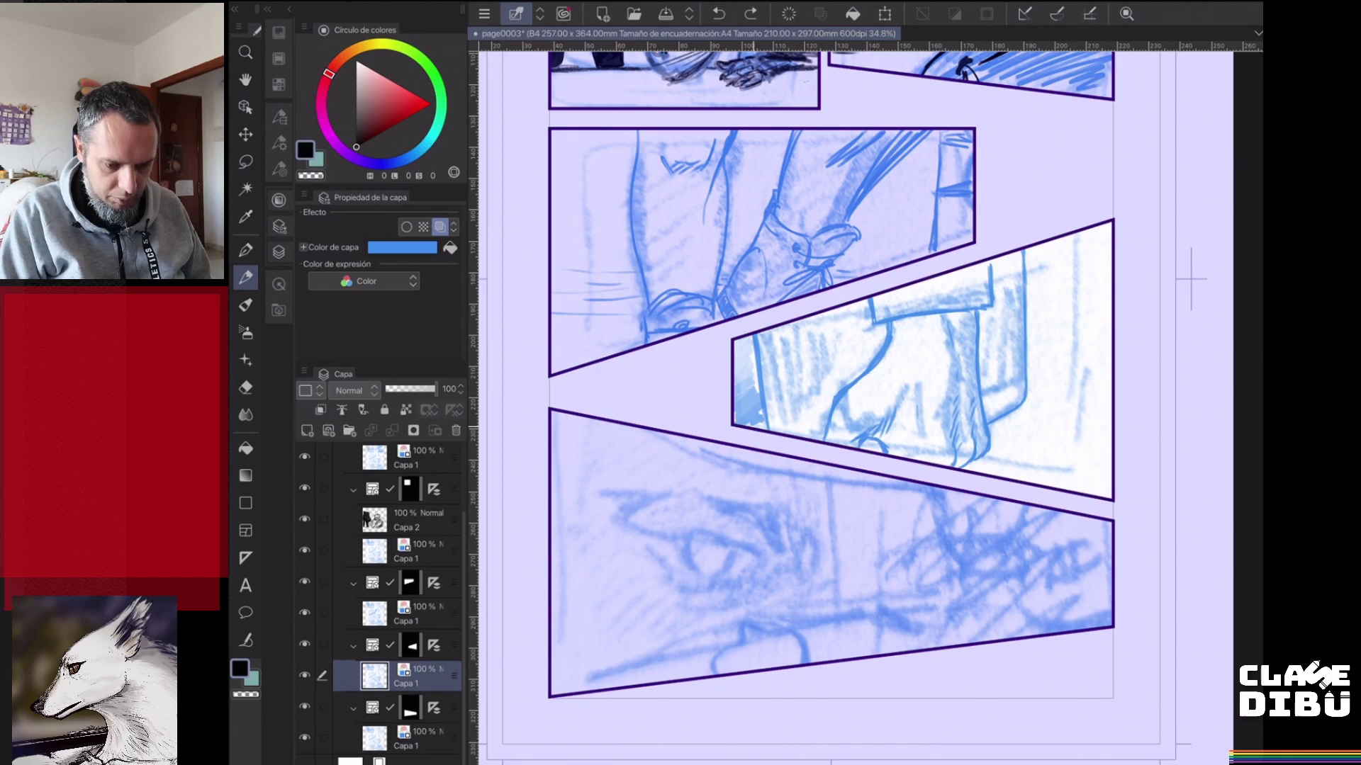
mouse_move(1033, 256)
mouse_down()
mouse_move(1105, 236)
mouse_move(1031, 277)
mouse_move(1029, 315)
mouse_move(1105, 285)
mouse_move(1106, 305)
mouse_move(1034, 333)
mouse_move(1028, 359)
mouse_move(1063, 393)
mouse_move(1006, 428)
mouse_move(989, 475)
mouse_move(1109, 448)
mouse_move(1112, 493)
mouse_up()
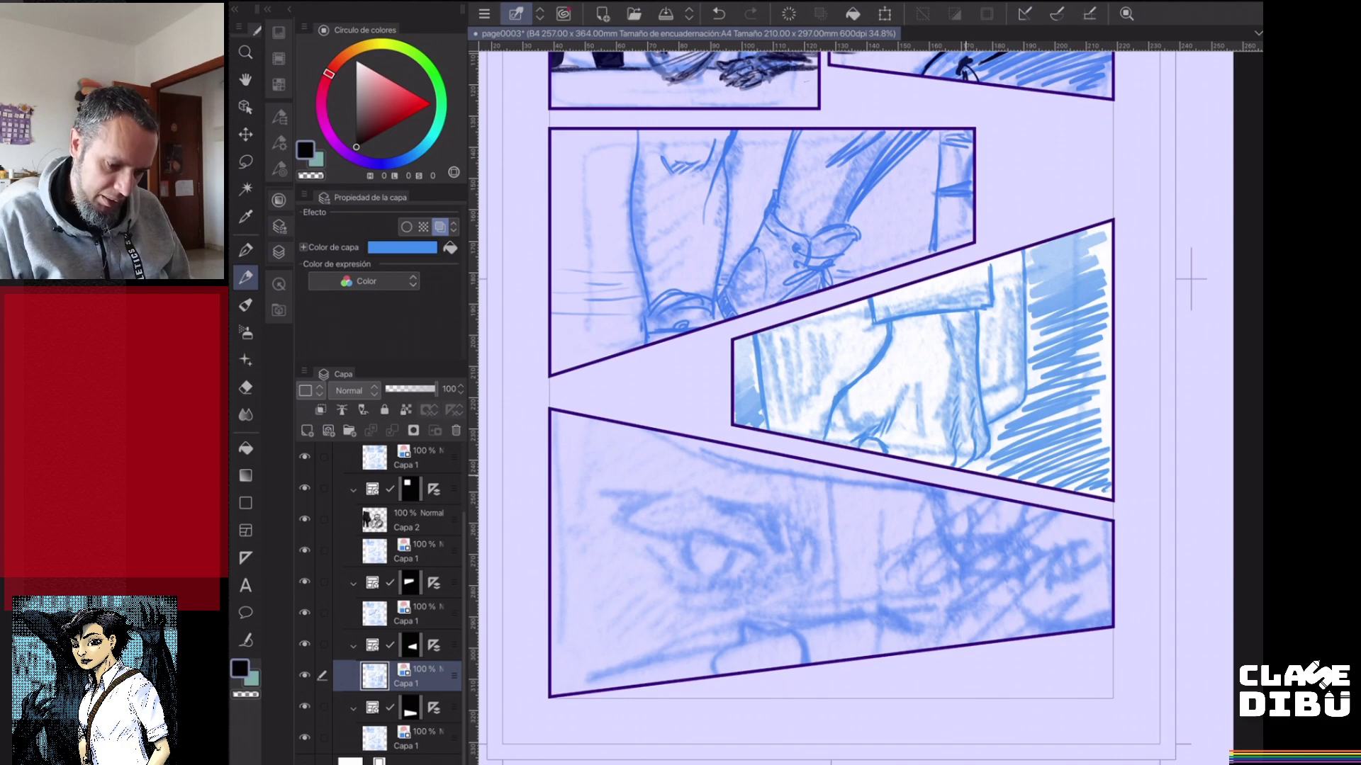
- Darken the fourth panel's right background by cross-hatching it with dense vertical strokes
mouse_move(971, 468)
mouse_down()
mouse_move(1014, 461)
mouse_move(1033, 404)
mouse_up()
drag(1034, 453, 1049, 264)
mouse_move(1031, 411)
mouse_down()
mouse_move(1038, 263)
mouse_move(1031, 281)
mouse_up()
drag(1036, 383, 1039, 258)
mouse_move(1048, 476)
mouse_down()
mouse_move(1056, 262)
mouse_move(1066, 238)
mouse_move(1074, 257)
mouse_move(1081, 249)
mouse_up()
mouse_move(1084, 498)
mouse_down()
mouse_move(1097, 348)
mouse_move(1105, 444)
mouse_up()
mouse_move(1095, 481)
mouse_down()
mouse_move(1102, 244)
mouse_move(1103, 259)
mouse_up()
drag(1107, 415, 1105, 221)
mouse_move(1089, 273)
mouse_down()
mouse_move(1100, 224)
mouse_move(1083, 229)
mouse_up()
drag(1065, 279, 1058, 238)
mouse_move(1041, 285)
mouse_down()
mouse_move(1047, 241)
mouse_move(1036, 245)
mouse_up()
mouse_move(1027, 311)
mouse_down()
mouse_move(1029, 247)
mouse_move(1091, 230)
mouse_up()
mouse_move(1099, 259)
mouse_down()
mouse_move(1102, 223)
mouse_move(1097, 249)
mouse_up()
drag(1107, 282, 1109, 245)
drag(1107, 312, 1109, 263)
drag(1049, 487, 1040, 451)
drag(1039, 485, 1058, 412)
mouse_move(1057, 491)
mouse_down()
mouse_move(1064, 438)
mouse_move(1072, 450)
mouse_up()
drag(1073, 493, 1081, 461)
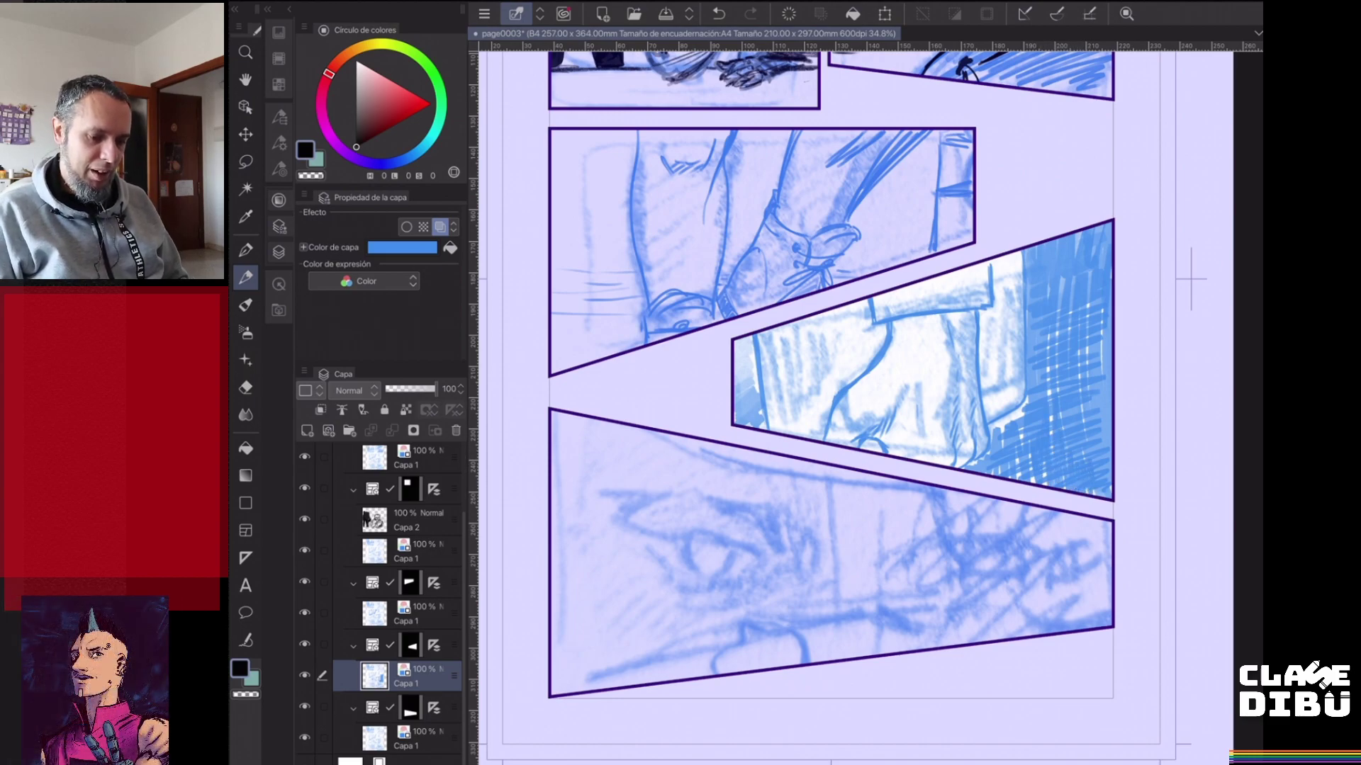
- Fill in the shading along the lower rounded corner of the background shape beside the form
drag(992, 428, 1025, 411)
drag(990, 428, 1023, 406)
mouse_move(1007, 419)
mouse_down()
mouse_move(1021, 412)
mouse_move(1006, 425)
mouse_up()
drag(1000, 436, 1008, 424)
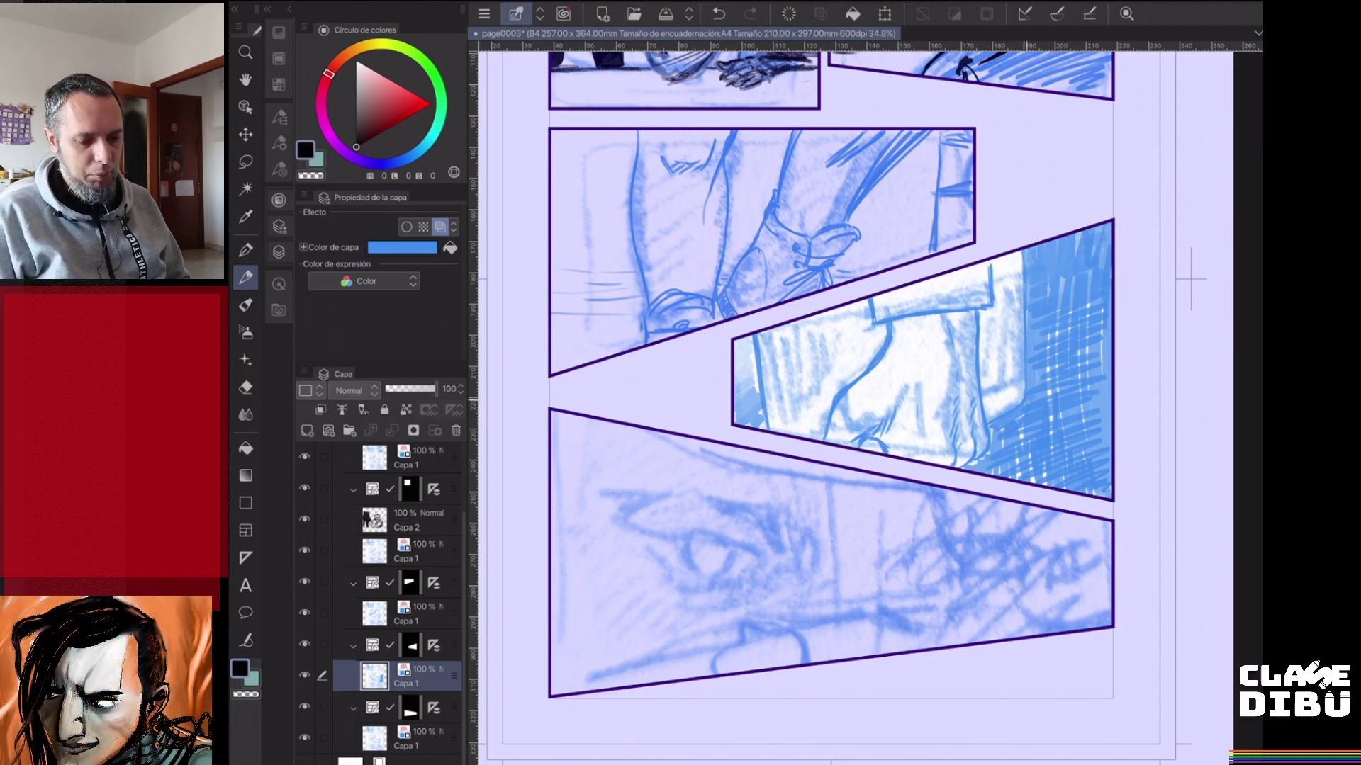
- Shade the whole cuff at the top of the fourth panel with solid strokes up to its lower edge
mouse_move(880, 313)
mouse_down()
mouse_move(970, 301)
mouse_move(964, 276)
mouse_move(988, 274)
mouse_up()
drag(962, 282, 984, 278)
drag(952, 295, 990, 290)
drag(968, 305, 986, 301)
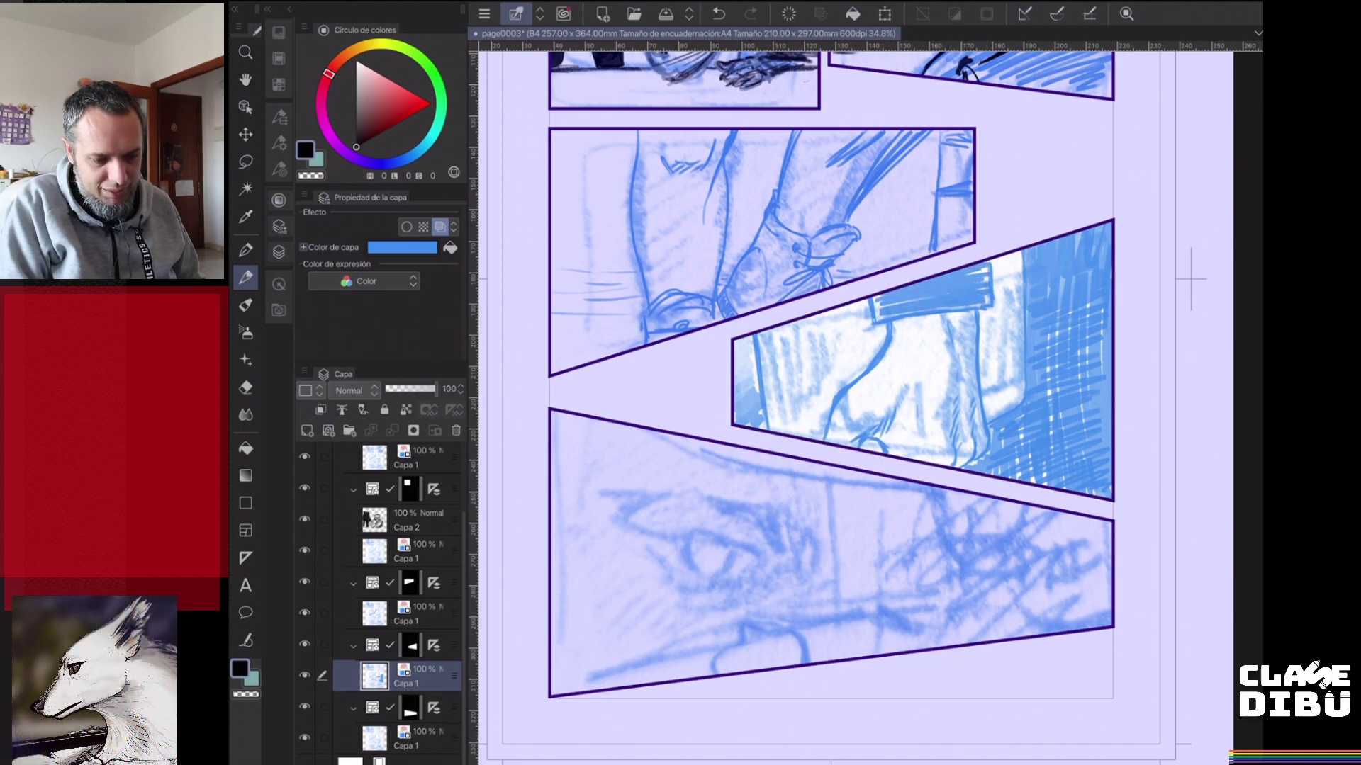
drag(894, 316, 976, 303)
mouse_move(882, 307)
mouse_down()
mouse_move(942, 297)
mouse_move(878, 312)
mouse_up()
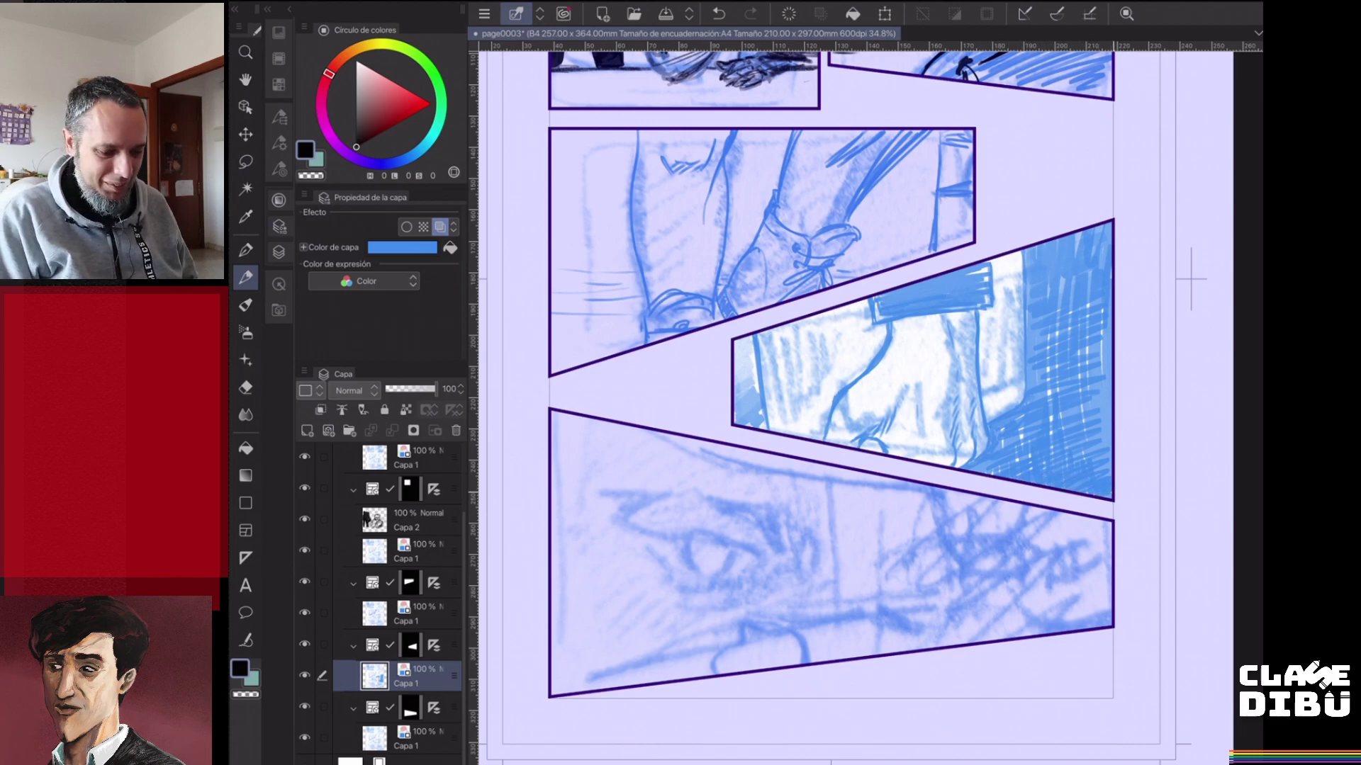
- Darken the narrow strip along the fourth panel's left edge with dense slanted hatching strokes
drag(735, 348, 754, 347)
drag(735, 418, 758, 373)
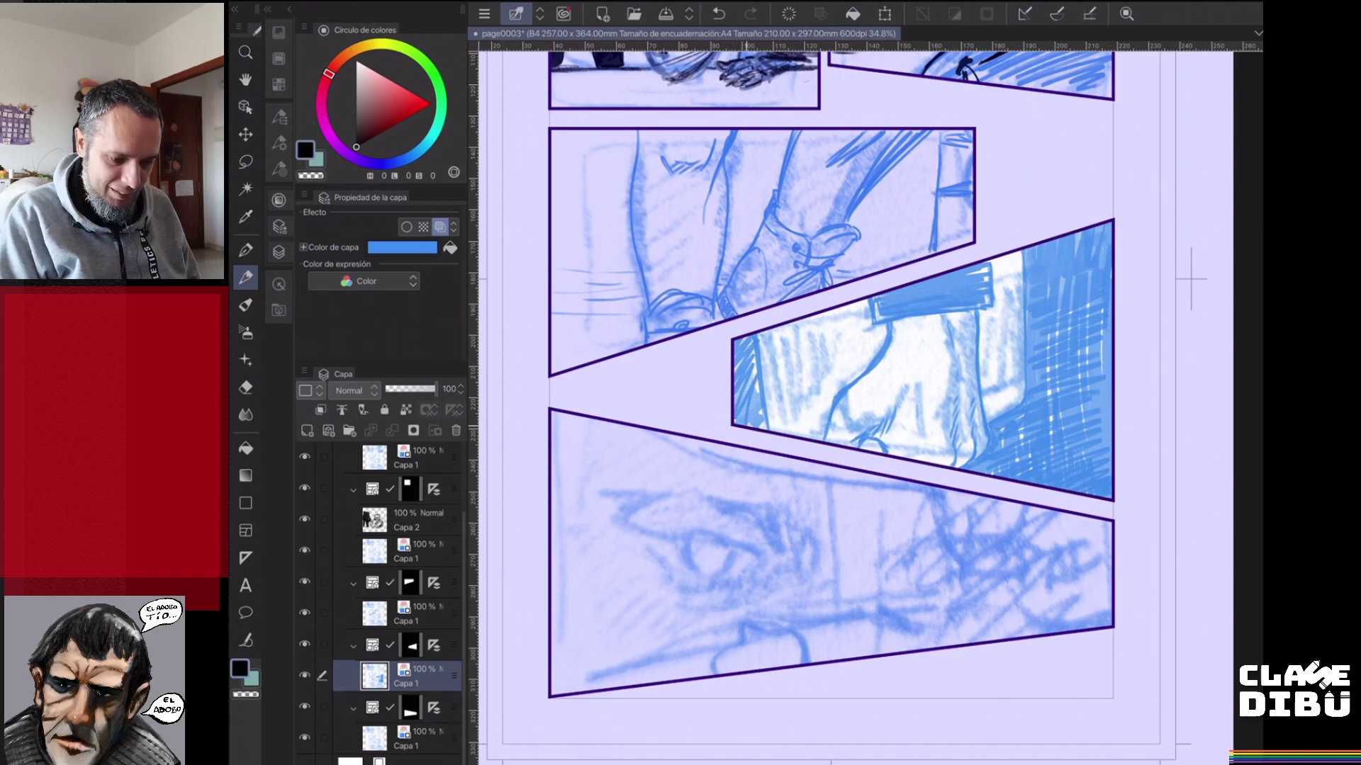
drag(747, 425, 758, 382)
drag(755, 428, 763, 403)
mouse_move(754, 350)
mouse_down()
mouse_move(764, 430)
mouse_move(756, 376)
mouse_up()
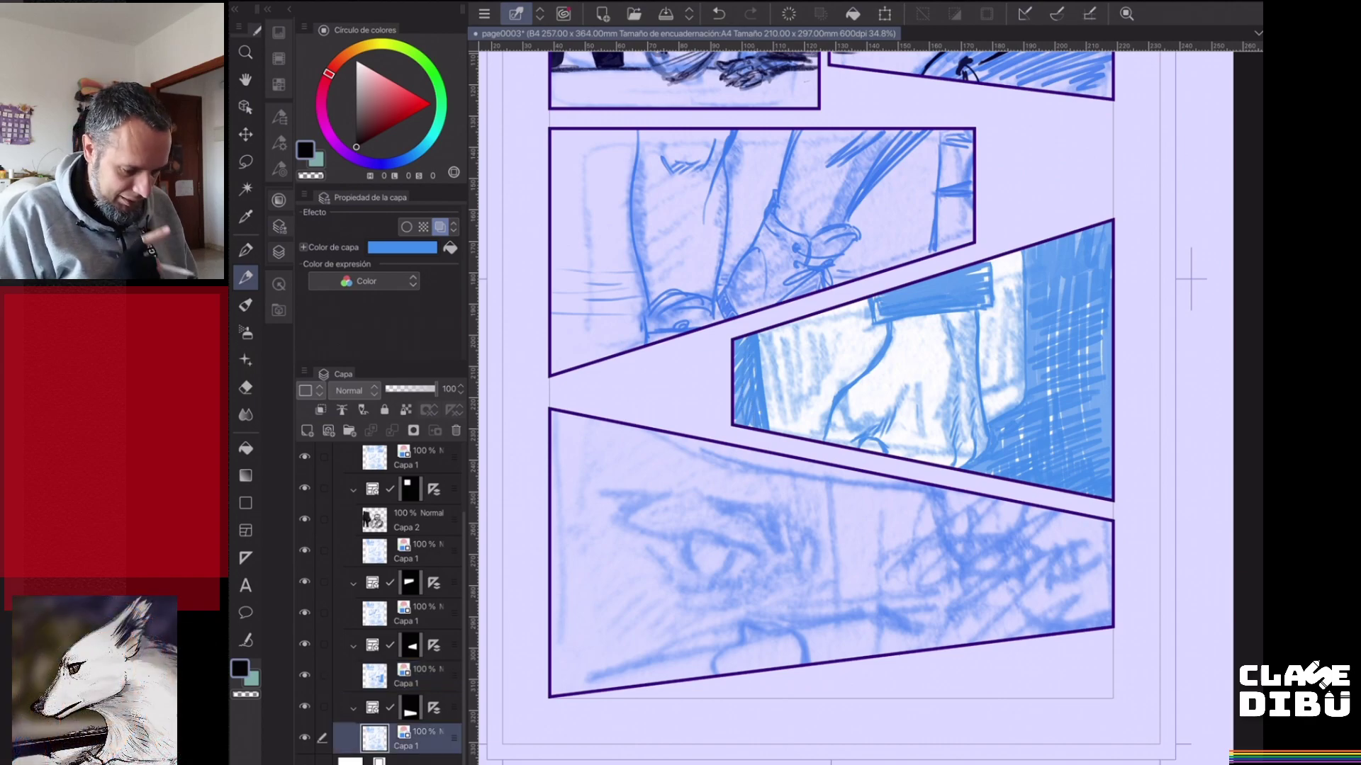
- On the last panel's sketch layer, draw the upper and lower lid lines of the left eye over the rough sketch
click(414, 739)
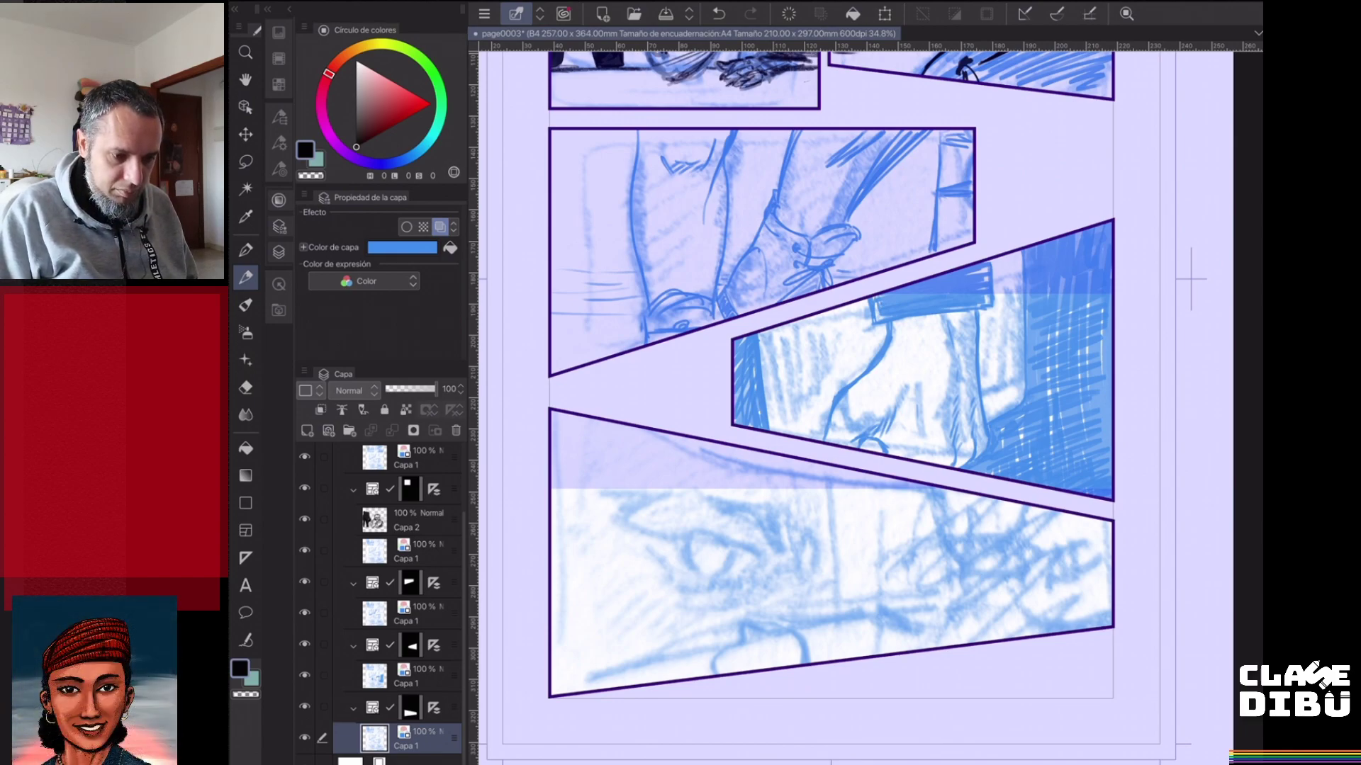
scroll(865, 408, down, 4)
scroll(864, 407, up, 1)
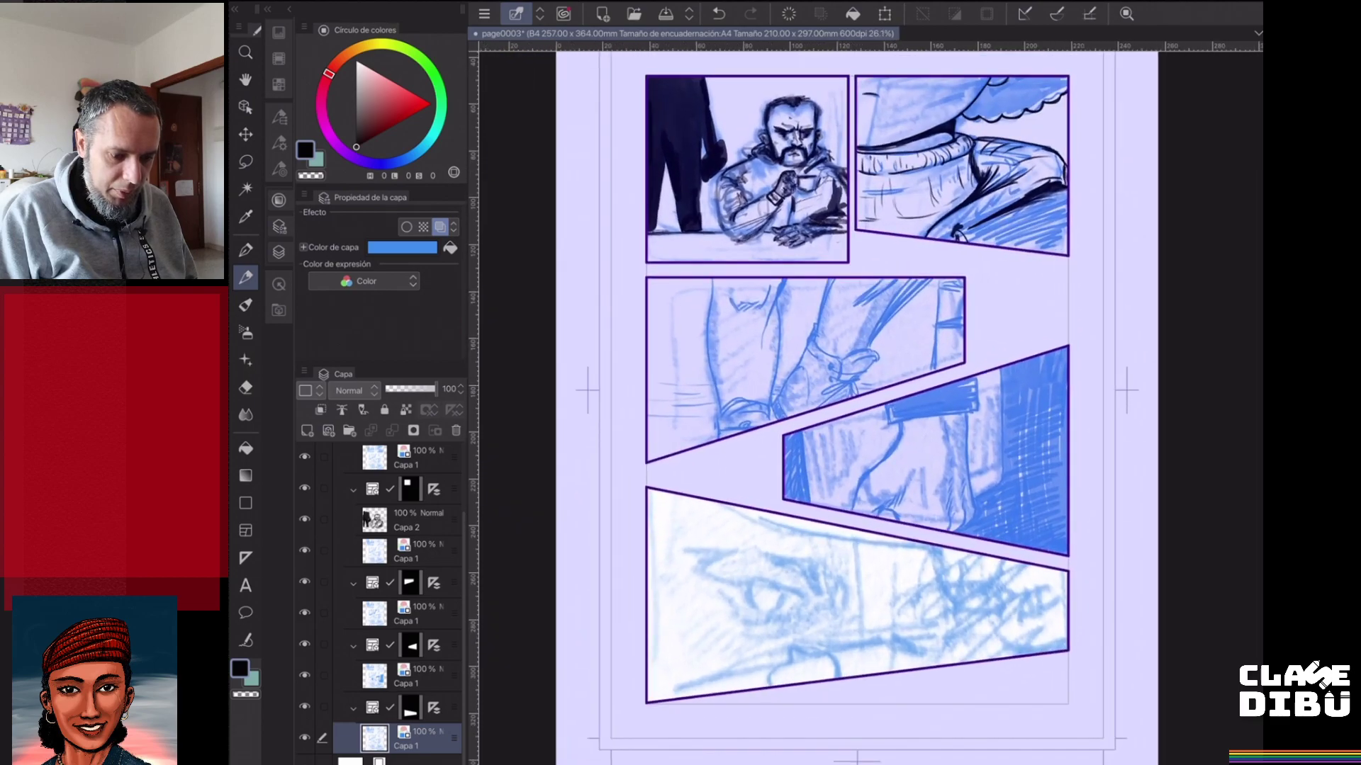
scroll(864, 407, up, 4)
drag(865, 408, 886, 419)
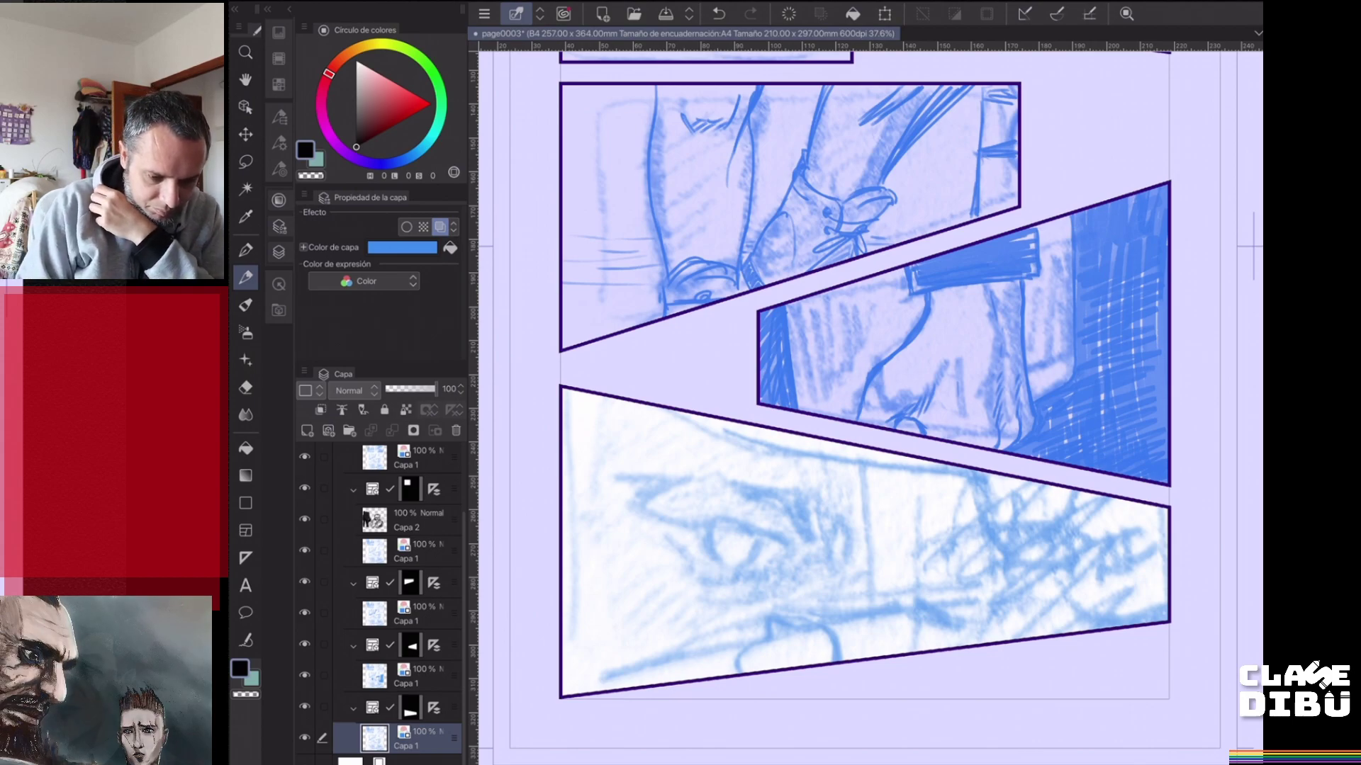
scroll(865, 375, up, 1)
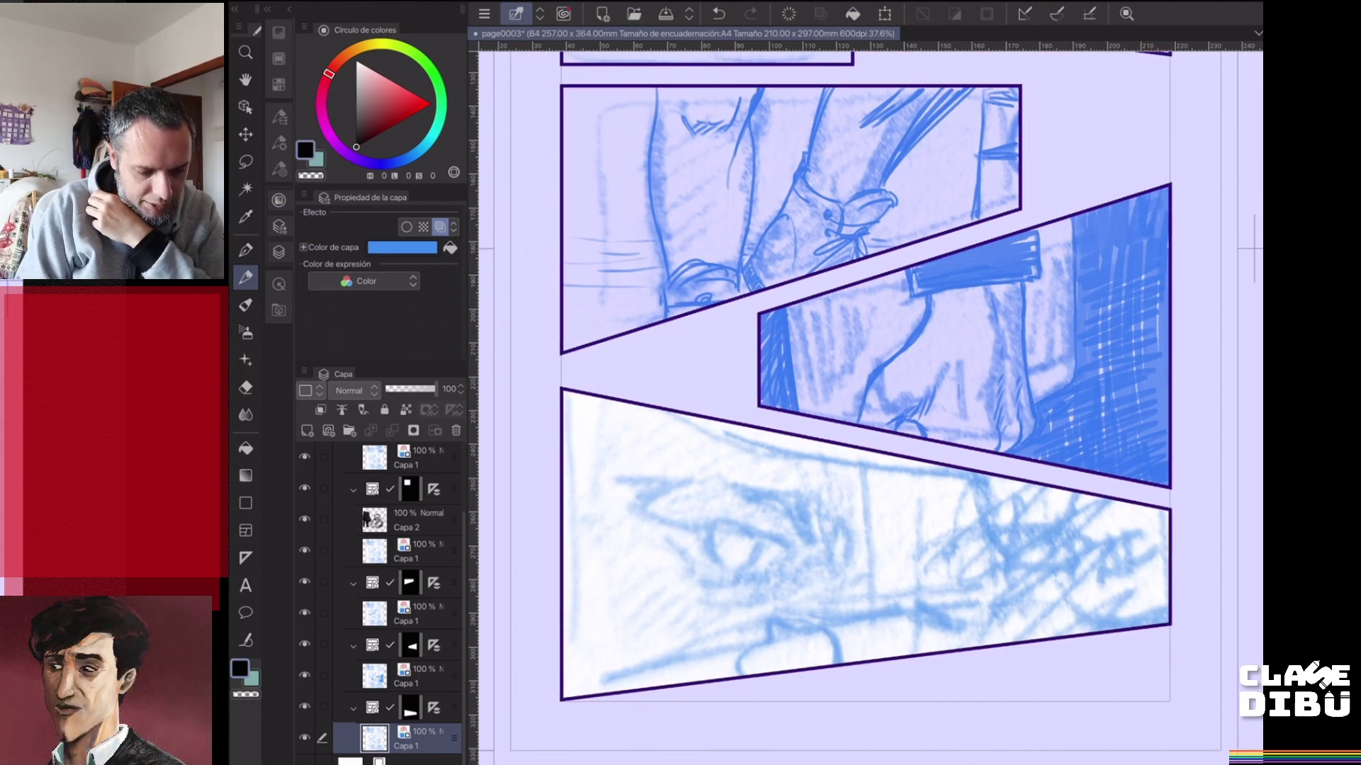
mouse_move(633, 509)
mouse_down()
mouse_move(726, 519)
mouse_move(797, 559)
mouse_up()
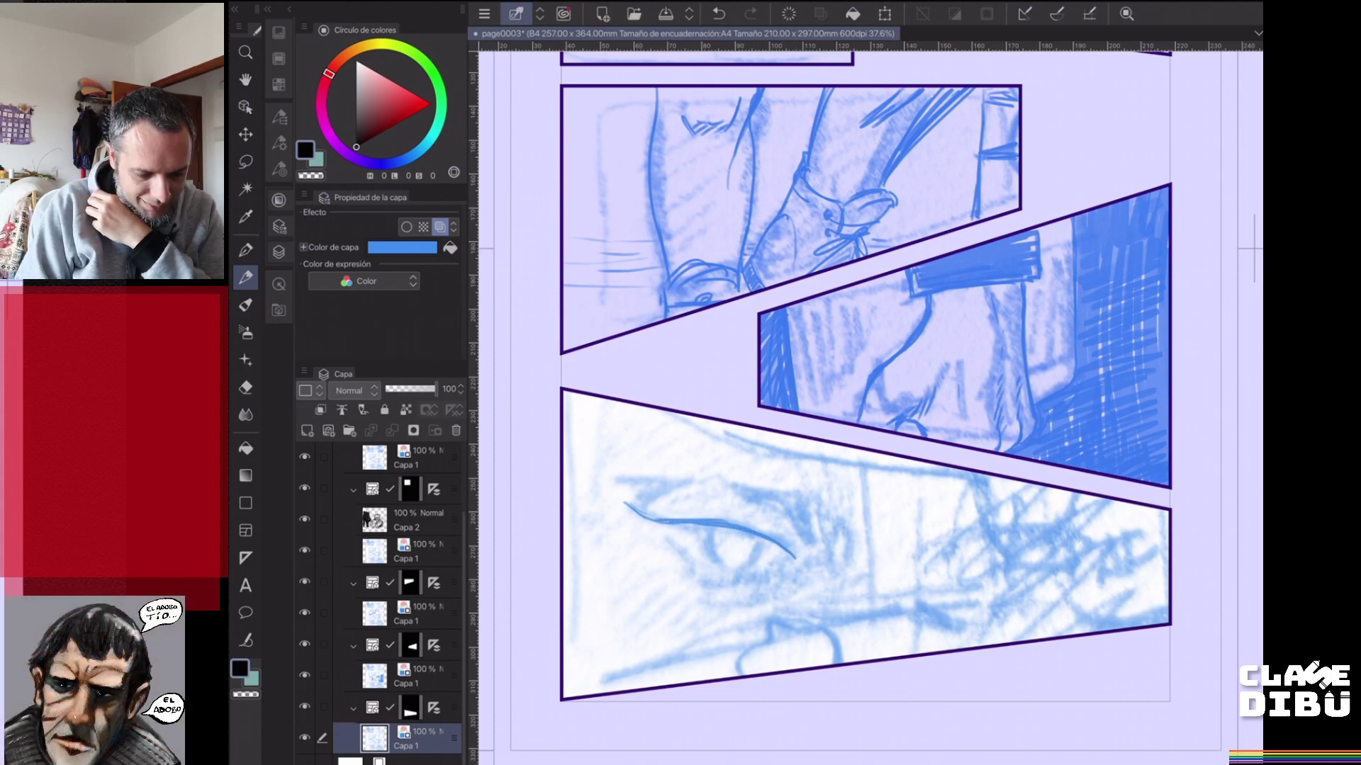
mouse_move(673, 556)
mouse_down()
mouse_move(702, 577)
mouse_move(769, 580)
mouse_up()
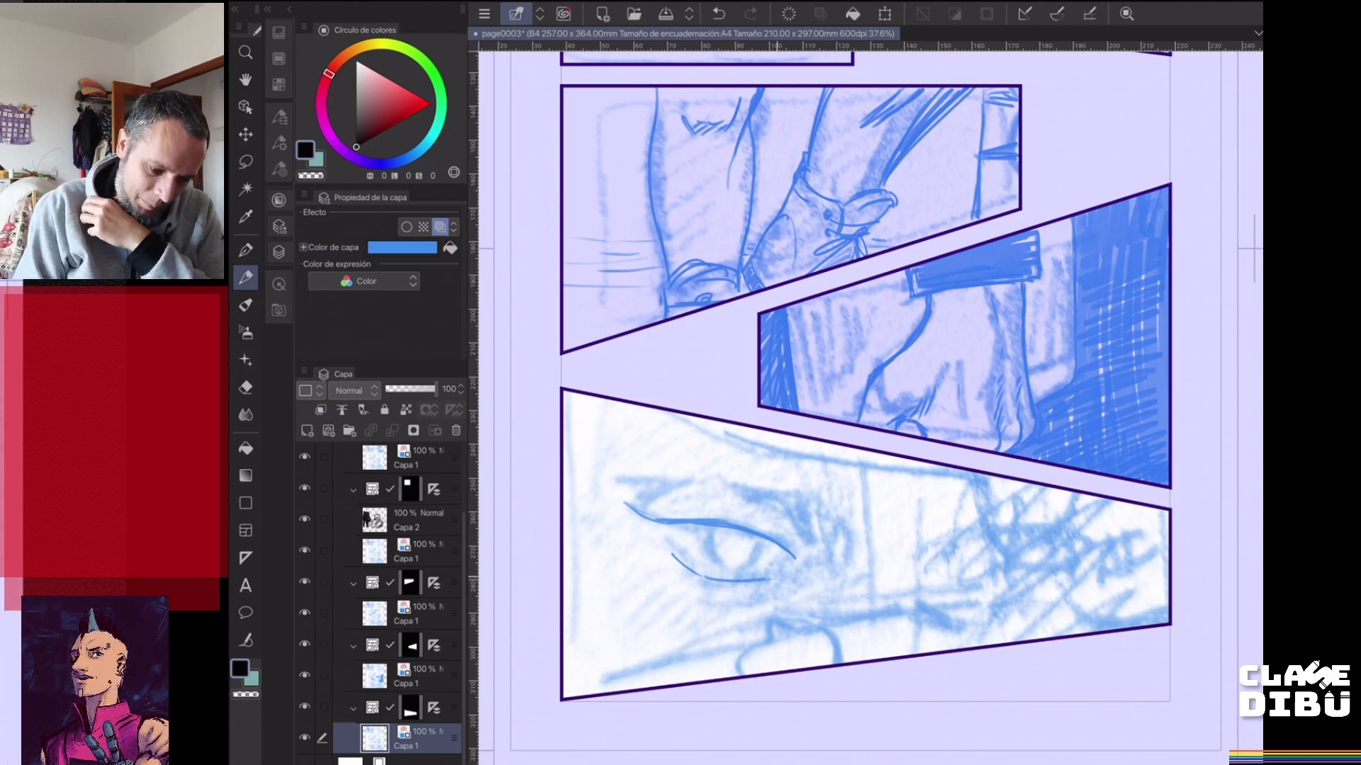
drag(765, 580, 799, 575)
- Draw the left eye's angular eyebrow, its iris and pupil, and the lashes along the upper lid
mouse_move(827, 509)
mouse_down()
mouse_move(872, 526)
mouse_move(834, 538)
mouse_move(744, 489)
mouse_move(607, 460)
mouse_move(827, 540)
mouse_move(865, 528)
mouse_up()
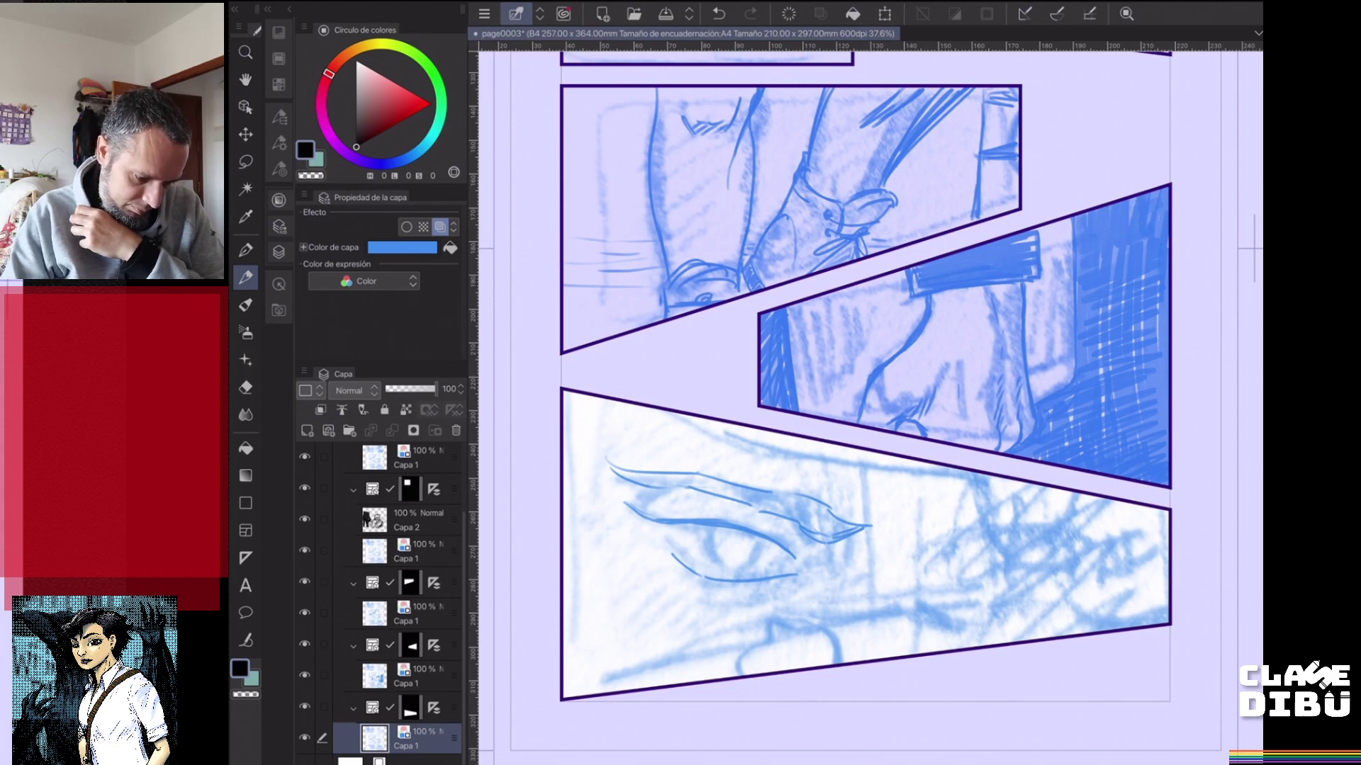
mouse_move(702, 532)
mouse_down()
mouse_move(708, 564)
mouse_move(747, 570)
mouse_move(704, 563)
mouse_move(720, 579)
mouse_move(771, 550)
mouse_move(730, 548)
mouse_move(791, 569)
mouse_up()
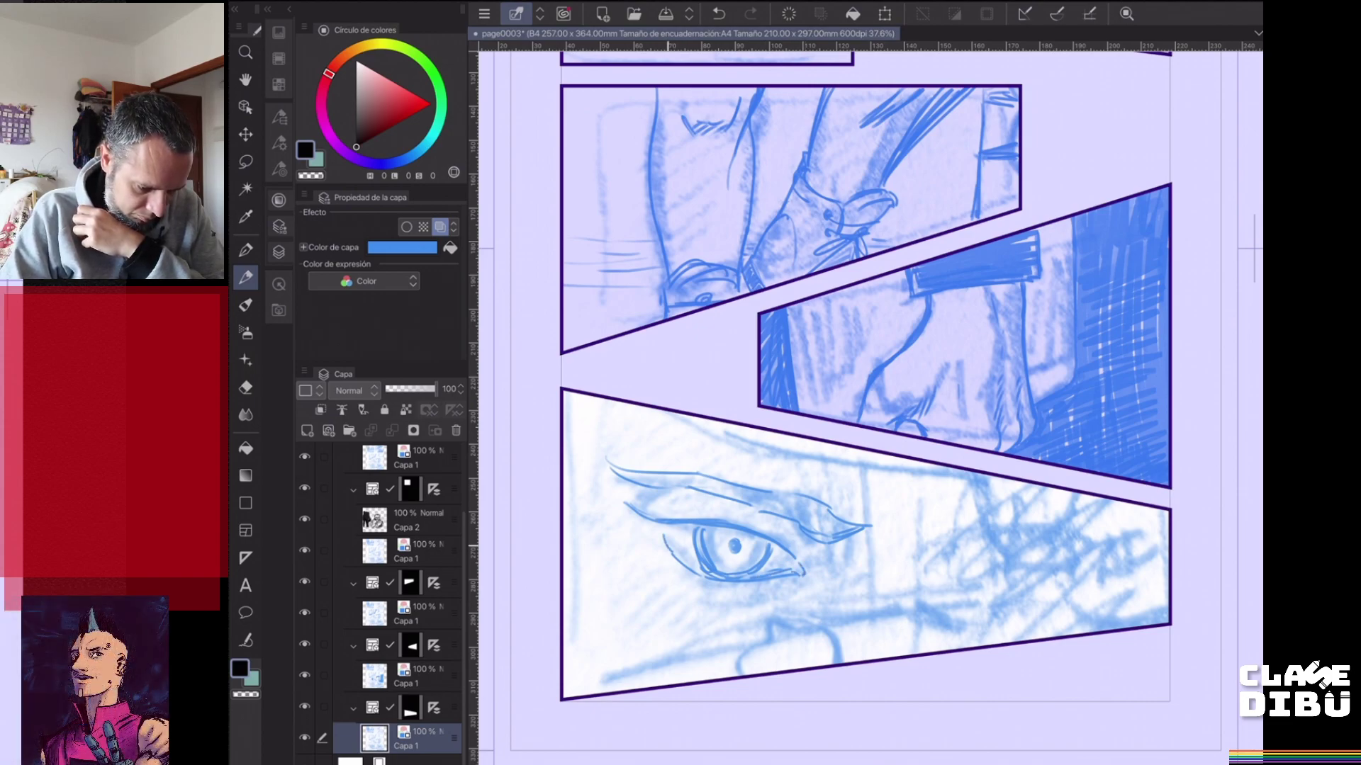
drag(639, 521, 714, 529)
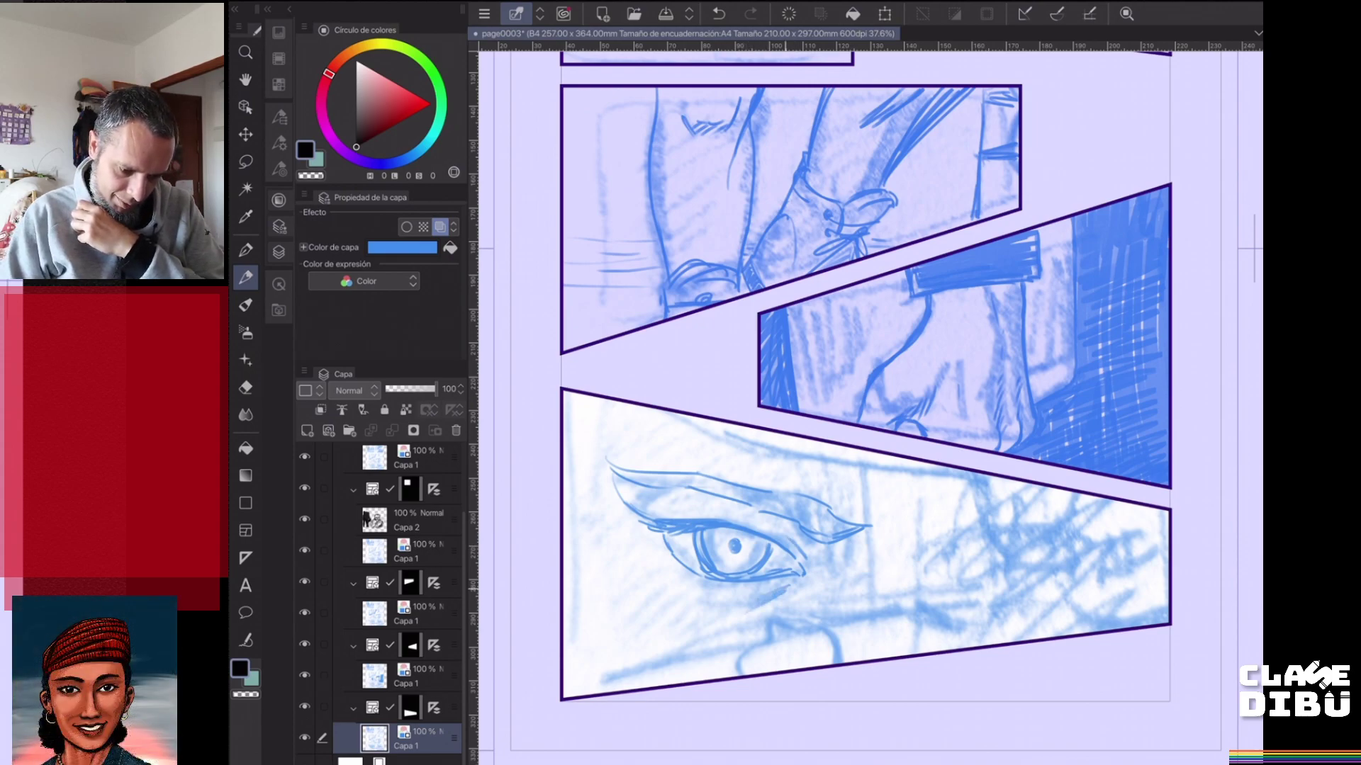
- Sketch the nose bridge between the eyes with two groups of tapering vertical strokes running down to the last panel's lower border
drag(912, 549, 904, 652)
drag(908, 599, 907, 633)
drag(911, 576, 900, 657)
drag(907, 618, 895, 656)
drag(1012, 620, 1011, 642)
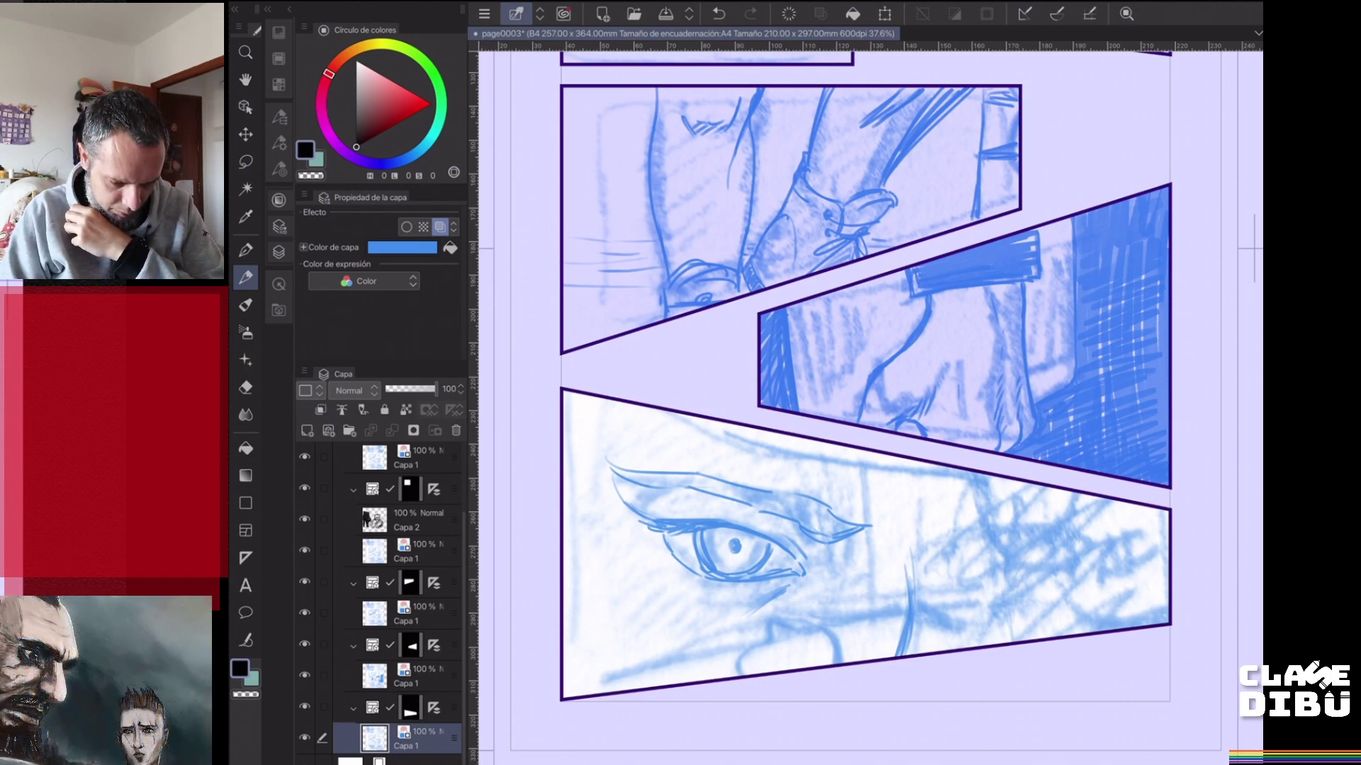
drag(915, 598, 925, 653)
drag(917, 615, 918, 653)
mouse_move(871, 596)
mouse_down()
mouse_move(863, 661)
mouse_move(872, 651)
mouse_move(858, 642)
mouse_up()
mouse_move(877, 561)
mouse_down()
mouse_move(858, 657)
mouse_move(906, 654)
mouse_up()
drag(918, 571, 913, 602)
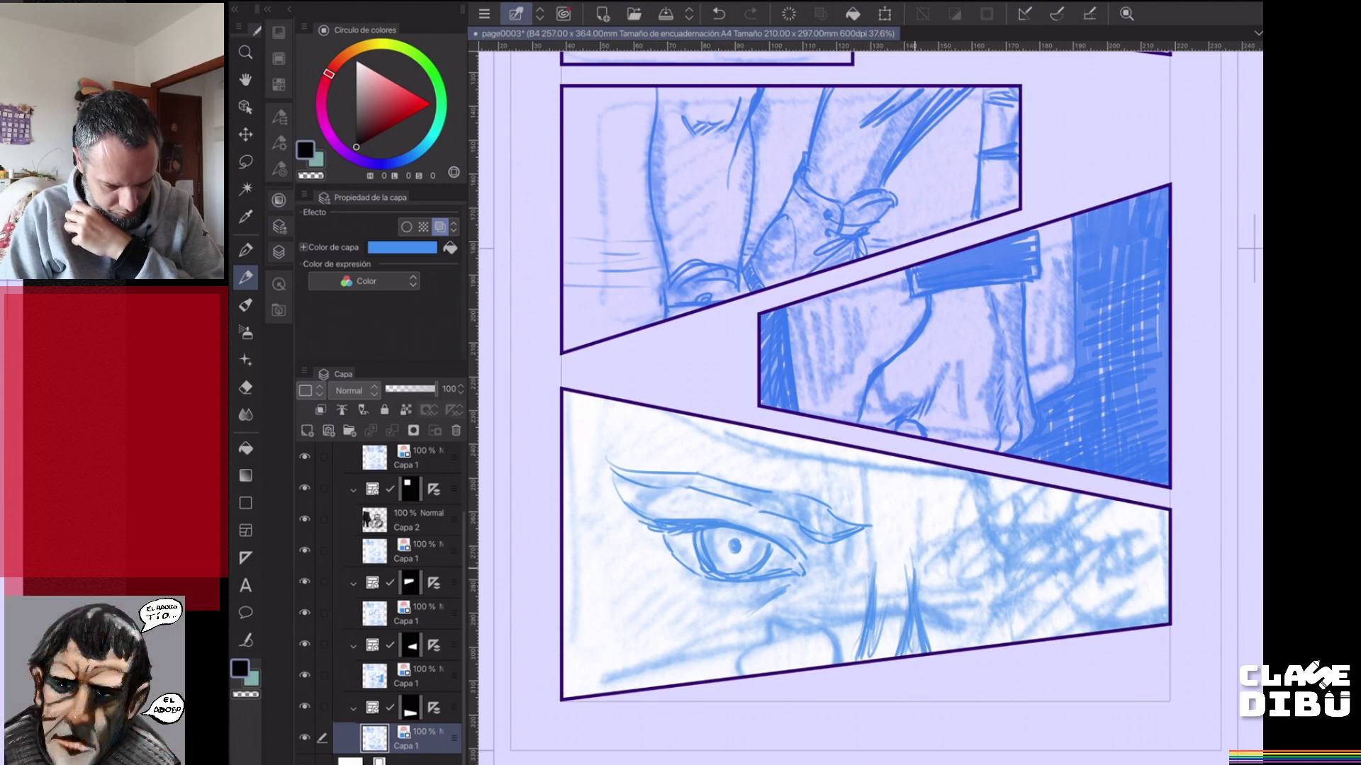
- Lightly sketch guide lines for the second eye and its brow on the other side of the nose bridge
mouse_move(948, 532)
mouse_down()
mouse_move(928, 542)
mouse_move(975, 551)
mouse_move(977, 520)
mouse_move(1054, 497)
mouse_up()
mouse_move(1029, 507)
mouse_down()
mouse_move(1058, 496)
mouse_move(1028, 483)
mouse_up()
drag(994, 547, 979, 571)
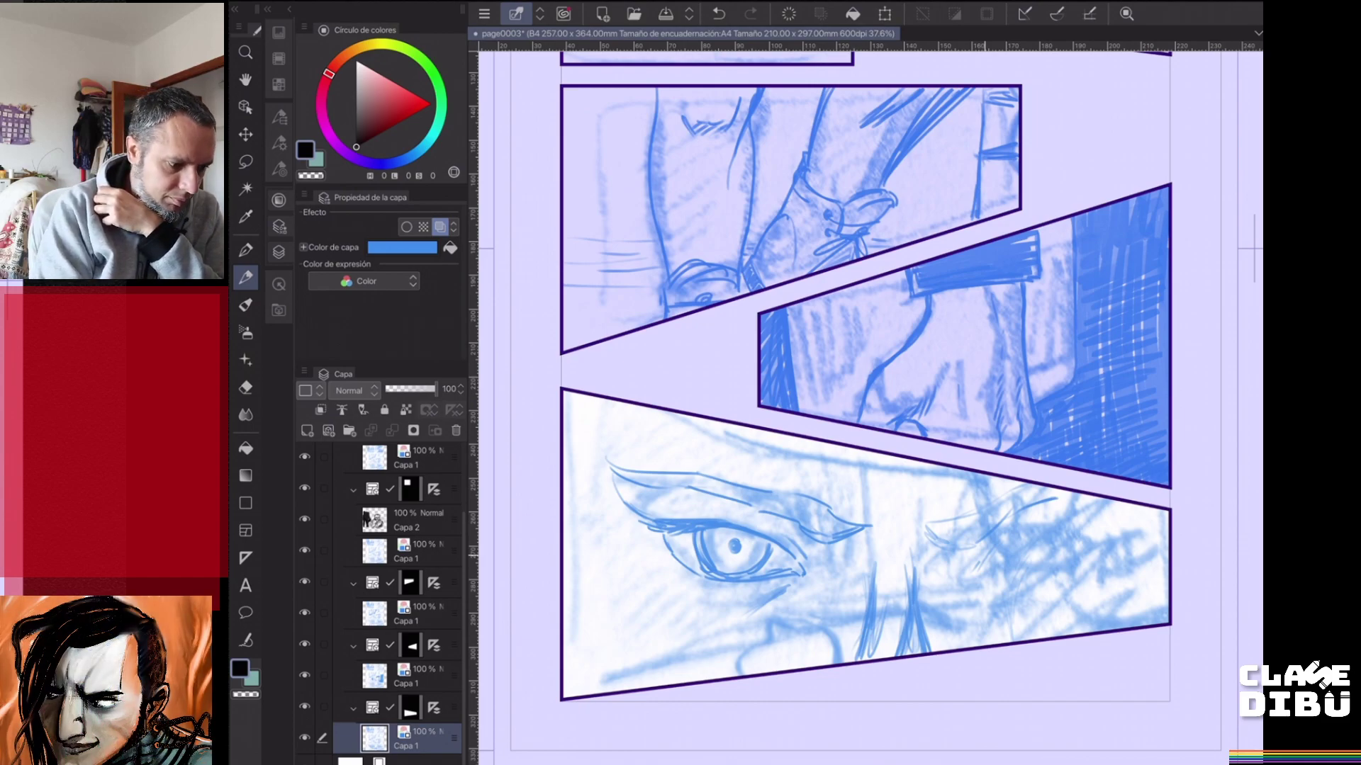
- Lasso the finished left eye below its brow, copy and paste it onto a new layer, and start transforming the copy
key(m)
mouse_move(636, 541)
mouse_down()
mouse_move(668, 494)
mouse_move(795, 526)
mouse_move(682, 601)
mouse_move(638, 551)
mouse_up()
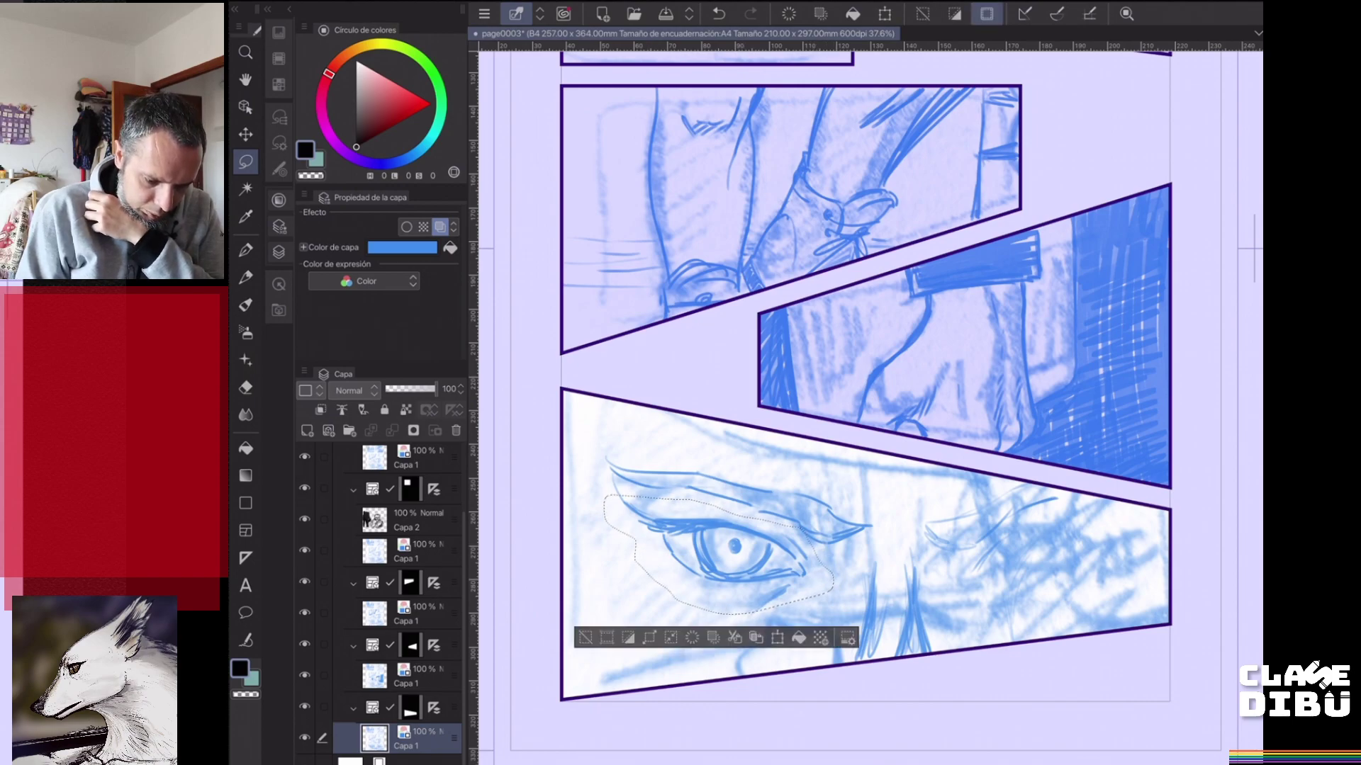
key(ctrl+c)
key(ctrl+v)
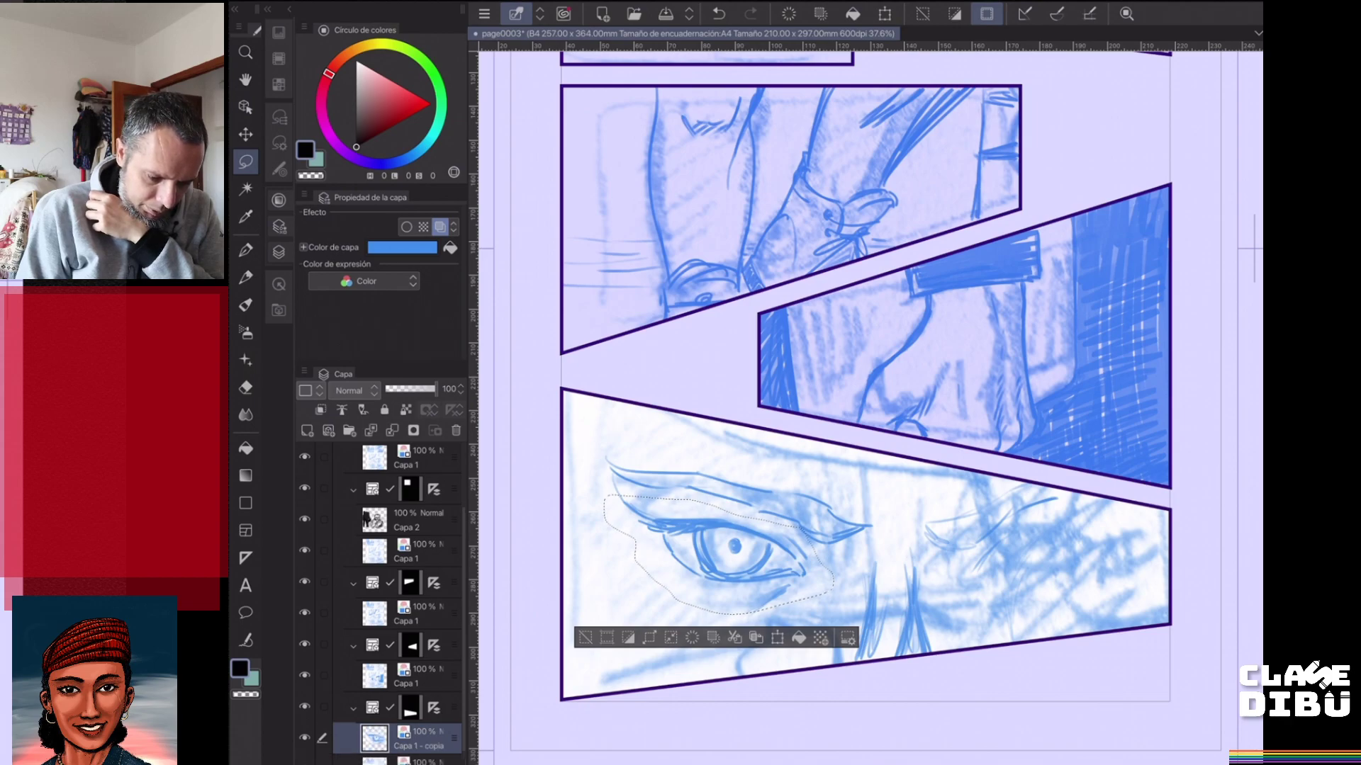
key(ctrl+t)
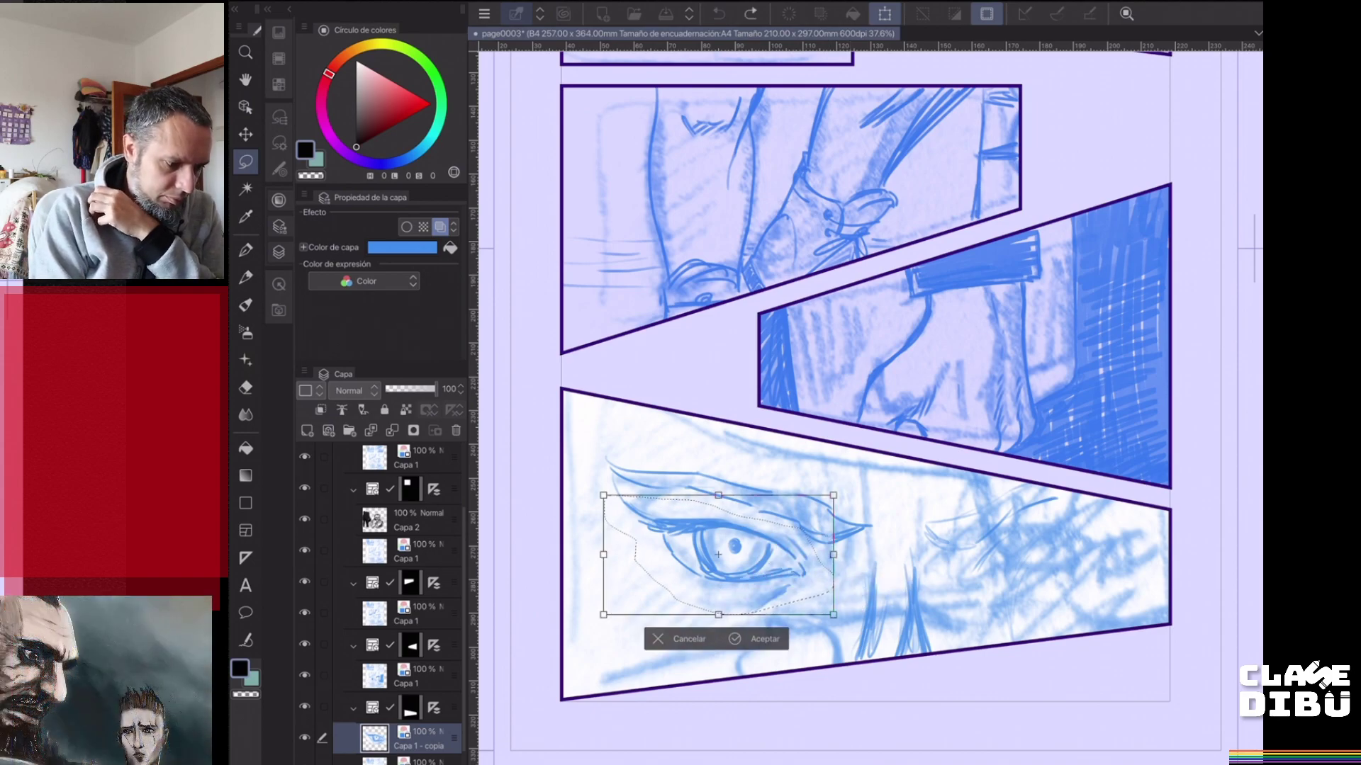
click(484, 13)
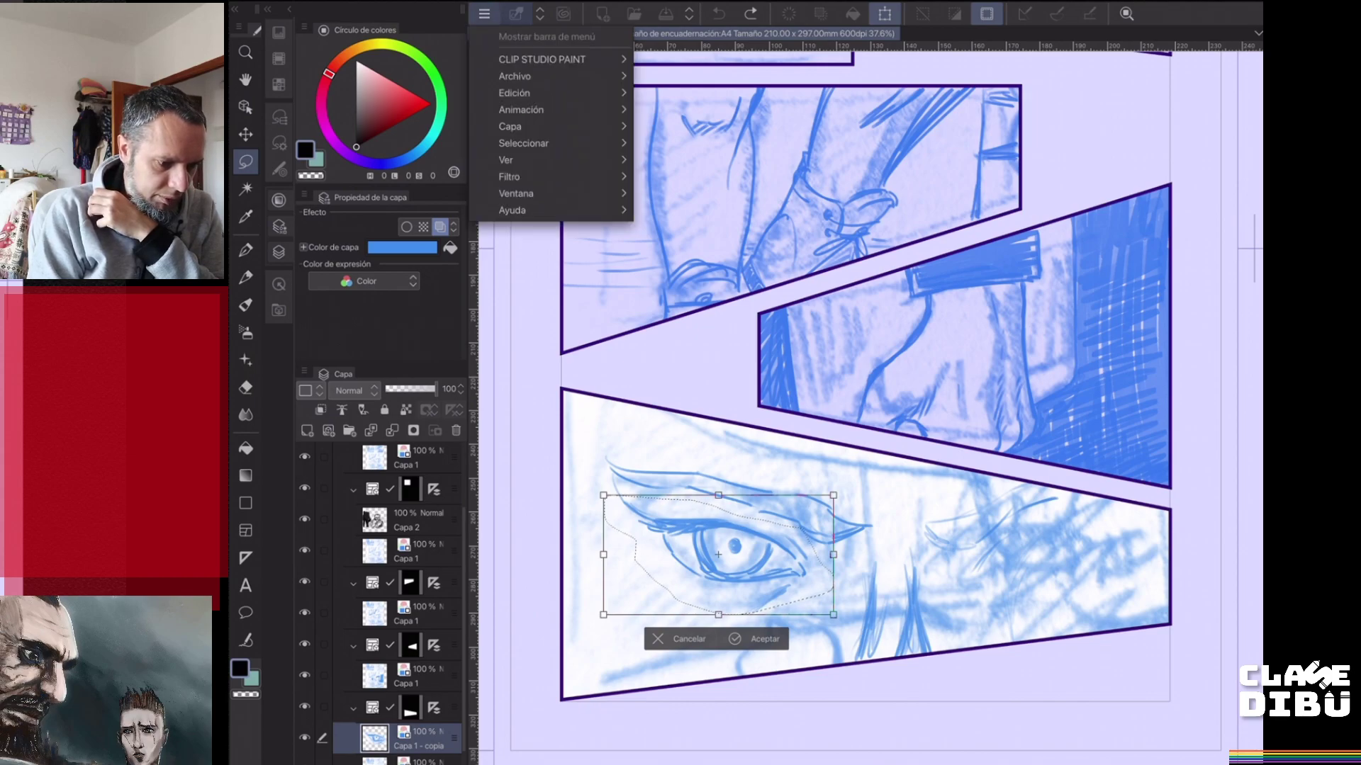
click(550, 93)
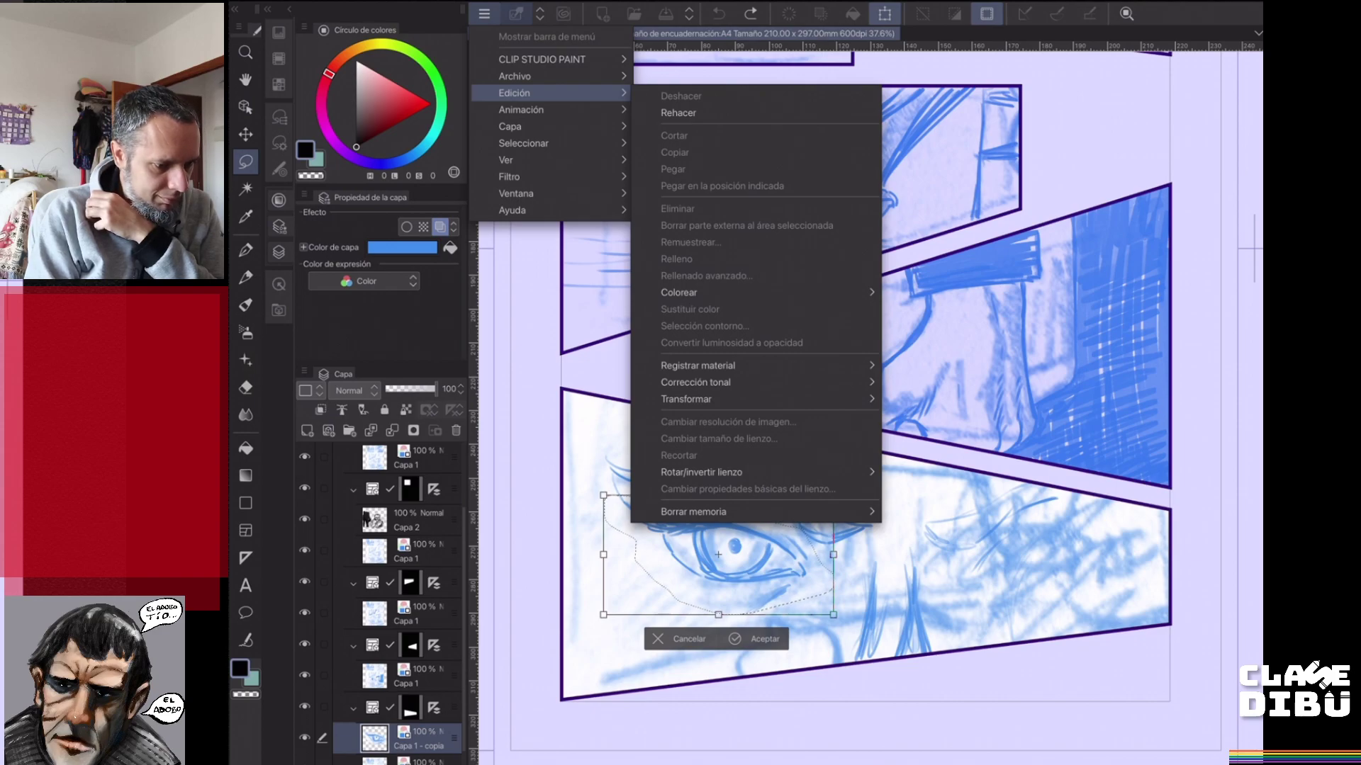
click(550, 76)
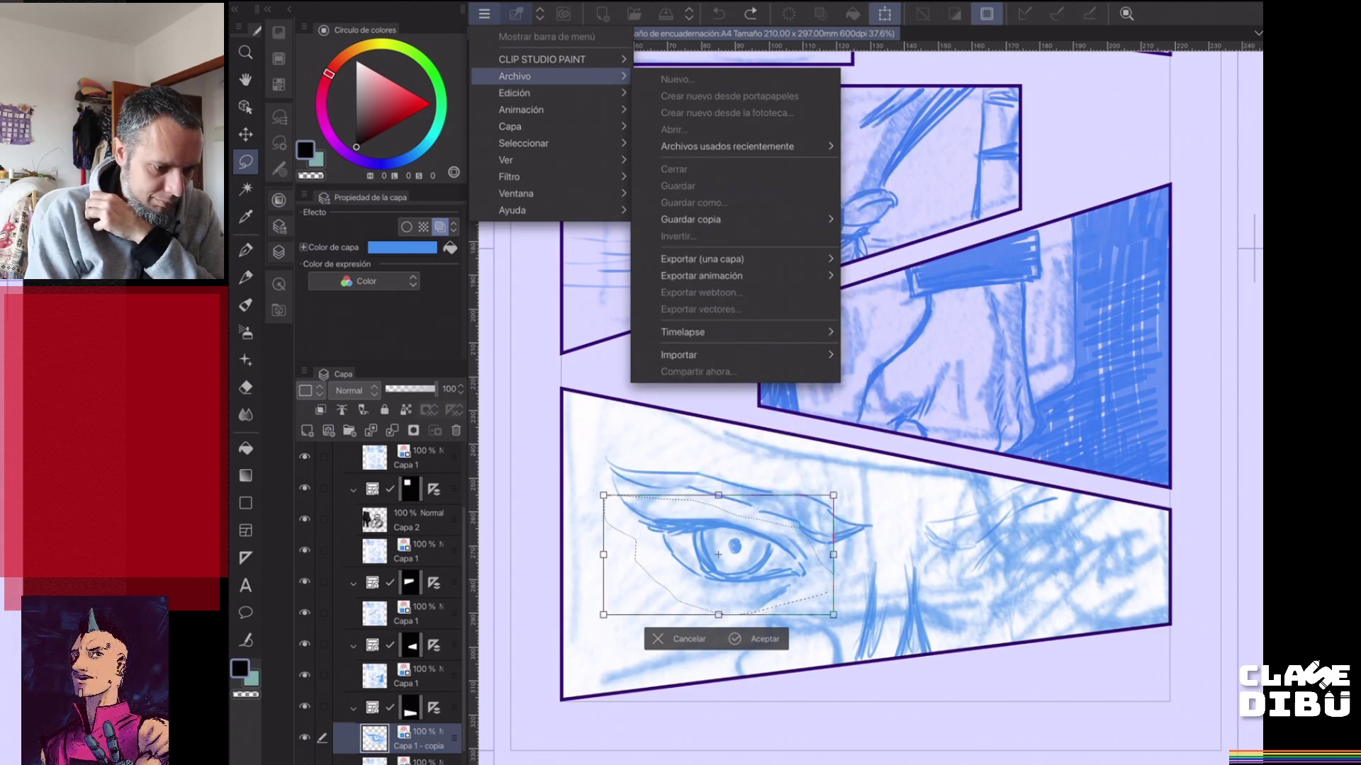
click(550, 110)
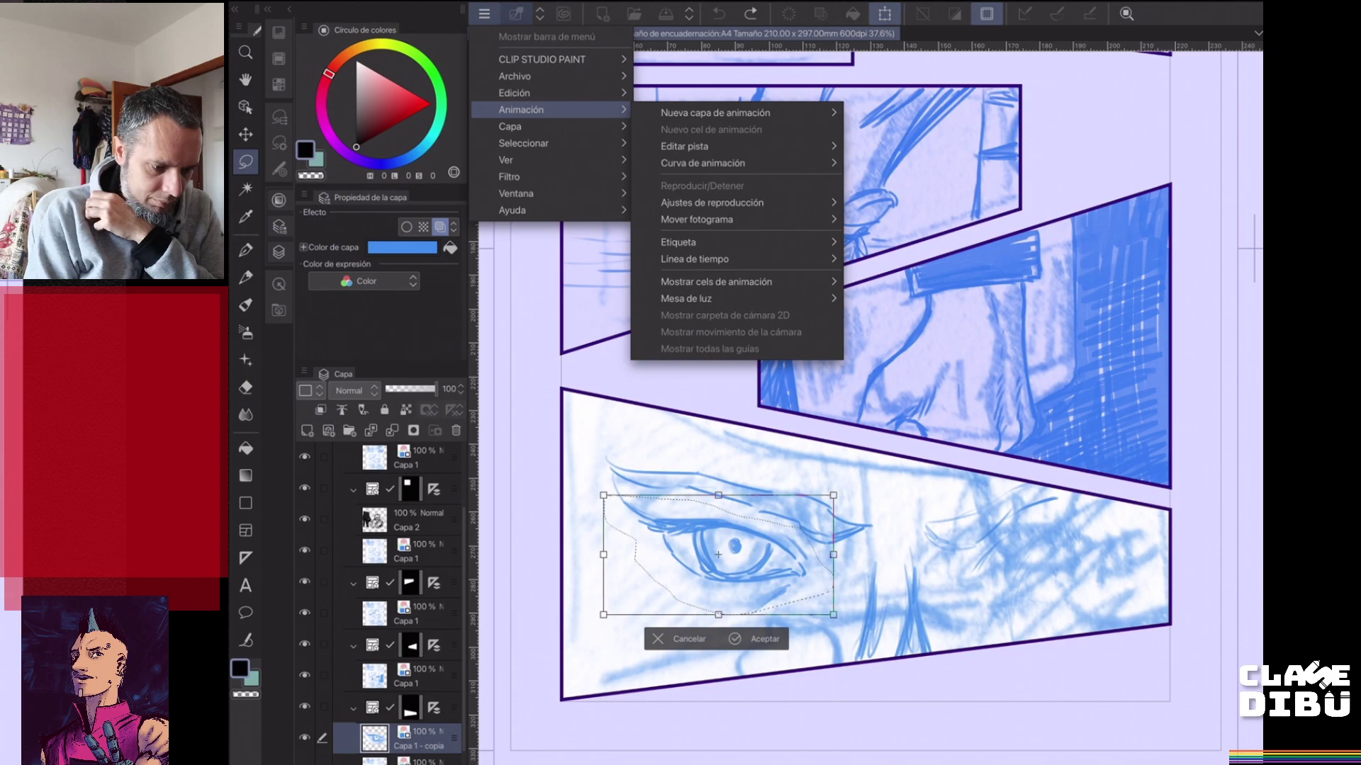
click(549, 126)
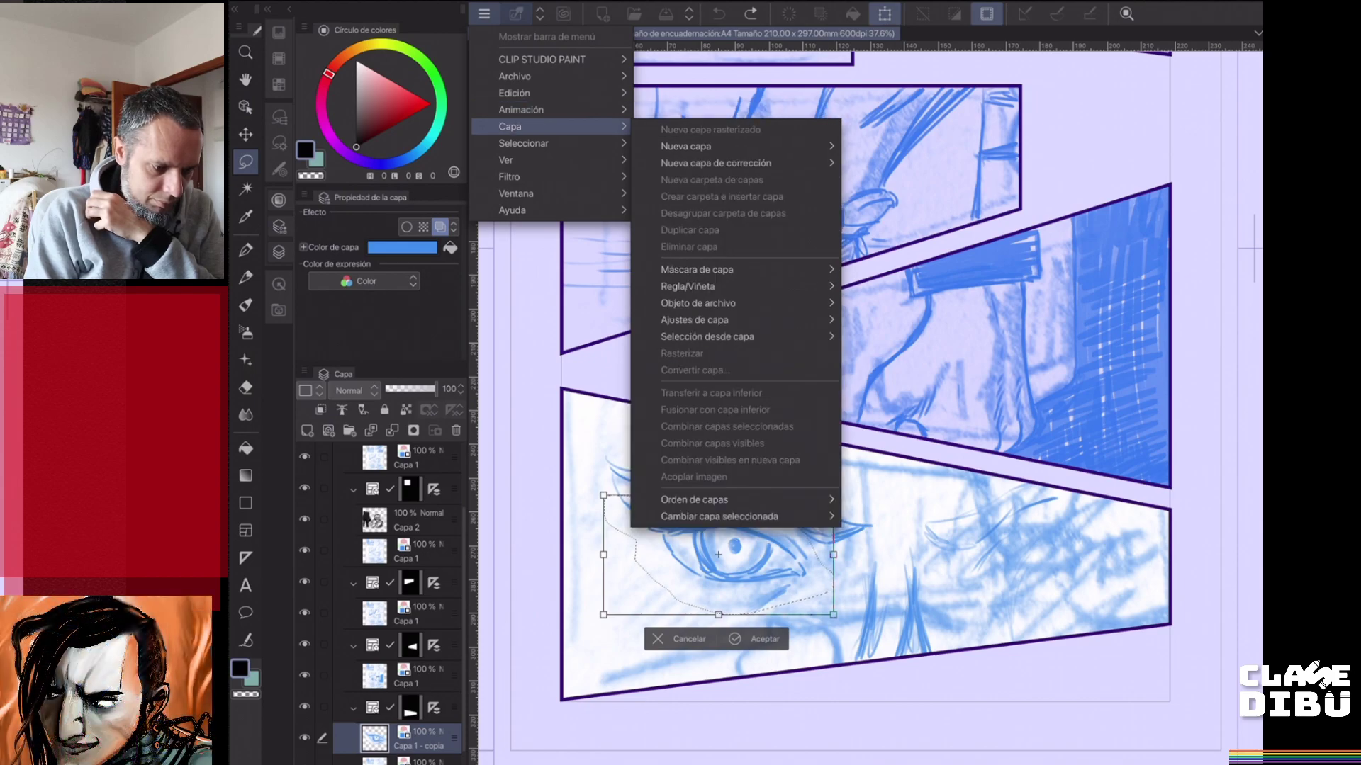
click(549, 143)
click(550, 160)
click(550, 177)
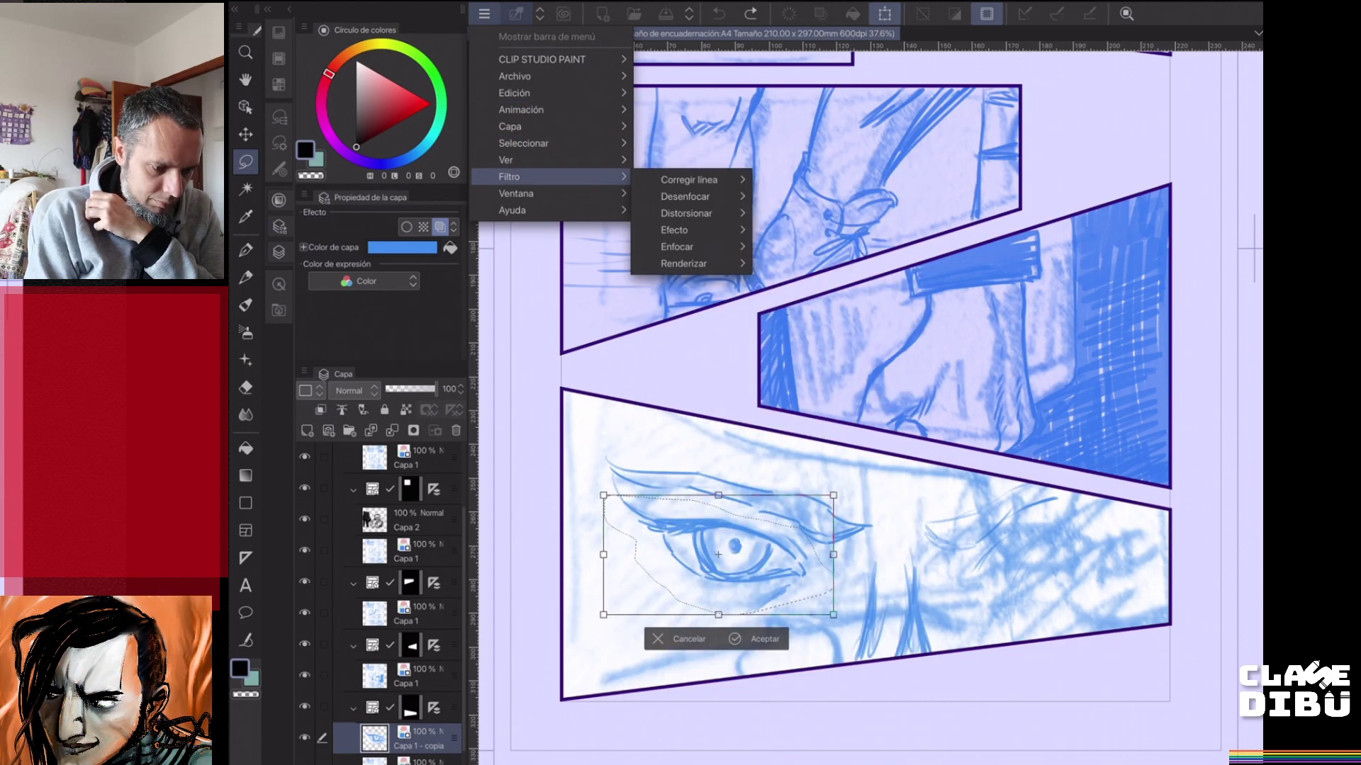
click(550, 193)
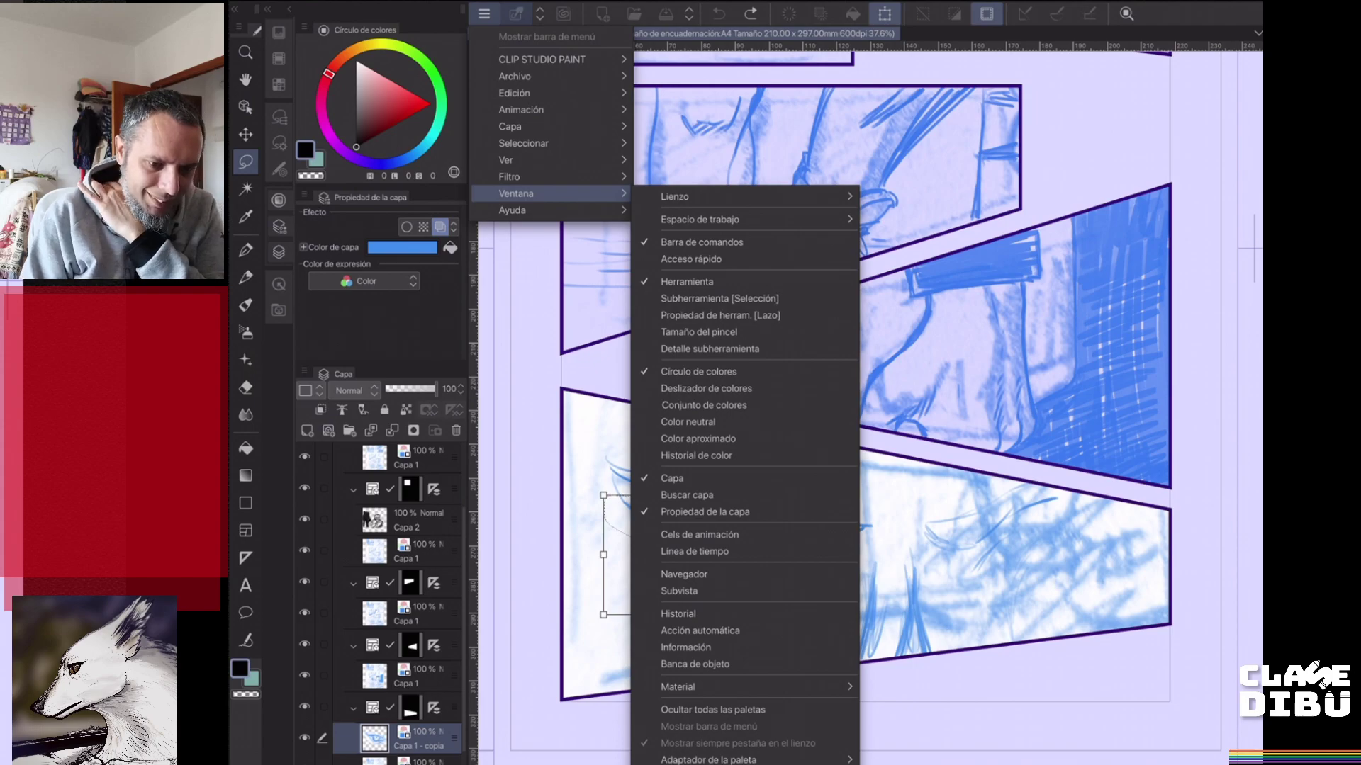
key(Escape)
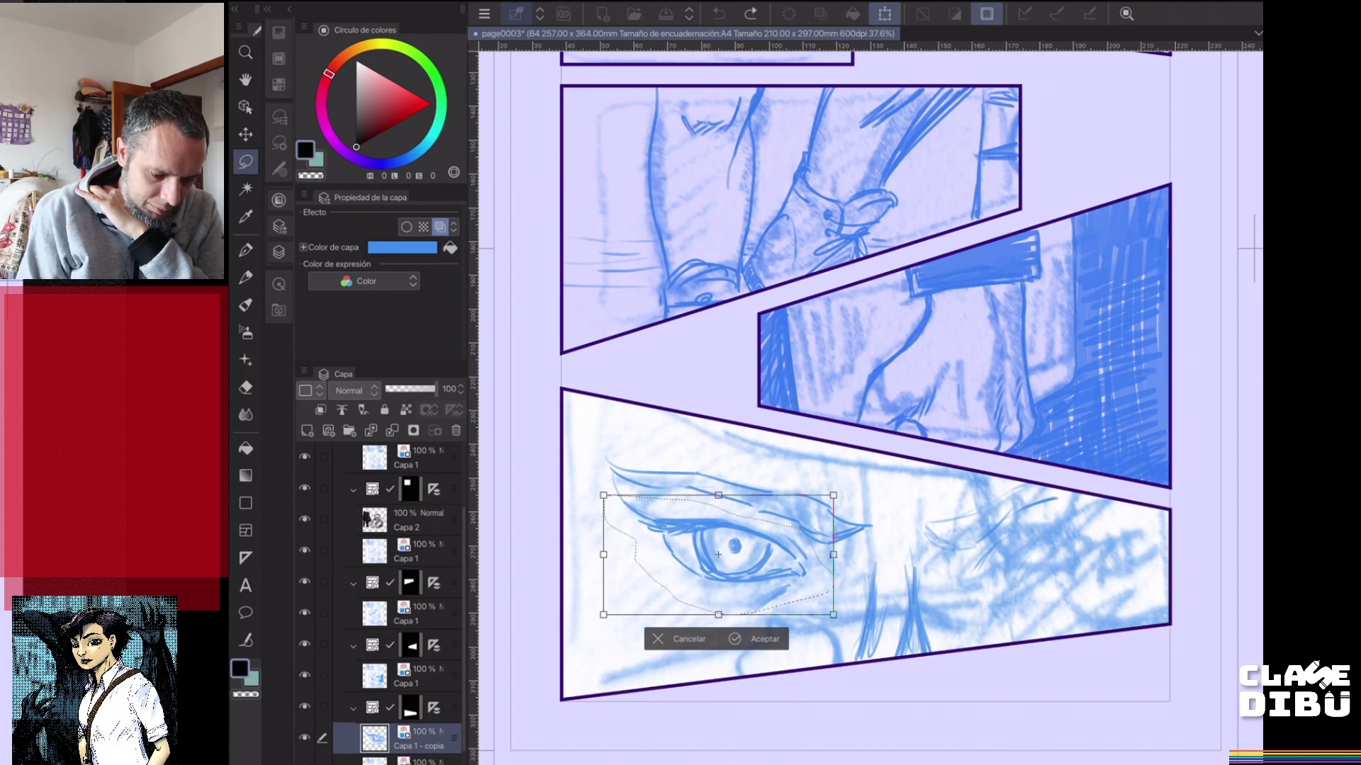
- Flip the copied eye horizontally and place it as the second eye near the last panel's right border
drag(717, 555, 876, 533)
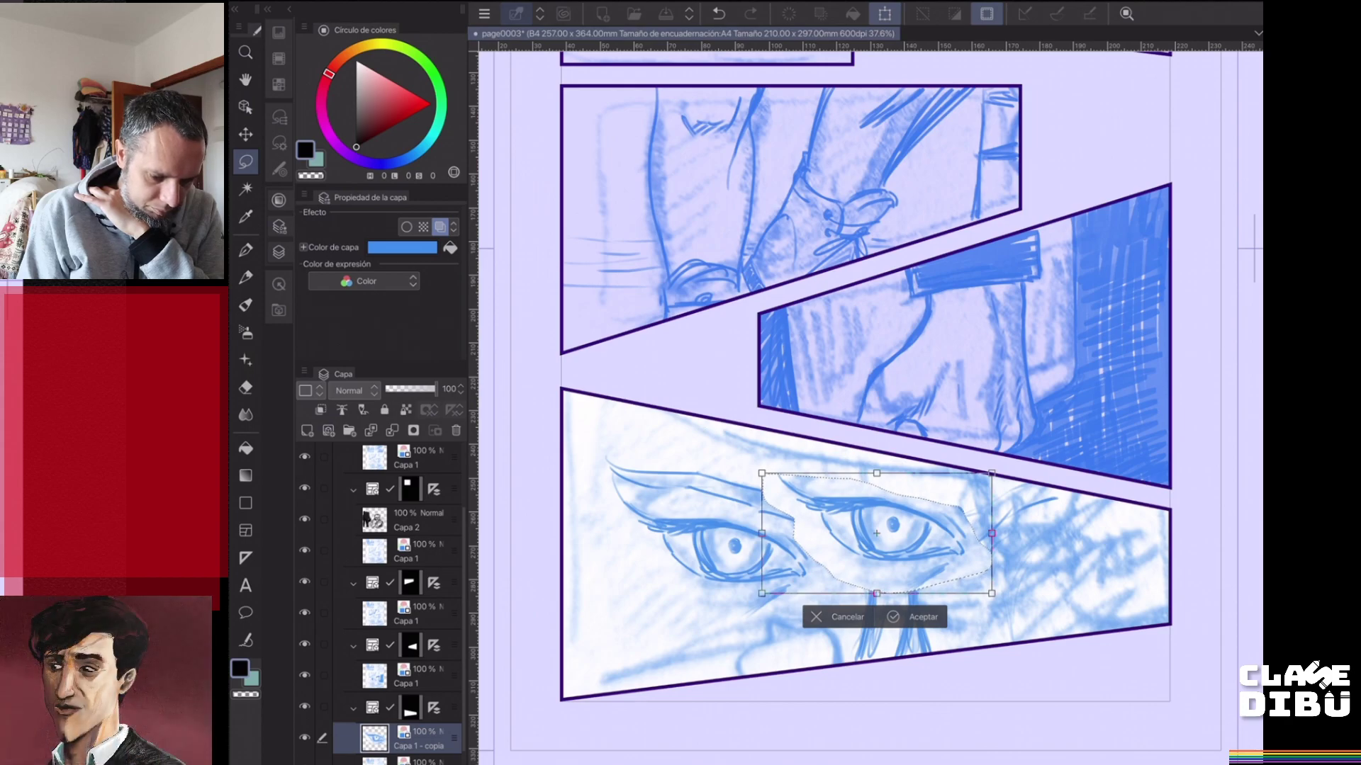
key(Return)
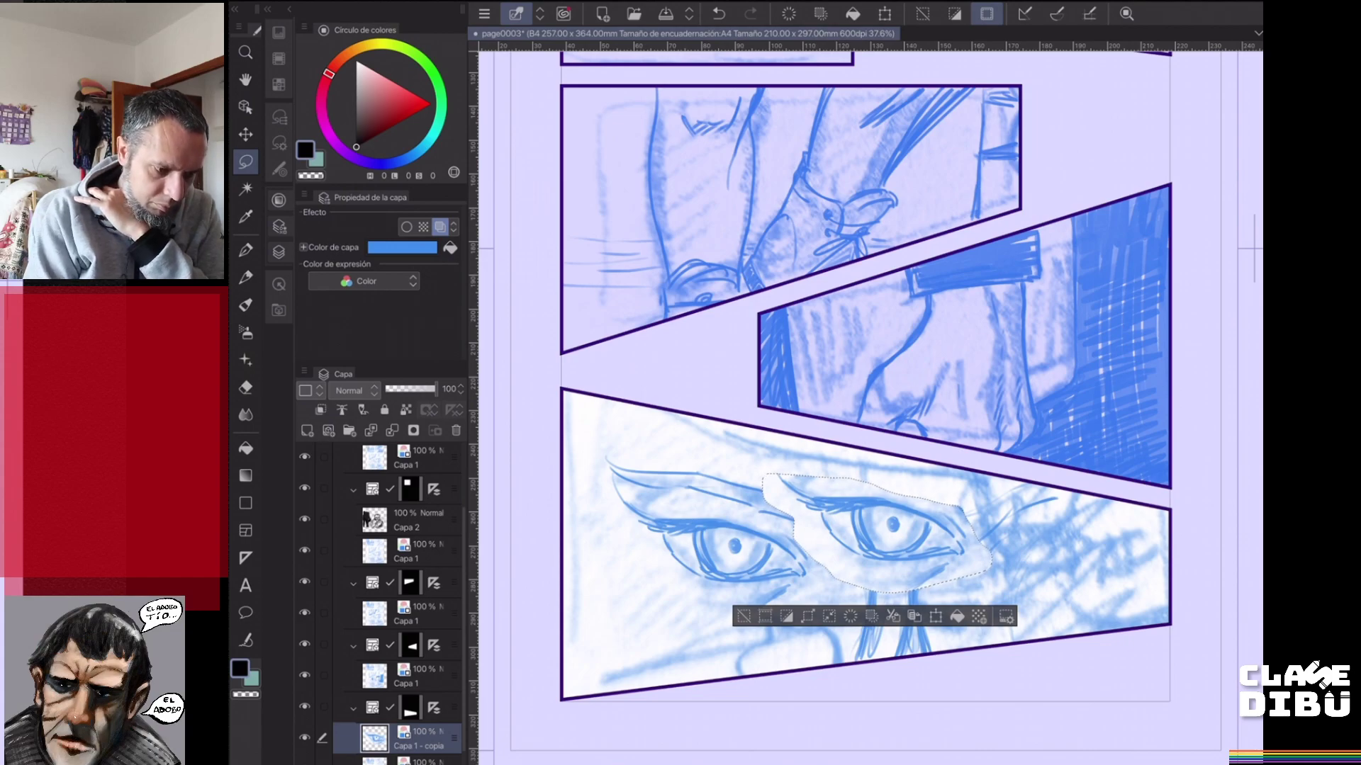
click(484, 14)
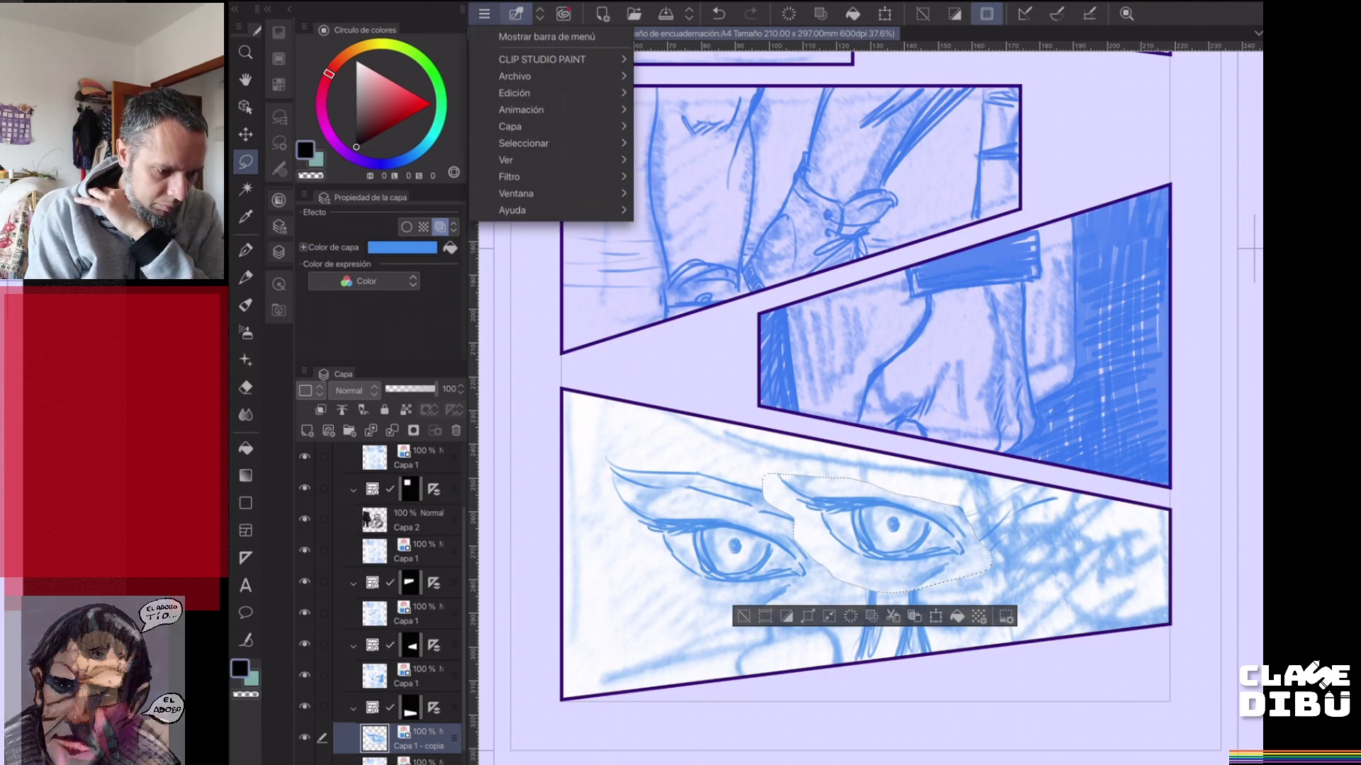
click(515, 76)
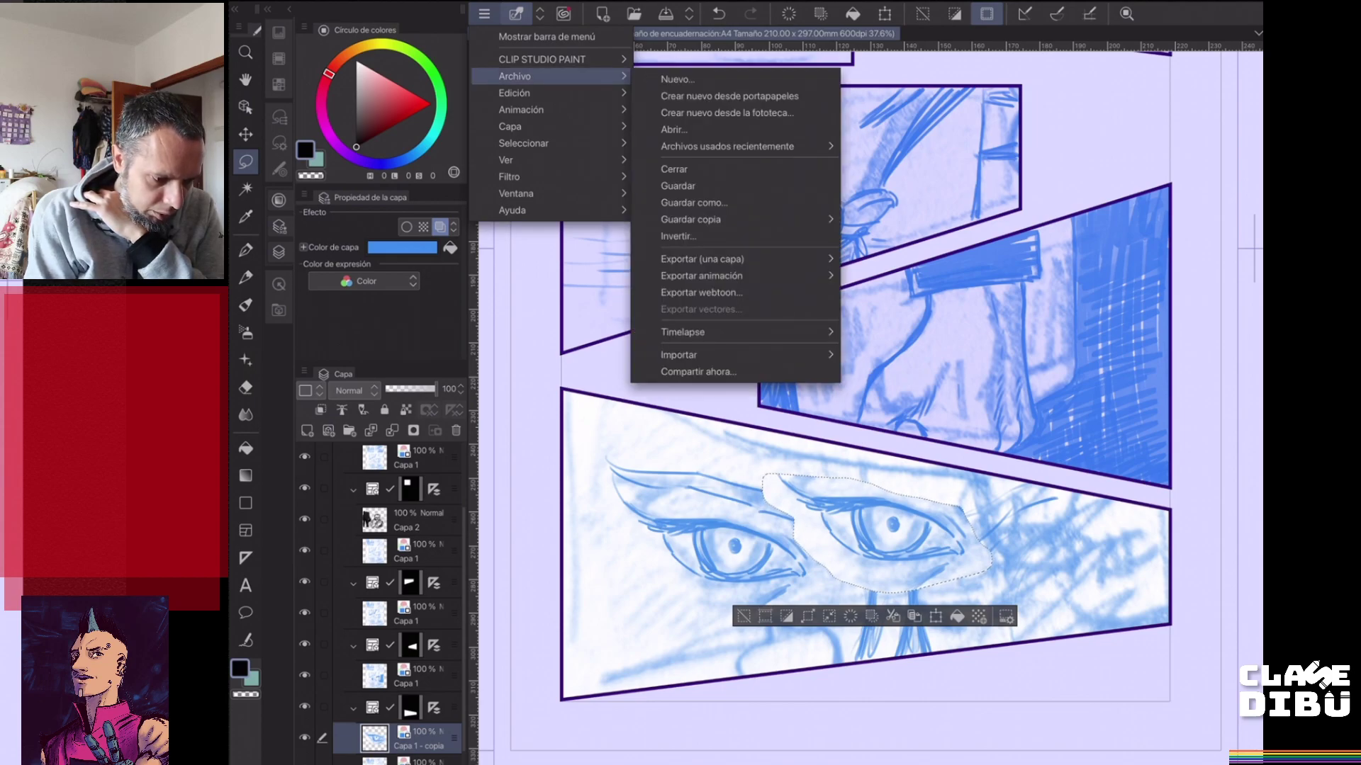
click(515, 92)
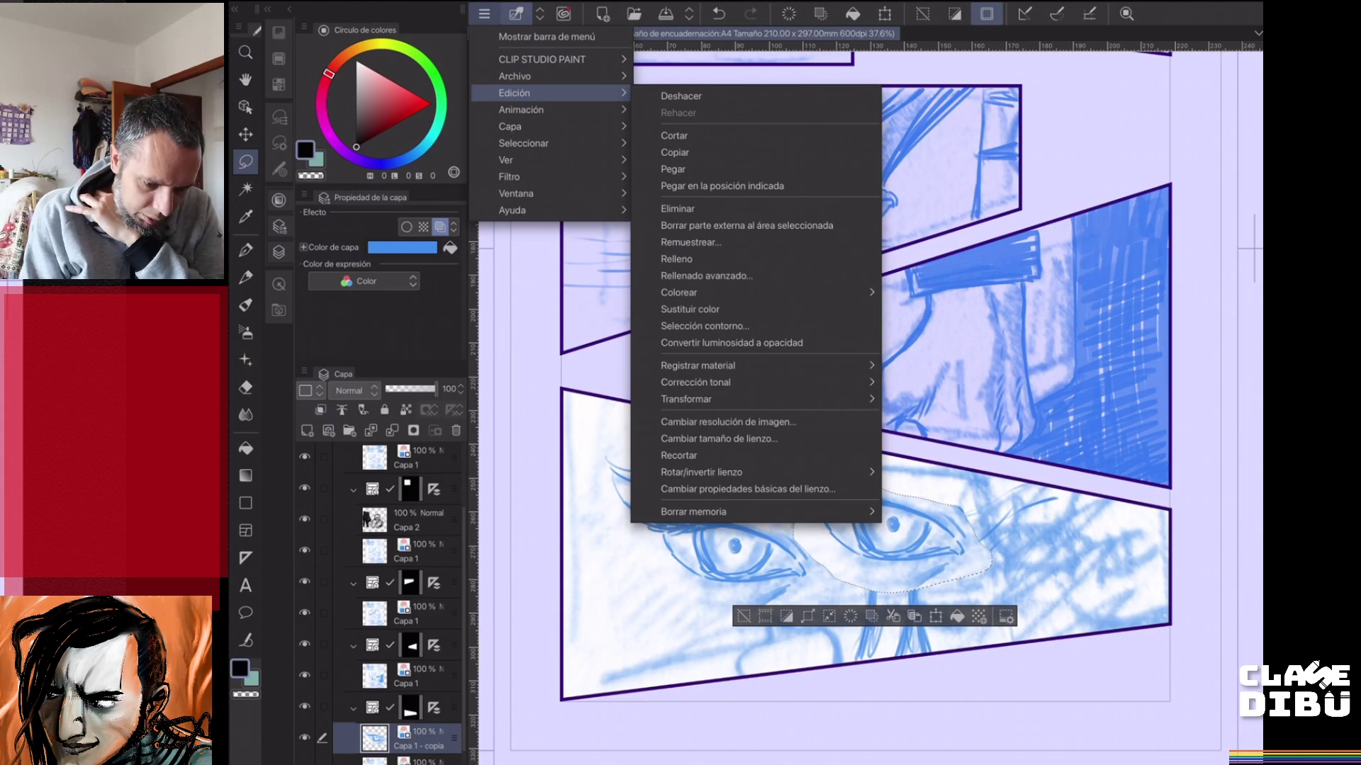
click(709, 399)
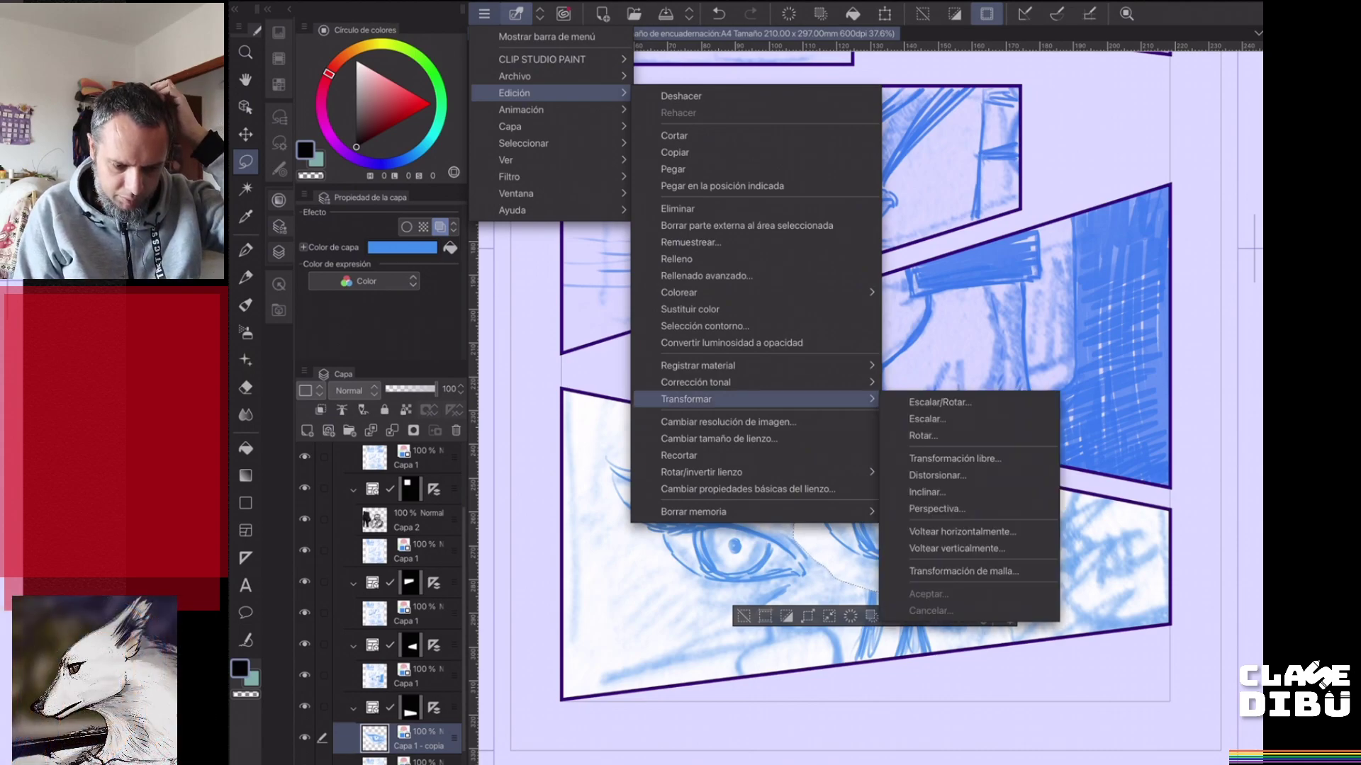
click(962, 532)
drag(850, 549, 1036, 566)
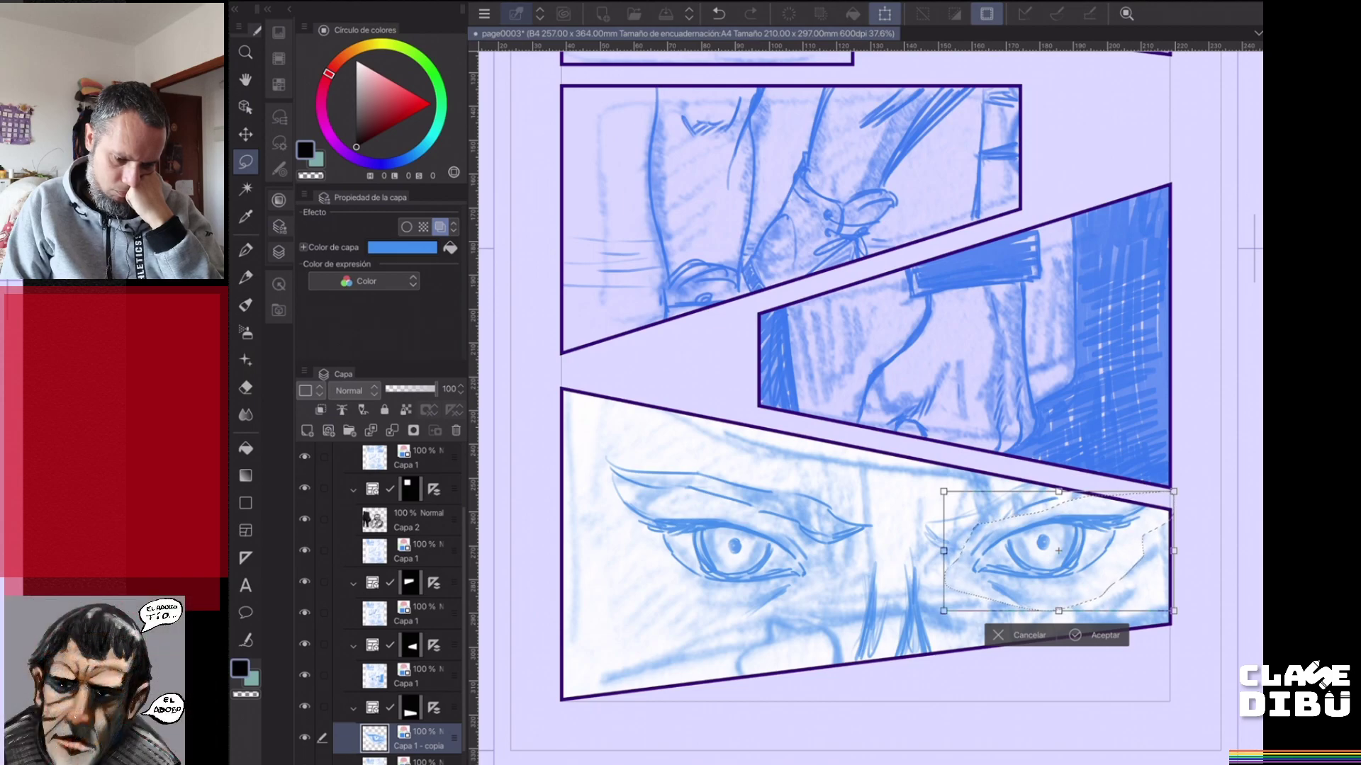
key(Return)
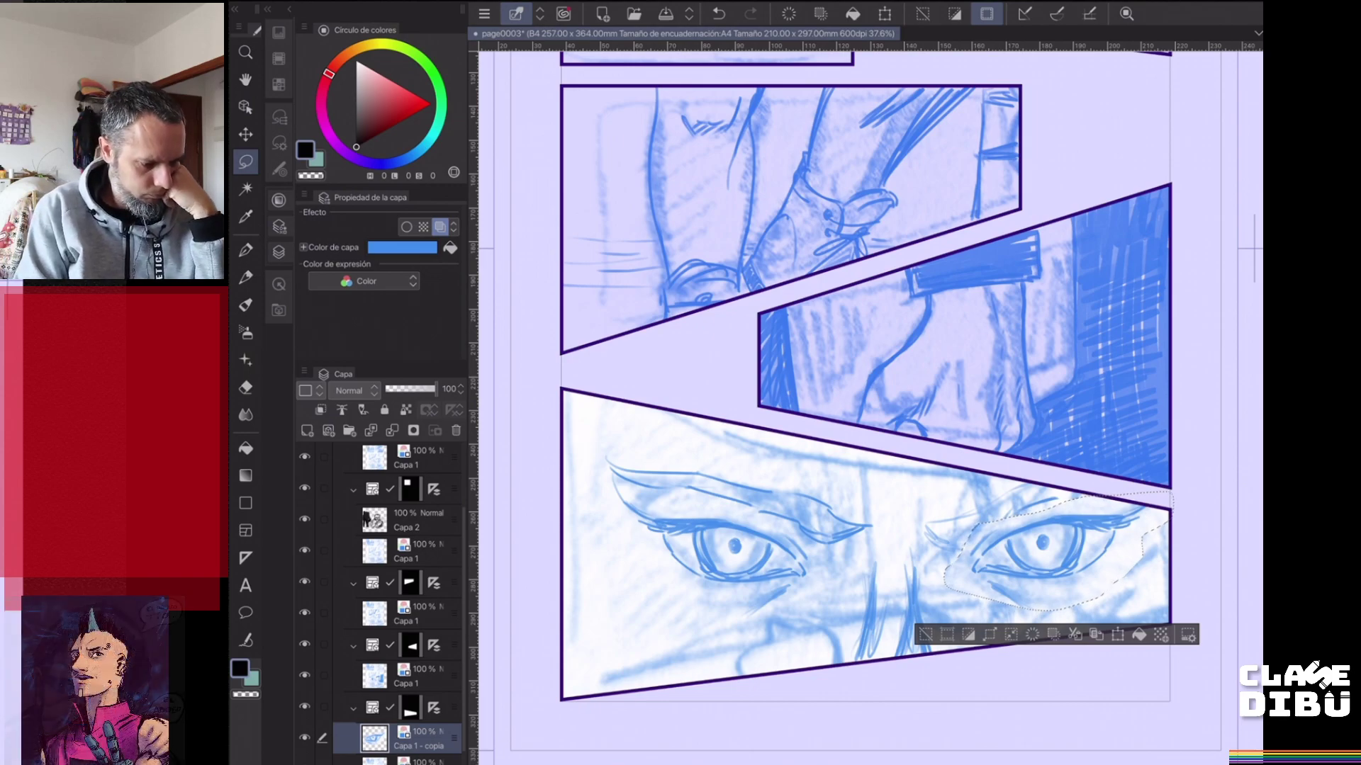
- Lower the copied eye layer's opacity to 45% and select the last panel's original sketch layer beneath it
click(408, 389)
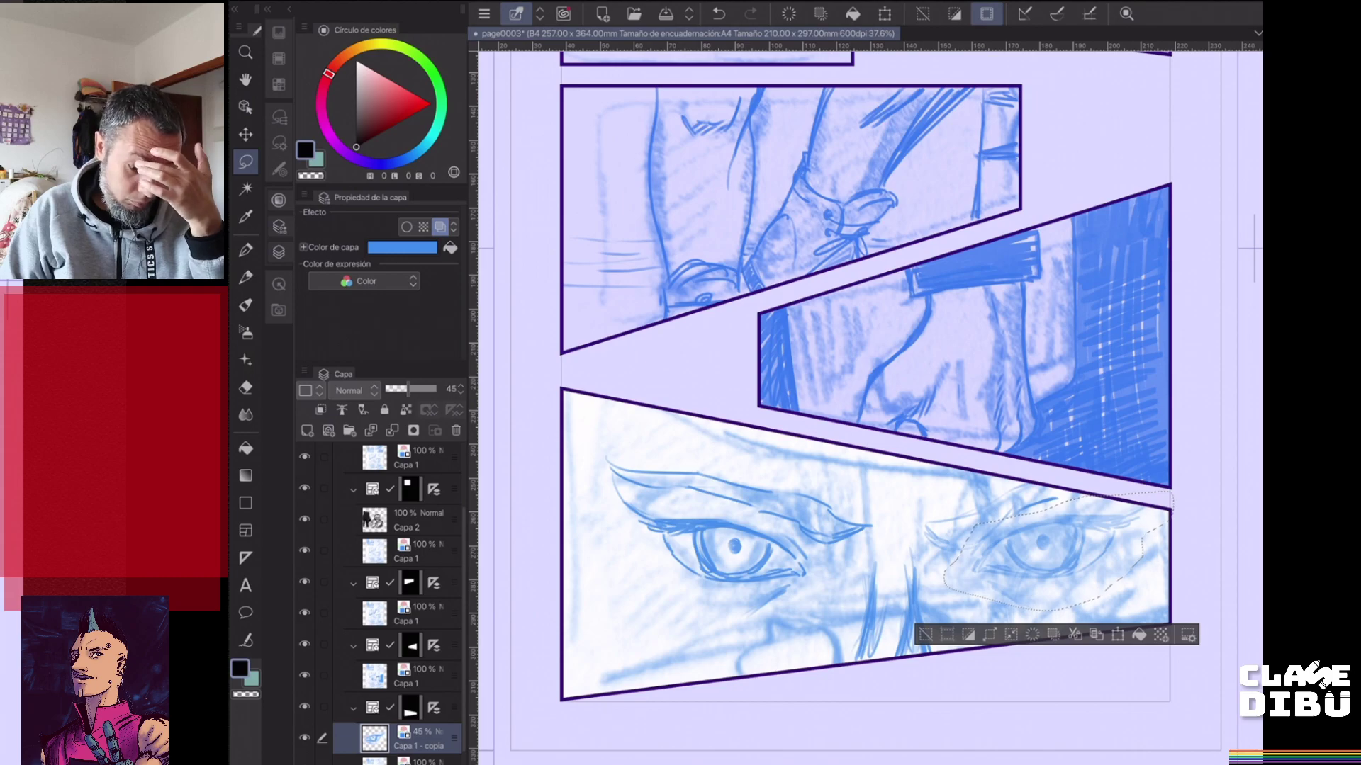
click(418, 761)
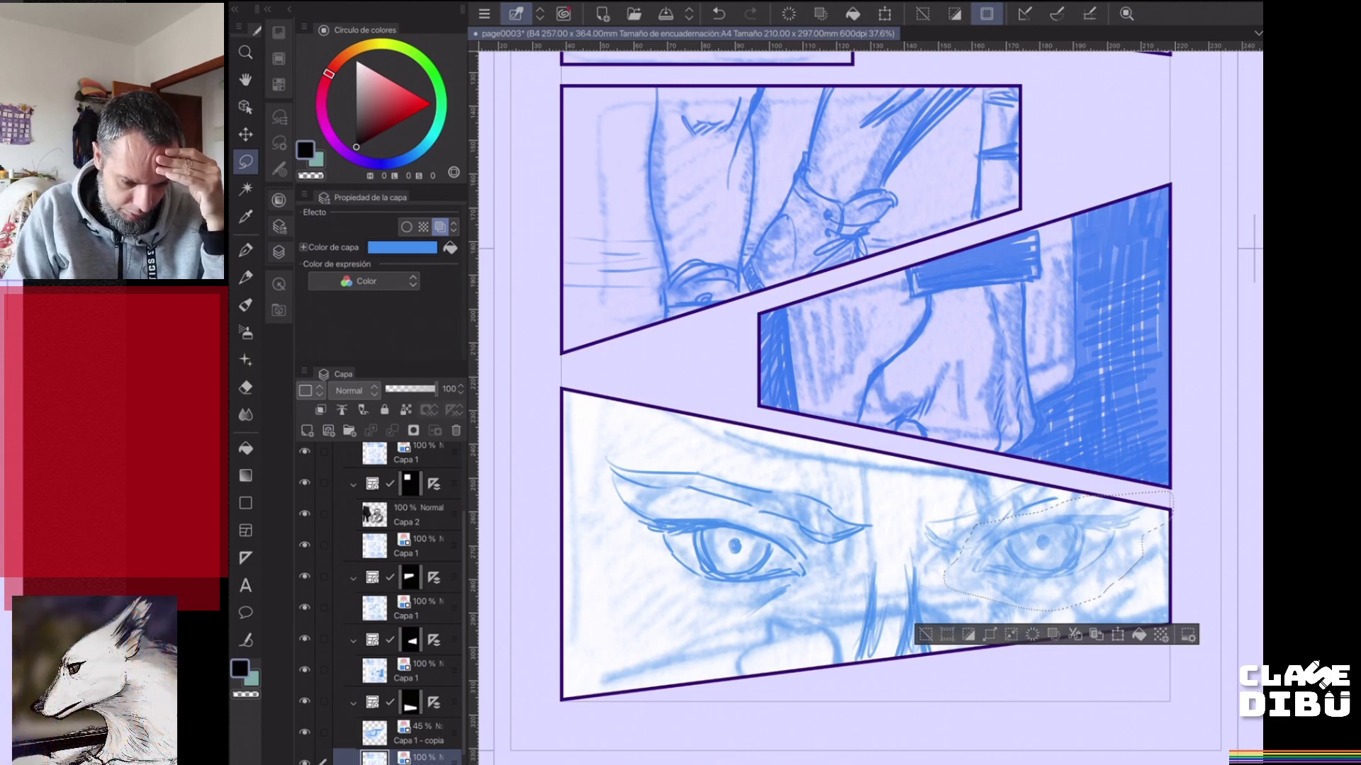
- Drop the stray selection, then outline the second eye's brow with the pencil and add short hairs at both brows' inner ends
drag(924, 525, 958, 521)
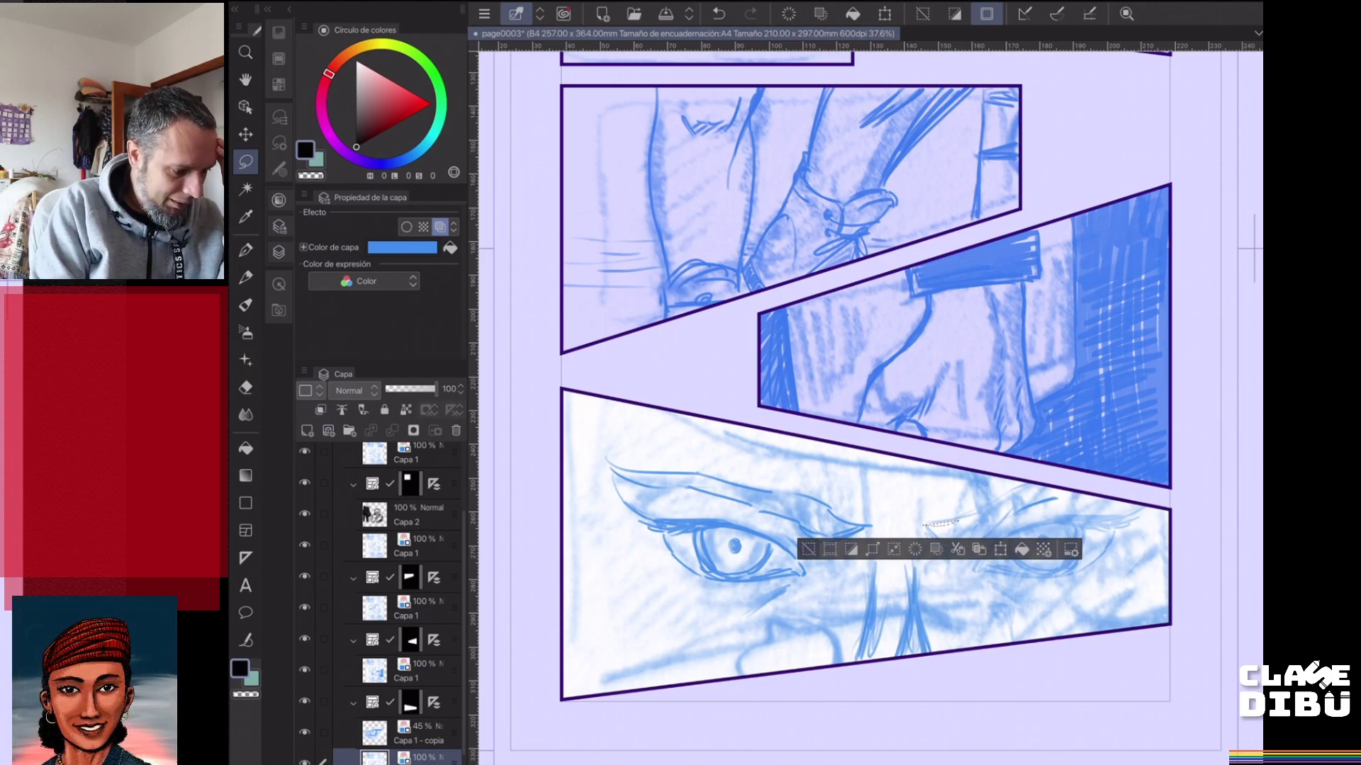
key(ctrl+d)
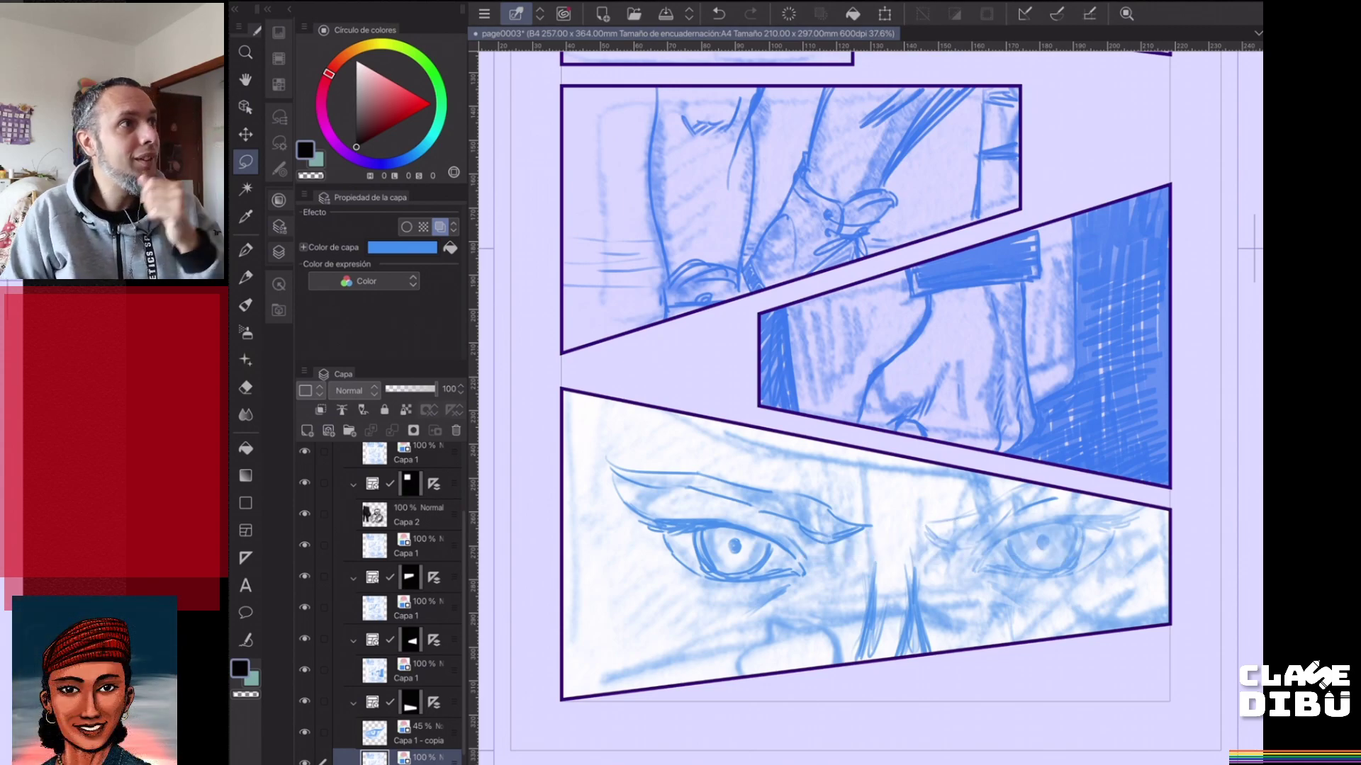
key(p)
mouse_move(916, 526)
mouse_down()
mouse_move(989, 504)
mouse_move(969, 542)
mouse_move(1063, 491)
mouse_up()
mouse_move(975, 508)
mouse_down()
mouse_move(1021, 482)
mouse_move(1097, 497)
mouse_move(1082, 491)
mouse_up()
drag(1053, 500, 1088, 494)
mouse_move(919, 522)
mouse_down()
mouse_move(955, 520)
mouse_move(928, 524)
mouse_up()
mouse_move(919, 536)
mouse_down()
mouse_move(932, 529)
mouse_move(850, 518)
mouse_move(835, 503)
mouse_up()
drag(836, 508, 811, 492)
drag(813, 498, 785, 491)
drag(917, 525, 933, 511)
drag(927, 518, 1001, 491)
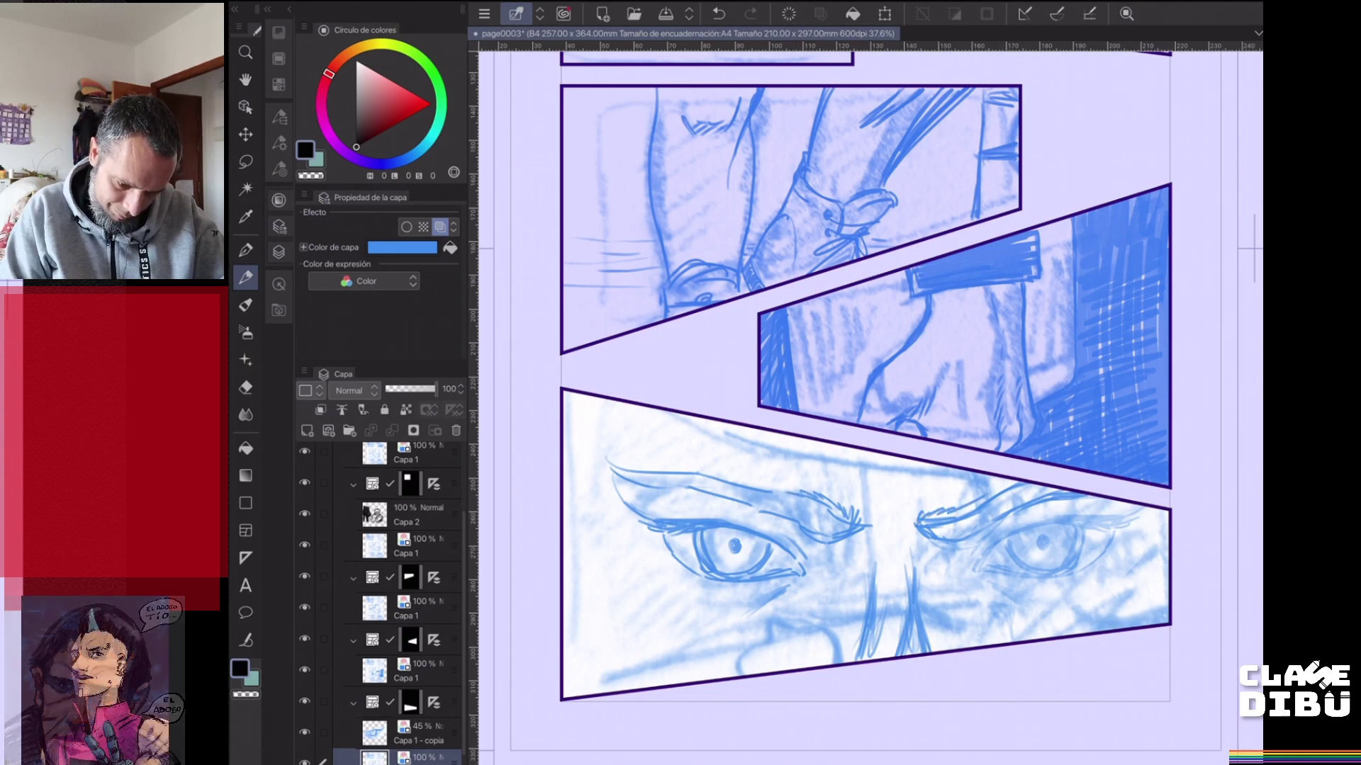
- Redraw the second eye's outline and lids over the faded copy and reinforce the first eye's iris and lid lines
drag(990, 547, 980, 559)
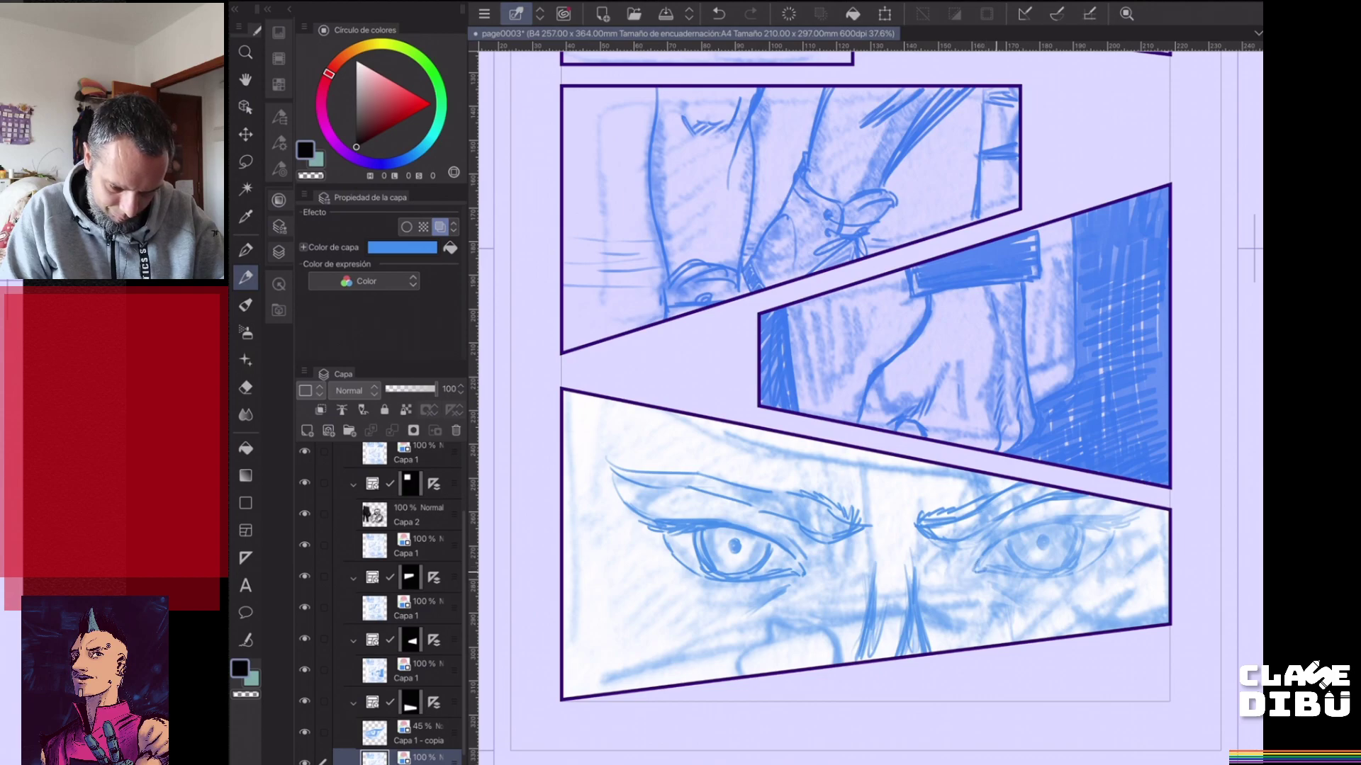
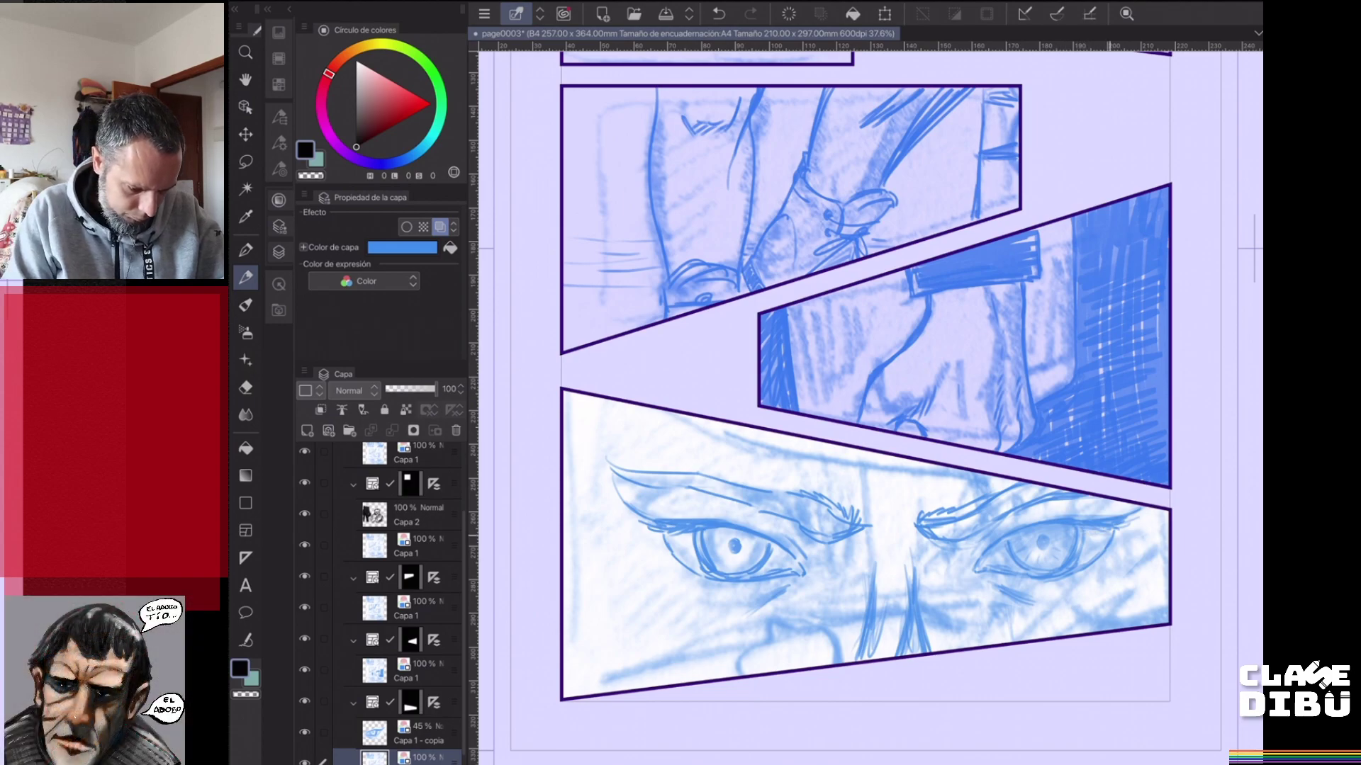
drag(705, 531, 799, 564)
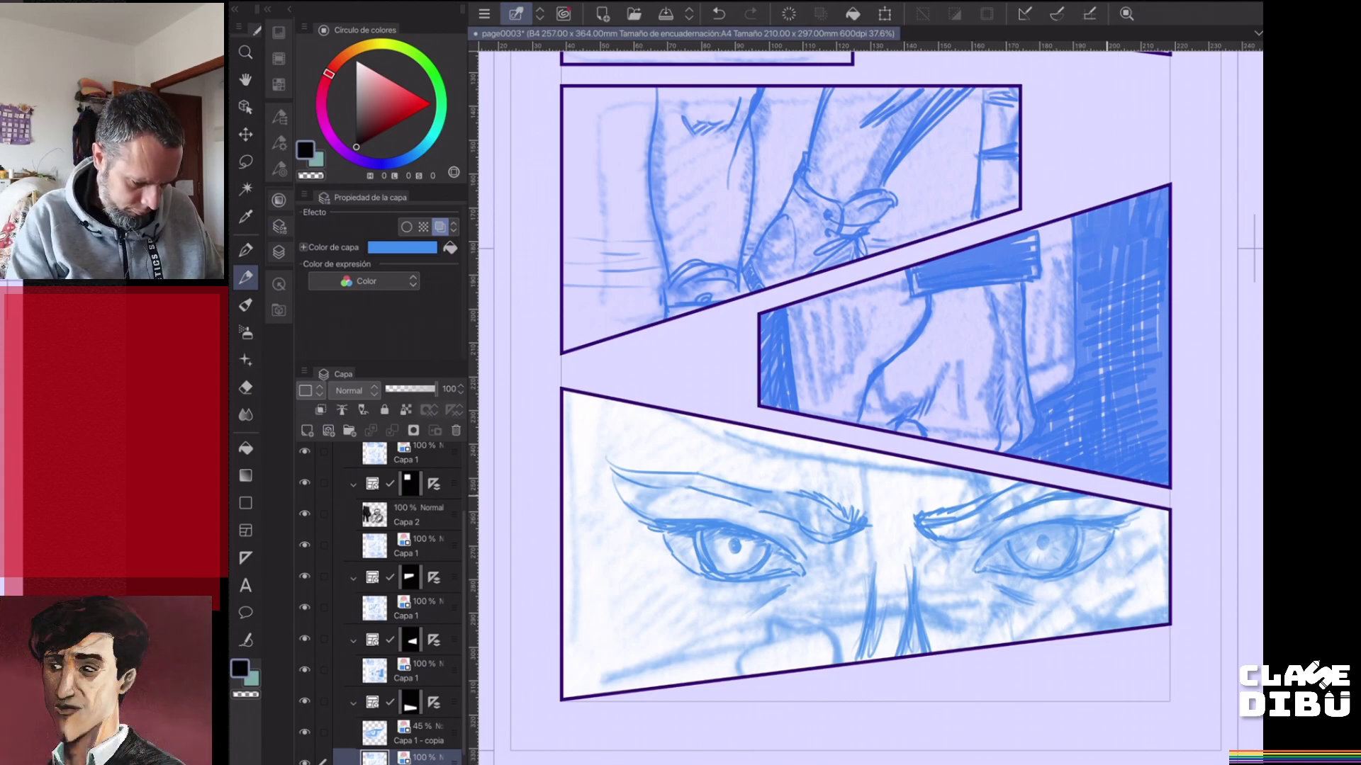
- Draw wavy contour lines in the last panel's upper left corner and down beside the second eye near its right border
mouse_move(636, 406)
mouse_down()
mouse_move(590, 417)
mouse_move(577, 476)
mouse_up()
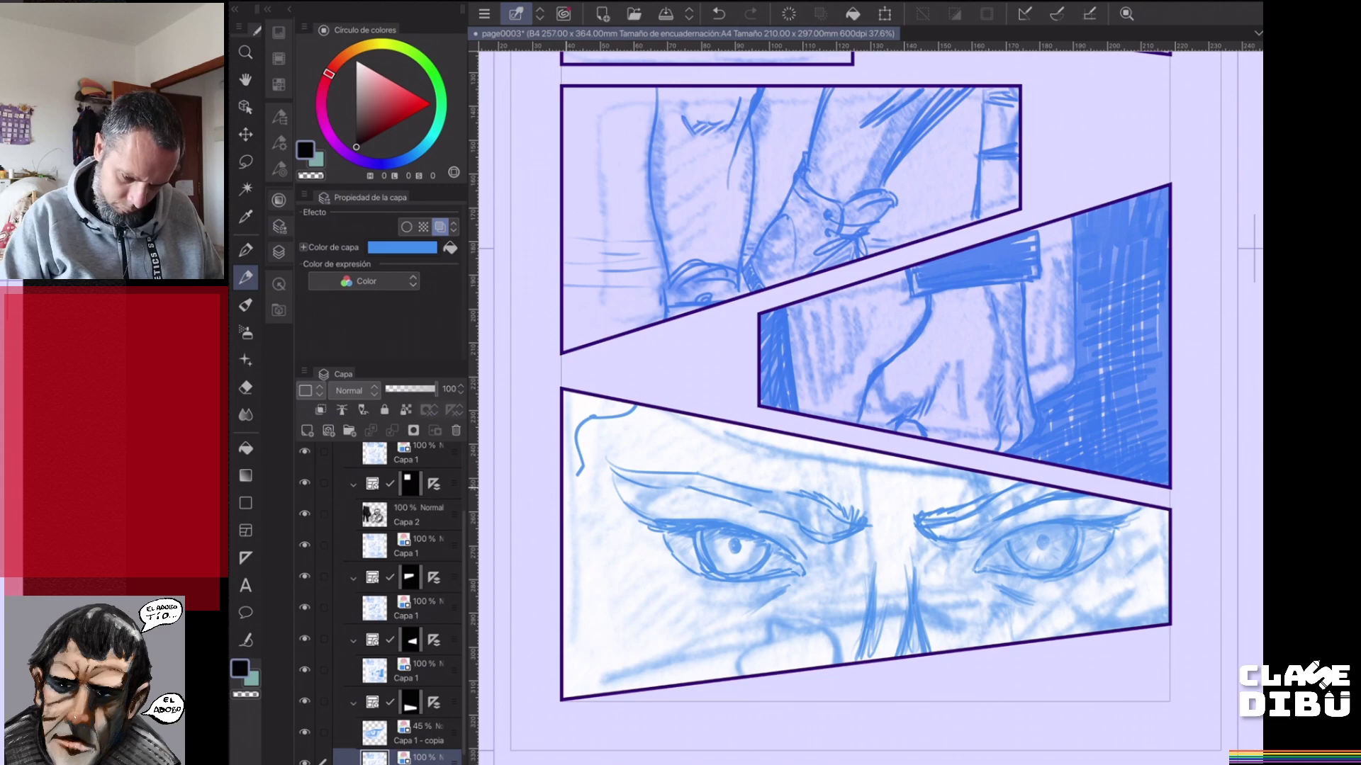
drag(575, 479, 563, 490)
mouse_move(1128, 504)
mouse_down()
mouse_move(1155, 551)
mouse_move(1140, 602)
mouse_up()
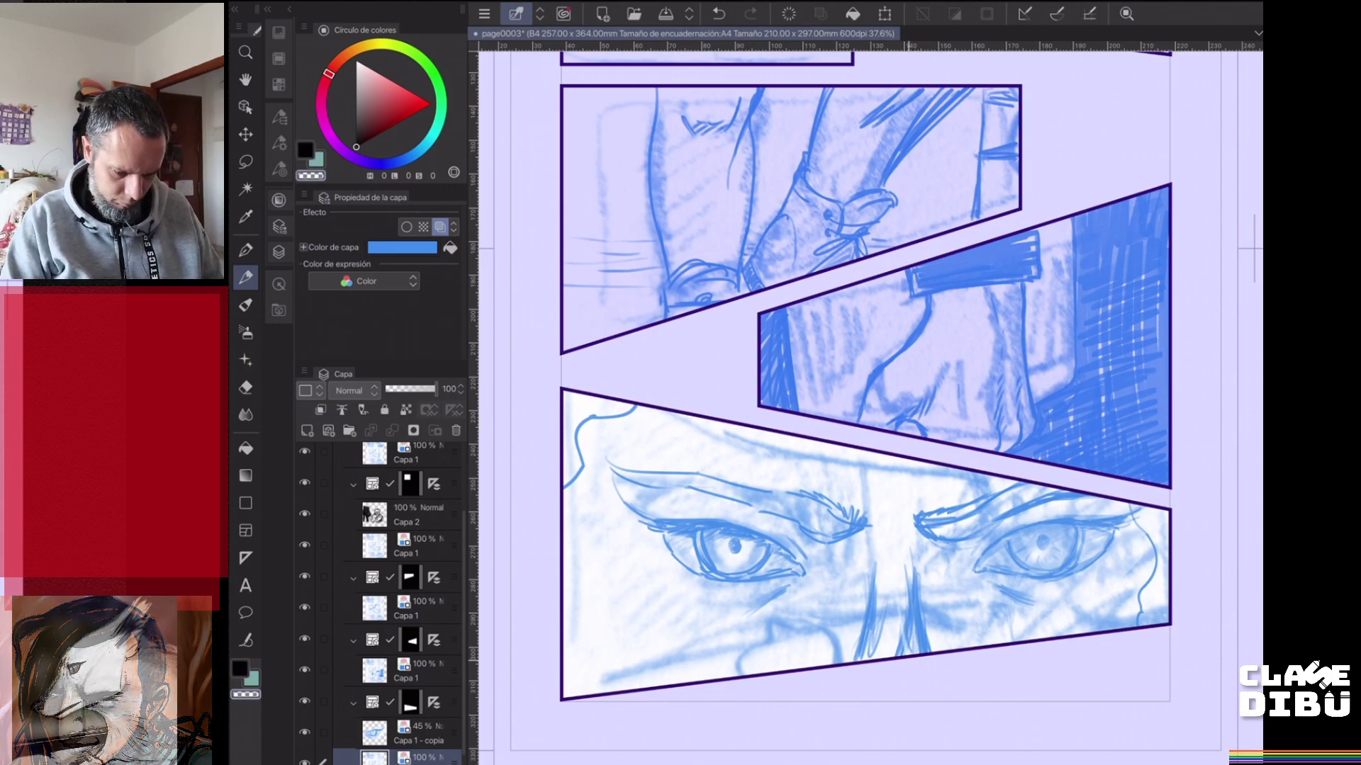
- Clear the shading inside the nose bridge with transparent colour and scratch light zigzag highlights beneath both eyes
mouse_move(910, 602)
mouse_down()
mouse_move(908, 657)
mouse_move(873, 649)
mouse_up()
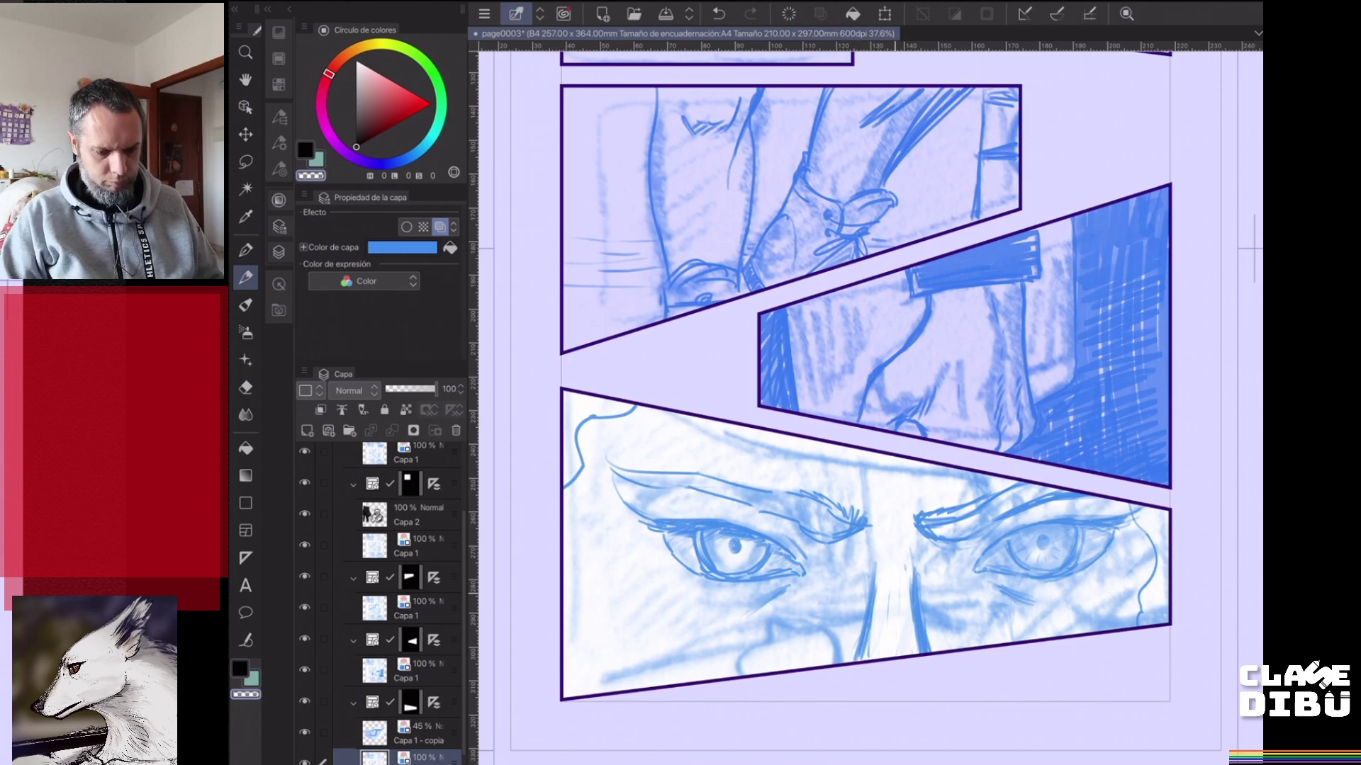
drag(815, 603, 847, 578)
drag(838, 625, 871, 571)
mouse_move(958, 591)
mouse_down()
mouse_move(968, 611)
mouse_move(1010, 622)
mouse_move(1117, 594)
mouse_up()
- Examine the last panel's eyes close up and in the context of the whole page
scroll(1092, 500, down, 2)
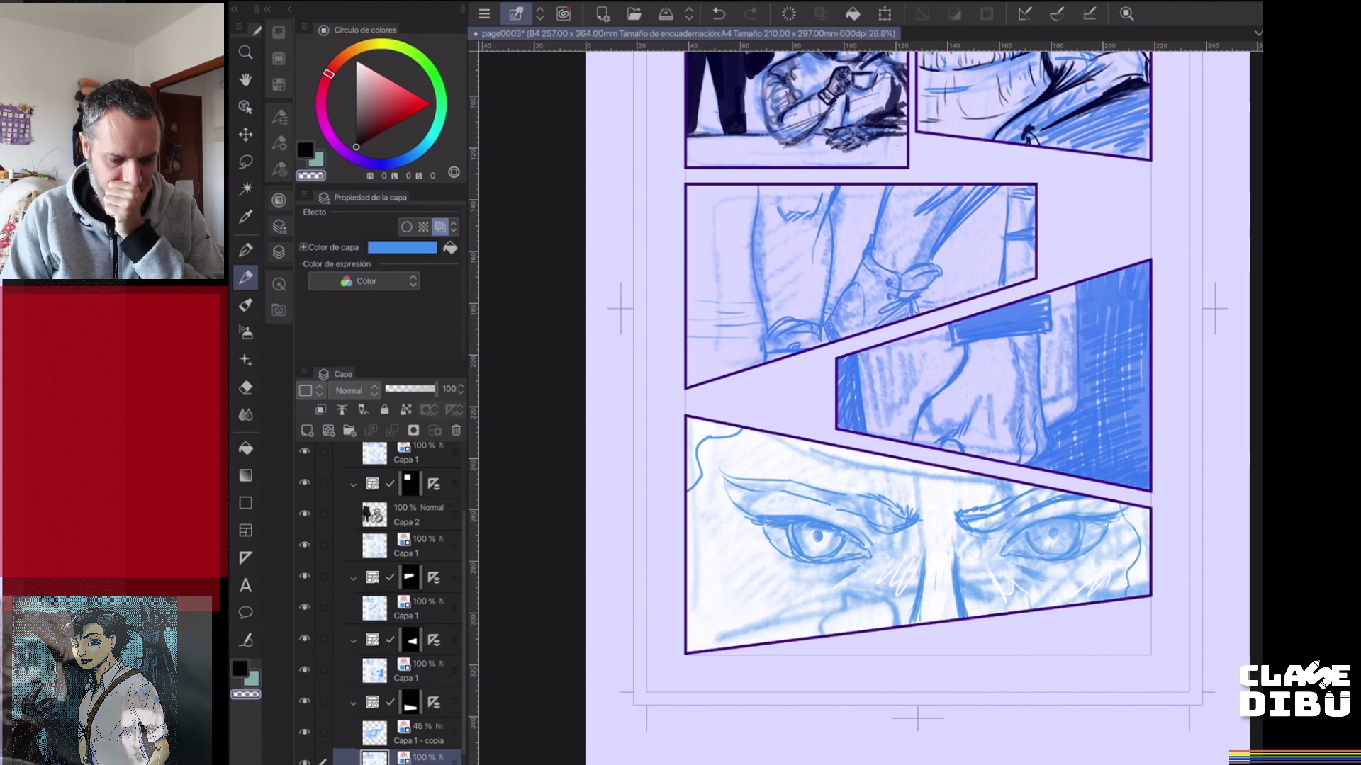
scroll(870, 407, down, 1)
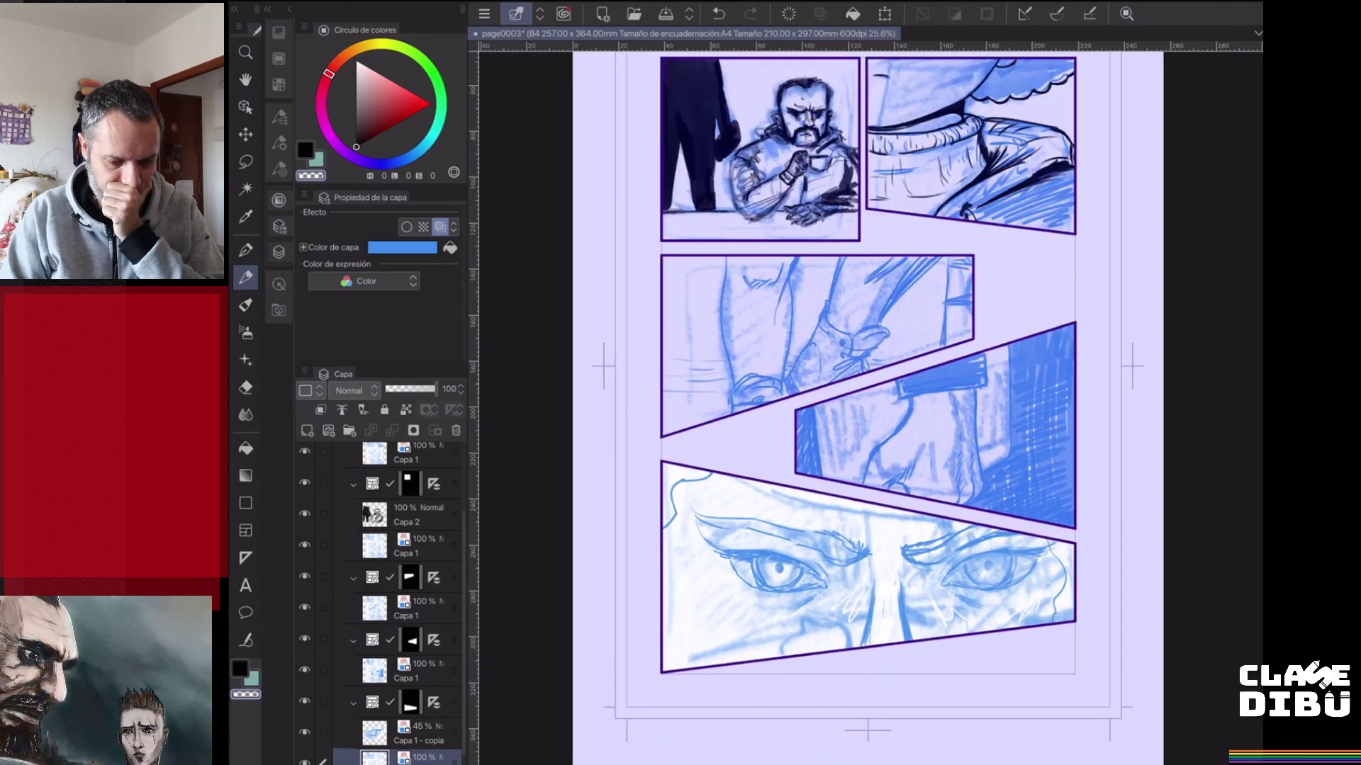
scroll(921, 595, up, 5)
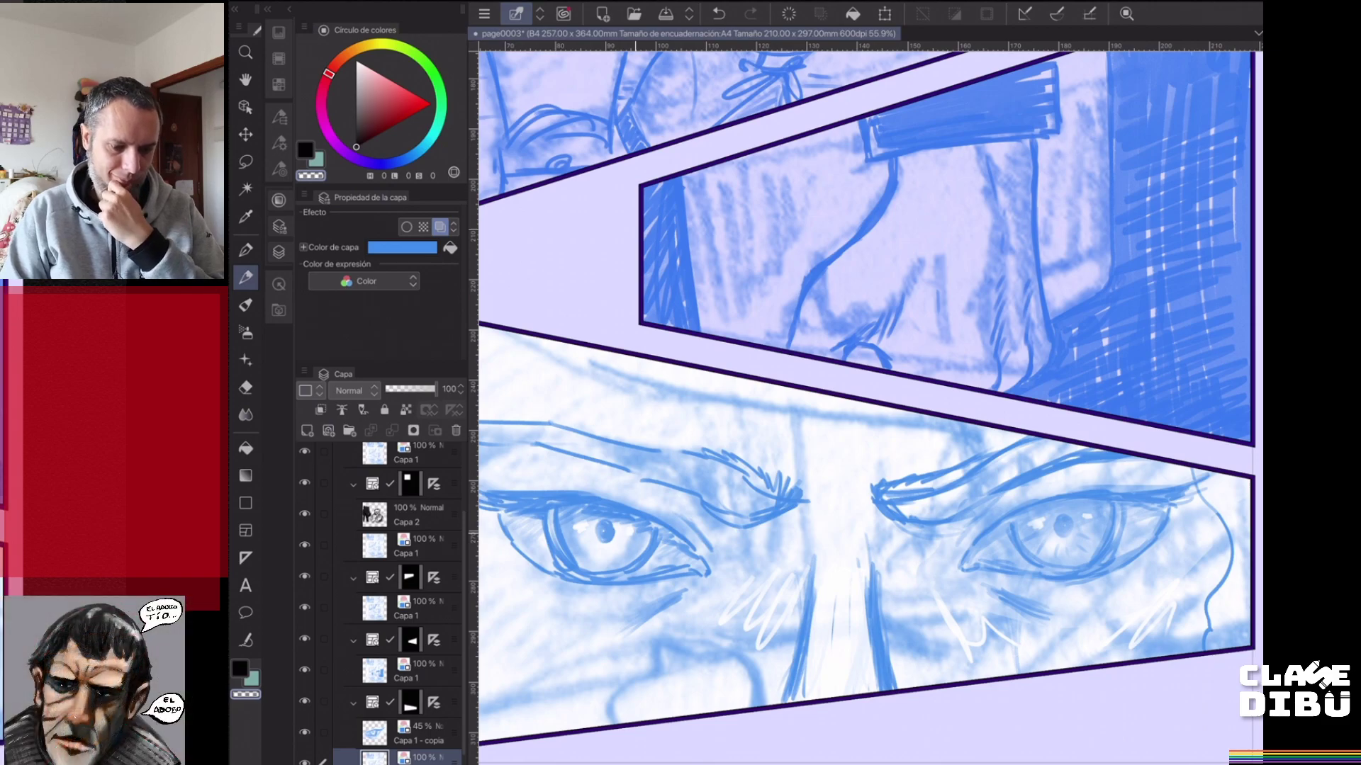
scroll(865, 396, down, 2)
scroll(939, 443, down, 1)
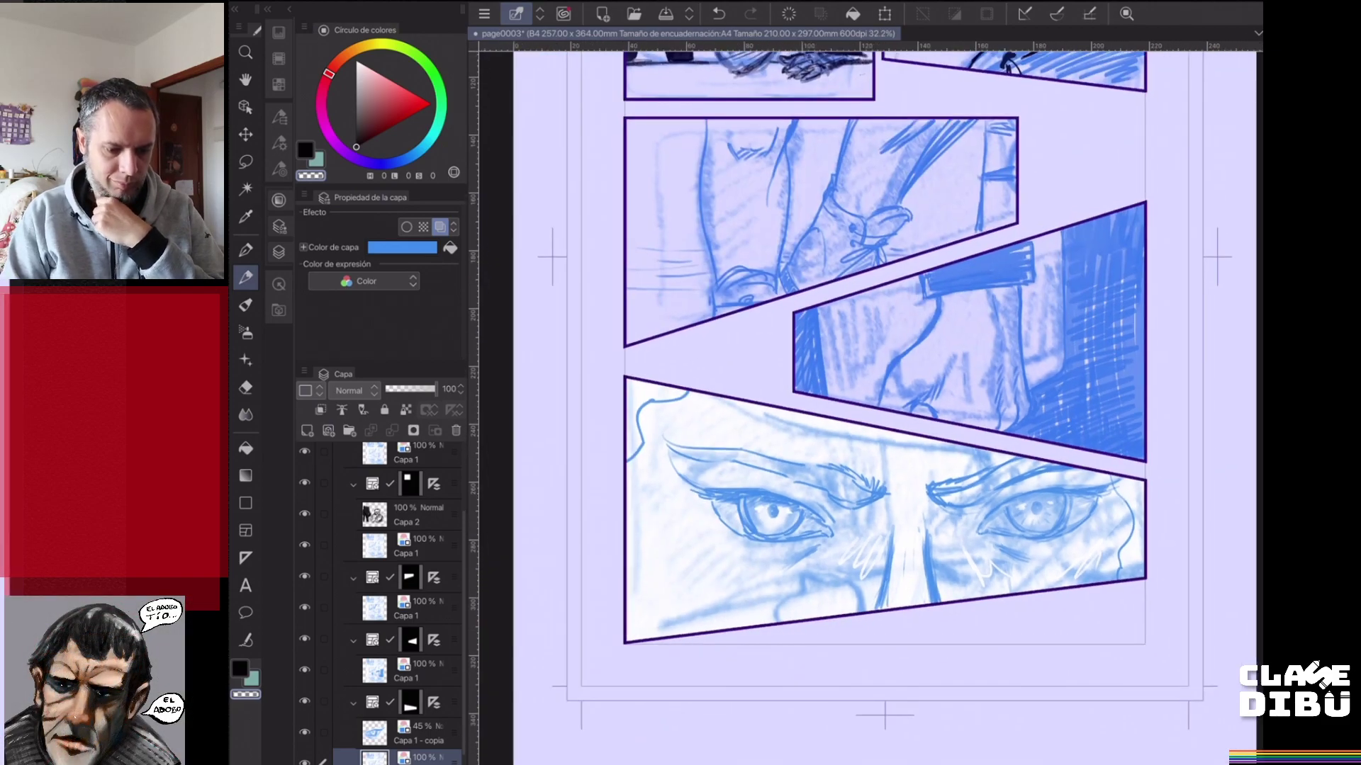
scroll(1167, 596, up, 2)
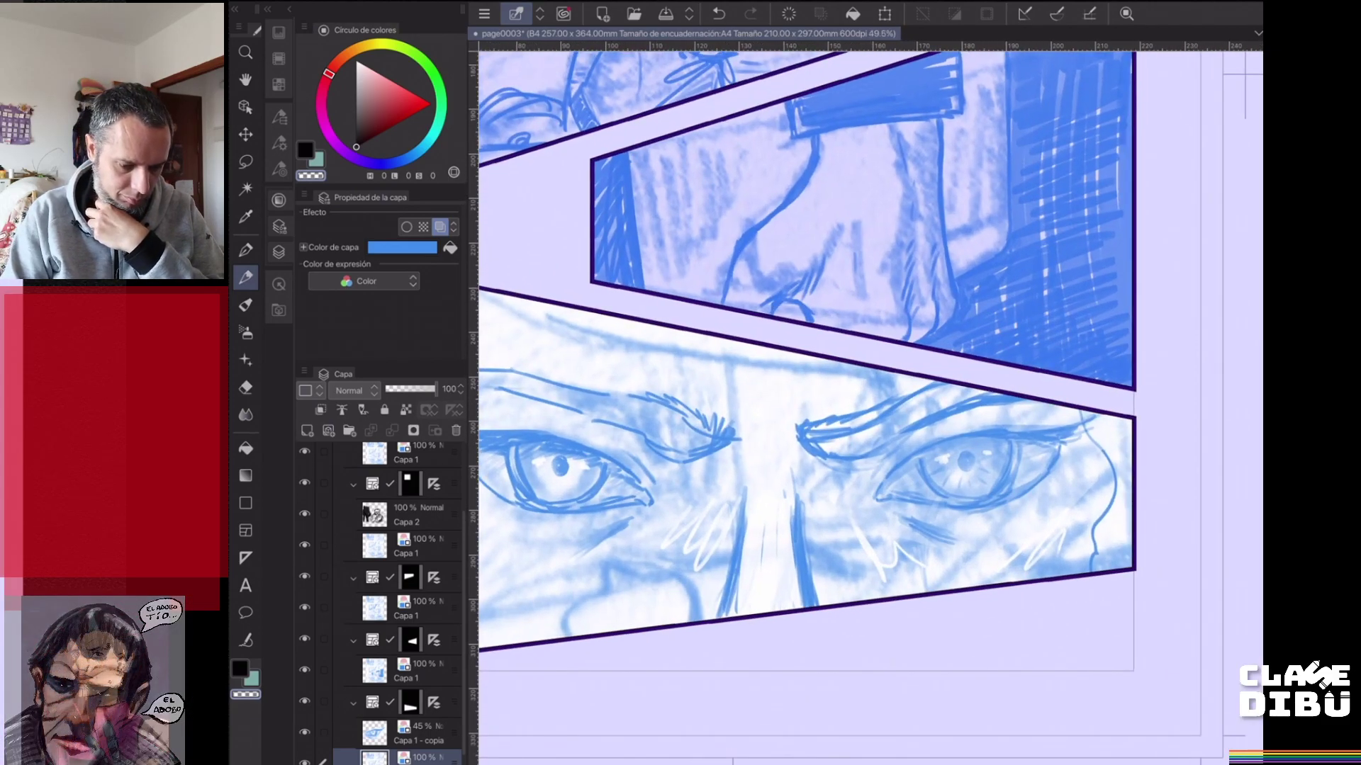
scroll(804, 205, up, 1)
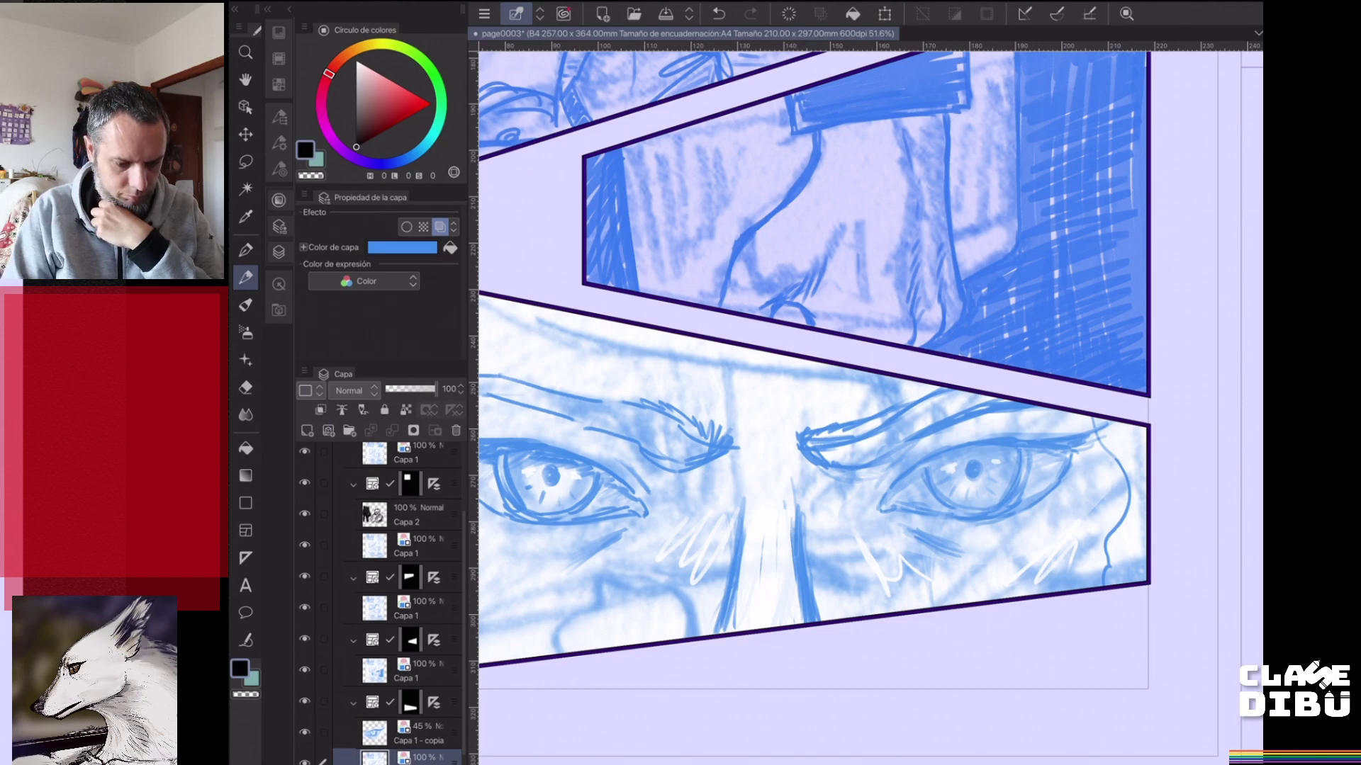
- Fill both eyebrows in the last panel with dense, solid pencil strokes
scroll(870, 453, down, 2)
mouse_move(941, 453)
mouse_down()
mouse_move(1048, 402)
mouse_move(1071, 405)
mouse_move(1063, 415)
mouse_up()
drag(915, 446, 943, 458)
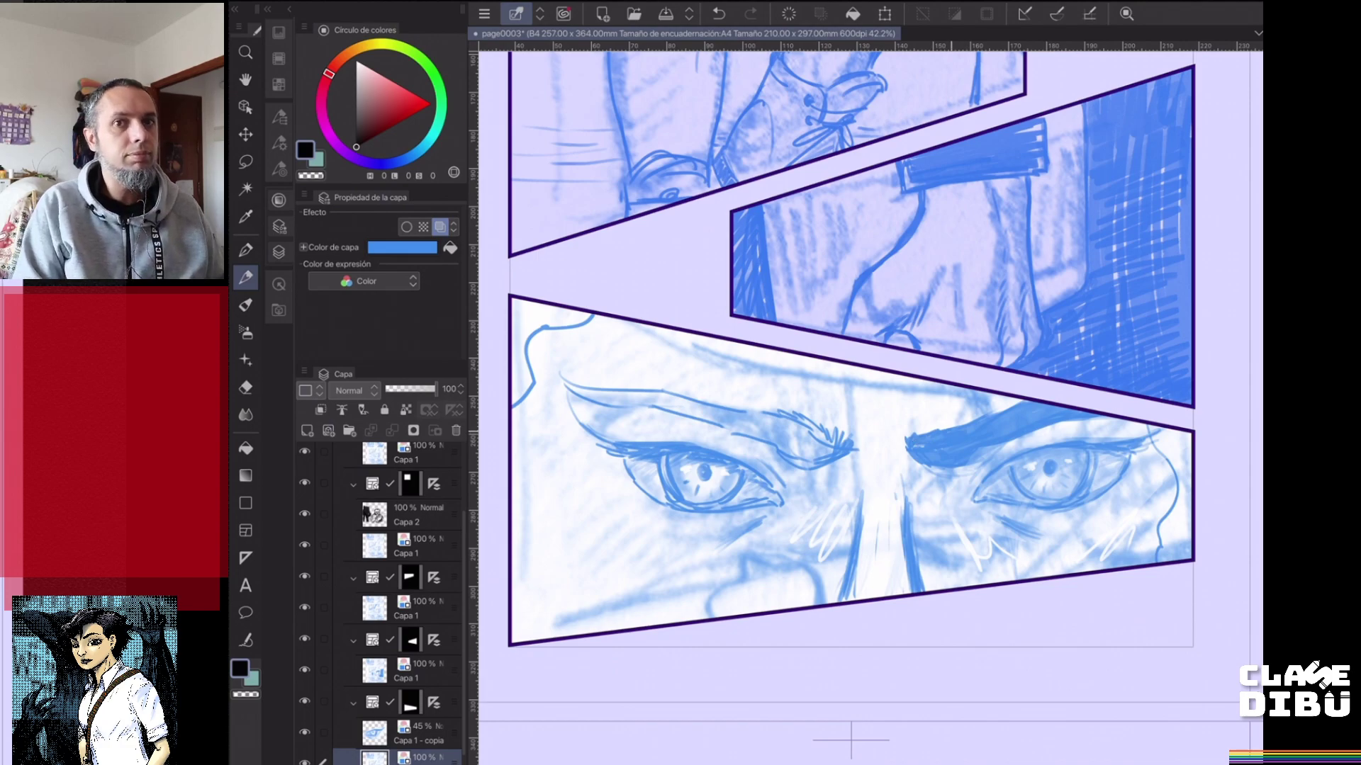
mouse_move(591, 392)
mouse_down()
mouse_move(724, 419)
mouse_move(800, 412)
mouse_up()
mouse_move(722, 439)
mouse_down()
mouse_move(812, 423)
mouse_move(796, 435)
mouse_move(816, 462)
mouse_move(800, 439)
mouse_up()
mouse_move(802, 443)
mouse_down()
mouse_move(781, 433)
mouse_move(837, 444)
mouse_up()
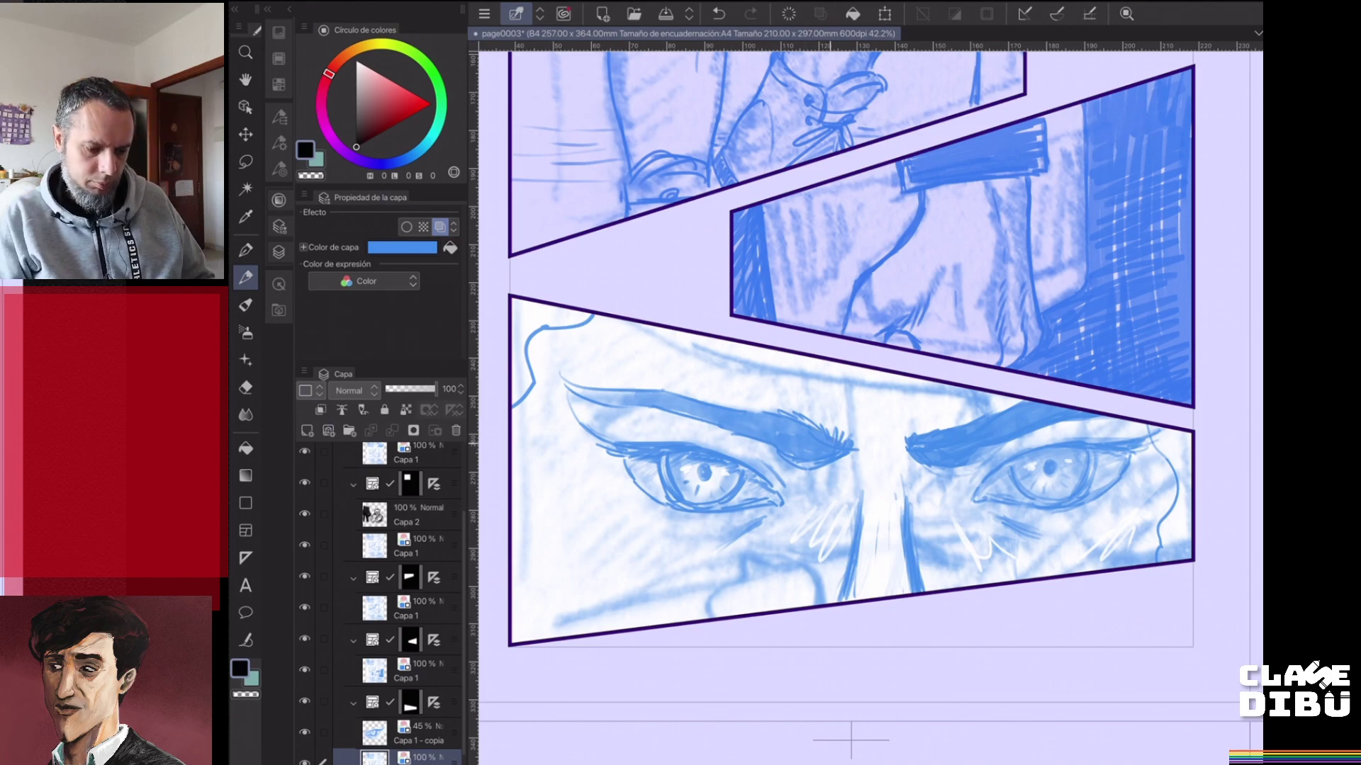
- Turn on the blue layer colour for the first panel's Capa 2 drawing layer
scroll(864, 453, down, 4)
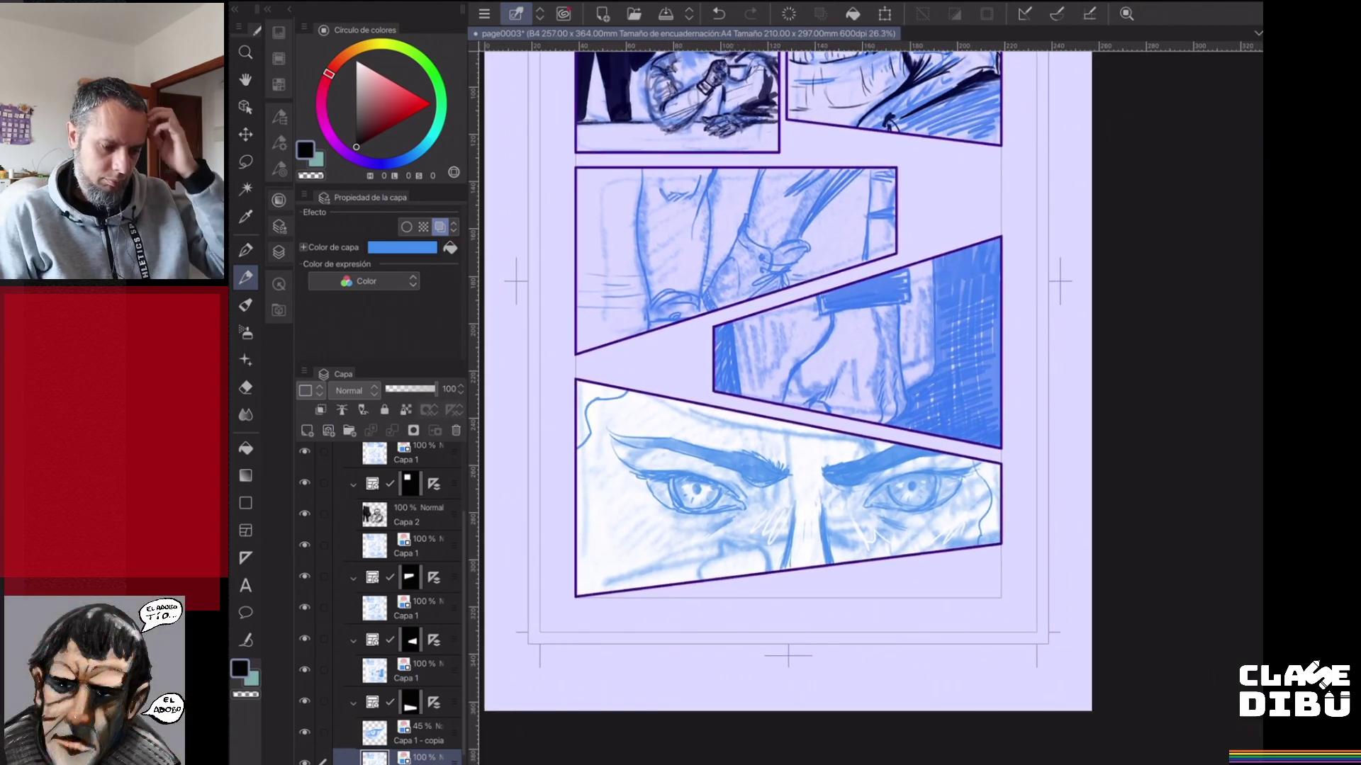
scroll(787, 383, down, 3)
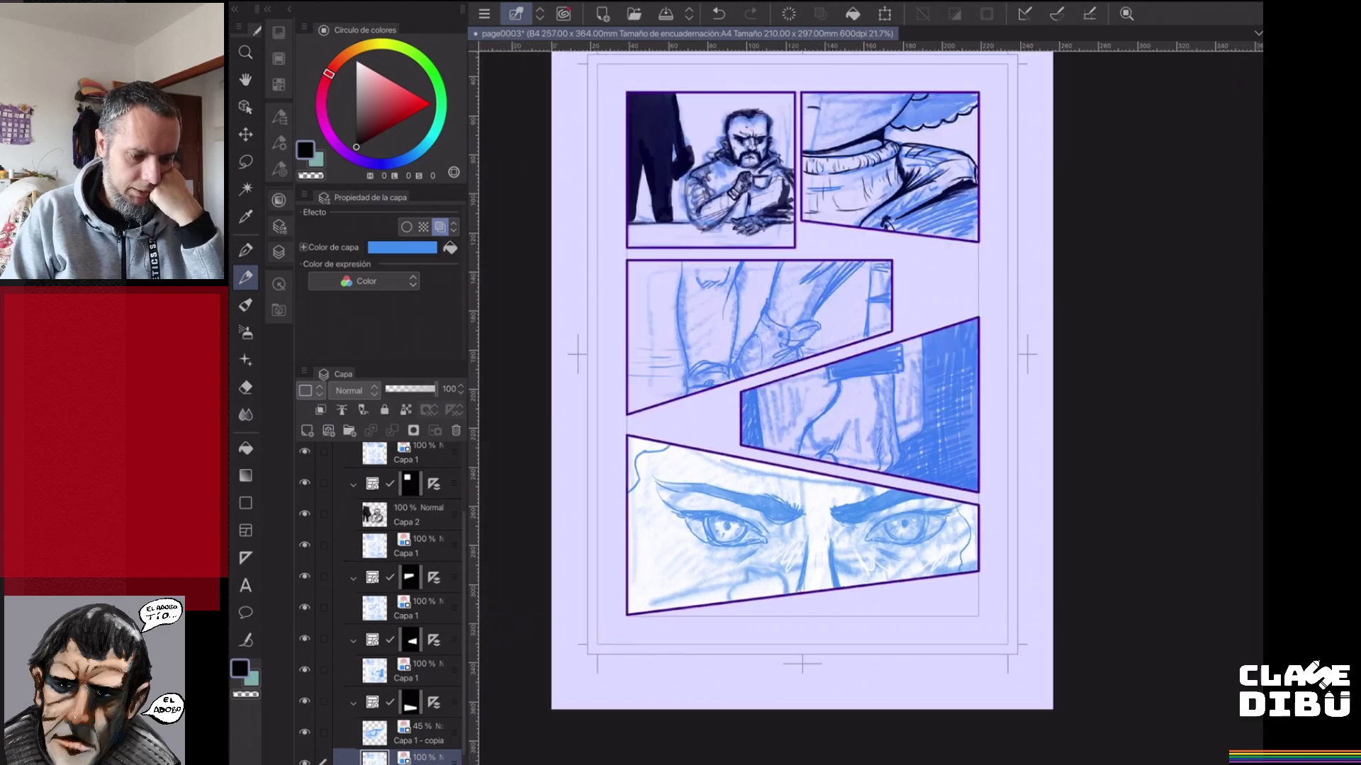
scroll(786, 383, up, 2)
scroll(786, 383, down, 1)
scroll(716, 383, up, 1)
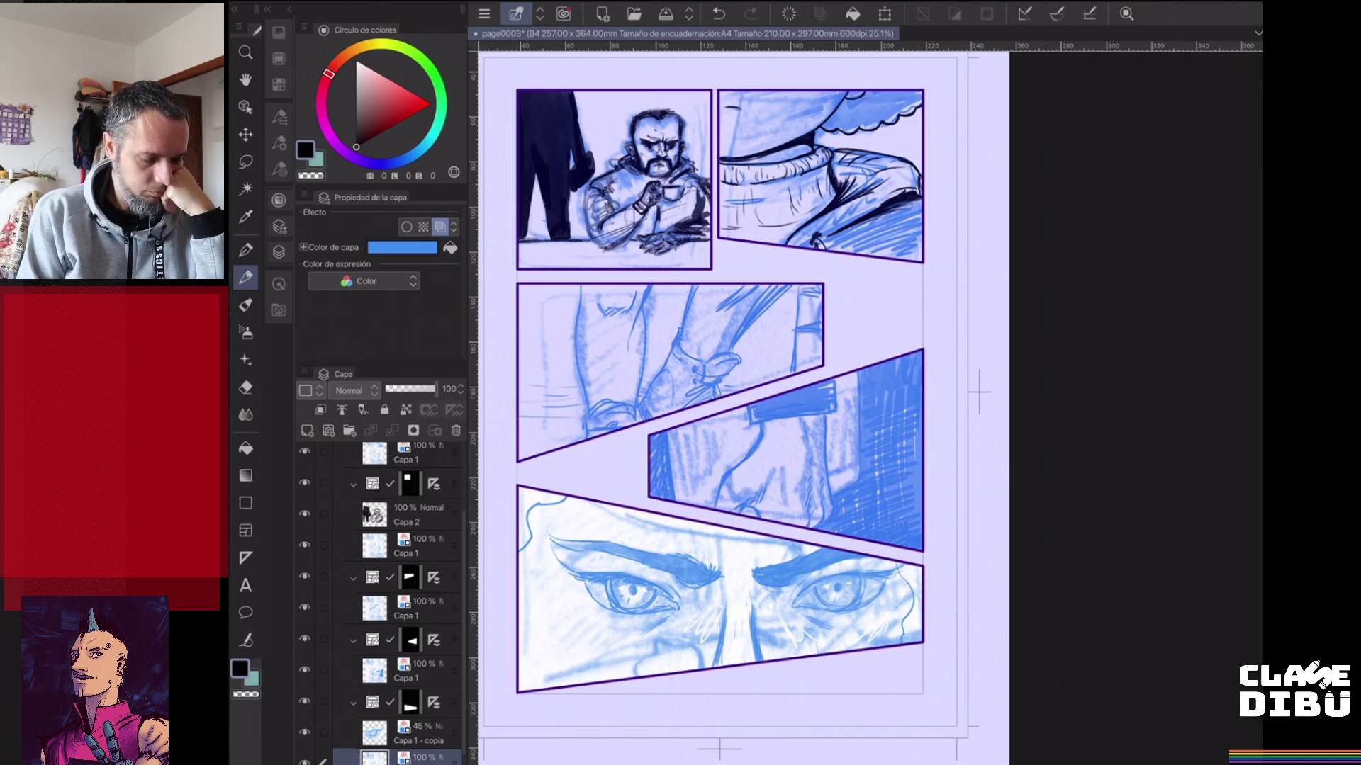
click(418, 515)
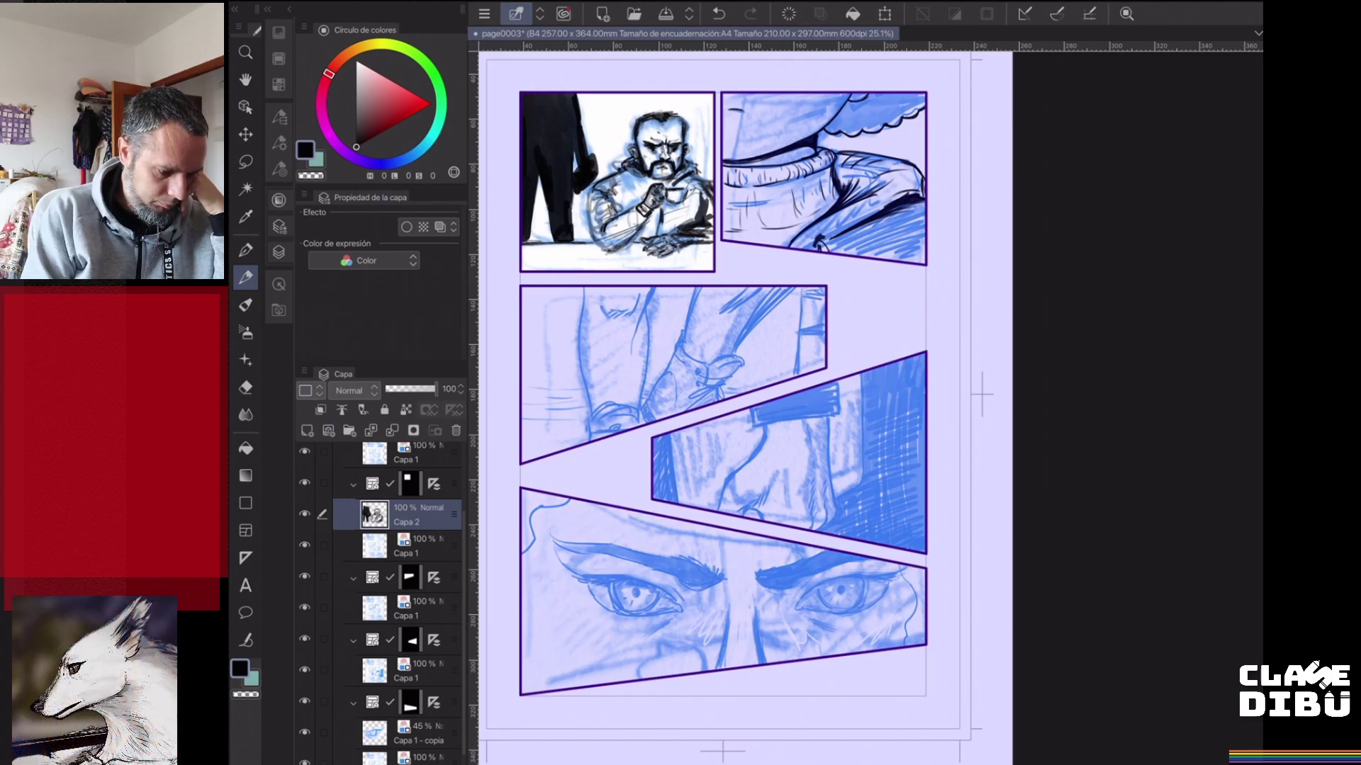
click(440, 226)
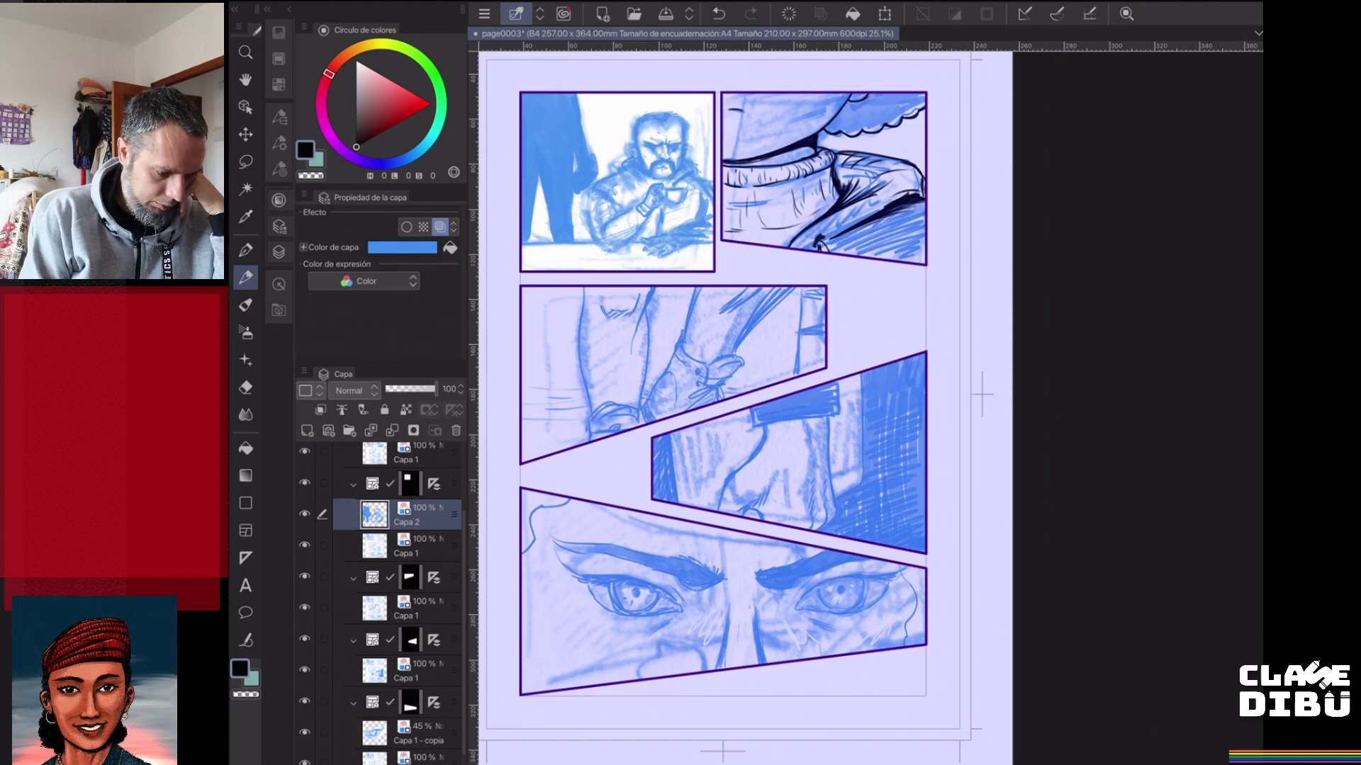
- Apply the blue layer colour to the Capa 3 line layer in the upper right panel
click(408, 456)
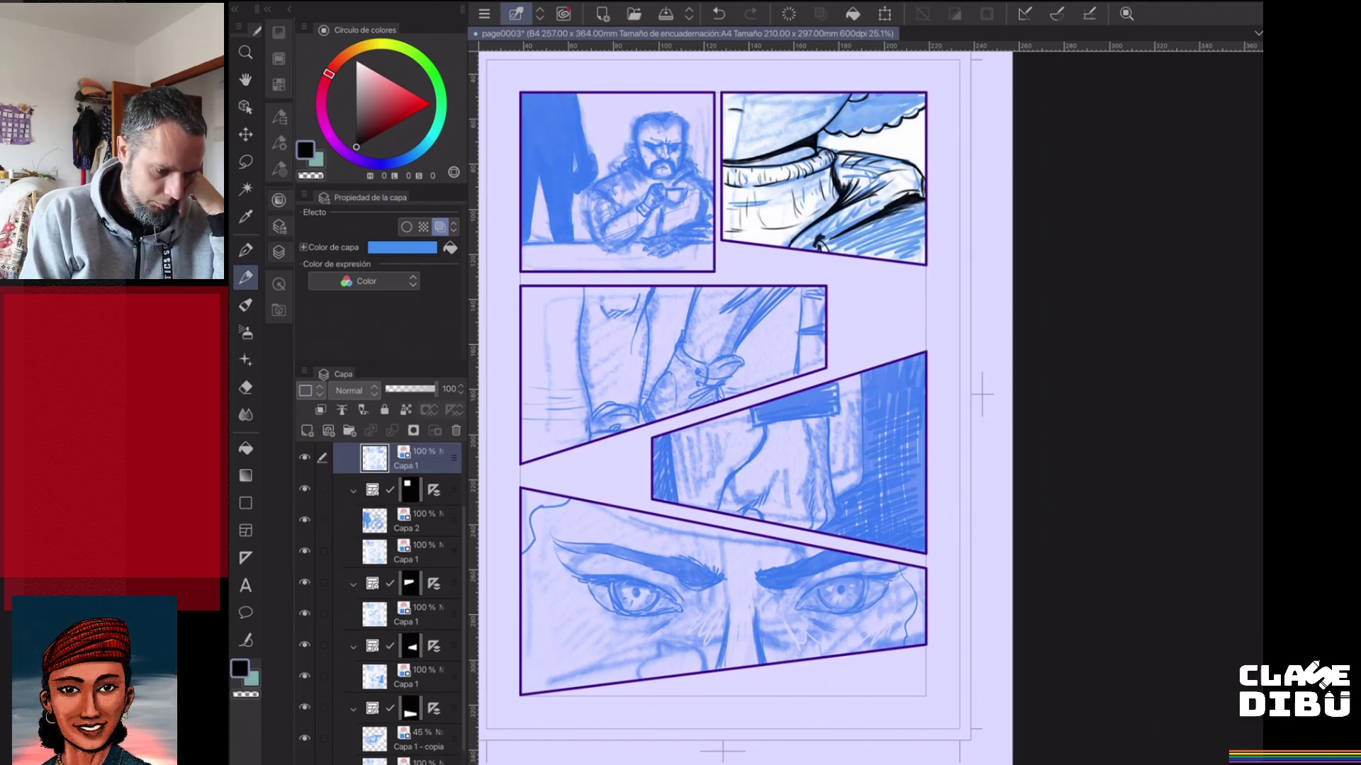
drag(465, 547, 452, 528)
scroll(390, 602, up, 2)
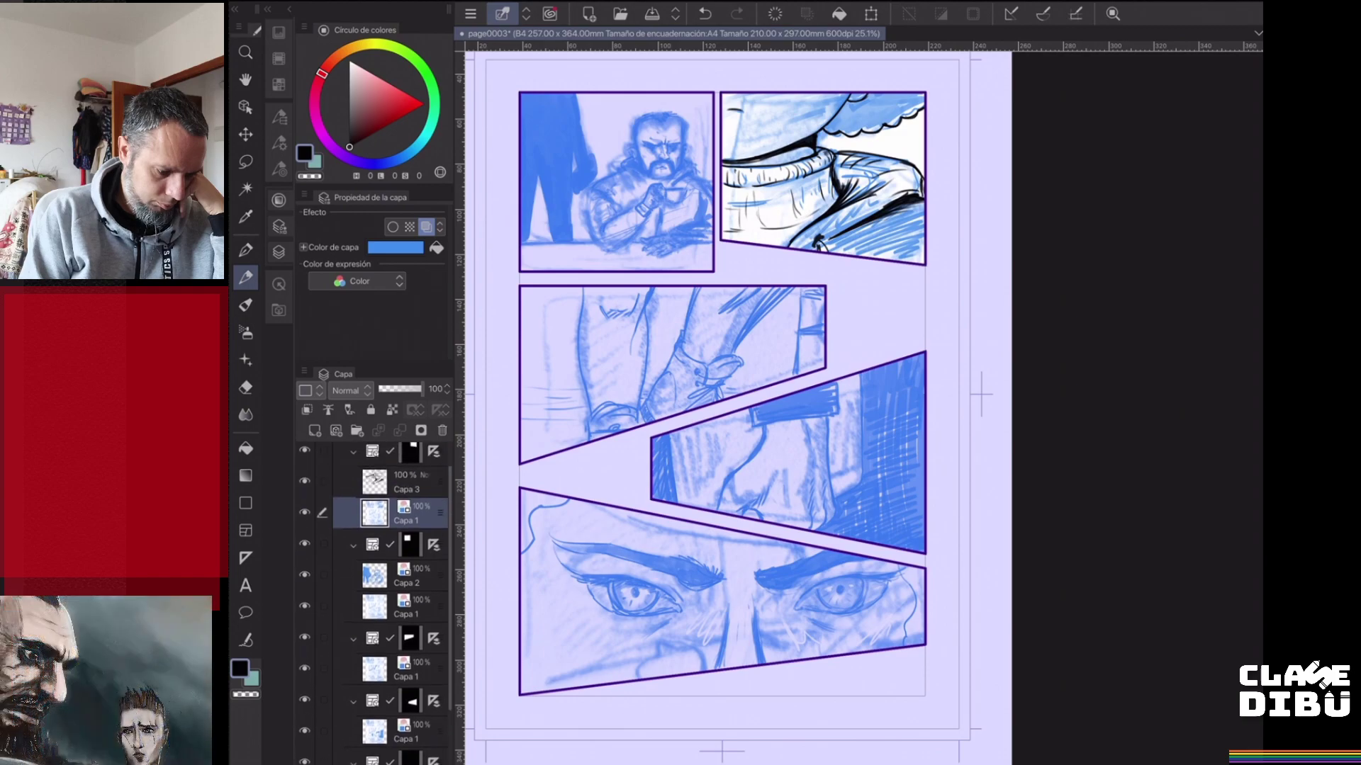
scroll(372, 602, up, 1)
click(404, 495)
click(426, 227)
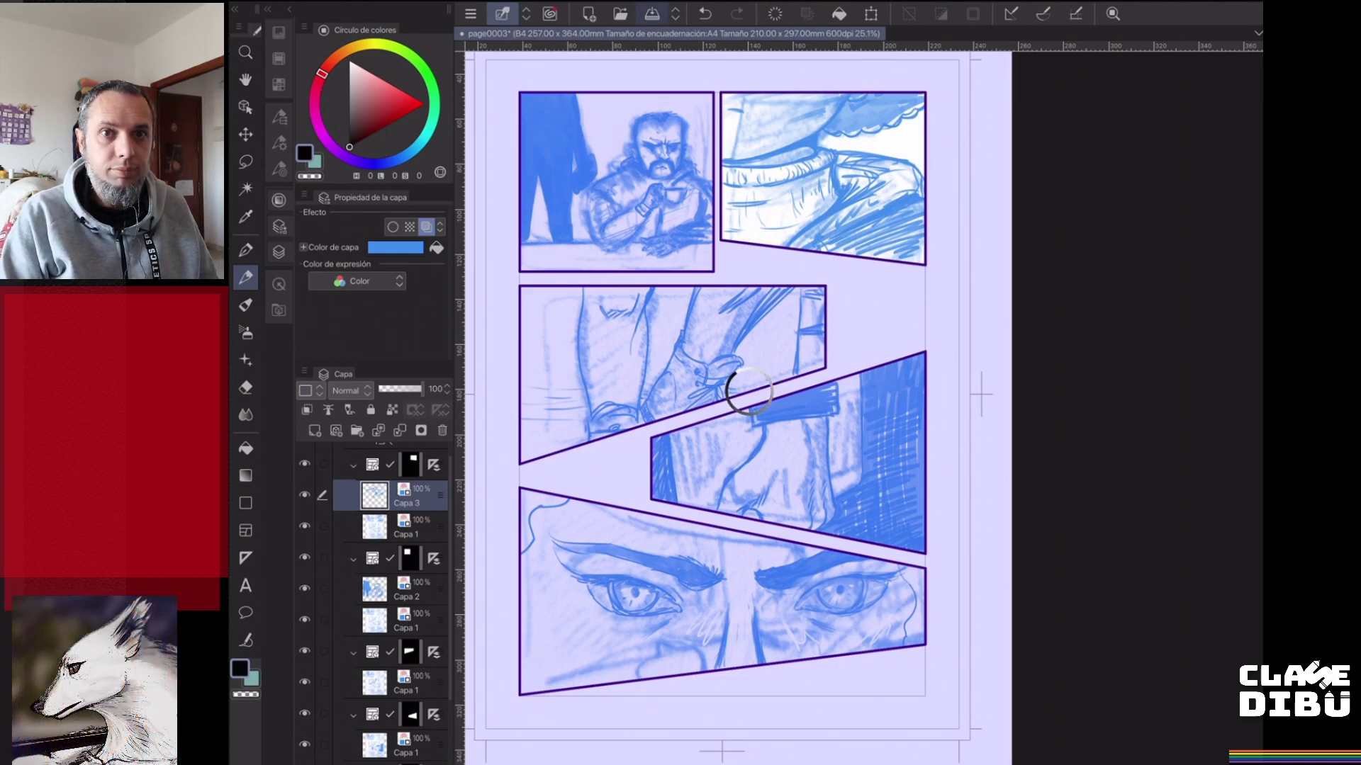
- Save the current page and open page0004.clip from the Cómic Mara folder inside Mis Cómics
key(ctrl+s)
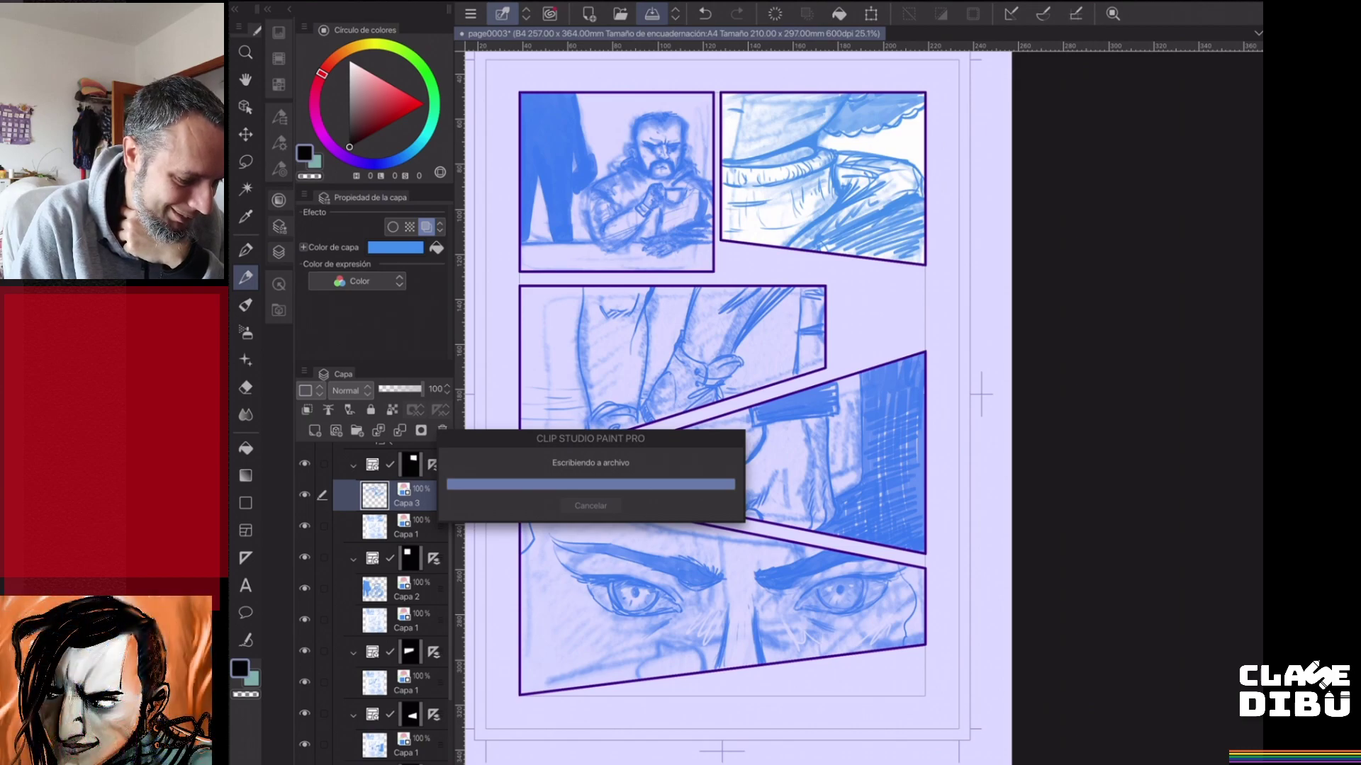
key(ctrl+o)
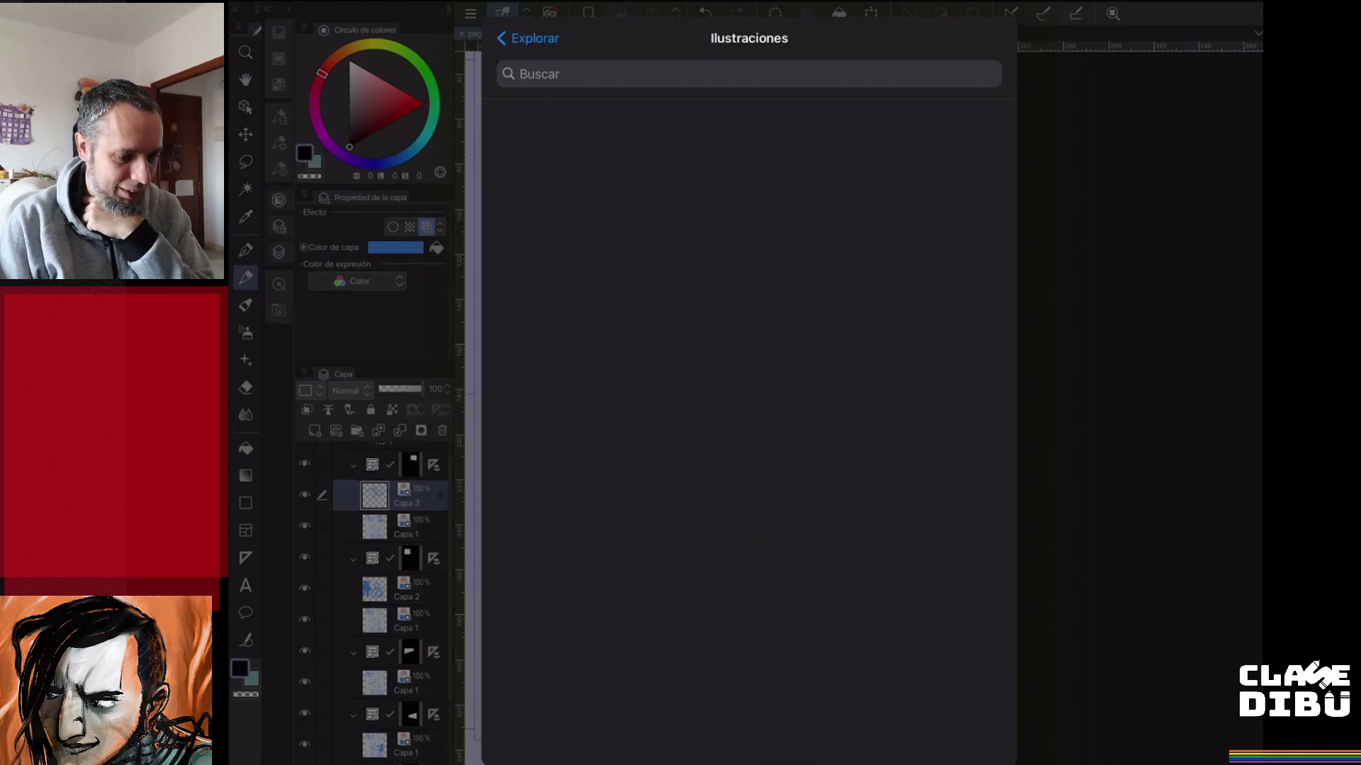
click(528, 39)
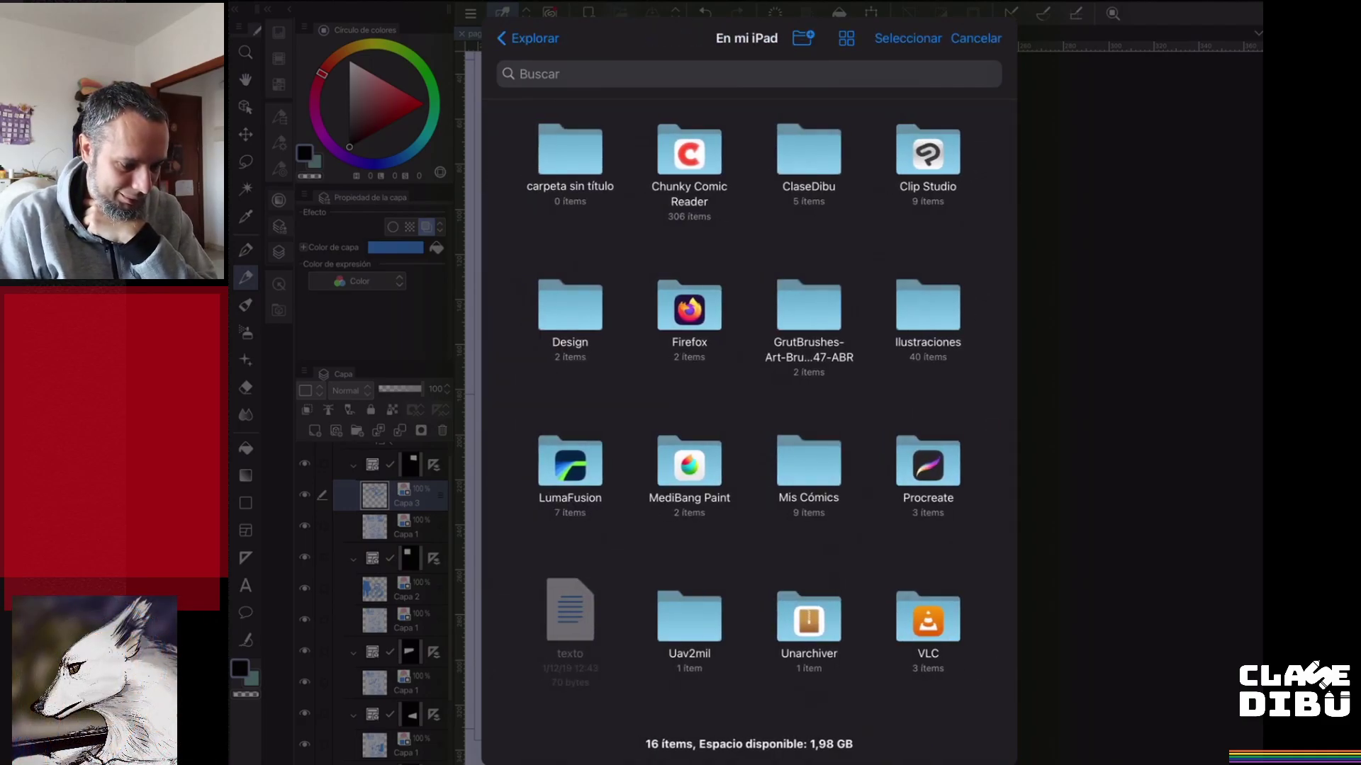
click(808, 462)
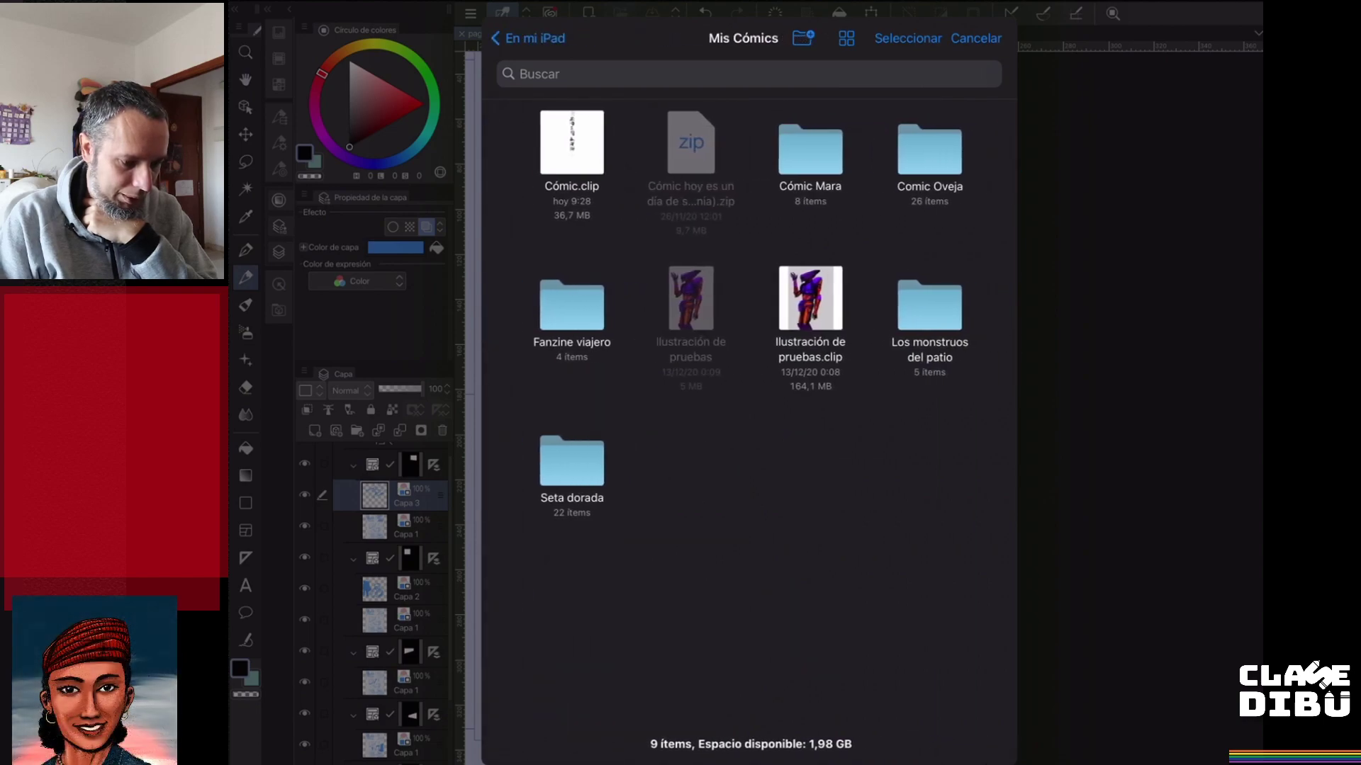
click(809, 150)
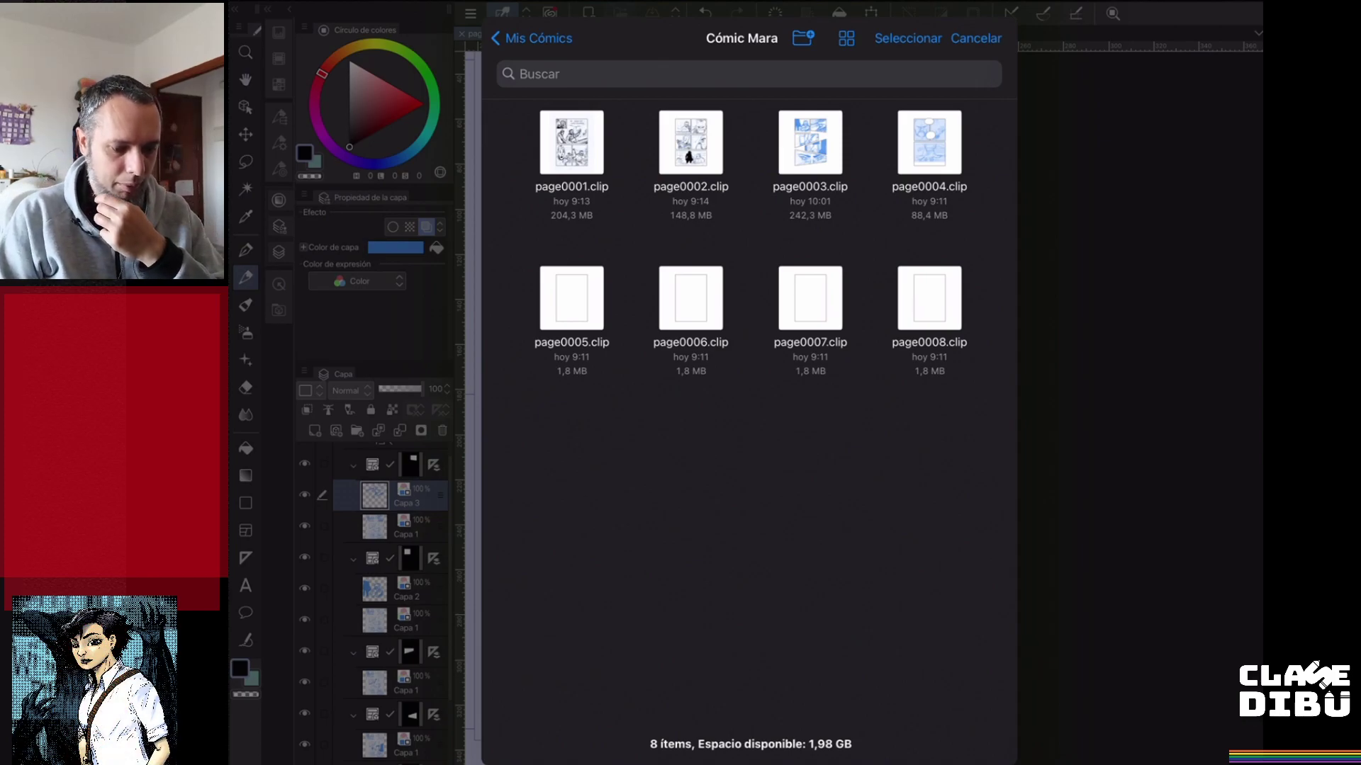
click(929, 143)
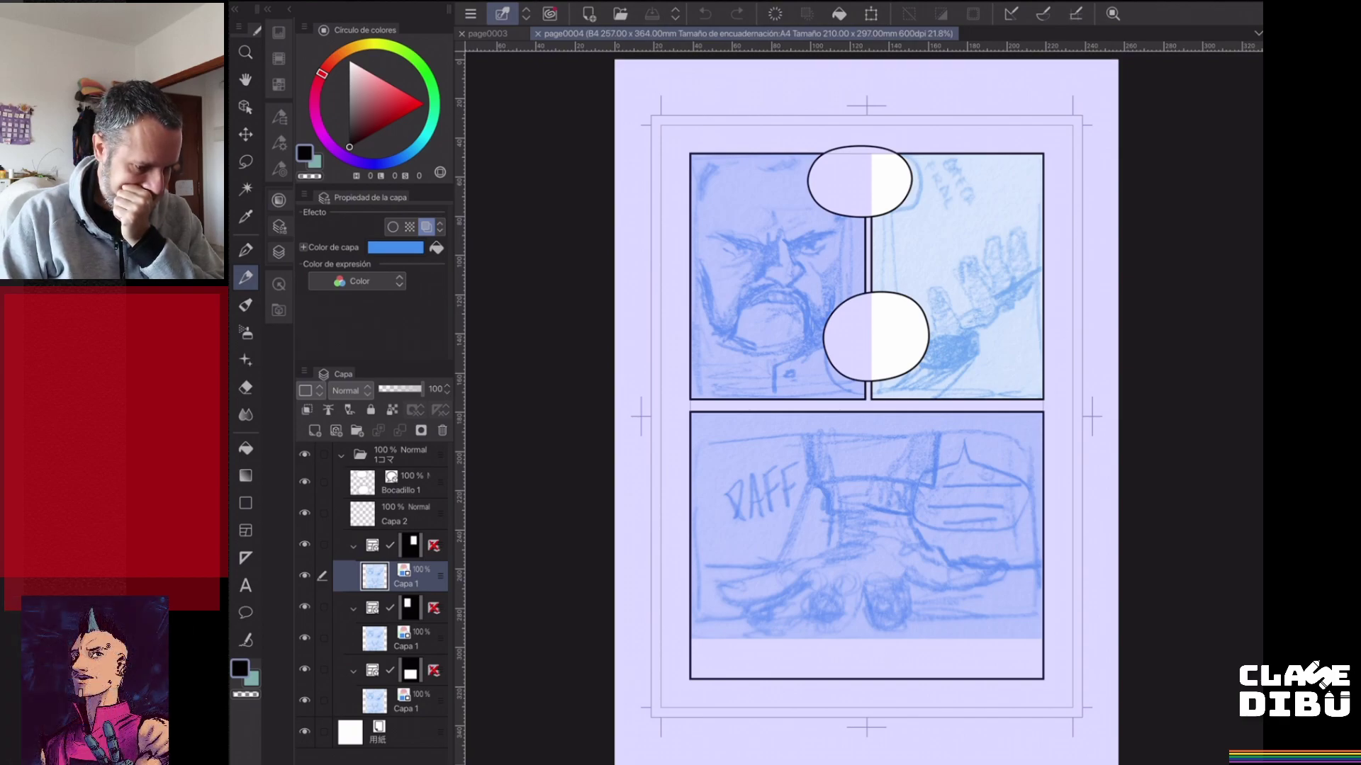
- Redraw the nose and the right-hand eyebrow and eye of the angry man on the first panel's Capa 1 layer
click(407, 639)
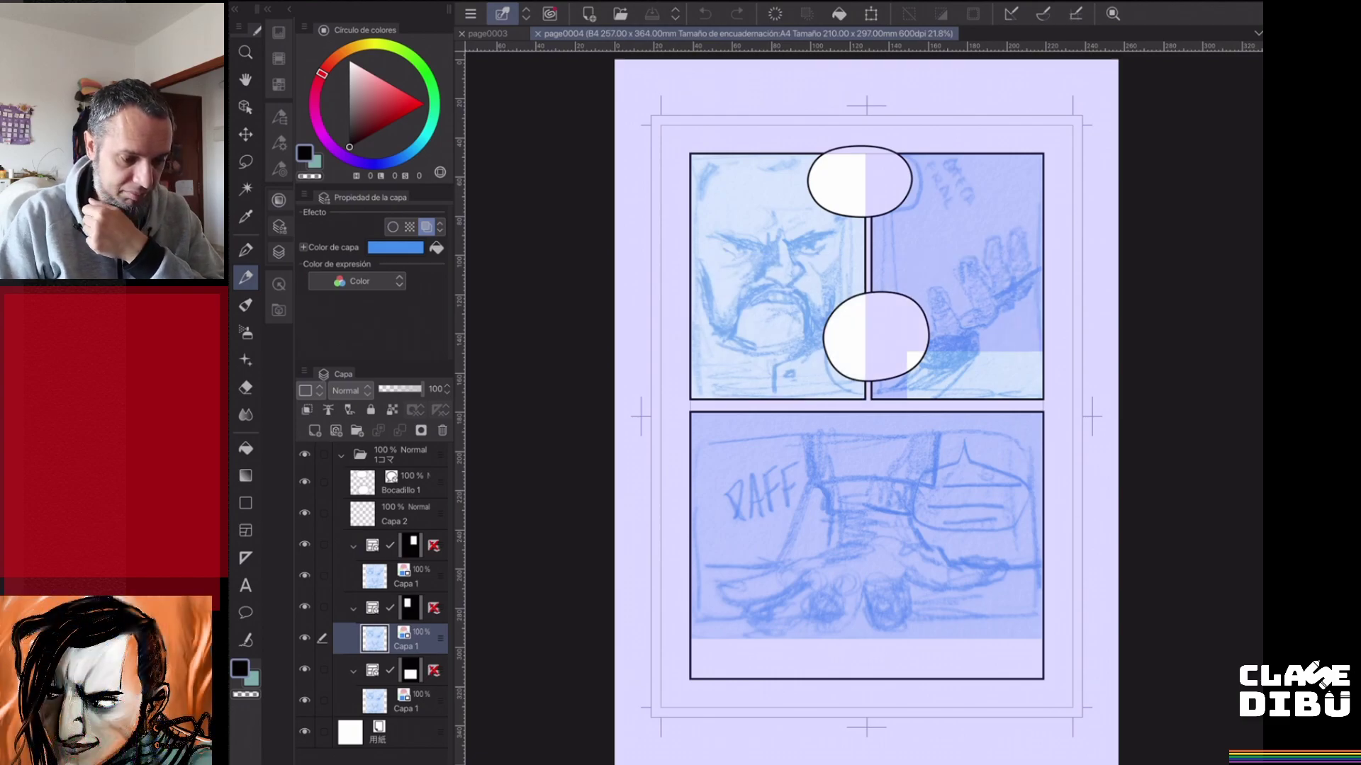
scroll(839, 296, up, 1)
scroll(600, 135, up, 3)
scroll(921, 437, up, 1)
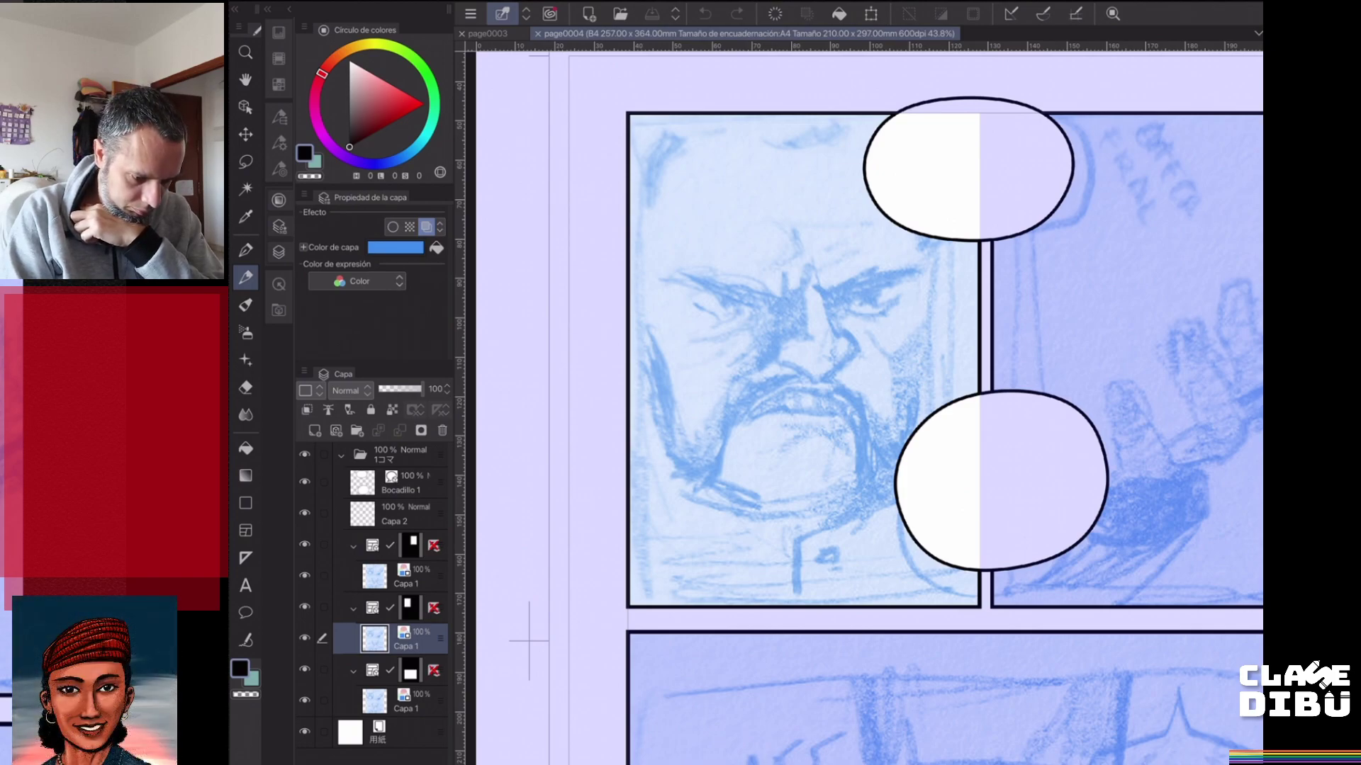
scroll(869, 326, up, 1)
mouse_move(819, 282)
mouse_down()
mouse_move(826, 295)
mouse_move(906, 276)
mouse_up()
drag(840, 307, 876, 294)
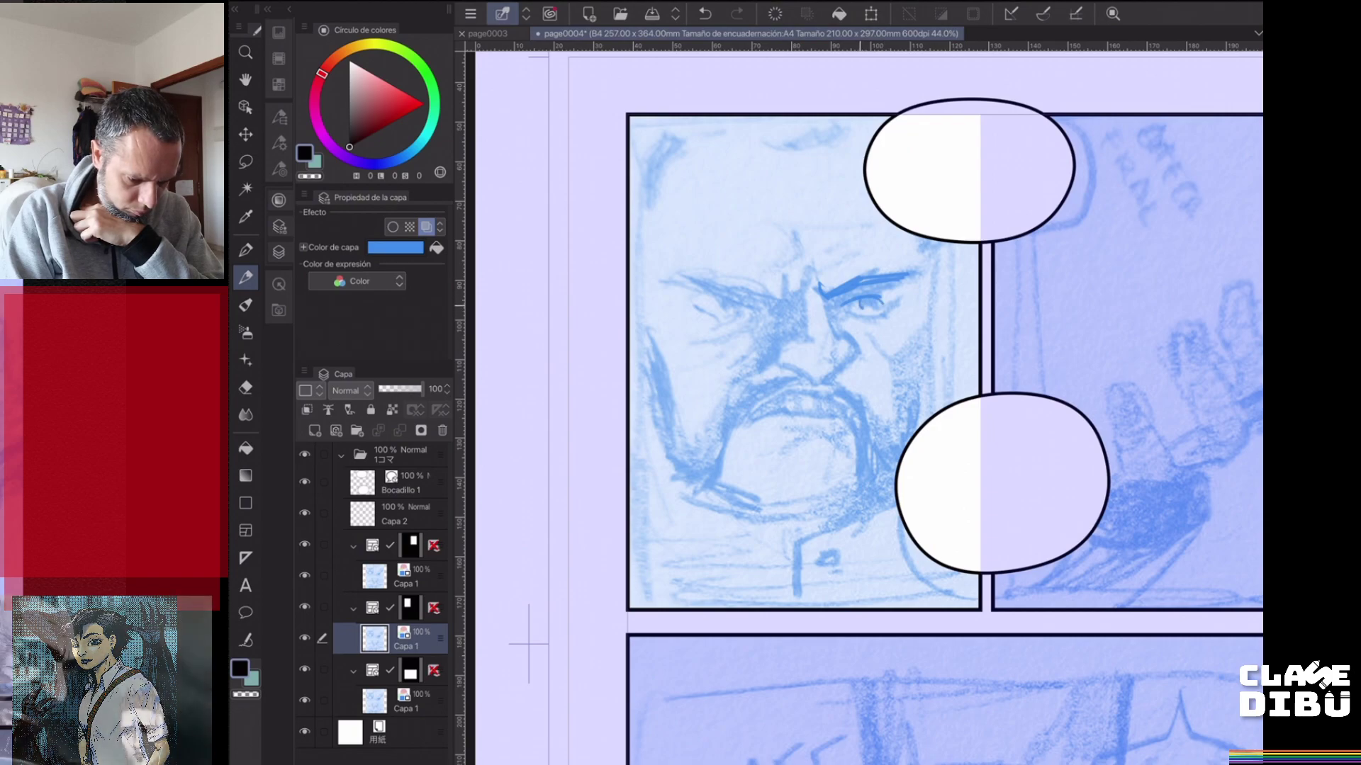
mouse_move(850, 312)
mouse_down()
mouse_move(905, 301)
mouse_move(801, 322)
mouse_move(782, 362)
mouse_move(844, 343)
mouse_move(828, 373)
mouse_up()
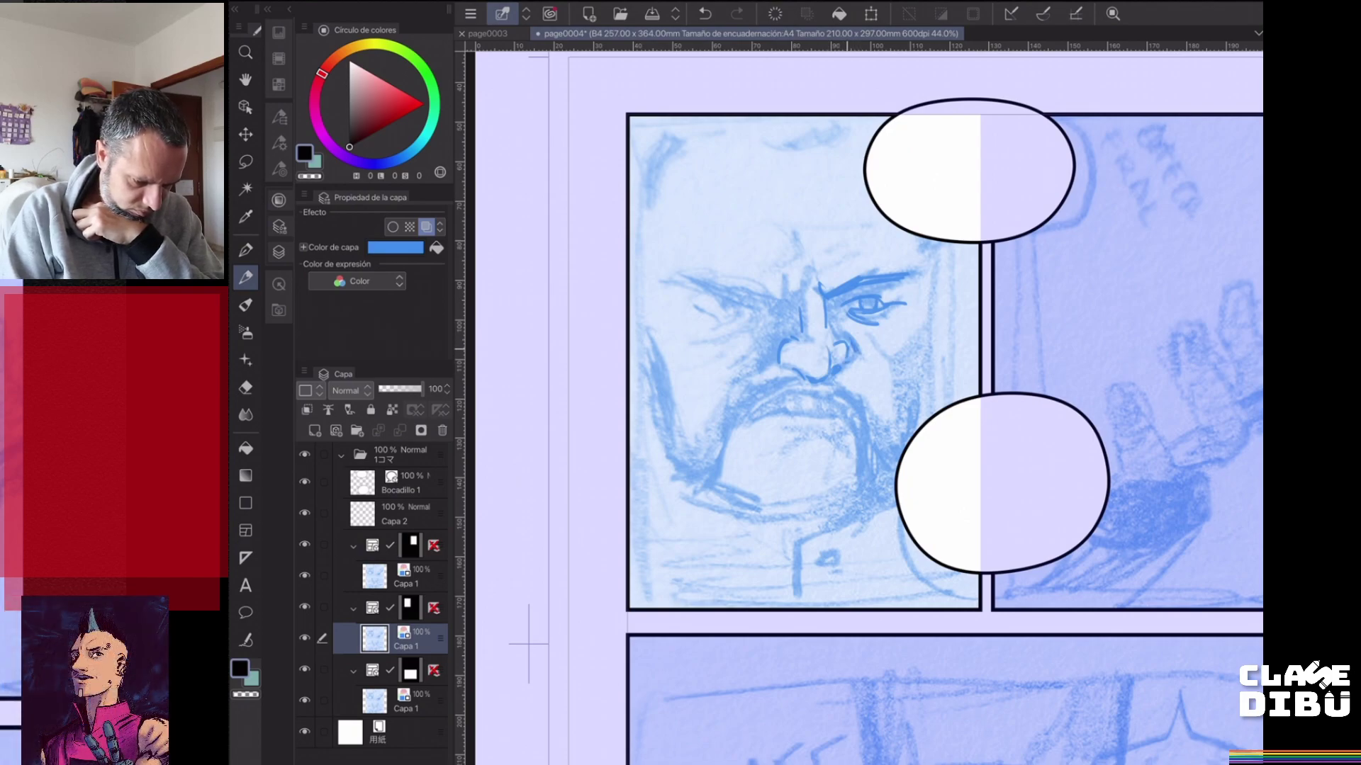
- Draw the cheek fold beside the nose and the snarling mouth with its clenched teeth and lower lip
drag(851, 352, 869, 380)
mouse_move(764, 351)
mouse_down()
mouse_move(749, 367)
mouse_move(759, 390)
mouse_move(798, 381)
mouse_up()
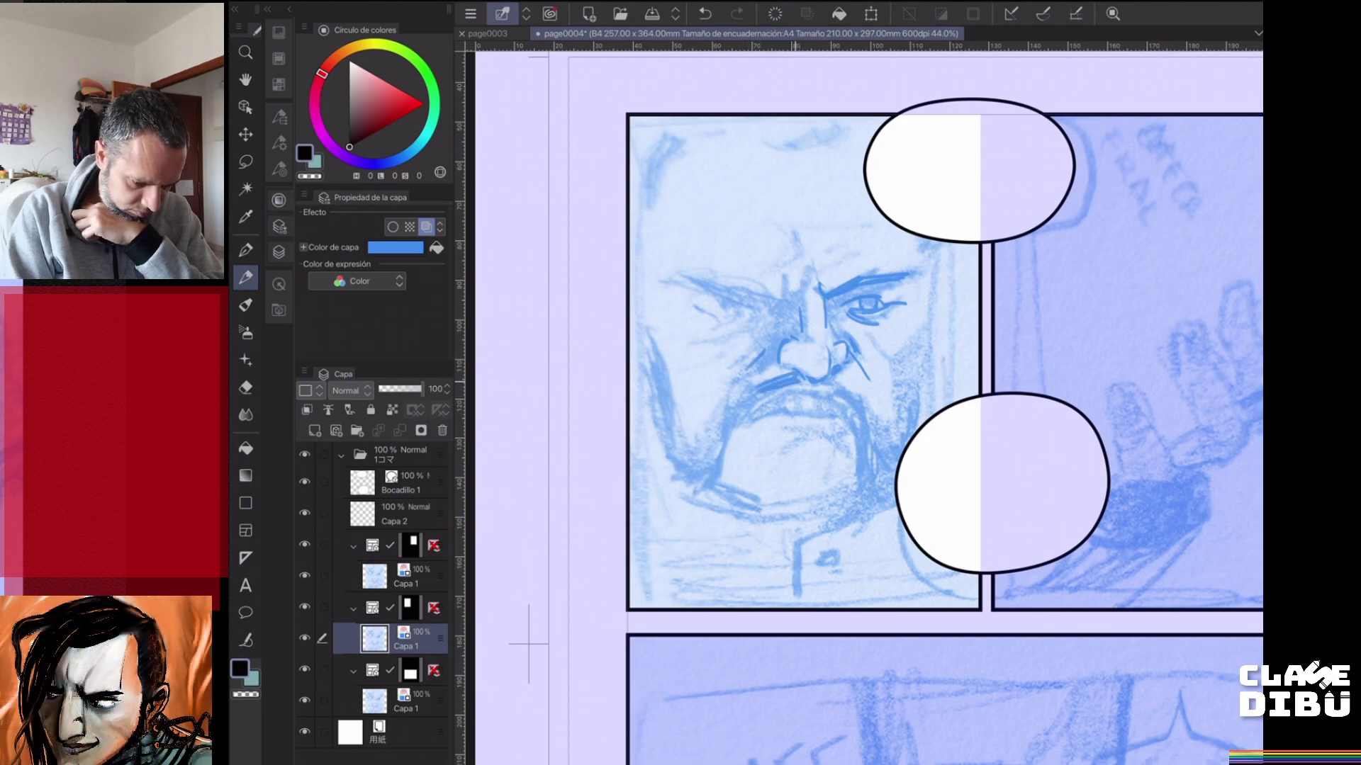
drag(758, 413, 784, 396)
drag(758, 421, 781, 413)
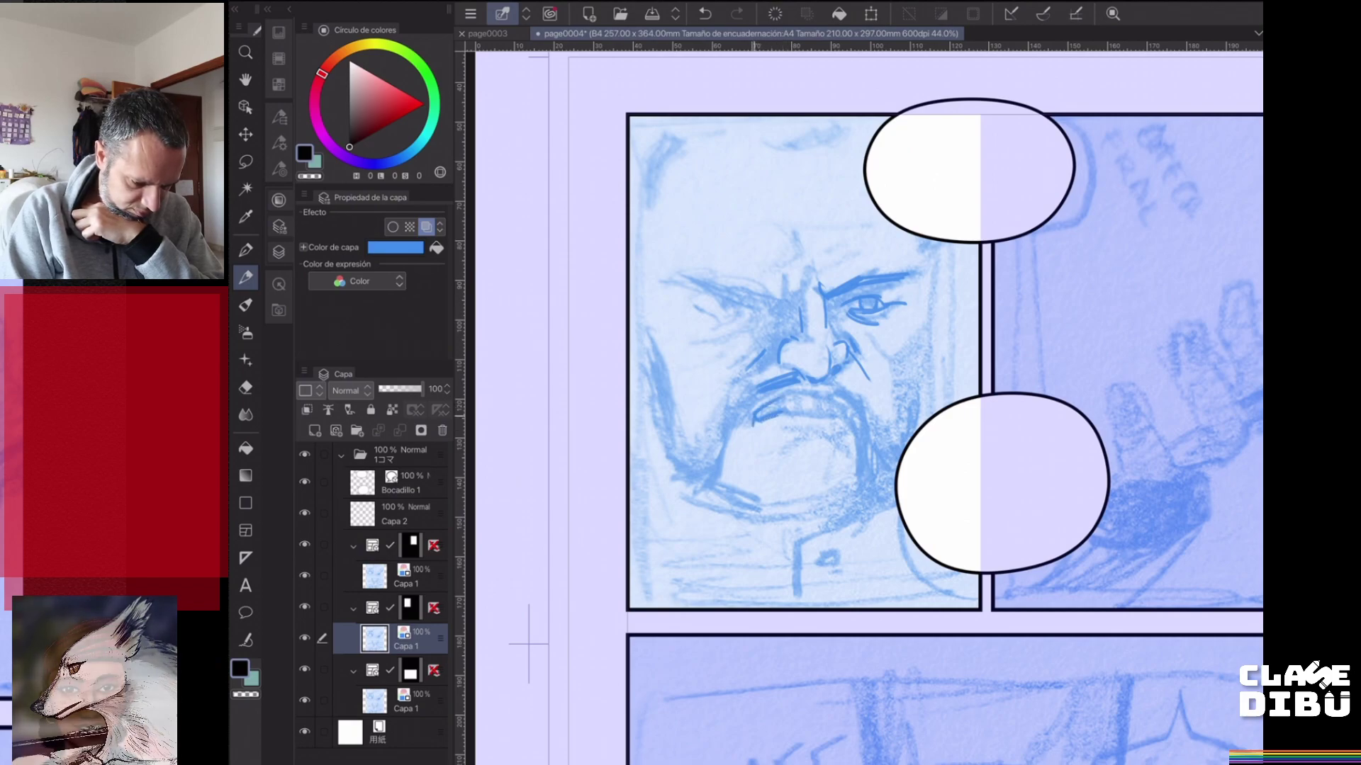
drag(785, 396, 816, 395)
drag(772, 406, 803, 405)
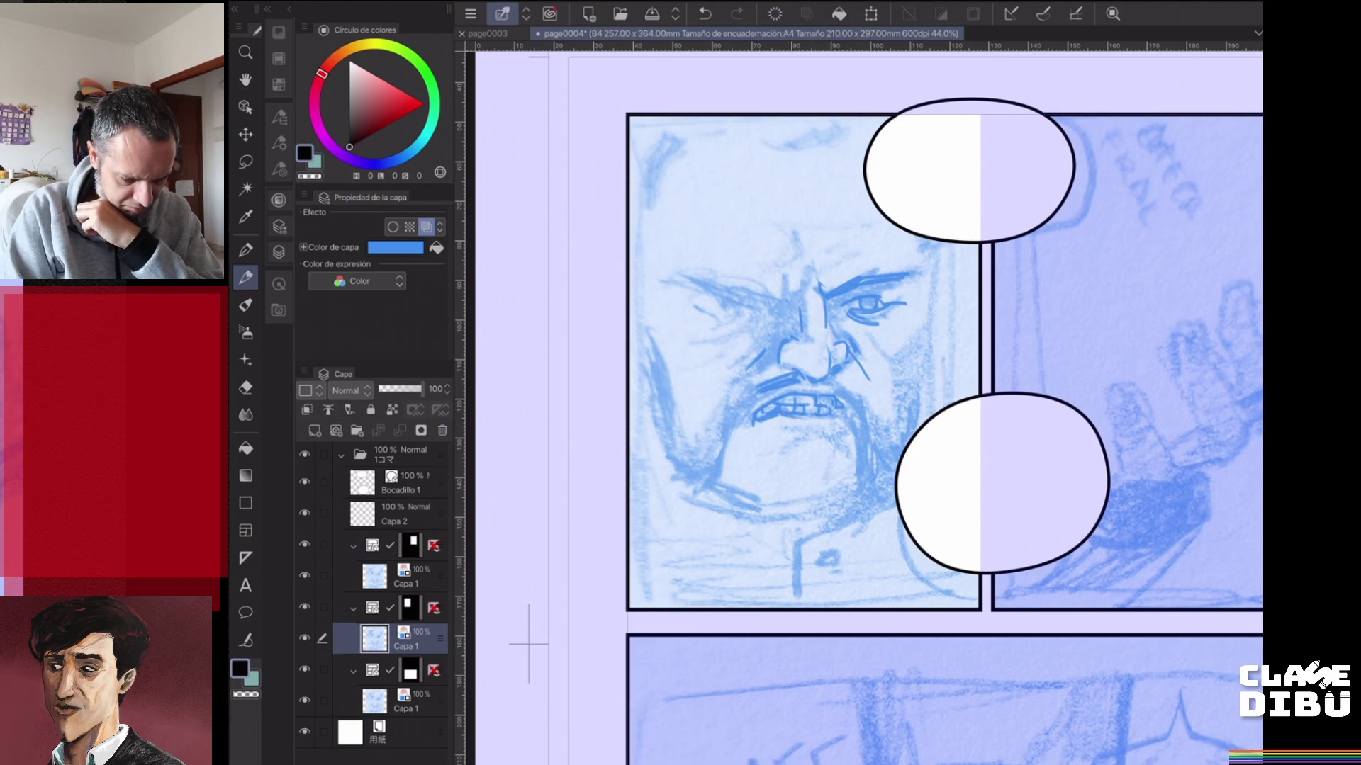
drag(790, 428, 826, 426)
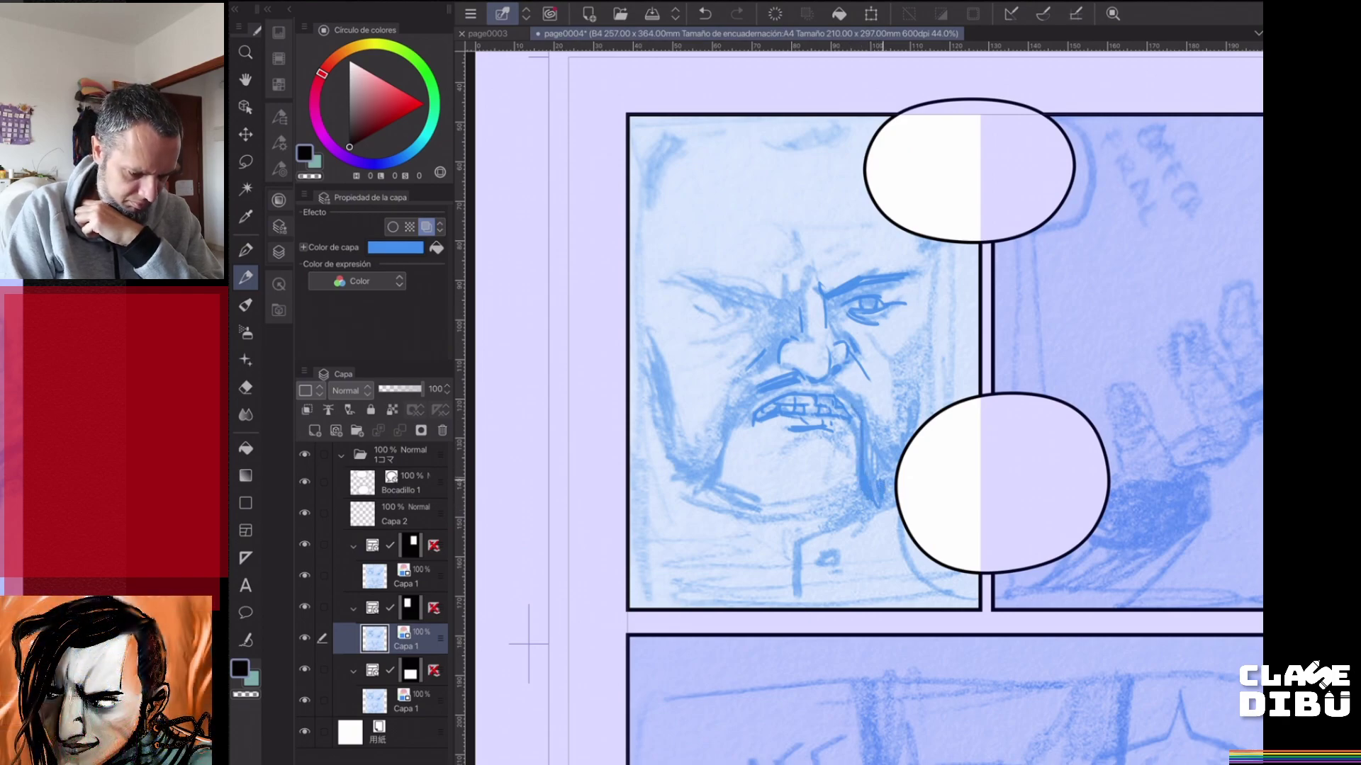
- Strengthen the drooping moustache with darker strokes over the lip and down both sides of the mouth
mouse_move(723, 455)
mouse_down()
mouse_move(711, 492)
mouse_move(720, 482)
mouse_up()
drag(741, 418, 713, 495)
mouse_move(732, 443)
mouse_down()
mouse_move(722, 468)
mouse_move(747, 389)
mouse_move(743, 414)
mouse_up()
drag(814, 383, 798, 380)
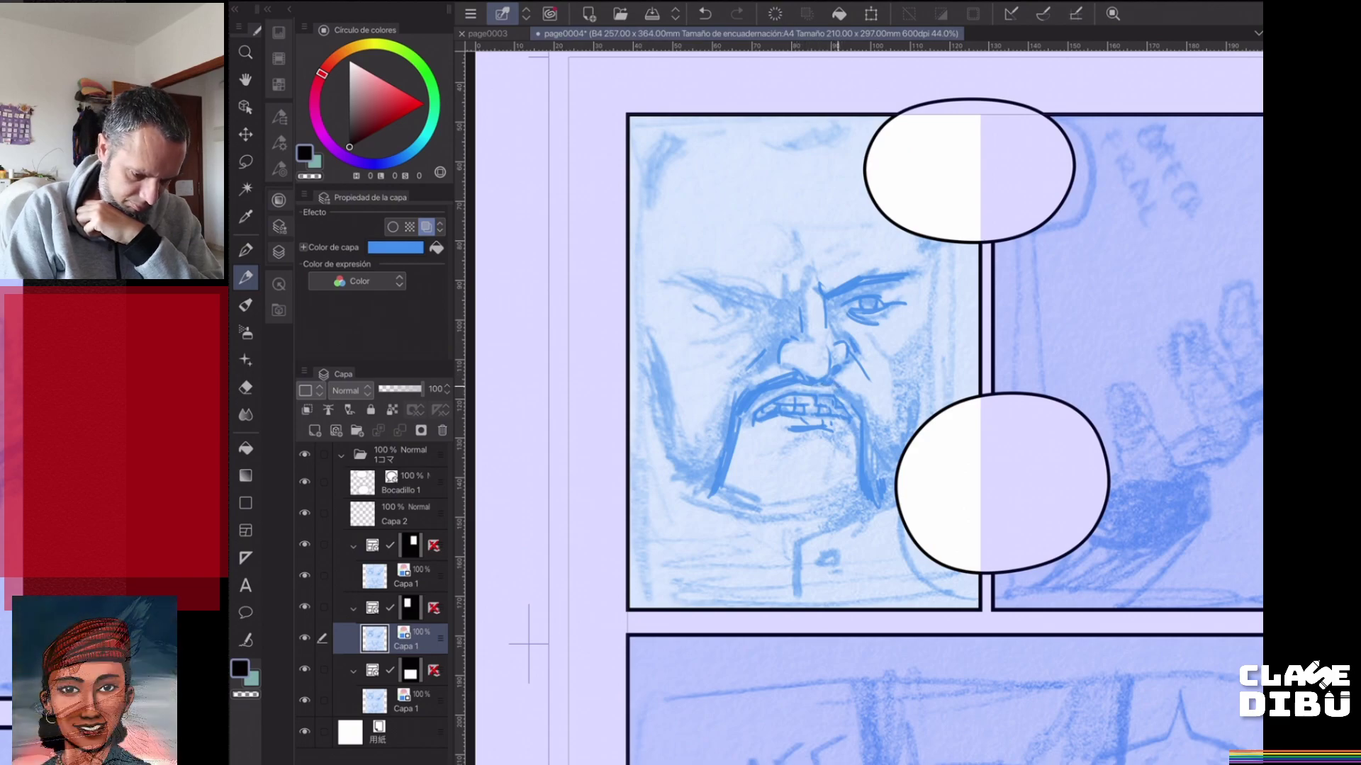
mouse_move(853, 403)
mouse_down()
mouse_move(875, 498)
mouse_move(878, 483)
mouse_up()
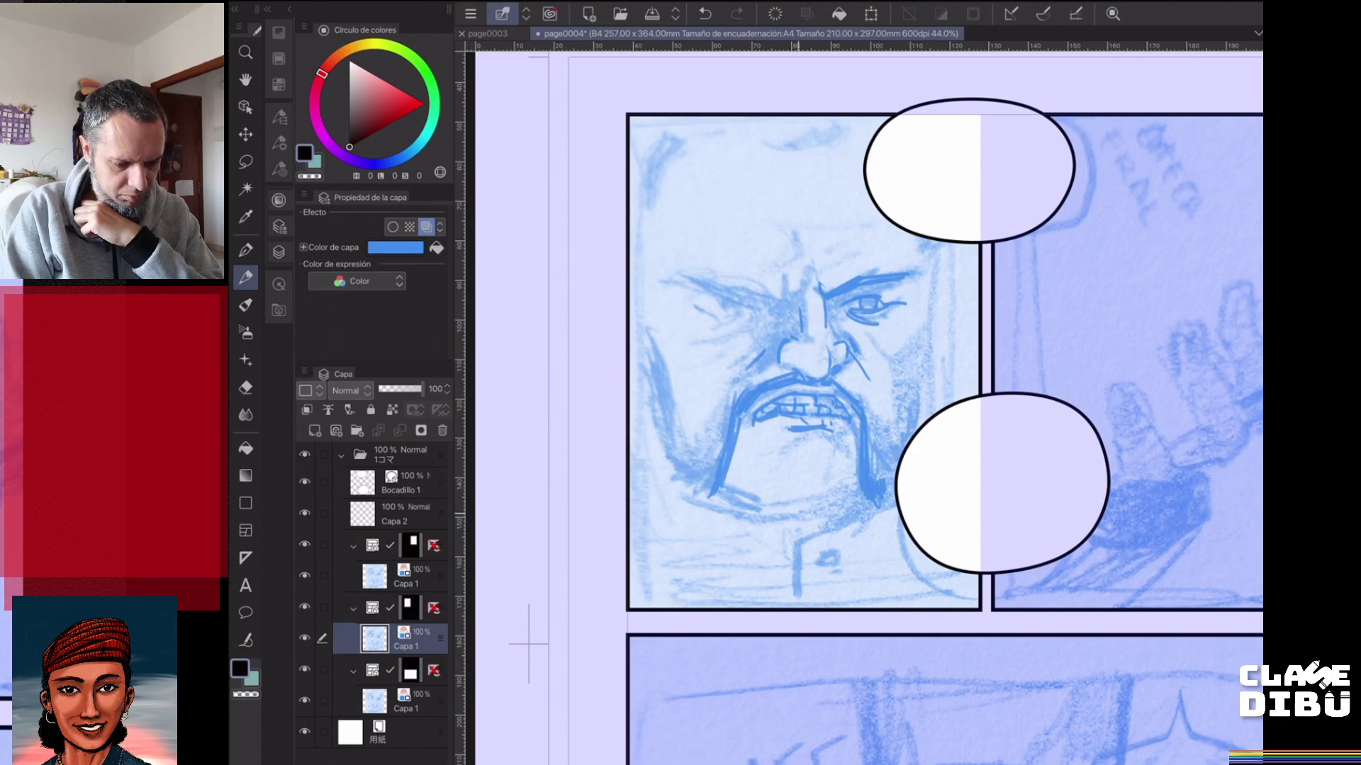
- Define the chin's lower contour and its crease lines, and outline the right-hand cheek down to the jaw
drag(766, 484, 820, 511)
drag(846, 483, 837, 503)
drag(727, 491, 768, 511)
mouse_move(734, 496)
mouse_down()
mouse_move(790, 511)
mouse_move(857, 493)
mouse_move(811, 498)
mouse_up()
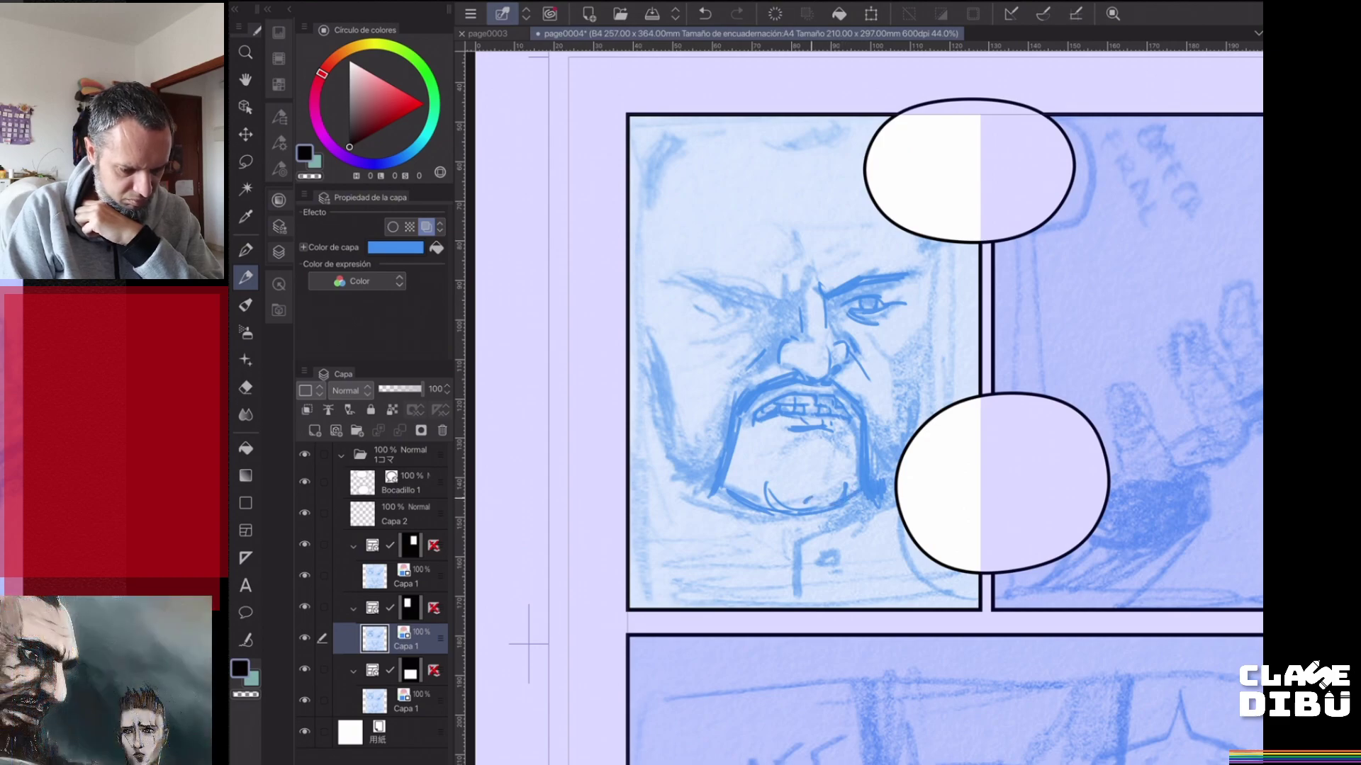
mouse_move(778, 451)
mouse_down()
mouse_move(796, 440)
mouse_move(835, 465)
mouse_move(770, 465)
mouse_up()
mouse_move(871, 341)
mouse_down()
mouse_move(912, 384)
mouse_move(916, 421)
mouse_move(886, 494)
mouse_up()
mouse_move(923, 416)
mouse_down()
mouse_move(927, 350)
mouse_move(922, 428)
mouse_up()
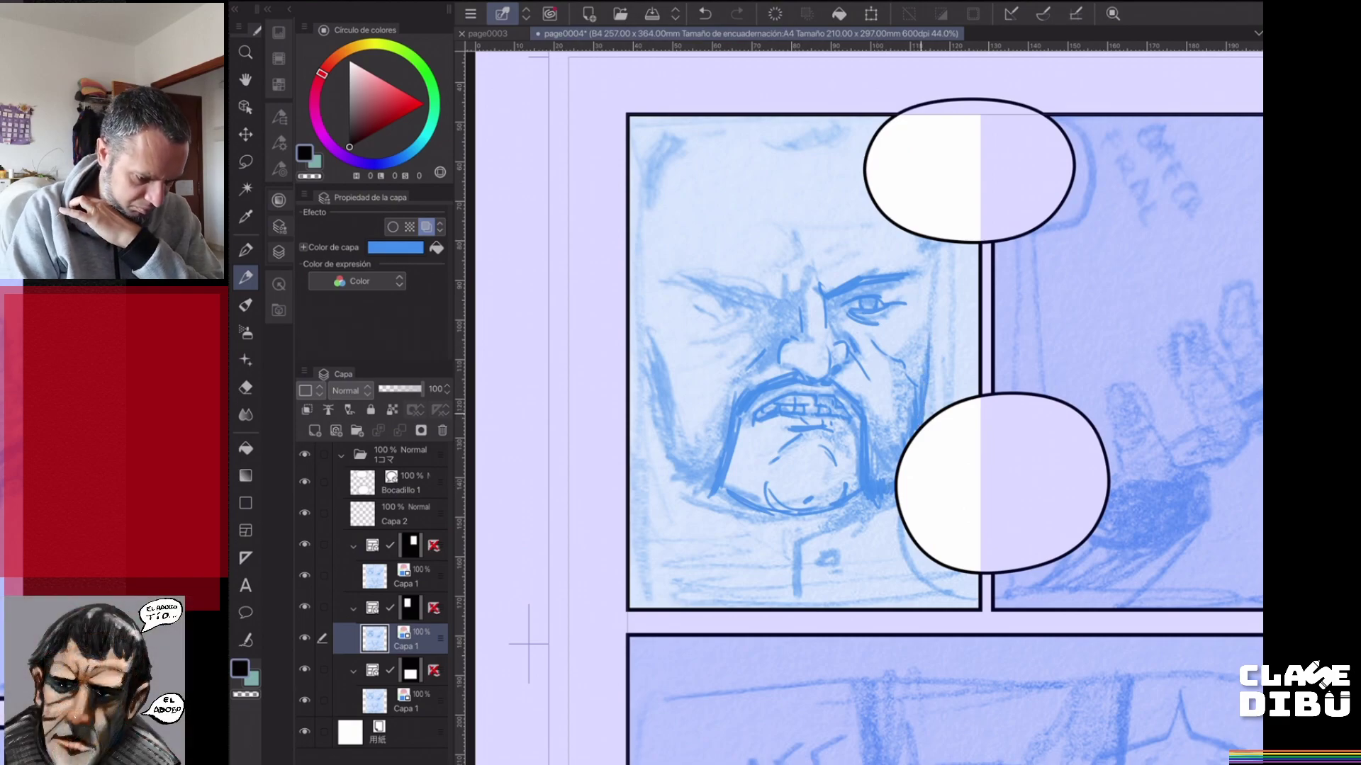
- Darken the beard along the left jaw and draw the neckline, shirt collar and round button below the chin
mouse_move(650, 382)
mouse_down()
mouse_move(659, 448)
mouse_move(706, 488)
mouse_up()
drag(711, 466, 716, 484)
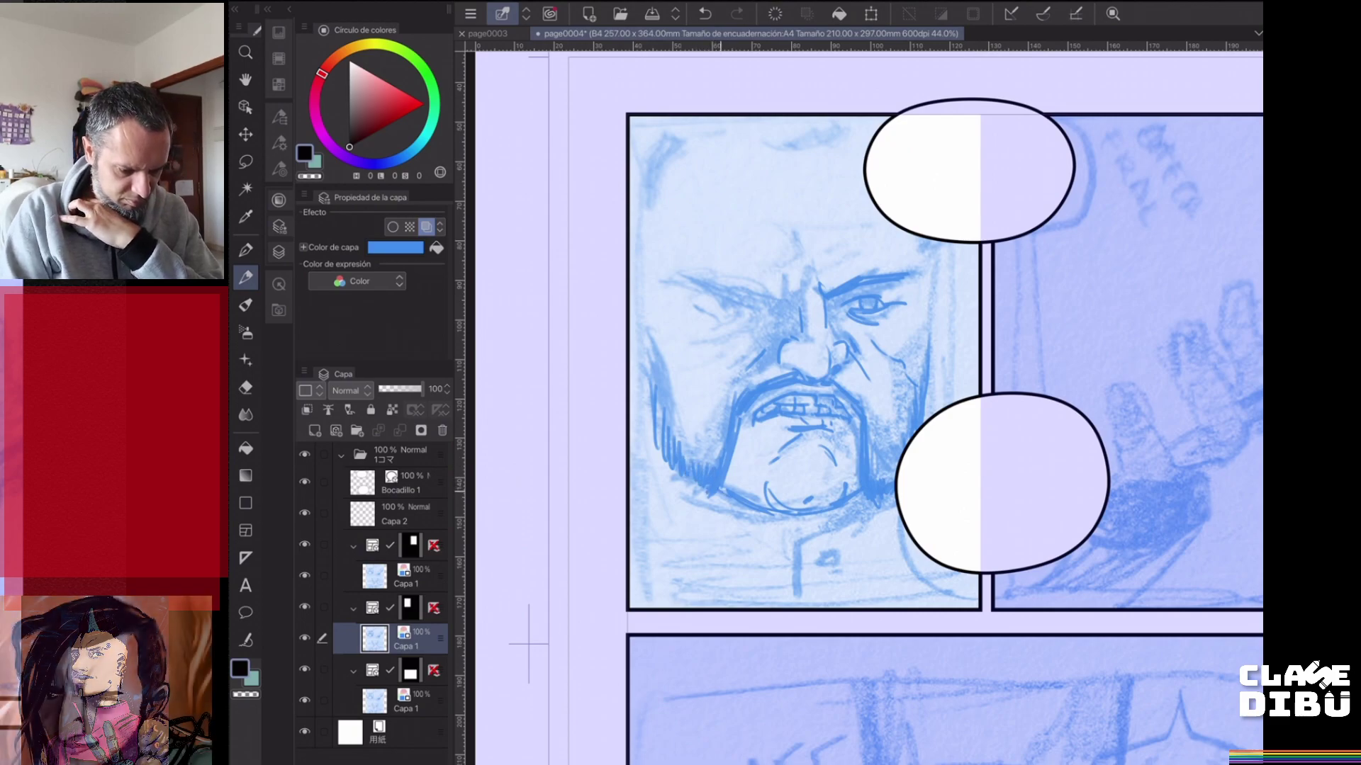
mouse_move(693, 484)
mouse_down()
mouse_move(764, 517)
mouse_move(856, 519)
mouse_move(799, 540)
mouse_move(798, 609)
mouse_up()
drag(796, 552, 797, 609)
mouse_move(828, 552)
mouse_down()
mouse_move(820, 570)
mouse_move(835, 566)
mouse_up()
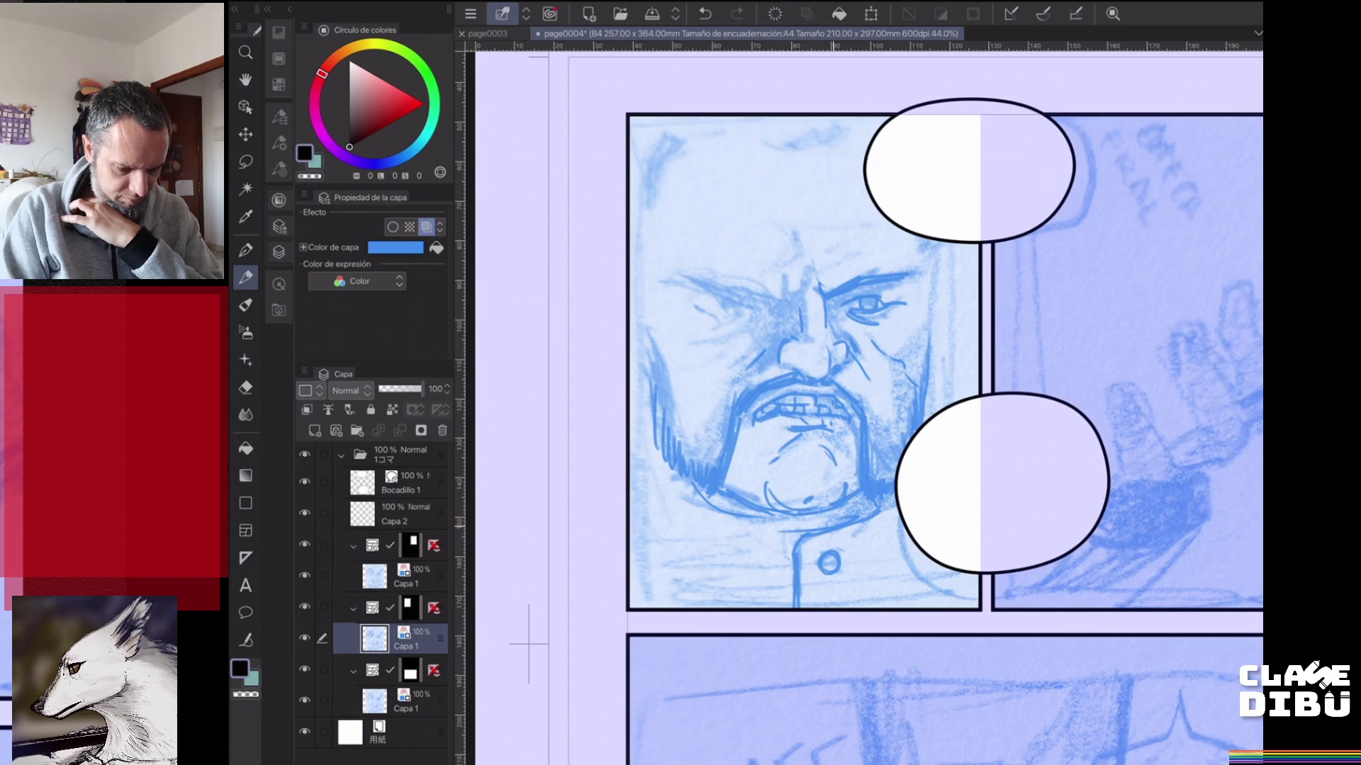
drag(887, 501, 860, 515)
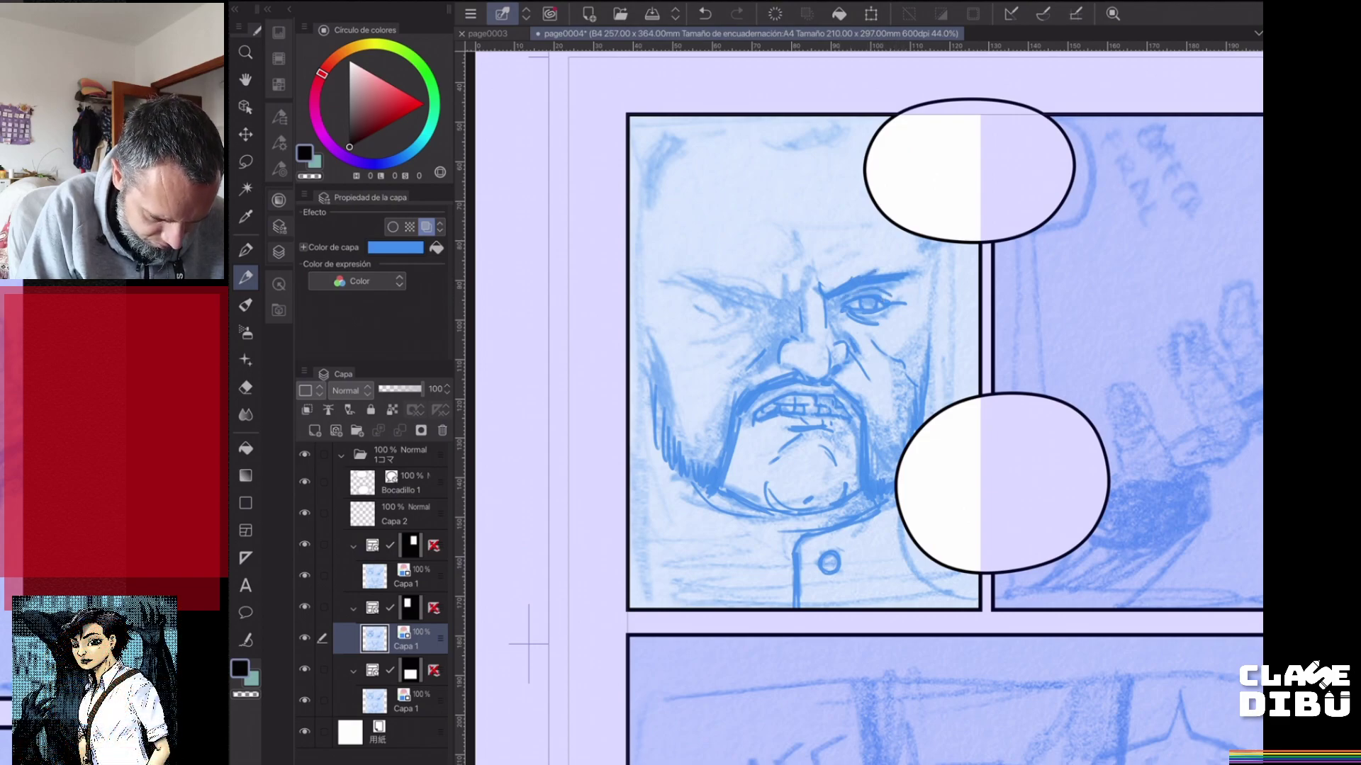
- Thicken the right-hand eyebrow, mark the frown between the brows and add wrinkle lines across the forehead
drag(865, 279, 926, 265)
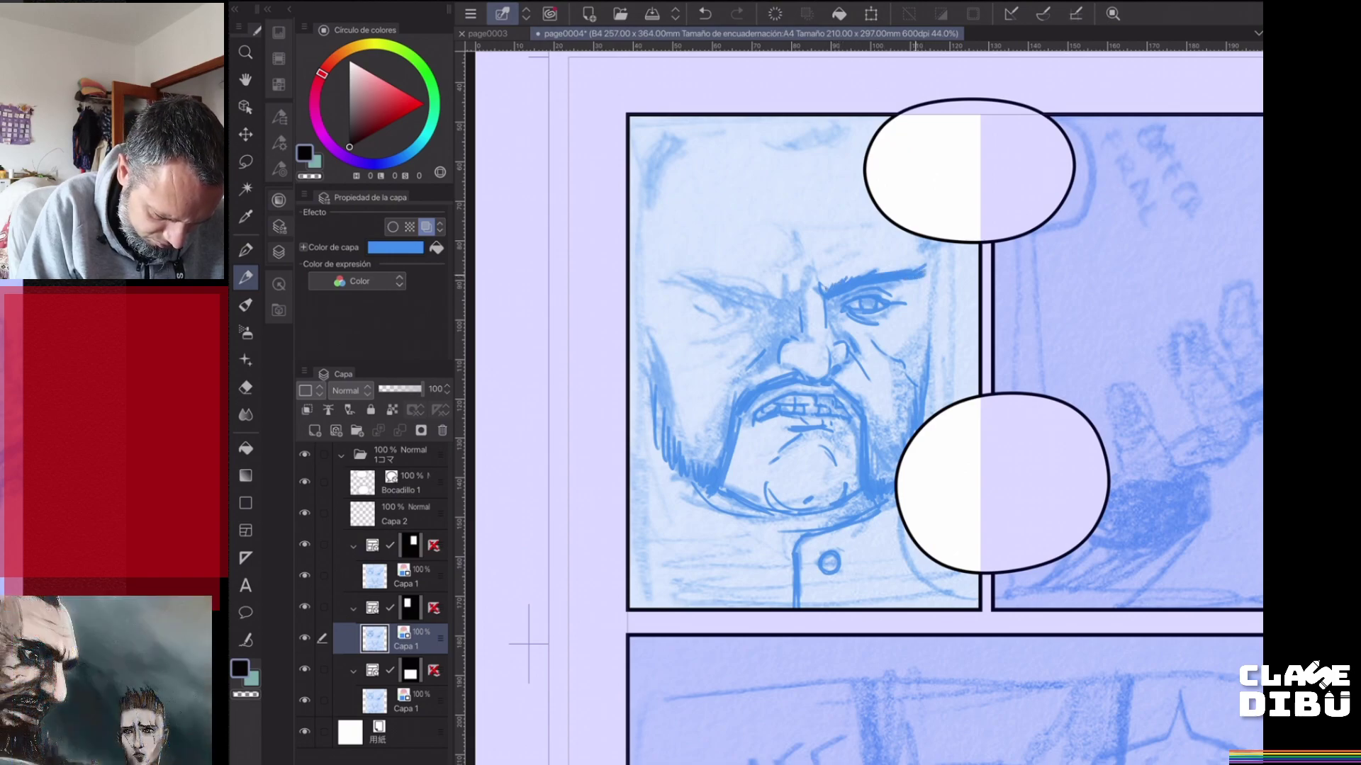
drag(778, 286, 780, 299)
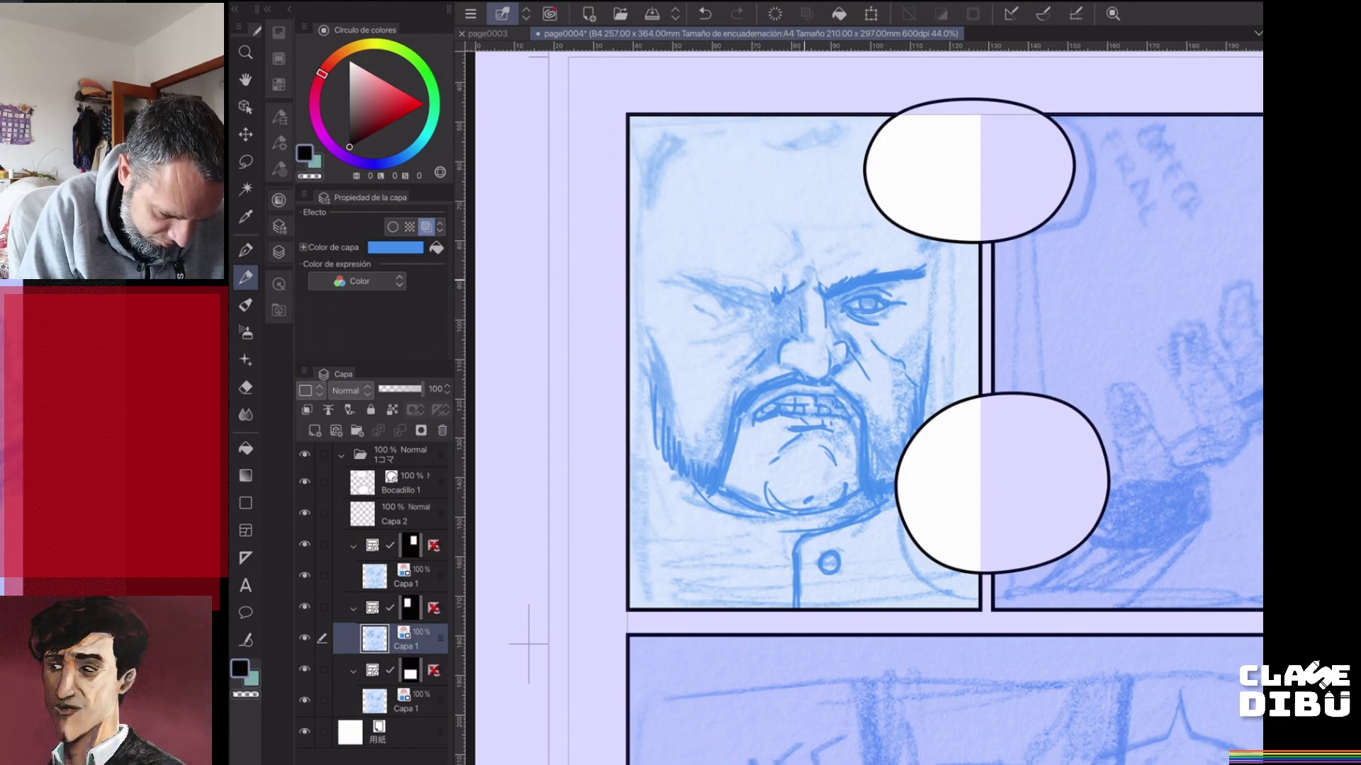
drag(833, 253, 925, 239)
drag(734, 242, 773, 250)
drag(721, 239, 769, 262)
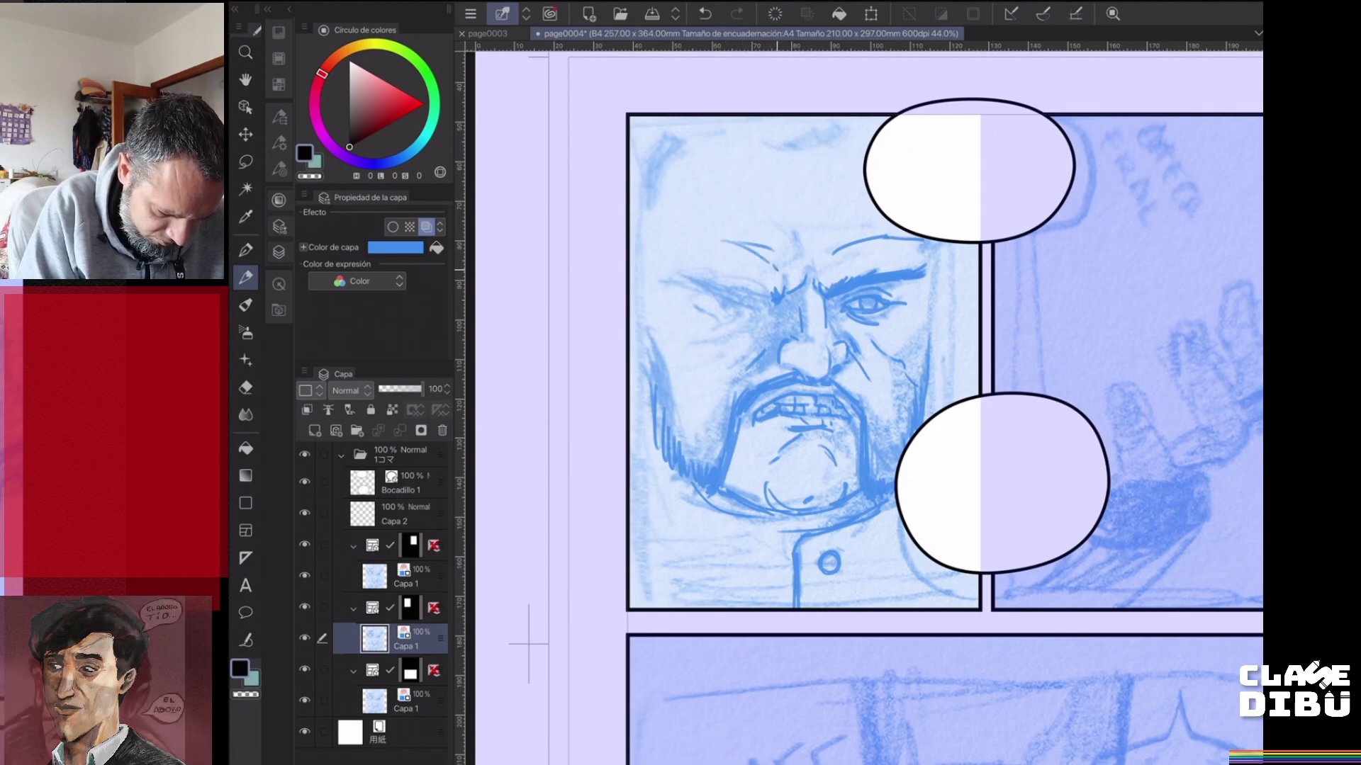
drag(804, 210, 812, 256)
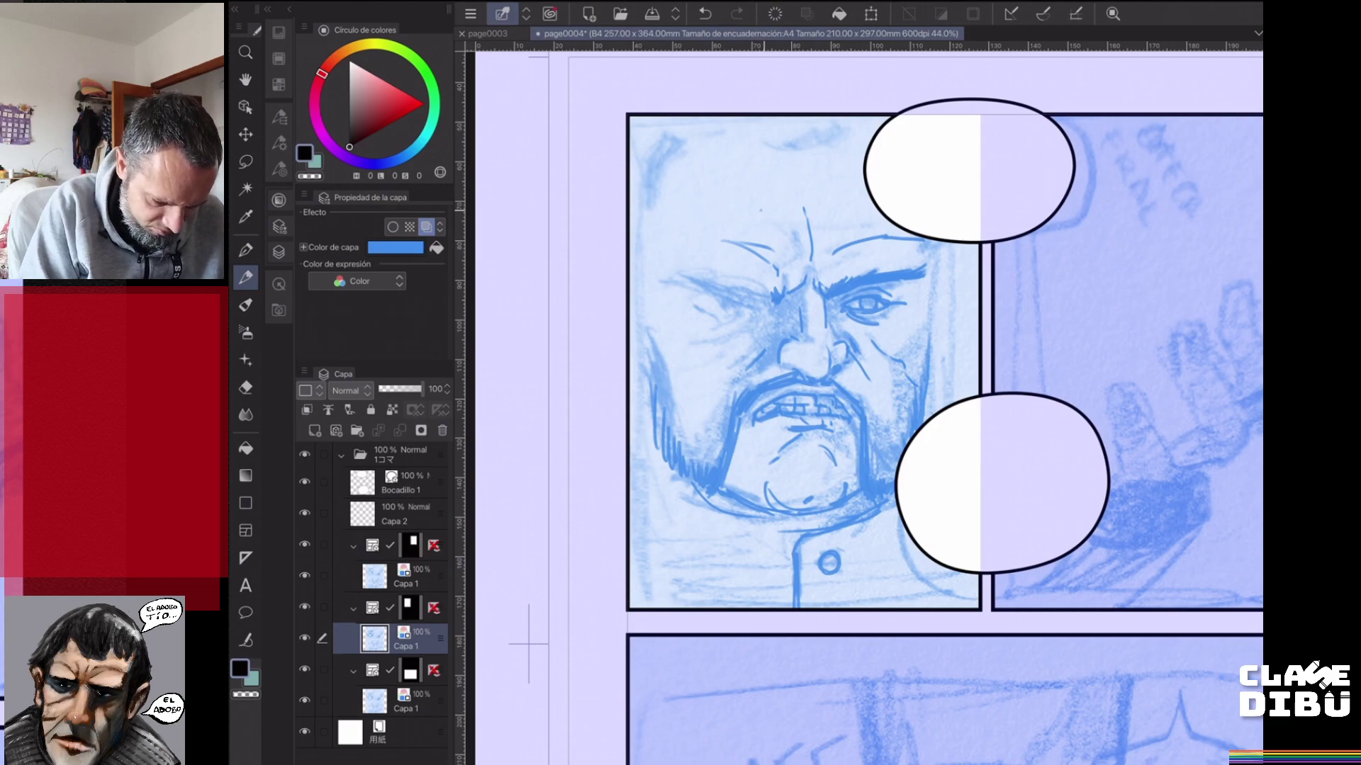
drag(770, 211, 829, 214)
- Draw the left-hand eye and its thick eyebrow, and shade the beard area on both cheeks
drag(695, 296, 749, 314)
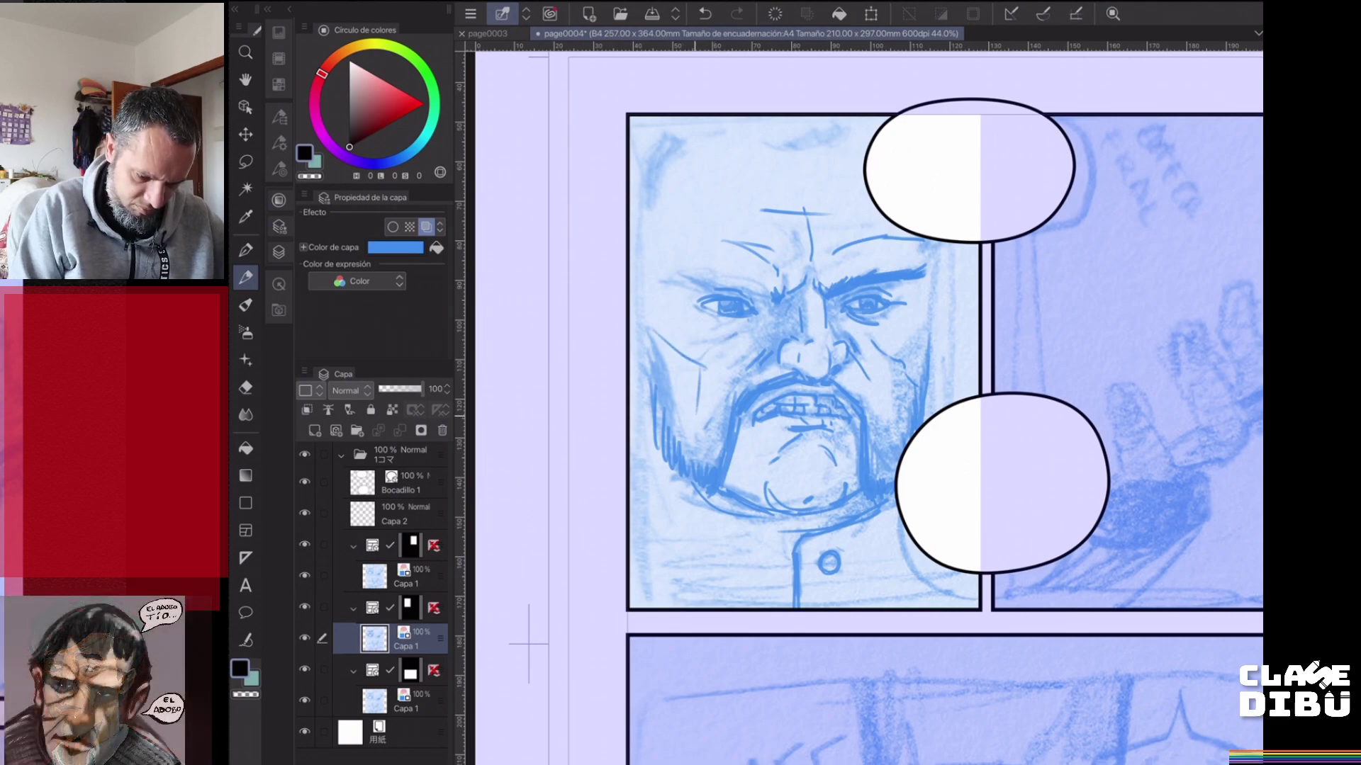
mouse_move(925, 335)
mouse_down()
mouse_move(899, 359)
mouse_move(899, 442)
mouse_up()
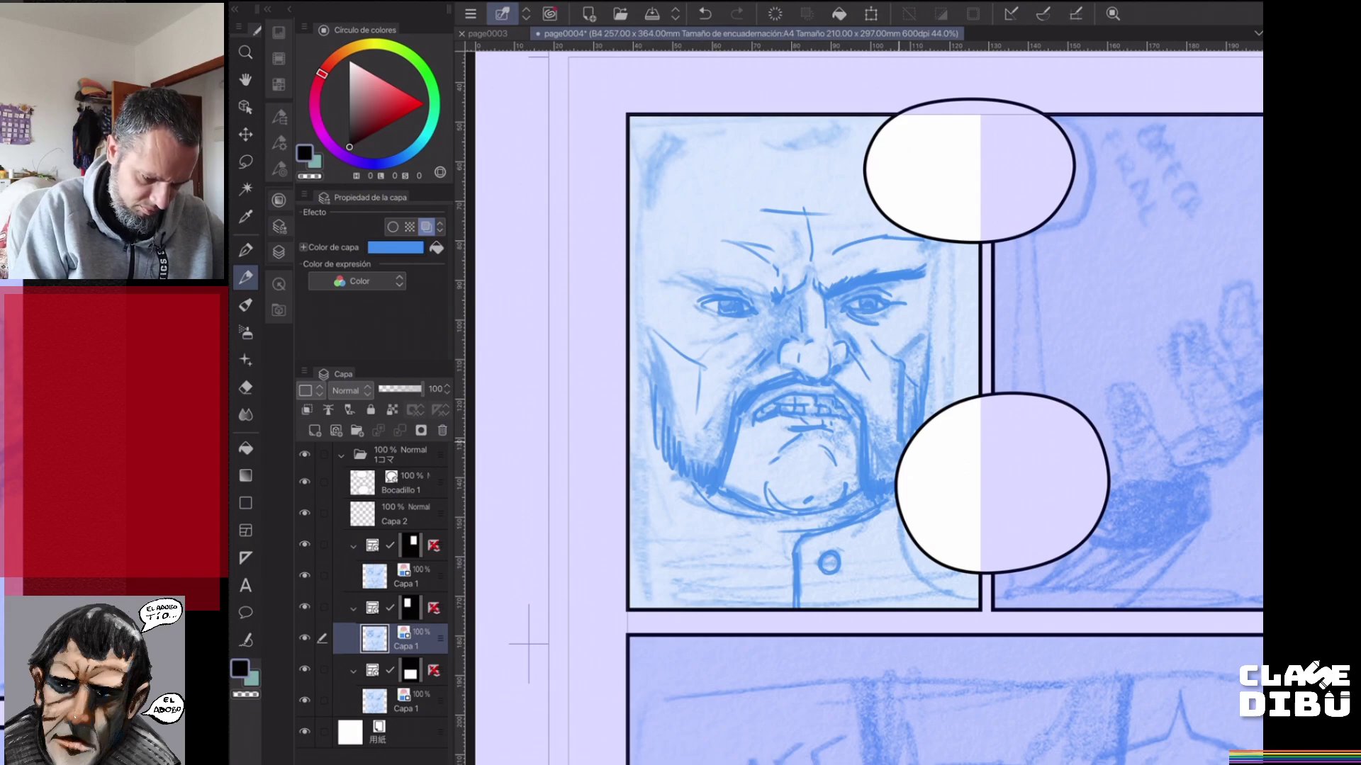
drag(691, 359, 675, 424)
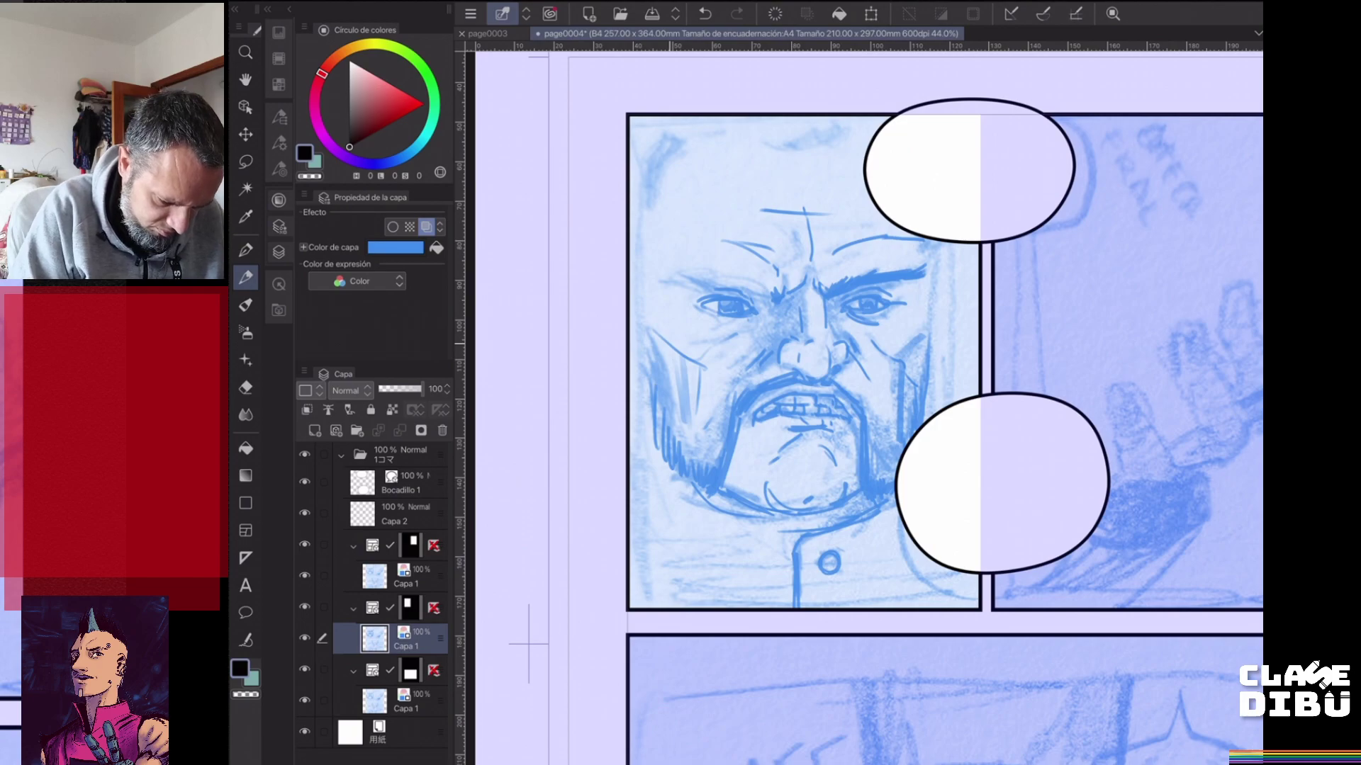
mouse_move(767, 293)
mouse_down()
mouse_move(675, 279)
mouse_move(767, 297)
mouse_up()
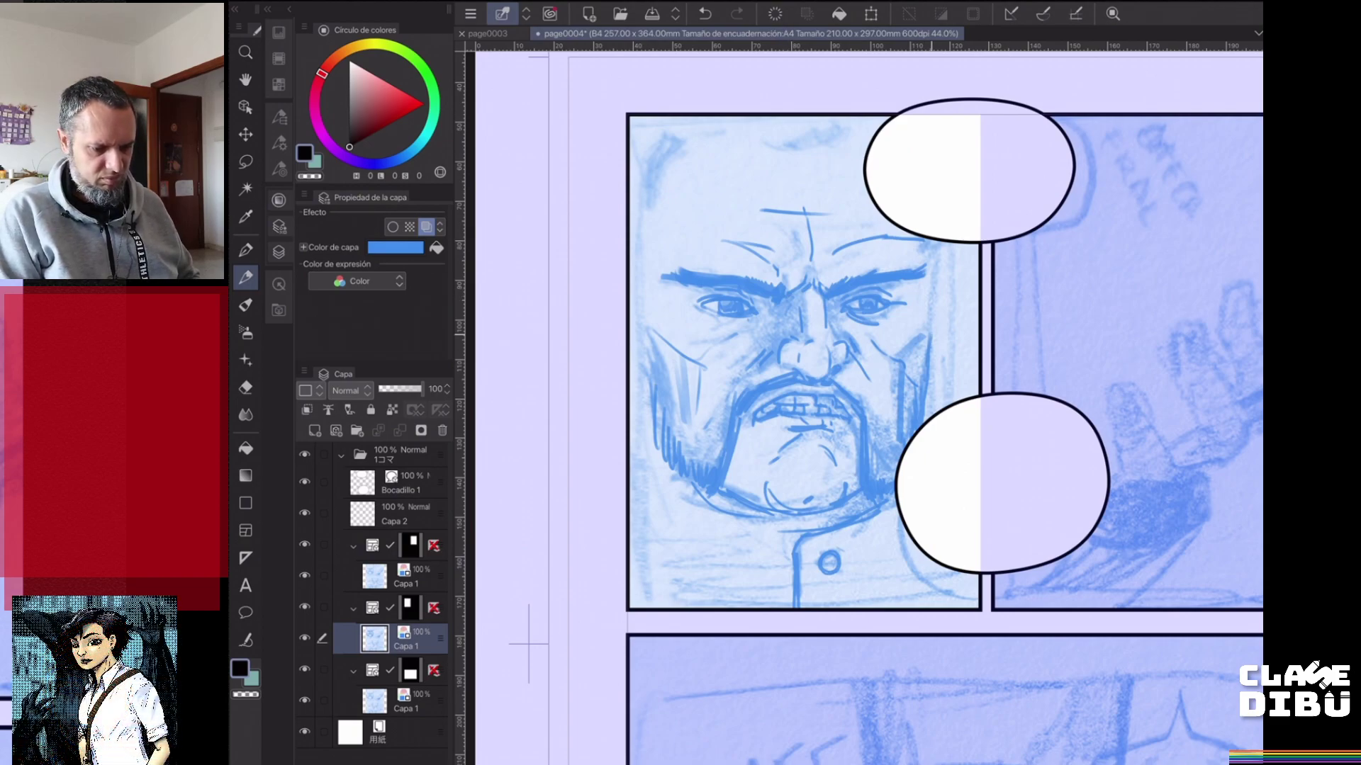
- Outline the man's ear beside the right temple and draw the dark hair tuft above his forehead
mouse_move(937, 299)
mouse_down()
mouse_move(955, 316)
mouse_move(933, 351)
mouse_move(956, 322)
mouse_move(954, 289)
mouse_move(935, 320)
mouse_move(951, 300)
mouse_move(935, 278)
mouse_move(940, 248)
mouse_up()
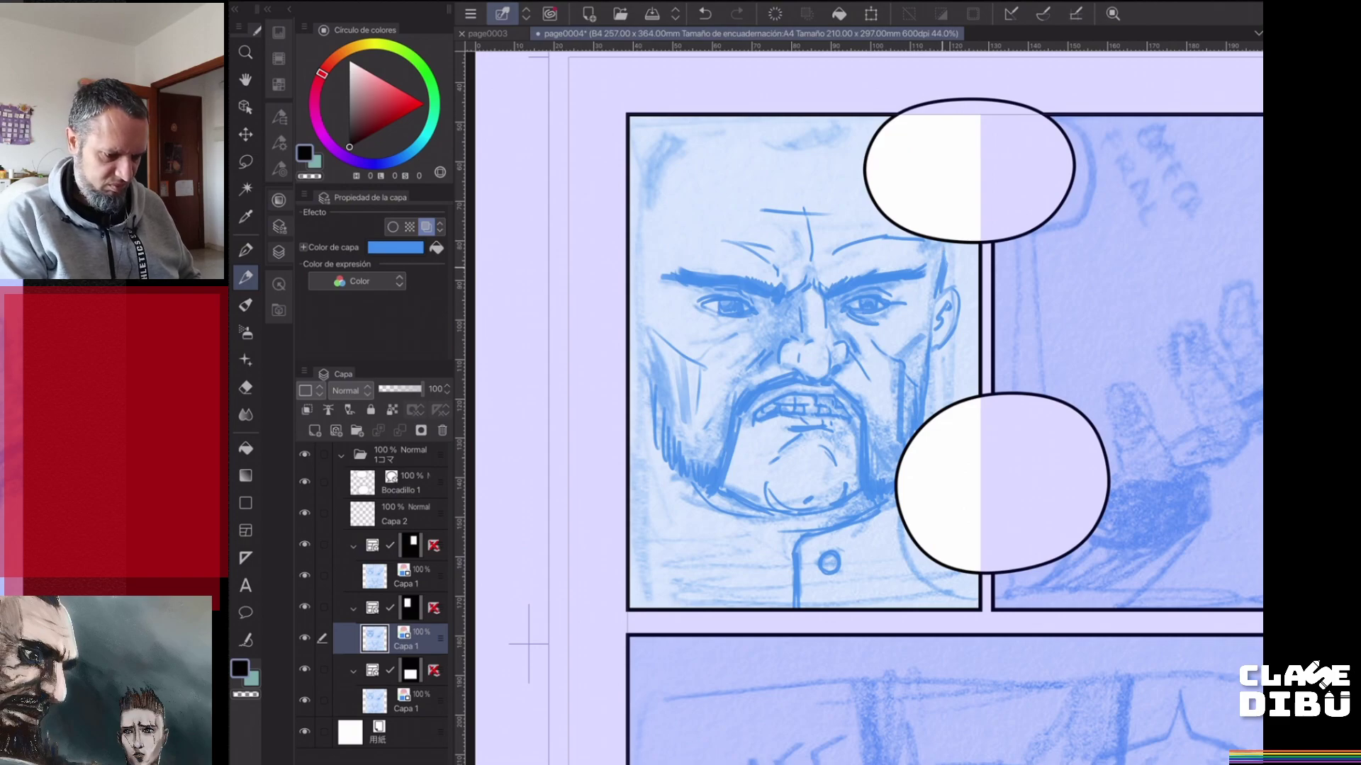
mouse_move(768, 119)
mouse_down()
mouse_move(834, 146)
mouse_move(784, 145)
mouse_move(815, 148)
mouse_move(809, 125)
mouse_up()
drag(814, 117, 802, 128)
- Build up the left contour of the head with thick strokes running from the crown down to the beard
drag(684, 119, 667, 152)
drag(670, 127, 656, 150)
mouse_move(661, 135)
mouse_down()
mouse_move(639, 188)
mouse_move(636, 265)
mouse_up()
drag(632, 337, 634, 352)
drag(649, 293, 637, 373)
drag(651, 325, 644, 402)
drag(642, 299, 638, 324)
drag(638, 254, 637, 304)
drag(646, 277, 651, 444)
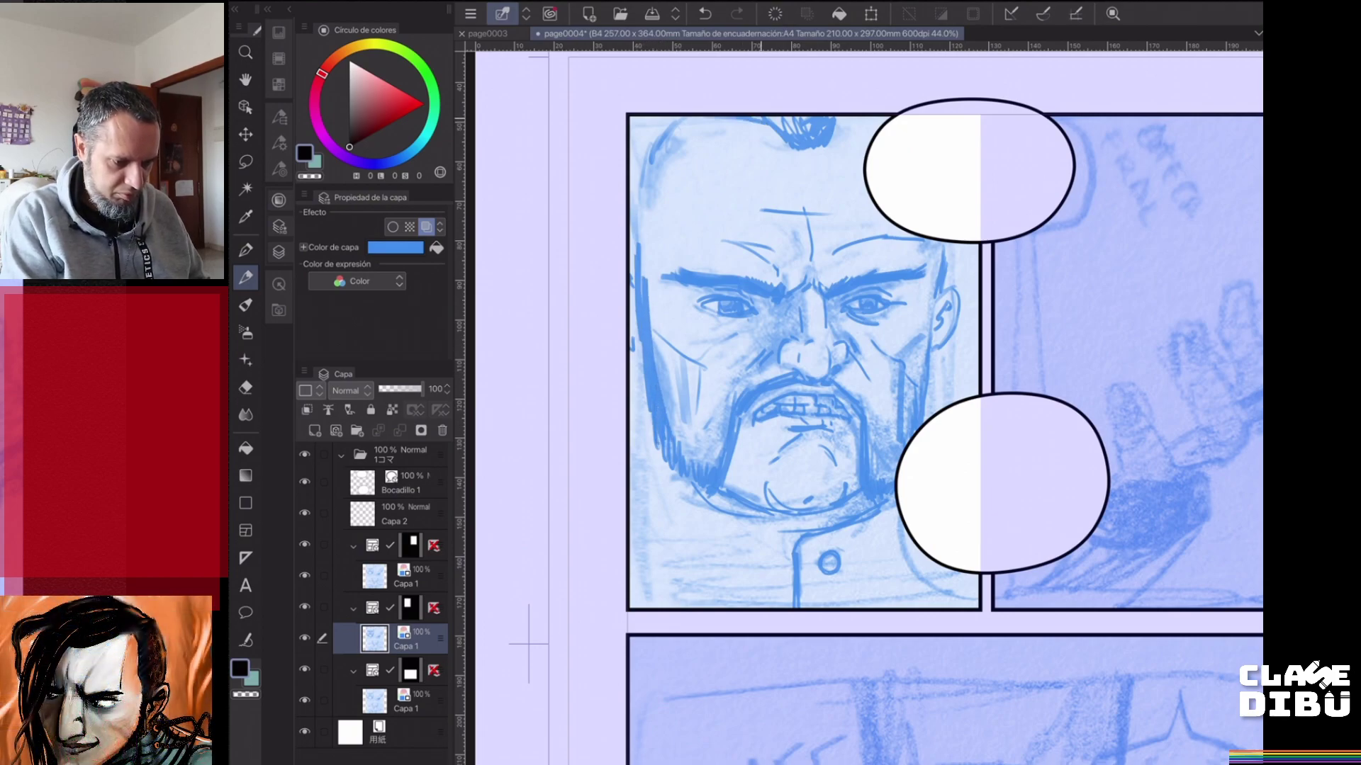
drag(646, 188, 645, 263)
drag(645, 247, 642, 297)
mouse_move(645, 224)
mouse_down()
mouse_move(642, 269)
mouse_move(632, 264)
mouse_up()
drag(654, 149, 641, 219)
mouse_move(667, 125)
mouse_down()
mouse_move(642, 180)
mouse_move(658, 159)
mouse_move(646, 149)
mouse_move(673, 134)
mouse_up()
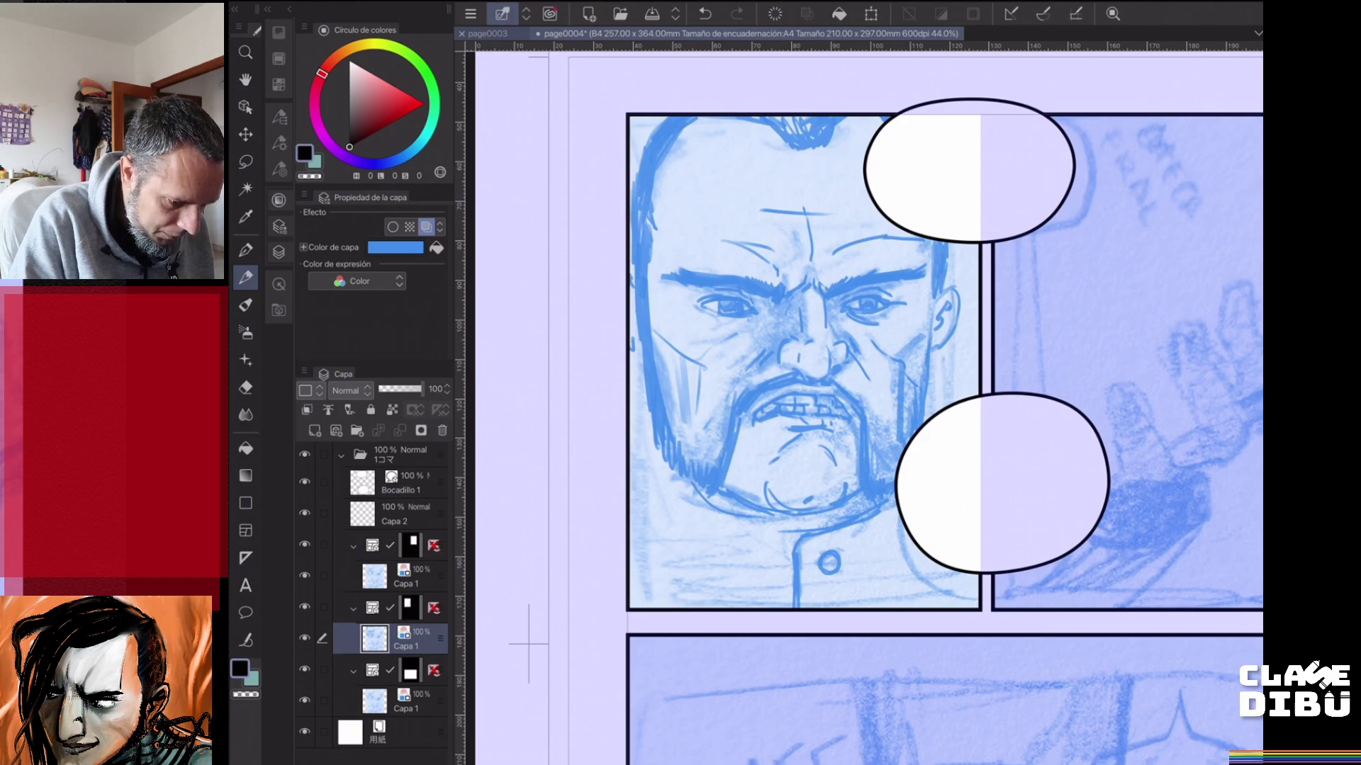
- Check page0003 for reference, and use transparent colour on page0004 to lighten the panel corner, nose and brow areas
click(488, 33)
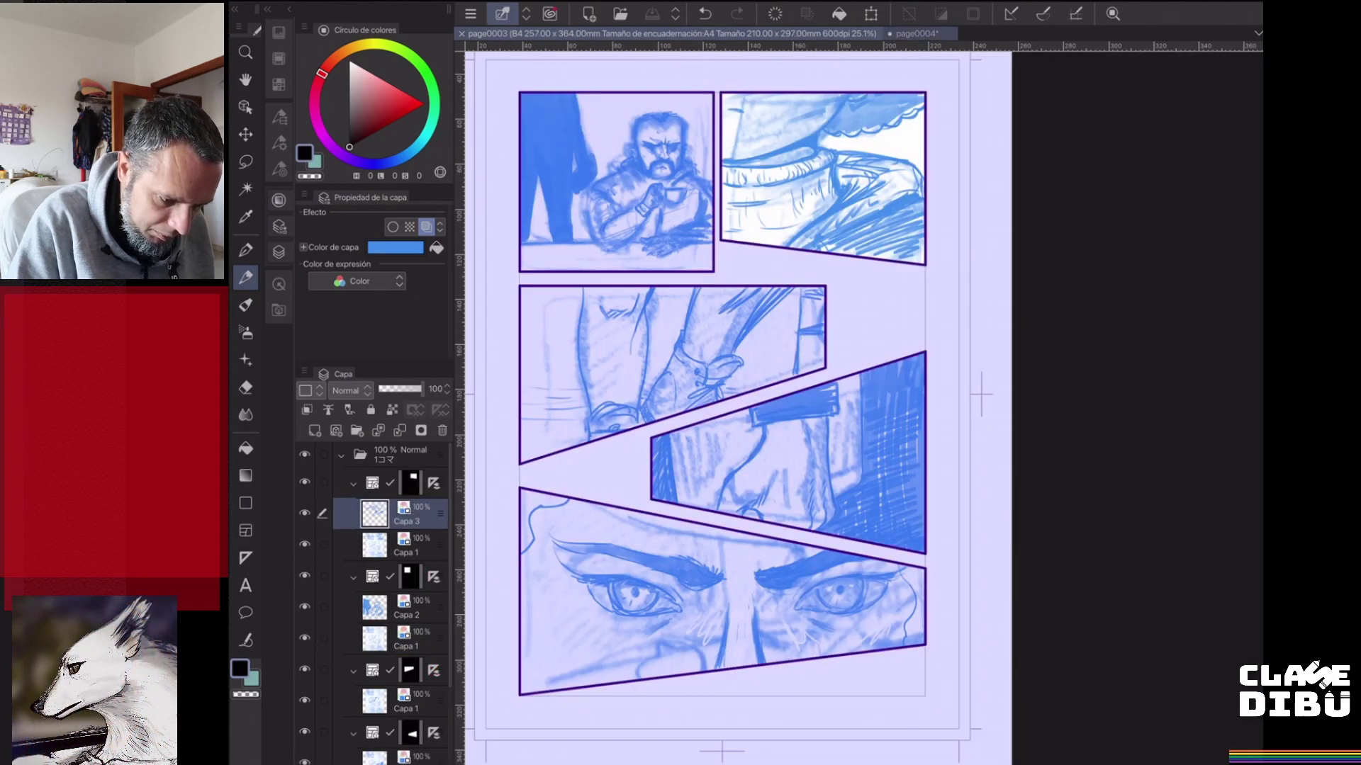
key(ctrl+Tab)
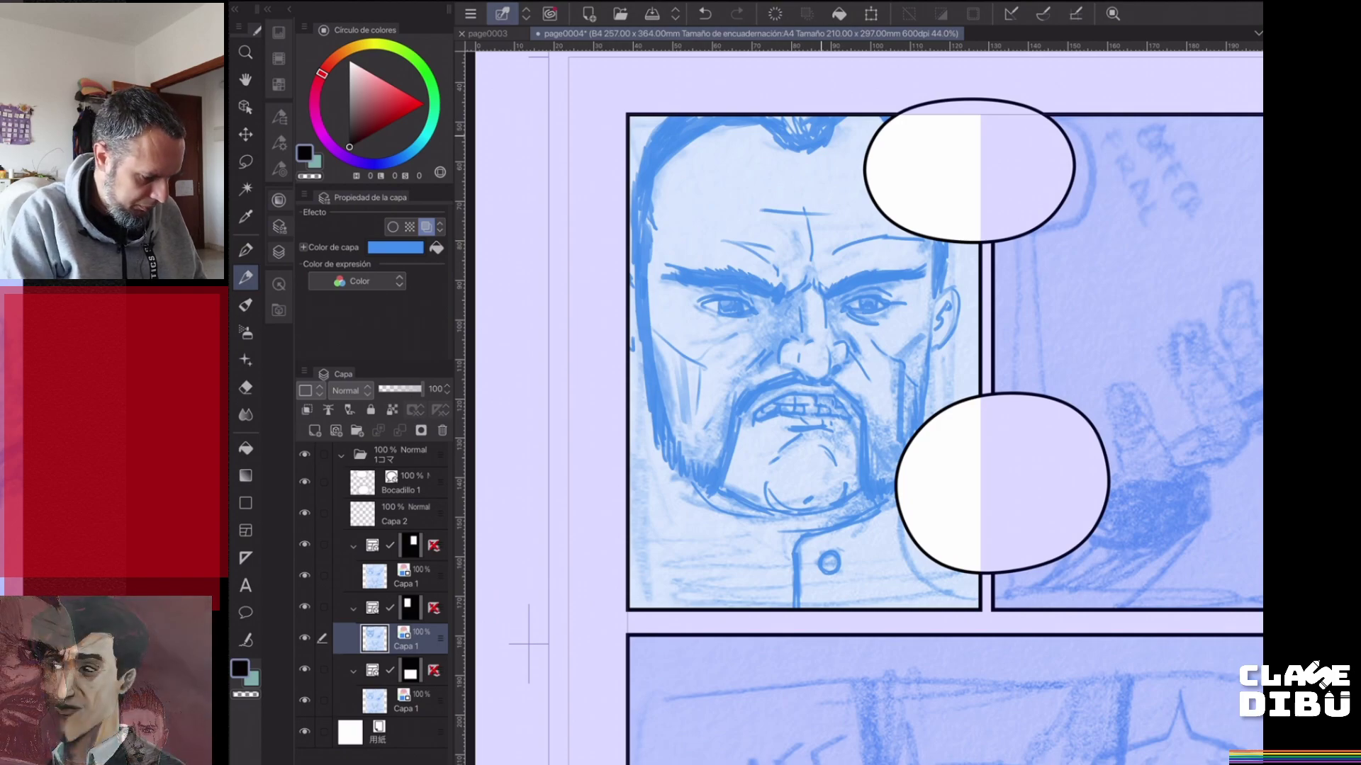
key(c)
mouse_move(634, 213)
mouse_down()
mouse_move(636, 159)
mouse_move(683, 117)
mouse_up()
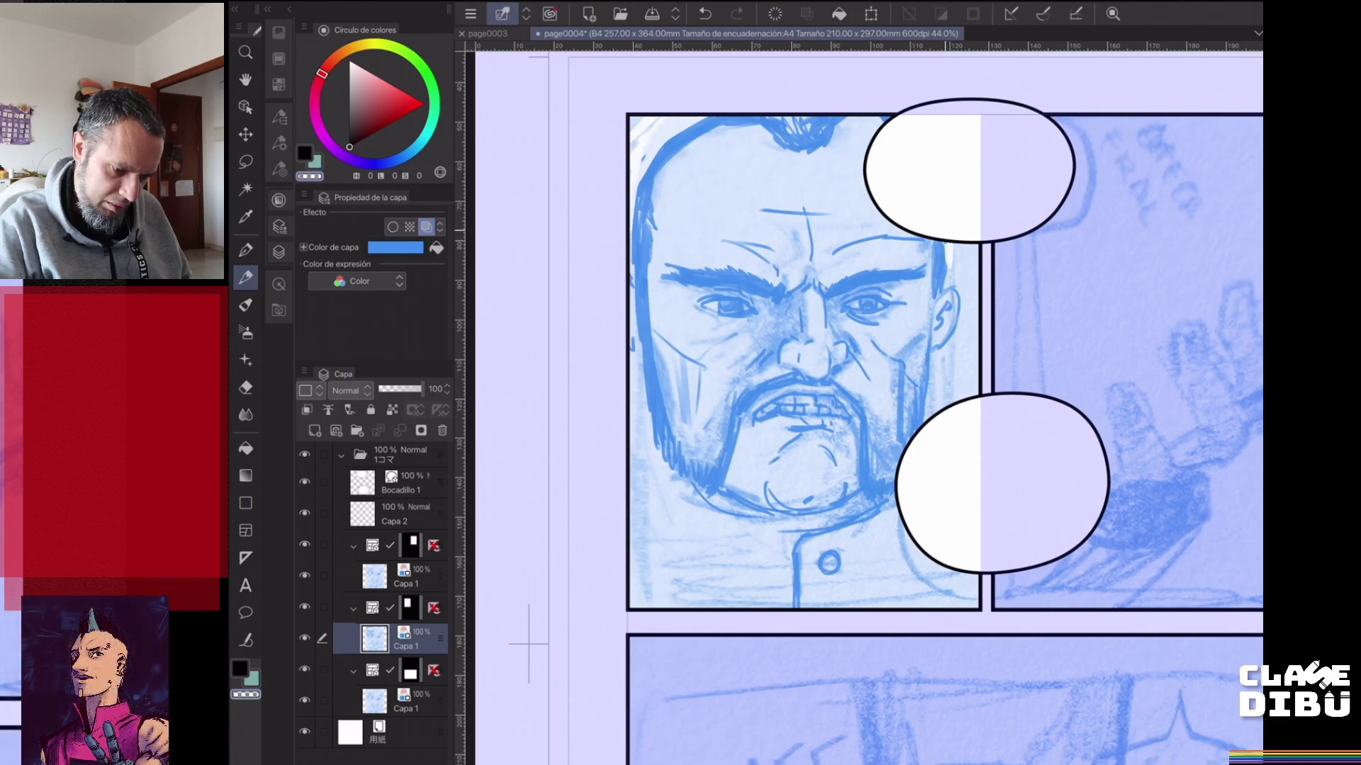
drag(812, 347, 813, 362)
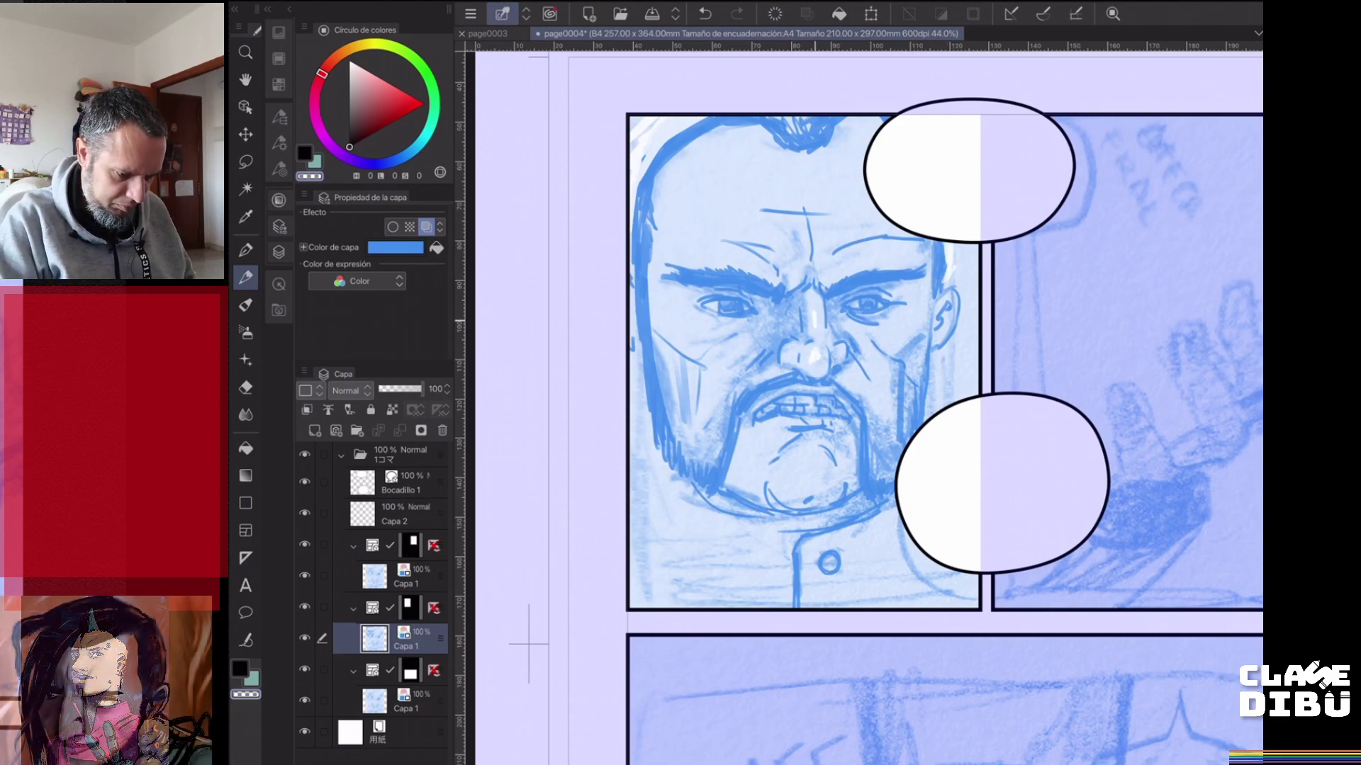
drag(727, 256, 748, 252)
drag(853, 261, 911, 244)
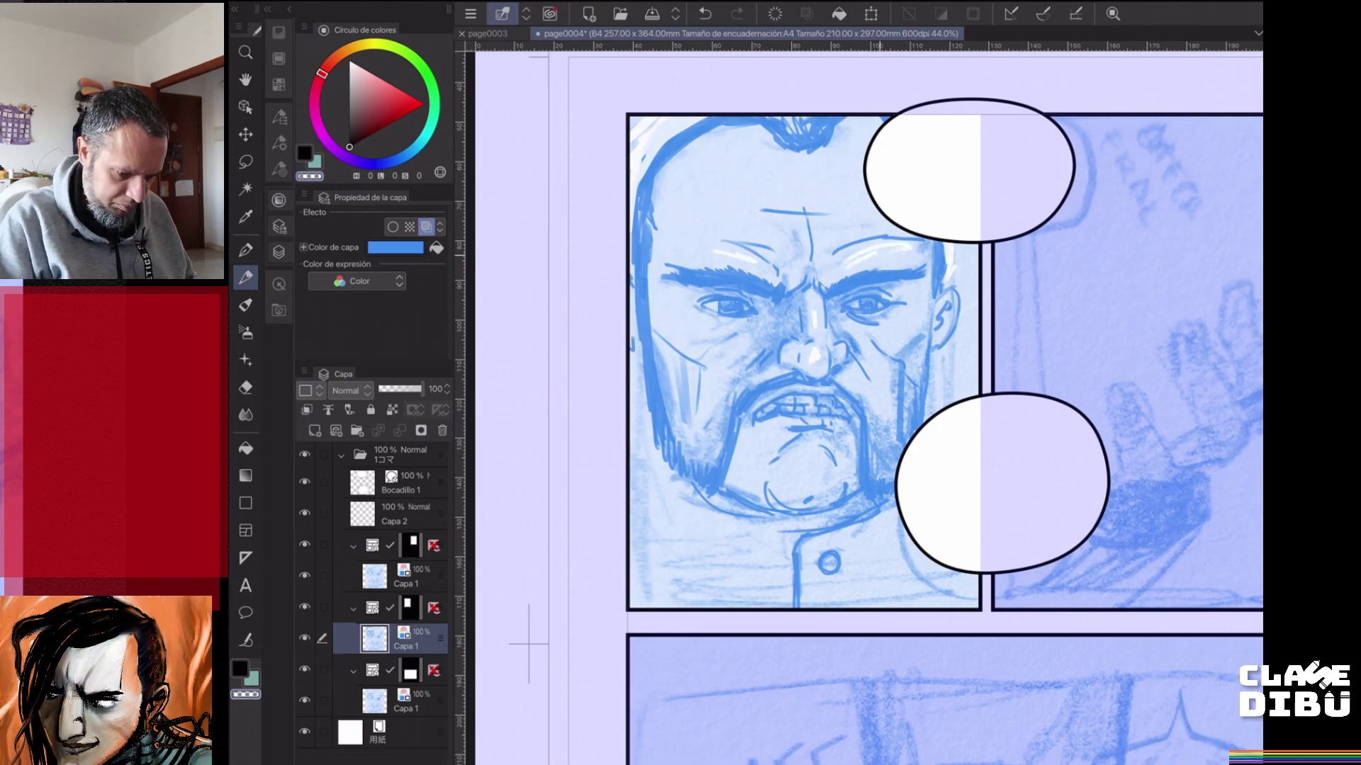
- Add transparent-colour highlights to the right-hand cheek, the chin, the shirt button and the collar
drag(884, 332, 912, 313)
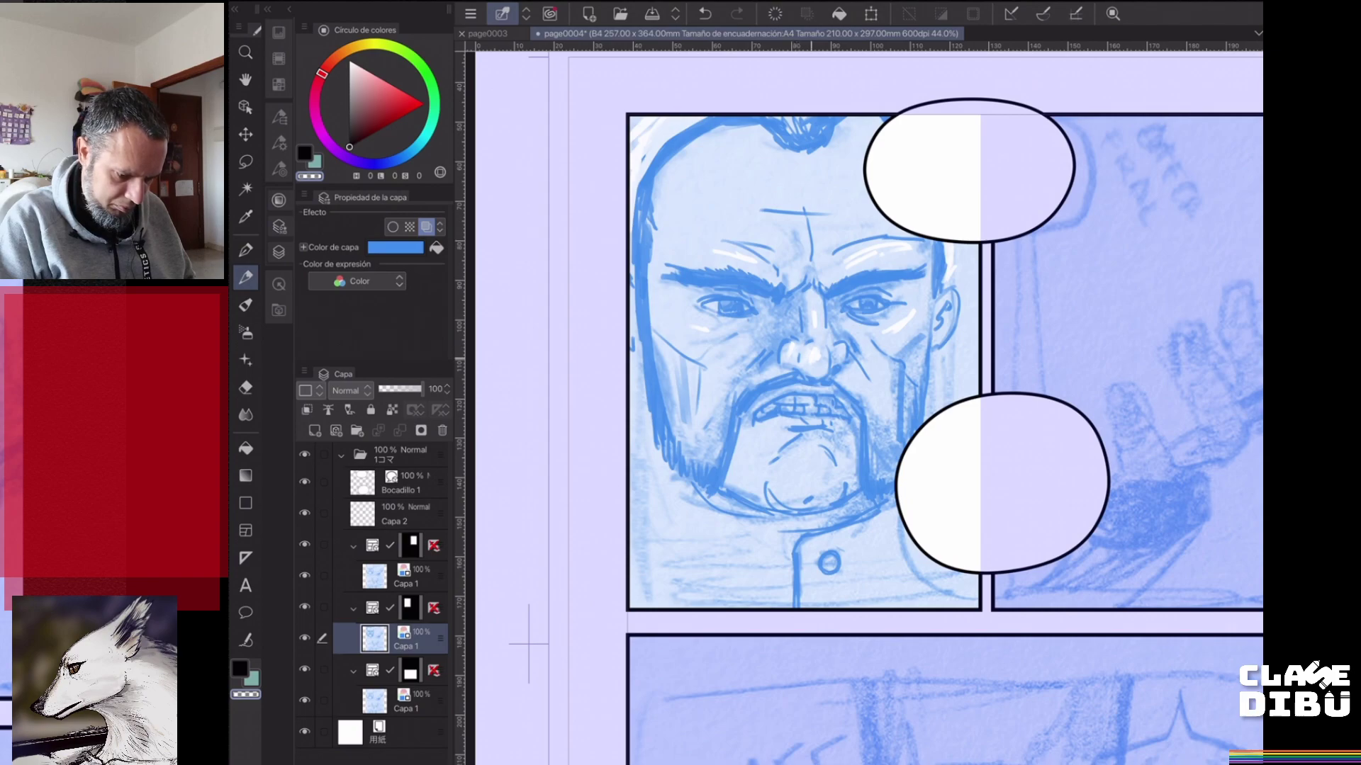
drag(787, 472, 815, 448)
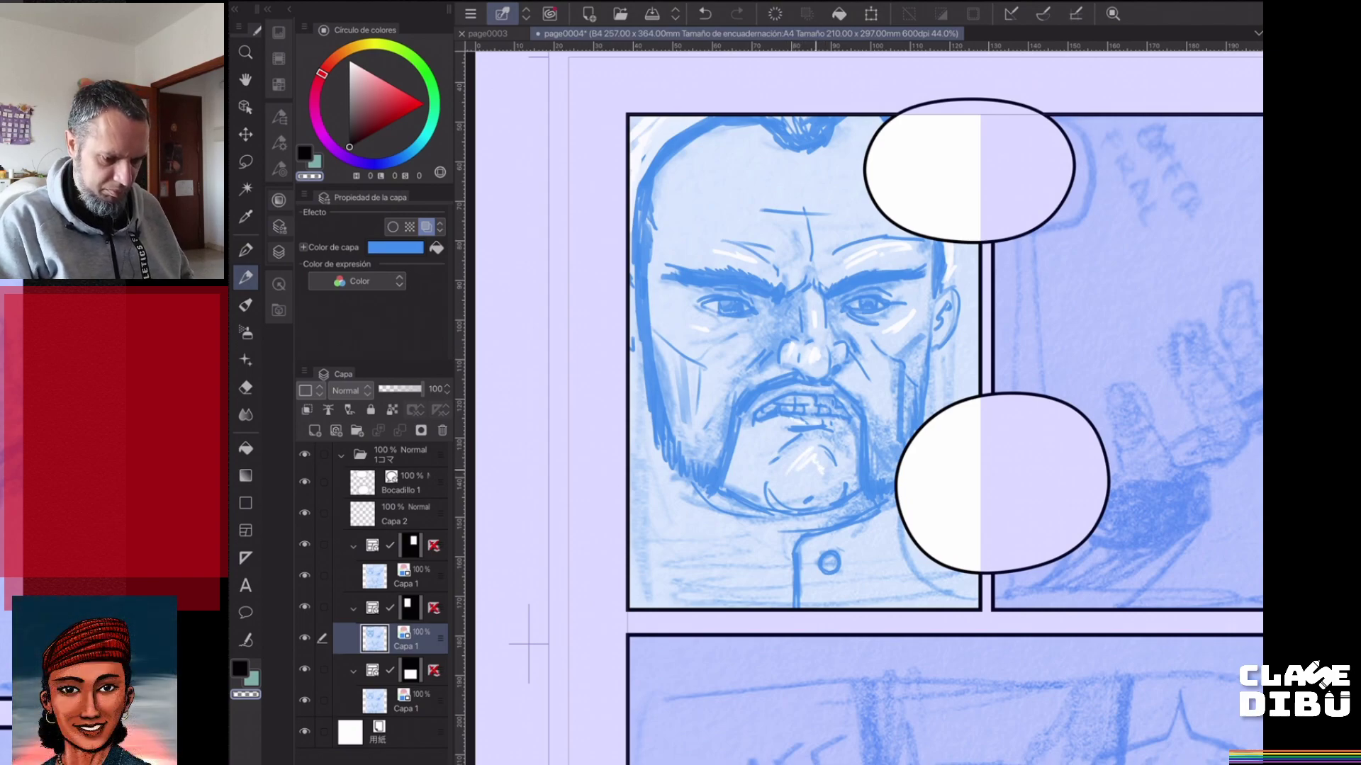
drag(798, 473, 820, 468)
mouse_move(824, 571)
mouse_down()
mouse_move(812, 540)
mouse_move(873, 518)
mouse_up()
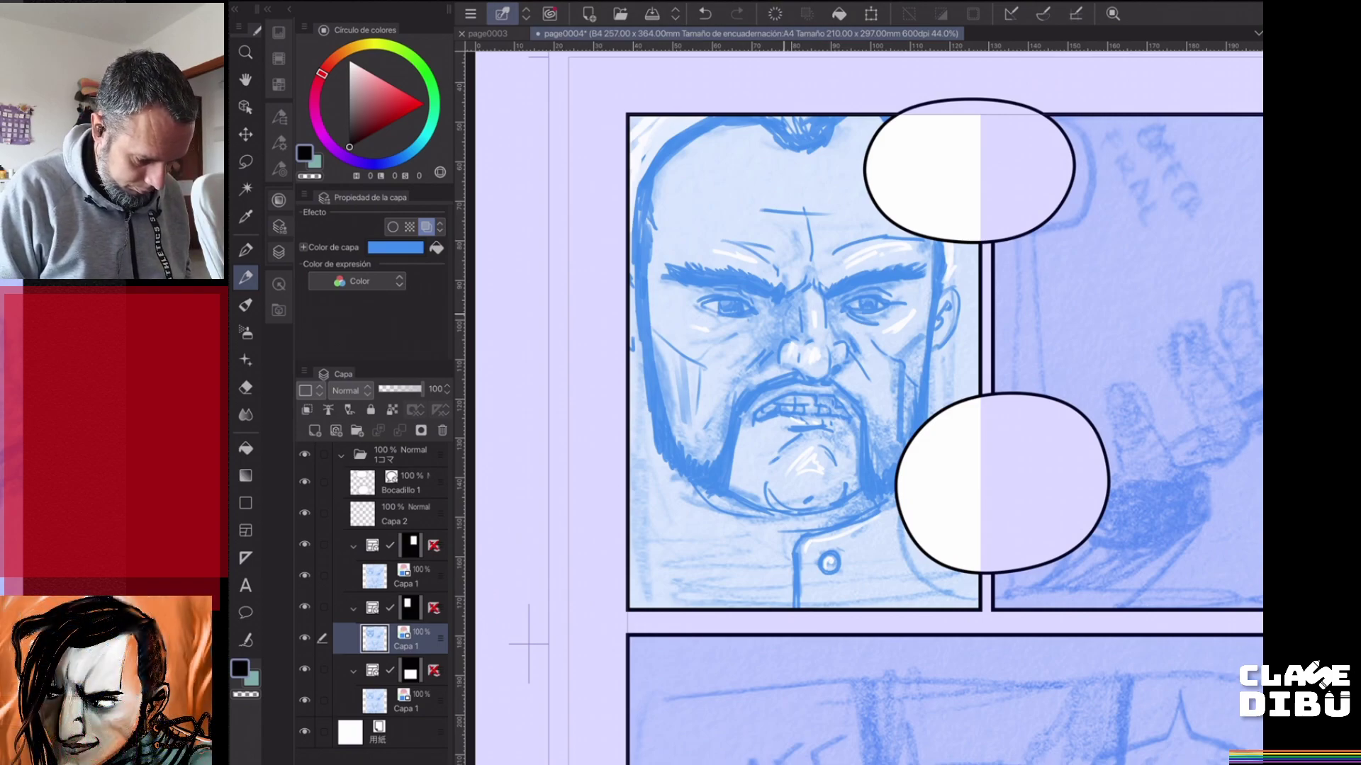
- Switch back to black and sketch the clothing lines beside the left jaw at the panel's edge
mouse_move(674, 471)
mouse_down()
mouse_move(616, 508)
mouse_move(629, 495)
mouse_up()
mouse_move(663, 475)
mouse_down()
mouse_move(629, 489)
mouse_move(645, 479)
mouse_up()
mouse_move(629, 452)
mouse_down()
mouse_move(657, 443)
mouse_move(630, 423)
mouse_move(637, 415)
mouse_up()
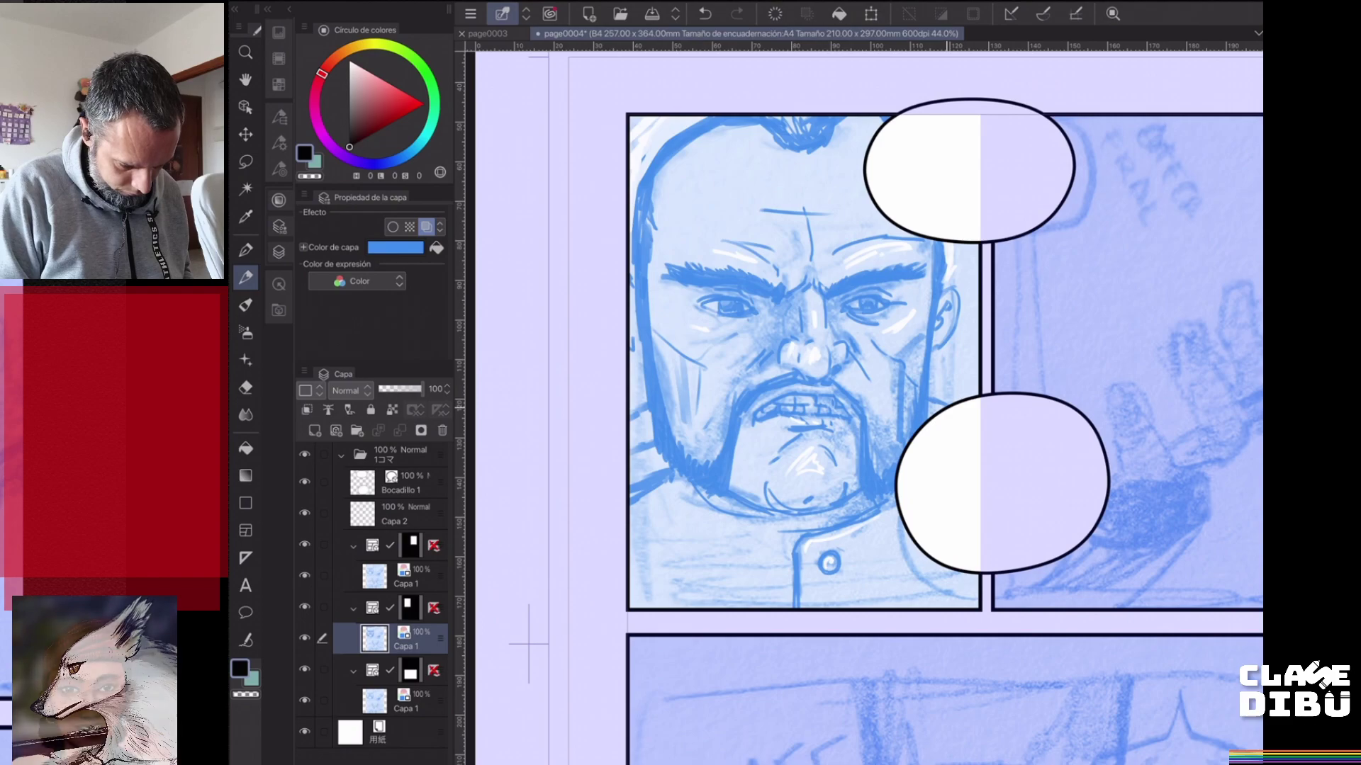
- Sketch the raised clothing folds beside both sides of the man's jaw in the first panel
mouse_move(649, 437)
mouse_down()
mouse_move(629, 449)
mouse_move(630, 425)
mouse_move(639, 435)
mouse_up()
mouse_move(646, 407)
mouse_down()
mouse_move(639, 393)
mouse_move(630, 406)
mouse_up()
drag(644, 384, 637, 412)
drag(928, 385, 939, 399)
mouse_move(939, 407)
mouse_down()
mouse_move(930, 415)
mouse_move(955, 403)
mouse_up()
drag(788, 537, 891, 503)
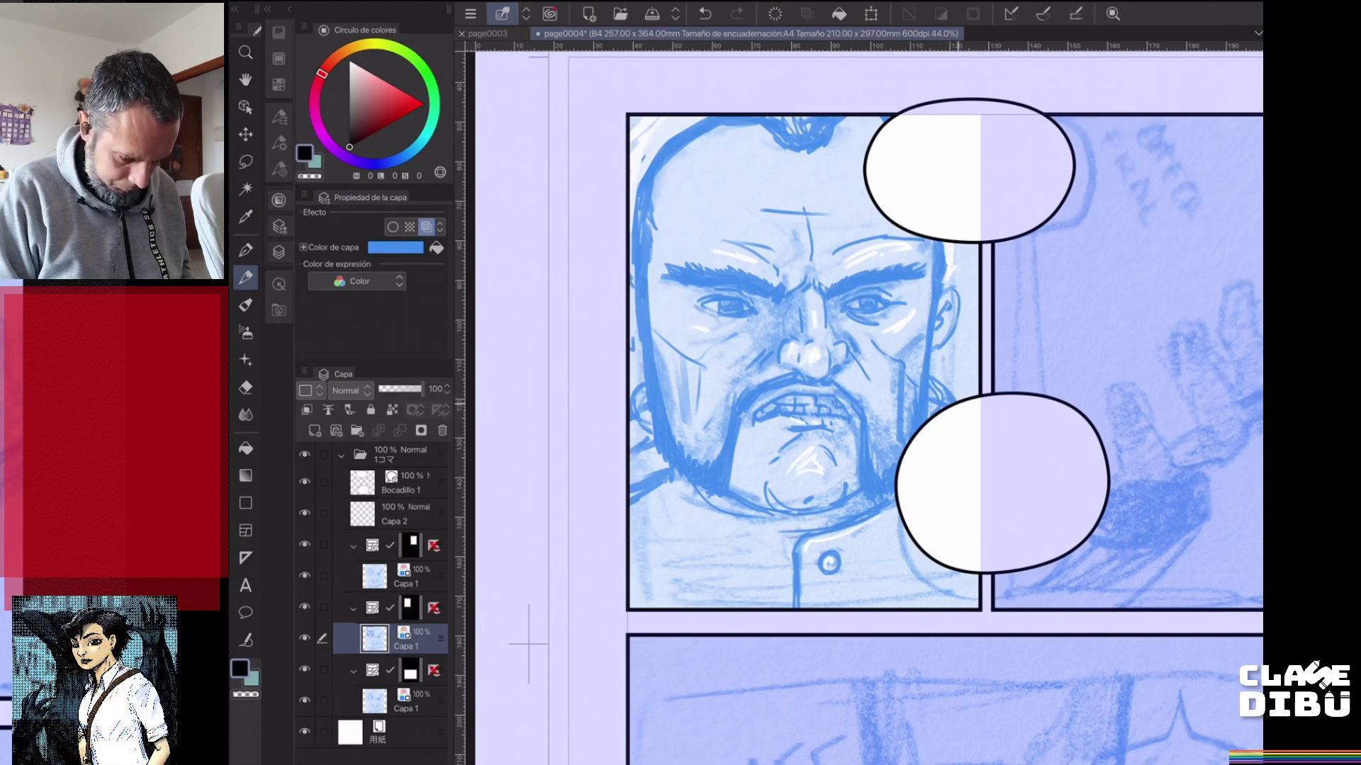
drag(685, 503, 650, 449)
drag(928, 381, 956, 396)
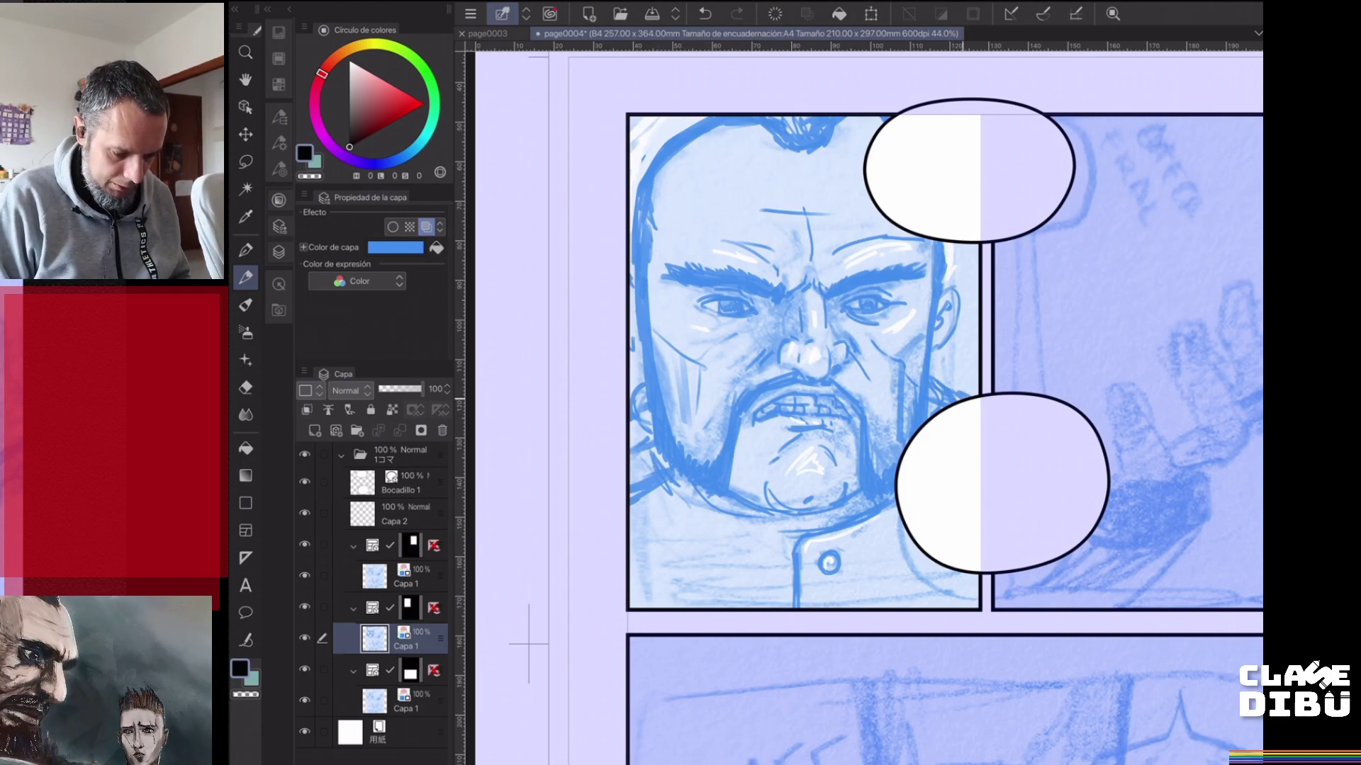
- Add fold and shading strokes to the man's shirt on both sides below the collar
drag(820, 600, 919, 551)
drag(670, 540, 720, 571)
mouse_move(668, 513)
mouse_down()
mouse_move(710, 563)
mouse_move(743, 565)
mouse_up()
drag(858, 586, 914, 546)
mouse_move(873, 579)
mouse_down()
mouse_move(903, 554)
mouse_move(948, 568)
mouse_up()
mouse_move(859, 604)
mouse_down()
mouse_move(963, 572)
mouse_move(976, 585)
mouse_up()
drag(637, 532, 697, 576)
drag(651, 525, 693, 559)
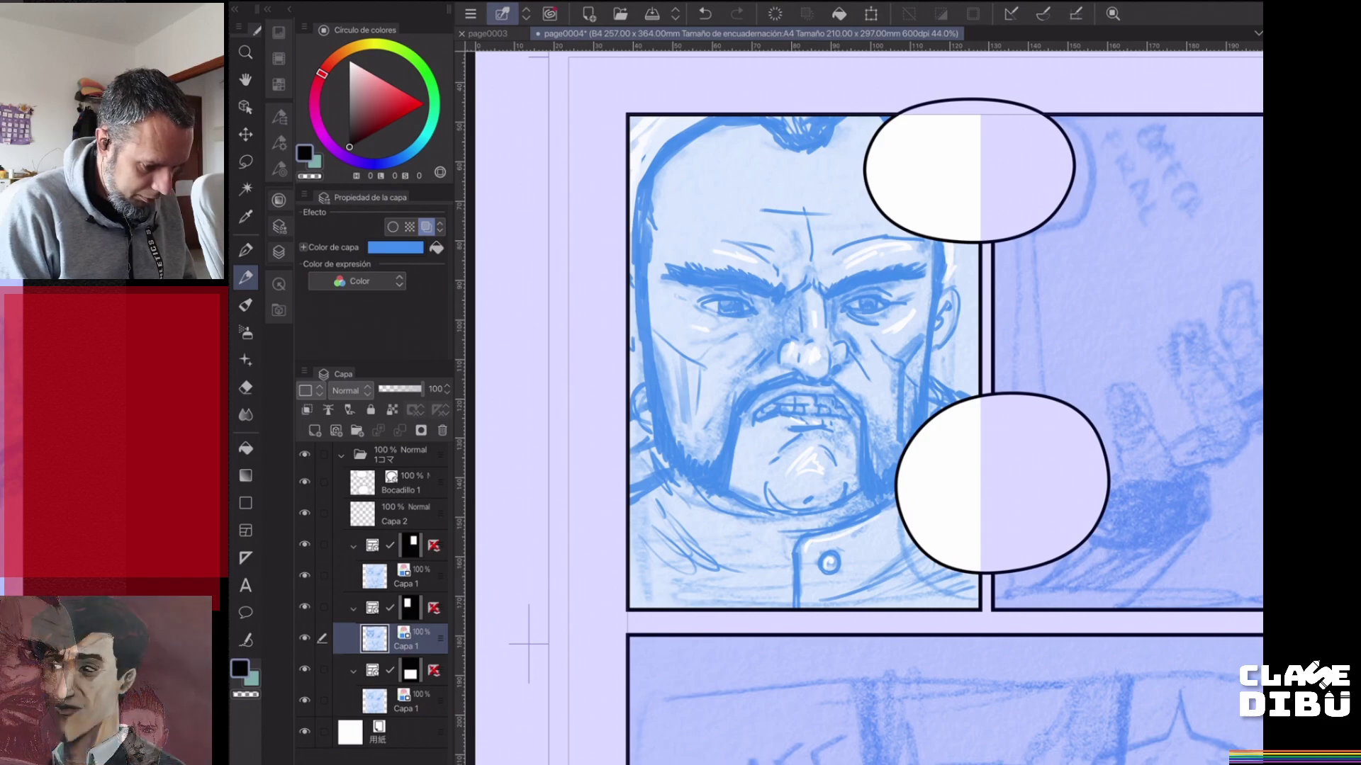
- Mirror the canvas view horizontally to check the face and page composition, and flip it back
click(278, 284)
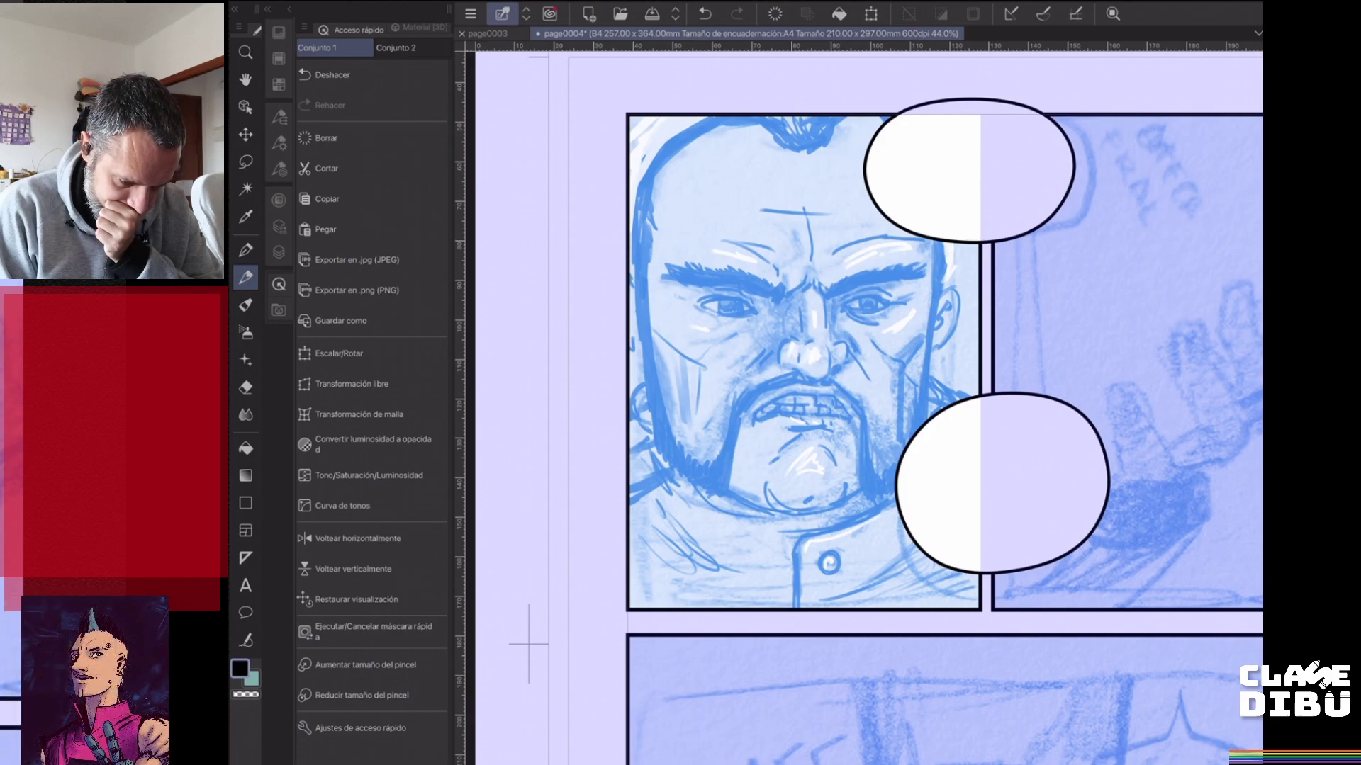
click(358, 538)
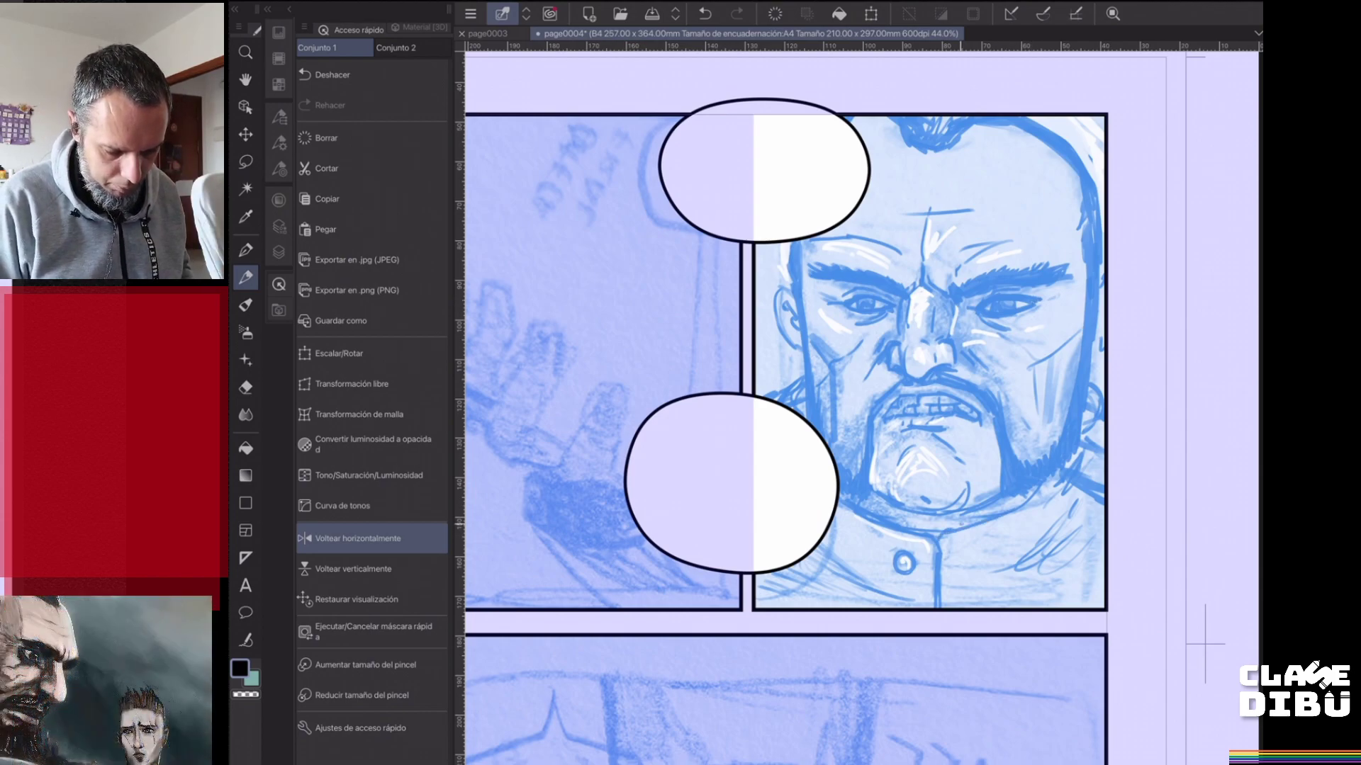
scroll(1201, 300, down, 3)
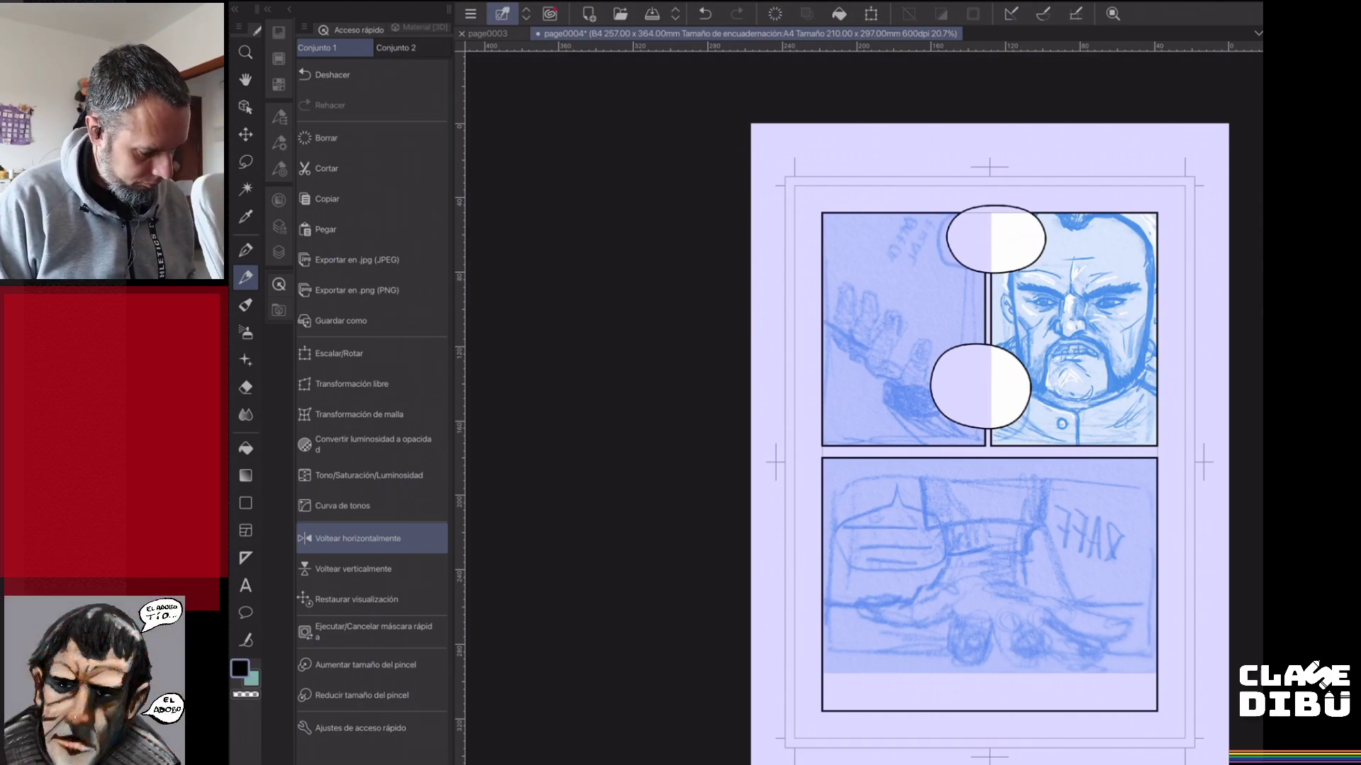
drag(989, 462, 992, 453)
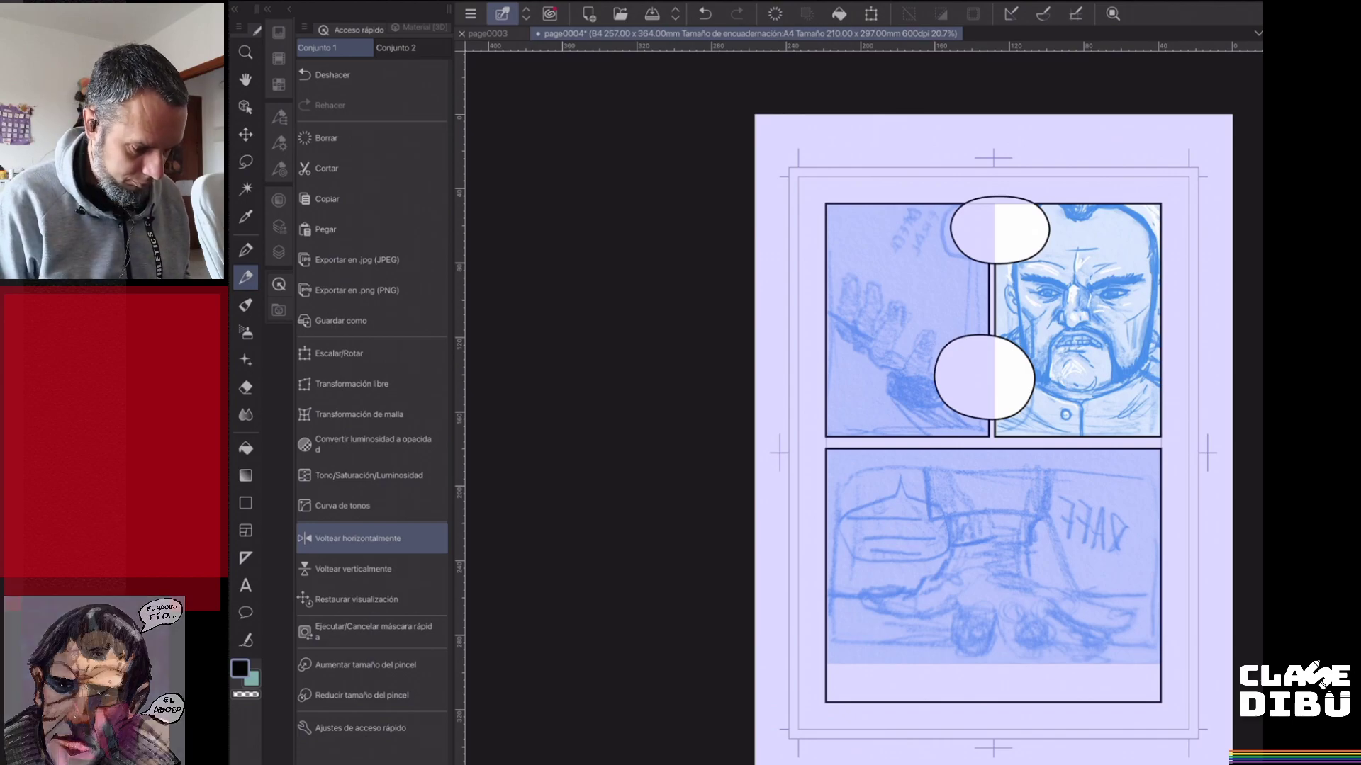
click(358, 538)
- Make the second panel's sketch layer active and outline the hand's thumb
scroll(932, 376, up, 4)
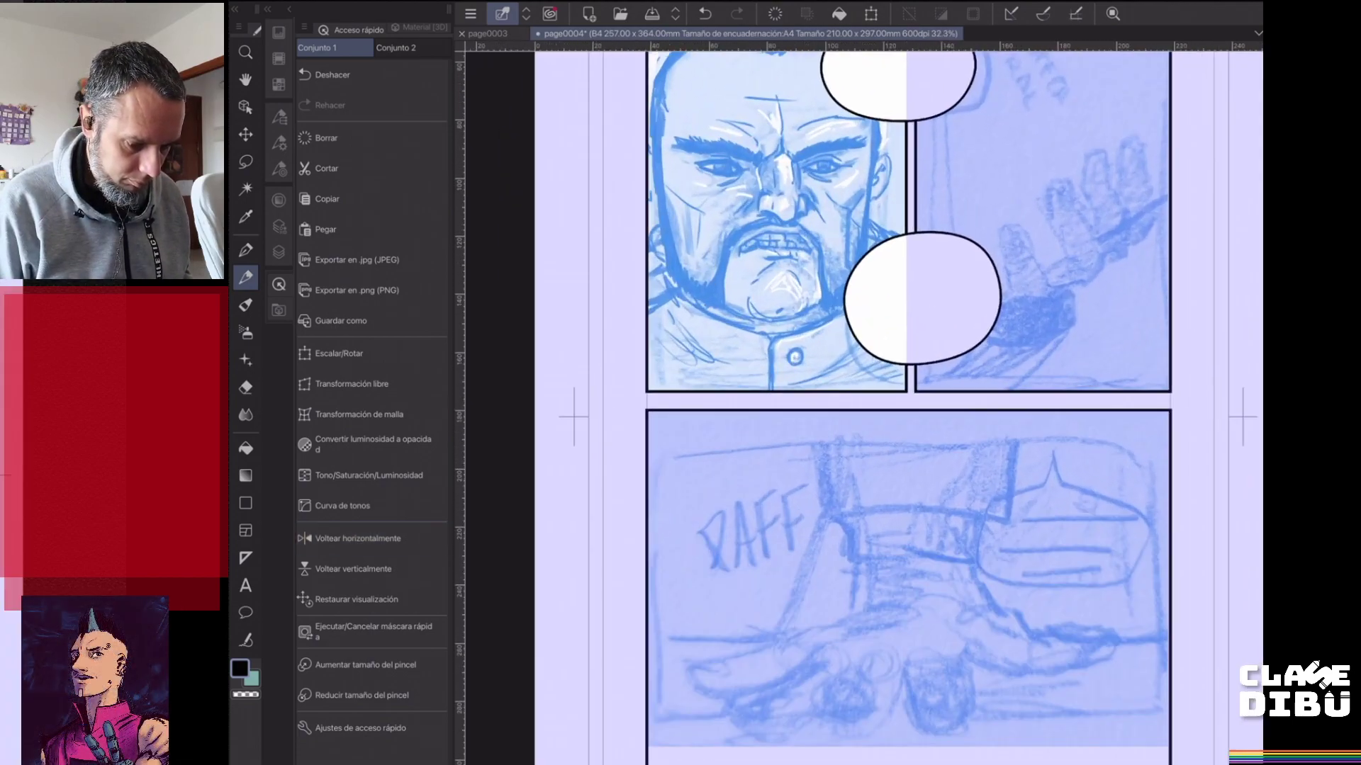
drag(933, 376, 851, 448)
scroll(1190, 360, up, 2)
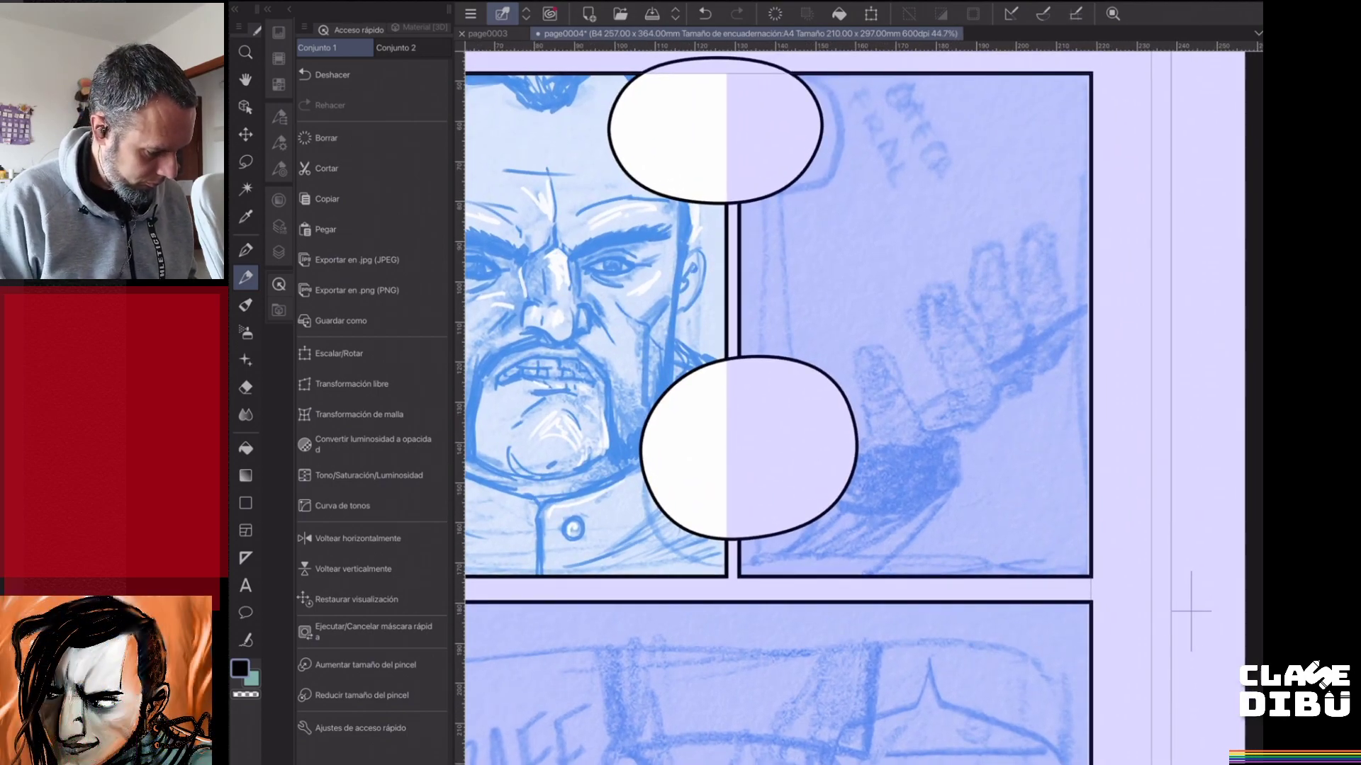
scroll(1091, 411, down, 1)
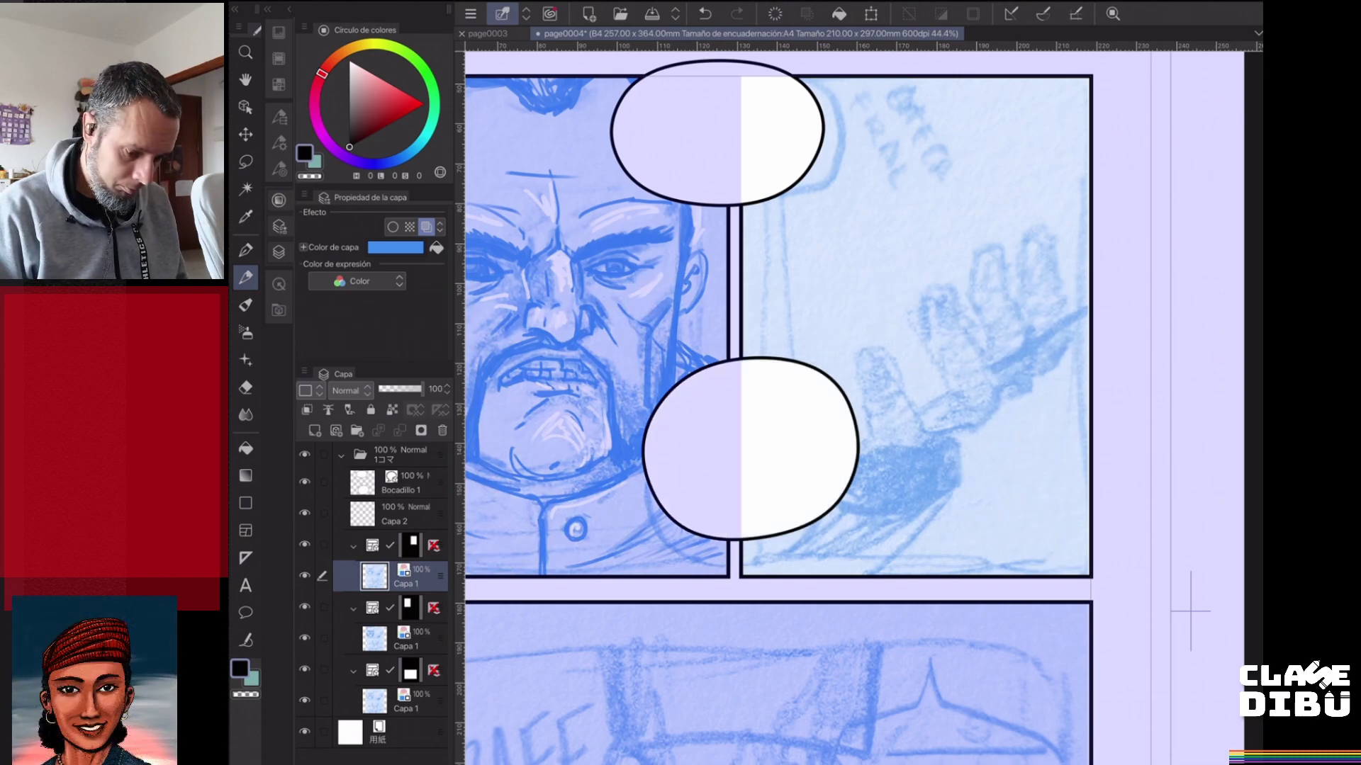
drag(858, 370, 872, 409)
mouse_move(857, 363)
mouse_down()
mouse_move(868, 409)
mouse_move(889, 367)
mouse_move(873, 347)
mouse_move(886, 343)
mouse_move(907, 395)
mouse_move(878, 449)
mouse_move(915, 469)
mouse_move(888, 481)
mouse_up()
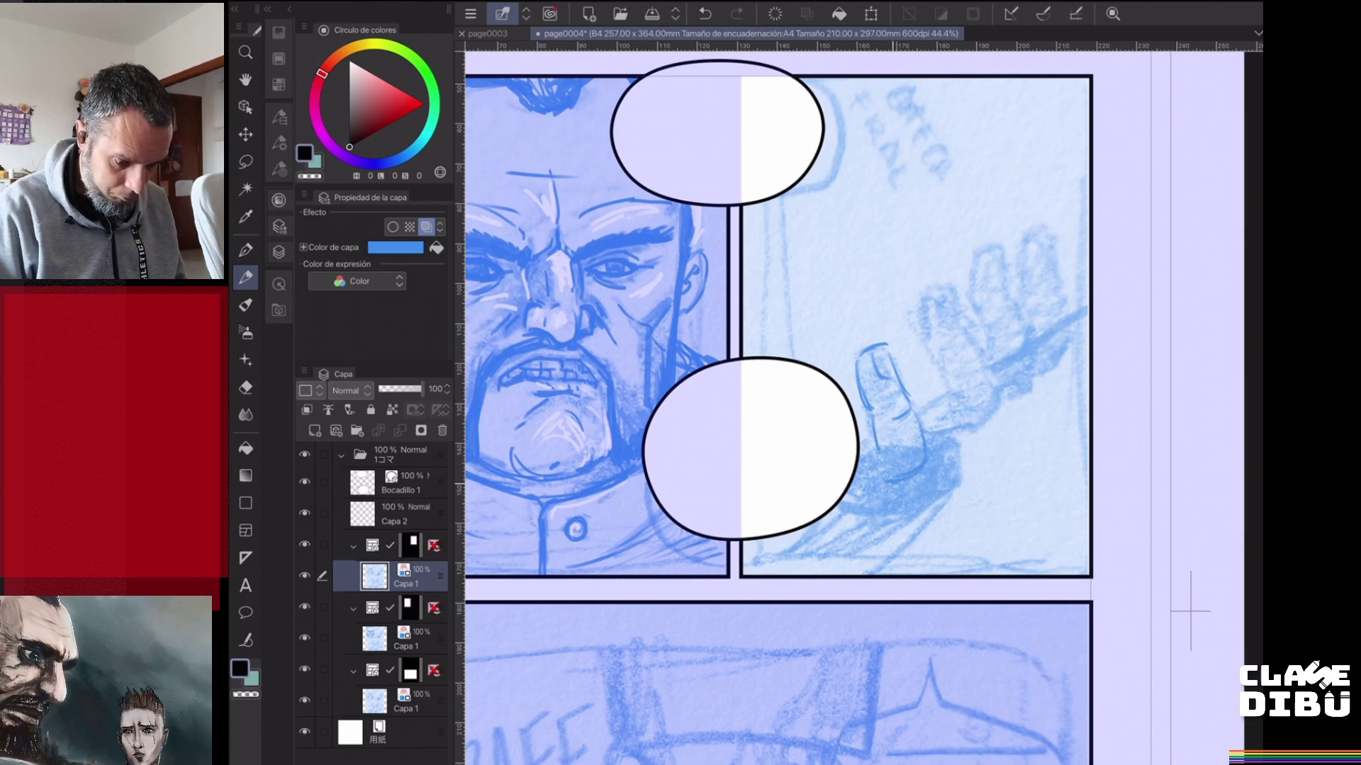
- Outline the palm edge and the three raised fingers of the hand in the second panel
mouse_move(929, 440)
mouse_down()
mouse_move(977, 431)
mouse_move(938, 447)
mouse_up()
mouse_move(953, 391)
mouse_down()
mouse_move(924, 409)
mouse_move(985, 425)
mouse_up()
drag(938, 354, 943, 388)
drag(935, 278, 921, 348)
mouse_move(934, 276)
mouse_down()
mouse_move(949, 272)
mouse_move(982, 338)
mouse_move(994, 407)
mouse_up()
mouse_move(974, 260)
mouse_down()
mouse_move(962, 297)
mouse_move(990, 250)
mouse_move(1019, 320)
mouse_move(1029, 409)
mouse_move(1031, 393)
mouse_up()
drag(1022, 330, 1022, 401)
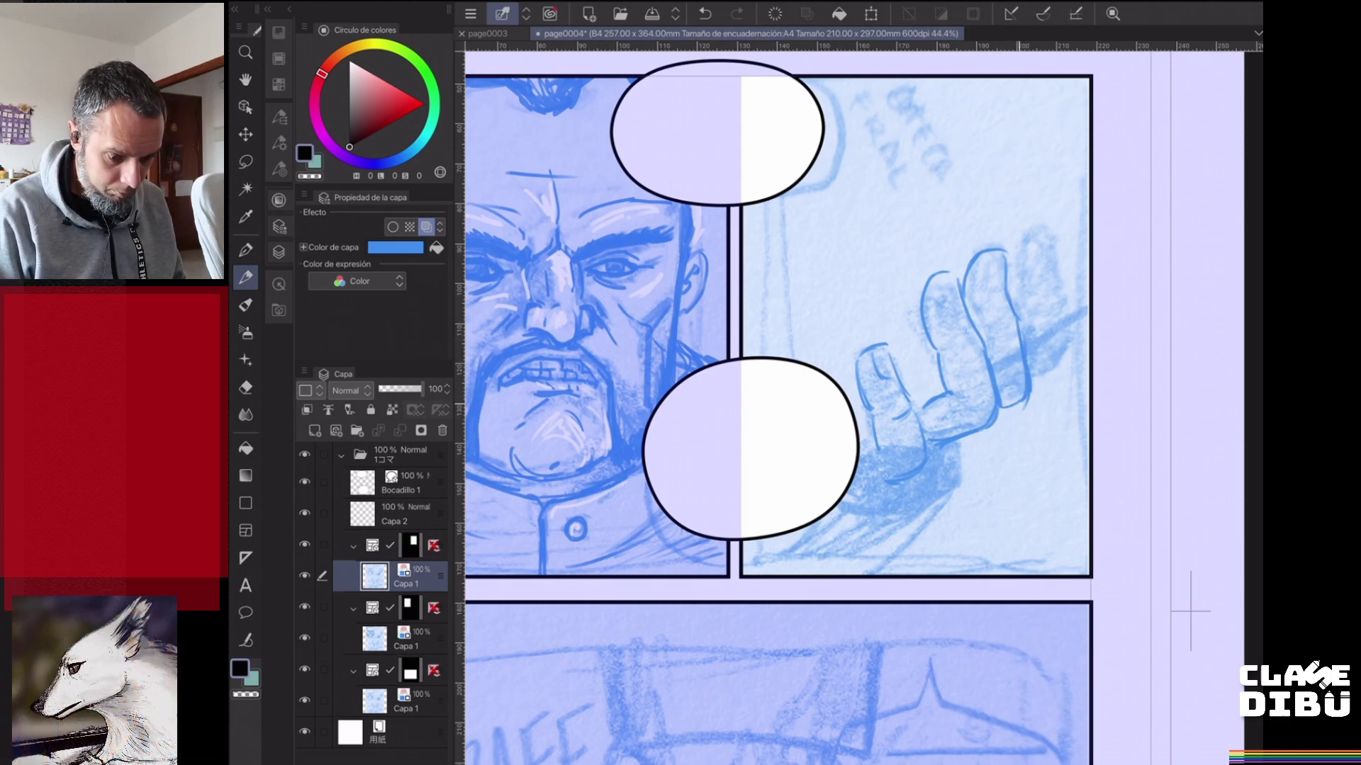
mouse_move(1014, 290)
mouse_down()
mouse_move(1037, 237)
mouse_move(1058, 287)
mouse_move(1016, 307)
mouse_move(1021, 327)
mouse_up()
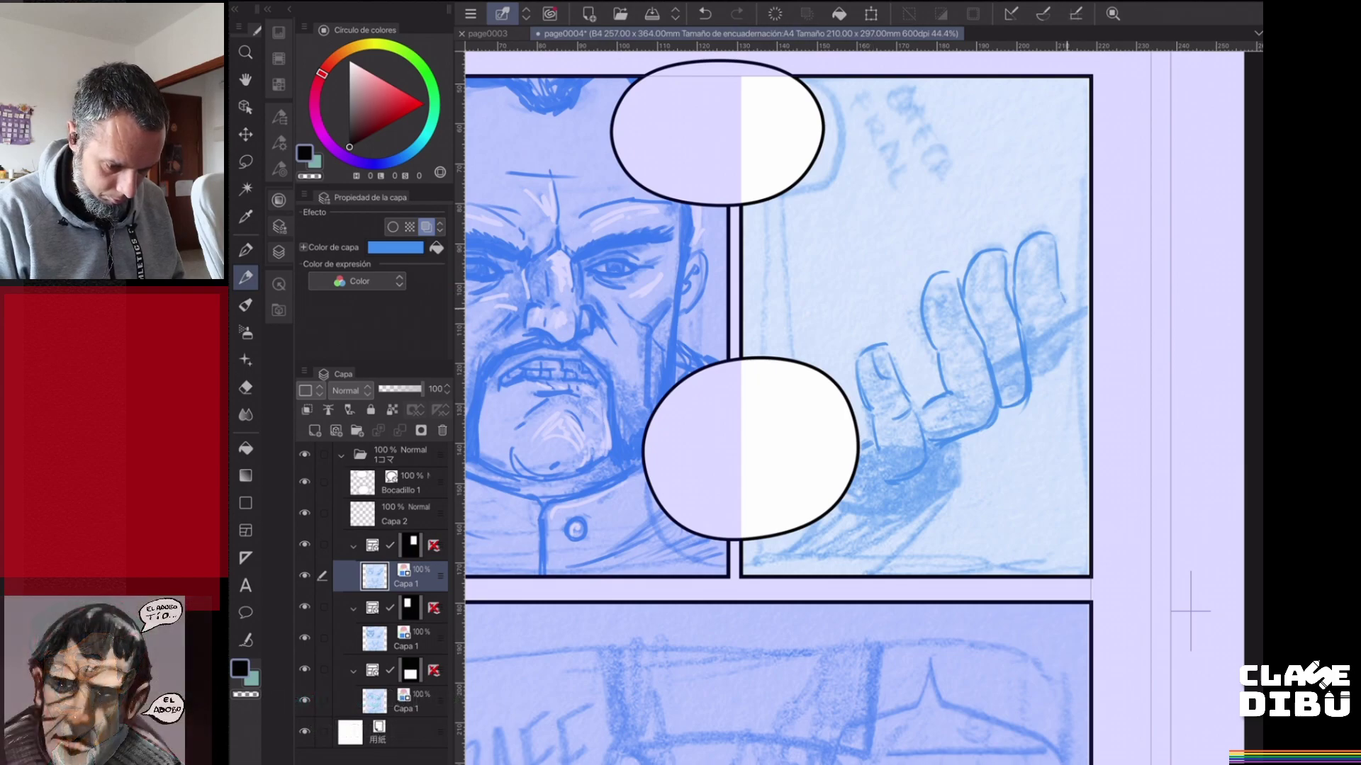
mouse_move(1066, 326)
mouse_down()
mouse_move(1065, 361)
mouse_move(1032, 373)
mouse_up()
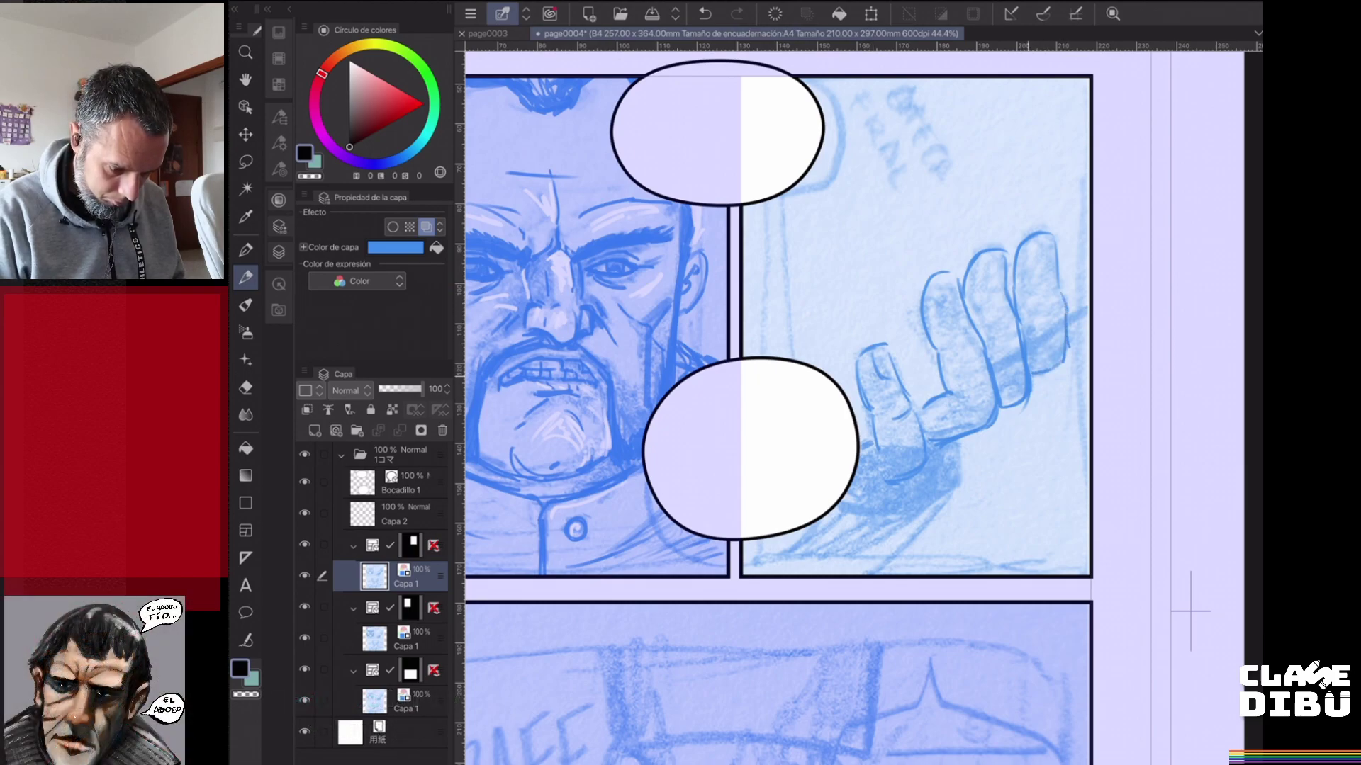
- Draw the cuff and sleeve edges below the hand and the short line behind the outermost finger
mouse_move(955, 449)
mouse_down()
mouse_move(955, 478)
mouse_move(904, 515)
mouse_move(884, 570)
mouse_up()
drag(953, 495, 876, 574)
drag(957, 446, 947, 495)
drag(1089, 307, 1066, 324)
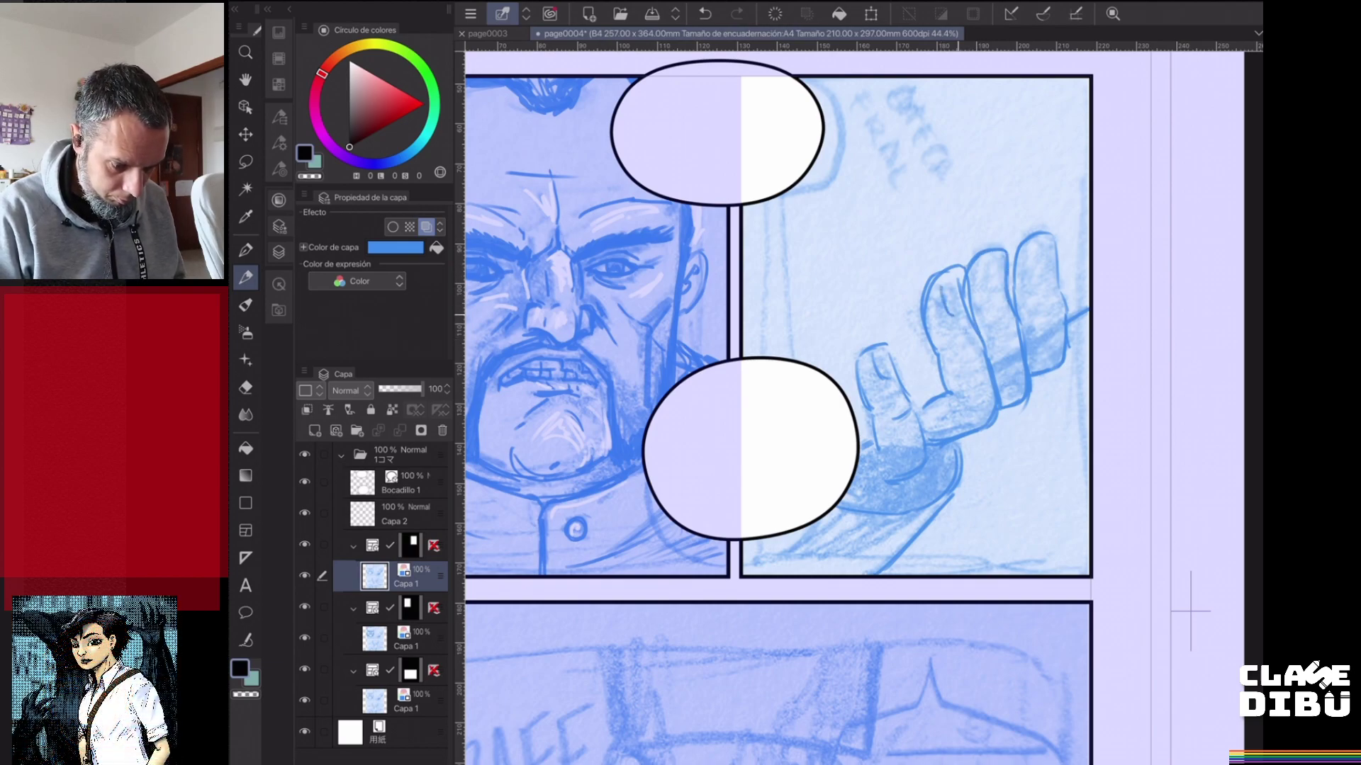
- Draw the fingernails and refine the fingertip contours of the hand in the second panel
mouse_move(980, 275)
mouse_down()
mouse_move(992, 302)
mouse_move(1003, 284)
mouse_move(998, 297)
mouse_up()
drag(1031, 252, 1038, 278)
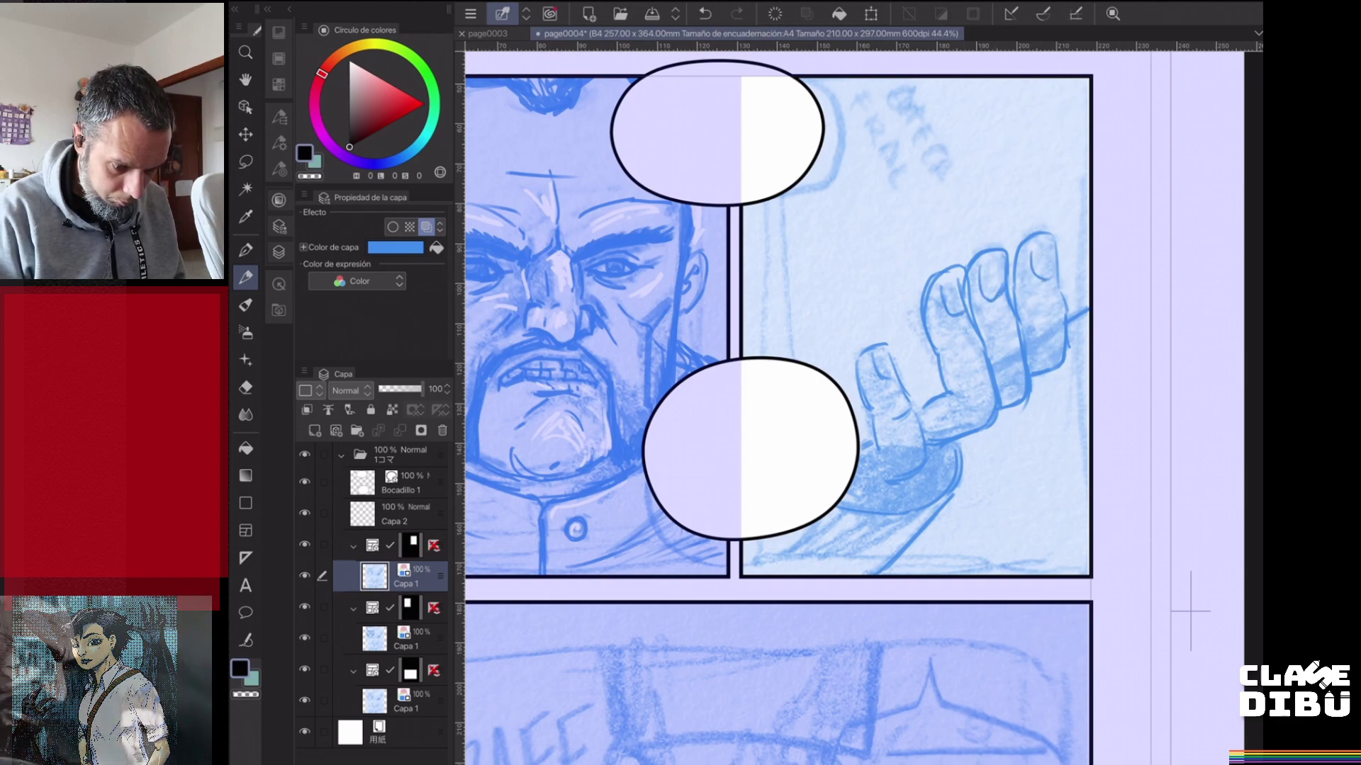
mouse_move(988, 263)
mouse_down()
mouse_move(1003, 261)
mouse_move(961, 275)
mouse_up()
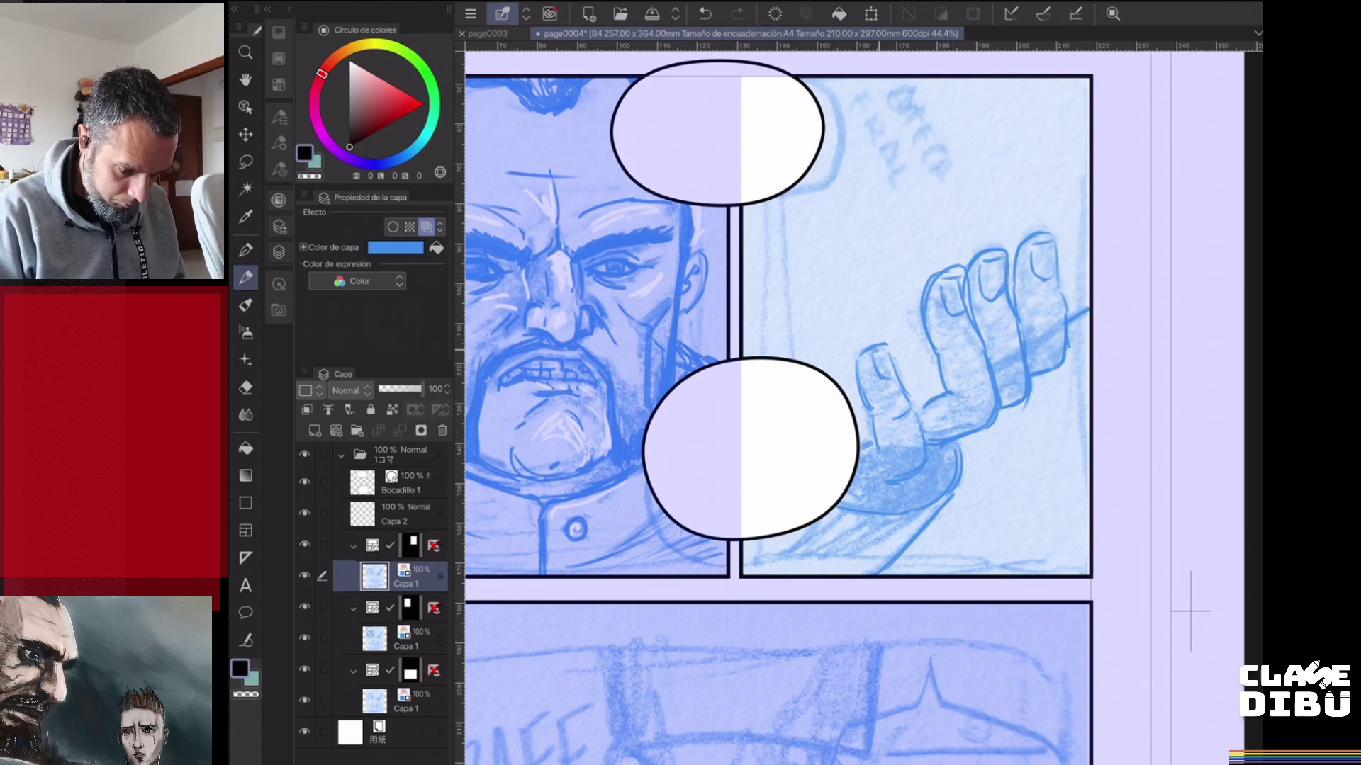
mouse_move(894, 358)
mouse_down()
mouse_move(892, 377)
mouse_move(886, 350)
mouse_up()
- Shade the cuff and fill the sleeve below the hand with dense diagonal hatching
scroll(863, 408, down, 2)
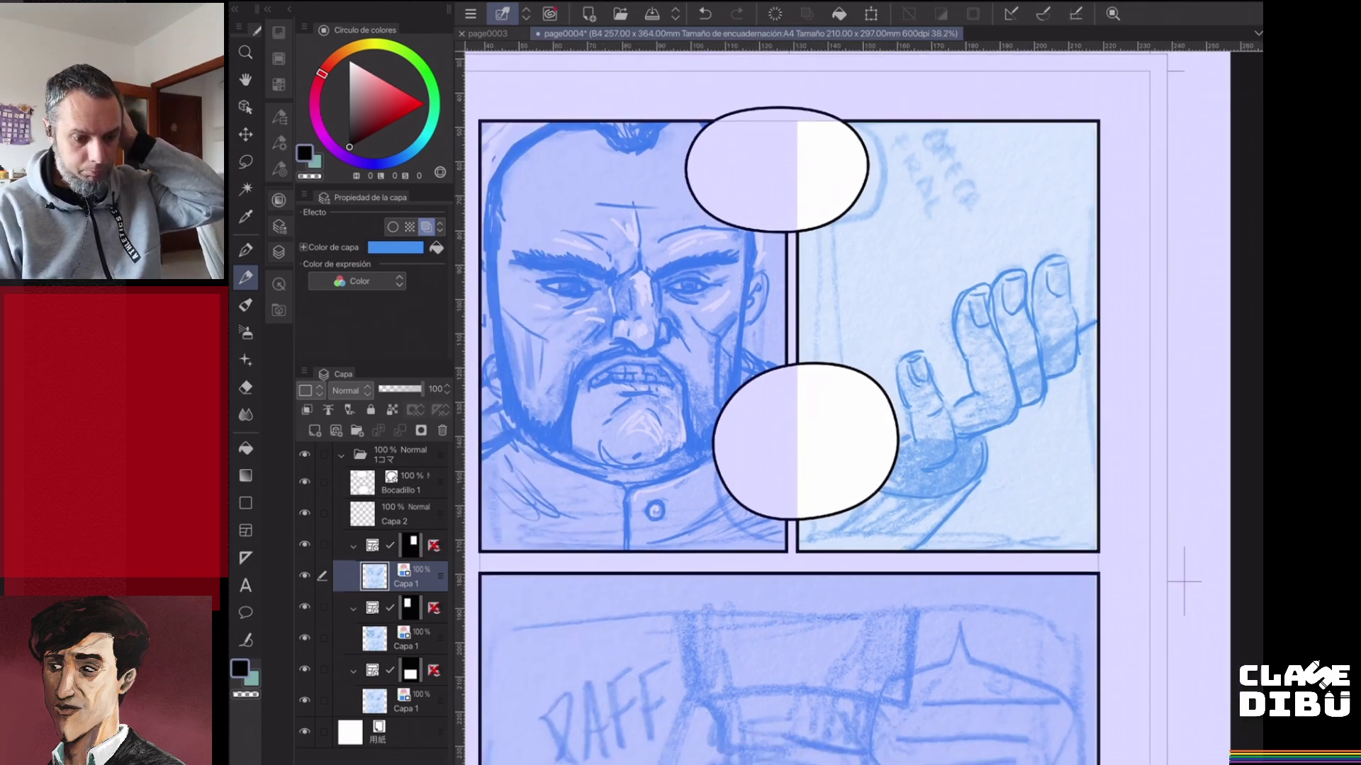
scroll(863, 408, down, 1)
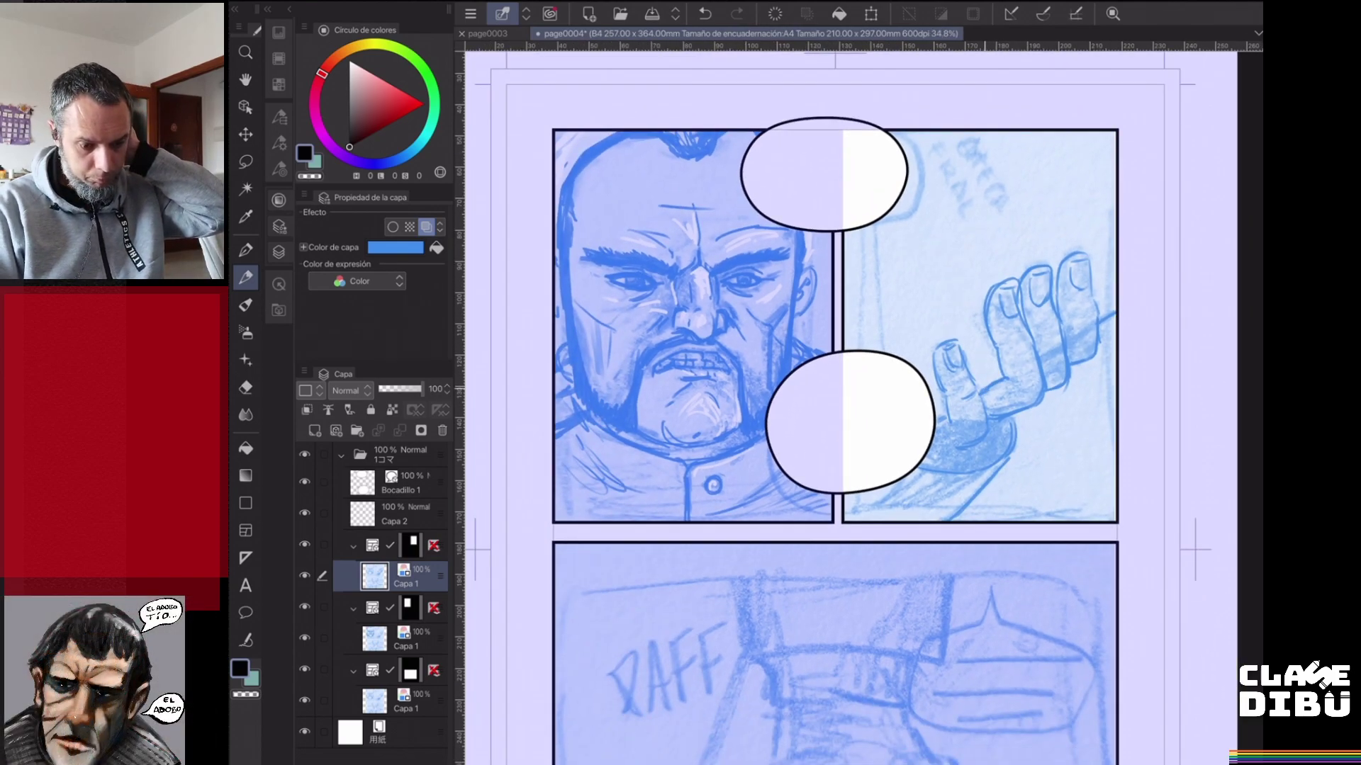
key(ctrl+minus)
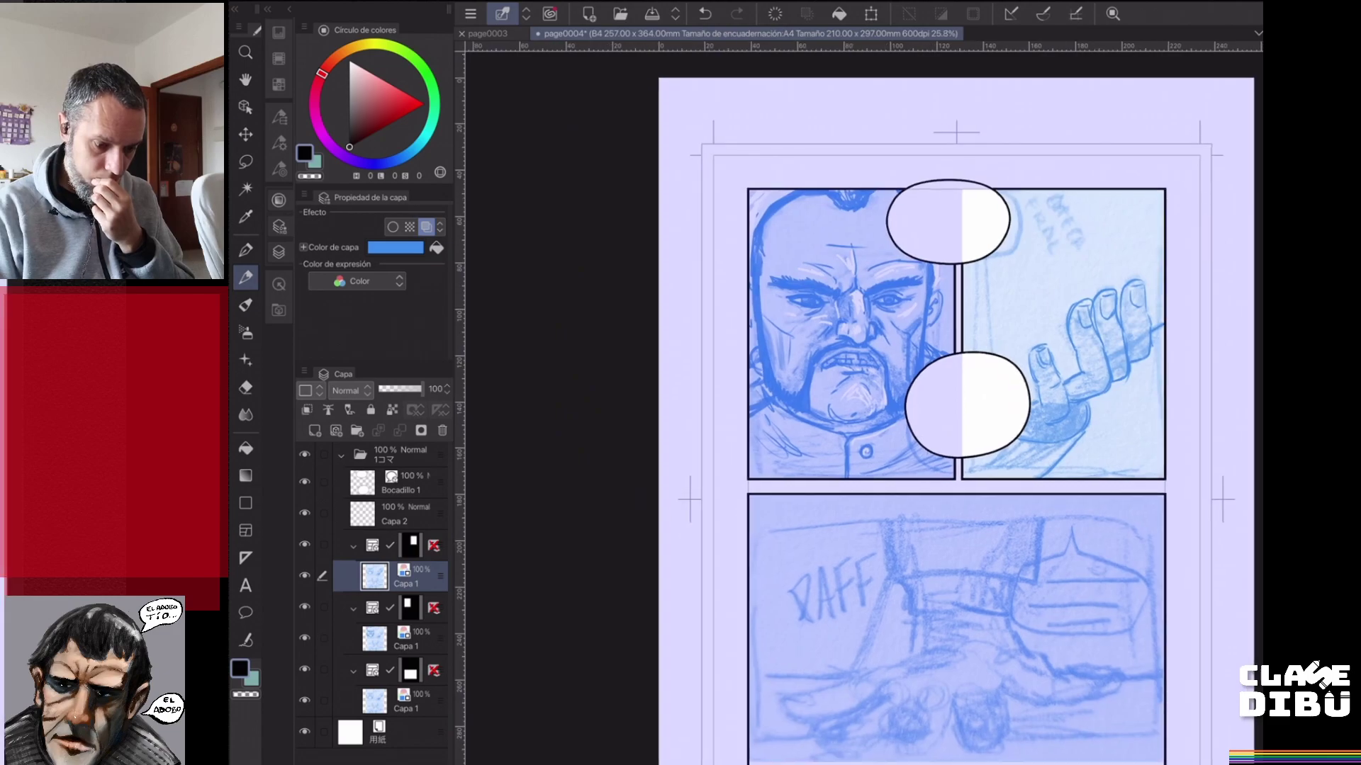
key(ctrl+plus)
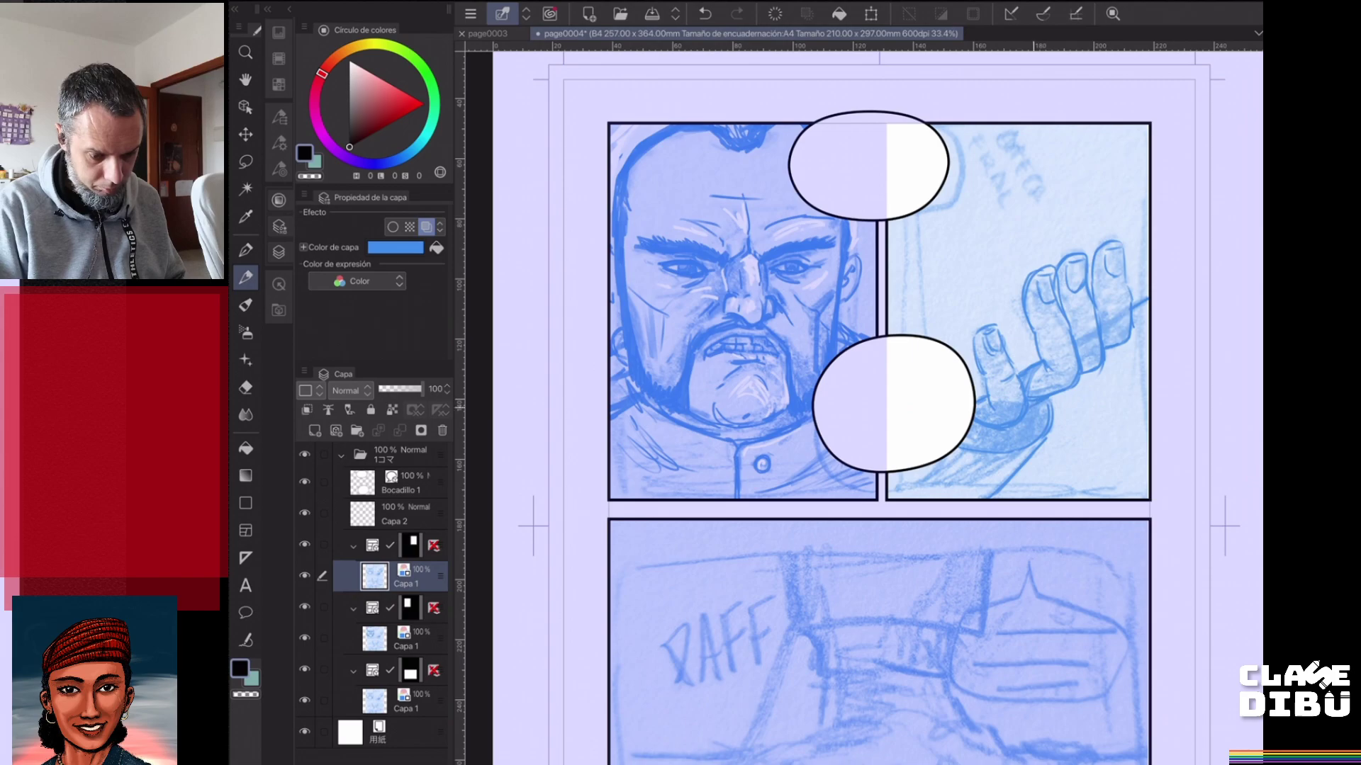
drag(965, 439, 1031, 442)
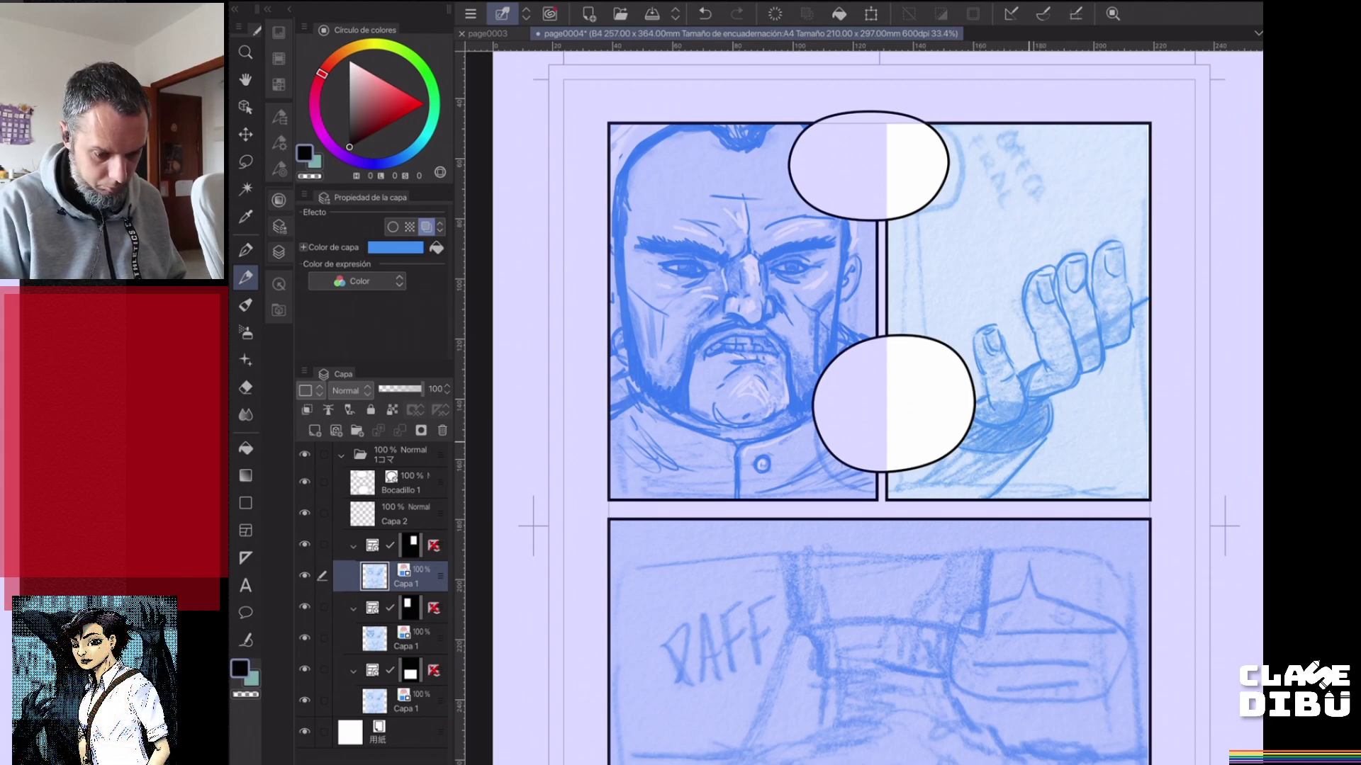
mouse_move(890, 489)
mouse_down()
mouse_move(959, 459)
mouse_move(1020, 471)
mouse_move(1027, 454)
mouse_up()
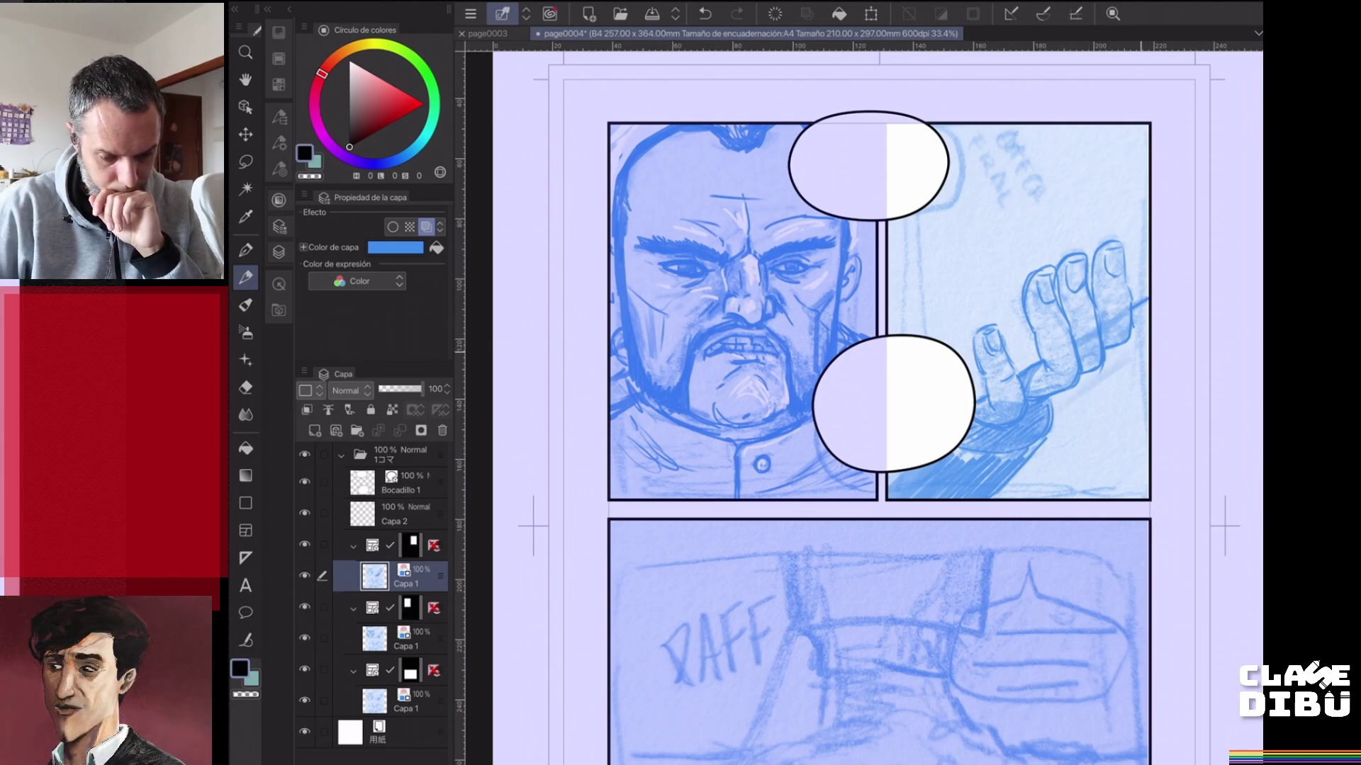
- Fill the second panel's lower background beside the sleeve with diagonal speed-line hatching
drag(1146, 362, 1056, 435)
drag(1146, 370, 1054, 449)
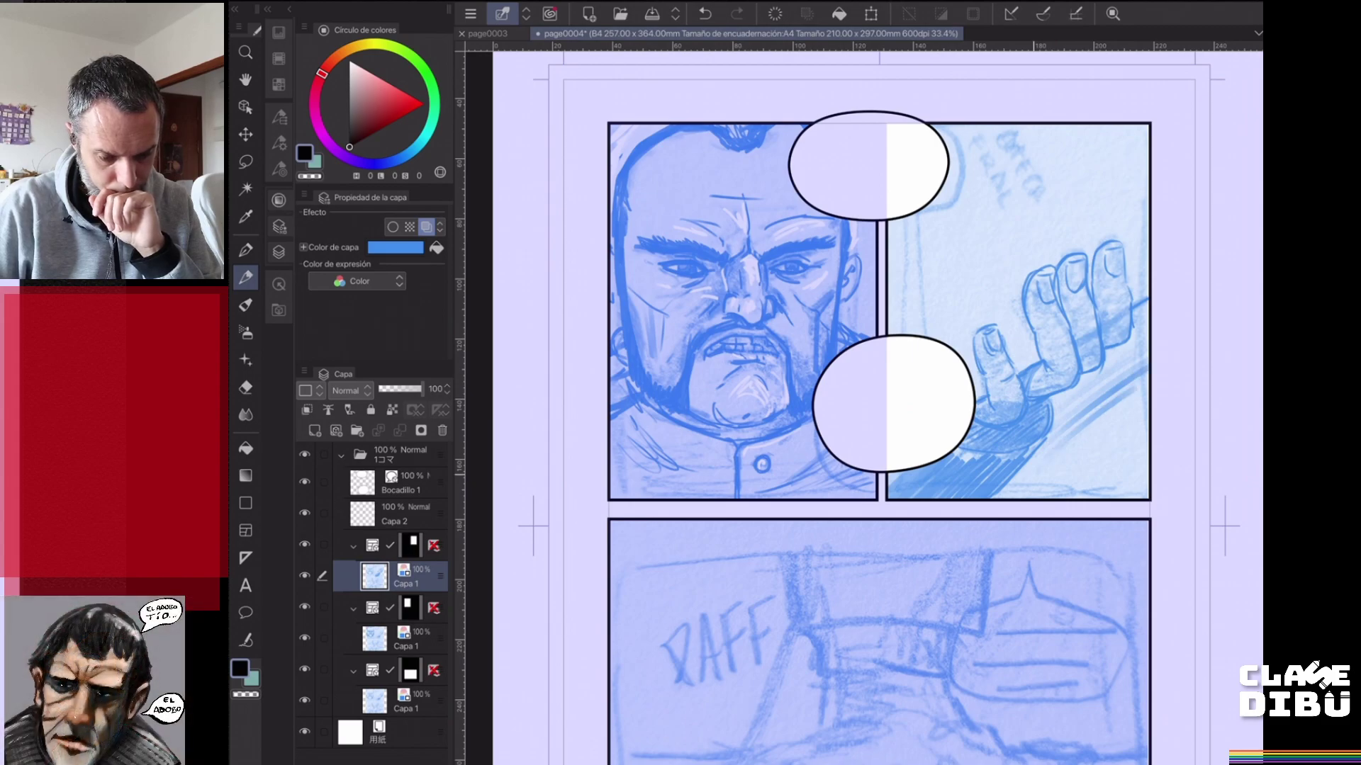
drag(1145, 386, 1041, 494)
drag(1148, 418, 1048, 496)
mouse_move(1148, 439)
mouse_down()
mouse_move(1083, 496)
mouse_move(1097, 498)
mouse_up()
drag(1148, 478, 1128, 499)
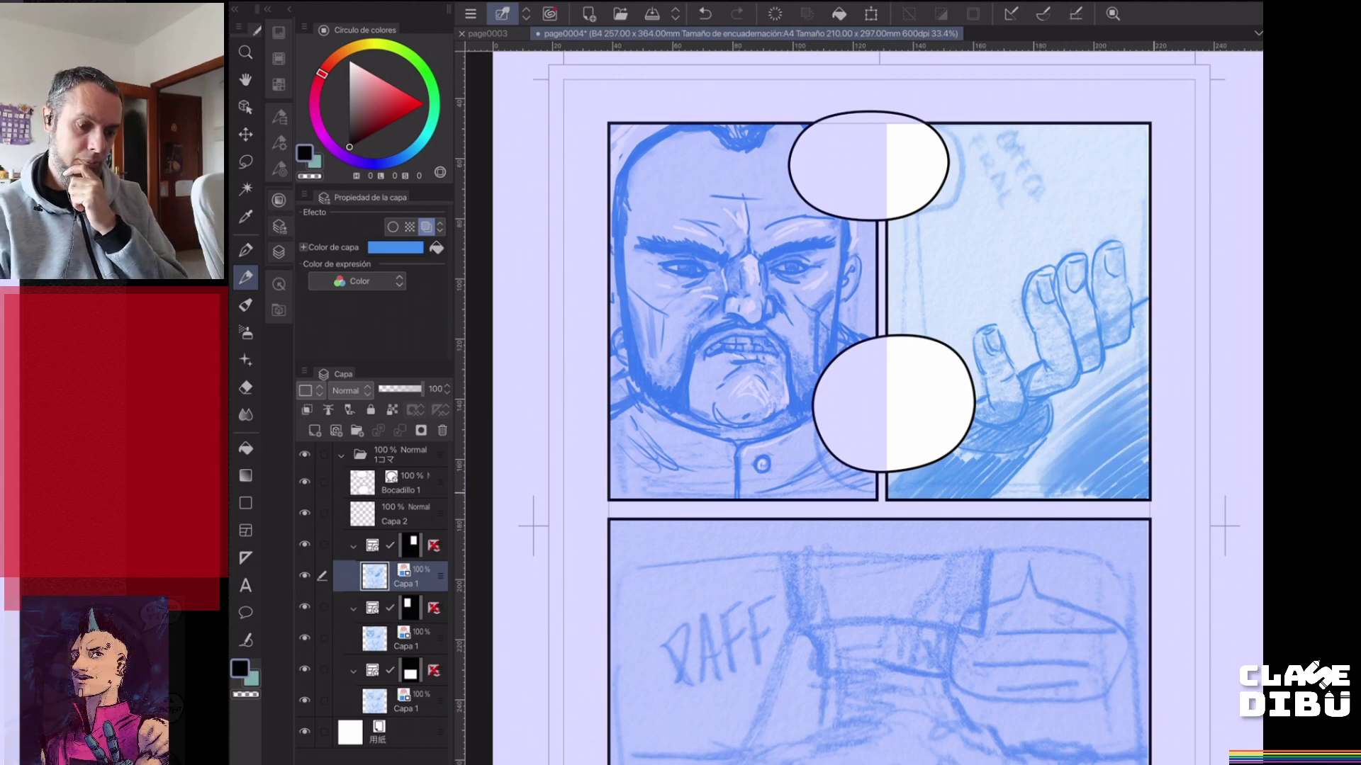
drag(1040, 478, 1013, 498)
drag(1051, 478, 1032, 498)
drag(1089, 469, 1055, 498)
drag(1106, 480, 1086, 499)
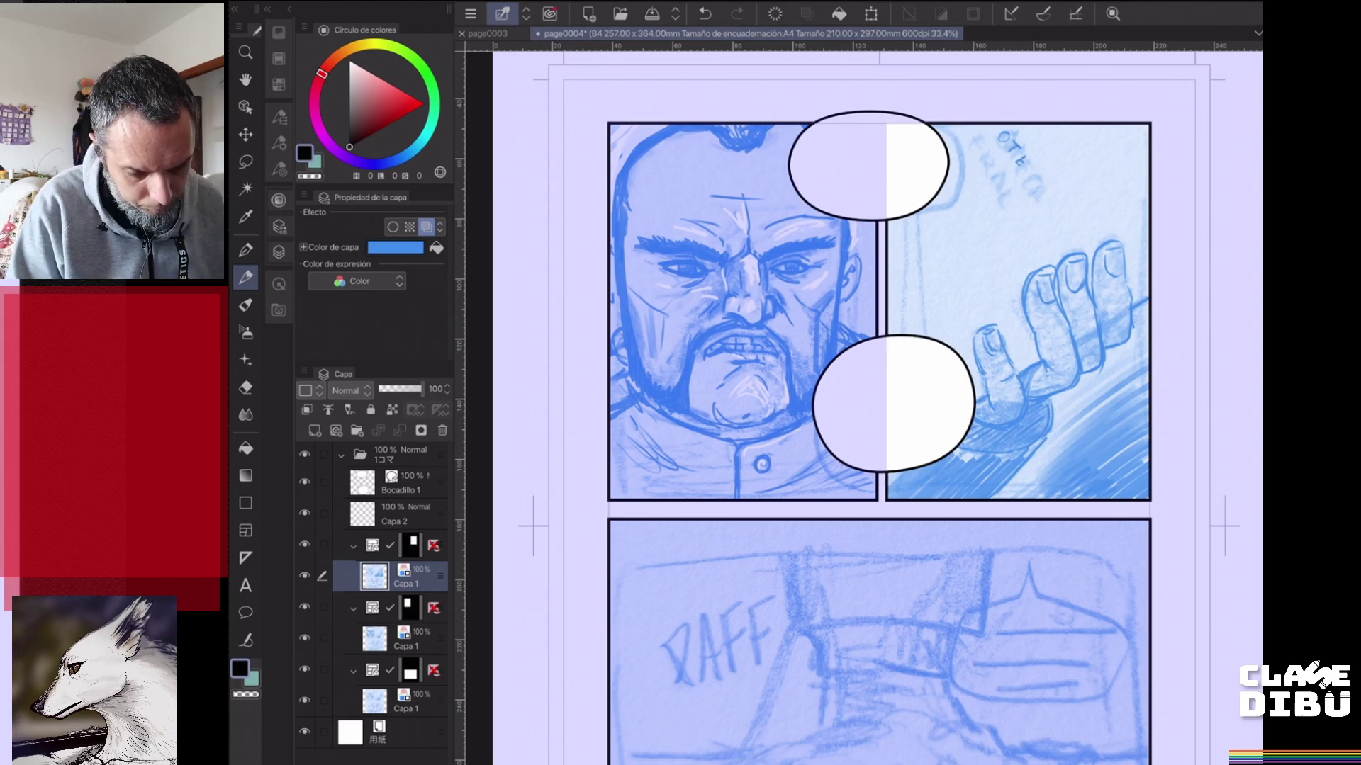
- Letter the slanted sign text "OTECA" and "NERAL" over the rough lettering in the second panel
scroll(863, 402, up, 1)
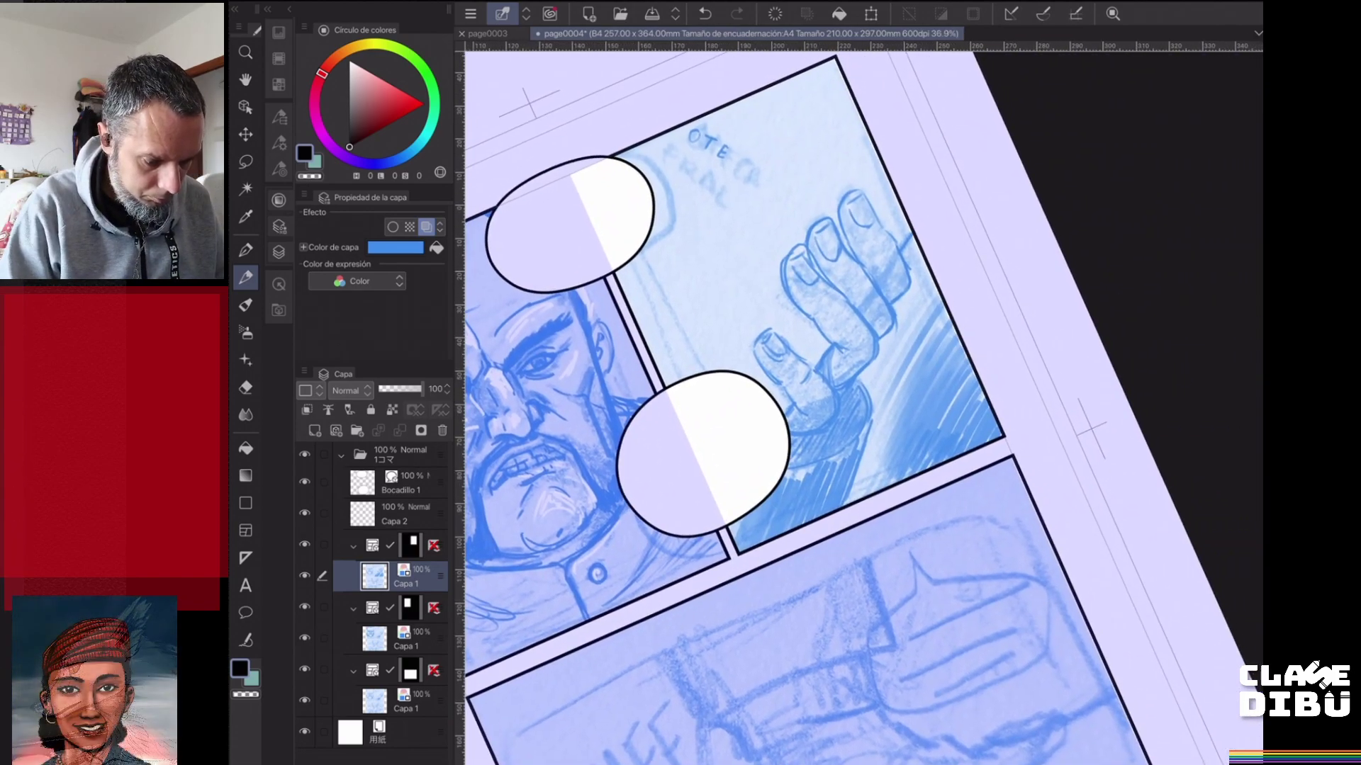
scroll(863, 403, up, 2)
scroll(863, 403, up, 1)
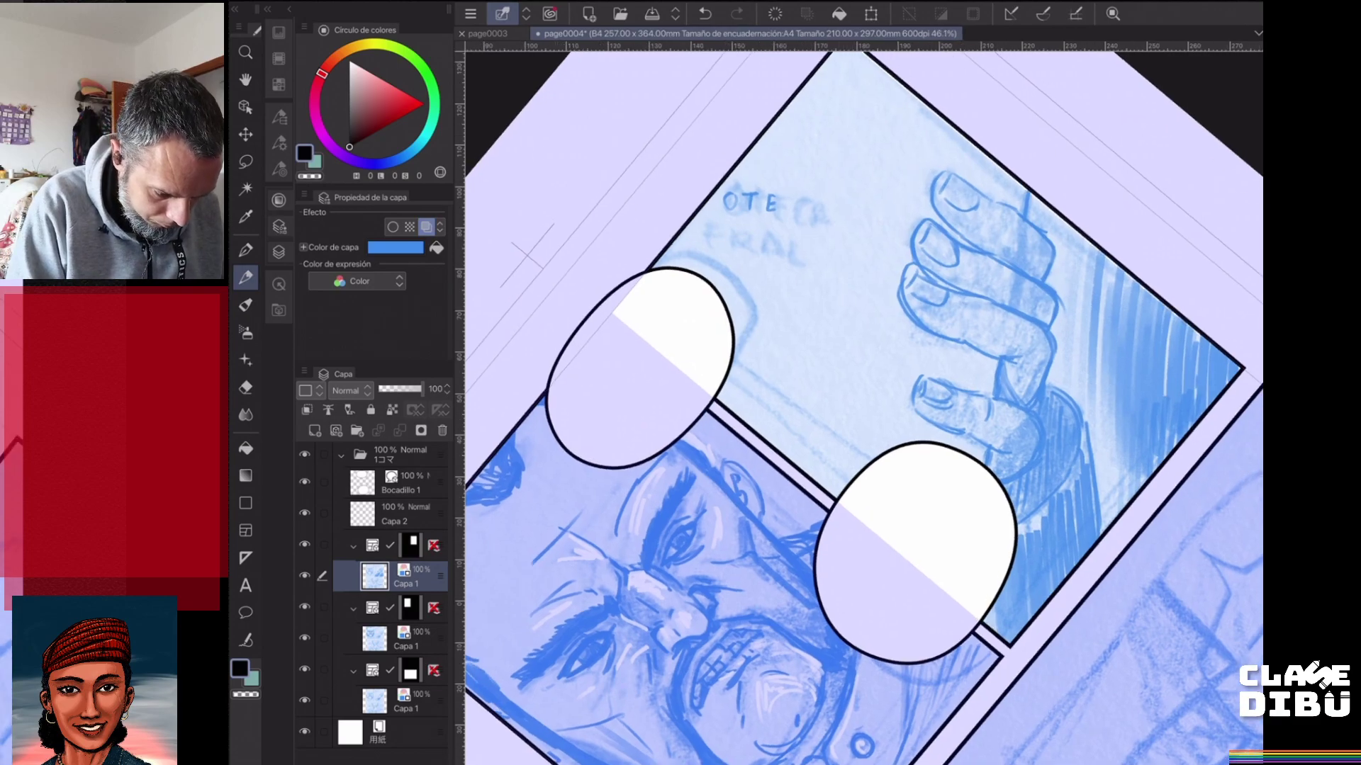
scroll(863, 402, up, 4)
mouse_move(862, 183)
mouse_down()
mouse_move(844, 203)
mouse_move(878, 212)
mouse_up()
drag(885, 189, 897, 216)
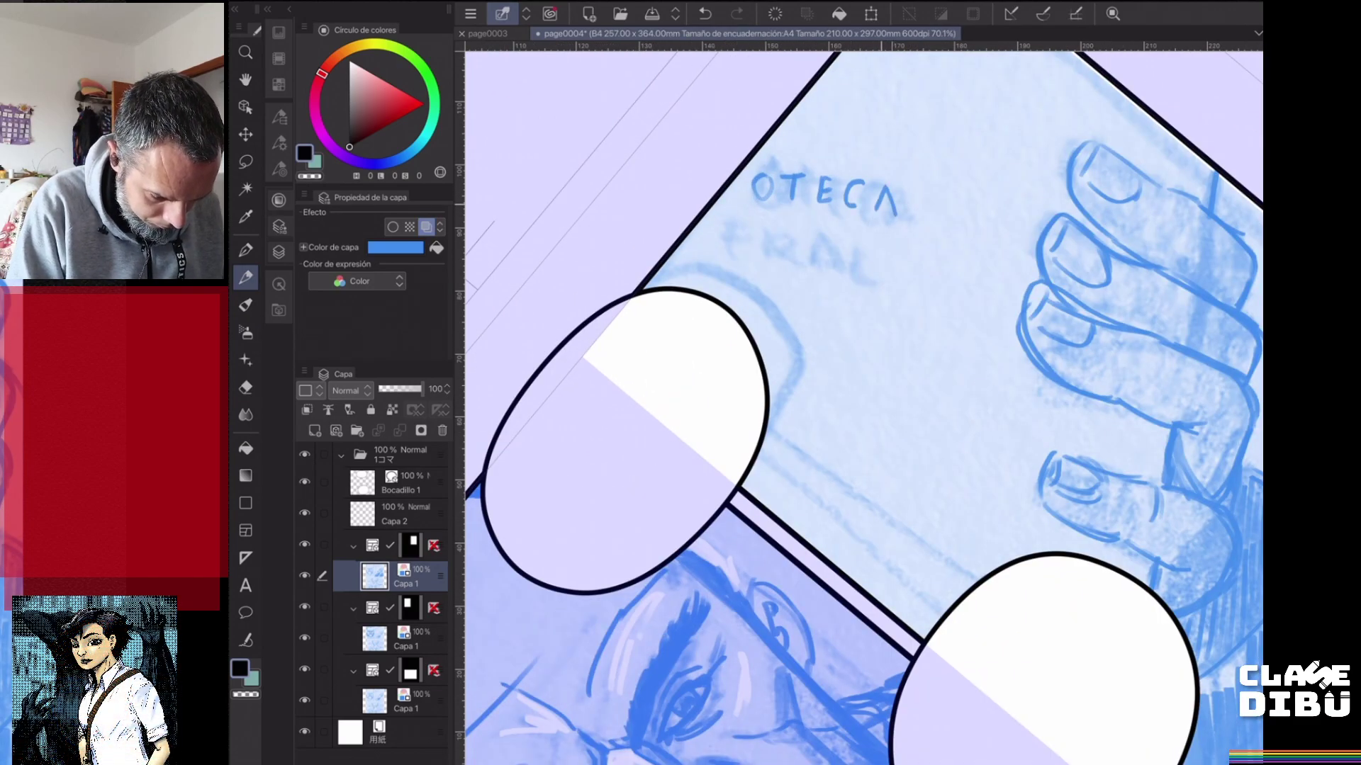
drag(880, 205, 893, 202)
mouse_move(692, 232)
mouse_down()
mouse_move(686, 248)
mouse_move(713, 214)
mouse_move(750, 251)
mouse_move(751, 237)
mouse_up()
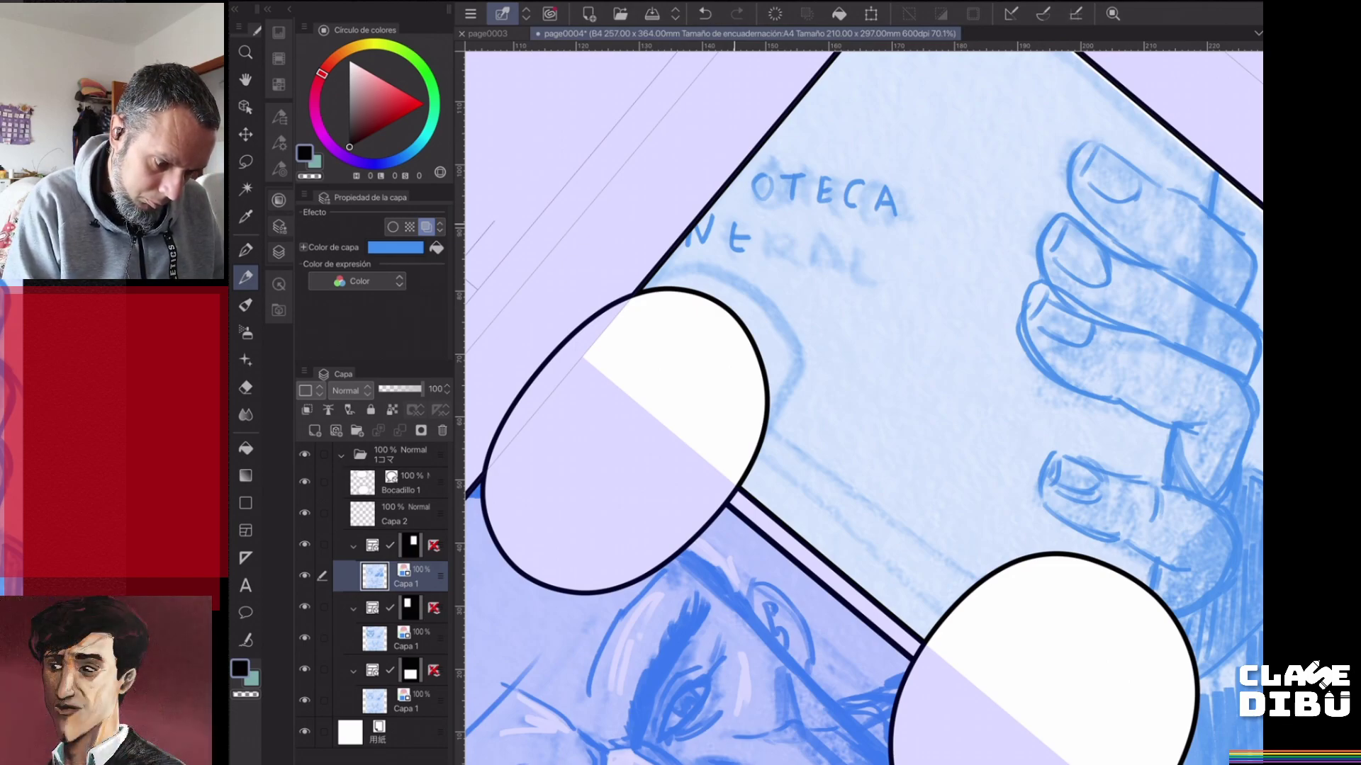
drag(734, 225, 754, 224)
mouse_move(735, 177)
mouse_down()
mouse_move(767, 249)
mouse_move(796, 225)
mouse_move(775, 244)
mouse_move(811, 263)
mouse_move(843, 262)
mouse_move(839, 250)
mouse_move(887, 277)
mouse_up()
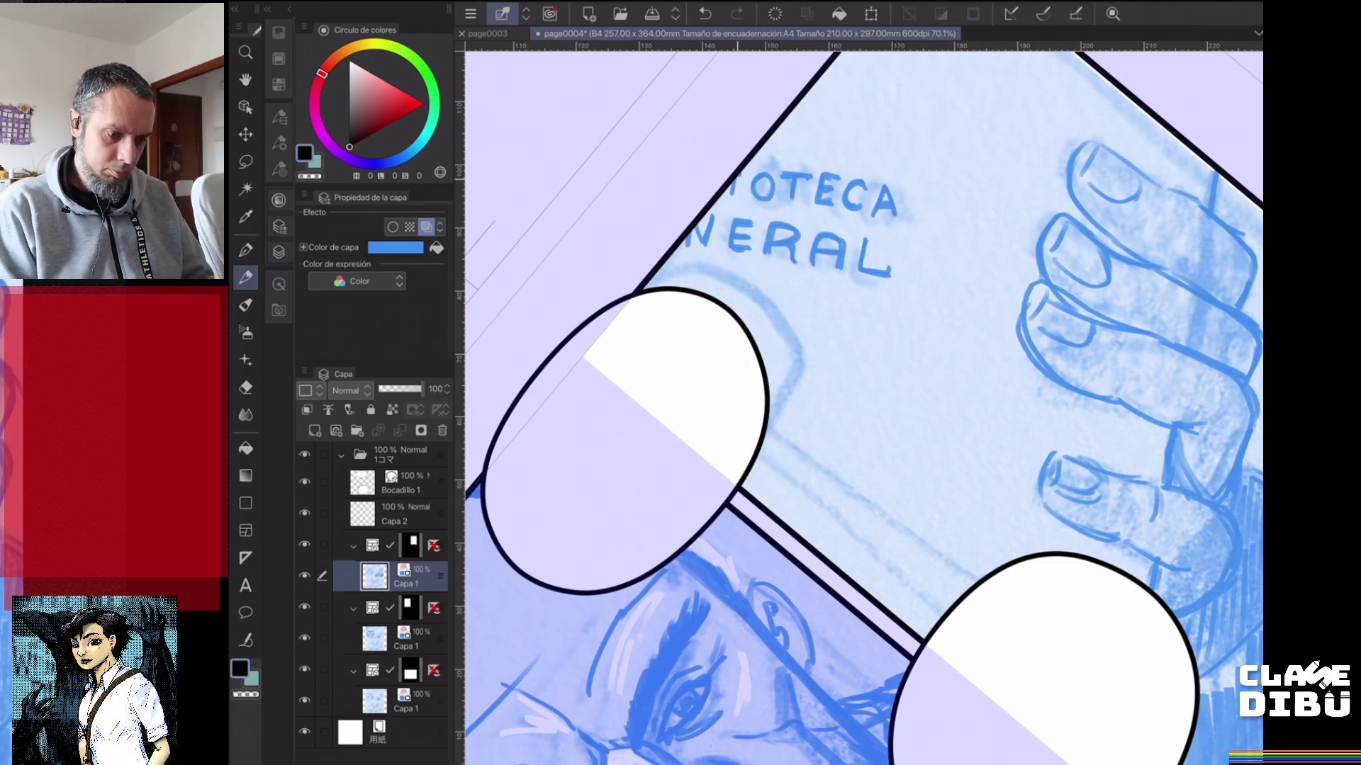
- Darken the fingers and thumb of the second panel's hand with shading strokes
scroll(863, 408, down, 5)
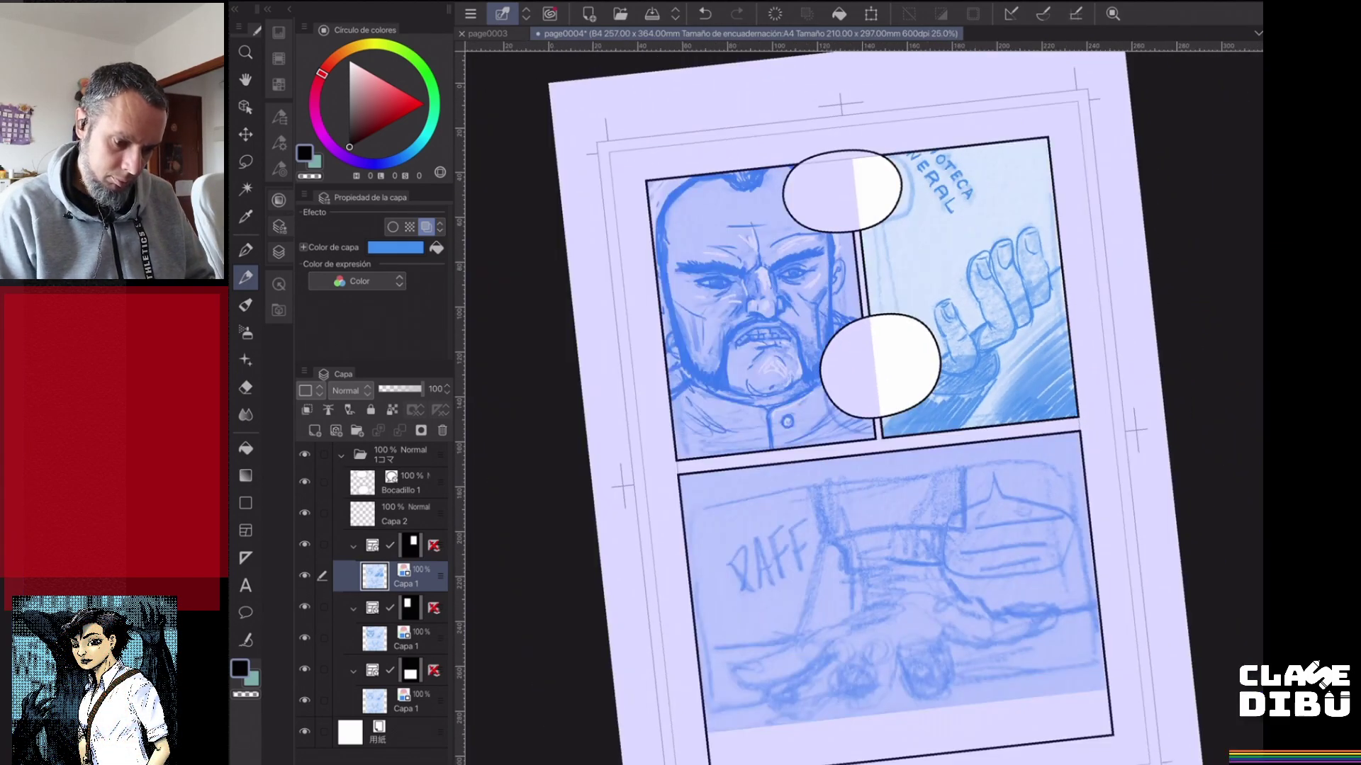
scroll(863, 408, down, 1)
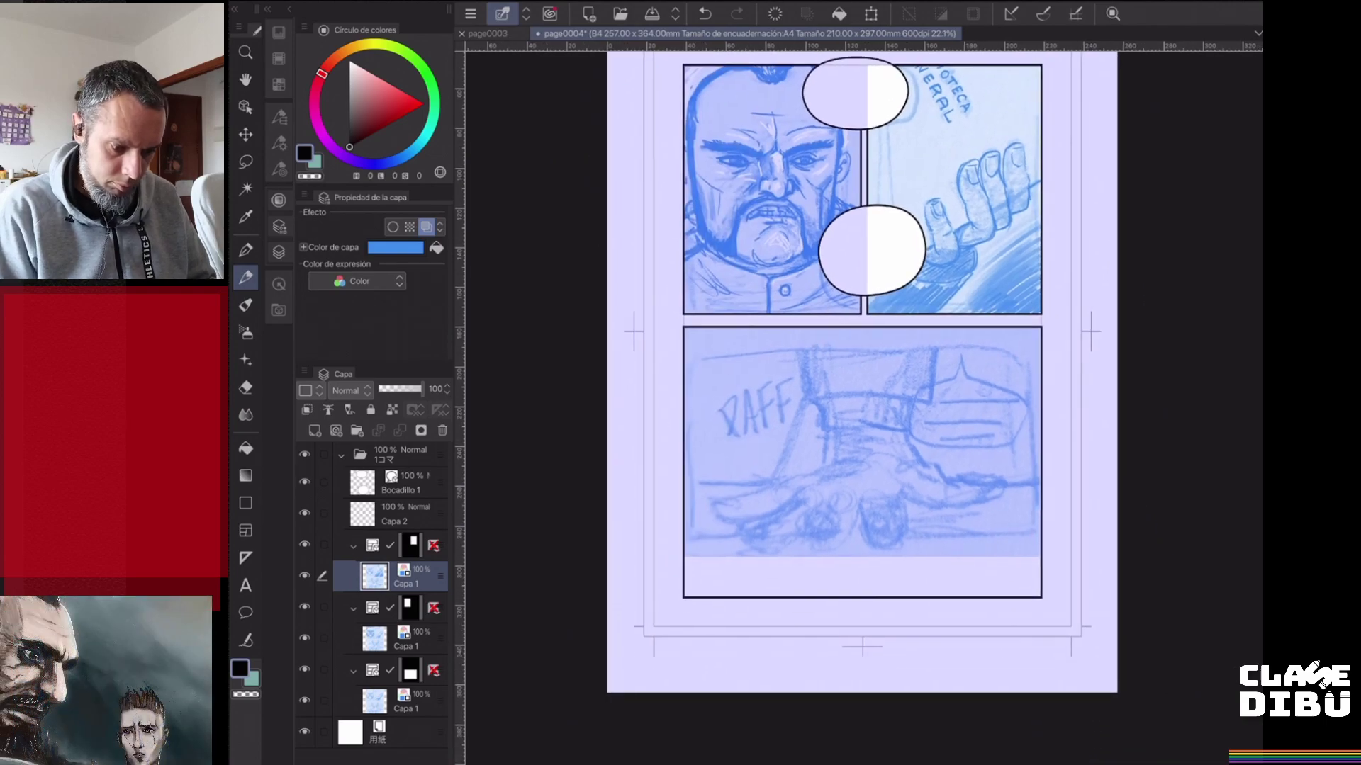
scroll(863, 408, up, 3)
scroll(863, 409, down, 2)
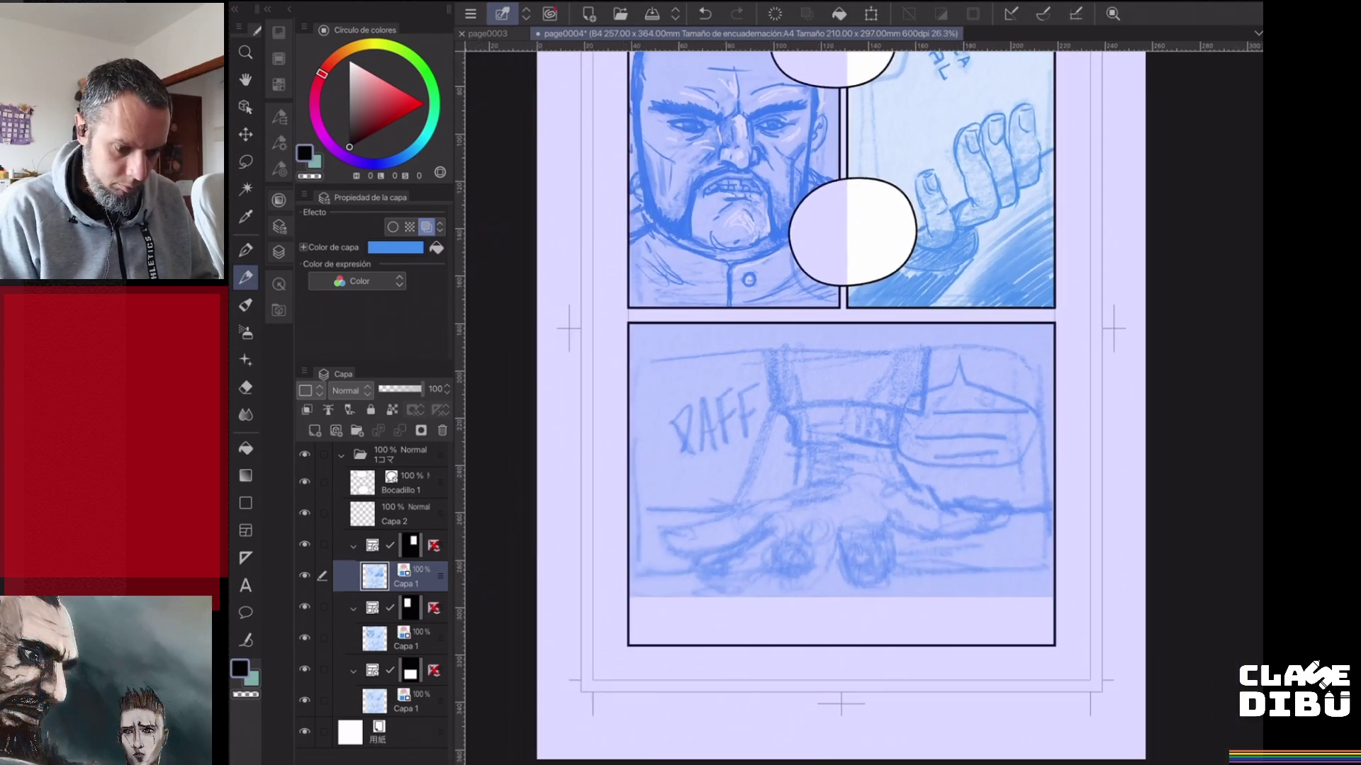
scroll(863, 402, down, 1)
scroll(863, 402, down, 1)
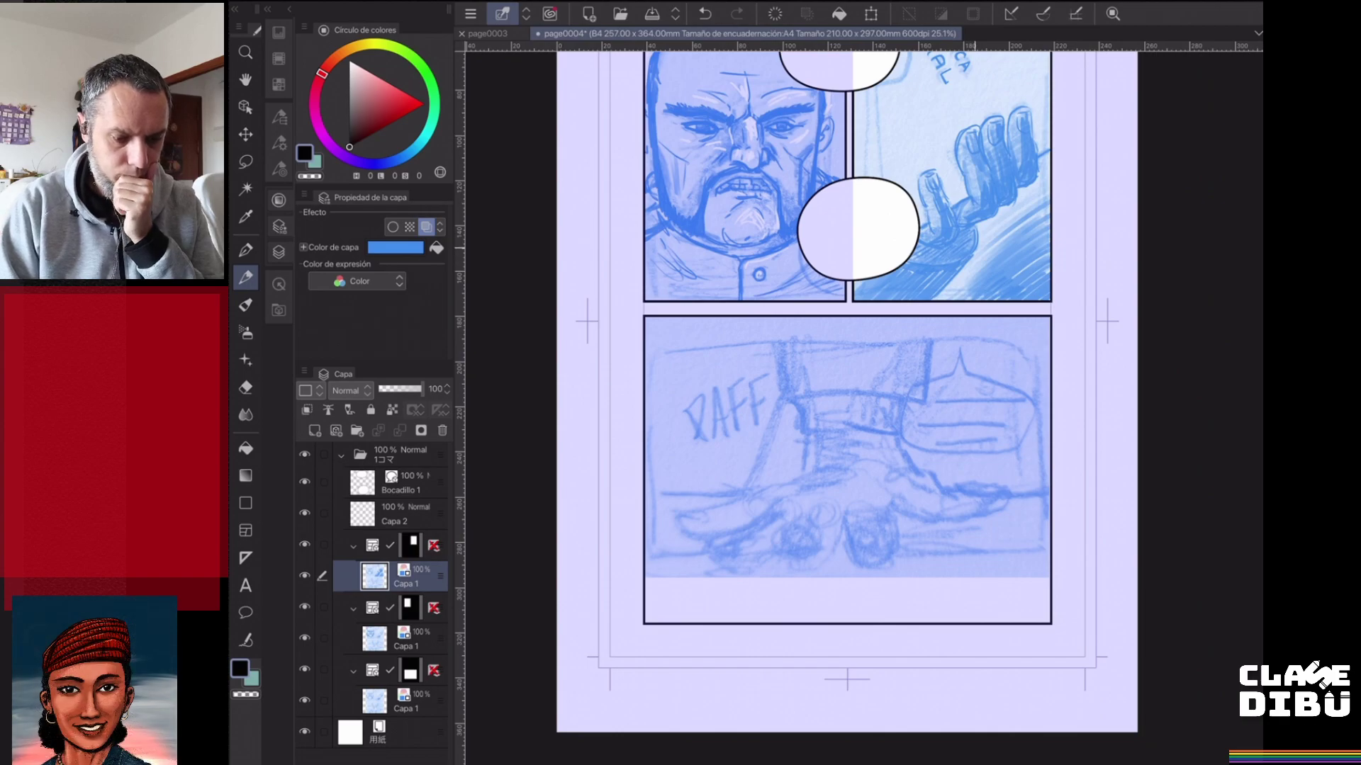
- Make the large lower panel's sketch layer the active layer
scroll(864, 397, down, 3)
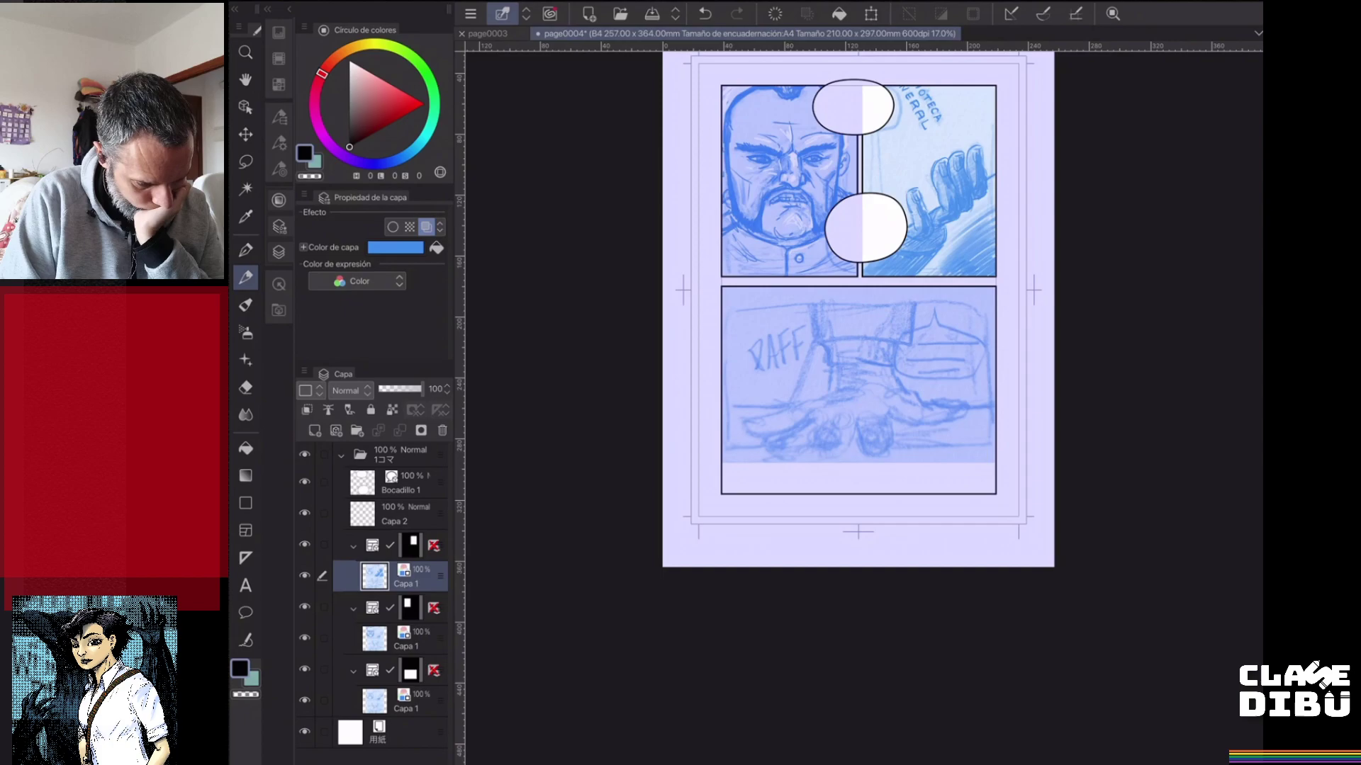
click(407, 702)
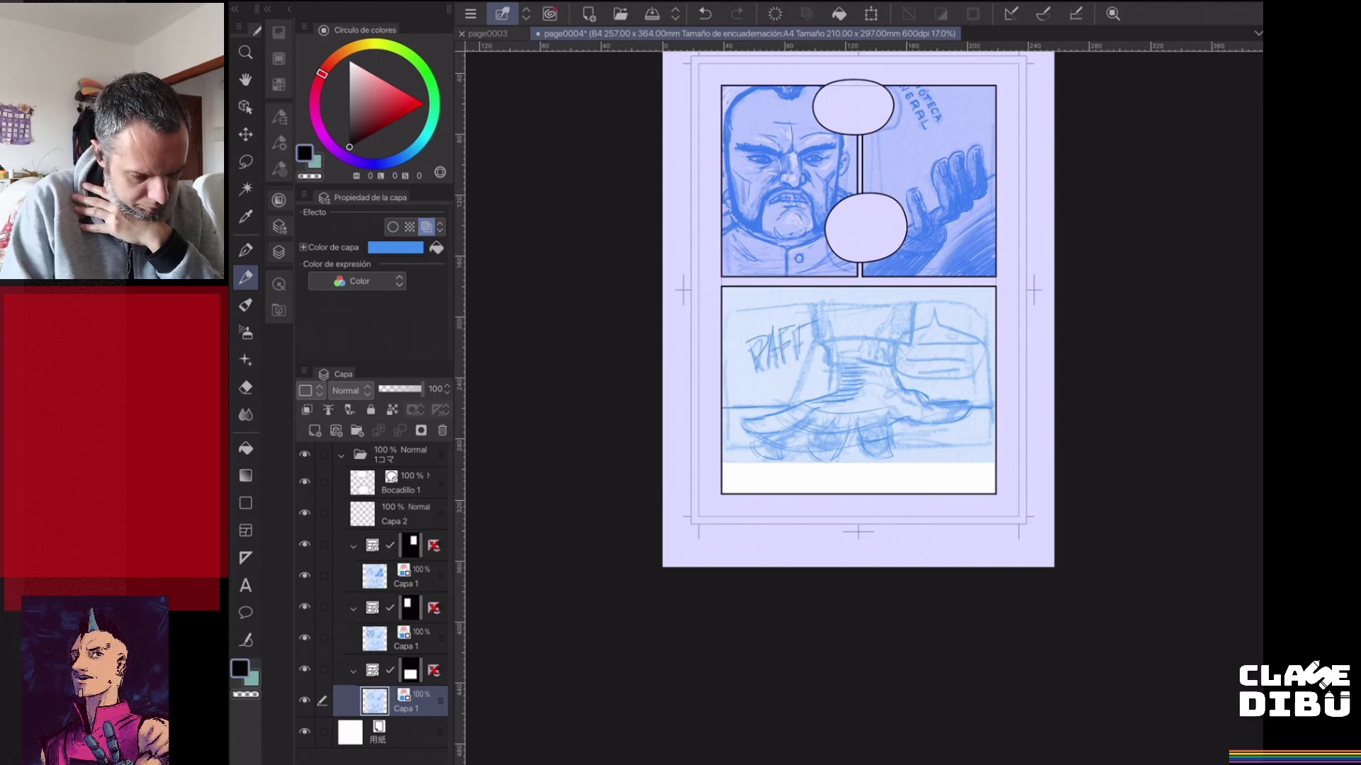
- Try retracing the sound-effect lettering in the lower panel and adding "BLAM" beneath it
drag(797, 343, 812, 336)
drag(742, 378, 745, 393)
mouse_move(739, 377)
mouse_down()
mouse_move(783, 389)
mouse_move(808, 360)
mouse_move(818, 382)
mouse_up()
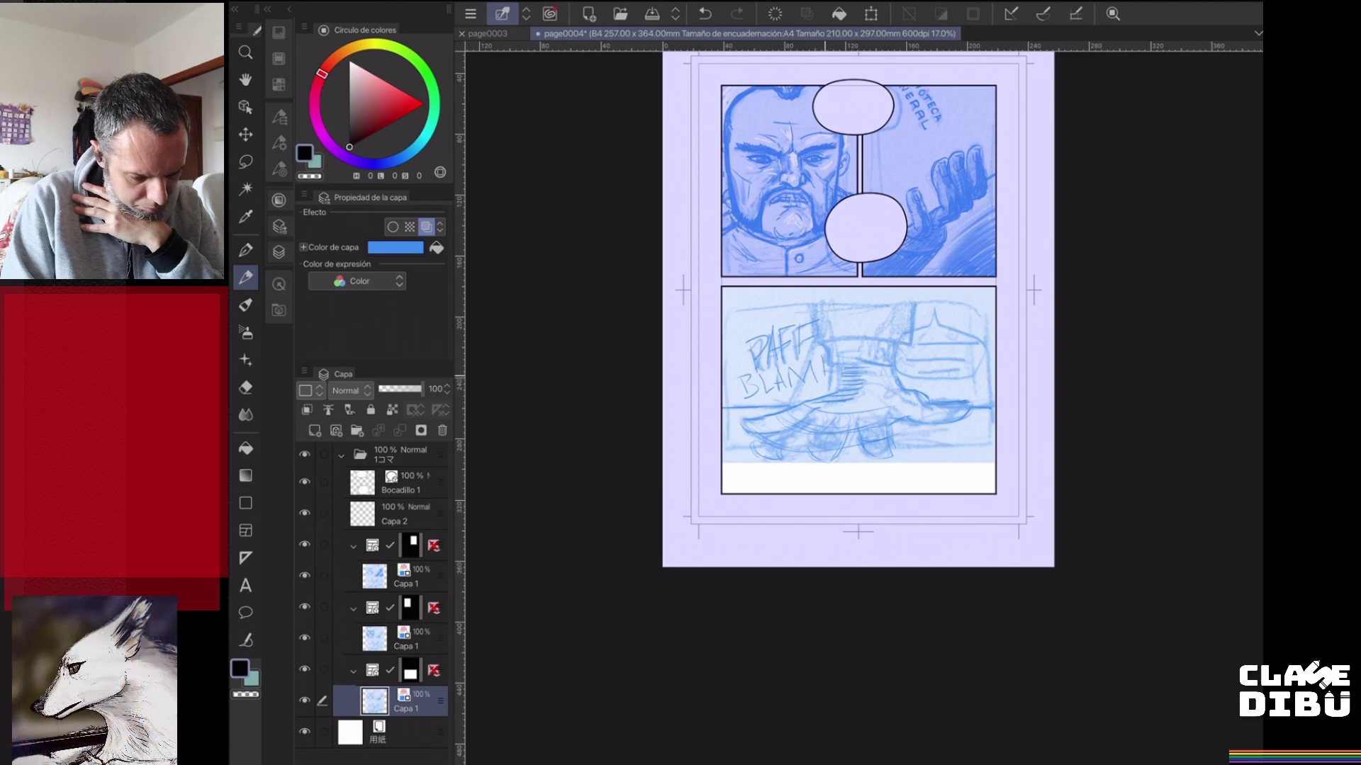
mouse_move(730, 338)
mouse_down()
mouse_move(737, 349)
mouse_move(744, 314)
mouse_up()
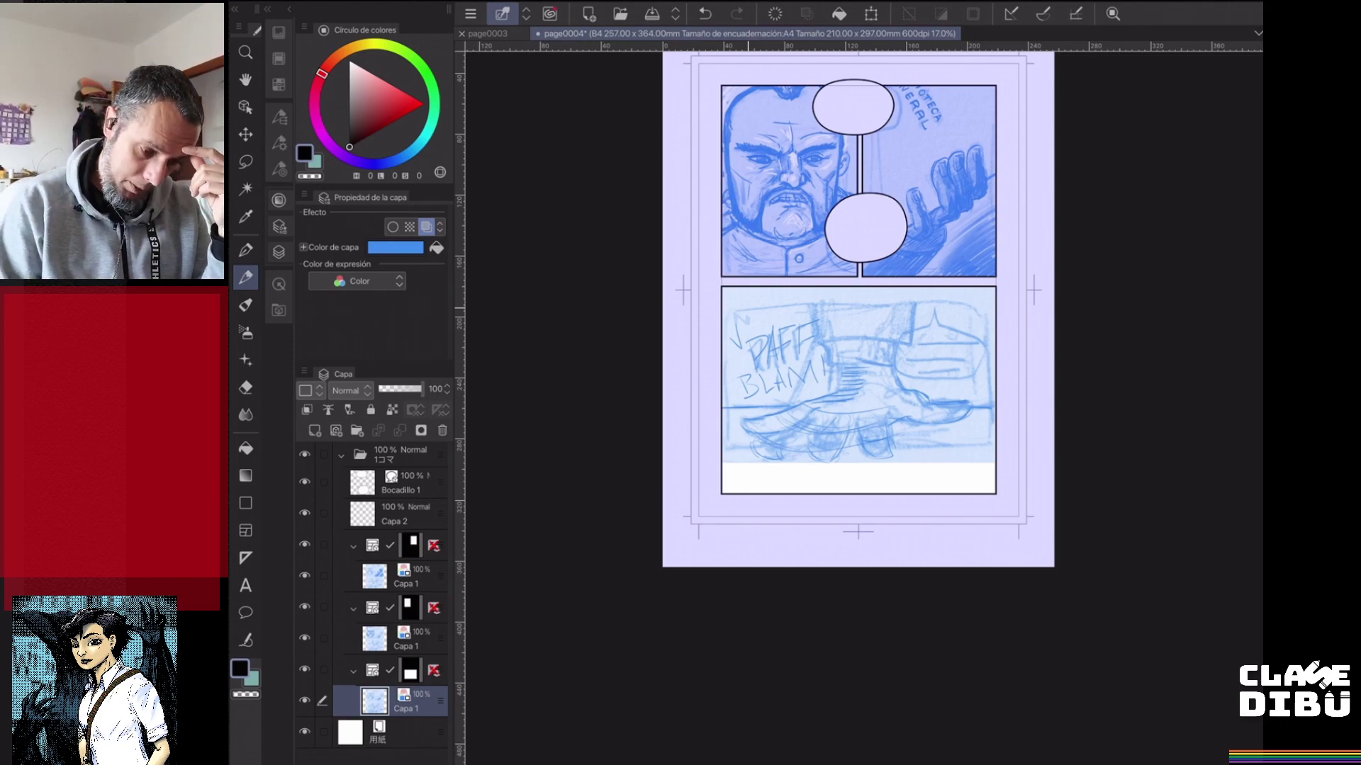
- Undo the "BLAM" lettering and the retraced sound-effect strokes in the lower panel
key(ctrl+z)
key(ctrl+z)
key(ctrl+z)
key(ctrl+z)
key(ctrl+z)
key(ctrl+z)
key(ctrl+z)
key(ctrl+z)
key(ctrl+z)
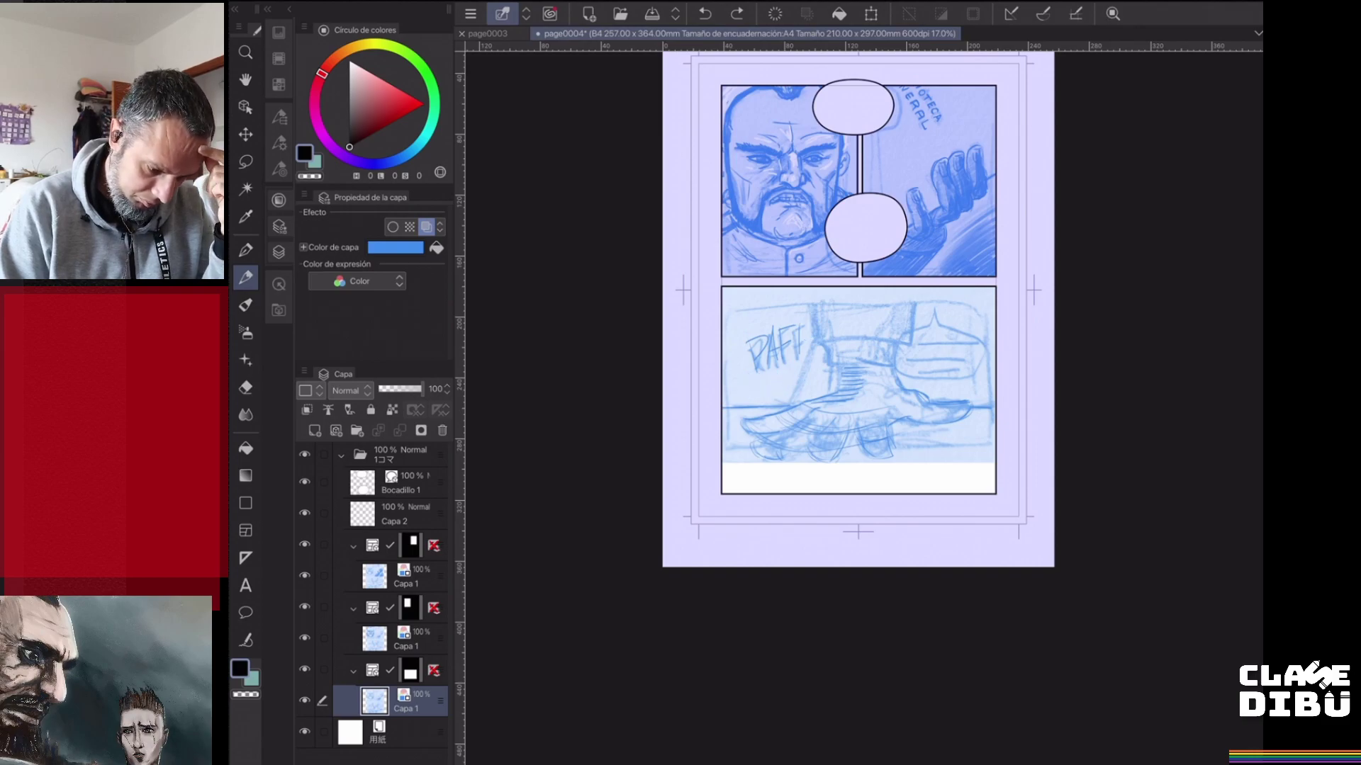
key(ctrl+z)
key(ctrl+z)
key(ctrl+z)
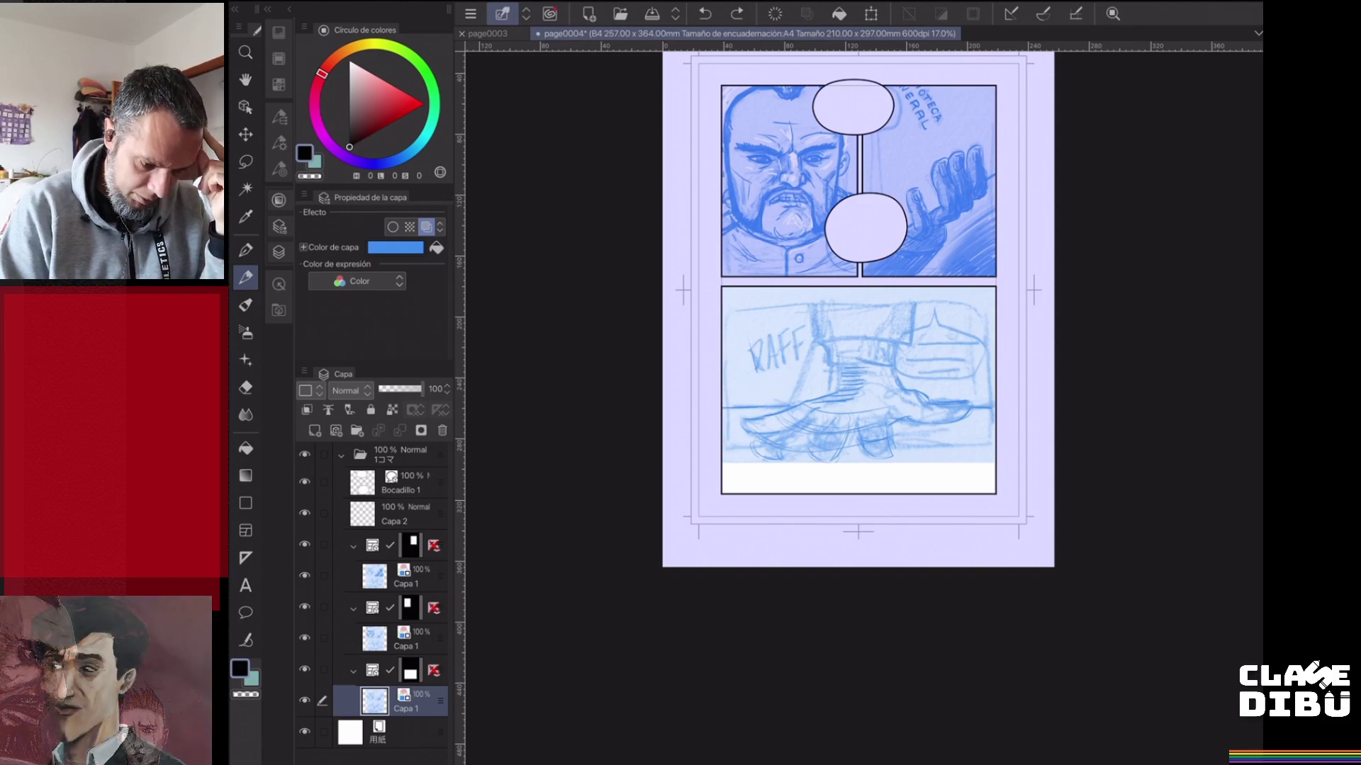
- Firm up the sleeve's edges and hem, the buttoned cuff and the back of the hand in the lower panel
drag(812, 287, 815, 336)
drag(915, 287, 911, 317)
drag(816, 337, 907, 339)
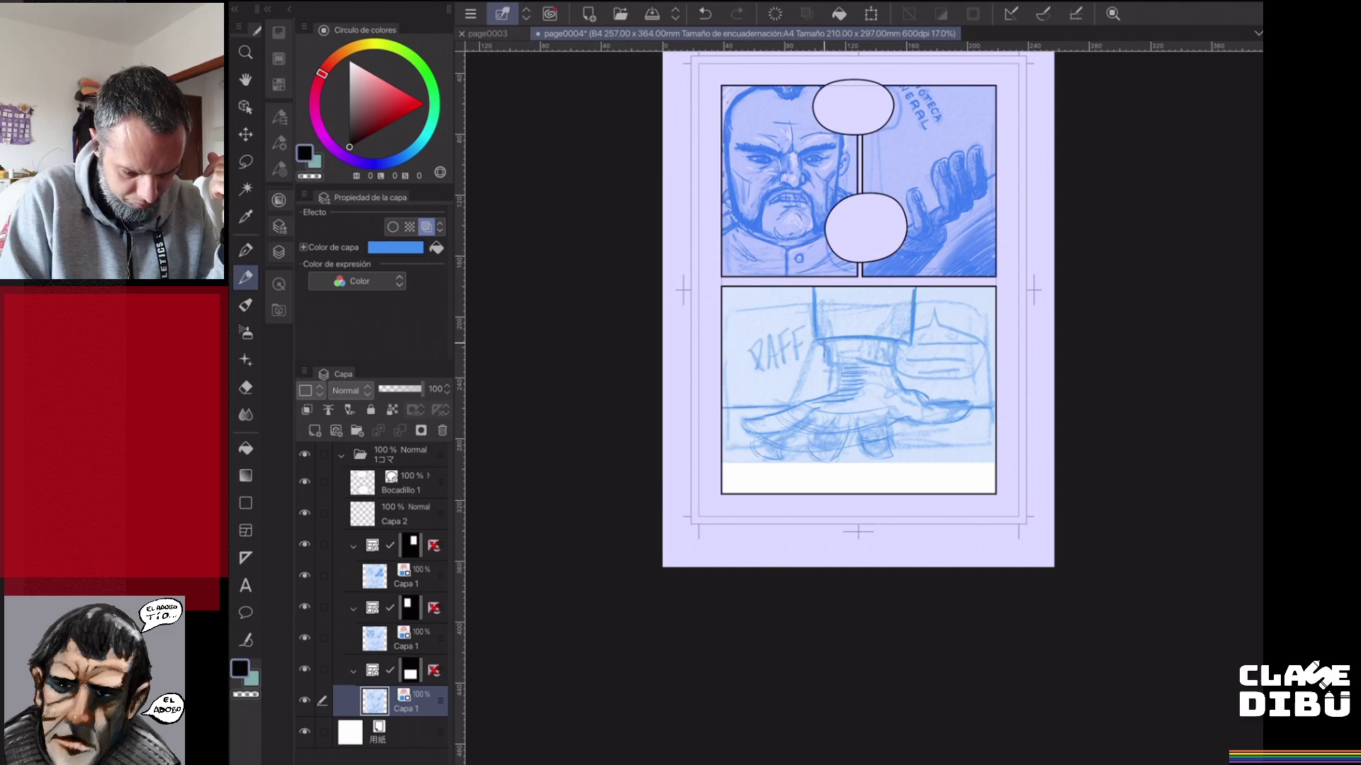
mouse_move(825, 359)
mouse_down()
mouse_move(865, 360)
mouse_move(858, 347)
mouse_move(898, 363)
mouse_up()
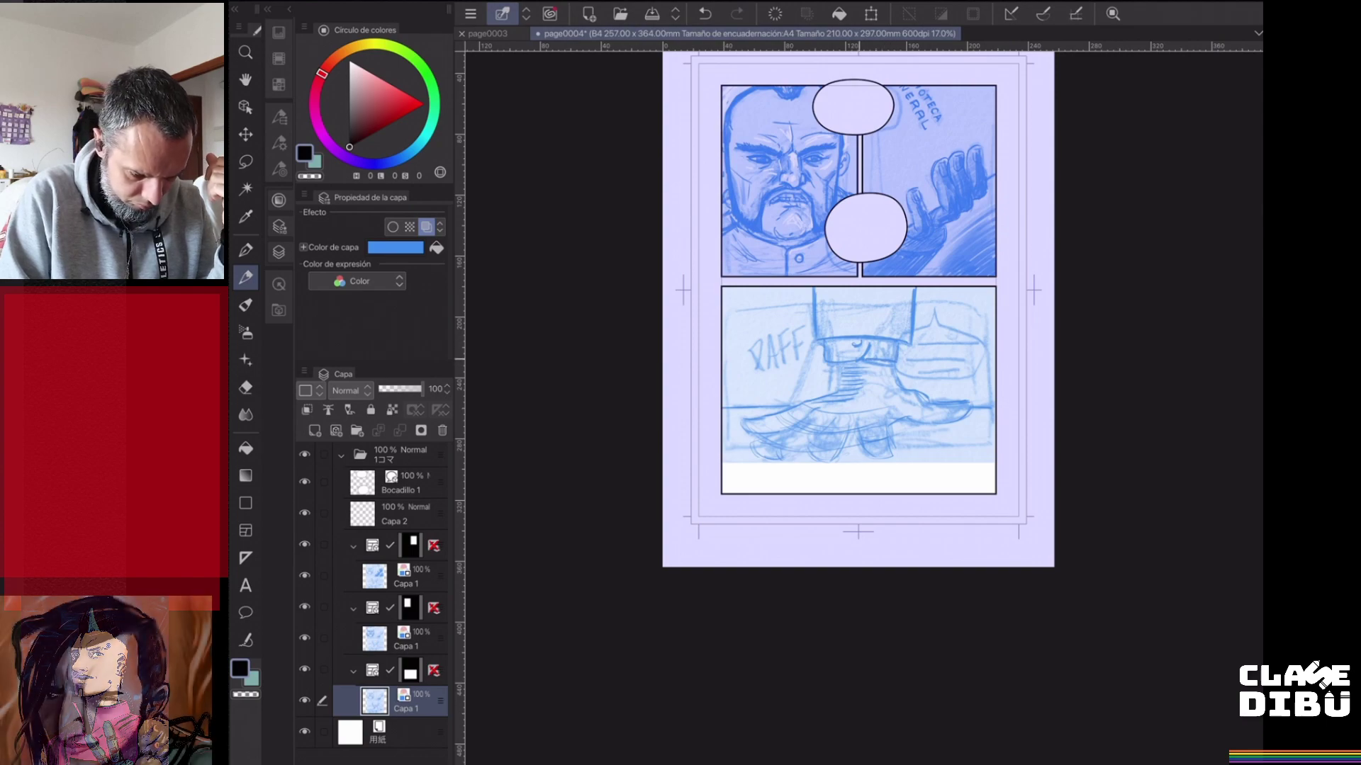
drag(804, 402, 837, 387)
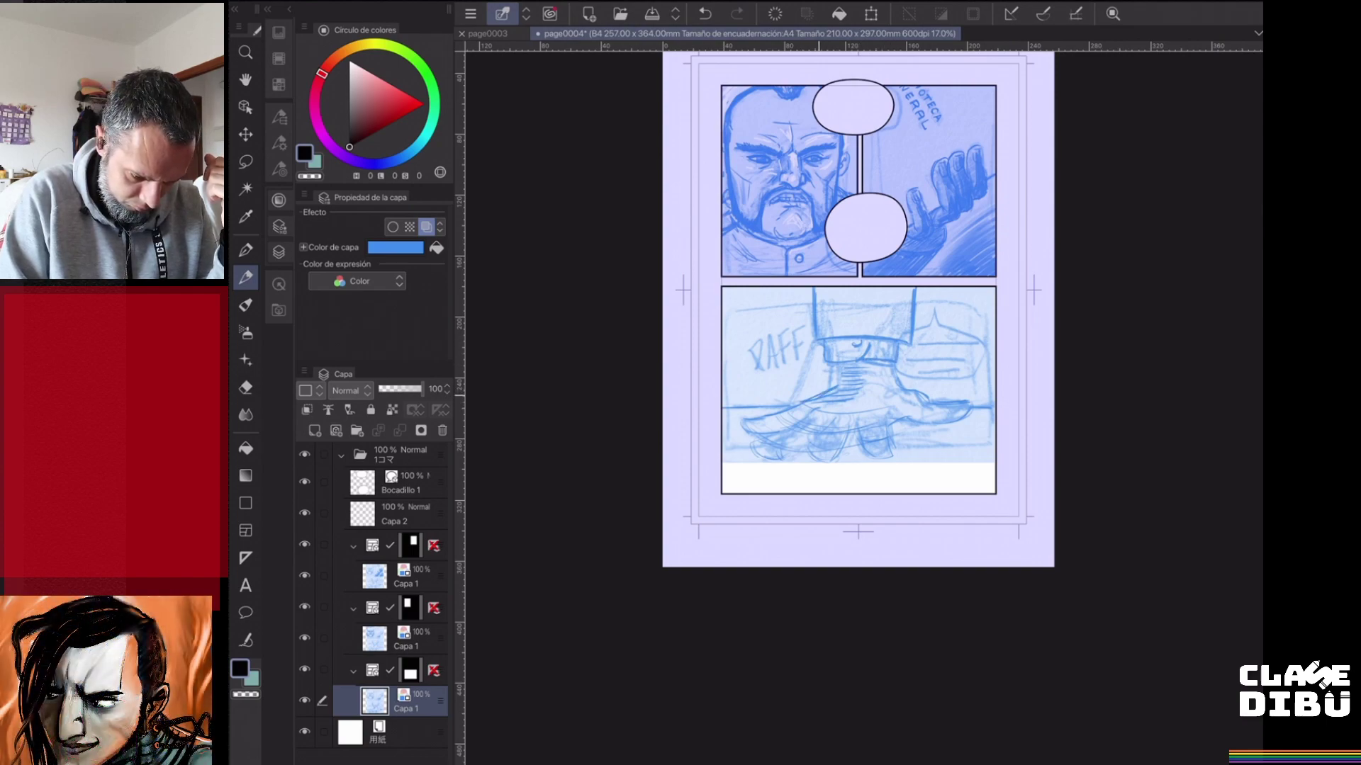
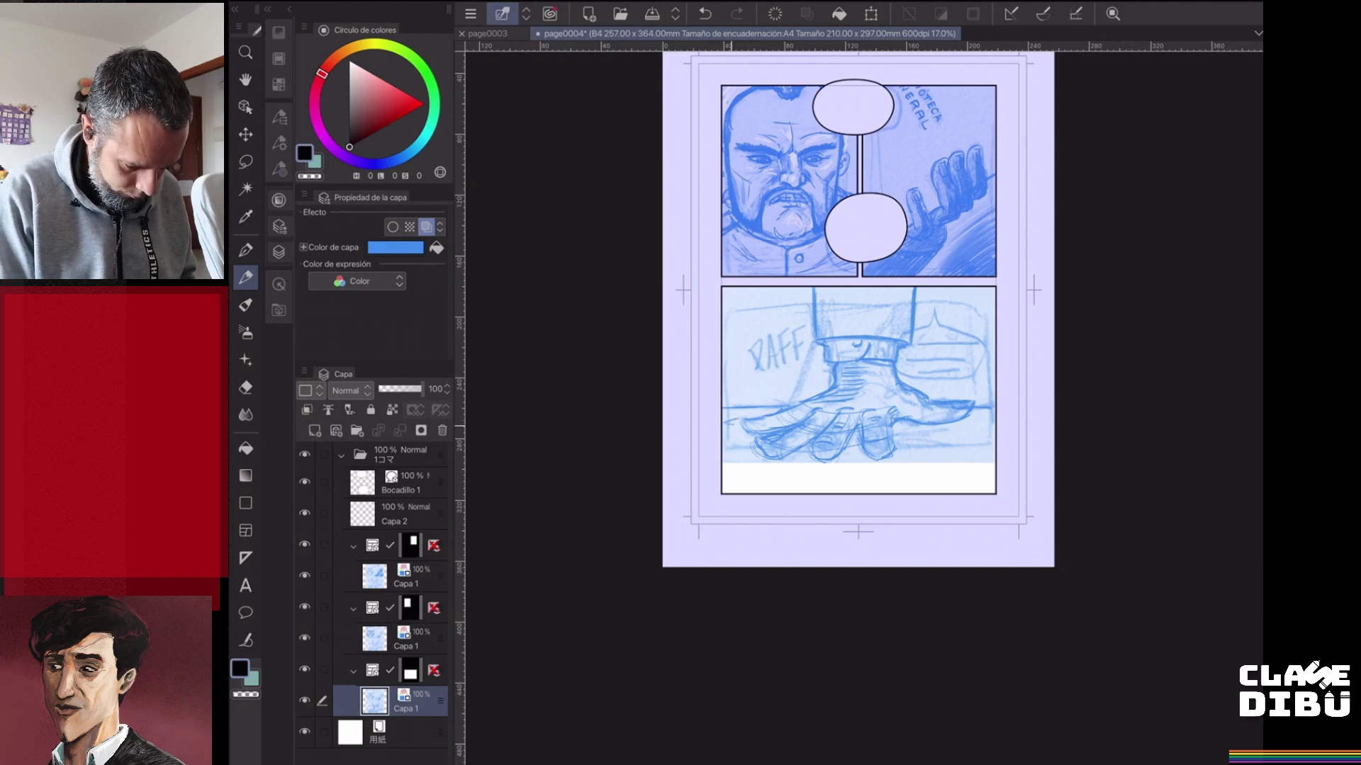
- Add radiating impact lines around the slamming hand, below the fingers and on both sides
mouse_move(749, 442)
mouse_down()
mouse_move(732, 448)
mouse_move(789, 467)
mouse_move(763, 492)
mouse_up()
mouse_move(842, 461)
mouse_down()
mouse_move(833, 487)
mouse_move(855, 476)
mouse_up()
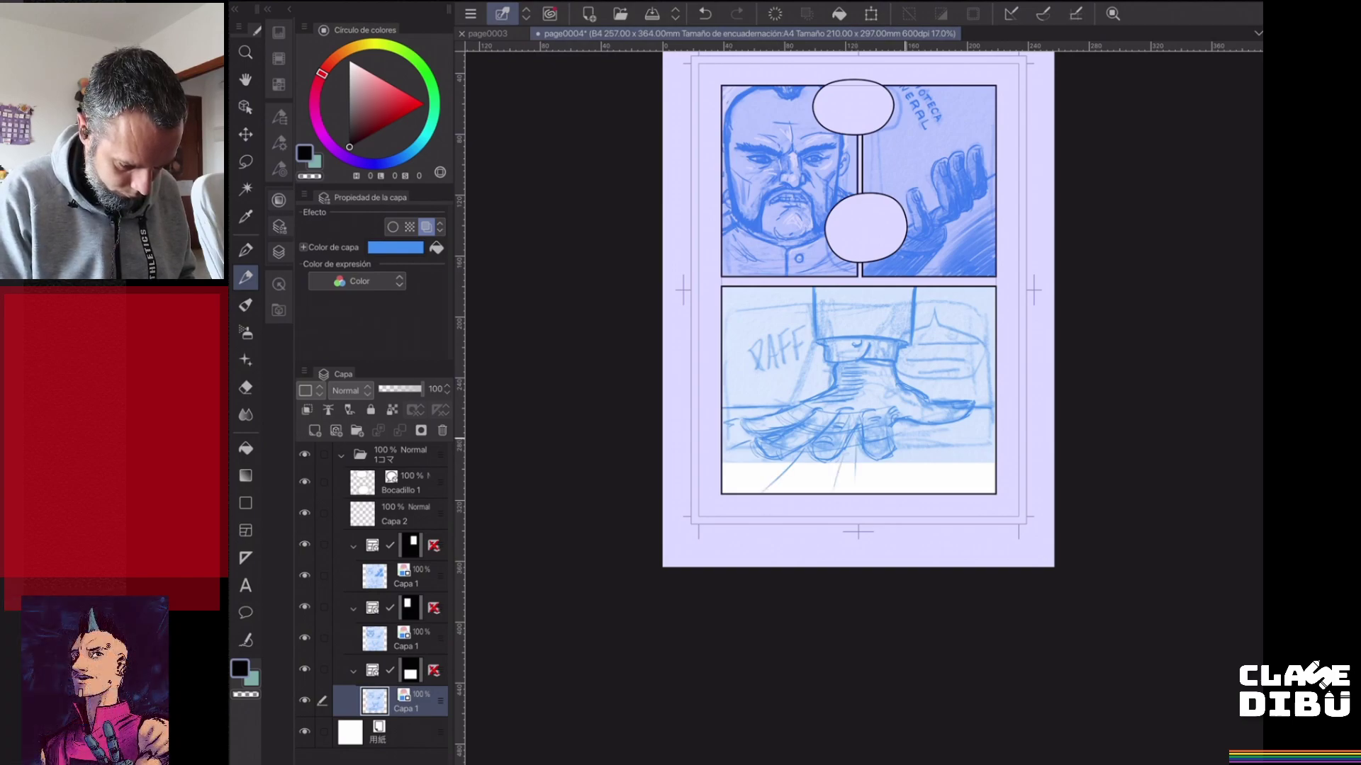
drag(901, 431, 924, 466)
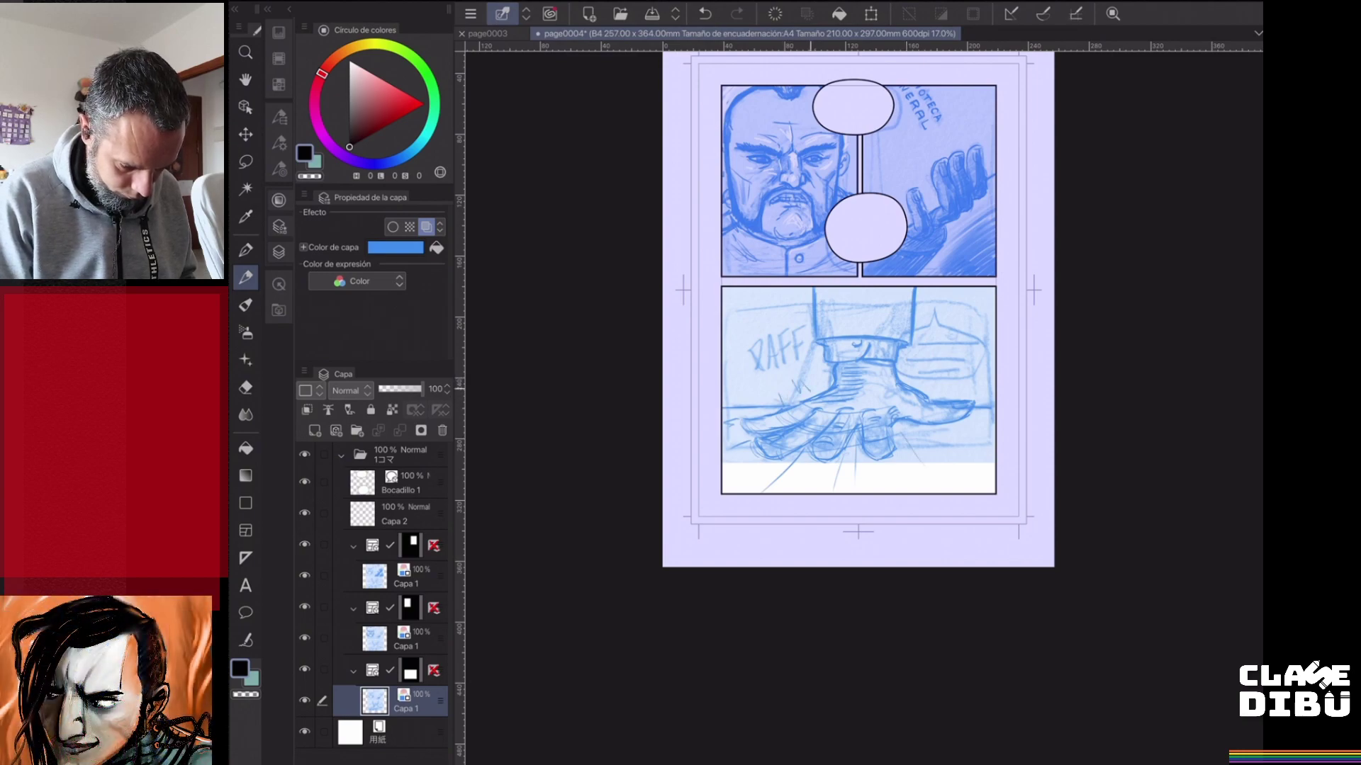
drag(929, 388, 958, 366)
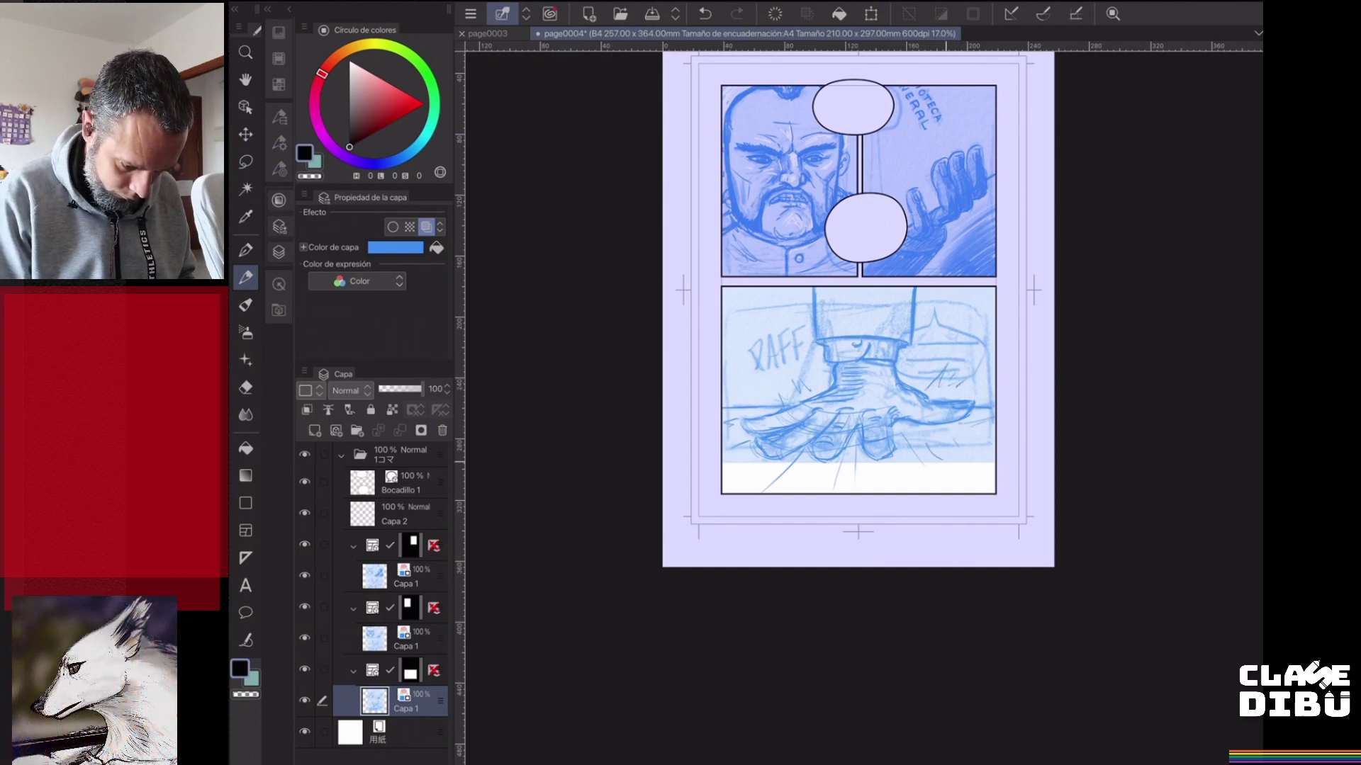
mouse_move(853, 459)
mouse_down()
mouse_move(851, 477)
mouse_move(872, 467)
mouse_move(768, 476)
mouse_move(819, 466)
mouse_move(732, 461)
mouse_up()
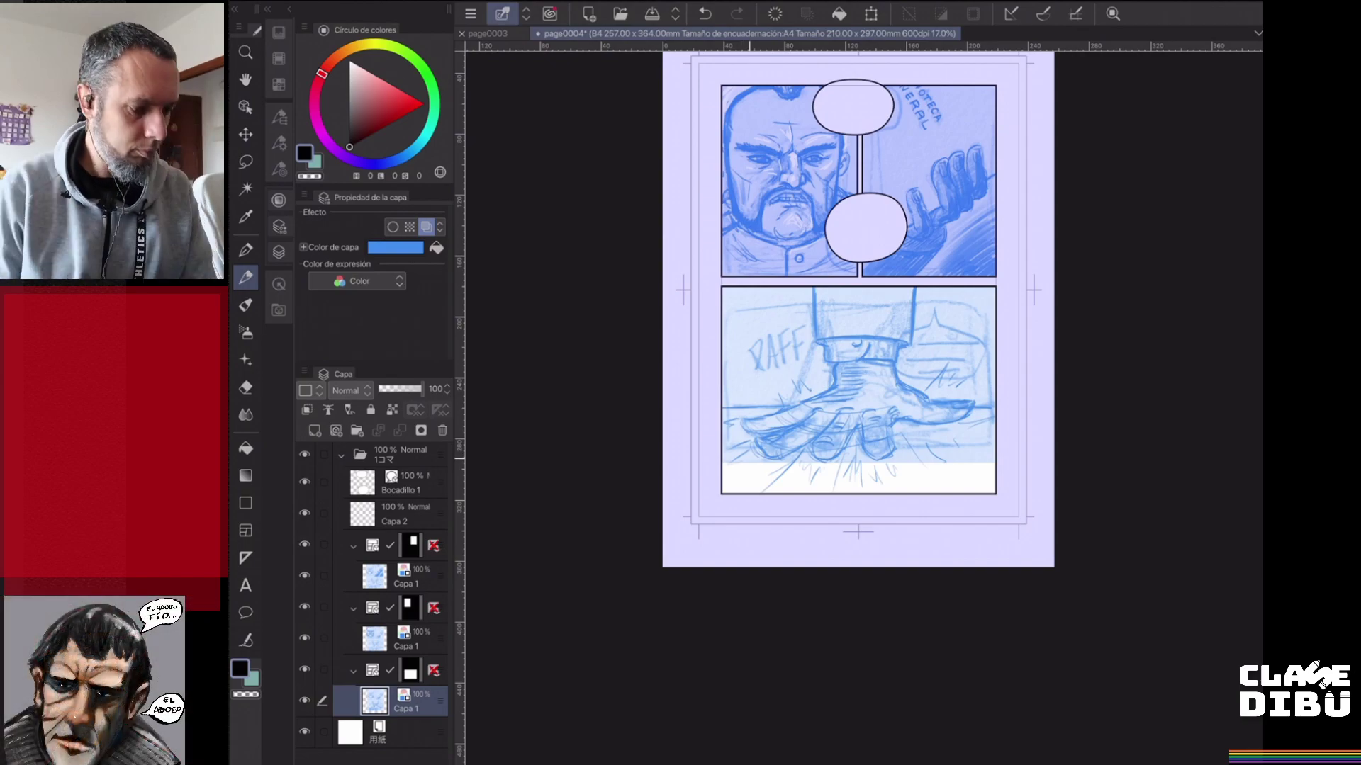
- Save page 4 and open page0005.clip from the Cómic Mara folder
key(ctrl+s)
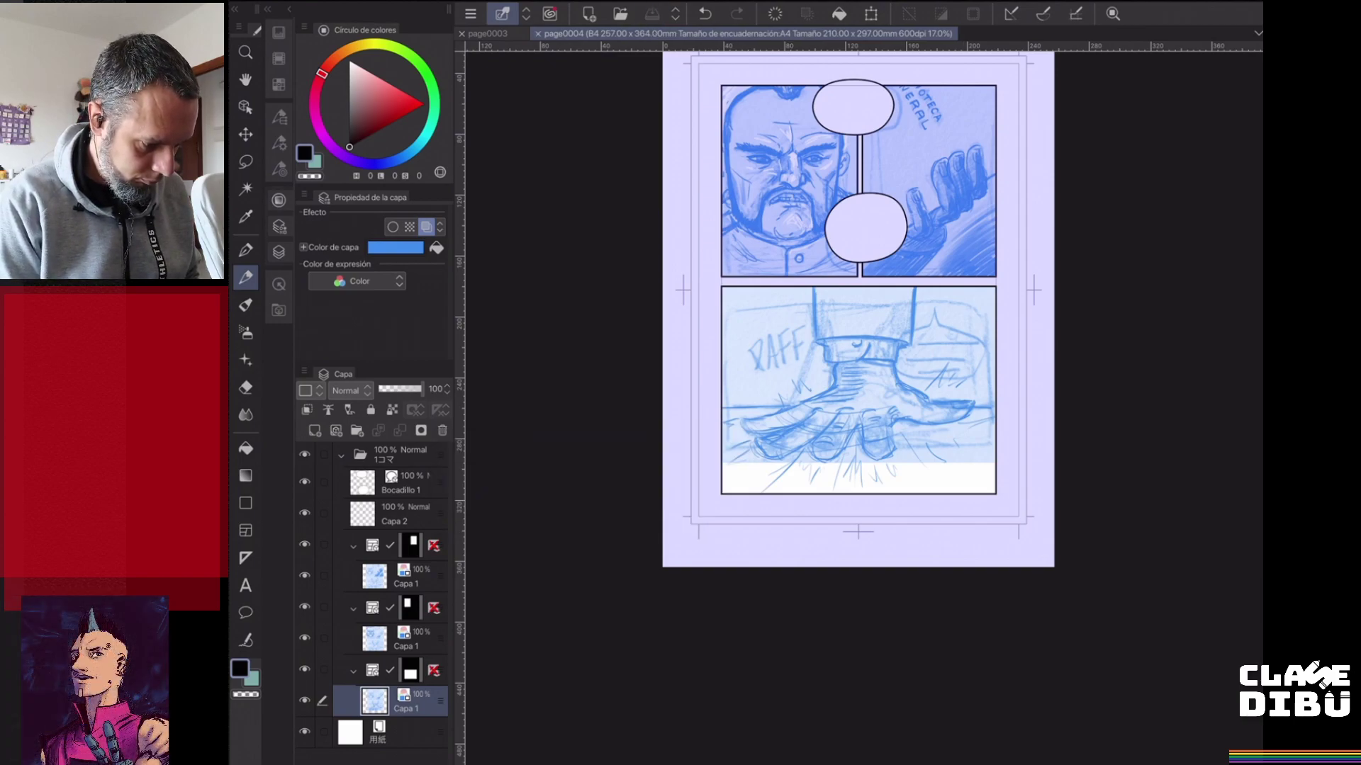
key(ctrl+o)
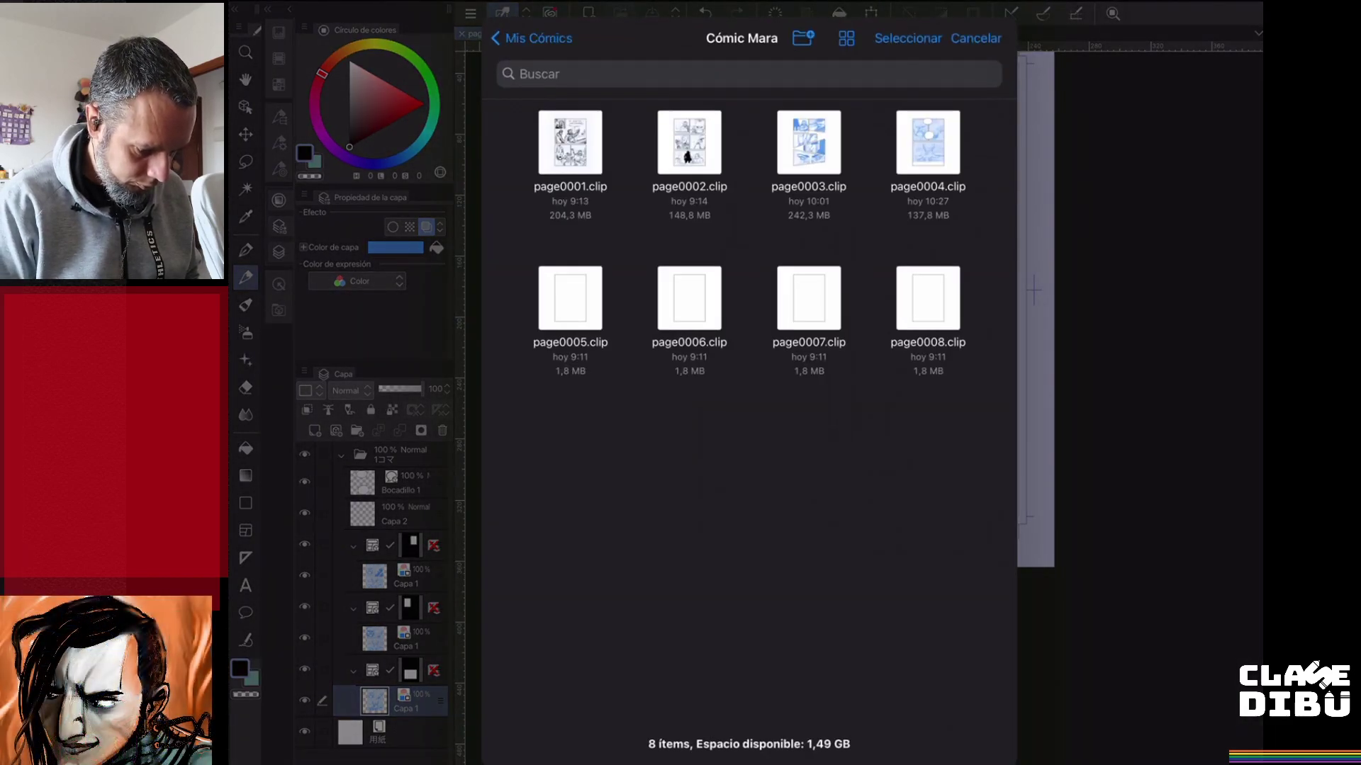
click(570, 299)
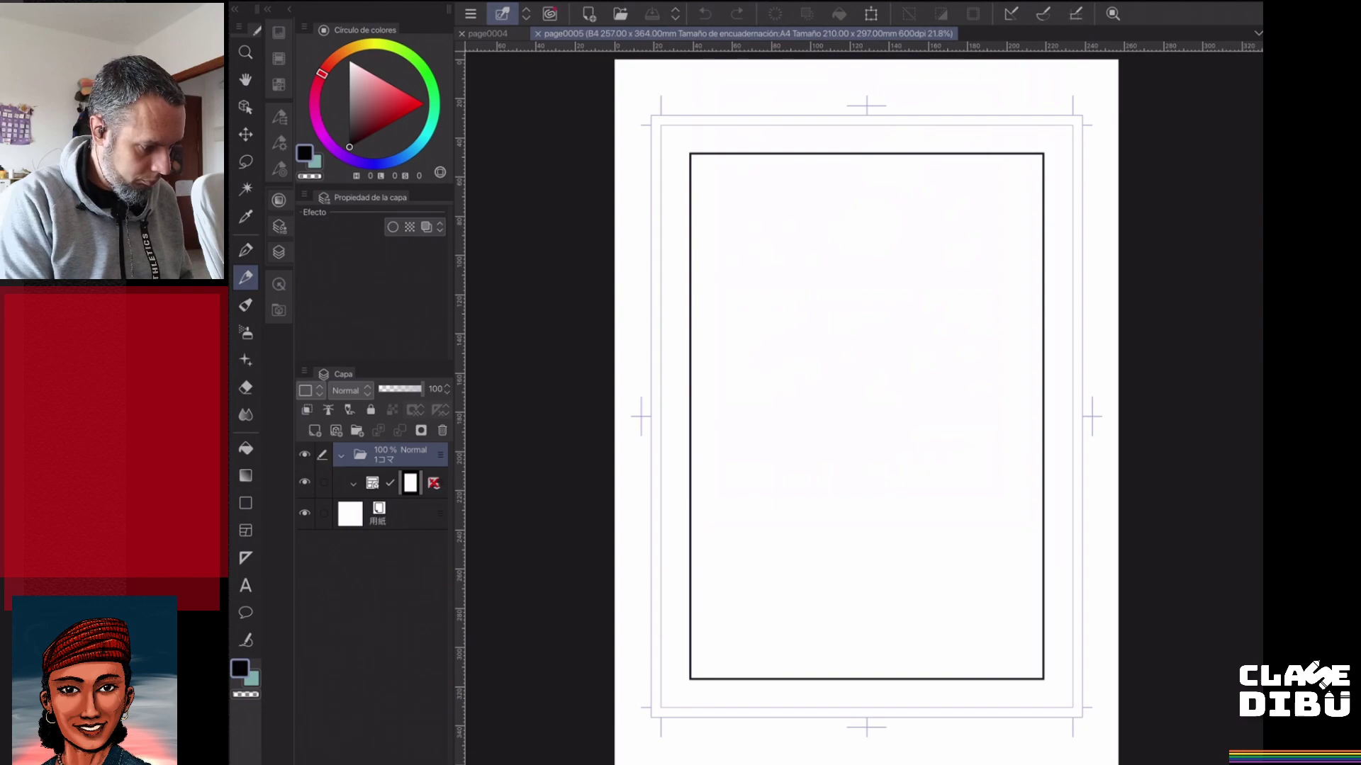
- Switch to the frame border tool's Dividir borde de viñeta subtool for splitting page 5's frame
key(u)
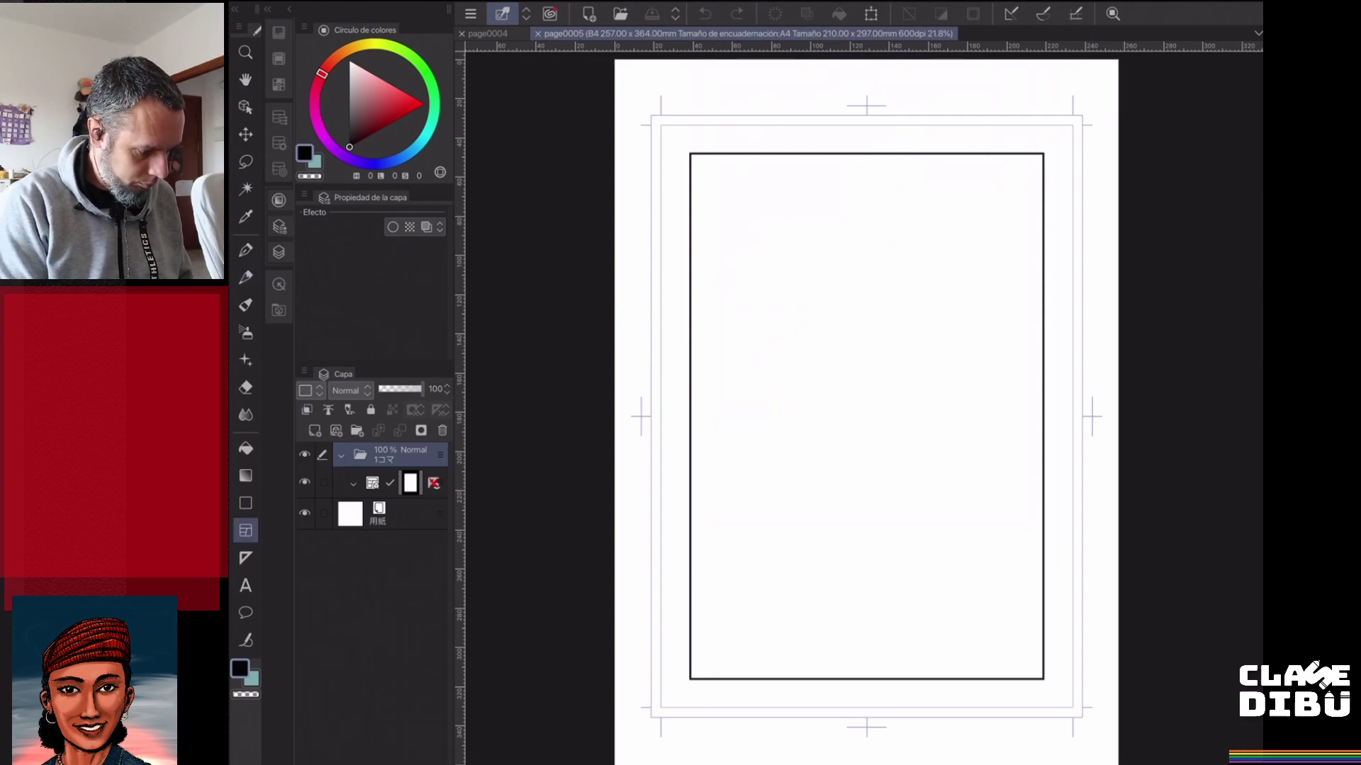
click(279, 118)
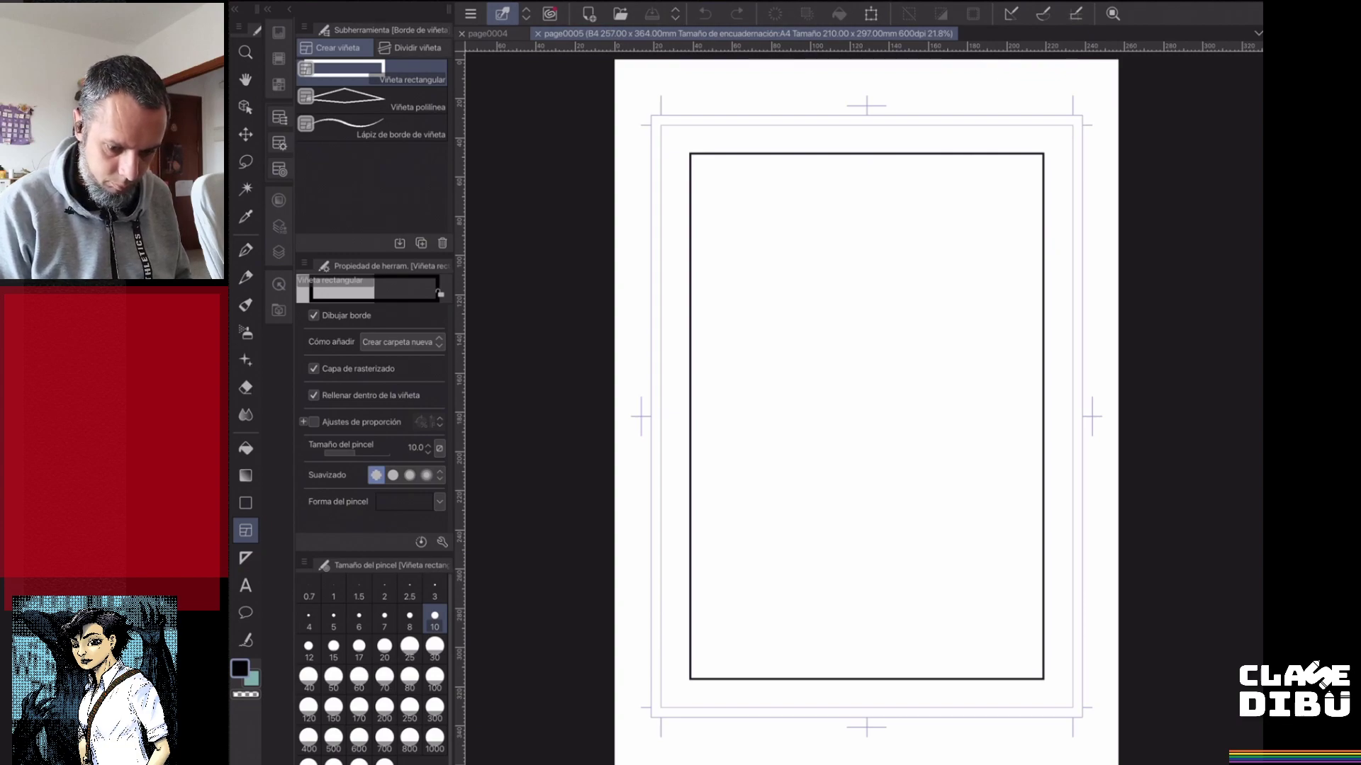
key(u)
drag(1261, 345, 1183, 353)
drag(1014, 473, 1102, 479)
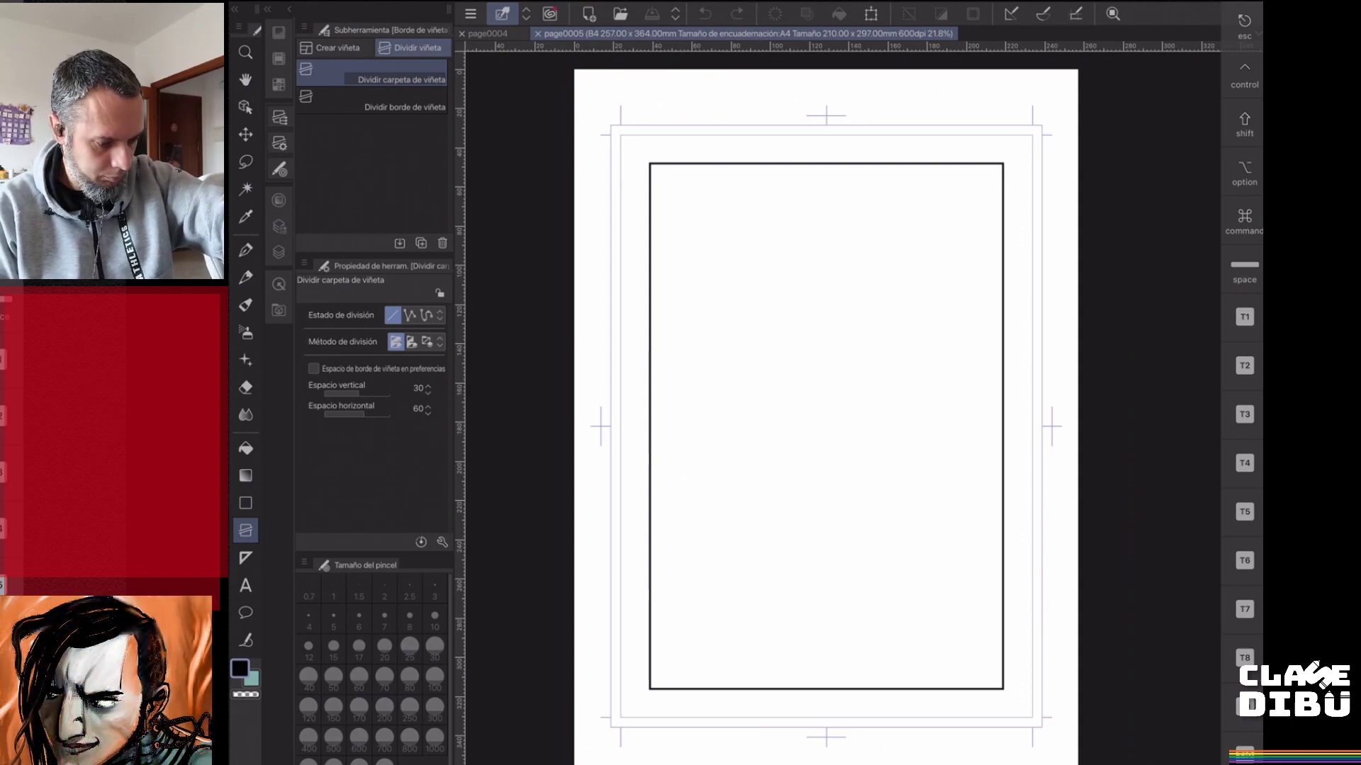
click(383, 102)
- Try splitting page 5's frame horizontally across the middle with the existing gutter settings
drag(657, 426, 798, 422)
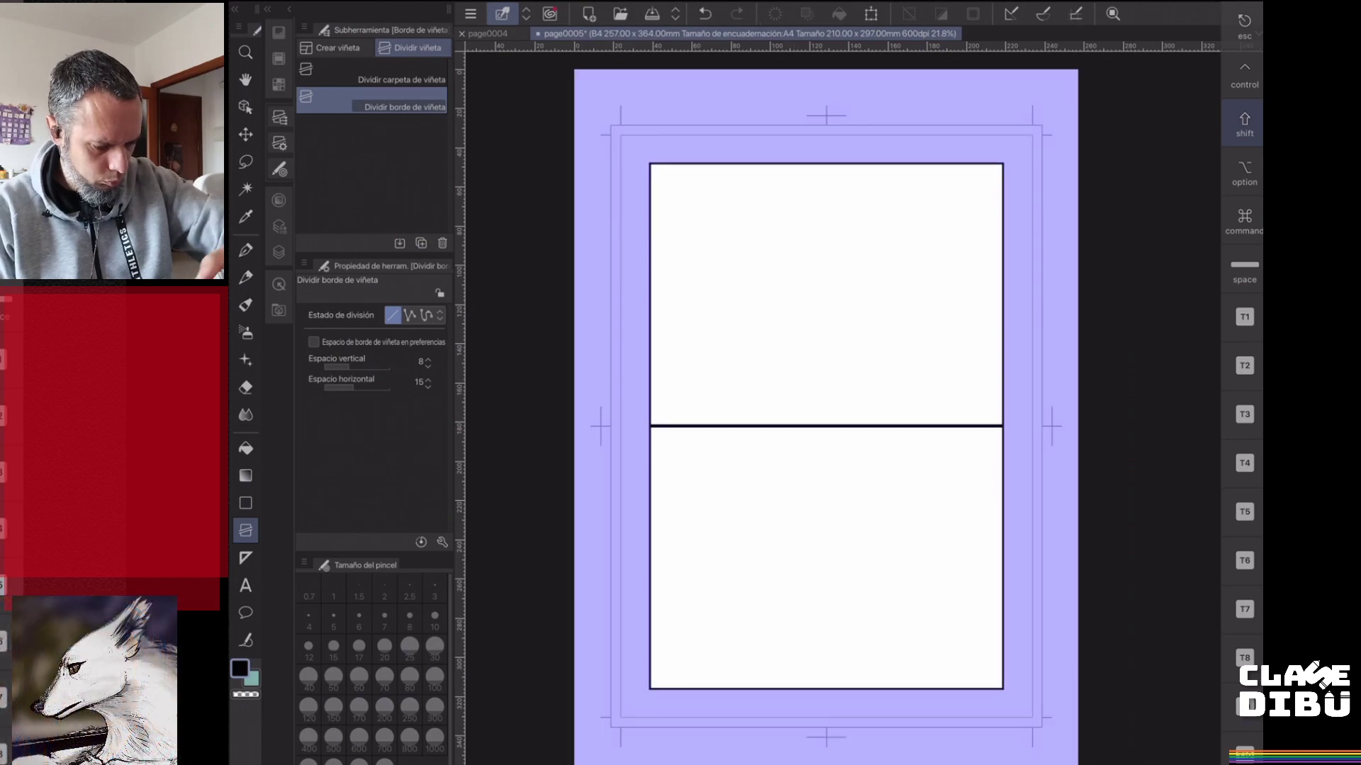
key(ctrl+z)
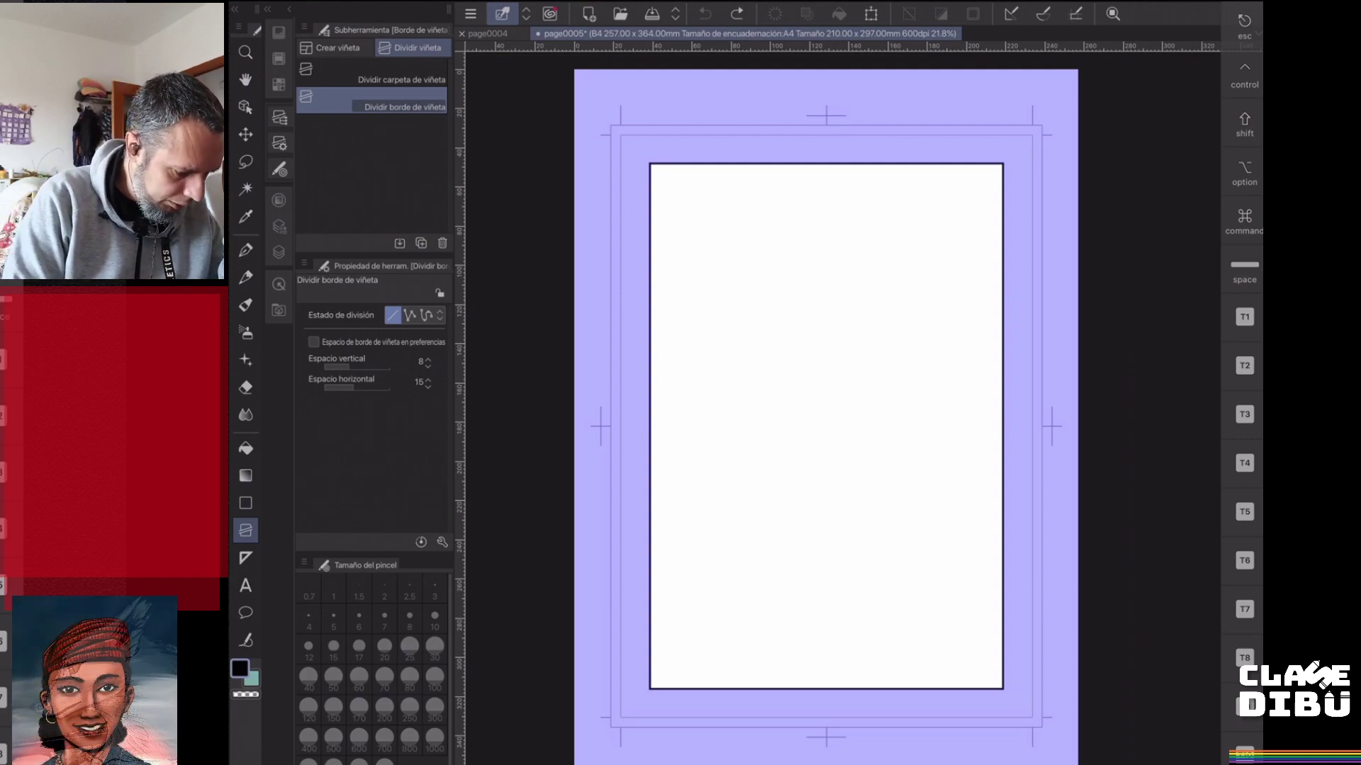
- Set the frame divider's vertical spacing to 75 and its horizontal spacing to 150
click(419, 362)
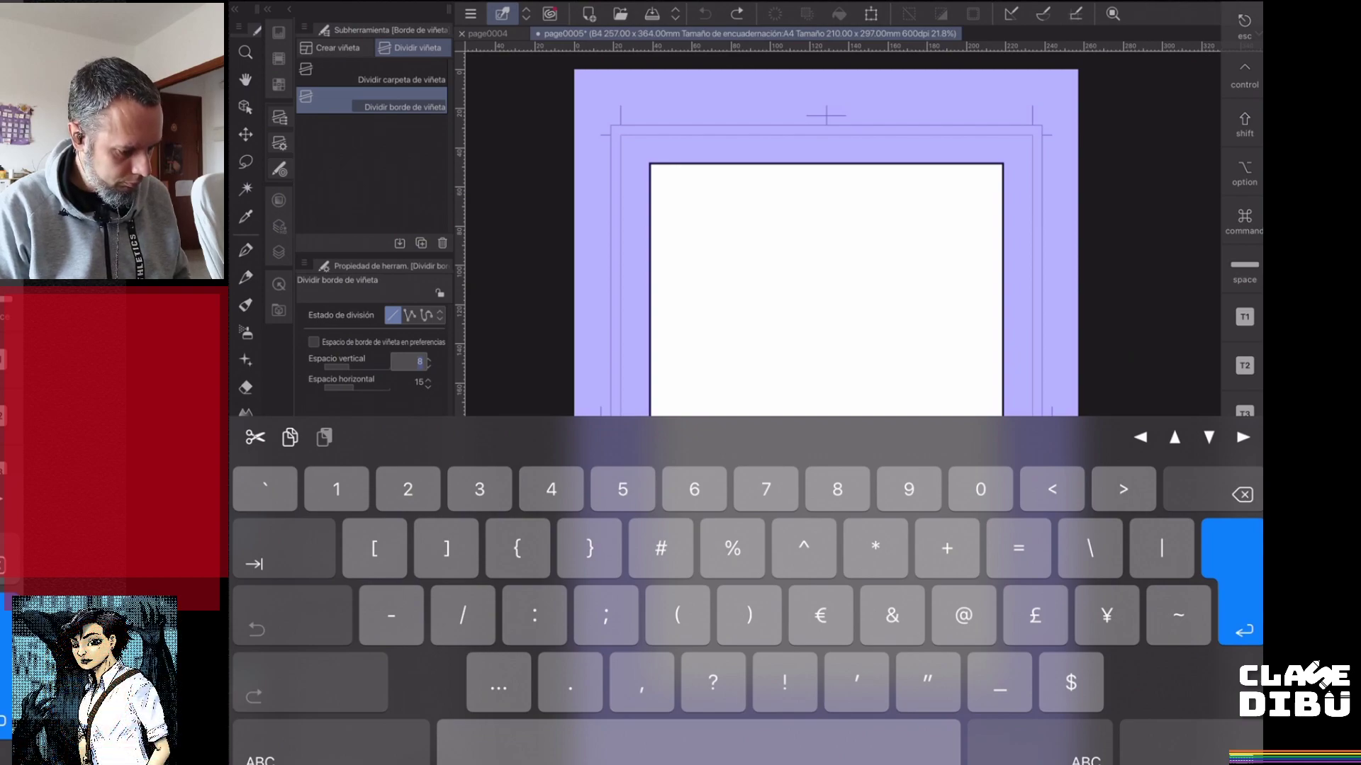
text(75)
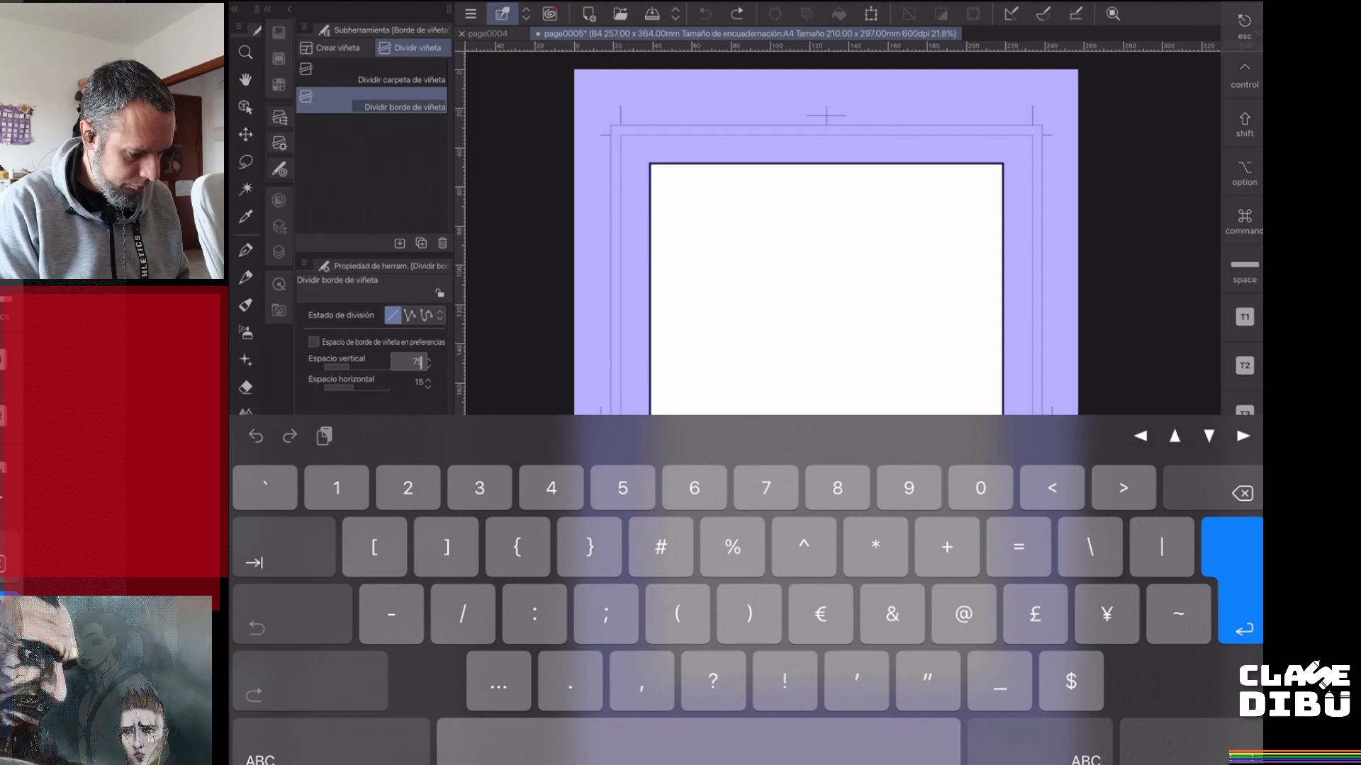
key(Return)
click(418, 383)
click(421, 383)
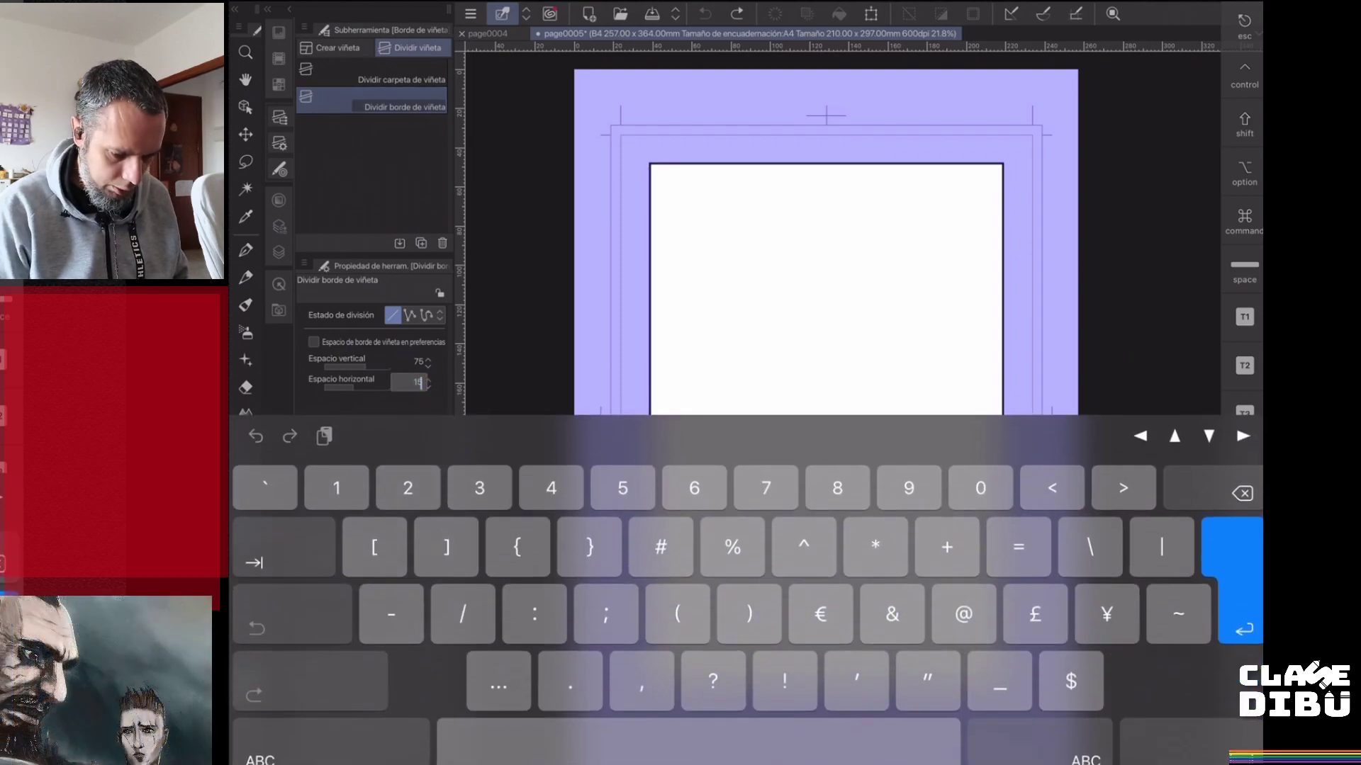
text(0)
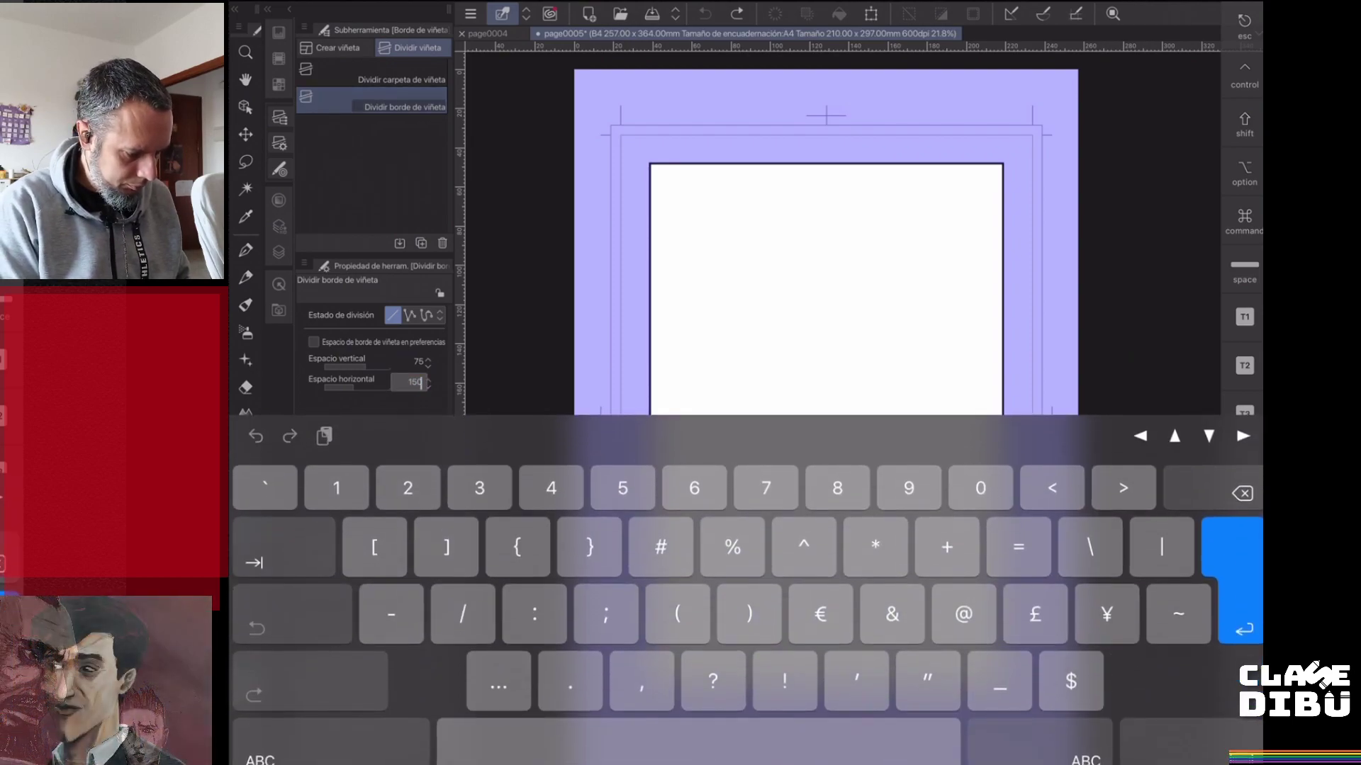
key(Return)
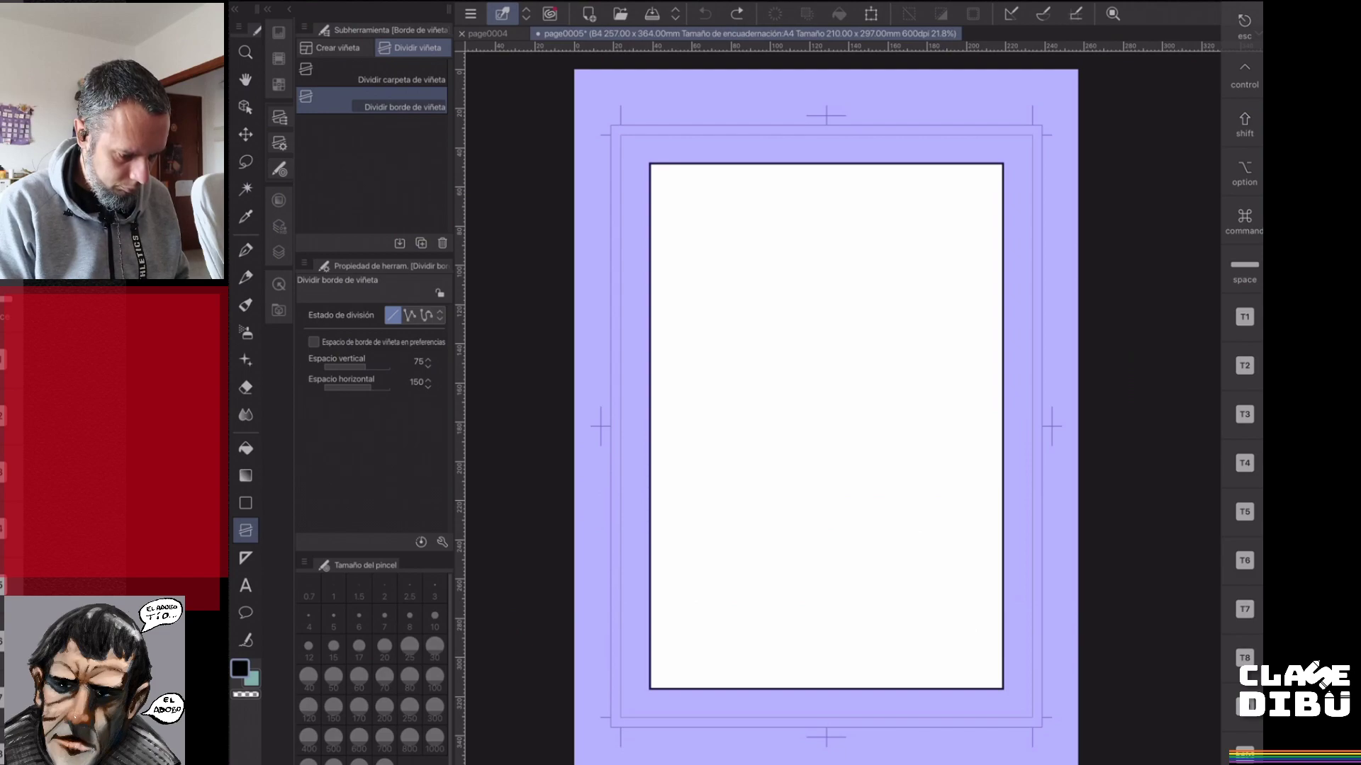
- Split page 5's frame horizontally just above the middle, and divide the lower part into a wider left panel and a narrower right one
drag(653, 407, 800, 408)
key(shift)
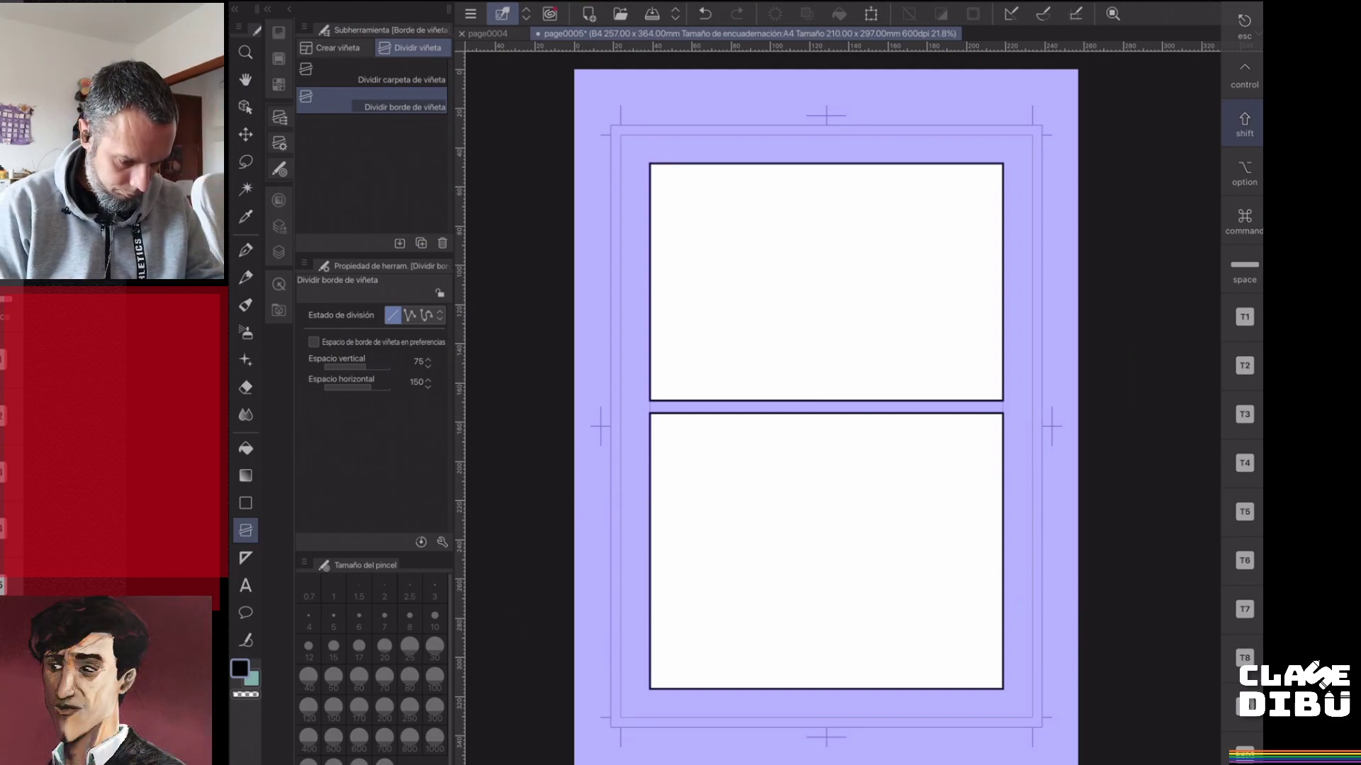
drag(843, 459, 841, 523)
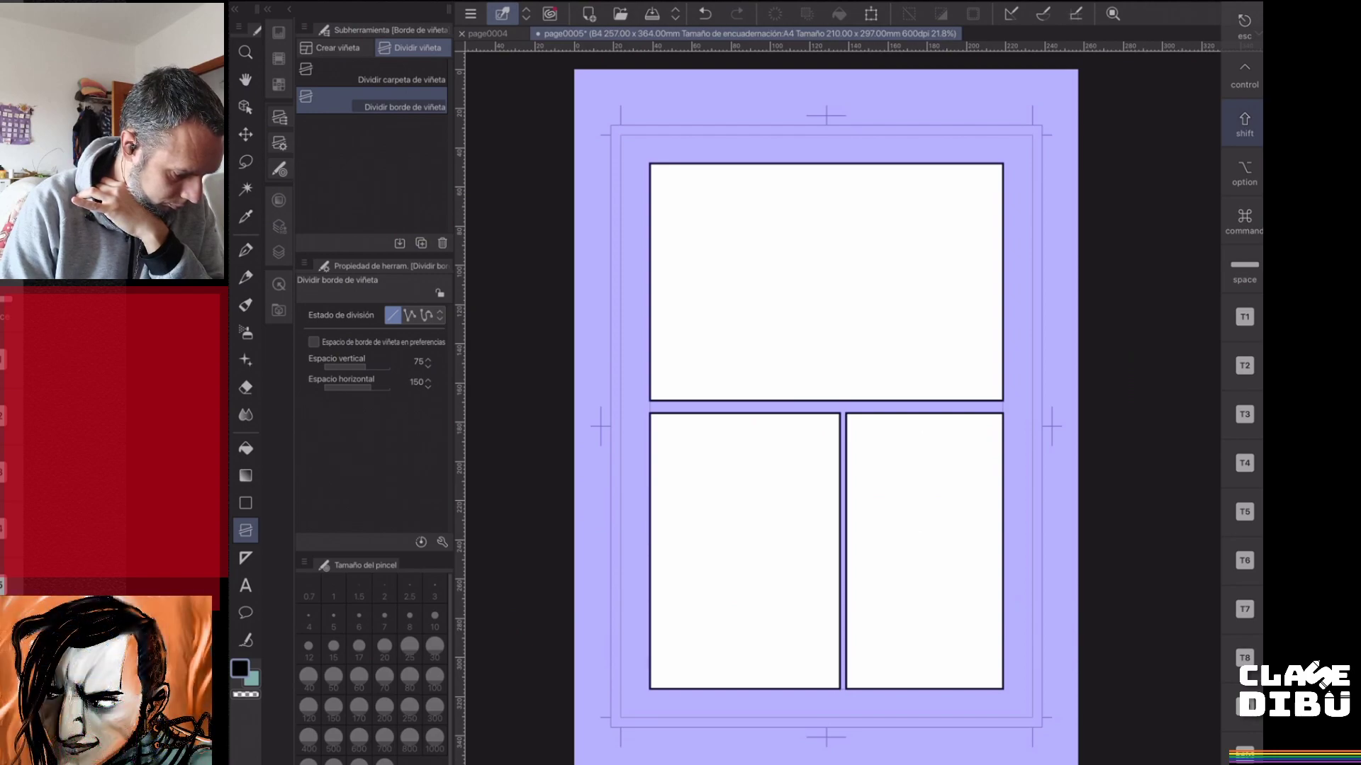
- Add a blue sketch layer inside page 5's frame folder and activate the sketching tool
click(279, 227)
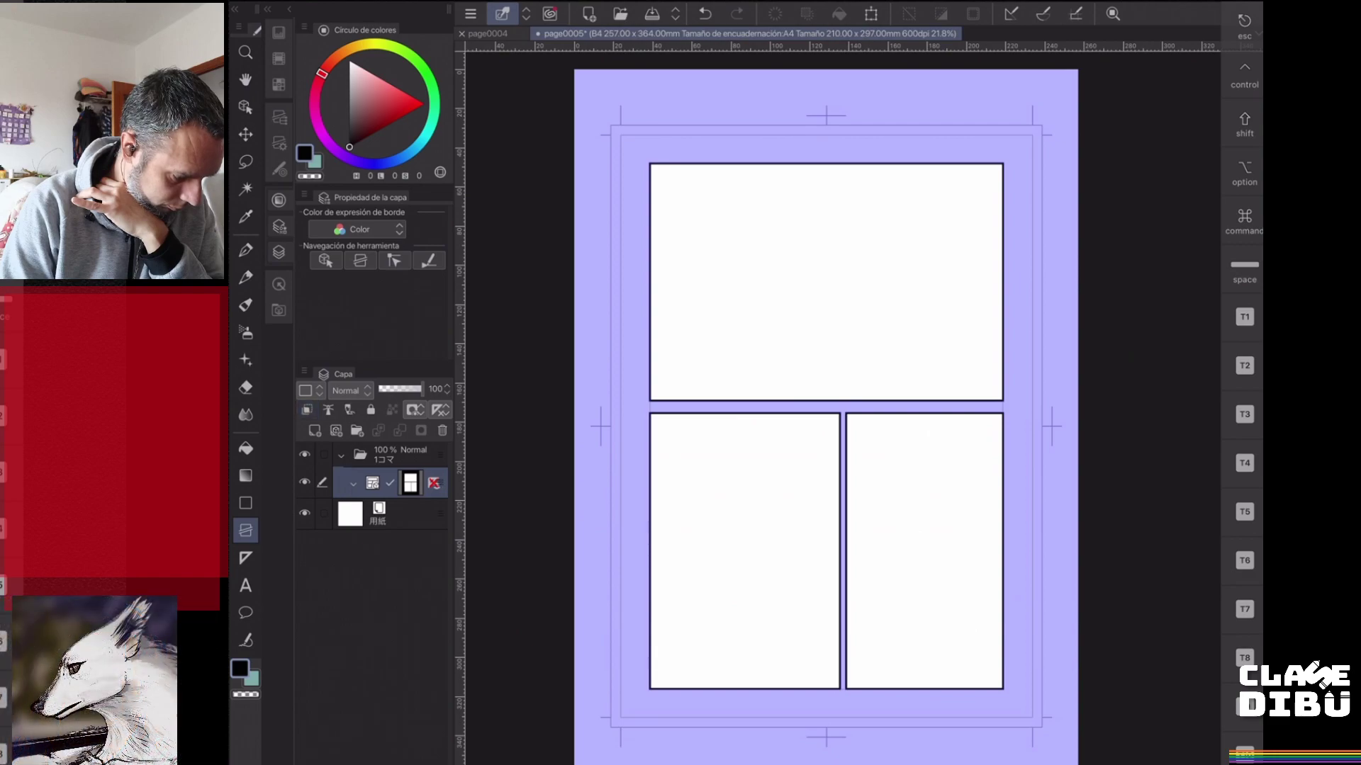
click(315, 431)
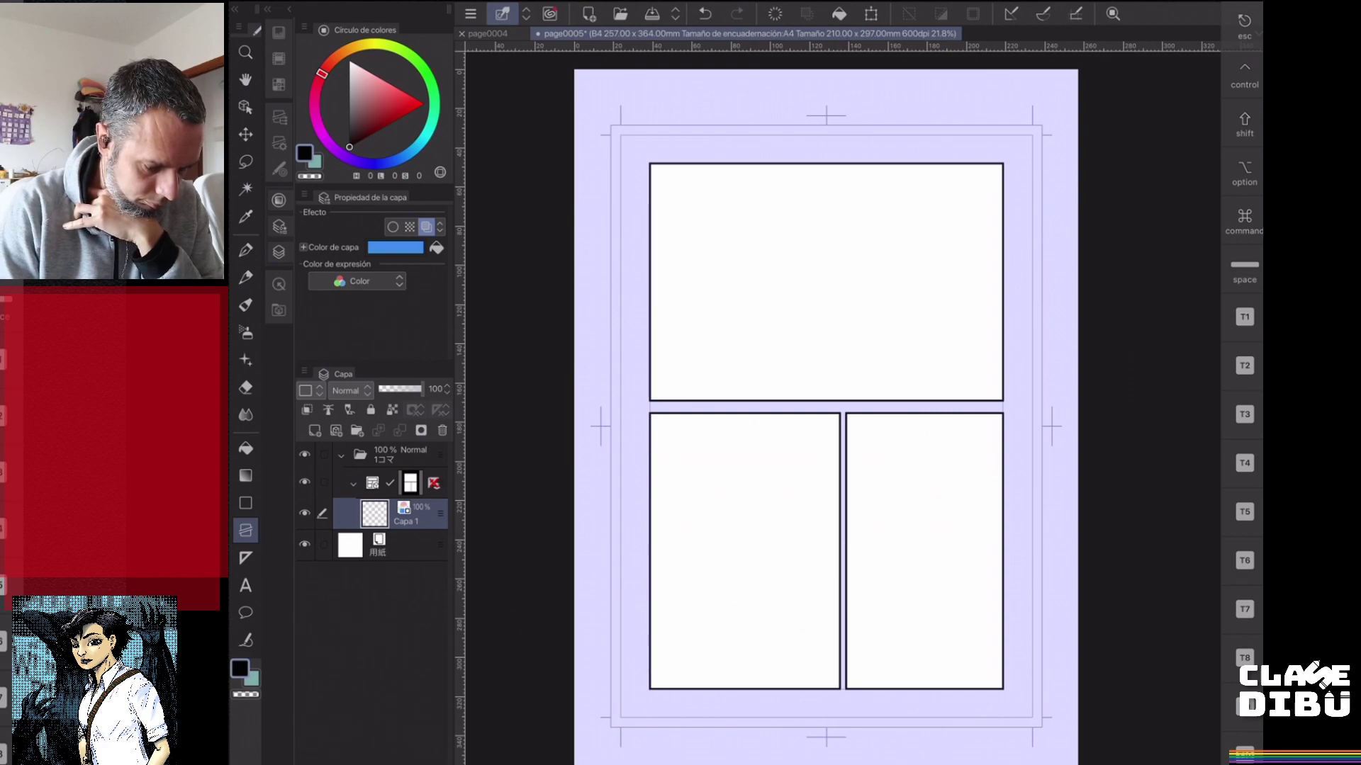
click(245, 277)
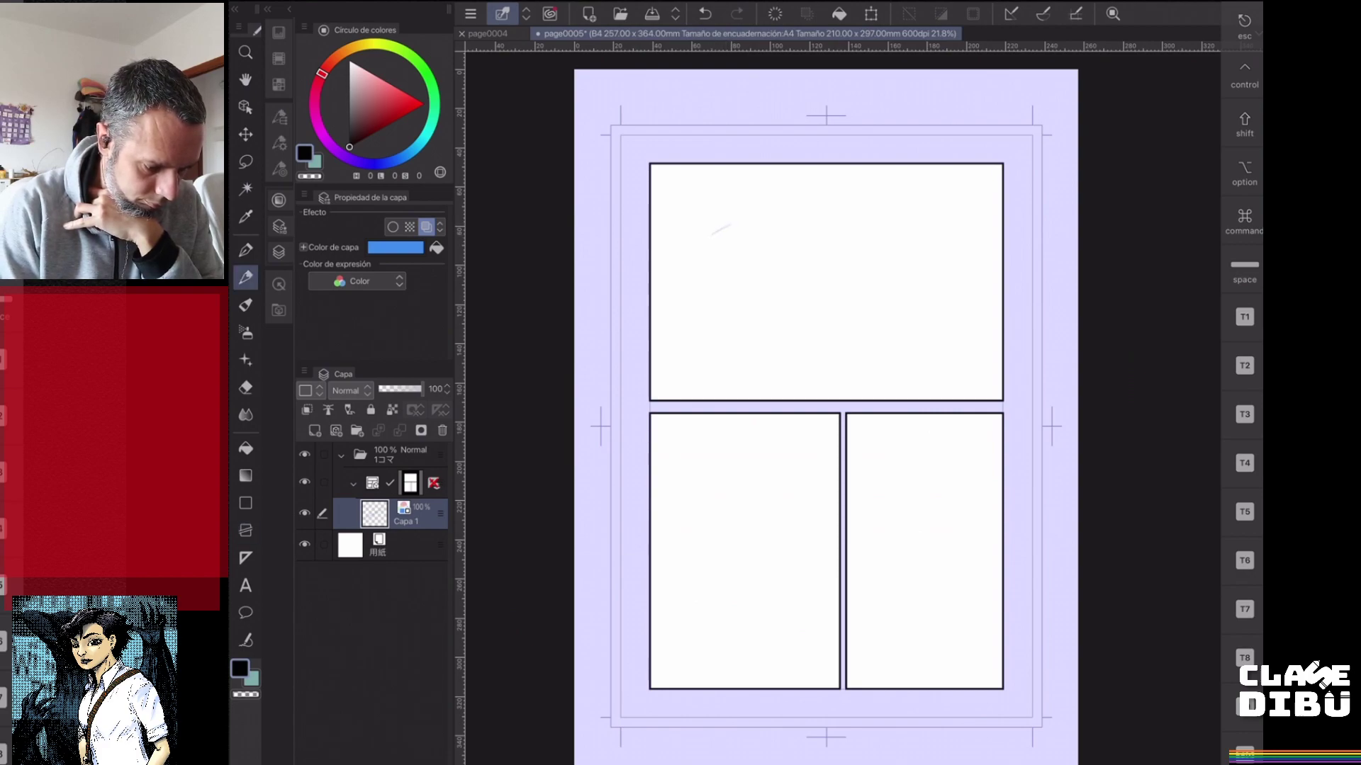
- Rough in a standing figure on the top panel's left side, with head, collar, torso and long lower garment
mouse_move(690, 220)
mouse_down()
mouse_move(728, 225)
mouse_move(707, 188)
mouse_move(719, 226)
mouse_move(691, 225)
mouse_move(725, 224)
mouse_move(685, 242)
mouse_move(720, 237)
mouse_move(735, 263)
mouse_move(681, 278)
mouse_up()
mouse_move(709, 244)
mouse_down()
mouse_move(739, 274)
mouse_move(692, 310)
mouse_move(712, 292)
mouse_move(684, 275)
mouse_move(693, 301)
mouse_up()
mouse_move(734, 253)
mouse_down()
mouse_move(747, 269)
mouse_move(736, 313)
mouse_move(689, 314)
mouse_move(675, 338)
mouse_move(679, 392)
mouse_up()
drag(741, 356, 740, 376)
drag(741, 330, 739, 385)
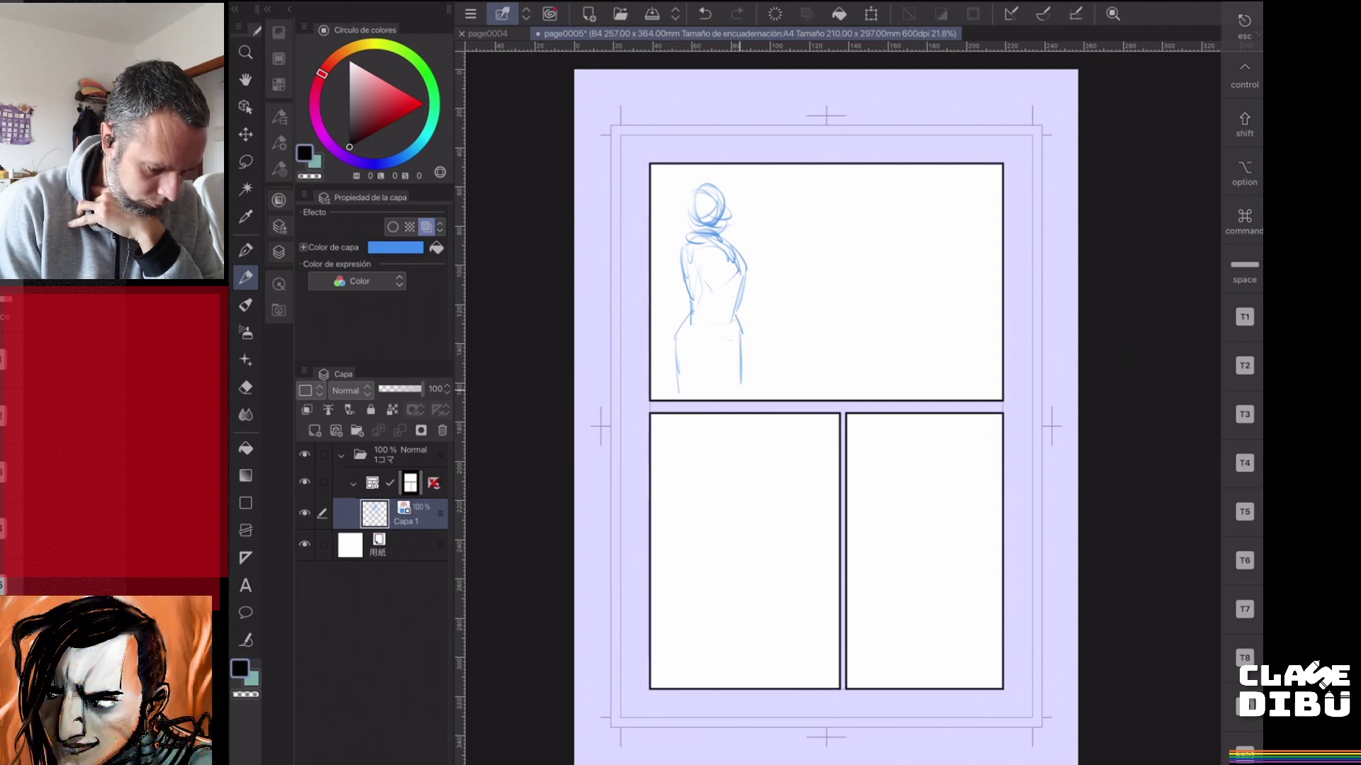
- Sketch a buckled bag at the standing figure's hip and strengthen the arm and torso lines
mouse_move(747, 275)
mouse_down()
mouse_move(734, 303)
mouse_move(761, 295)
mouse_move(764, 329)
mouse_up()
mouse_move(742, 337)
mouse_down()
mouse_move(762, 334)
mouse_move(766, 348)
mouse_up()
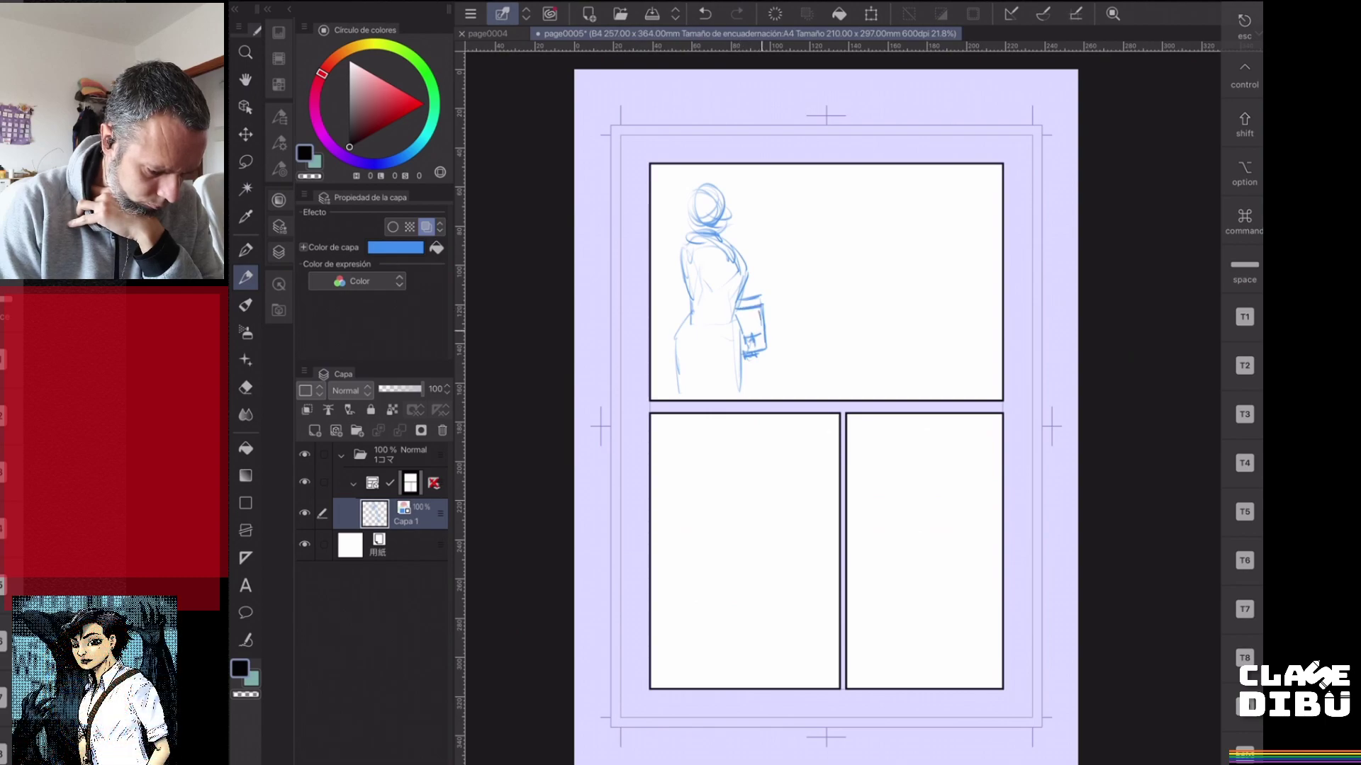
drag(763, 322, 764, 347)
drag(717, 267, 700, 311)
mouse_move(722, 264)
mouse_down()
mouse_move(714, 331)
mouse_move(701, 342)
mouse_move(678, 328)
mouse_move(683, 309)
mouse_up()
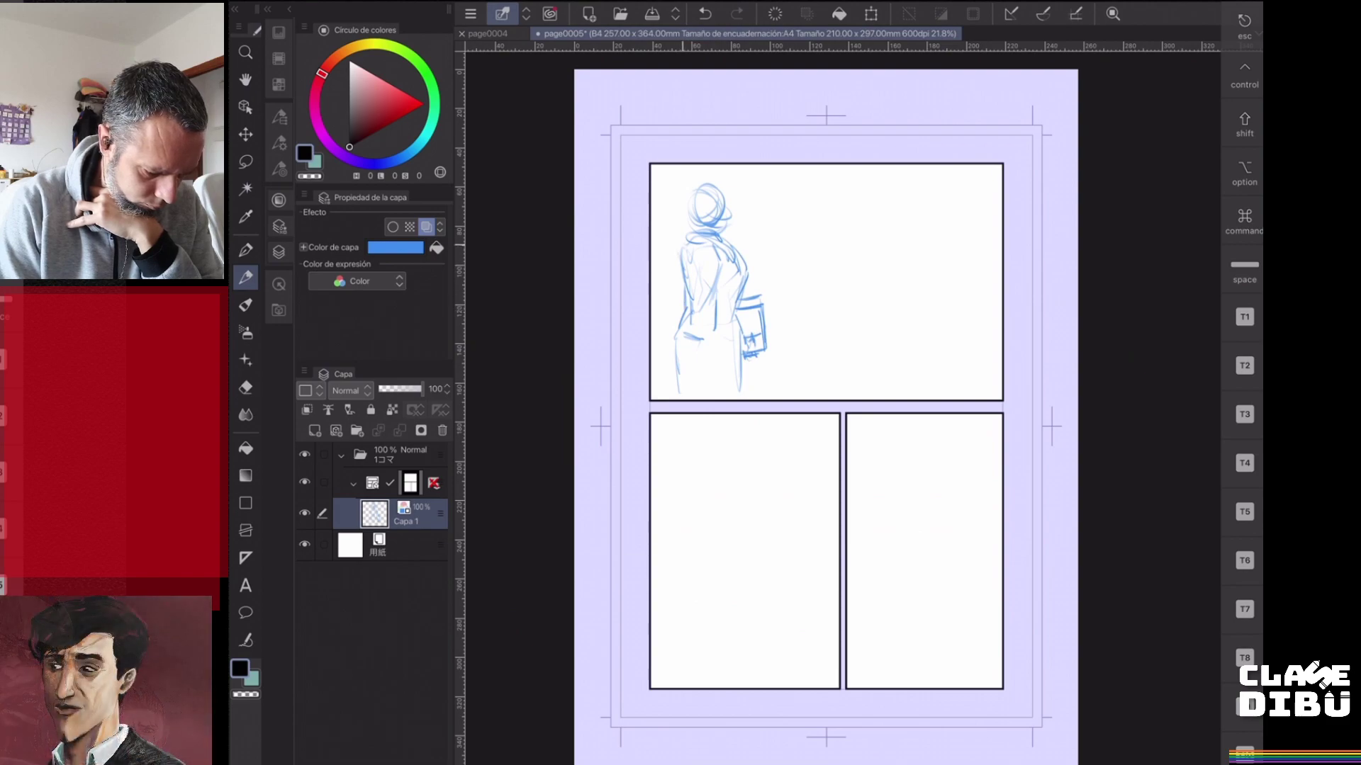
- Sketch the standing figure's near arm and hand, and rough in a seated figure's head and back opposite it in the wide panel
mouse_move(699, 262)
mouse_down()
mouse_move(684, 256)
mouse_move(702, 248)
mouse_move(663, 305)
mouse_move(687, 301)
mouse_move(673, 354)
mouse_move(686, 358)
mouse_up()
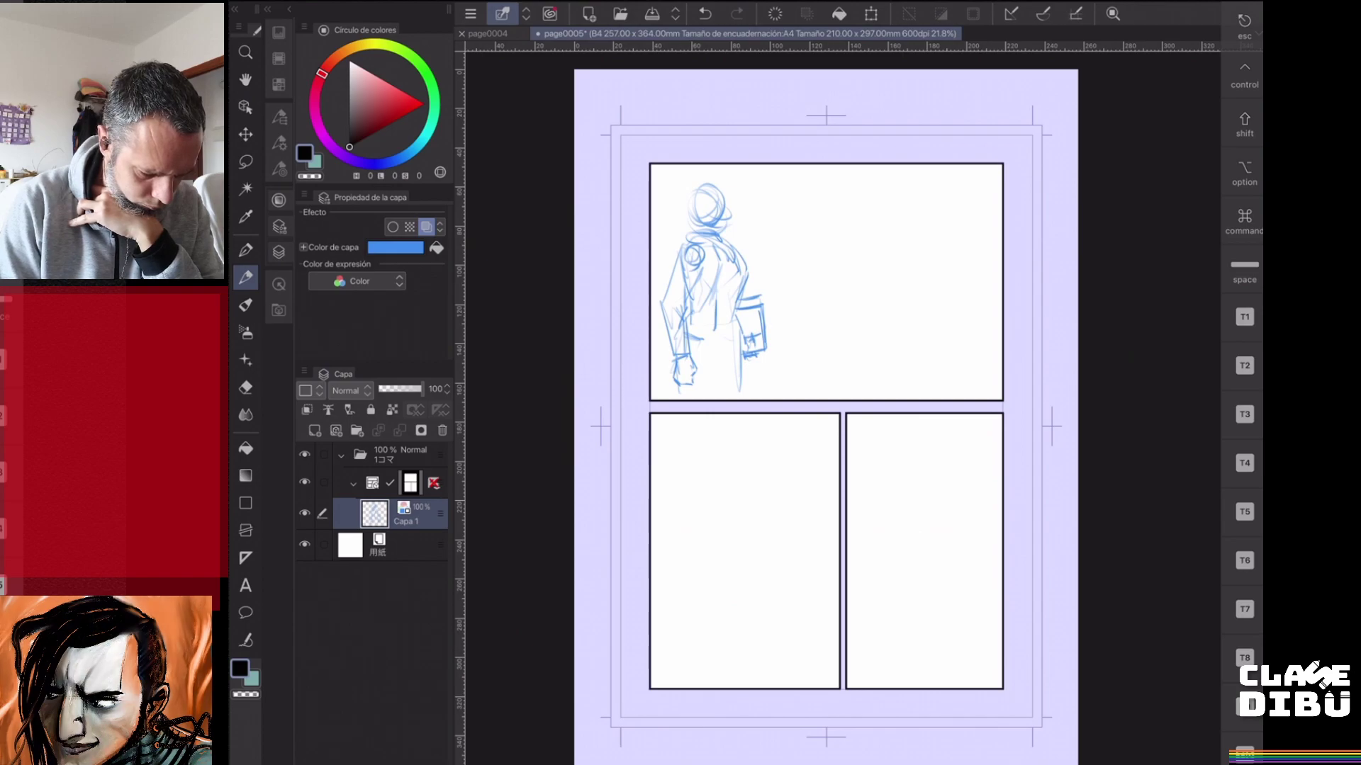
mouse_move(912, 305)
mouse_down()
mouse_move(892, 316)
mouse_move(924, 293)
mouse_up()
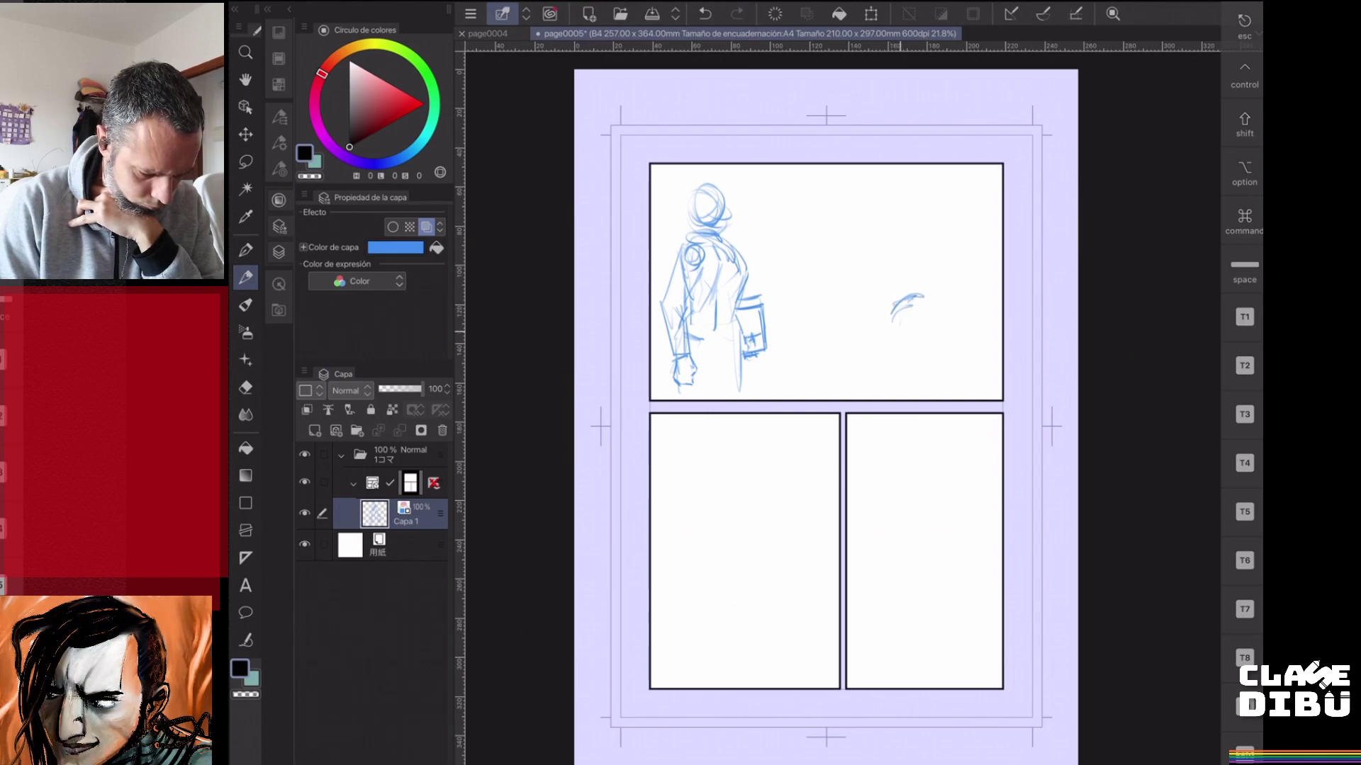
mouse_move(874, 385)
mouse_down()
mouse_move(908, 336)
mouse_move(864, 382)
mouse_move(901, 337)
mouse_move(928, 376)
mouse_up()
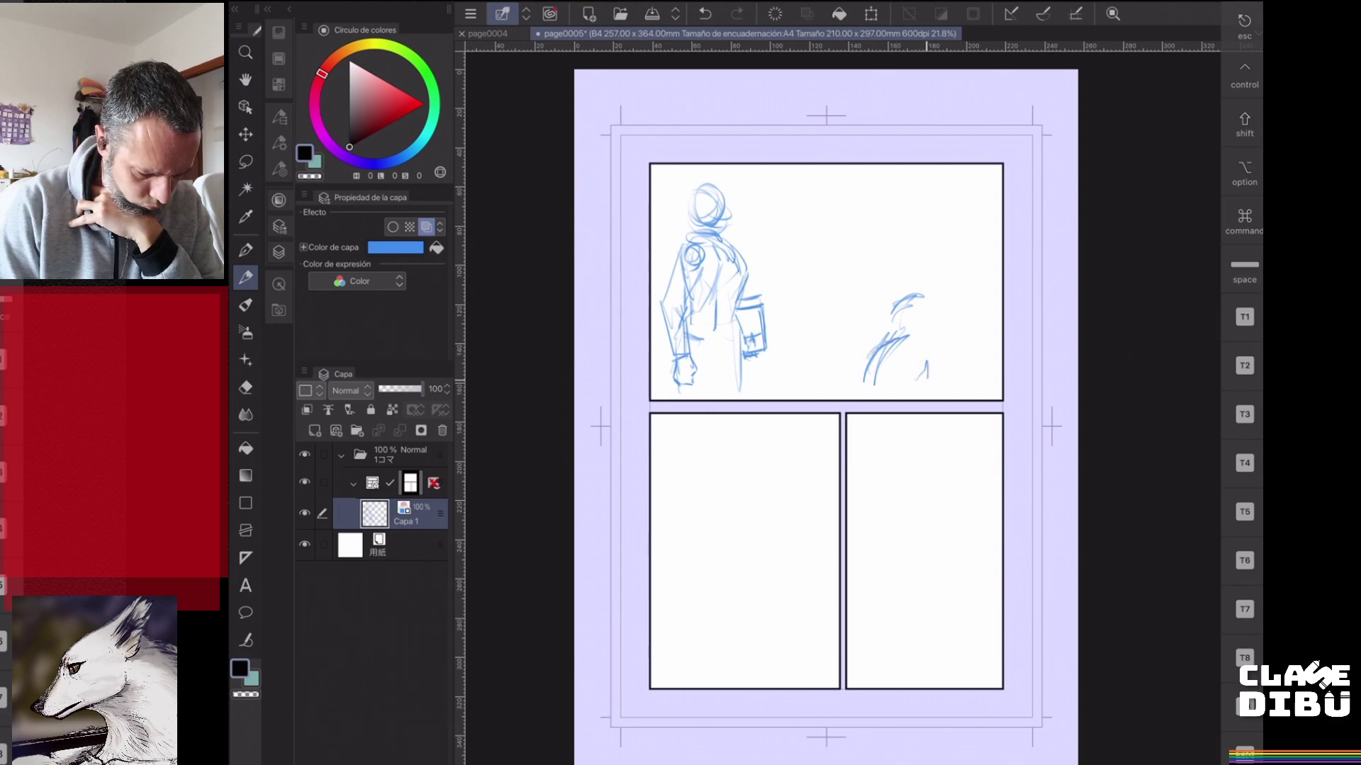
drag(902, 300, 894, 316)
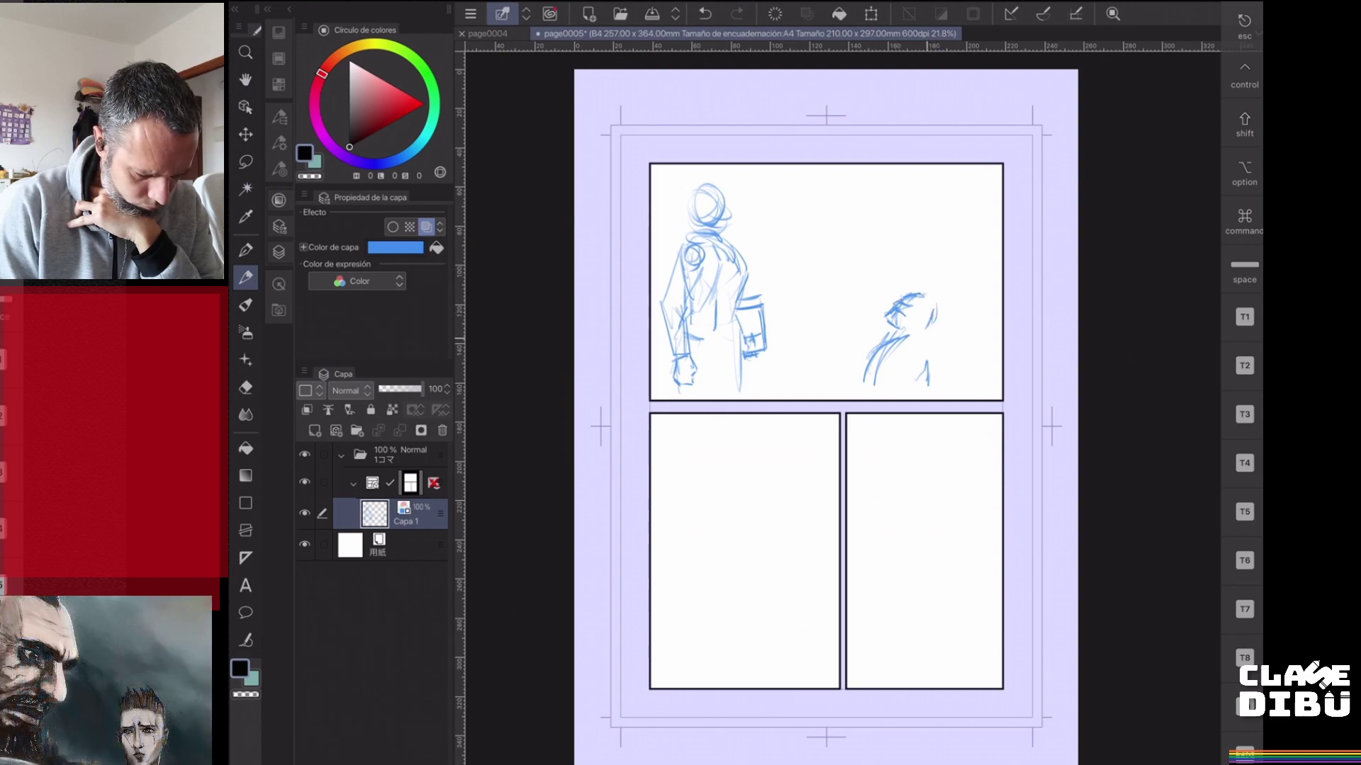
mouse_move(935, 307)
mouse_down()
mouse_move(903, 335)
mouse_move(933, 307)
mouse_up()
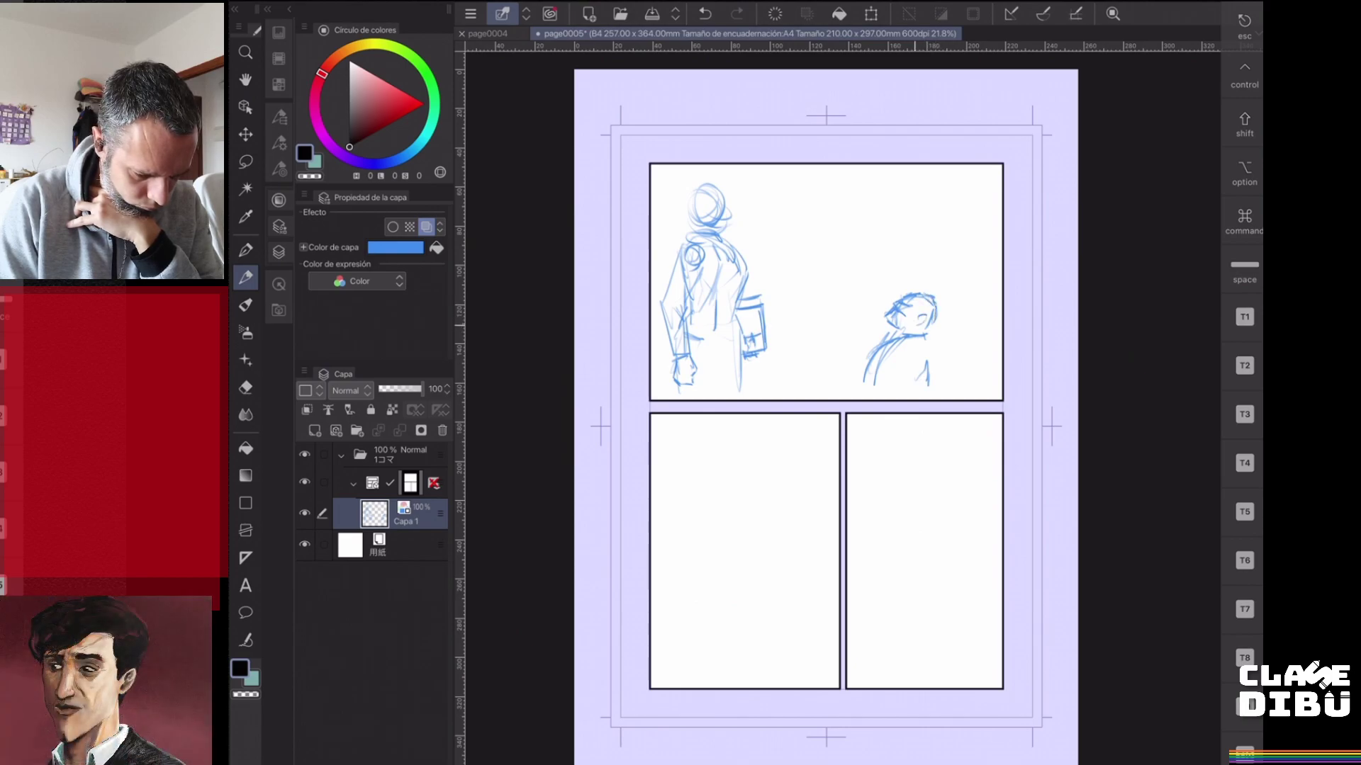
- Sketch the seated figure's arms and jacket with back details, and a tabletop line running to the panel's edge
mouse_move(912, 349)
mouse_down()
mouse_move(900, 369)
mouse_move(937, 371)
mouse_up()
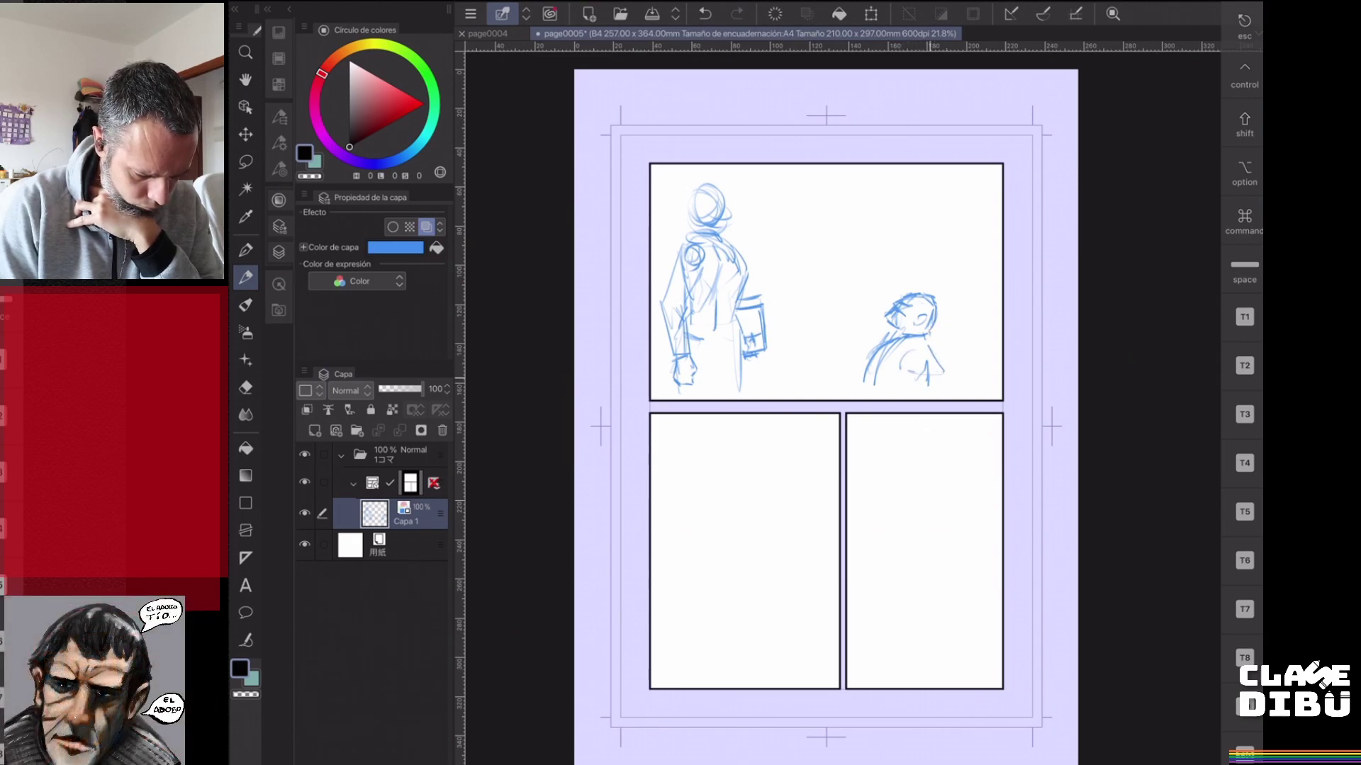
drag(926, 372, 908, 386)
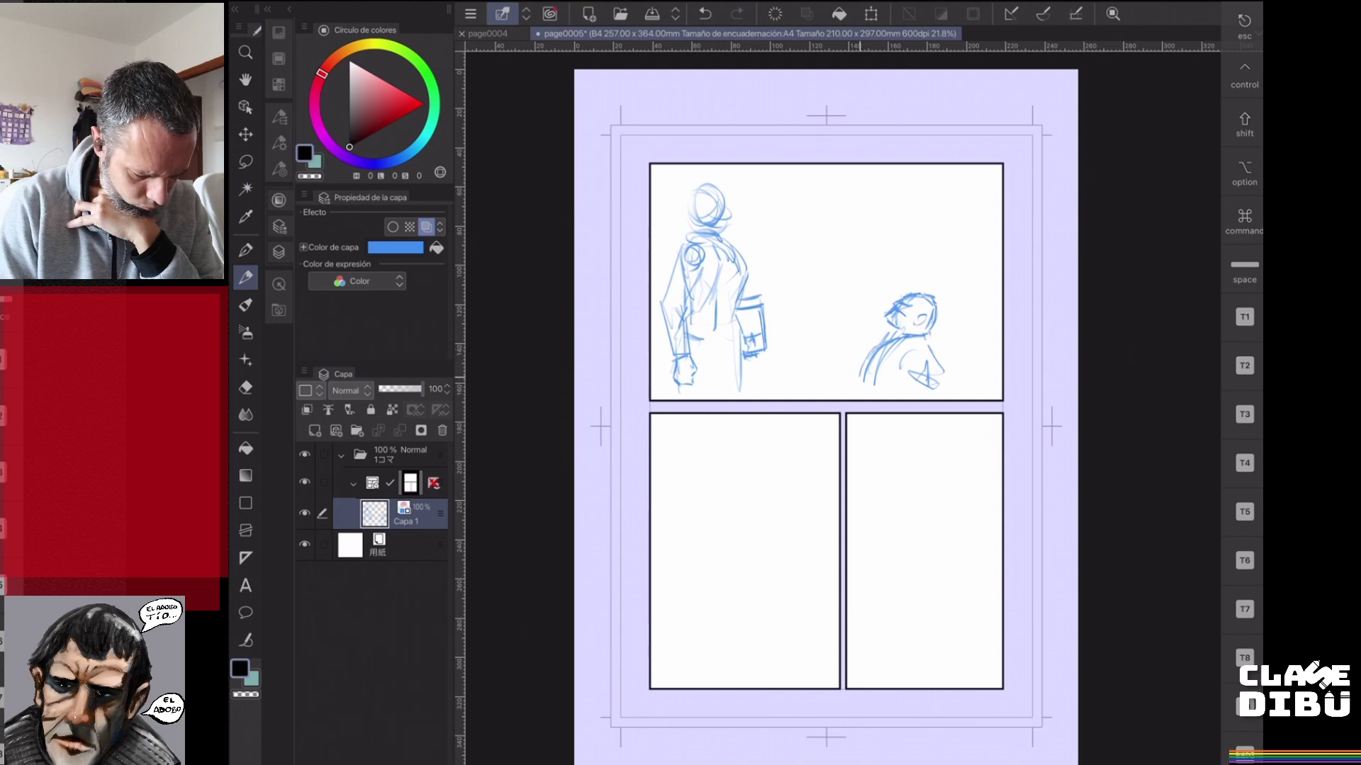
drag(858, 378, 855, 396)
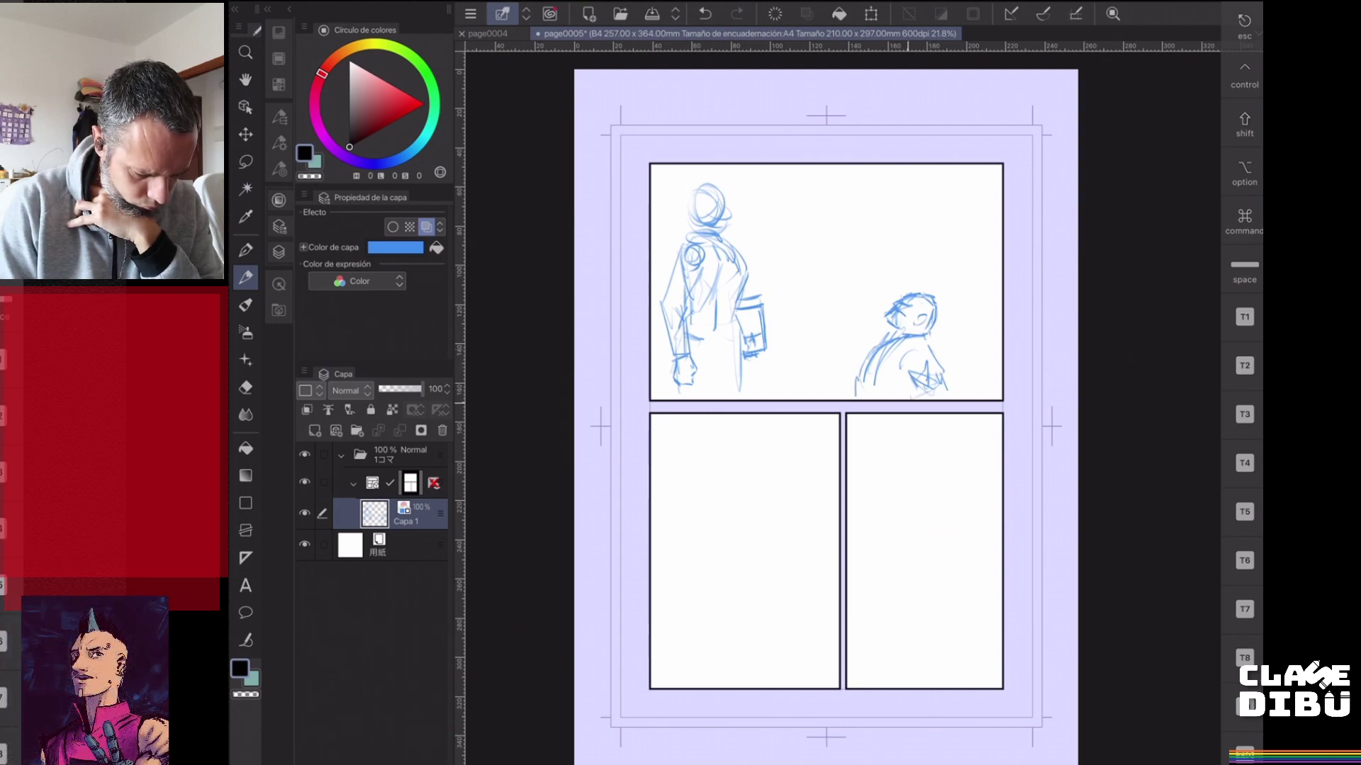
mouse_move(946, 386)
mouse_down()
mouse_move(939, 399)
mouse_move(999, 387)
mouse_up()
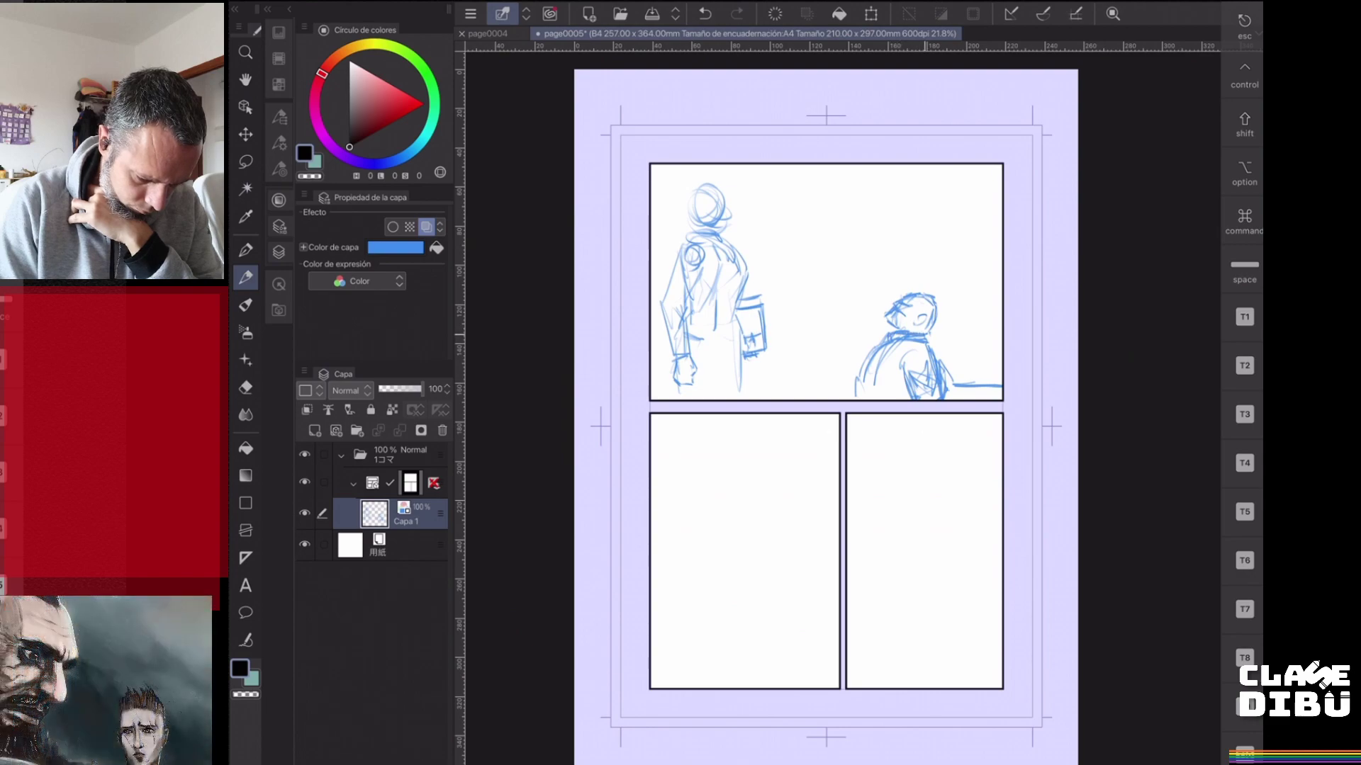
mouse_move(926, 347)
mouse_down()
mouse_move(903, 363)
mouse_move(900, 388)
mouse_move(886, 366)
mouse_up()
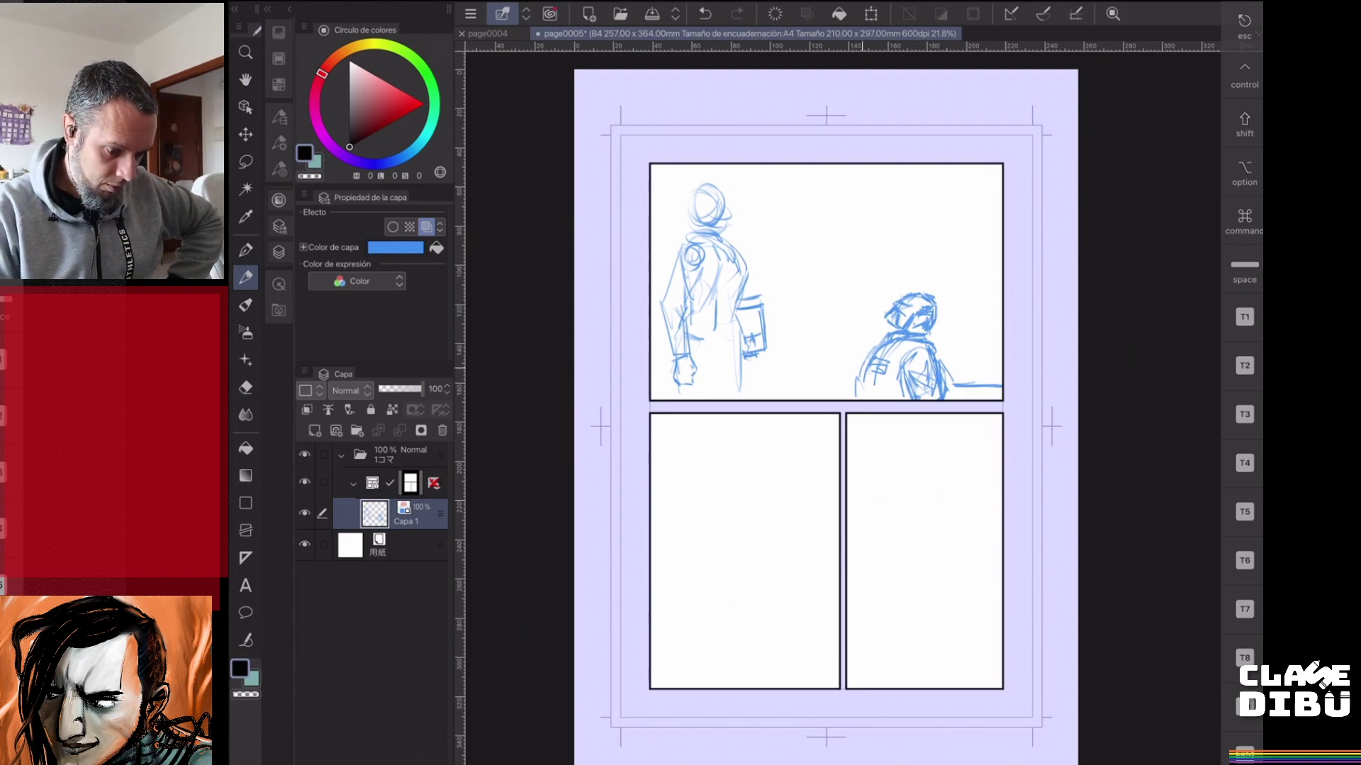
drag(853, 397, 887, 338)
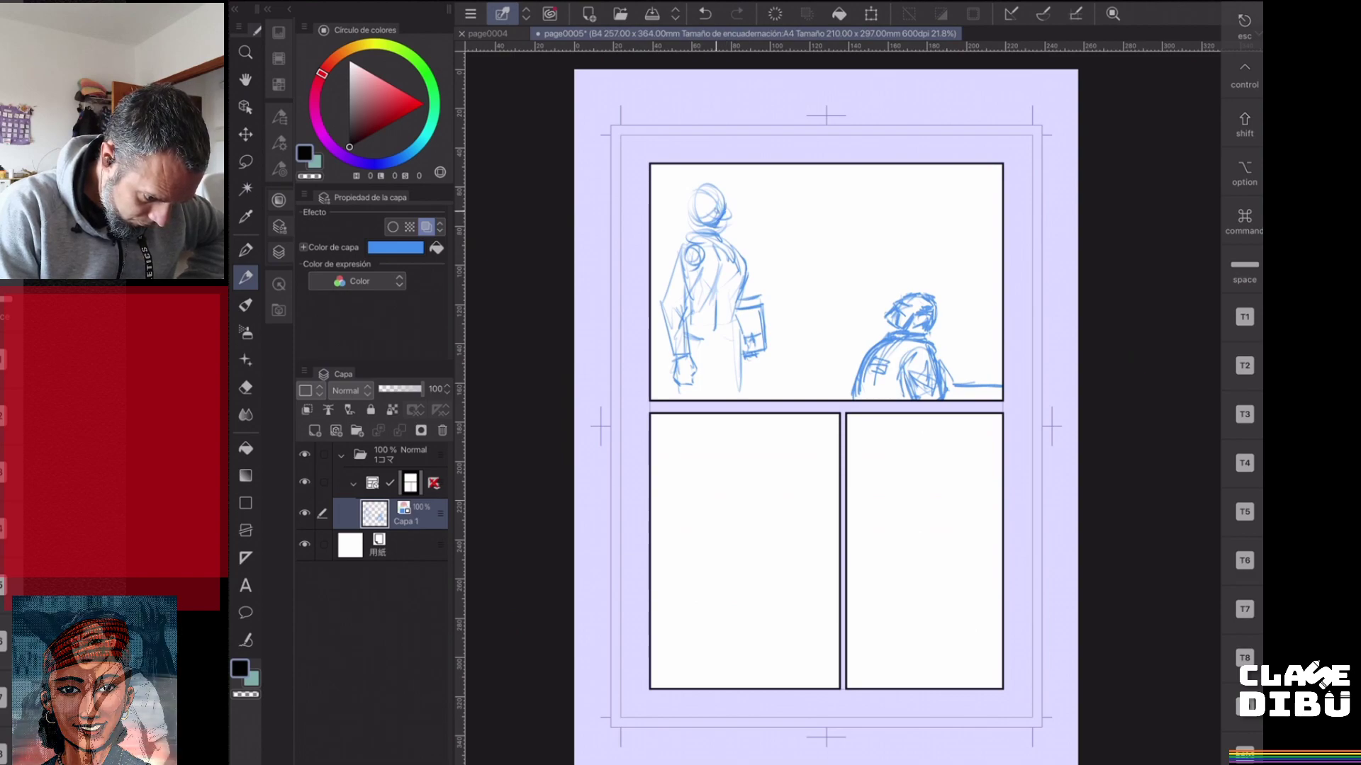
- Sketch swept-back hair and a jaw on the standing figure's head, and erase the construction lines inside it
mouse_move(675, 196)
mouse_down()
mouse_move(699, 185)
mouse_move(683, 217)
mouse_up()
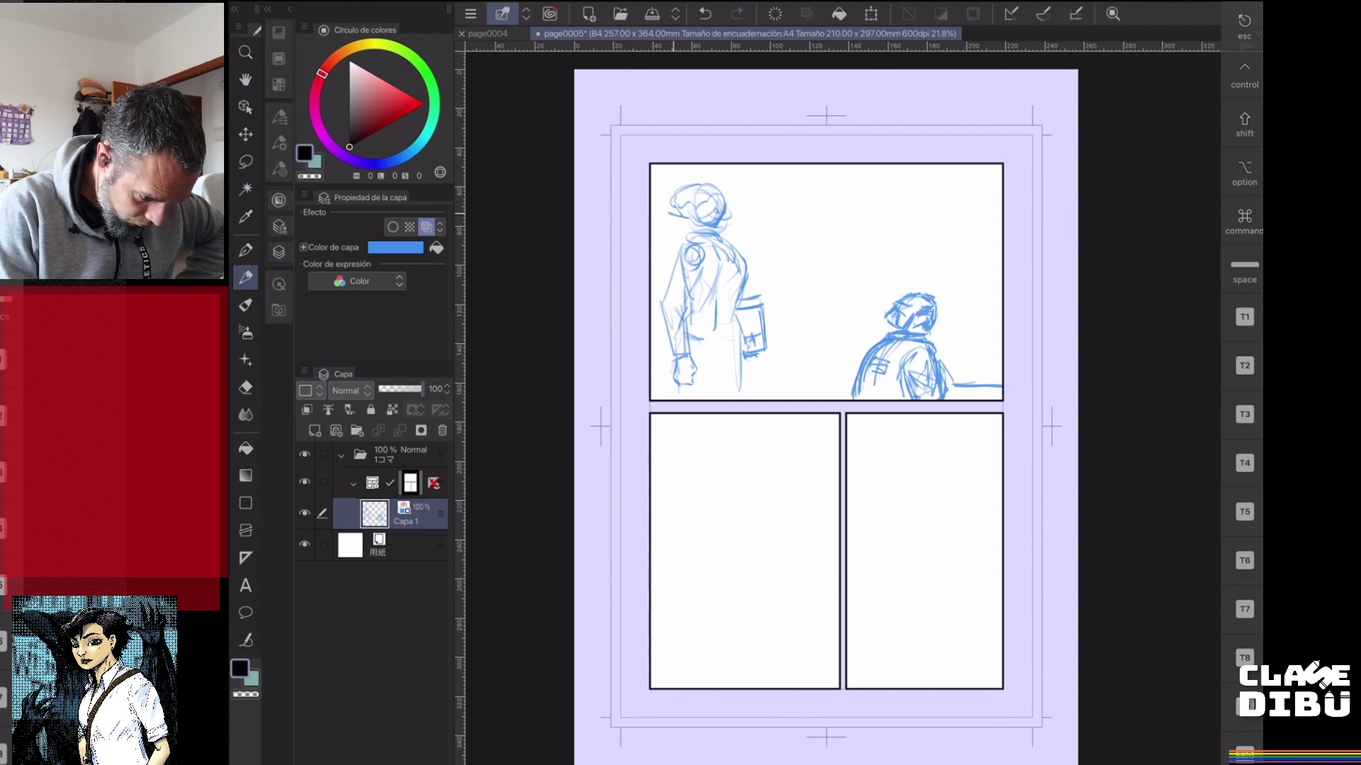
drag(671, 211, 671, 187)
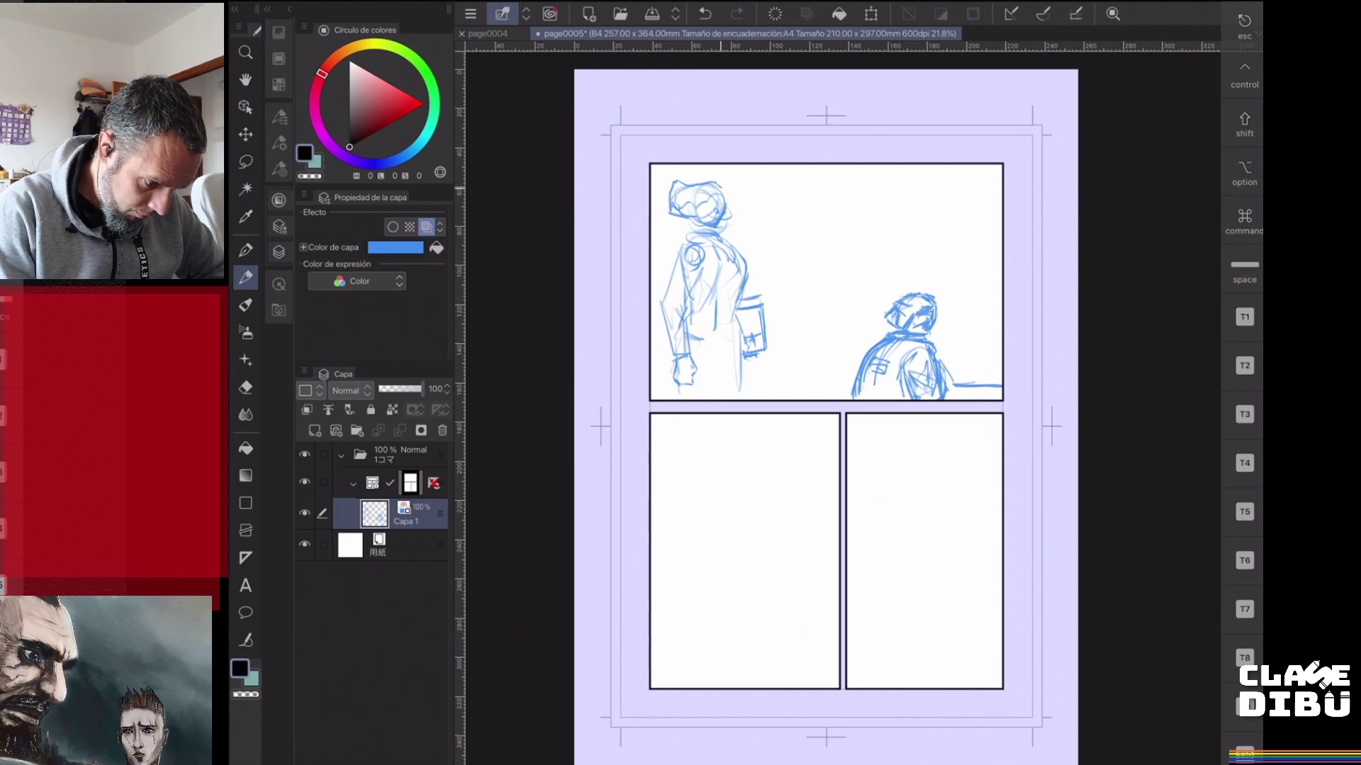
drag(725, 197, 730, 216)
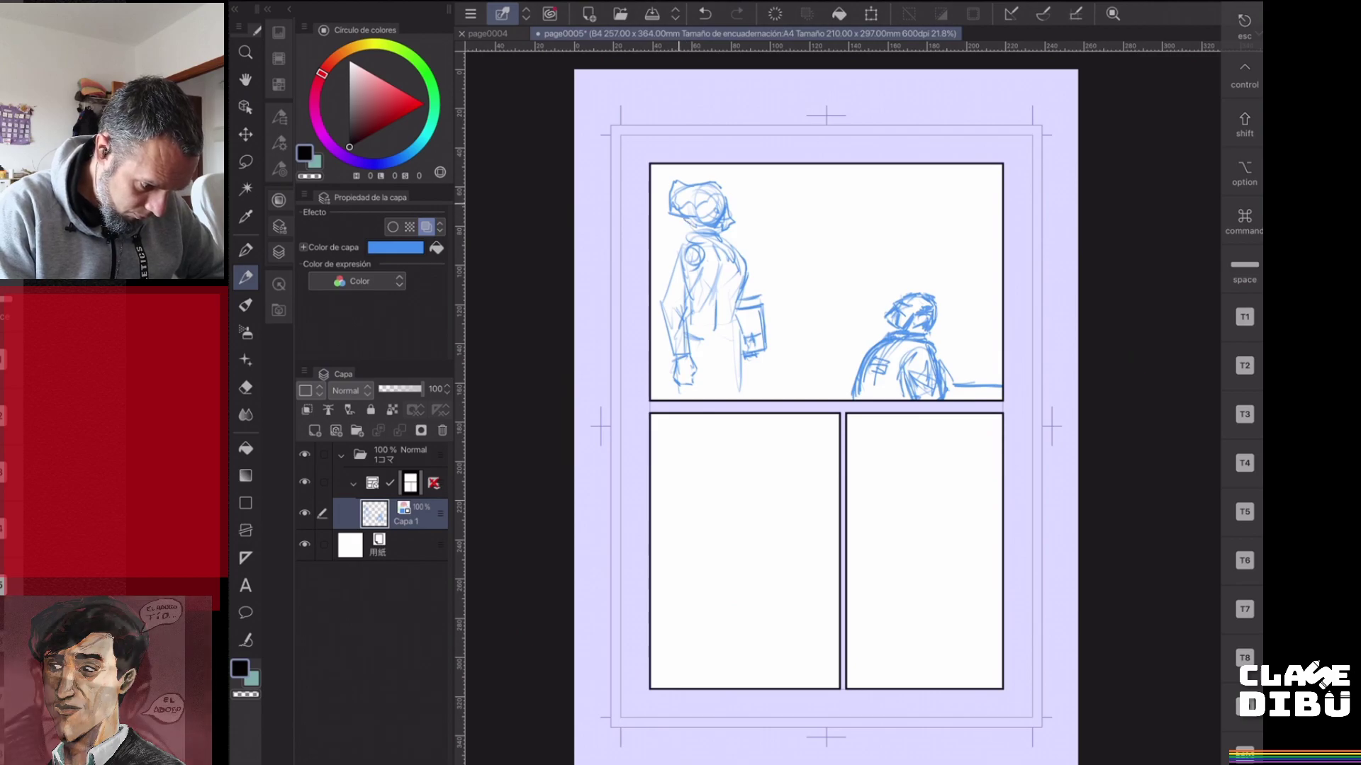
drag(662, 209, 682, 189)
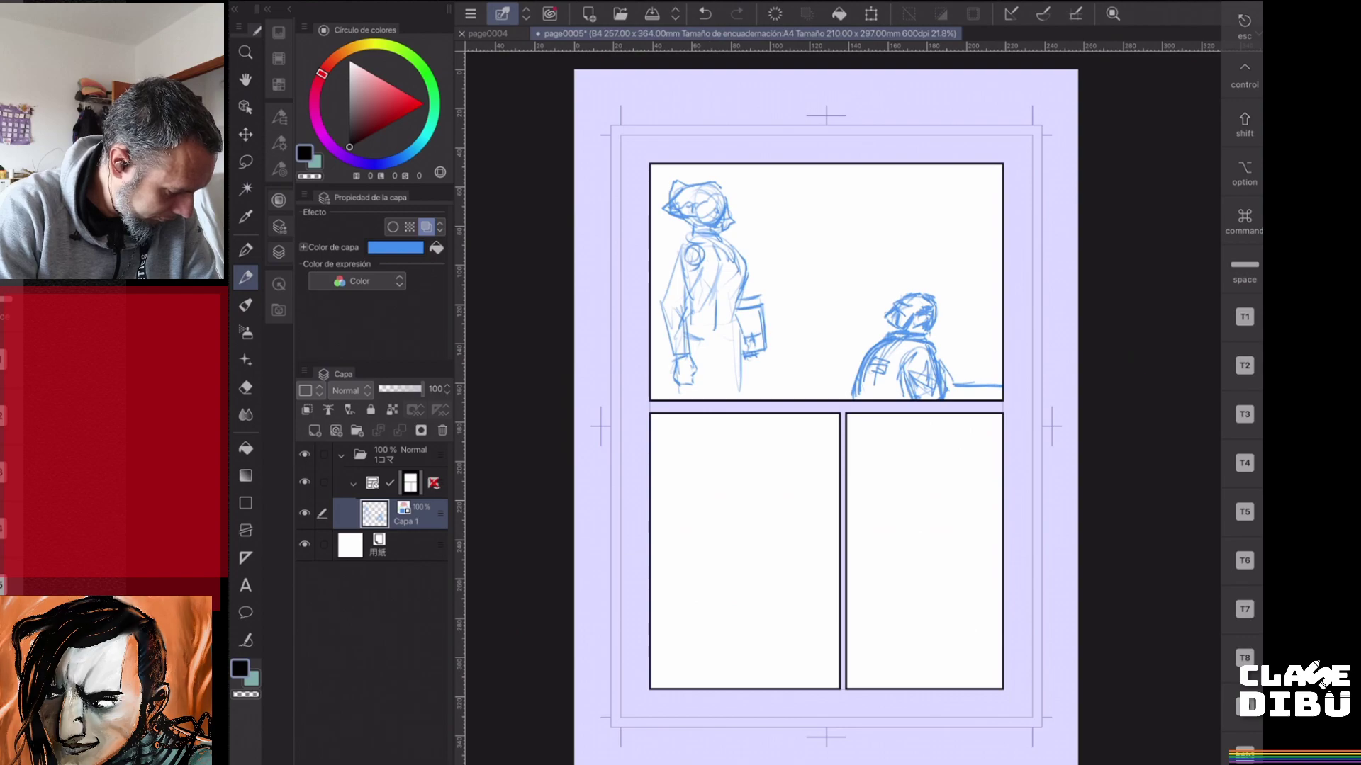
key(c)
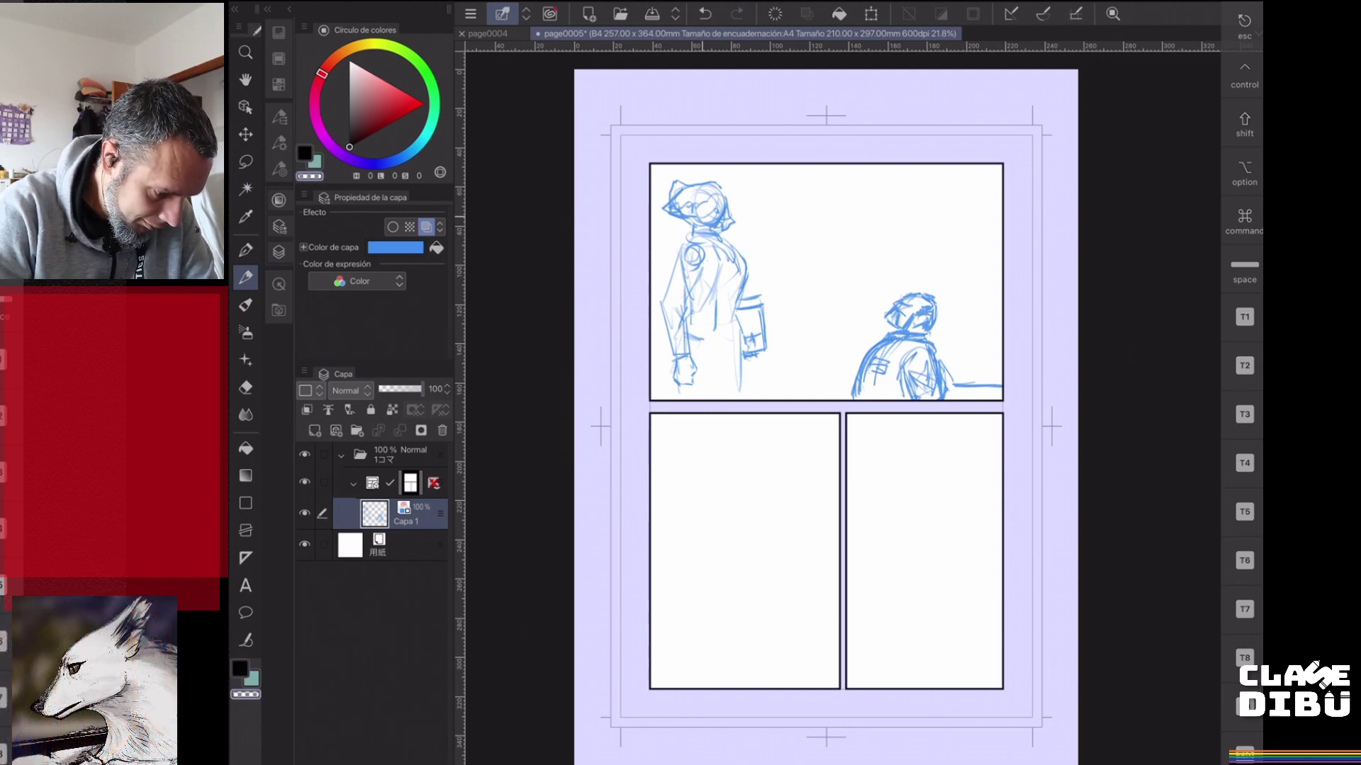
drag(712, 214, 723, 209)
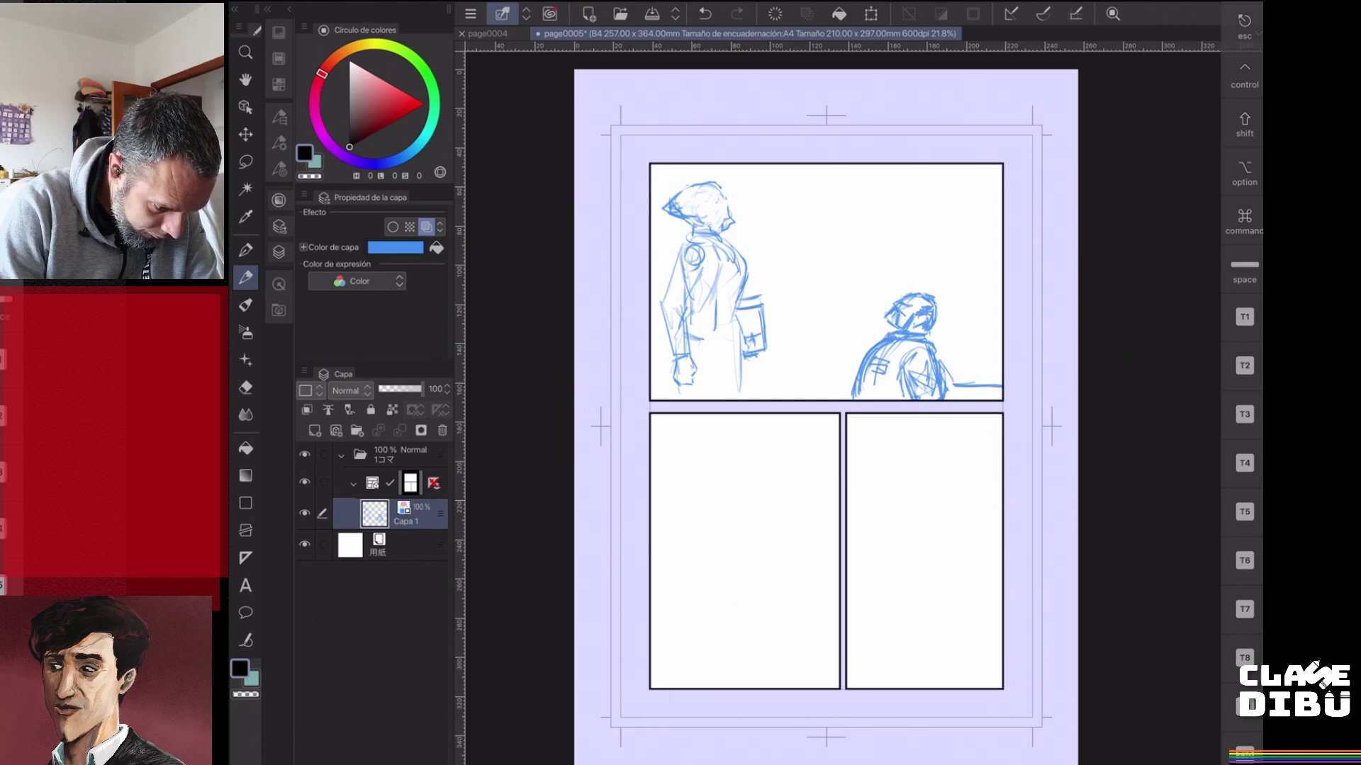
mouse_move(686, 275)
mouse_down()
mouse_move(709, 210)
mouse_move(737, 228)
mouse_move(715, 186)
mouse_up()
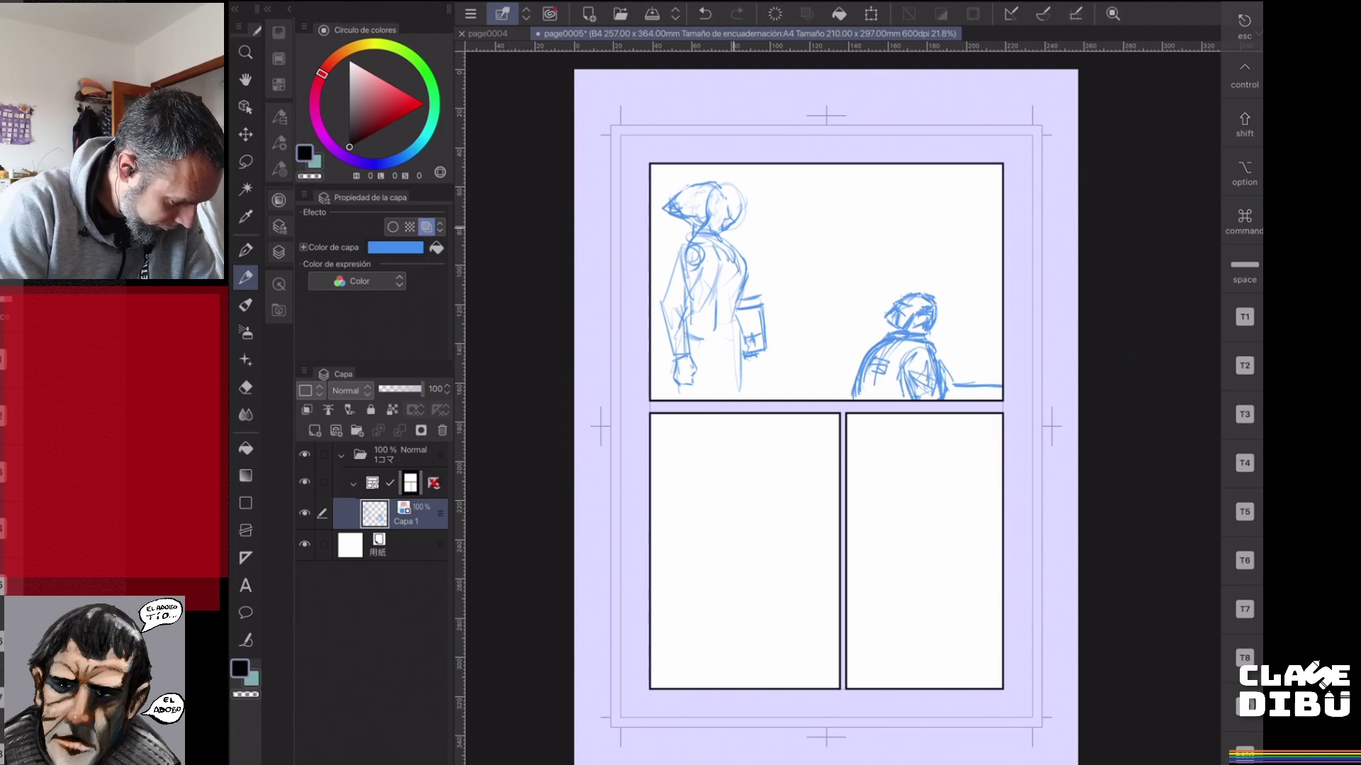
key(ctrl+z)
key(ctrl+z)
key(ctrl+z)
key(ctrl+z)
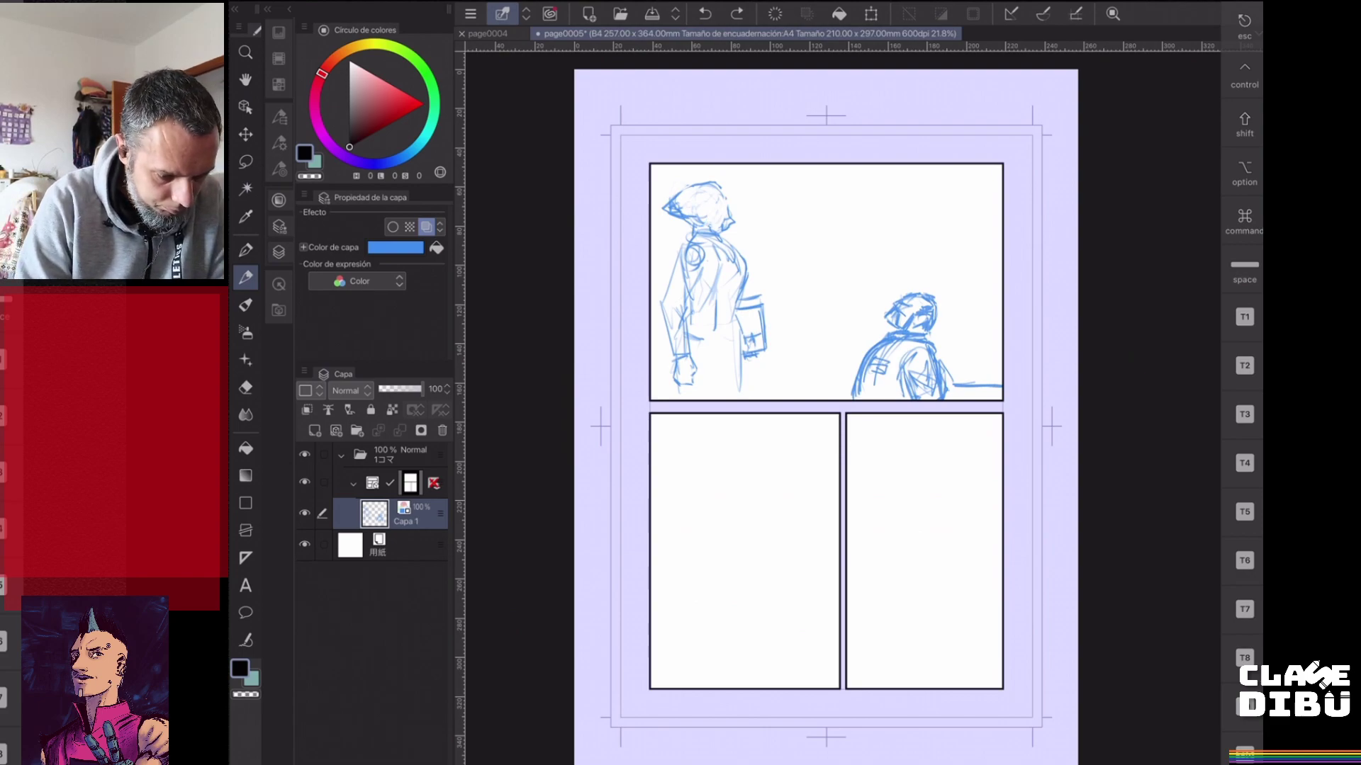
- Lasso the standing figure's head, move it slightly forward over the body, and clear the selection
key(m)
mouse_move(710, 232)
mouse_down()
mouse_move(663, 193)
mouse_move(706, 167)
mouse_move(746, 181)
mouse_move(744, 235)
mouse_move(705, 235)
mouse_up()
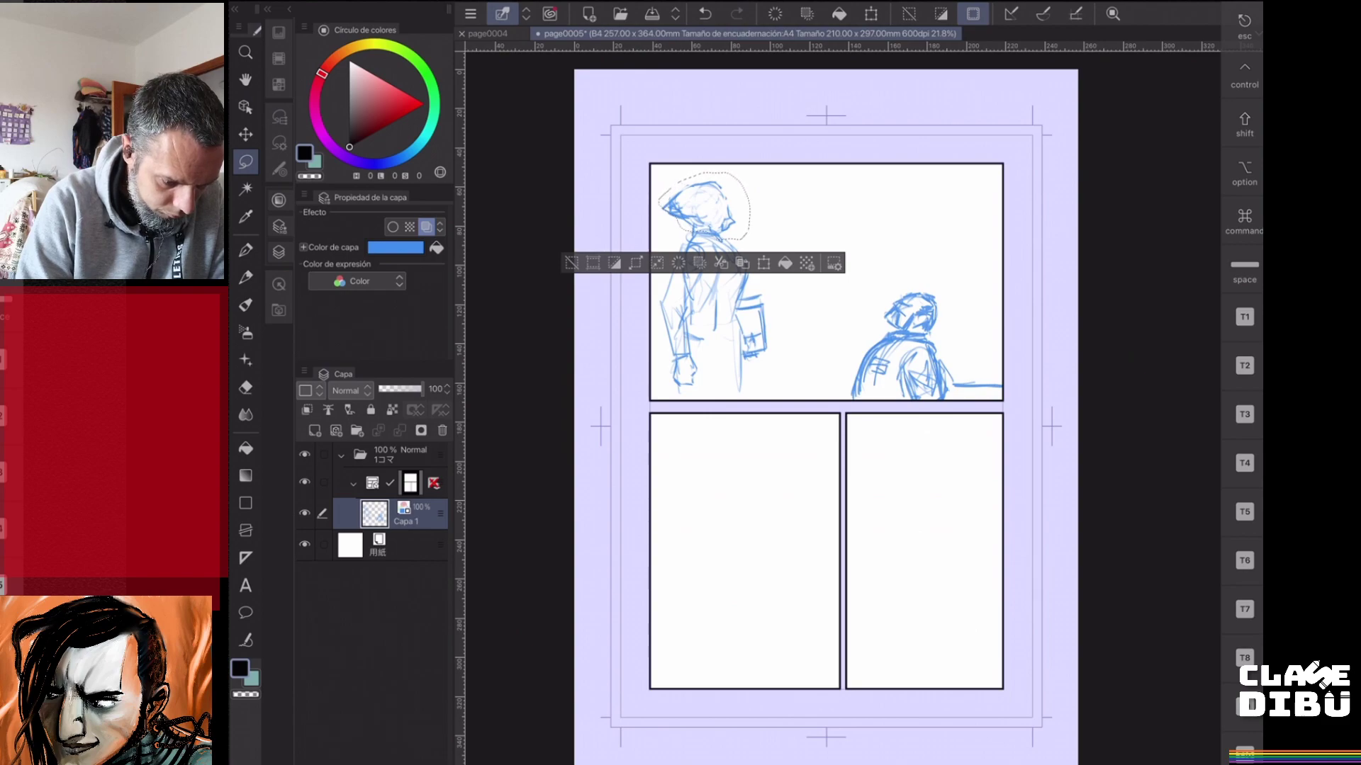
click(763, 263)
drag(718, 218, 736, 219)
click(759, 265)
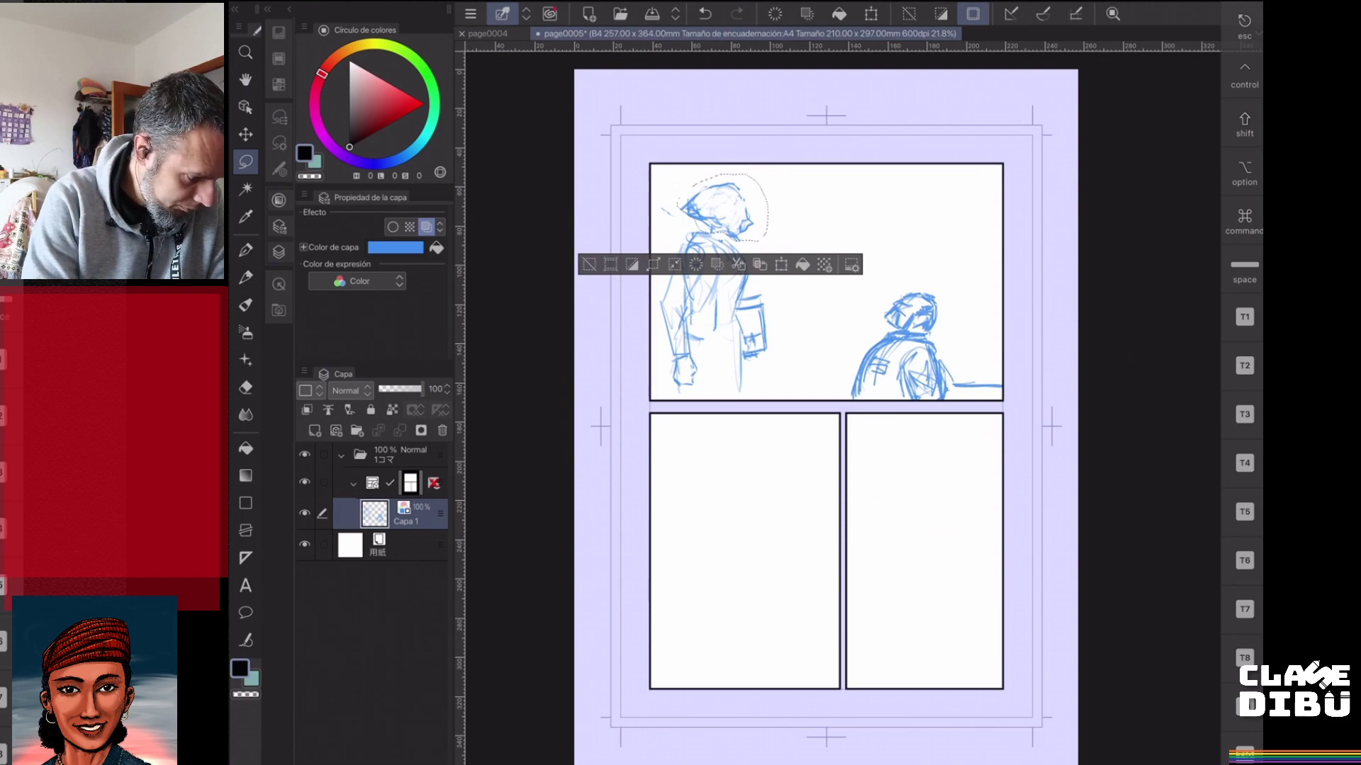
click(589, 265)
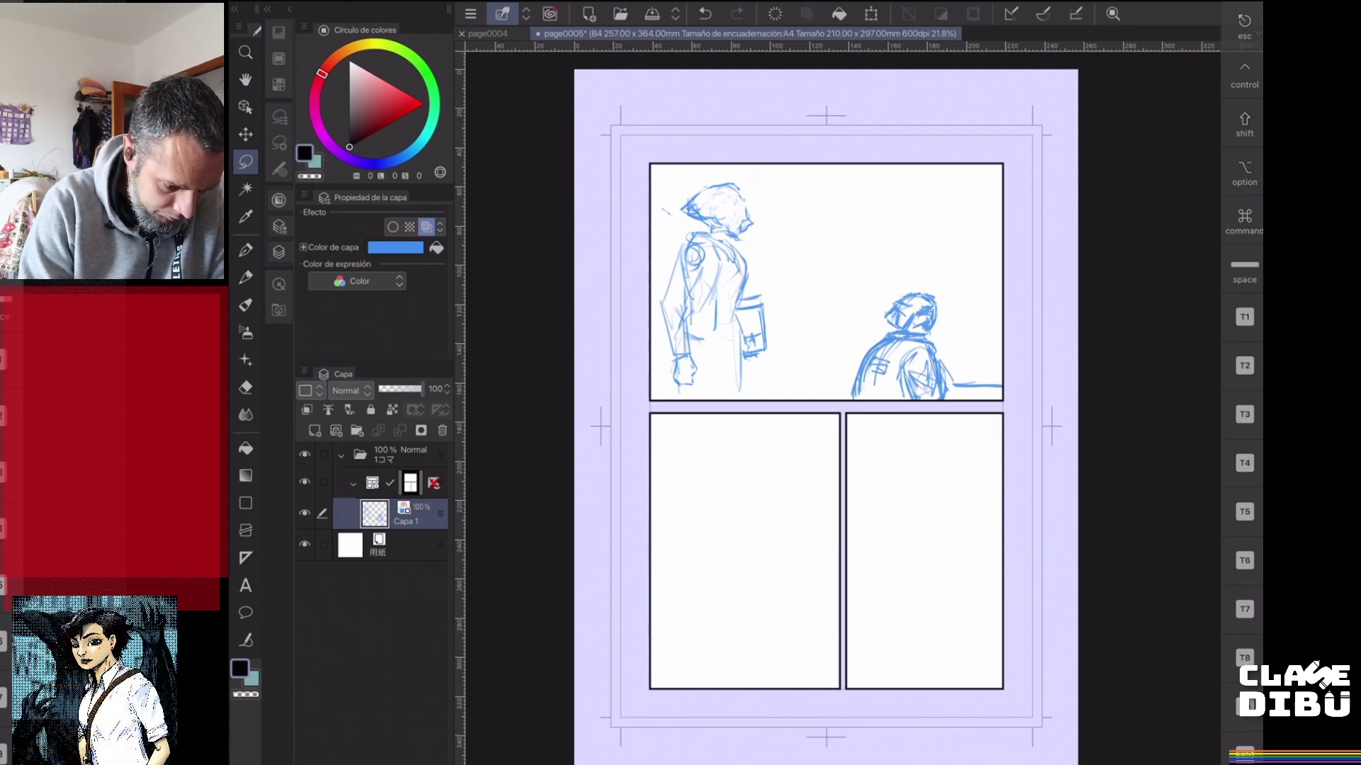
- Redraw the standing figure's head and neck outline with the pencil, and reinforce the chest, shoulder and near arm
key(p)
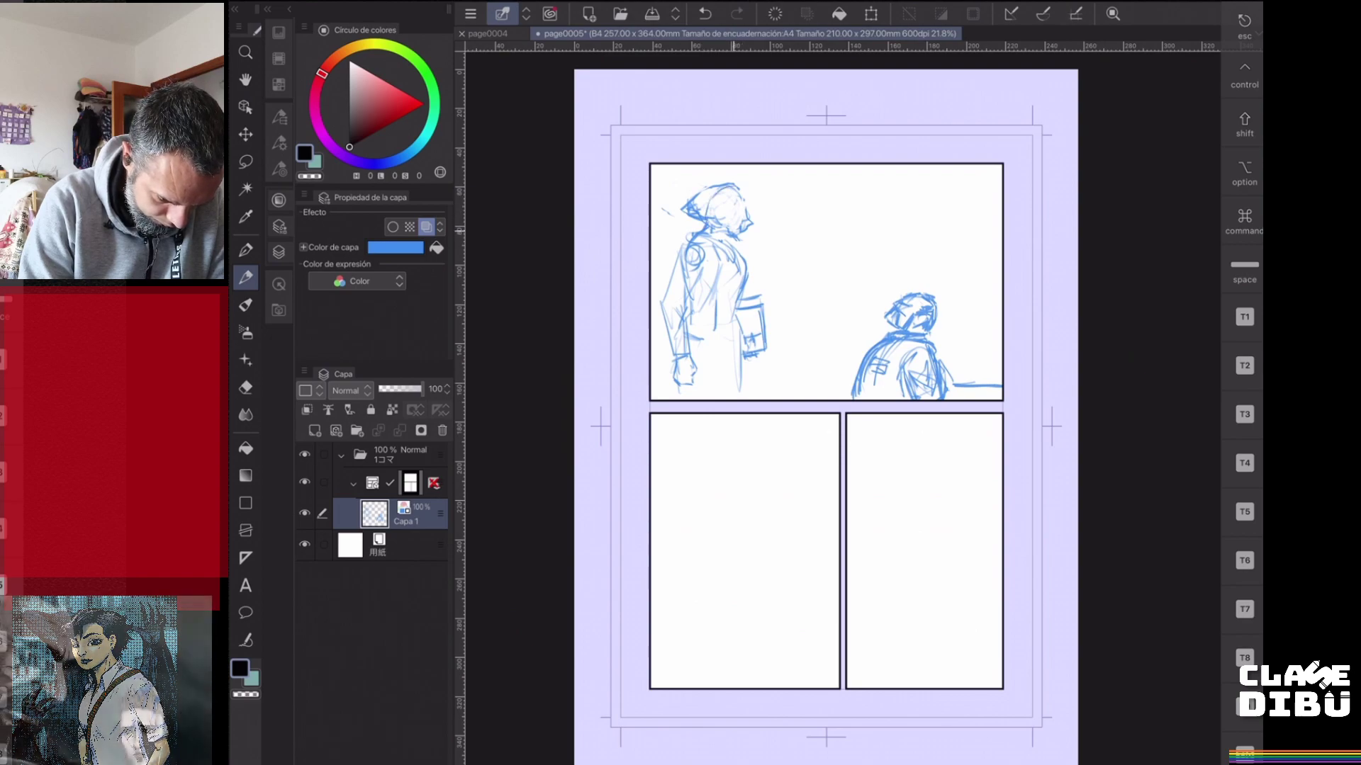
mouse_move(741, 200)
mouse_down()
mouse_move(747, 227)
mouse_move(745, 195)
mouse_move(754, 205)
mouse_move(727, 235)
mouse_up()
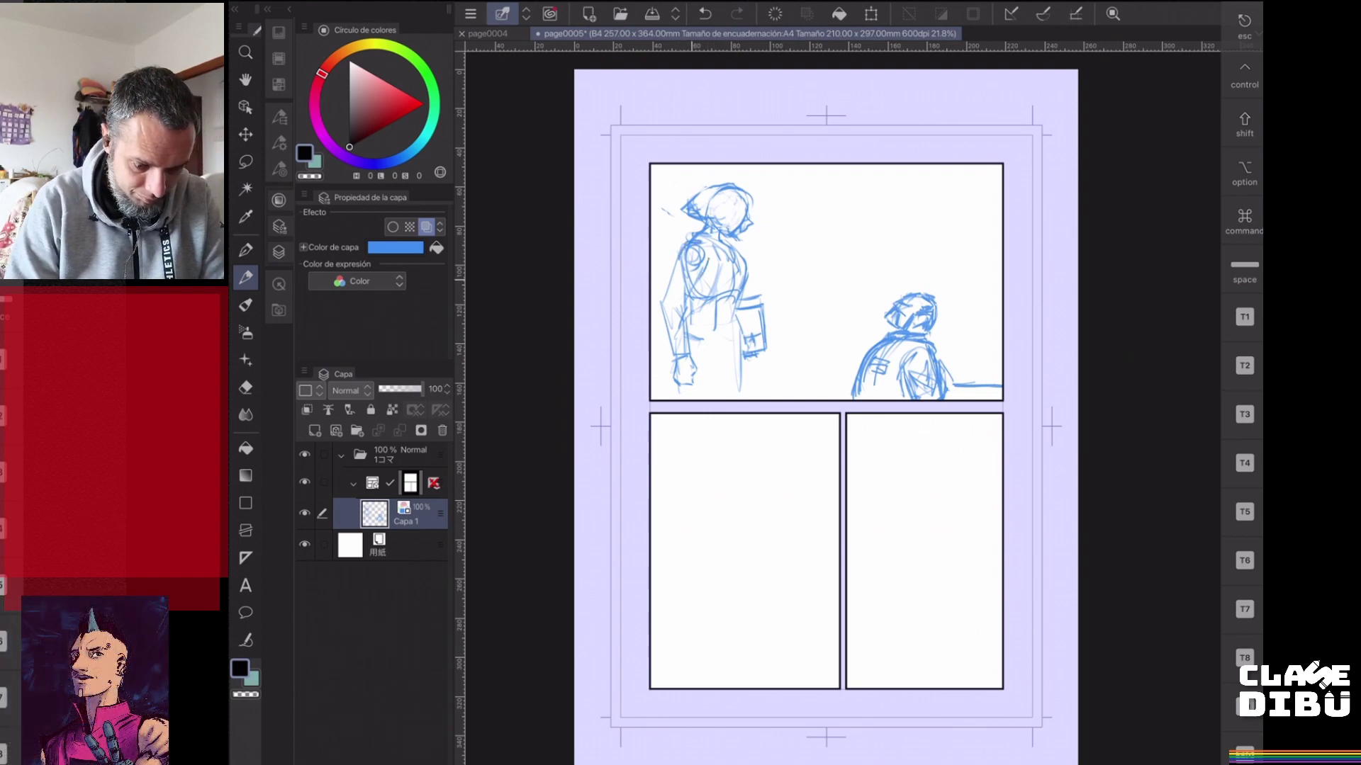
mouse_move(682, 245)
mouse_down()
mouse_move(662, 328)
mouse_move(688, 358)
mouse_up()
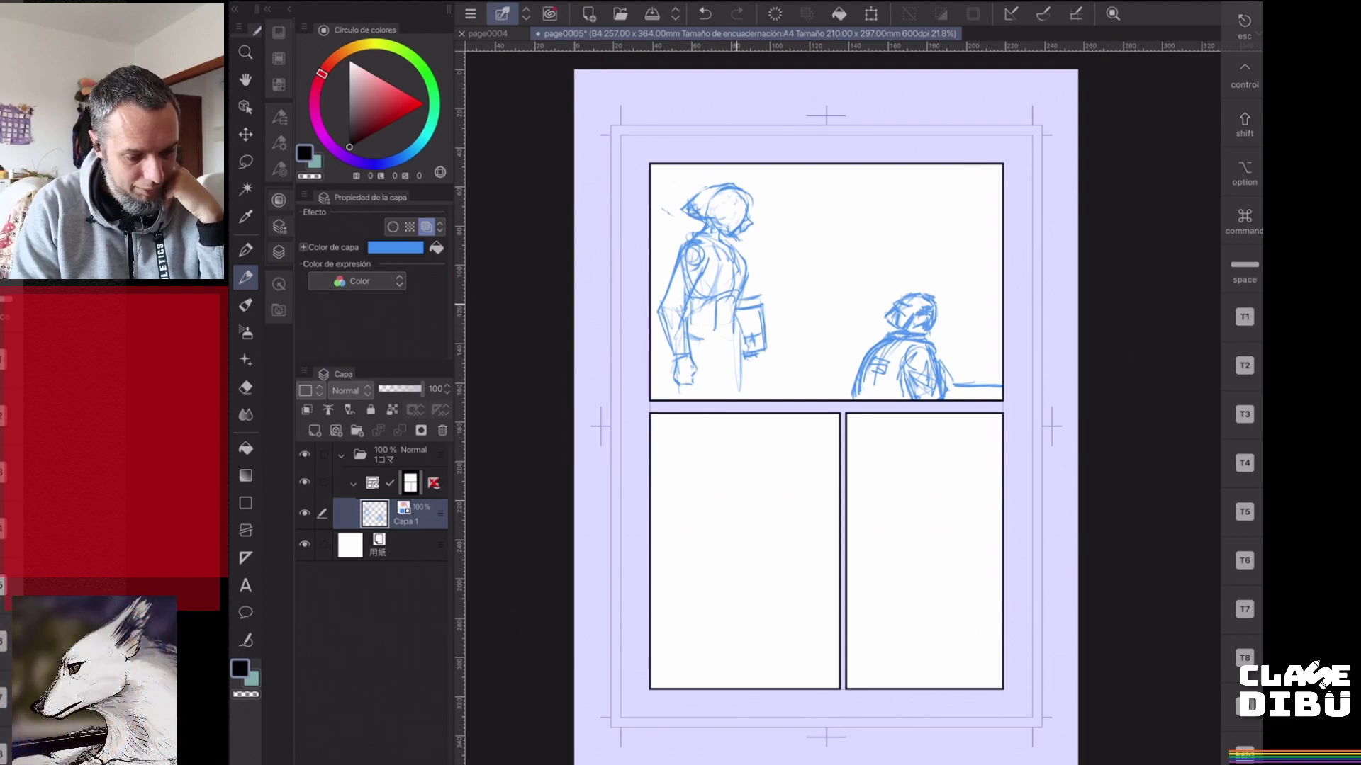
- Sketch the standing figure's hips and both legs down to the panel's lower border
drag(704, 346, 717, 348)
mouse_move(714, 344)
mouse_down()
mouse_move(725, 356)
mouse_move(736, 334)
mouse_move(742, 396)
mouse_up()
drag(669, 367, 667, 398)
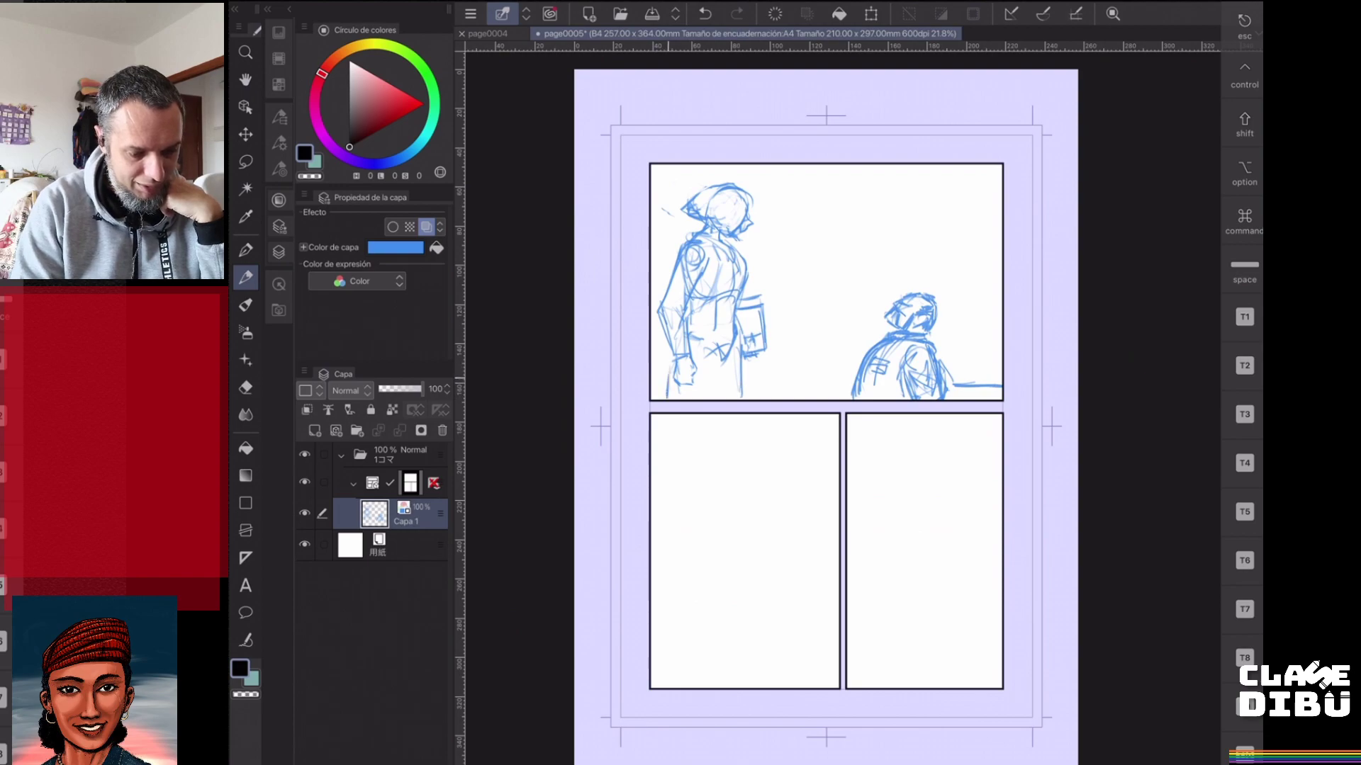
mouse_move(742, 343)
mouse_down()
mouse_move(737, 386)
mouse_move(711, 399)
mouse_up()
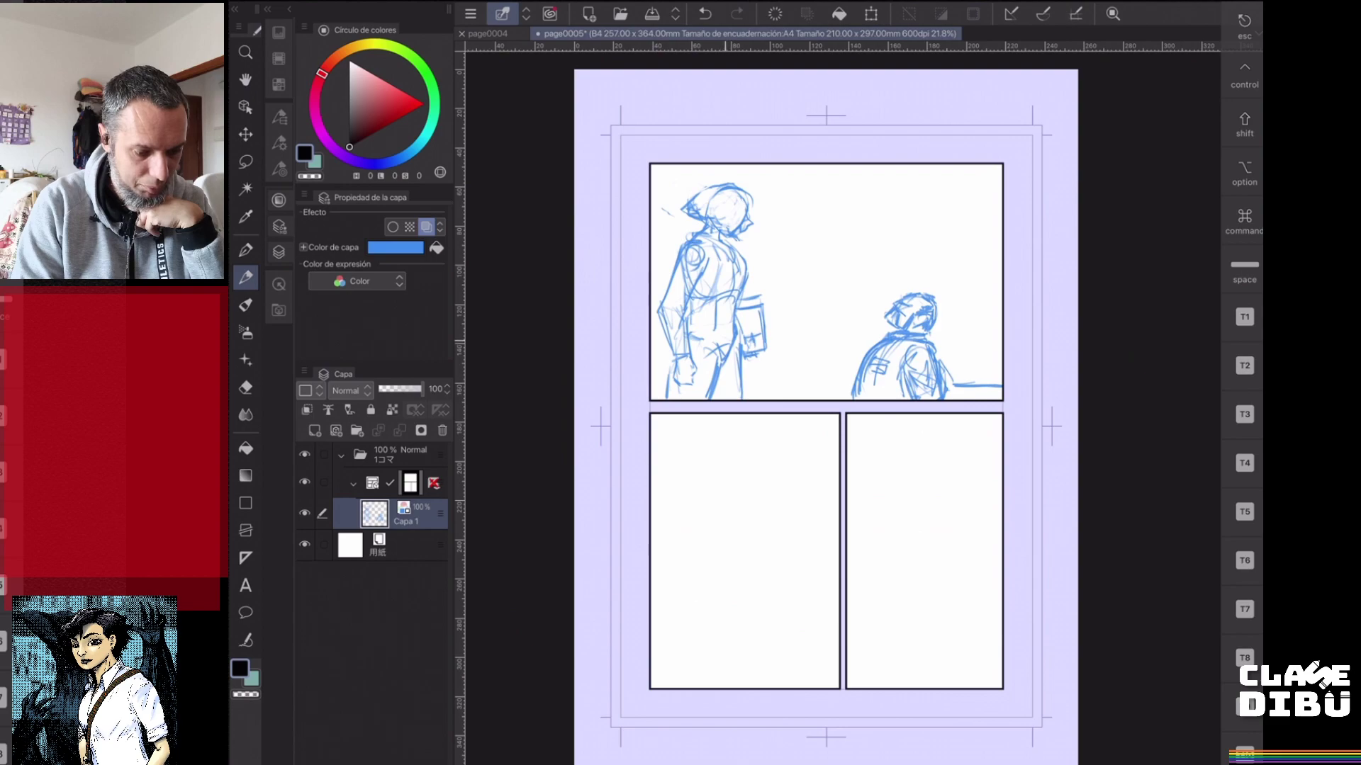
- Add waist, jacket folds and a collar to the standing figure, and sketch the facial features and hairline
mouse_move(691, 344)
mouse_down()
mouse_move(704, 345)
mouse_move(715, 309)
mouse_move(719, 247)
mouse_move(688, 233)
mouse_up()
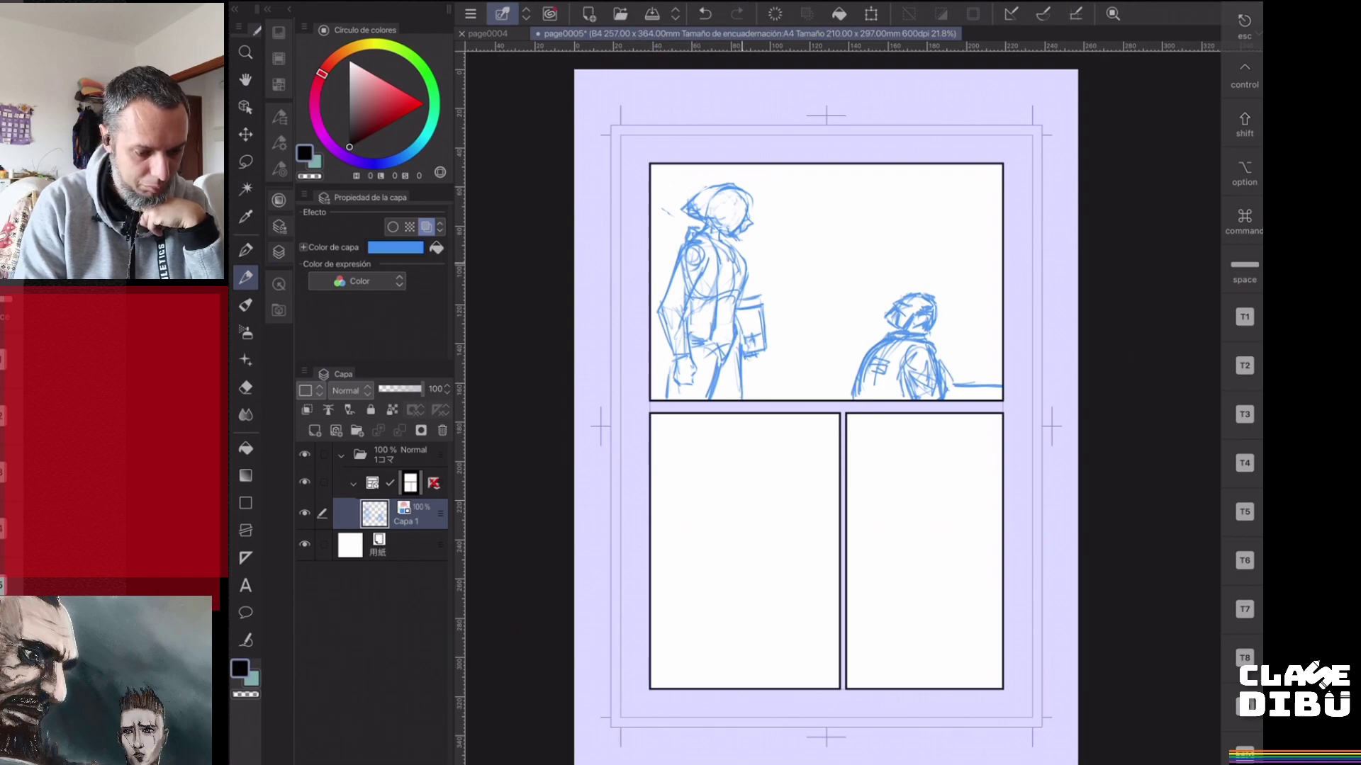
drag(740, 296, 738, 329)
mouse_move(739, 303)
mouse_down()
mouse_move(736, 322)
mouse_move(693, 316)
mouse_up()
drag(714, 289, 698, 338)
drag(707, 230, 724, 237)
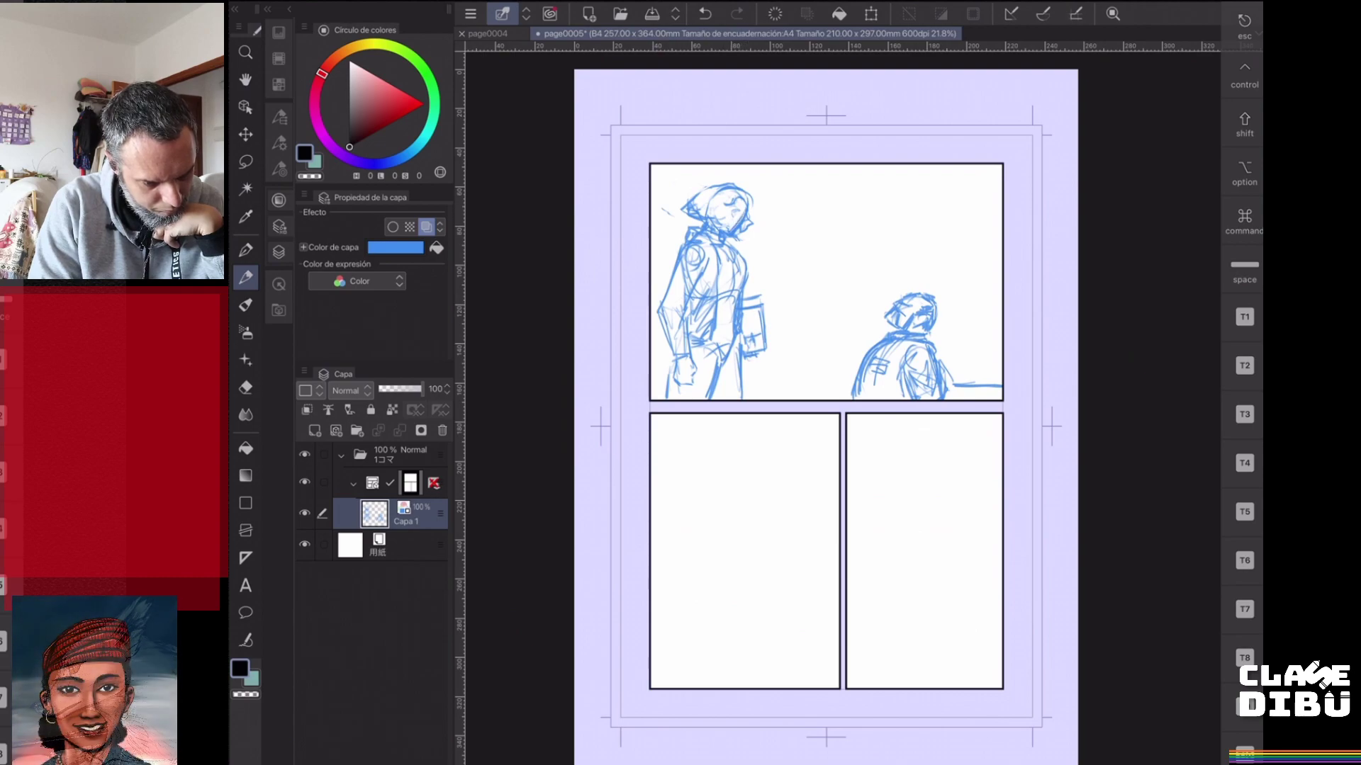
mouse_move(728, 198)
mouse_down()
mouse_move(717, 214)
mouse_move(732, 209)
mouse_up()
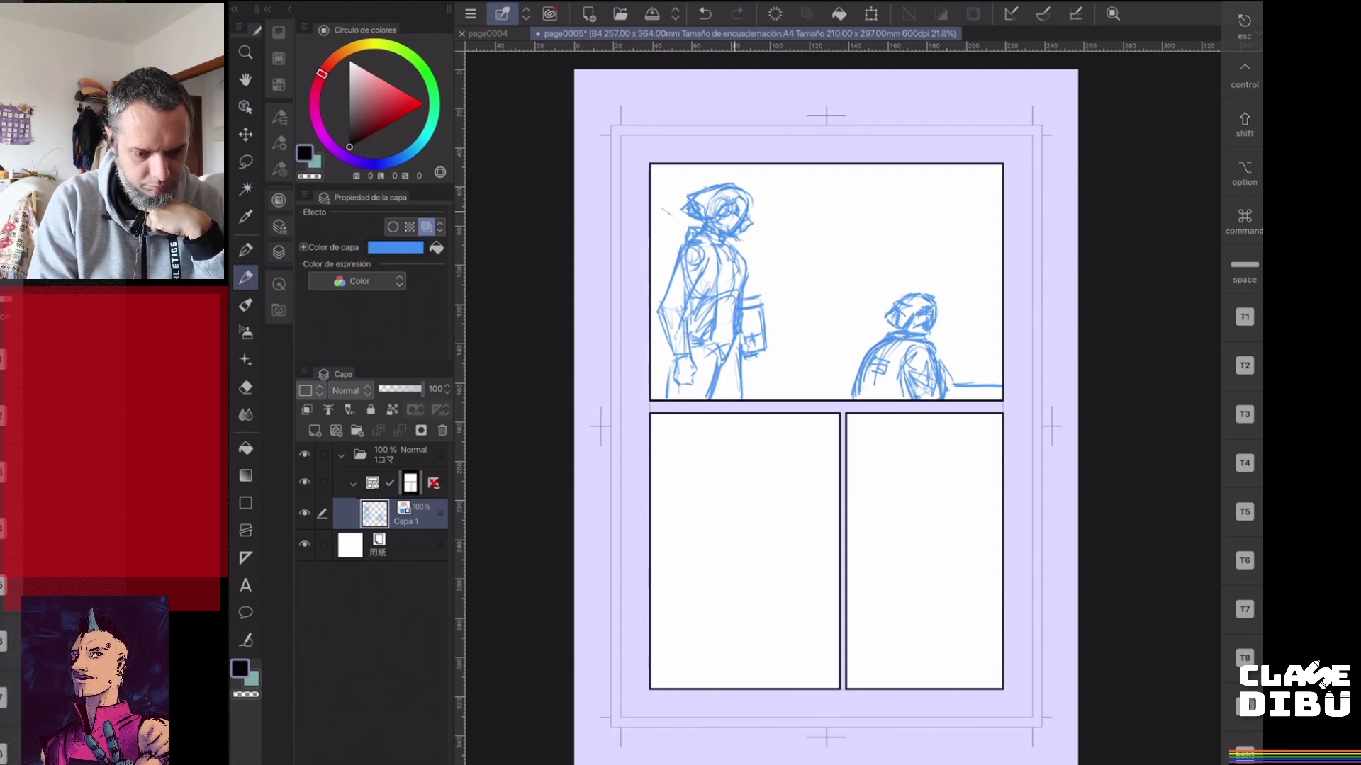
mouse_move(759, 227)
mouse_down()
mouse_move(812, 261)
mouse_move(831, 250)
mouse_move(879, 294)
mouse_move(819, 269)
mouse_up()
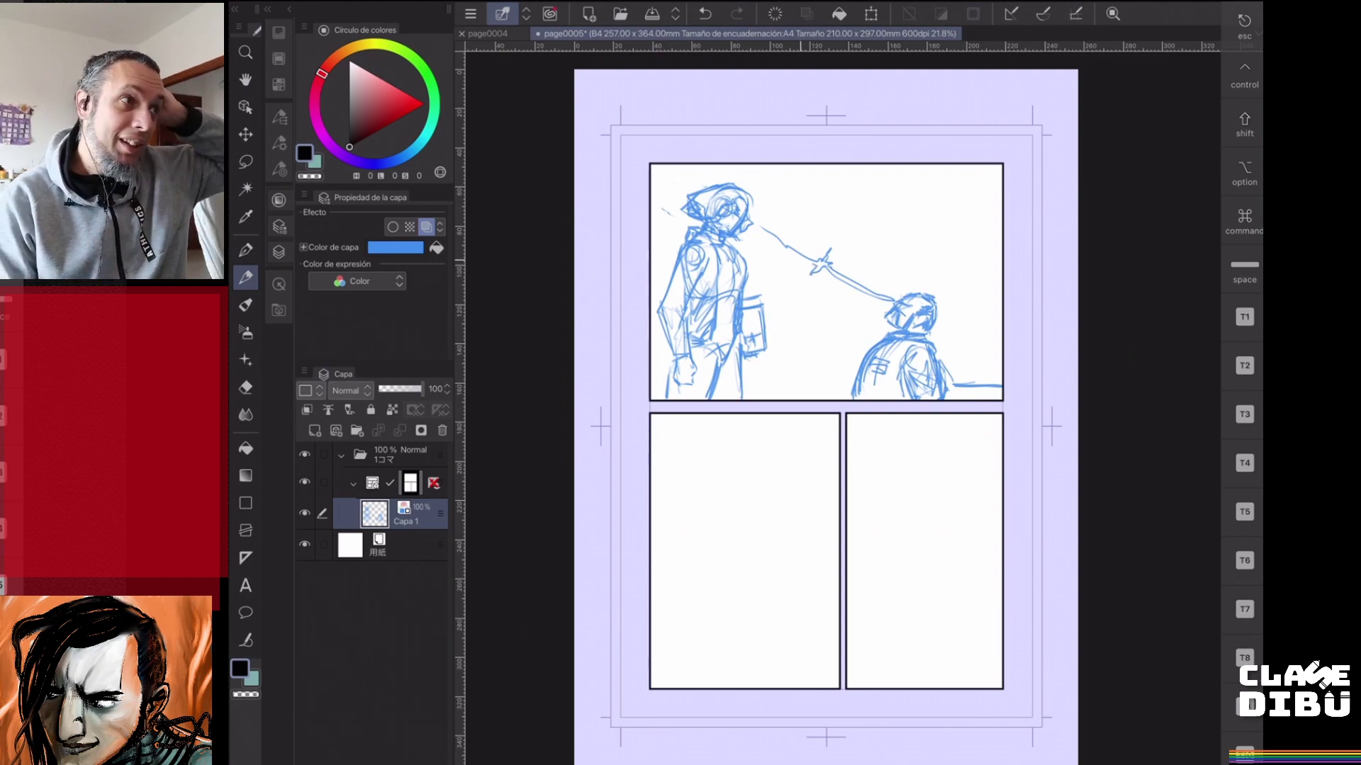
key(ctrl+z)
key(ctrl+z)
key(ctrl+z)
key(ctrl+z)
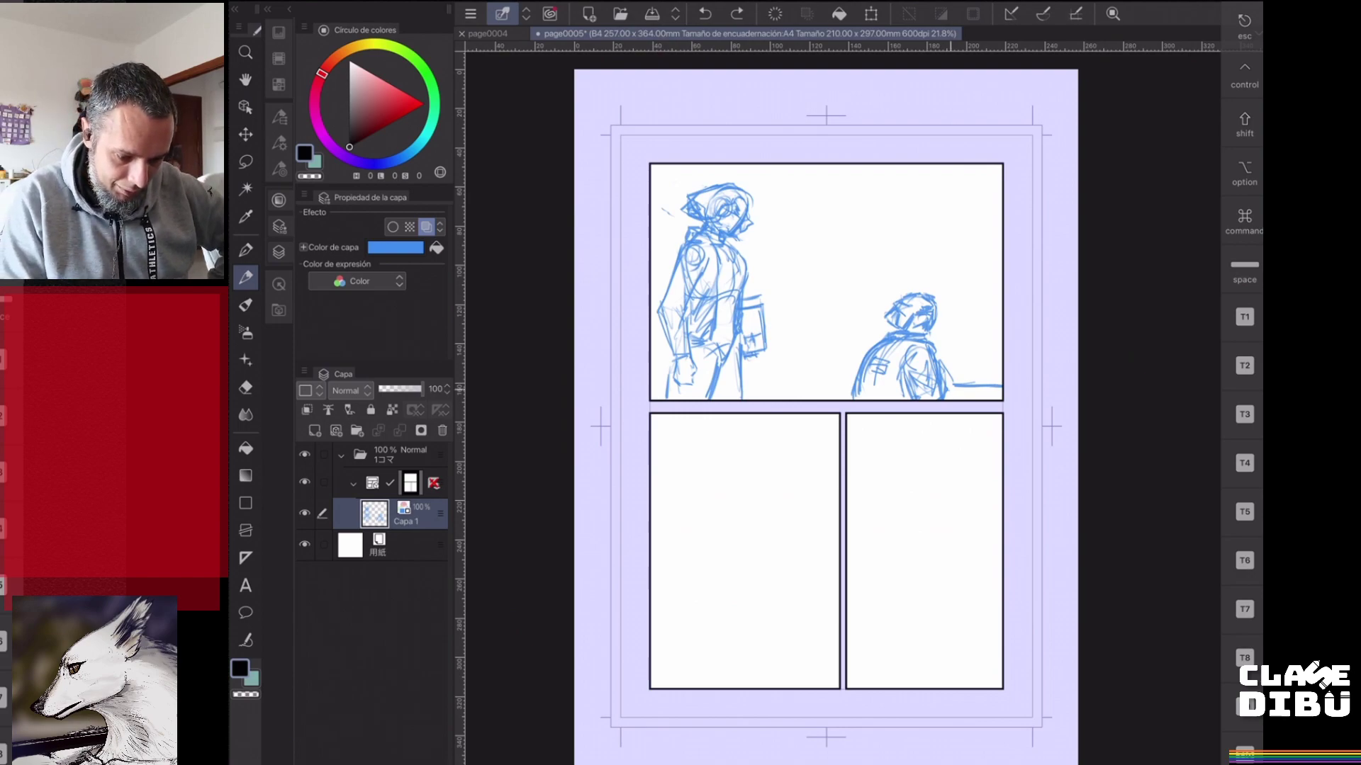
- Thicken the tabletop beside the seated figure, draw small cups on it, and refine the seated figure's head
mouse_move(952, 384)
mouse_down()
mouse_move(1002, 379)
mouse_move(976, 381)
mouse_up()
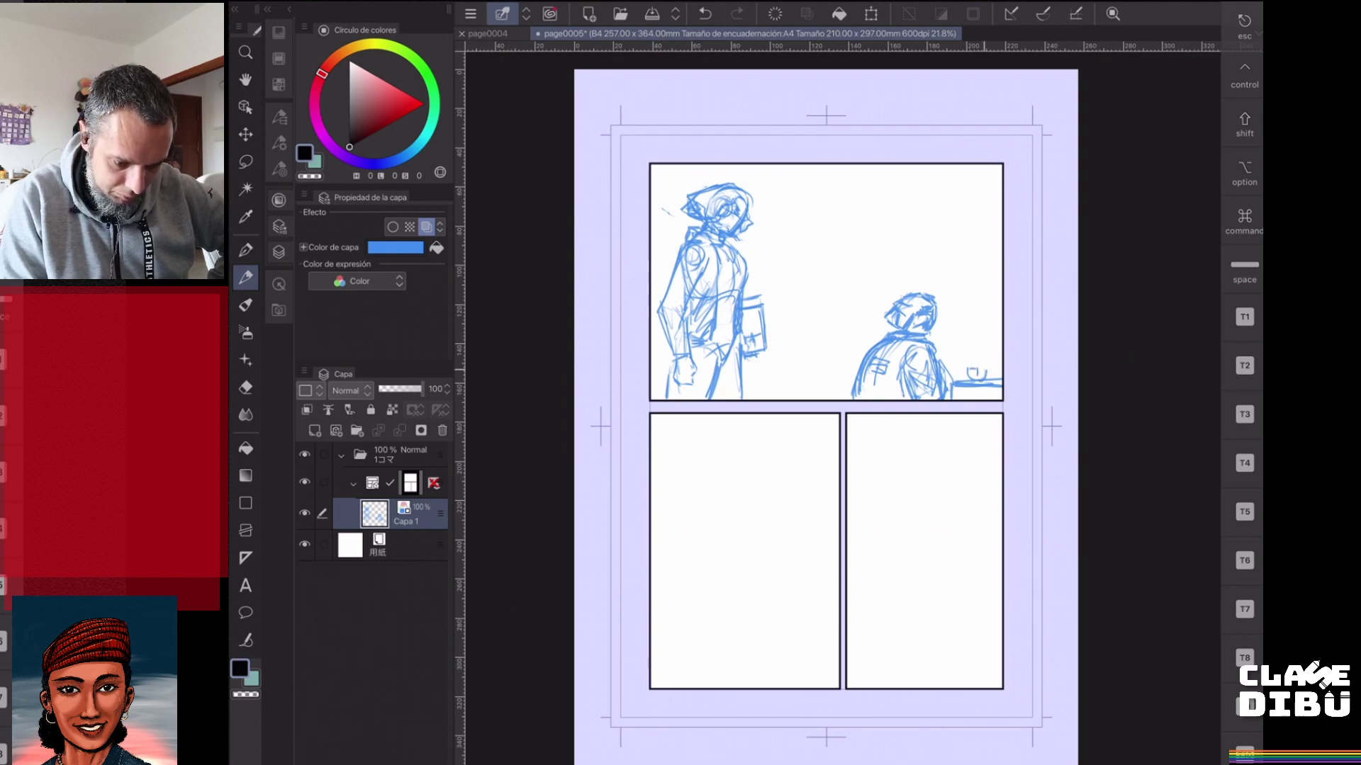
drag(962, 368, 987, 375)
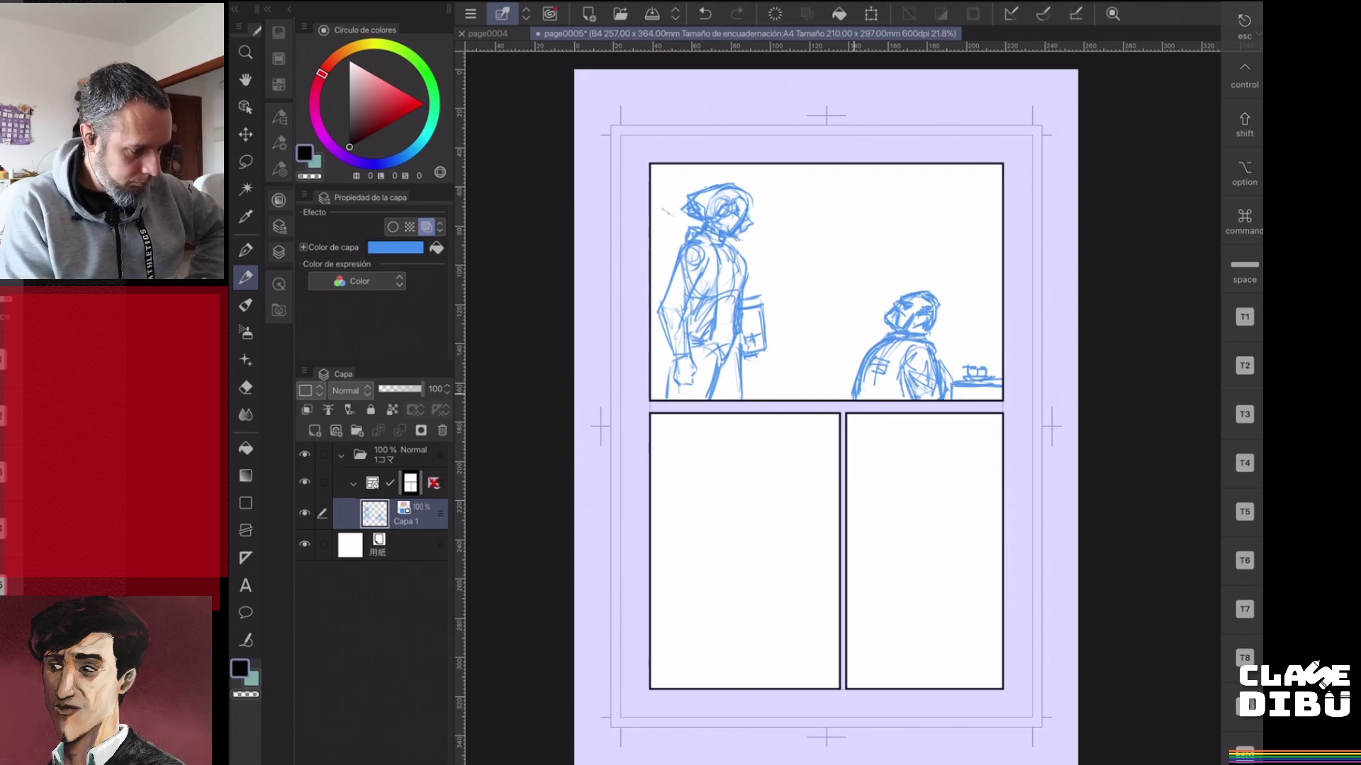
click(245, 107)
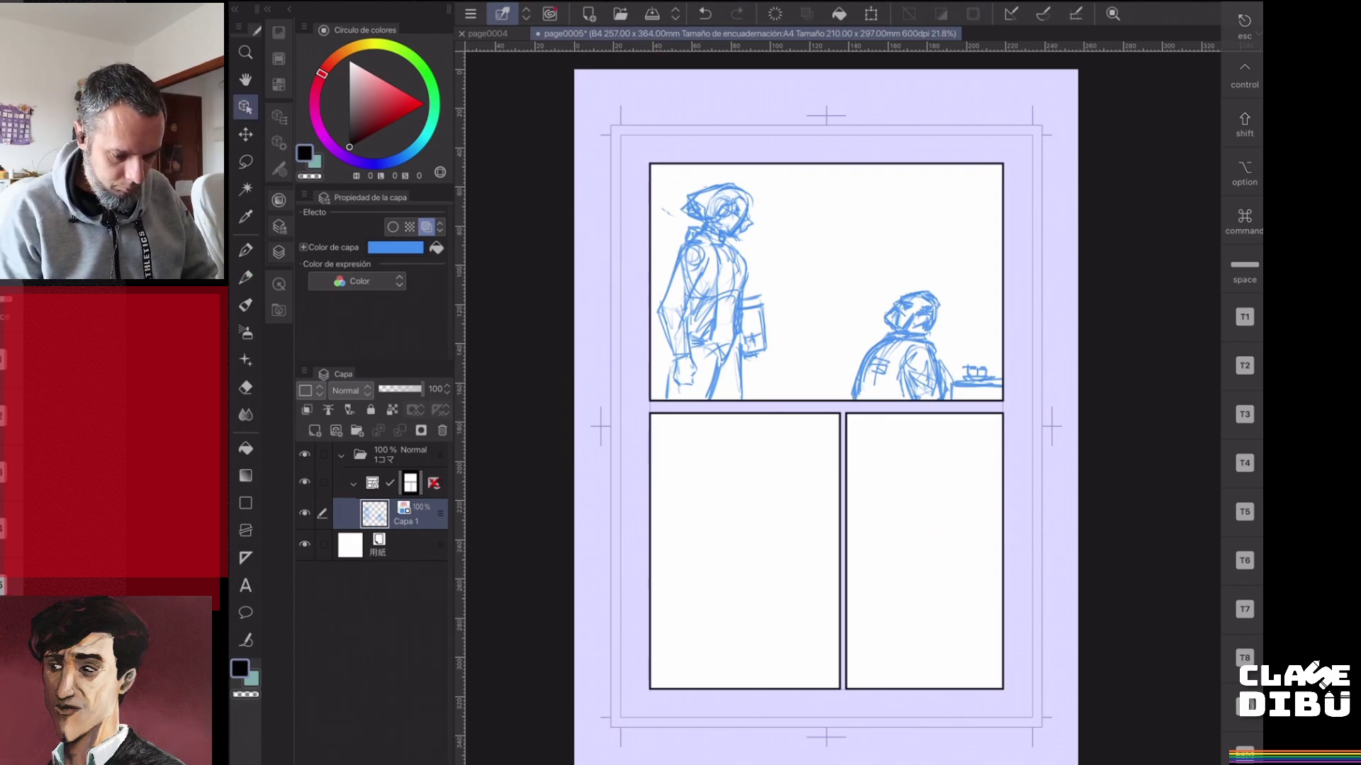
click(839, 550)
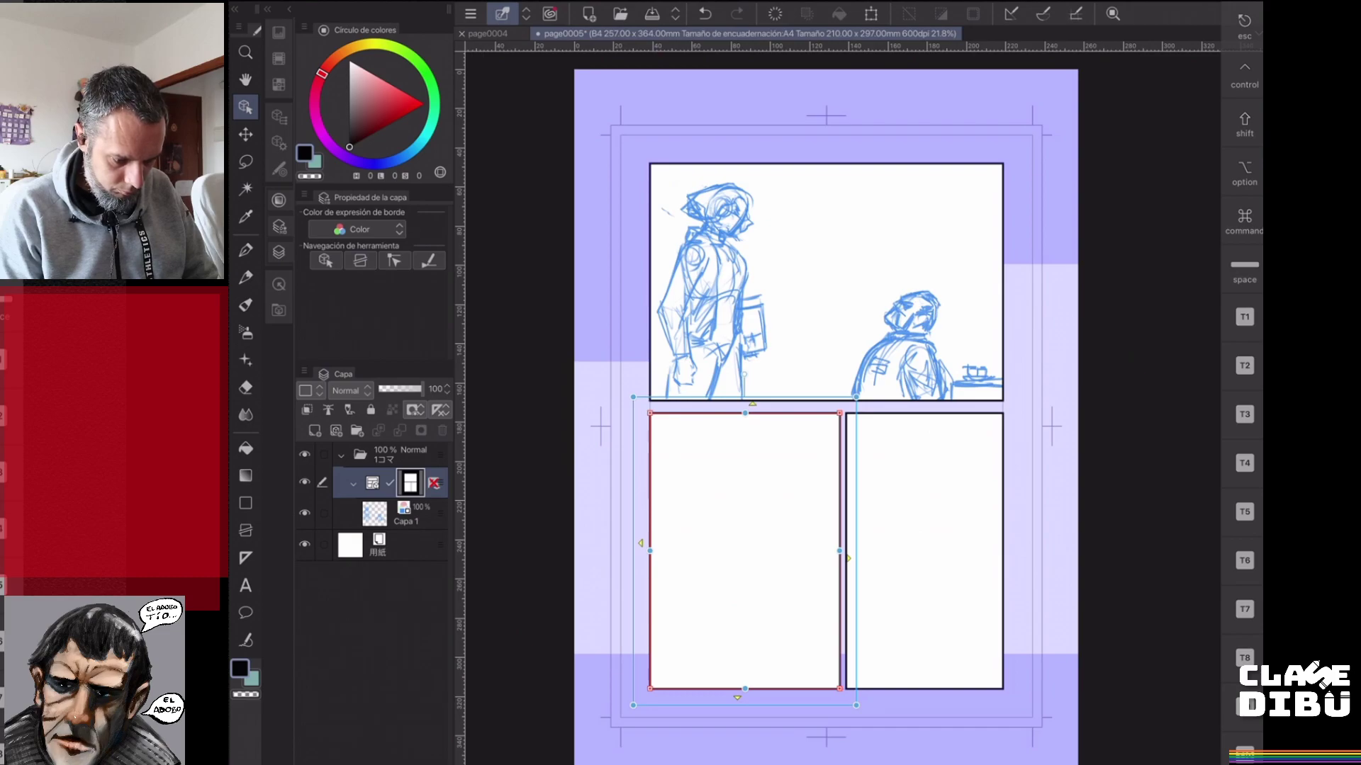
click(849, 559)
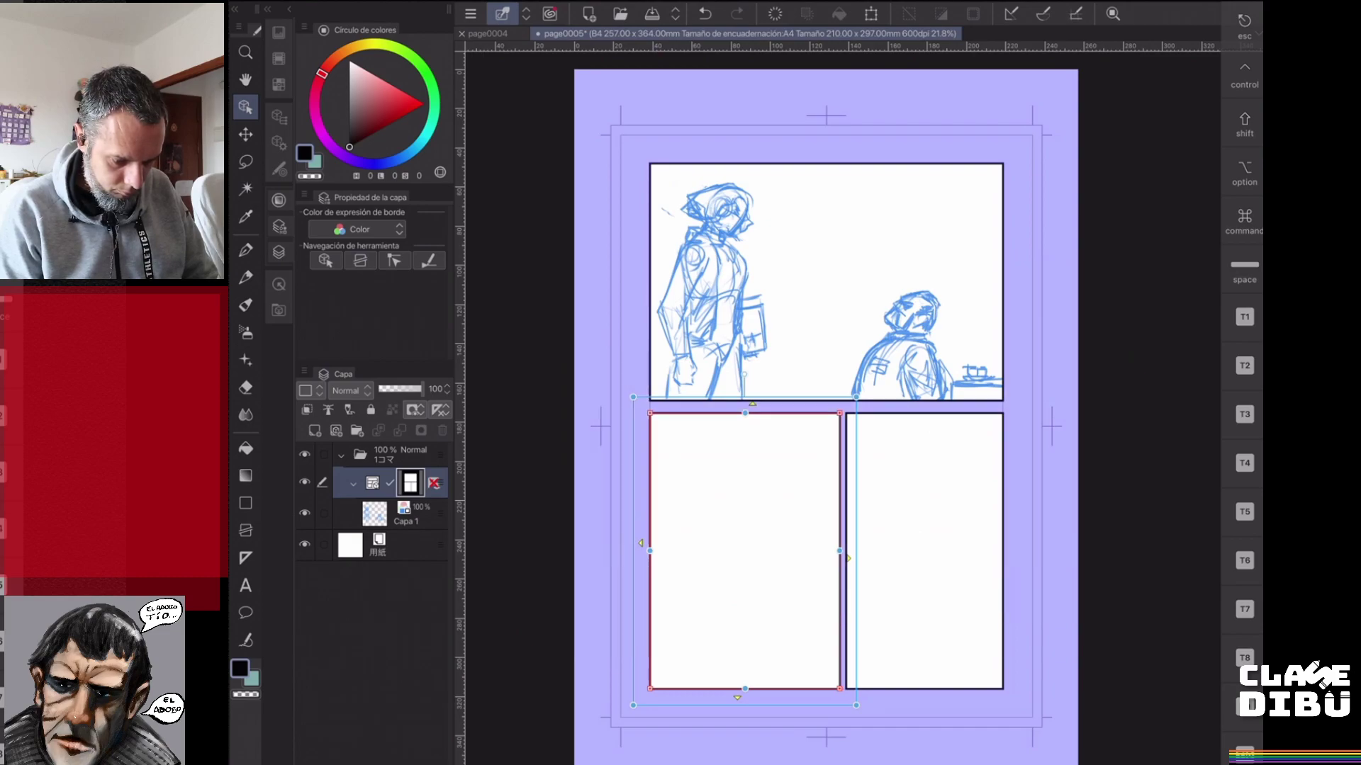
drag(846, 551, 881, 551)
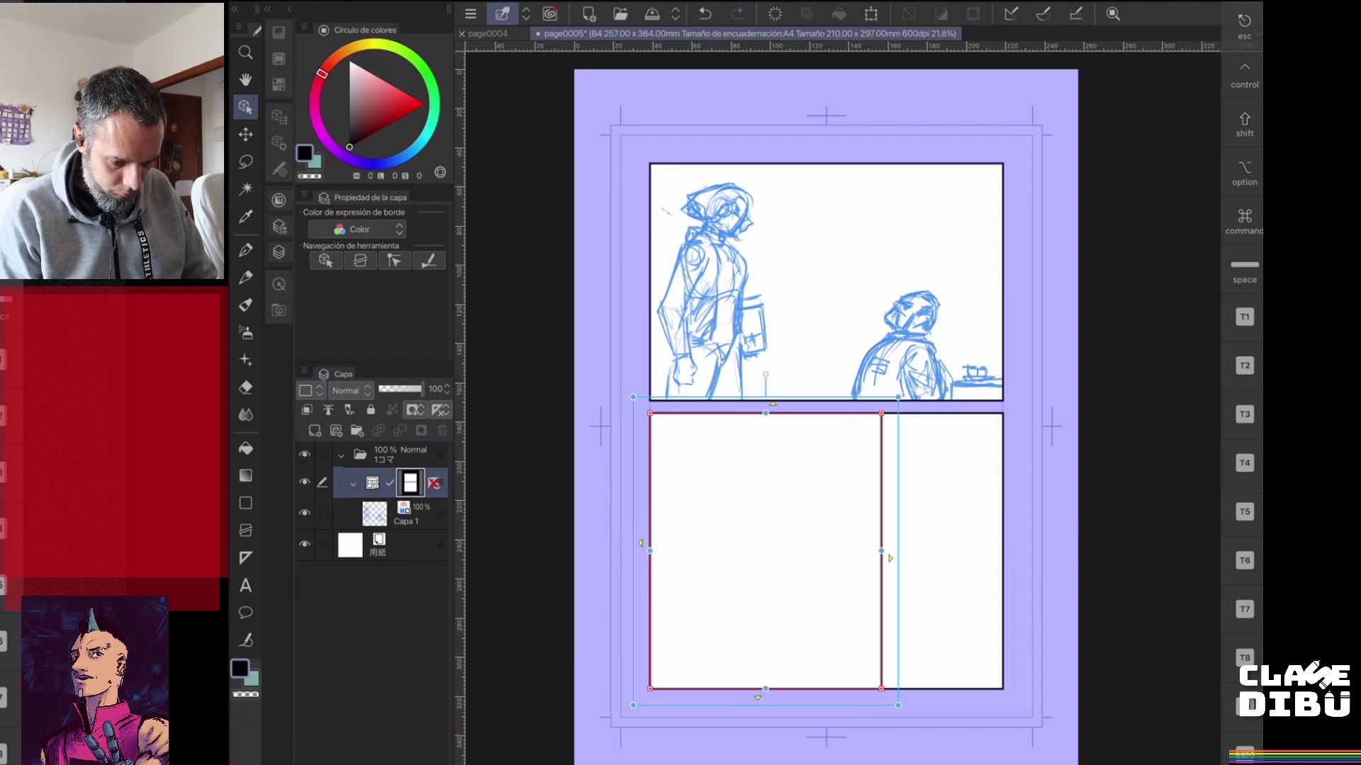
key(ctrl+z)
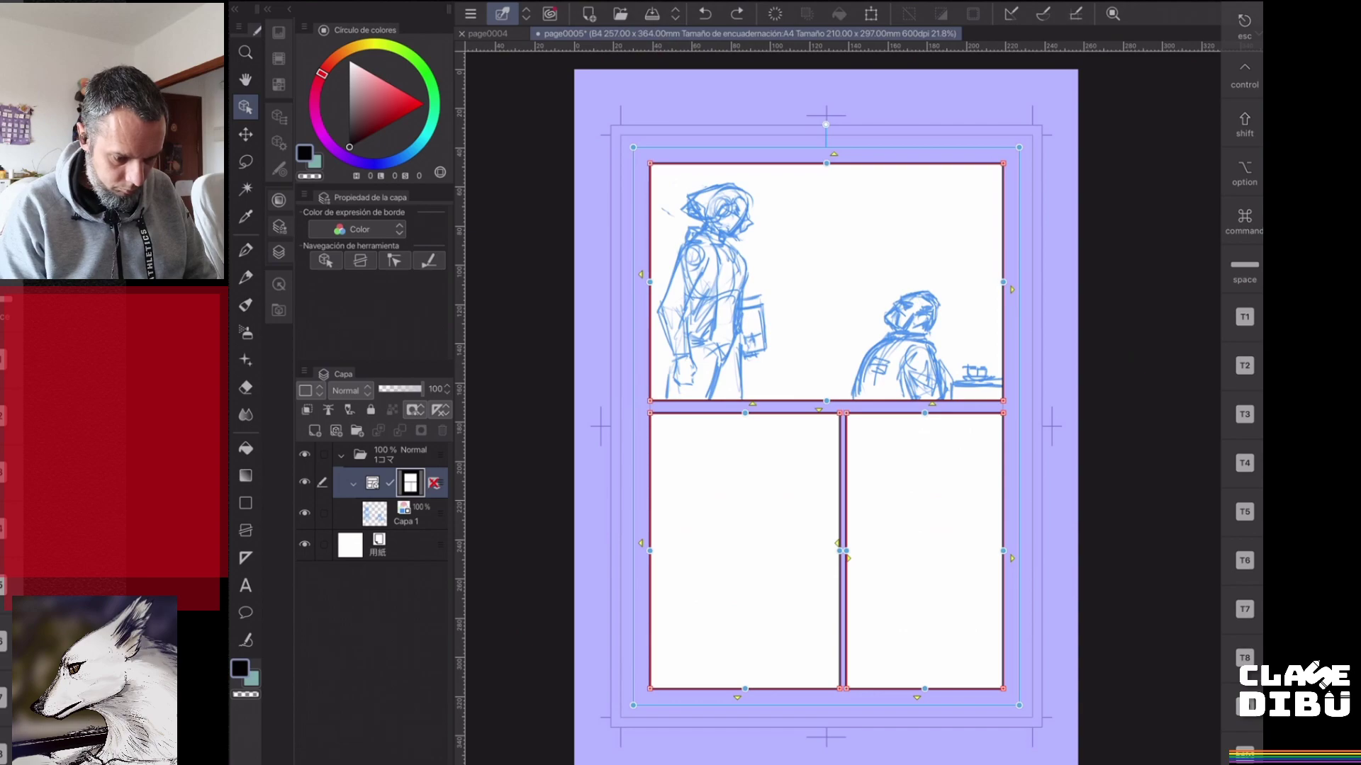
- Raise the horizontal gutter below the wide panel slightly, and return to the pencil on the Capa 1 sketch layer
drag(826, 406, 828, 415)
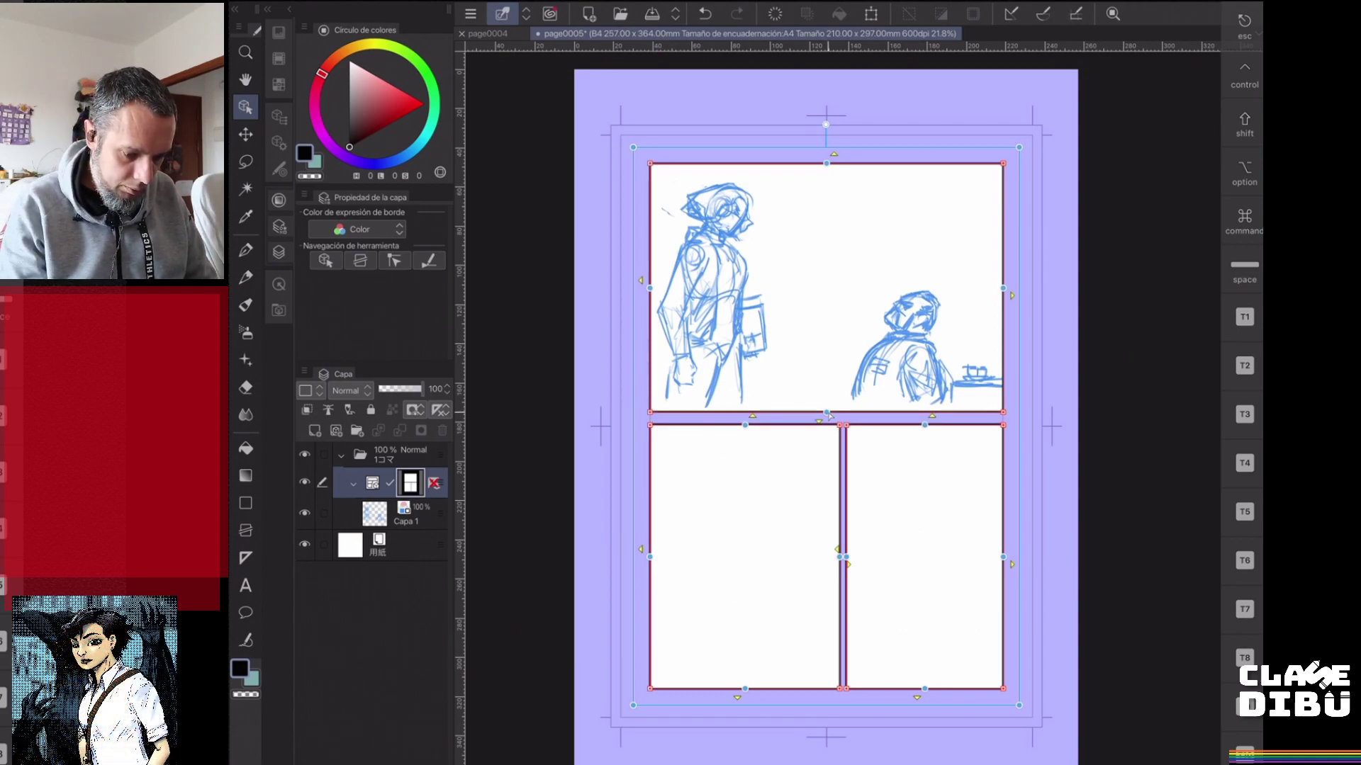
drag(827, 410, 830, 399)
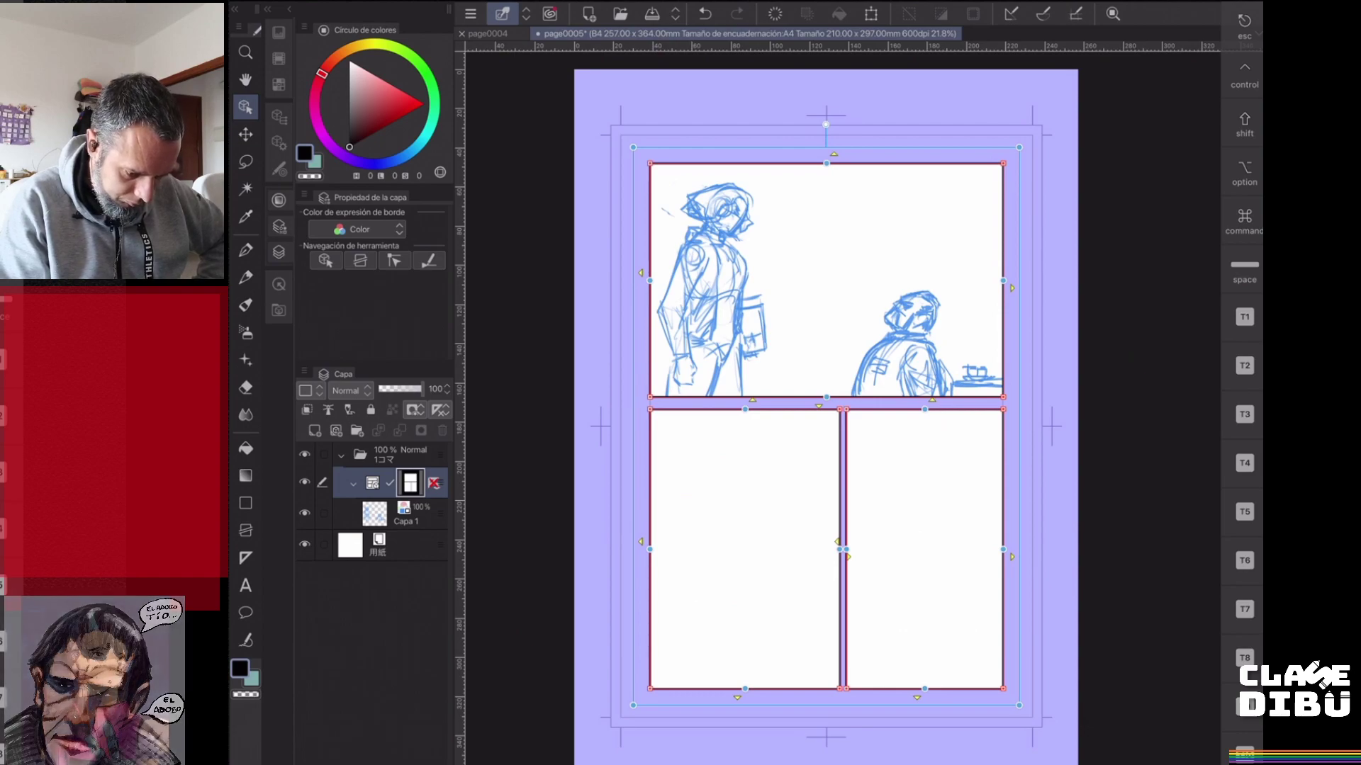
key(p)
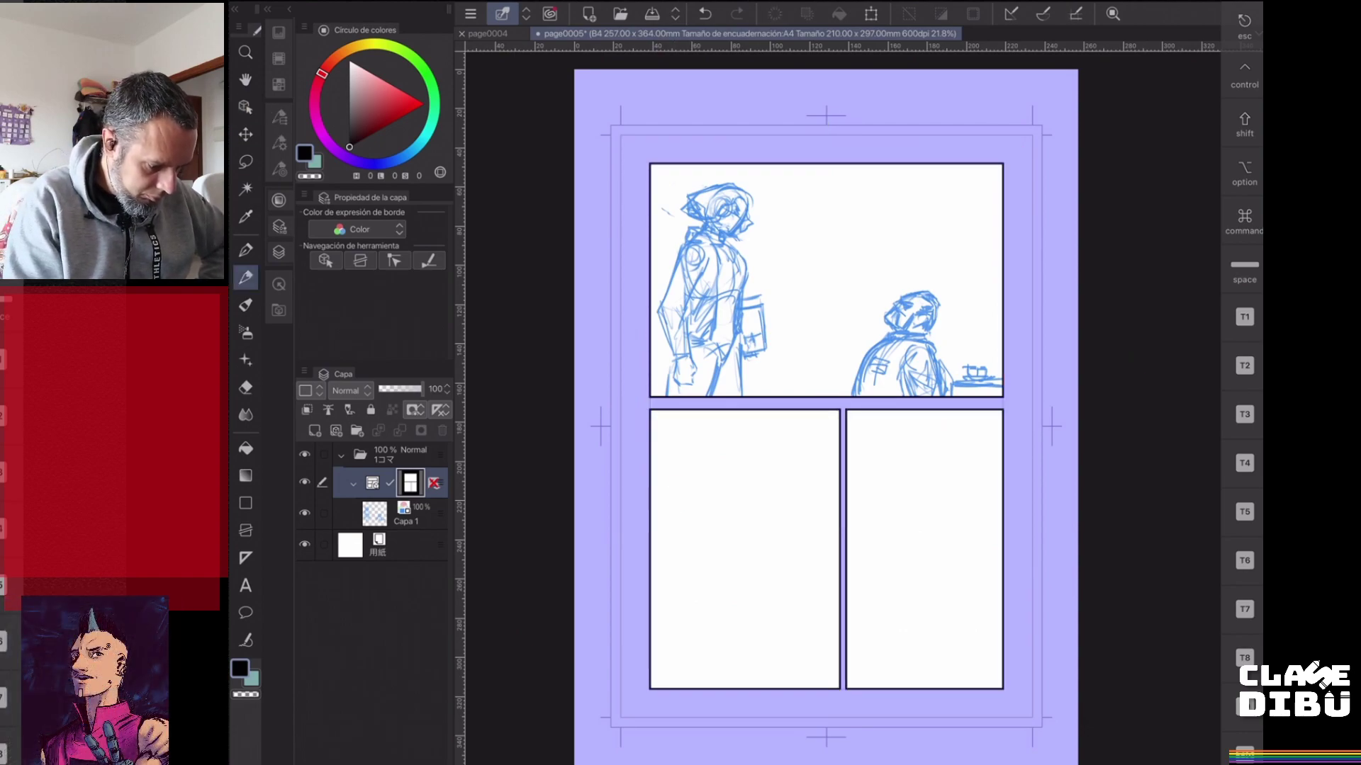
click(408, 514)
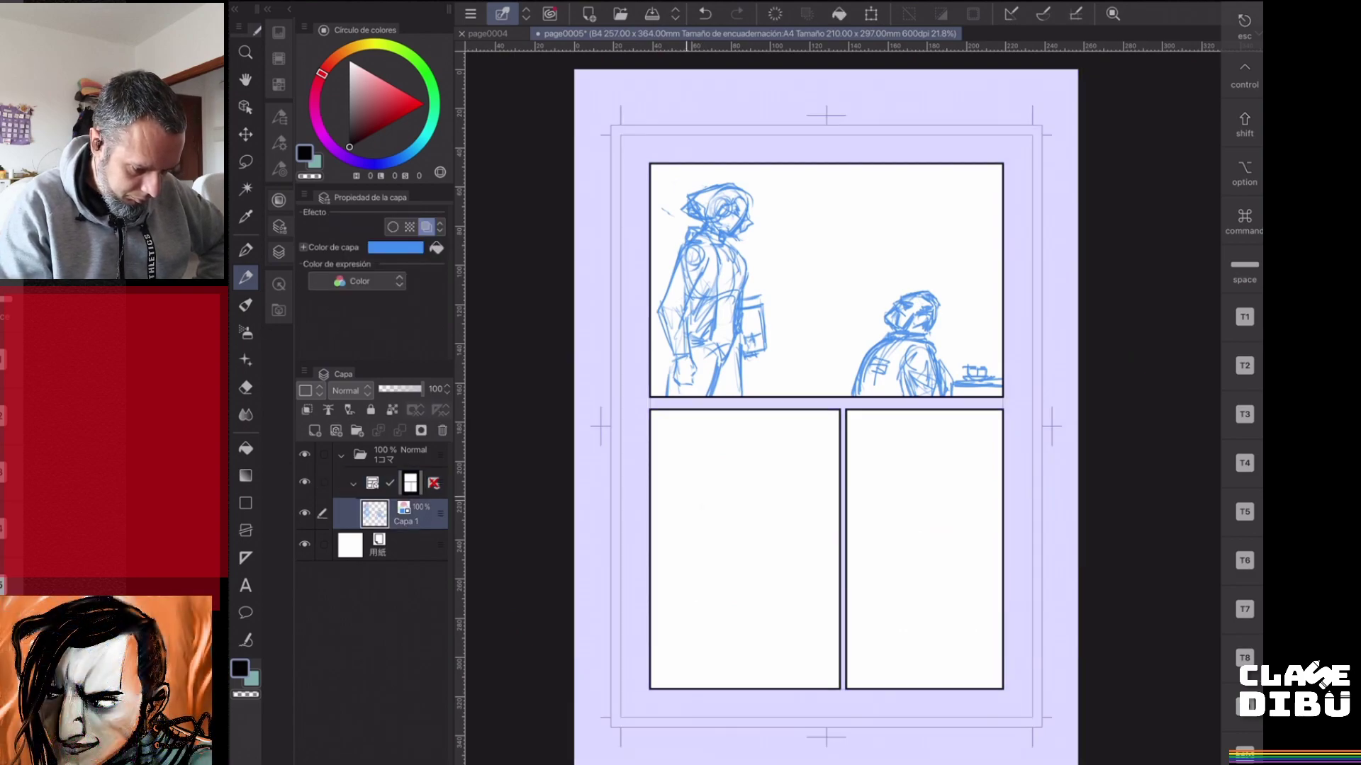
- Sketch a large foreground figure at the lower-left panel's left edge, with an oval head, collar, shoulder and arm running to the lower border
mouse_move(684, 471)
mouse_down()
mouse_move(673, 517)
mouse_move(655, 510)
mouse_move(673, 531)
mouse_move(652, 535)
mouse_move(684, 551)
mouse_move(652, 567)
mouse_move(682, 547)
mouse_move(713, 563)
mouse_move(719, 604)
mouse_move(681, 631)
mouse_move(702, 679)
mouse_up()
drag(724, 588, 706, 662)
mouse_move(717, 562)
mouse_down()
mouse_move(705, 578)
mouse_move(717, 591)
mouse_move(679, 604)
mouse_move(700, 674)
mouse_move(717, 684)
mouse_up()
drag(717, 638, 719, 685)
drag(683, 605, 693, 688)
drag(717, 620, 732, 686)
drag(723, 603, 733, 685)
mouse_move(687, 626)
mouse_down()
mouse_move(652, 677)
mouse_move(669, 687)
mouse_move(673, 673)
mouse_up()
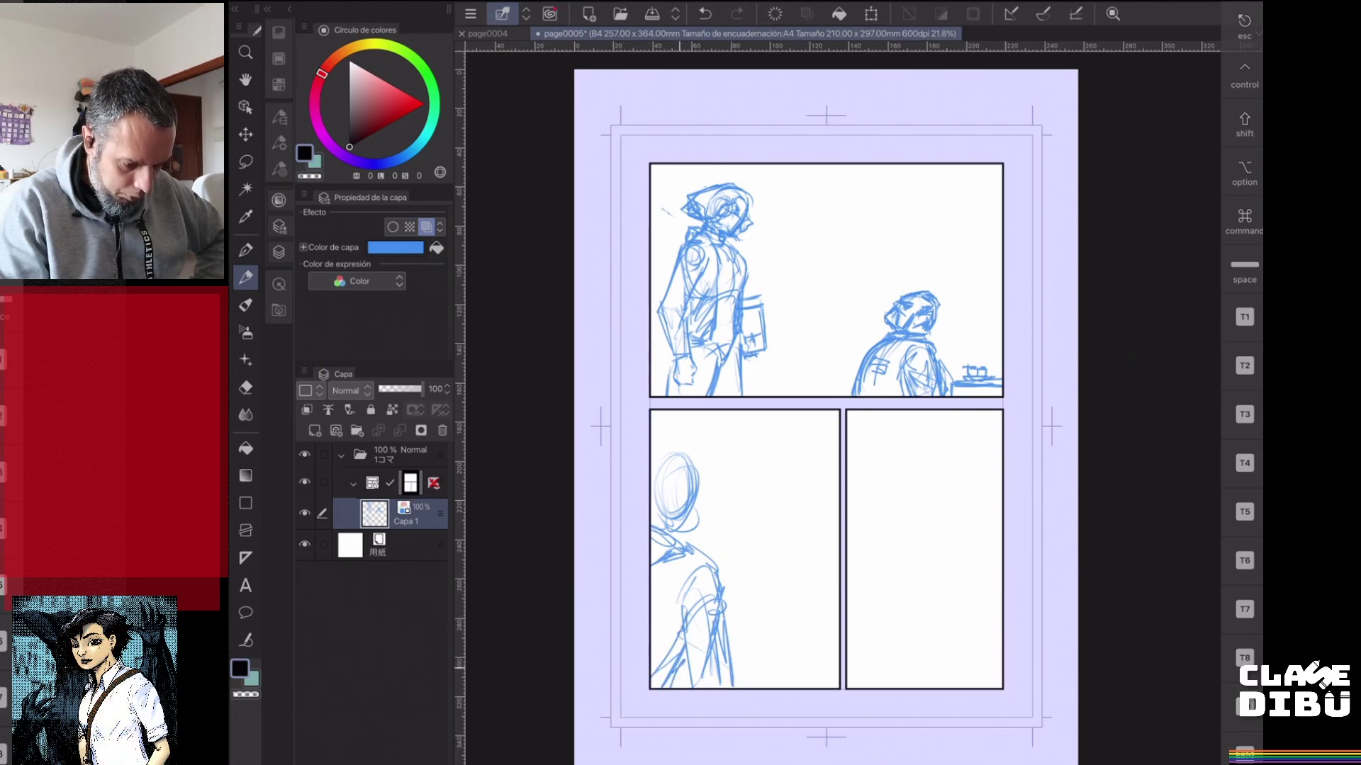
- Draw the angular hair outline around the foreground figure's head, and rough in the neck line
mouse_move(714, 537)
mouse_down()
mouse_move(710, 563)
mouse_move(687, 565)
mouse_up()
mouse_move(679, 518)
mouse_down()
mouse_move(711, 529)
mouse_move(721, 514)
mouse_up()
drag(707, 492, 722, 517)
mouse_move(684, 449)
mouse_down()
mouse_move(710, 494)
mouse_move(698, 444)
mouse_move(716, 516)
mouse_move(683, 522)
mouse_up()
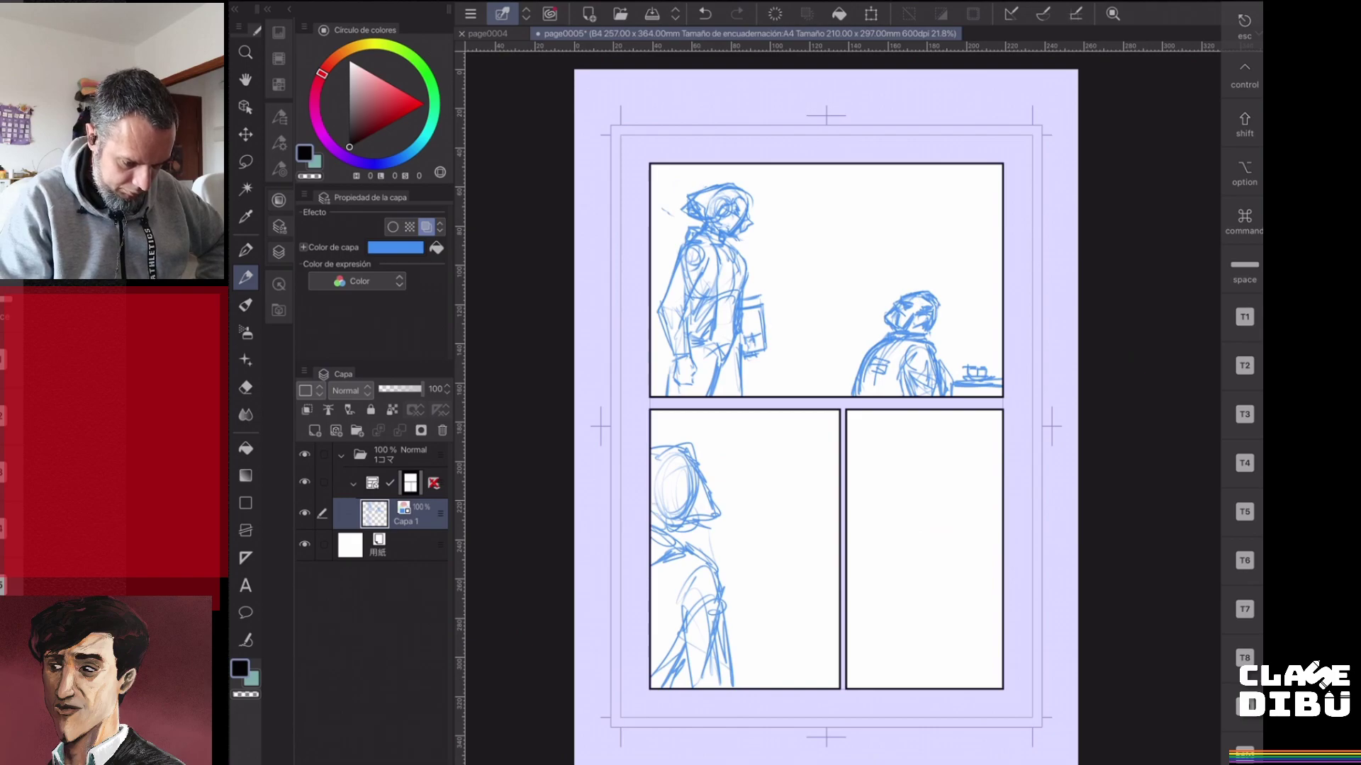
- Sketch a smaller figure's tilted face and raised, open hand near the lower-left panel's right border
mouse_move(805, 544)
mouse_down()
mouse_move(785, 597)
mouse_move(812, 582)
mouse_move(825, 541)
mouse_move(805, 586)
mouse_move(812, 544)
mouse_move(784, 579)
mouse_up()
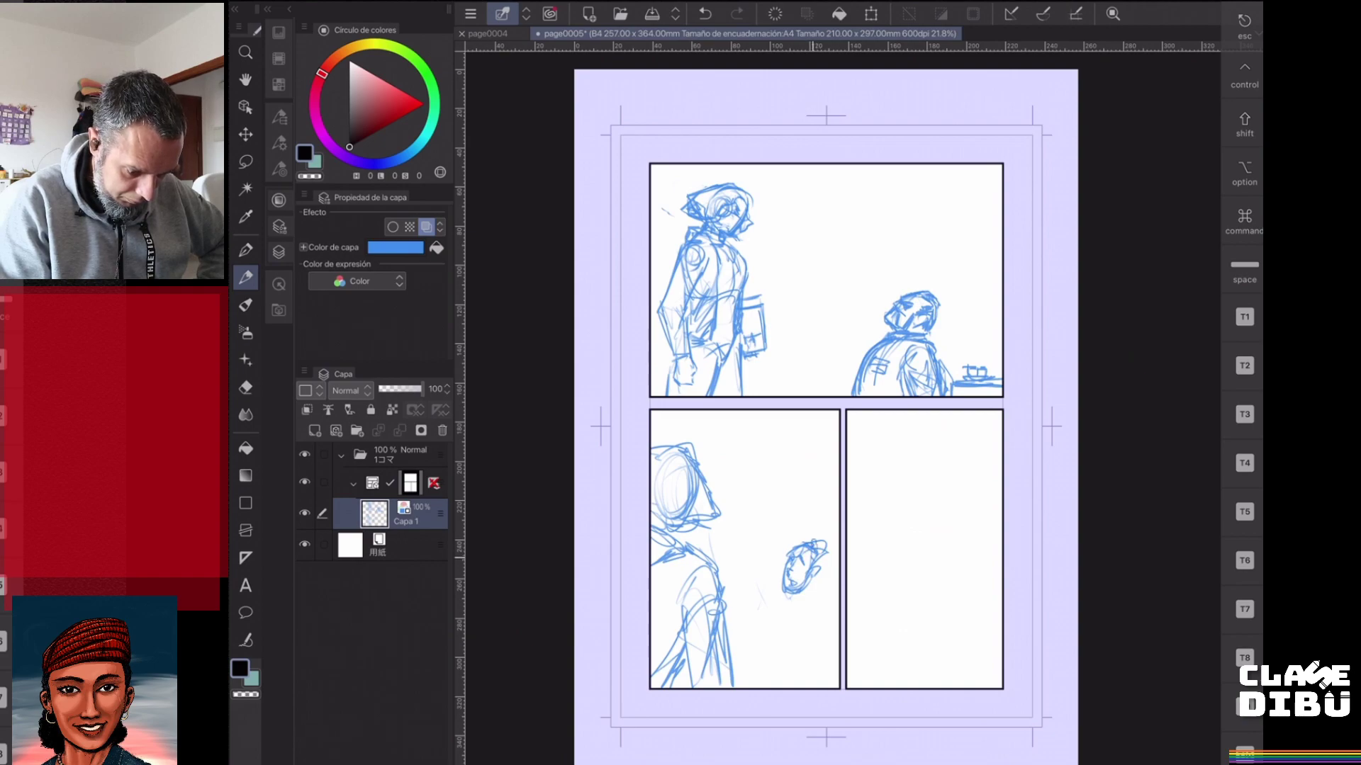
mouse_move(803, 585)
mouse_down()
mouse_move(810, 599)
mouse_move(776, 612)
mouse_up()
mouse_move(768, 591)
mouse_down()
mouse_move(768, 611)
mouse_move(781, 606)
mouse_up()
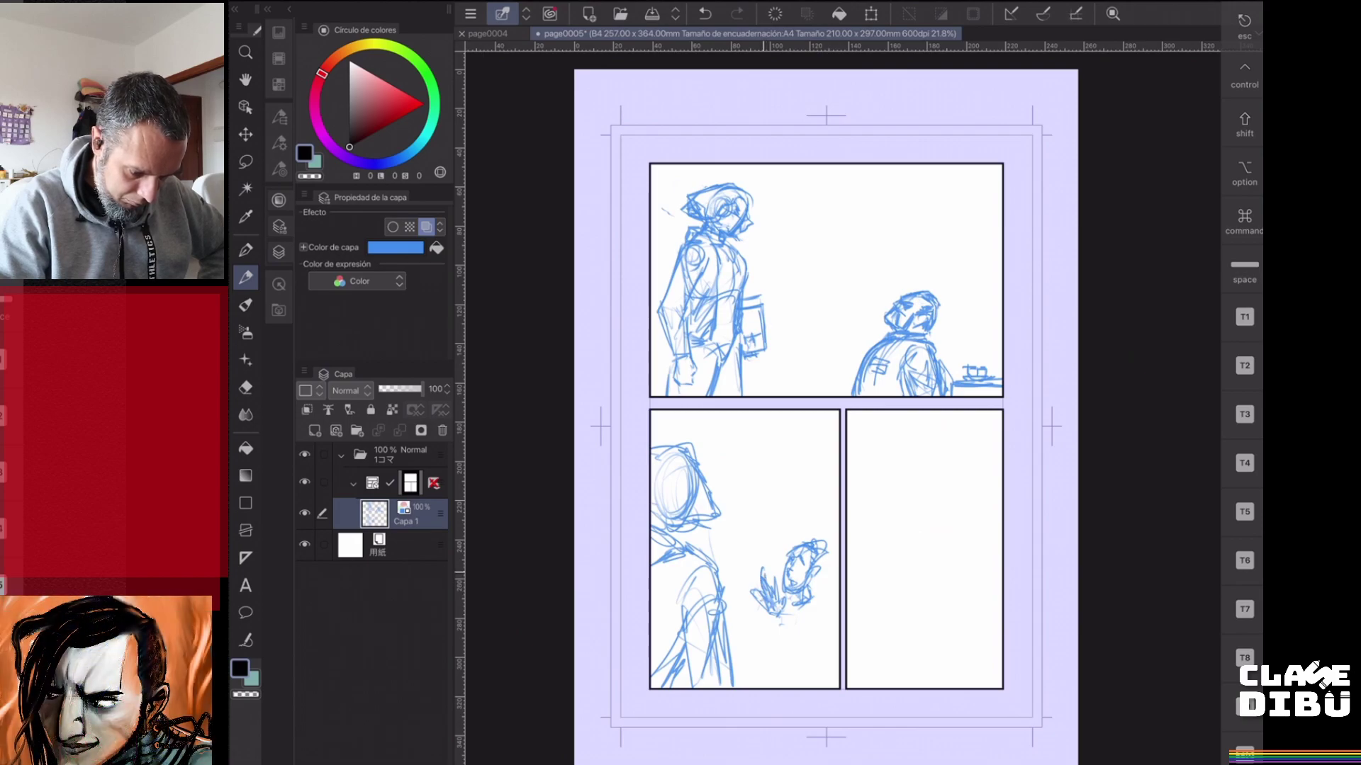
drag(770, 568, 776, 587)
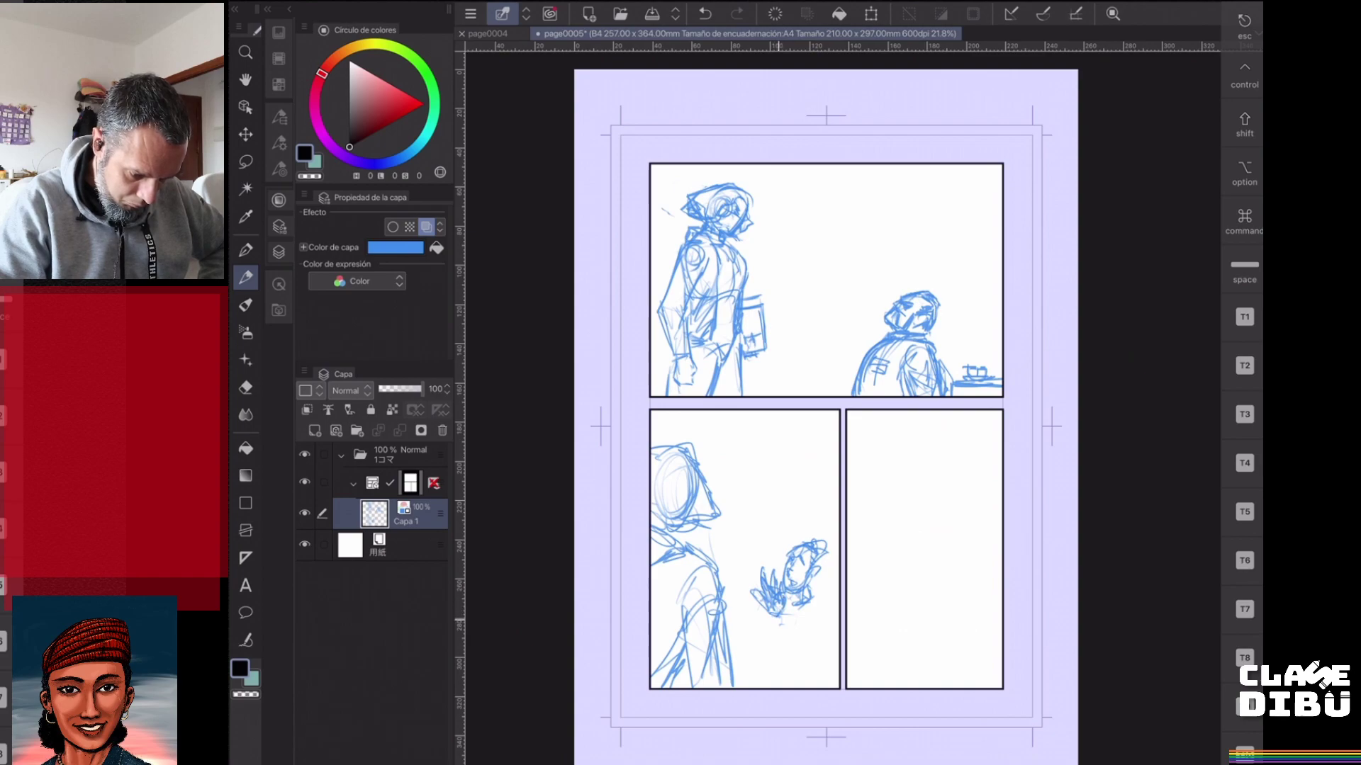
- Draw the smaller figure's forearms, torso and shoulders beneath the face, and reinforce the clothing's outline and folds
mouse_move(783, 612)
mouse_down()
mouse_move(804, 640)
mouse_move(783, 636)
mouse_move(806, 639)
mouse_up()
mouse_move(801, 637)
mouse_down()
mouse_move(819, 599)
mouse_move(801, 630)
mouse_up()
mouse_move(817, 638)
mouse_down()
mouse_move(806, 651)
mouse_move(817, 639)
mouse_up()
mouse_move(828, 625)
mouse_down()
mouse_move(807, 652)
mouse_move(789, 651)
mouse_up()
drag(820, 632, 798, 672)
drag(797, 654, 783, 666)
drag(783, 627, 780, 685)
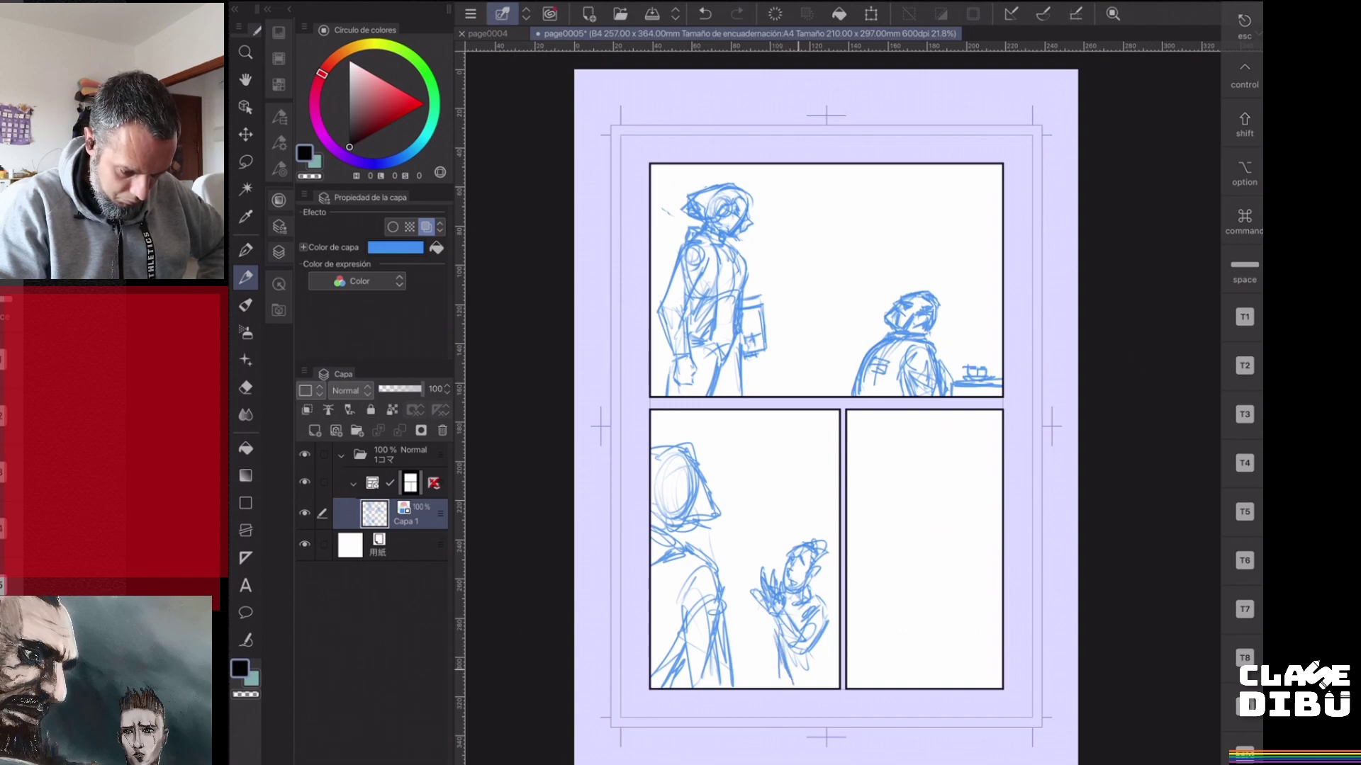
drag(830, 606, 836, 635)
drag(813, 587, 826, 599)
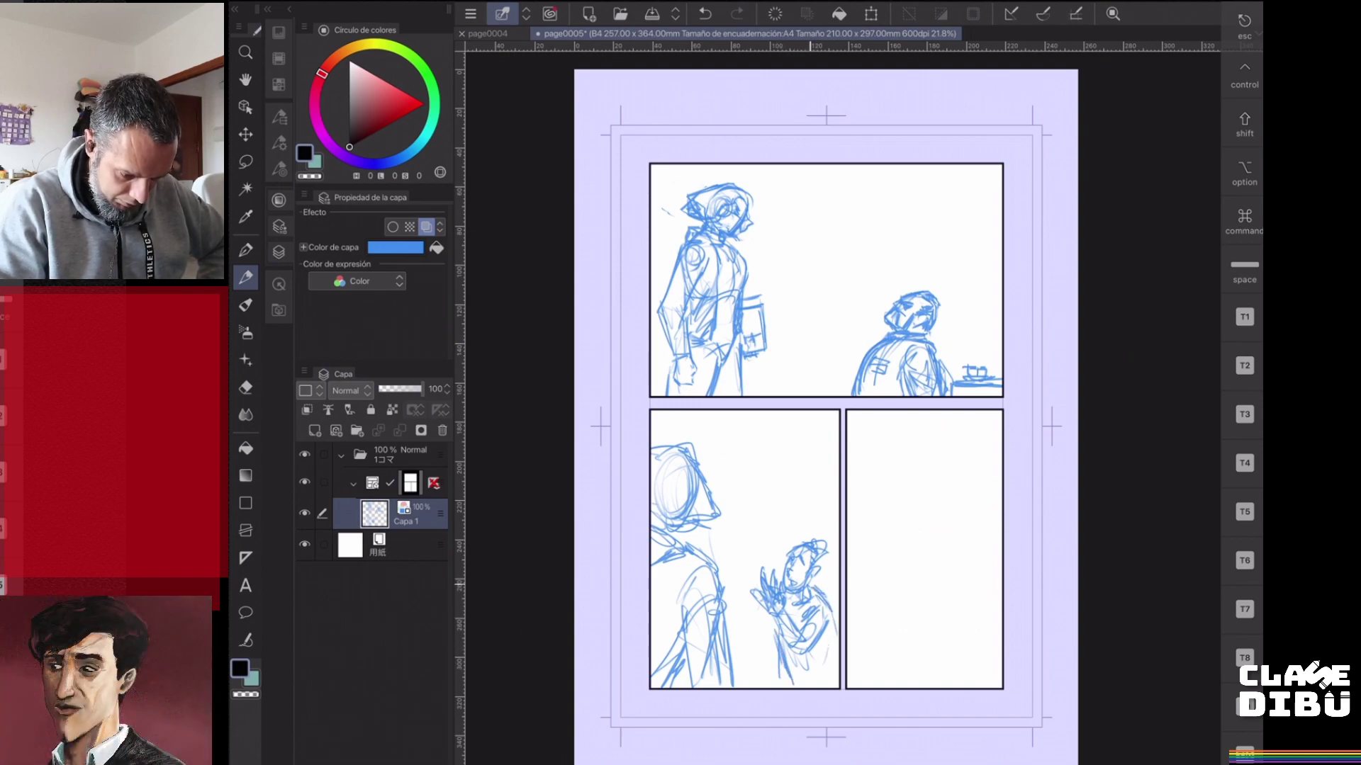
mouse_move(807, 601)
mouse_down()
mouse_move(803, 627)
mouse_move(831, 625)
mouse_move(836, 658)
mouse_move(836, 628)
mouse_move(832, 666)
mouse_up()
mouse_move(814, 647)
mouse_down()
mouse_move(815, 664)
mouse_move(829, 595)
mouse_move(837, 641)
mouse_move(818, 593)
mouse_up()
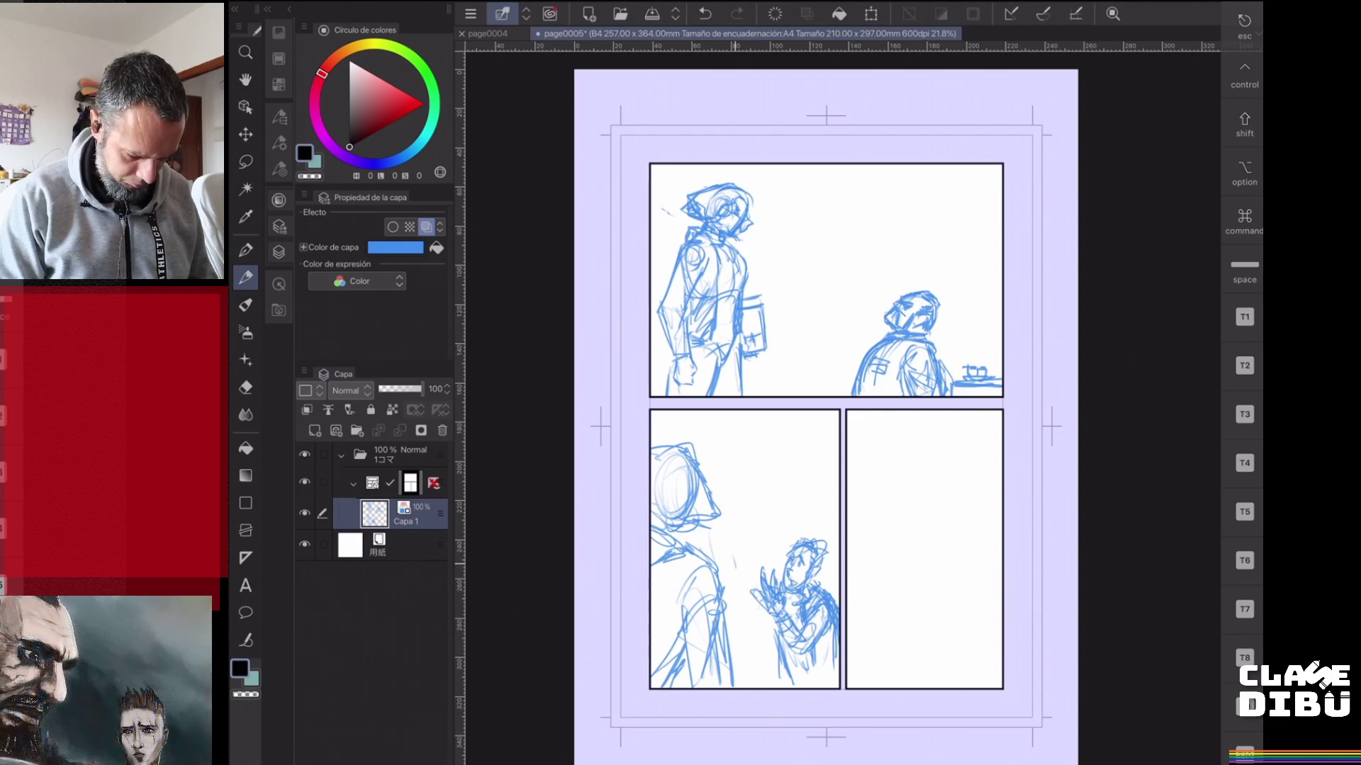
- Sketch a moustached man's head and buttoned torso between the foreground figure and the figure with the raised hand
mouse_move(742, 566)
mouse_down()
mouse_move(760, 562)
mouse_move(746, 544)
mouse_up()
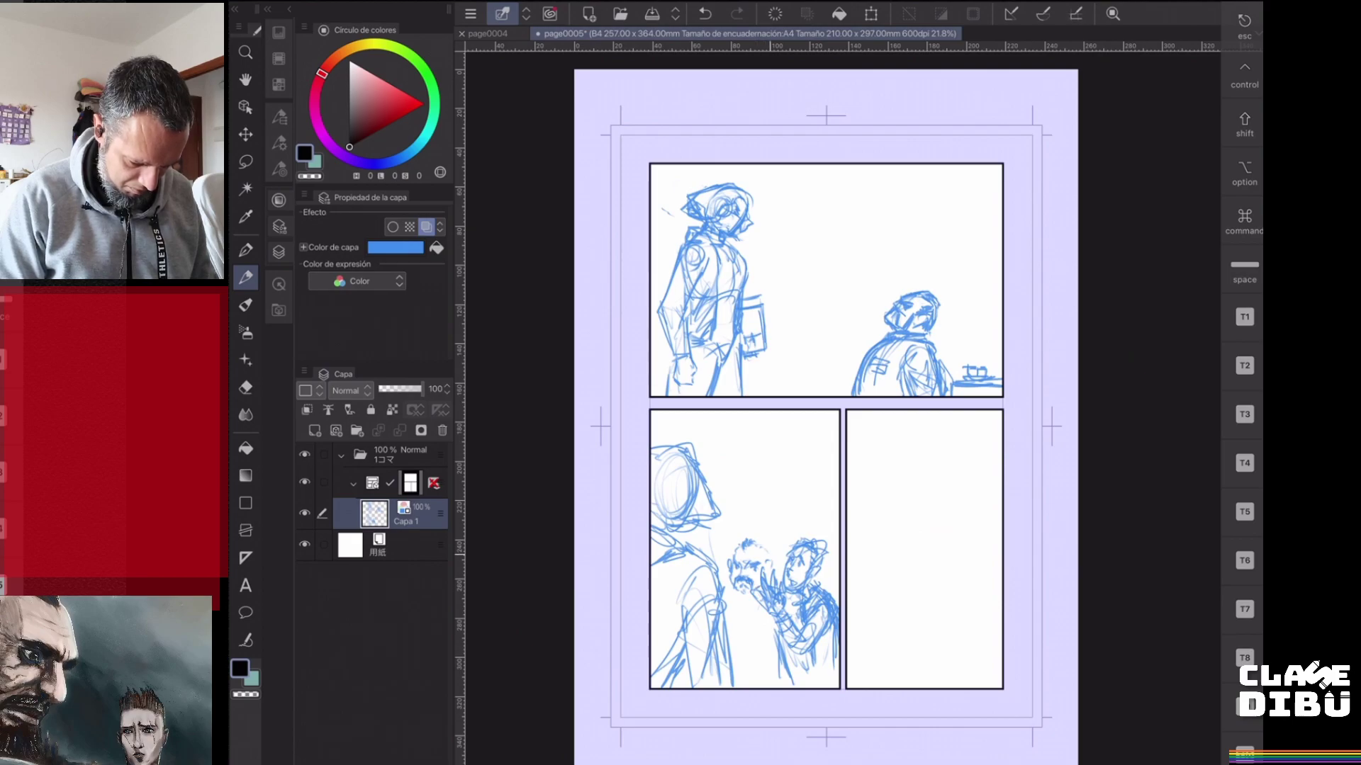
mouse_move(740, 611)
mouse_down()
mouse_move(737, 639)
mouse_move(739, 612)
mouse_up()
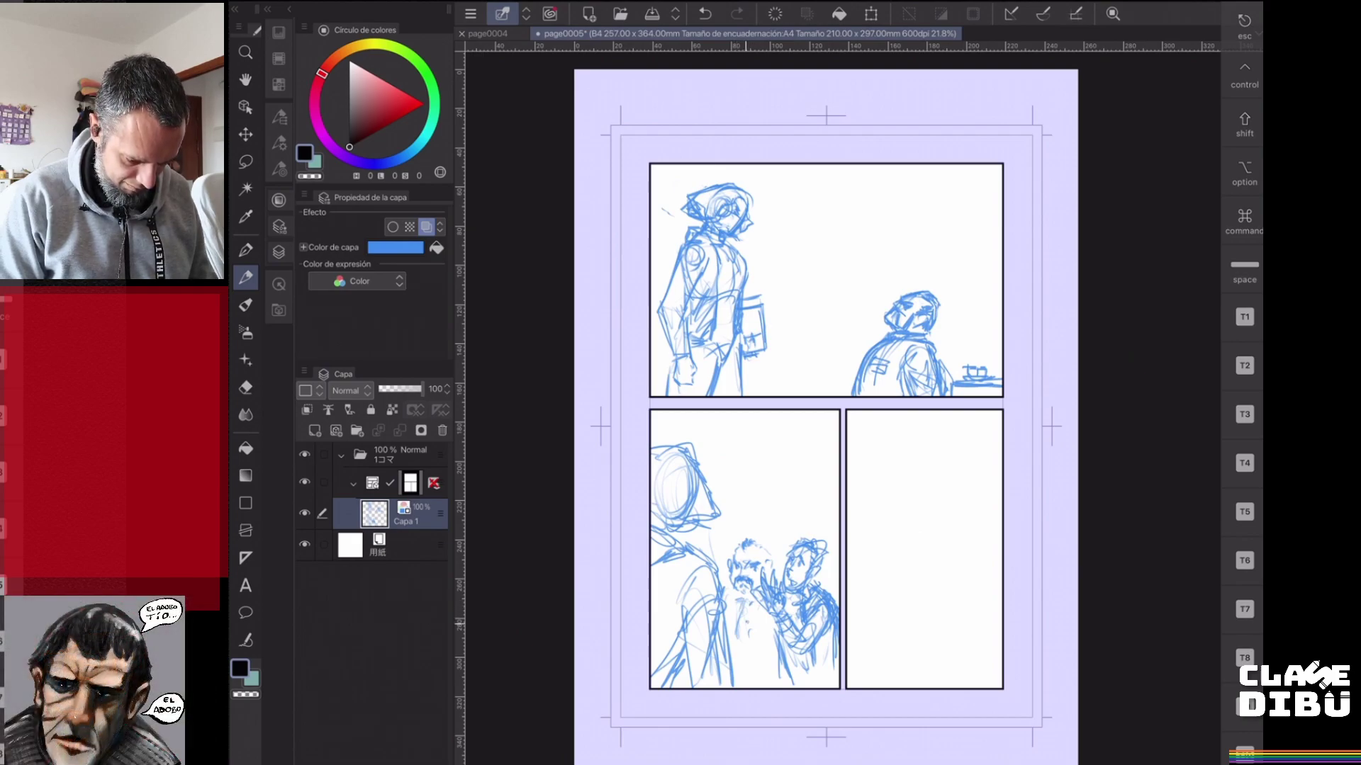
drag(740, 638, 735, 657)
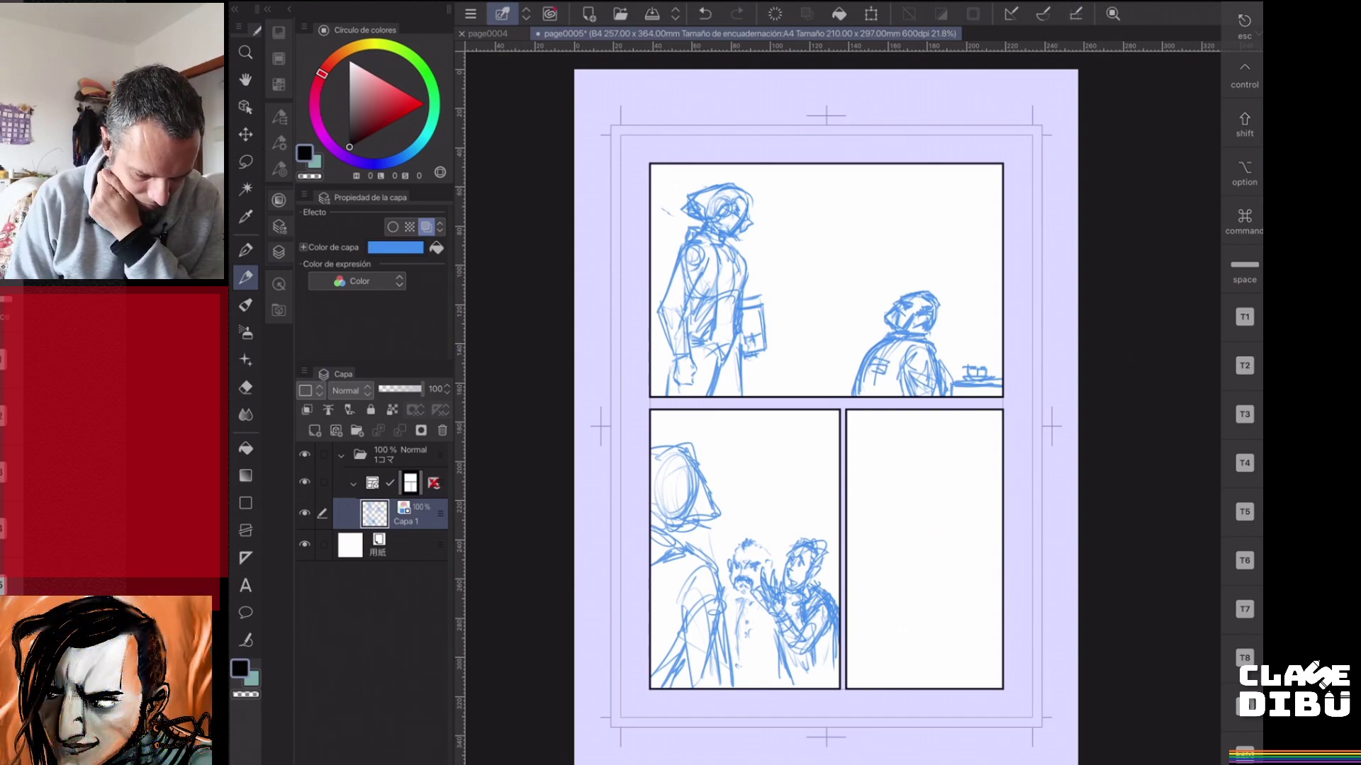
- Draw a horizontal shelf with a row of bottles in the upper background of the lower-left panel
mouse_move(776, 487)
mouse_down()
mouse_move(837, 489)
mouse_move(748, 487)
mouse_move(825, 486)
mouse_move(728, 463)
mouse_up()
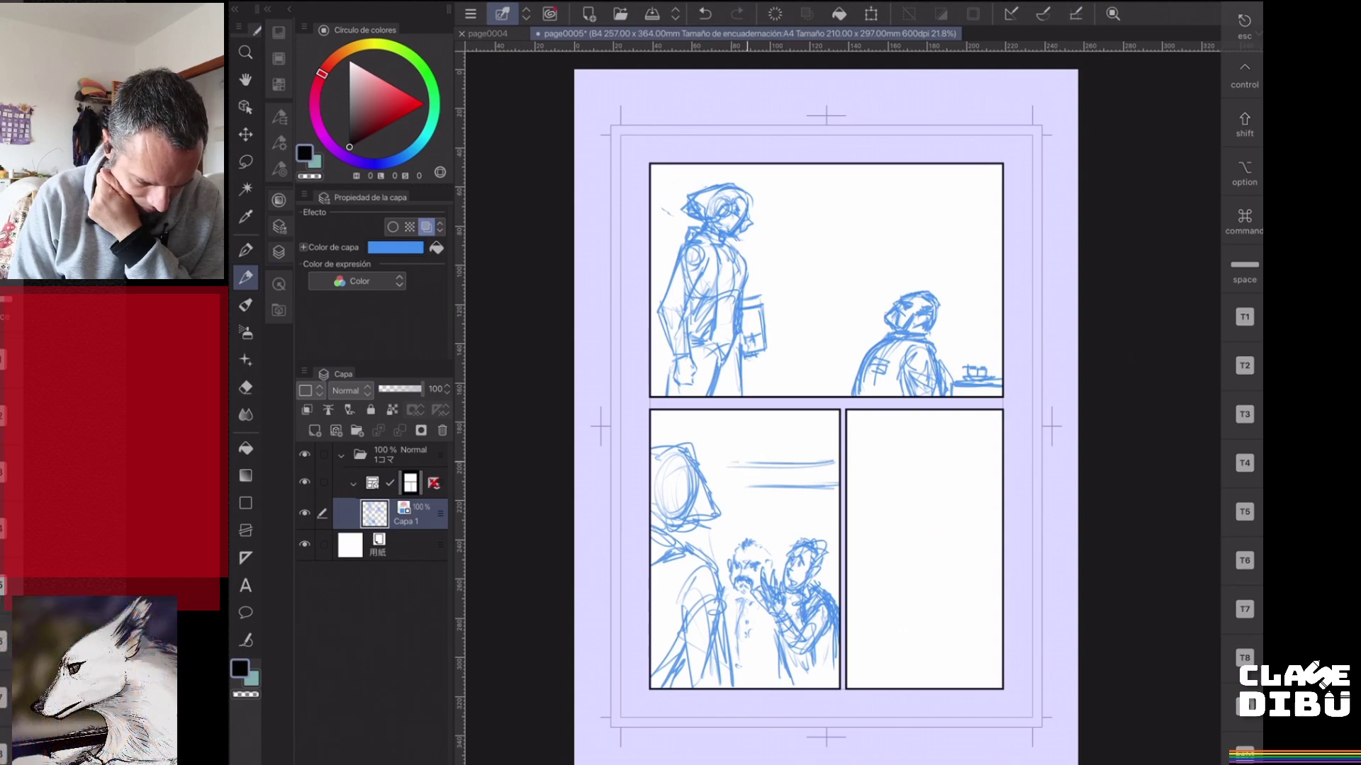
mouse_move(815, 458)
mouse_down()
mouse_move(738, 463)
mouse_move(765, 457)
mouse_move(774, 476)
mouse_move(804, 444)
mouse_move(813, 478)
mouse_move(806, 447)
mouse_up()
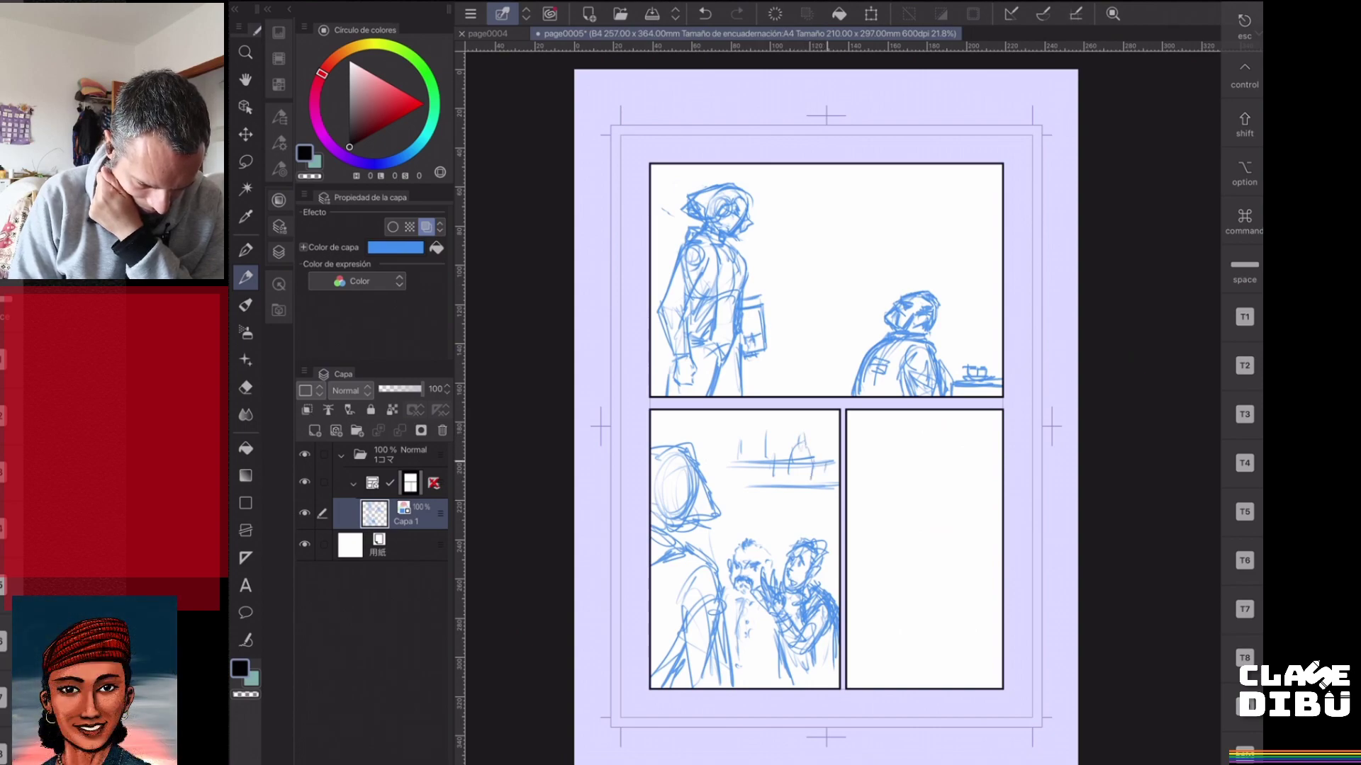
mouse_move(741, 437)
mouse_down()
mouse_move(749, 460)
mouse_move(732, 476)
mouse_move(720, 460)
mouse_move(756, 485)
mouse_move(802, 484)
mouse_up()
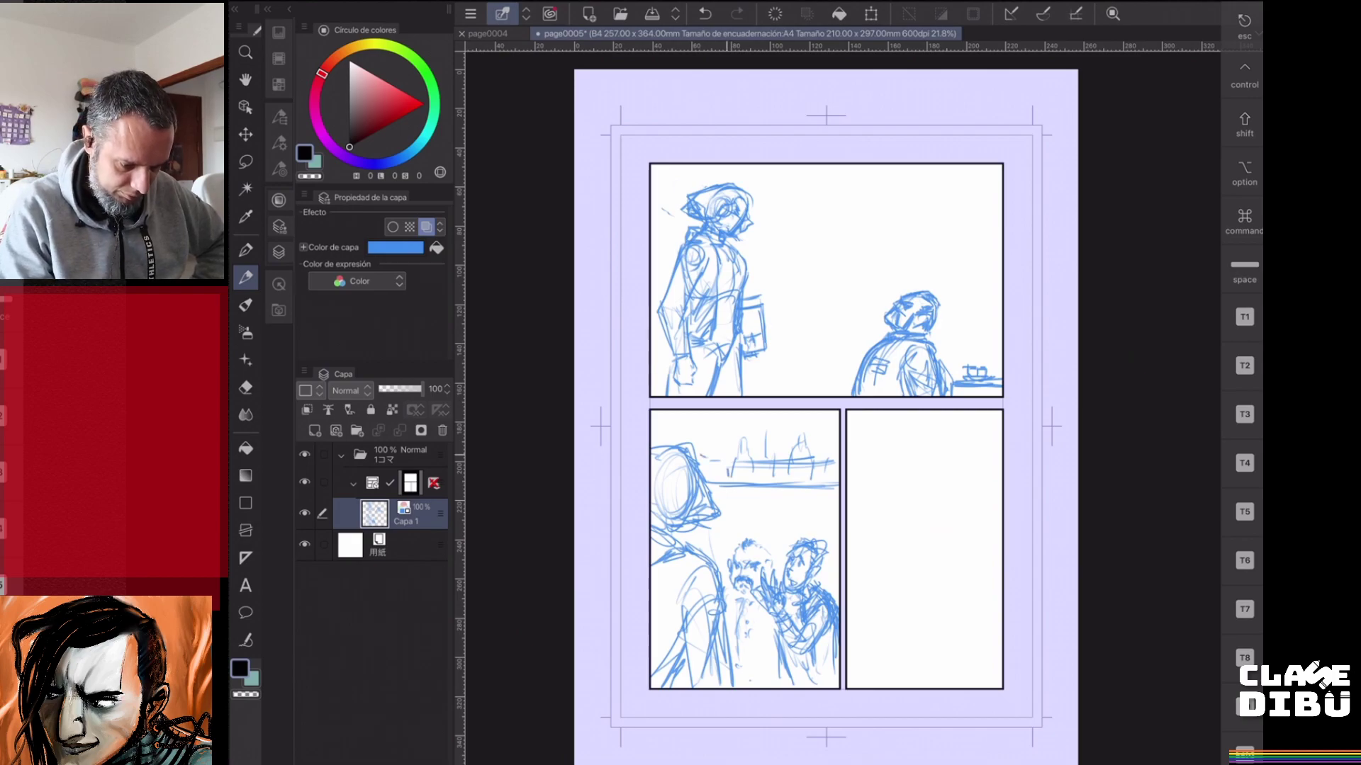
- Add vertical uprights from the lower-left panel's upper border down to the shelf and behind the foreground head
drag(728, 410, 727, 468)
drag(785, 410, 785, 476)
drag(721, 411, 721, 459)
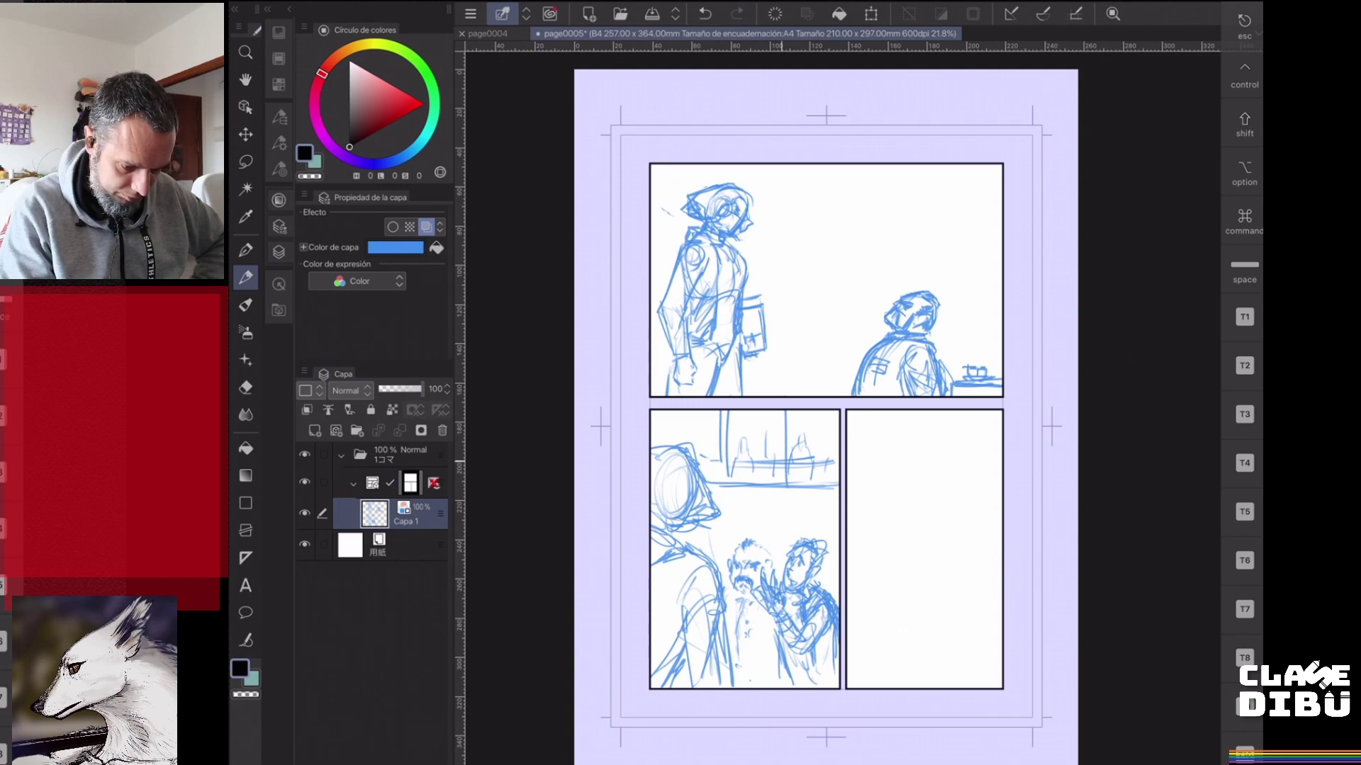
drag(781, 410, 781, 457)
drag(663, 410, 662, 444)
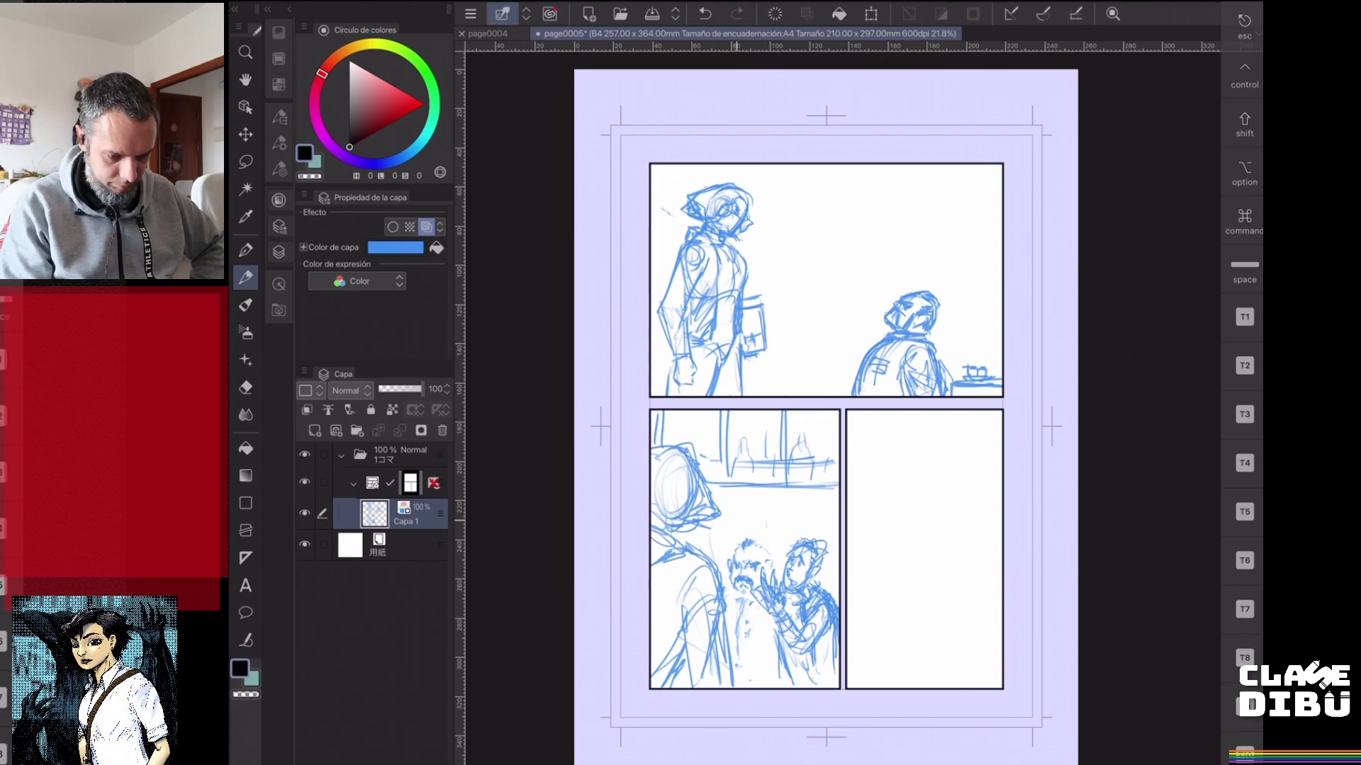
- Sketch a lower shelf with small vessels above the two smaller figures, and outline a large rounded shape over the upper shelf
mouse_move(741, 527)
mouse_down()
mouse_move(805, 527)
mouse_move(783, 529)
mouse_up()
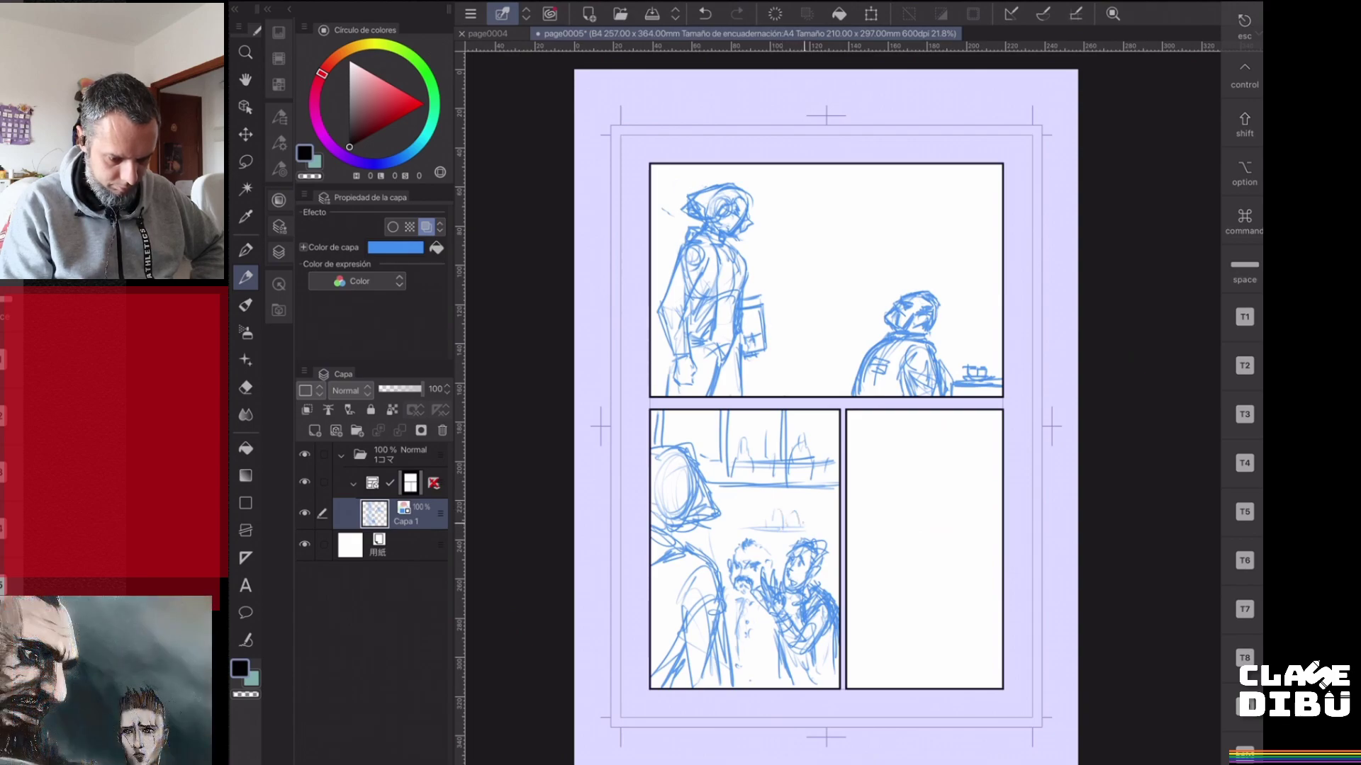
mouse_move(723, 502)
mouse_down()
mouse_move(757, 502)
mouse_move(759, 527)
mouse_move(718, 527)
mouse_move(821, 534)
mouse_move(840, 533)
mouse_move(839, 504)
mouse_move(820, 525)
mouse_move(839, 504)
mouse_up()
mouse_move(748, 508)
mouse_down()
mouse_move(750, 527)
mouse_move(748, 507)
mouse_up()
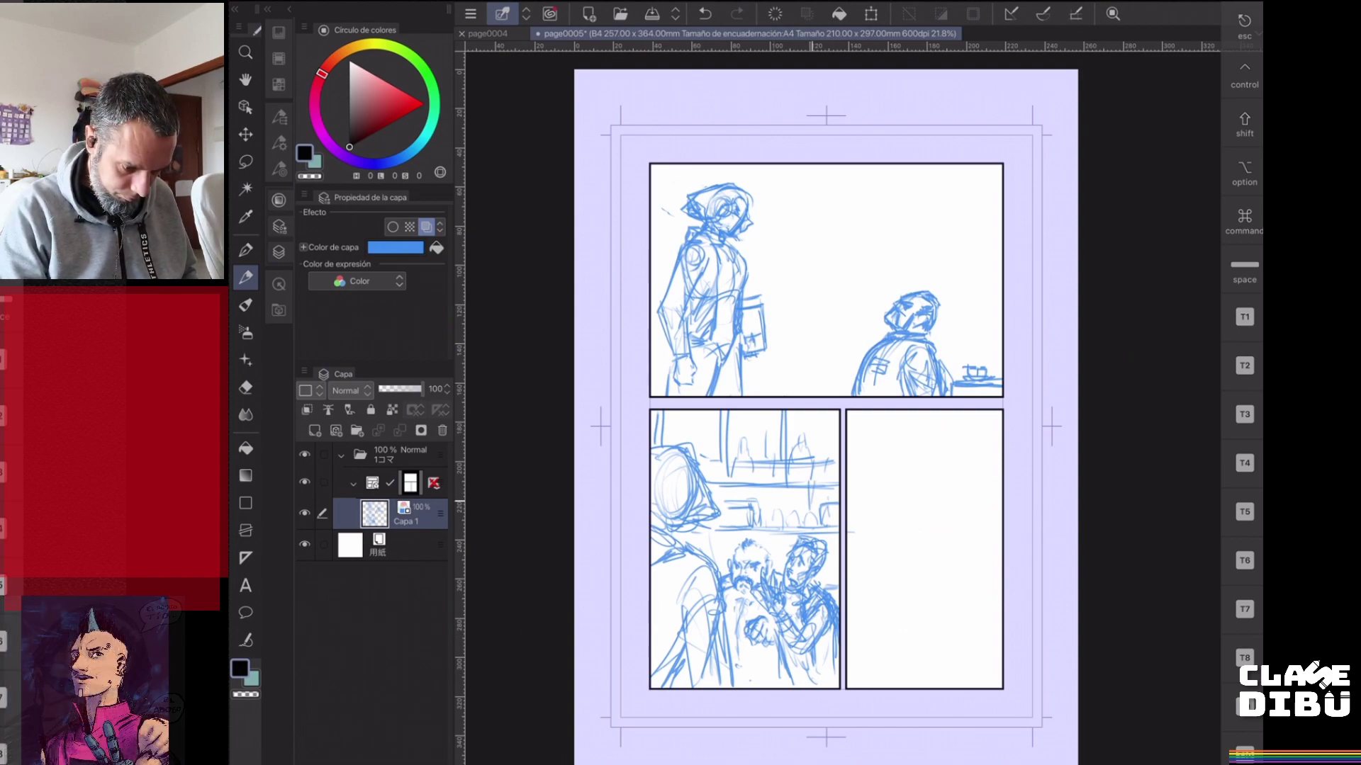
drag(763, 471, 751, 411)
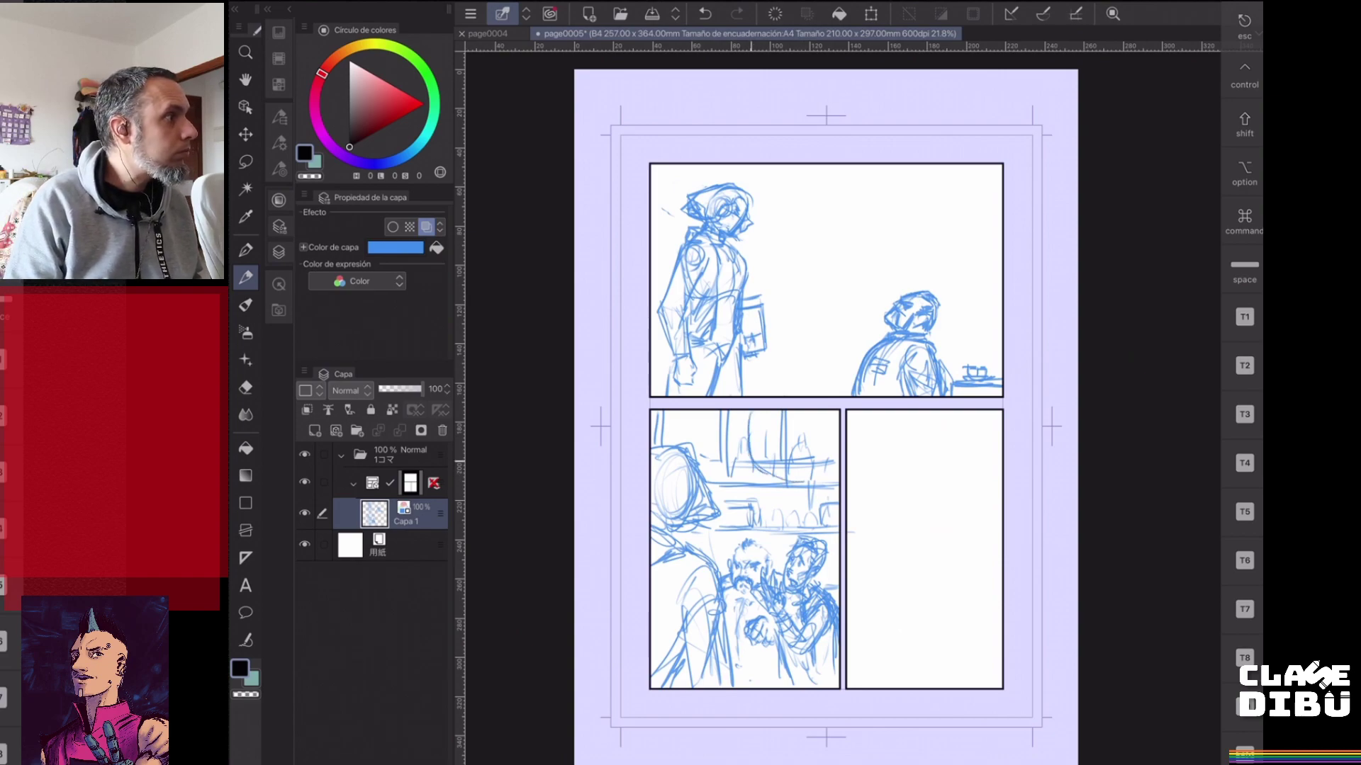
mouse_move(743, 427)
mouse_down()
mouse_move(753, 475)
mouse_move(737, 448)
mouse_move(756, 414)
mouse_move(856, 431)
mouse_up()
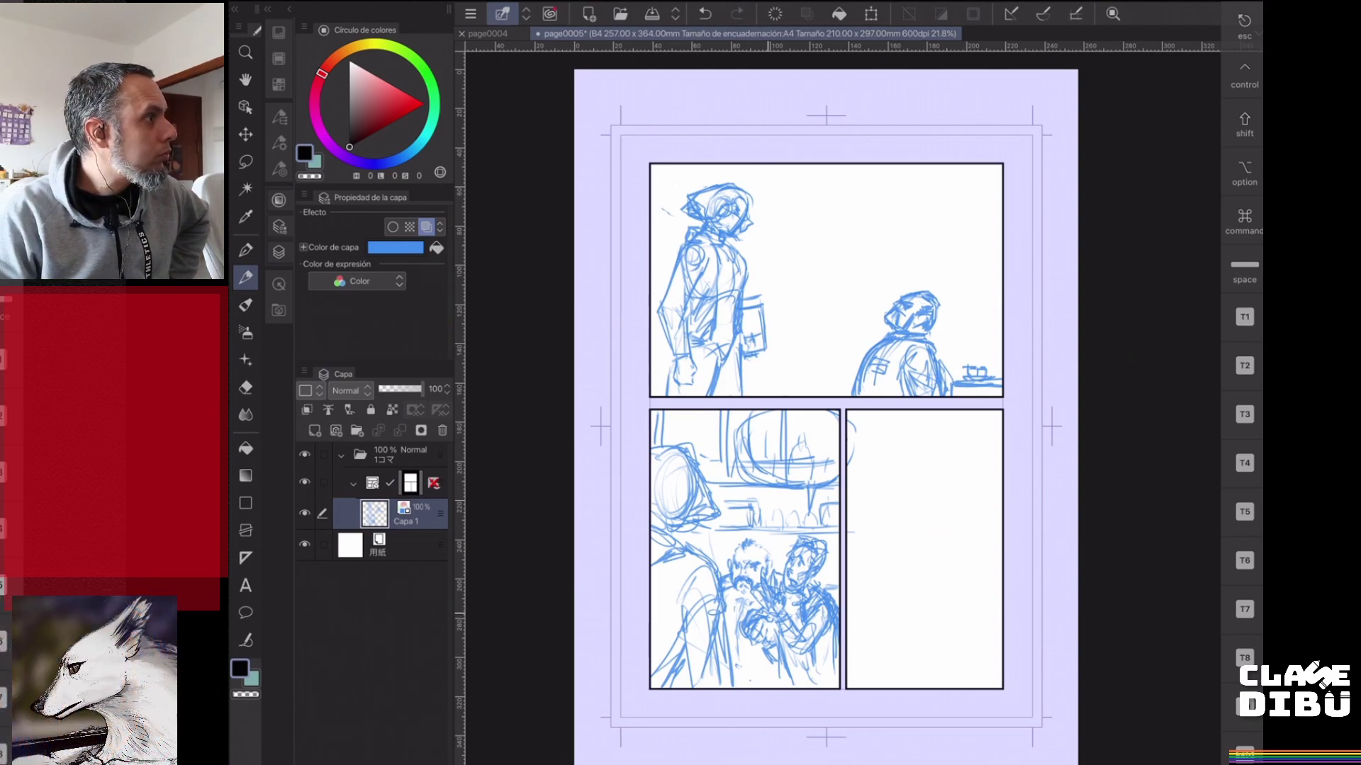
- Start a large face in the lower-right panel with curved strokes for the forehead, side contour and eye
drag(920, 516, 914, 542)
mouse_move(940, 467)
mouse_down()
mouse_move(921, 513)
mouse_move(954, 465)
mouse_up()
drag(923, 515, 917, 538)
drag(940, 452, 914, 533)
mouse_move(927, 516)
mouse_down()
mouse_move(918, 537)
mouse_move(930, 496)
mouse_move(933, 507)
mouse_up()
- Sketch a small oval face with eyes, mouth and surrounding hair at the lower-right panel's left edge
mouse_move(928, 498)
mouse_down()
mouse_move(891, 548)
mouse_move(911, 568)
mouse_move(872, 523)
mouse_move(886, 503)
mouse_move(866, 528)
mouse_move(890, 508)
mouse_move(871, 551)
mouse_up()
mouse_move(871, 491)
mouse_down()
mouse_move(855, 532)
mouse_move(866, 559)
mouse_move(889, 498)
mouse_move(869, 522)
mouse_move(887, 522)
mouse_up()
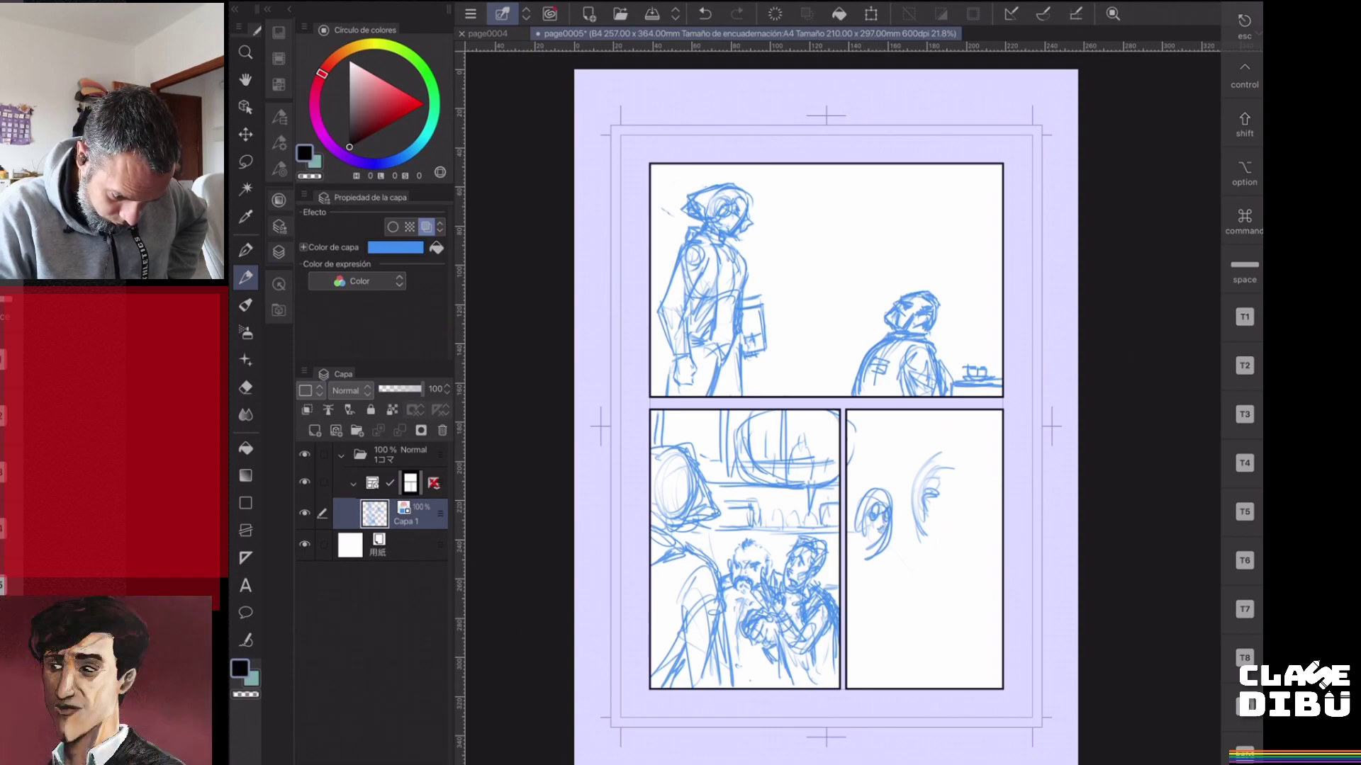
drag(871, 541, 882, 537)
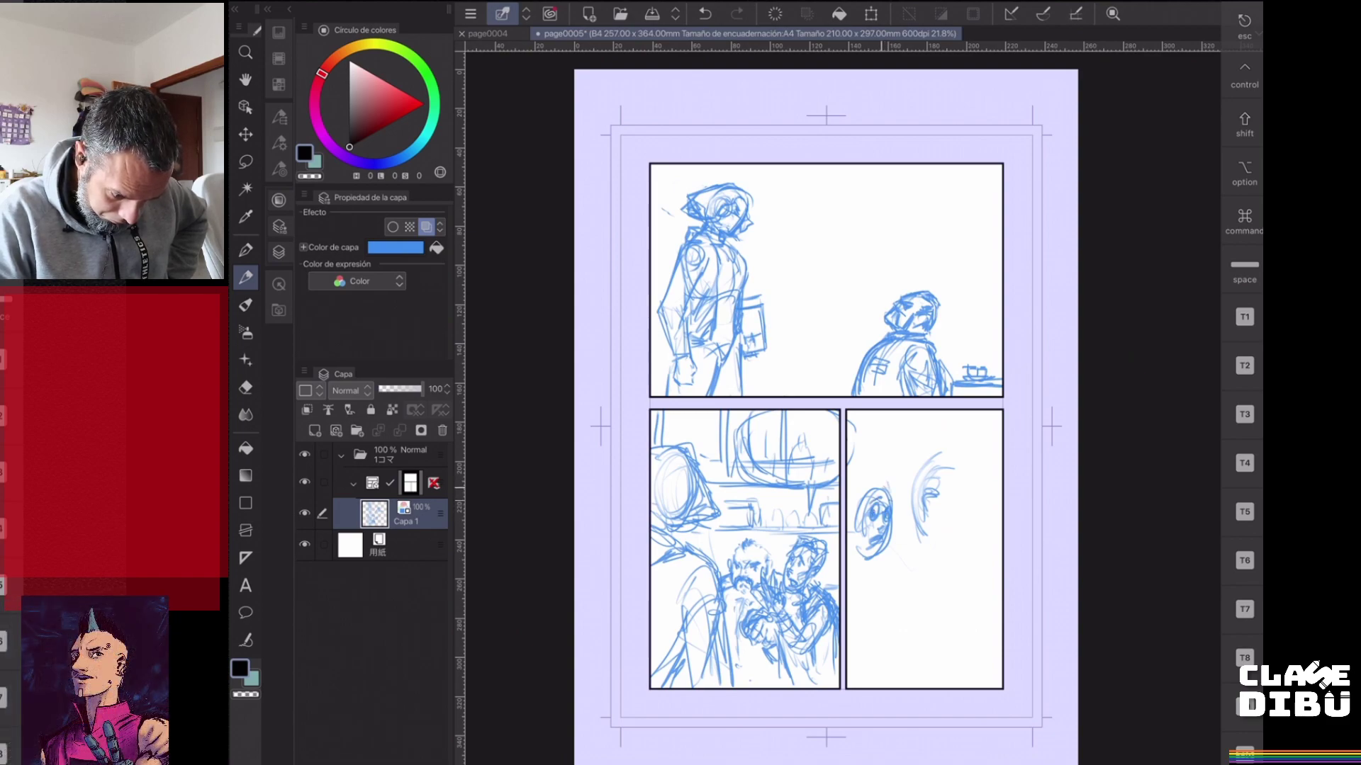
drag(853, 535, 854, 560)
- Add frowning eyes and brows, a nose, a moustached mouth and a chin to the large face in the lower-right panel
mouse_move(923, 500)
mouse_down()
mouse_move(977, 496)
mouse_move(966, 489)
mouse_move(931, 522)
mouse_up()
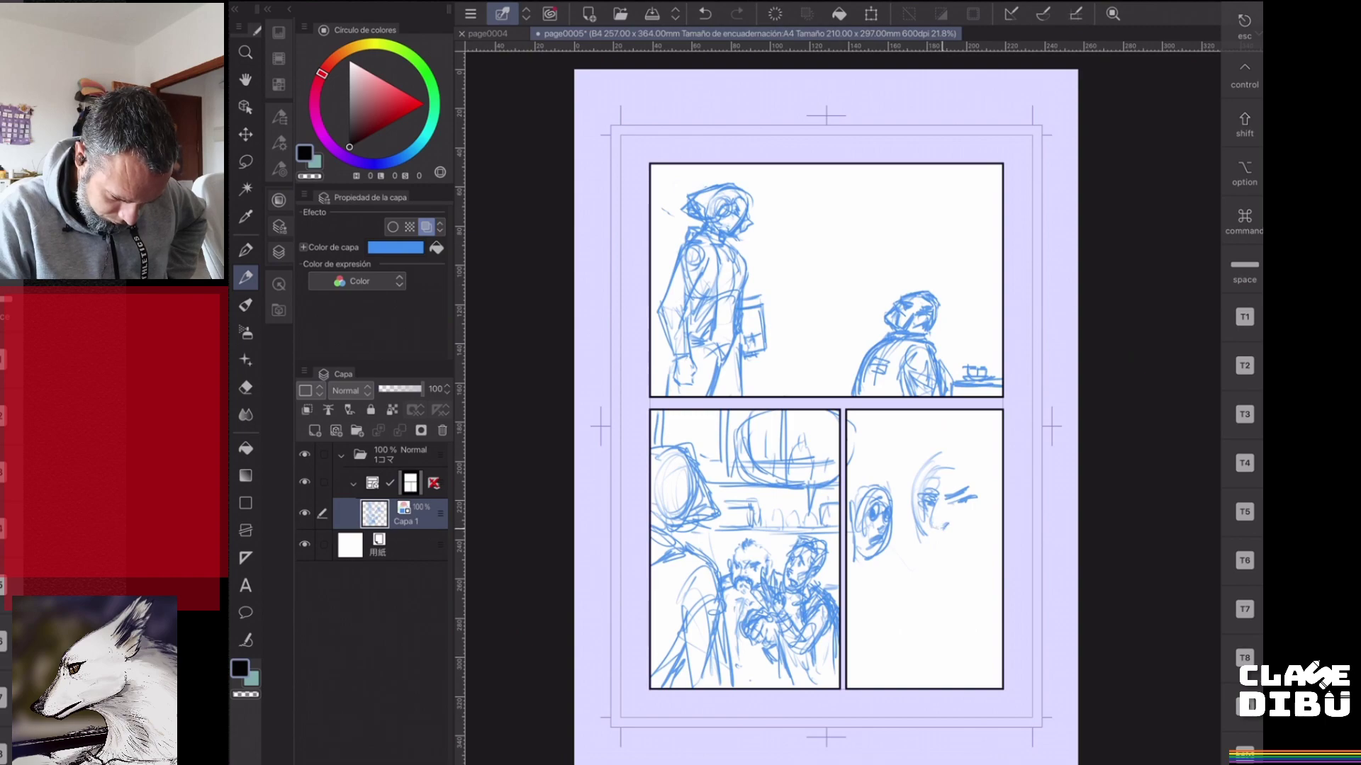
mouse_move(937, 537)
mouse_down()
mouse_move(955, 530)
mouse_move(939, 540)
mouse_up()
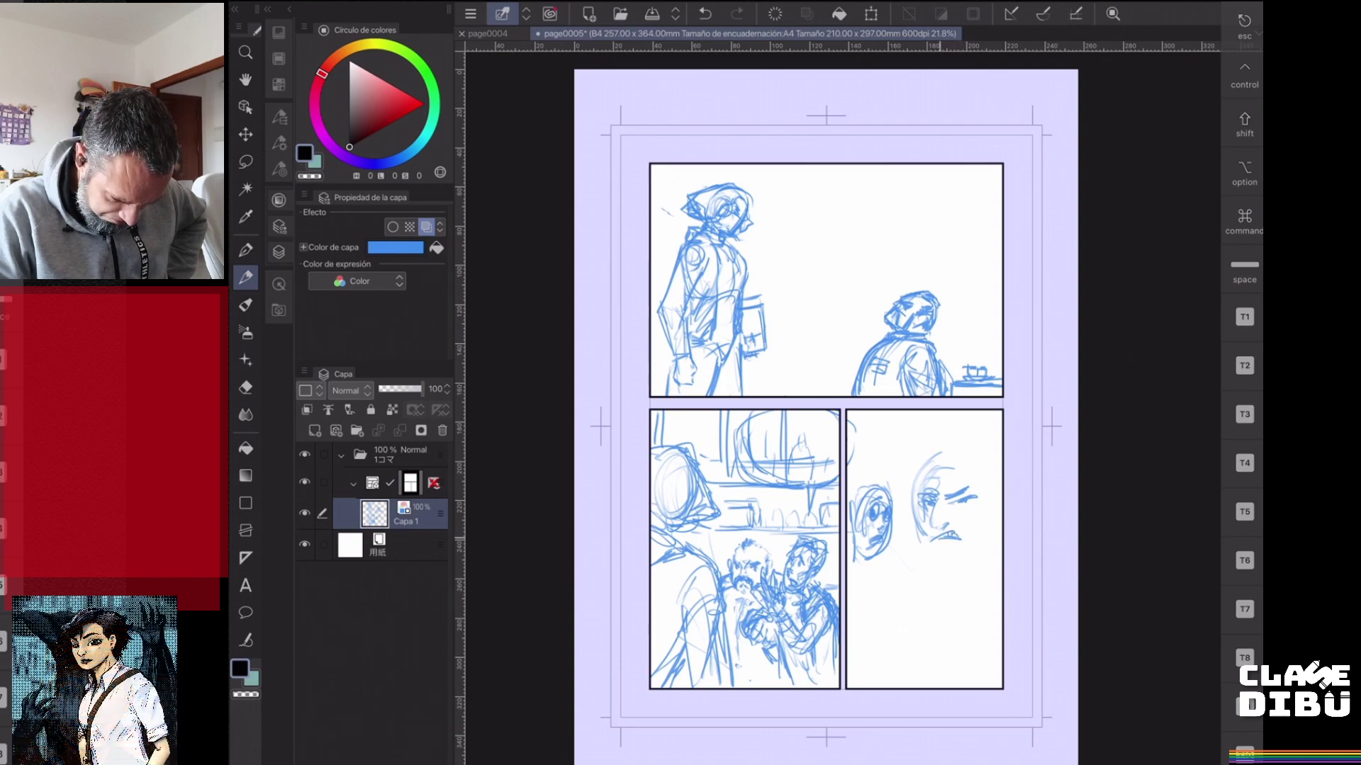
drag(926, 534, 923, 552)
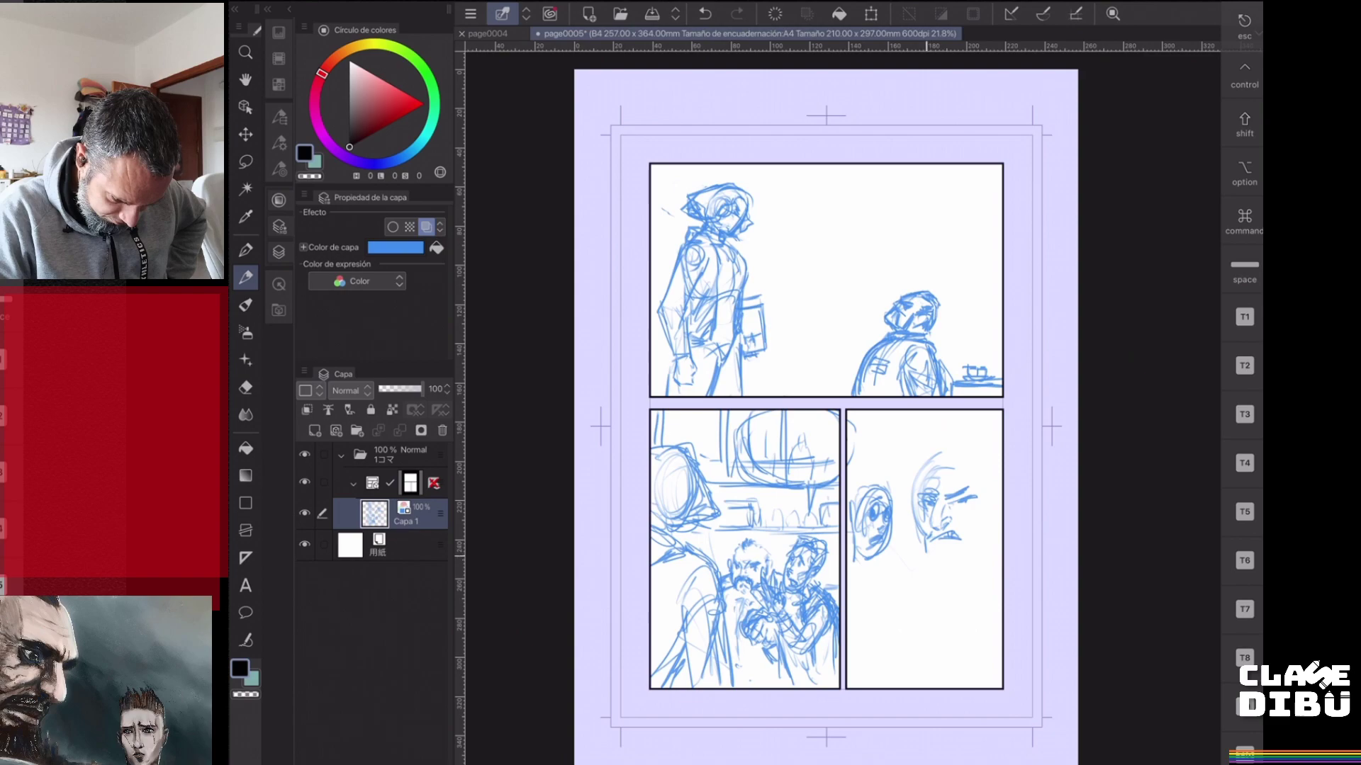
mouse_move(927, 540)
mouse_down()
mouse_move(924, 555)
mouse_move(967, 551)
mouse_up()
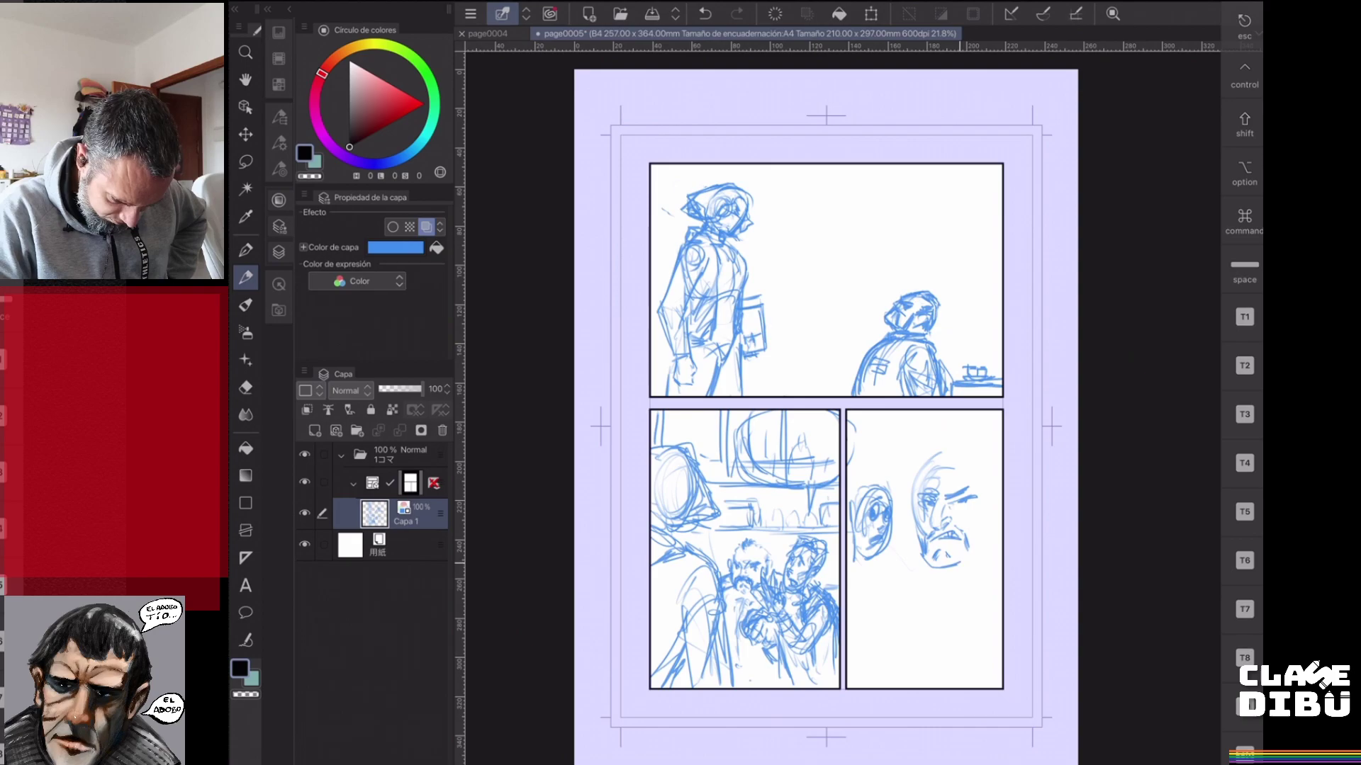
- Outline the large face's head in the lower-right panel, adding short hair, beard edges and creases on the forehead and cheeks
drag(969, 550, 984, 546)
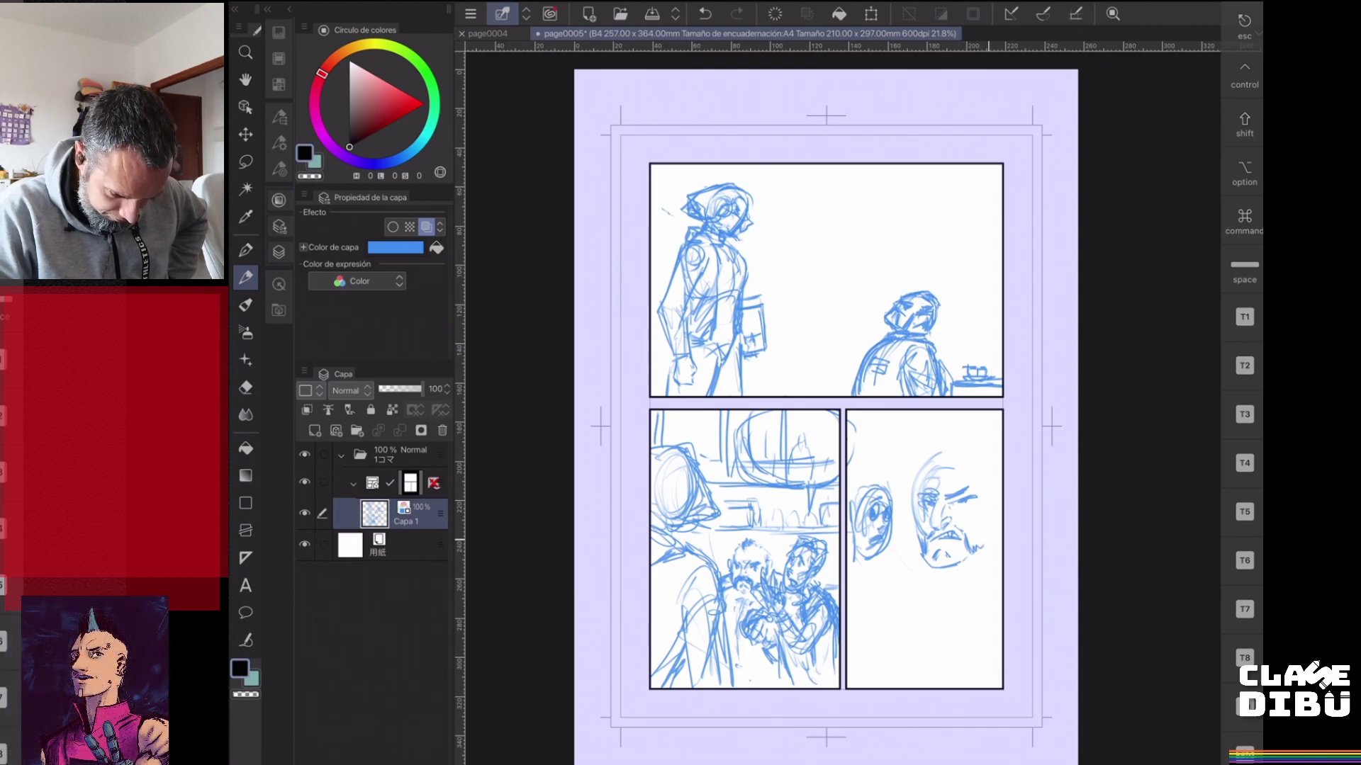
mouse_move(914, 502)
mouse_down()
mouse_move(932, 458)
mouse_move(956, 447)
mouse_up()
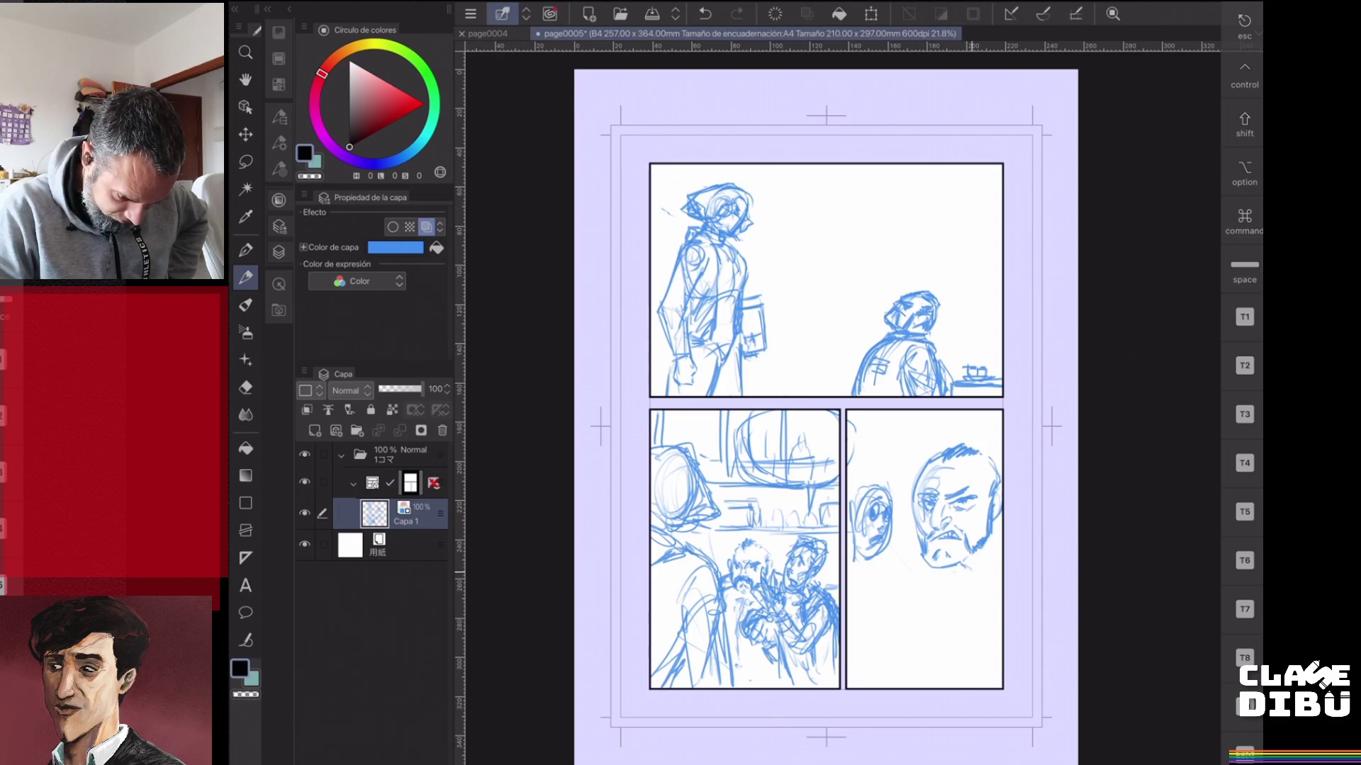
drag(980, 550, 961, 565)
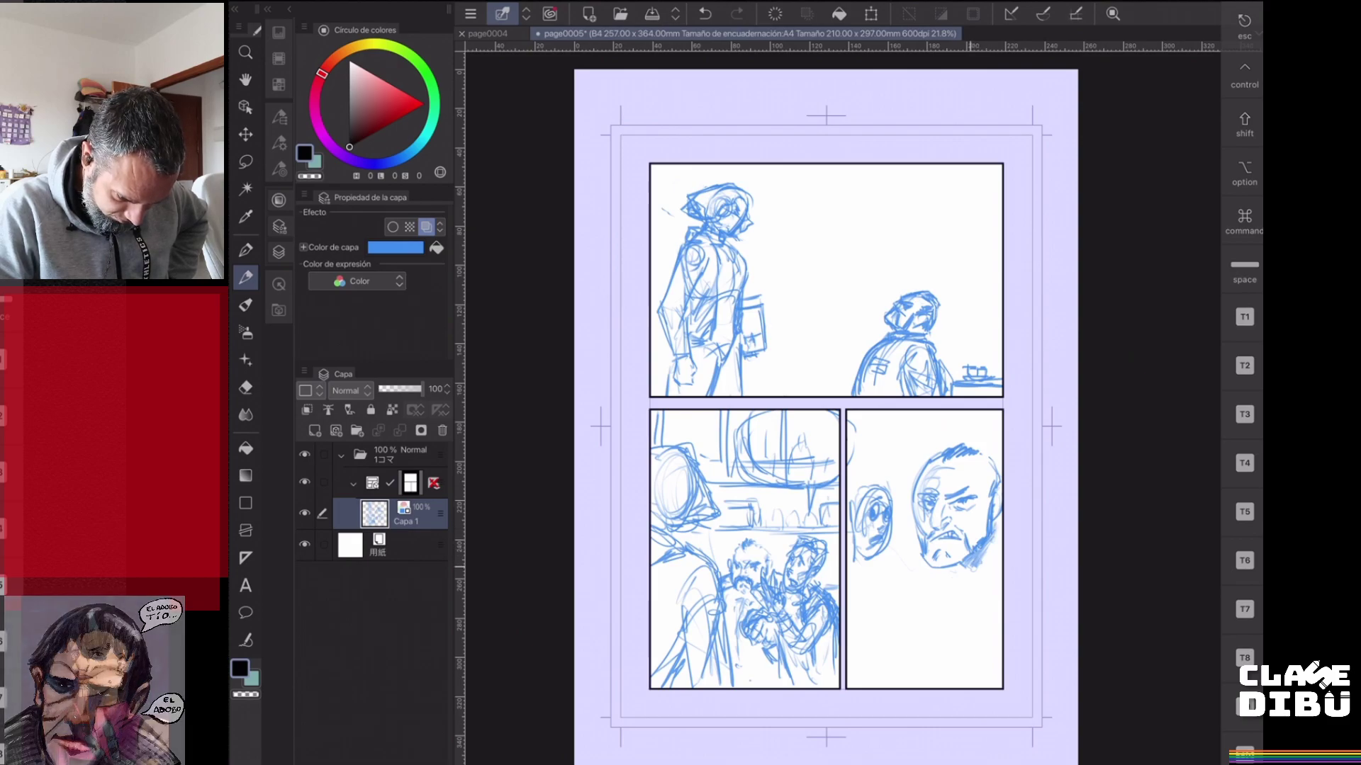
drag(942, 486, 975, 479)
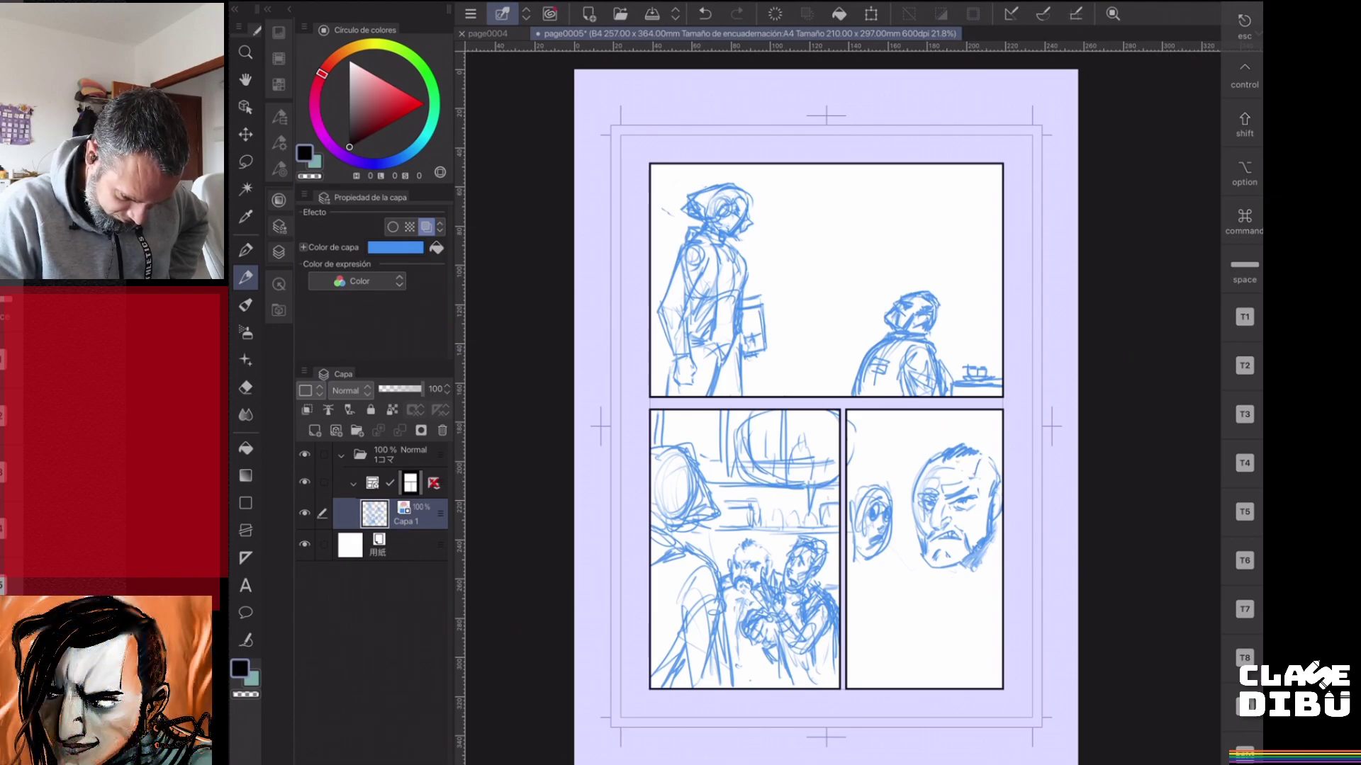
drag(956, 518, 972, 523)
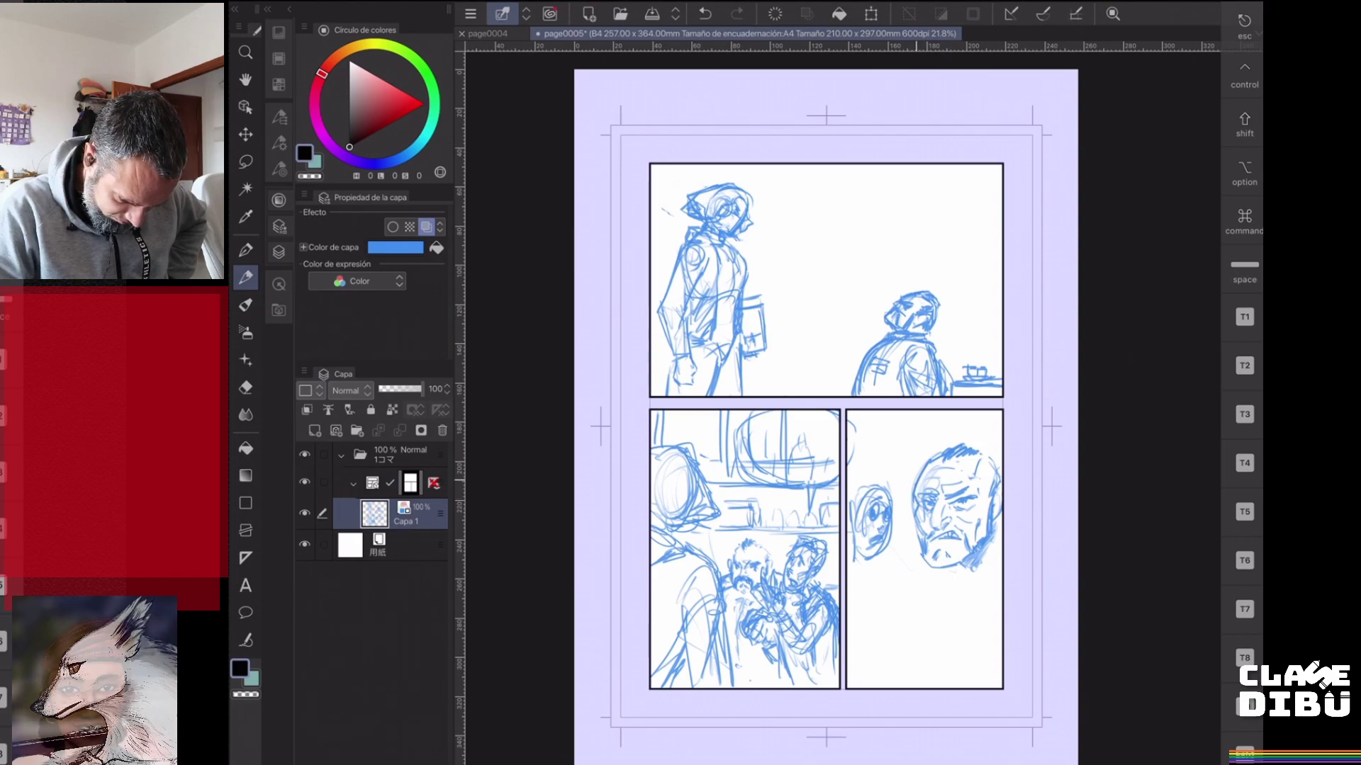
drag(915, 535, 919, 558)
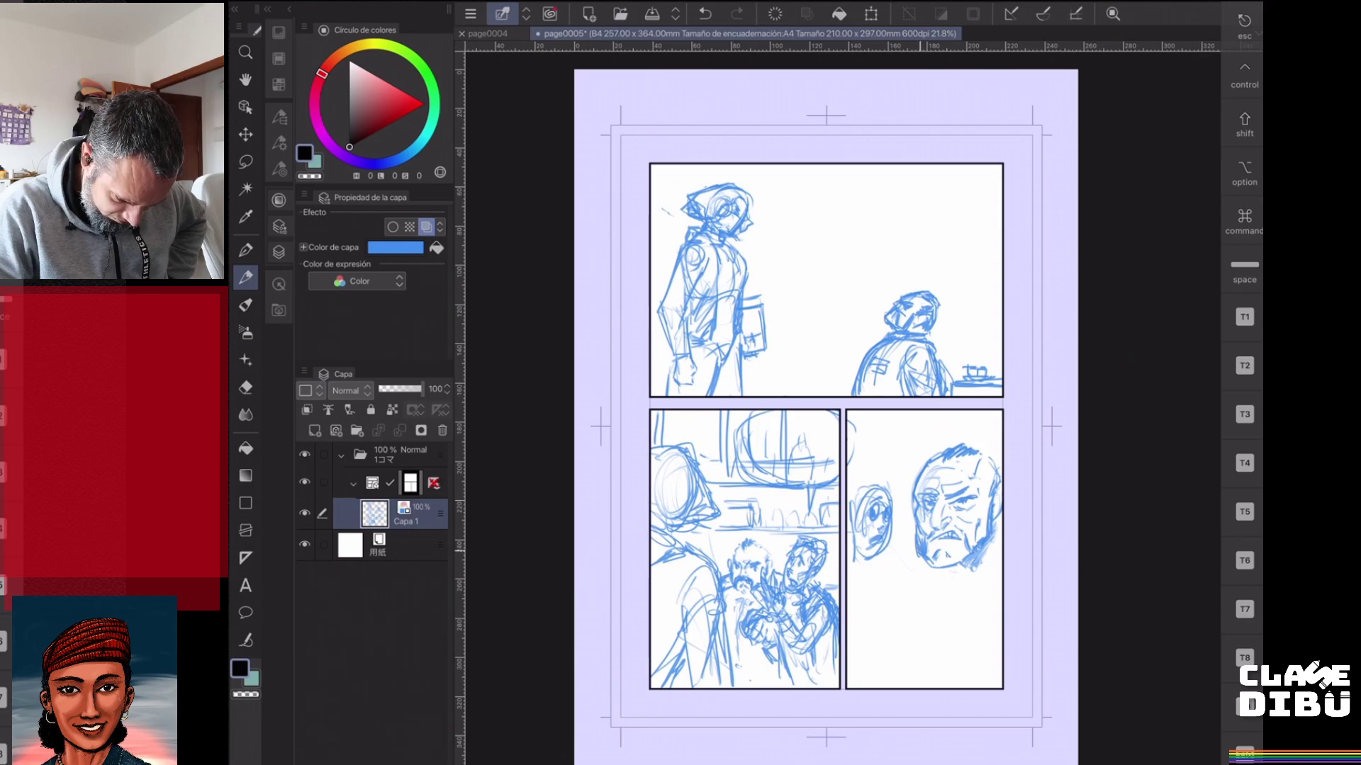
- Reinforce the large face's jaw and beard contour, and sketch the collar and centre line of the clothing below it
mouse_move(939, 566)
mouse_down()
mouse_move(993, 544)
mouse_move(984, 550)
mouse_move(991, 487)
mouse_up()
drag(988, 503, 992, 484)
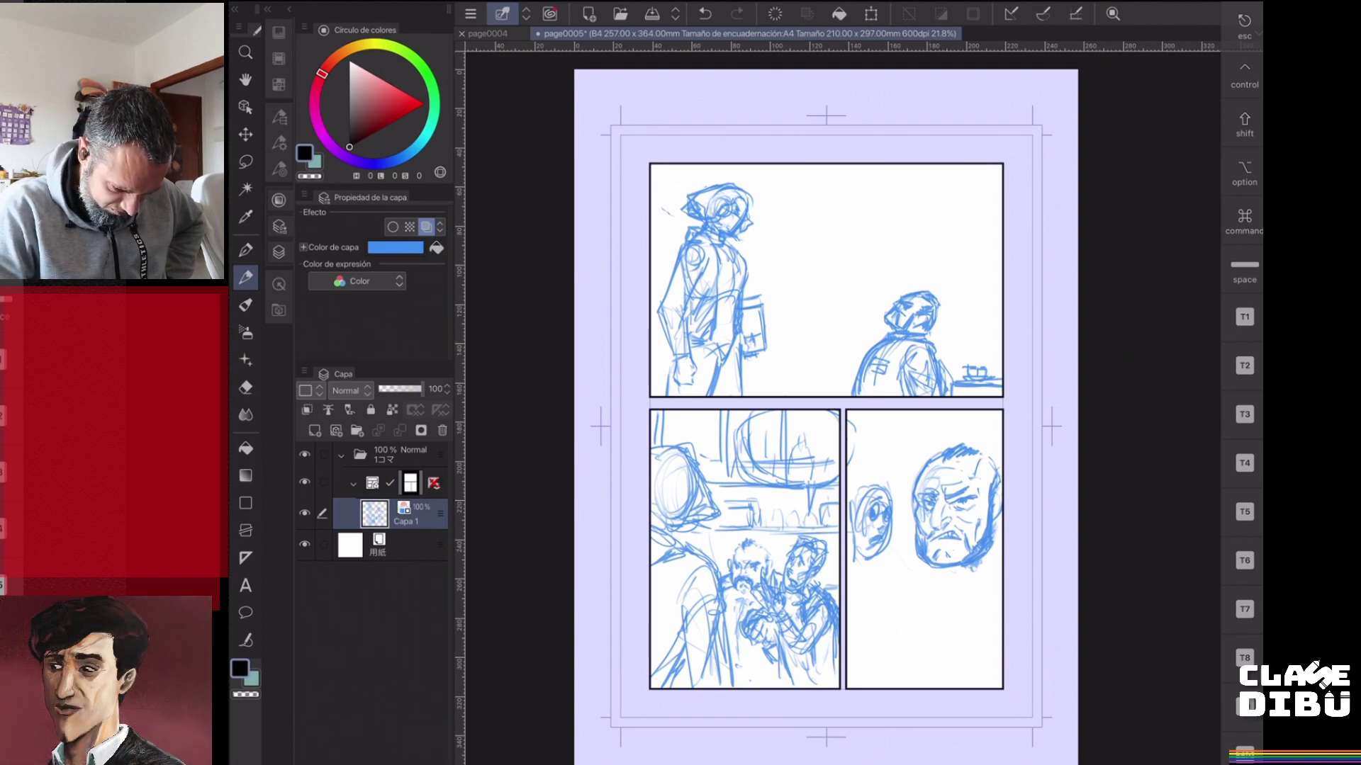
drag(945, 568, 962, 584)
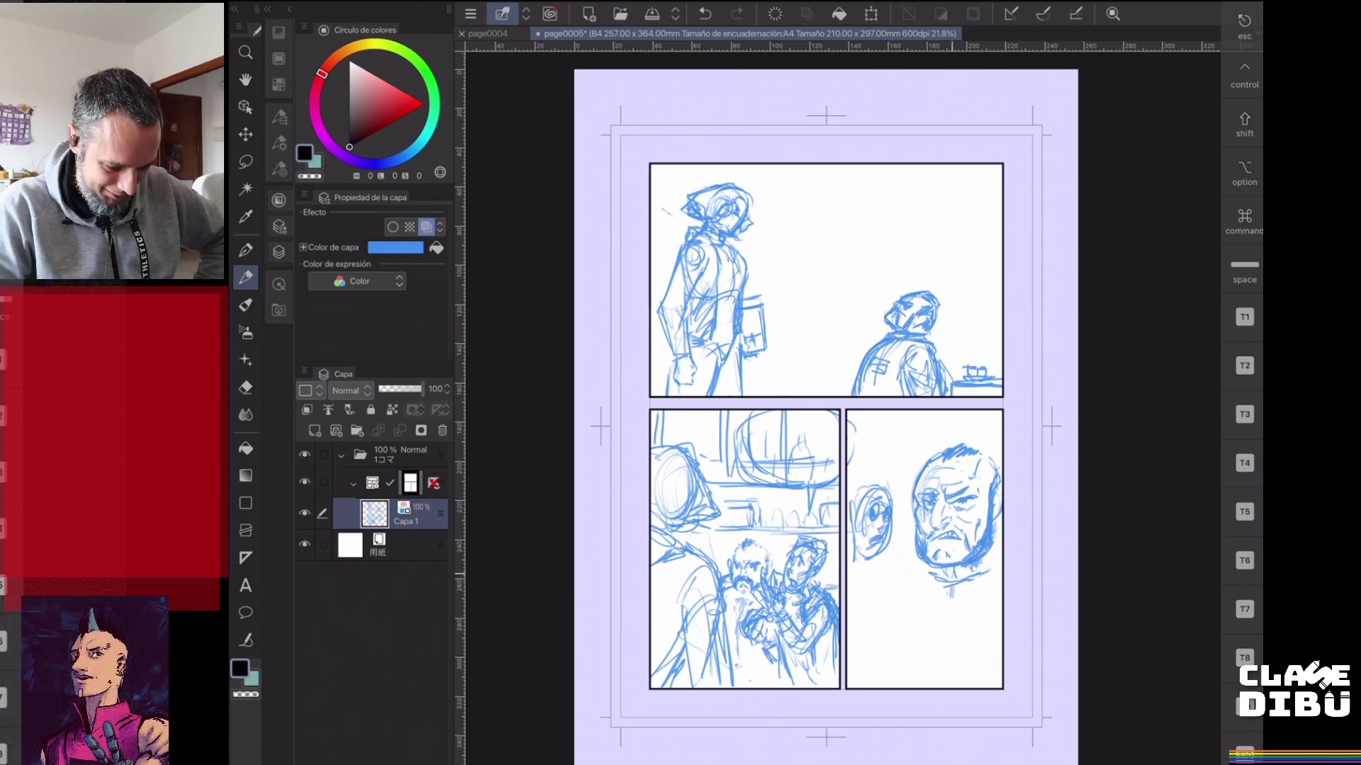
mouse_move(952, 587)
mouse_down()
mouse_move(957, 657)
mouse_move(949, 625)
mouse_move(943, 646)
mouse_up()
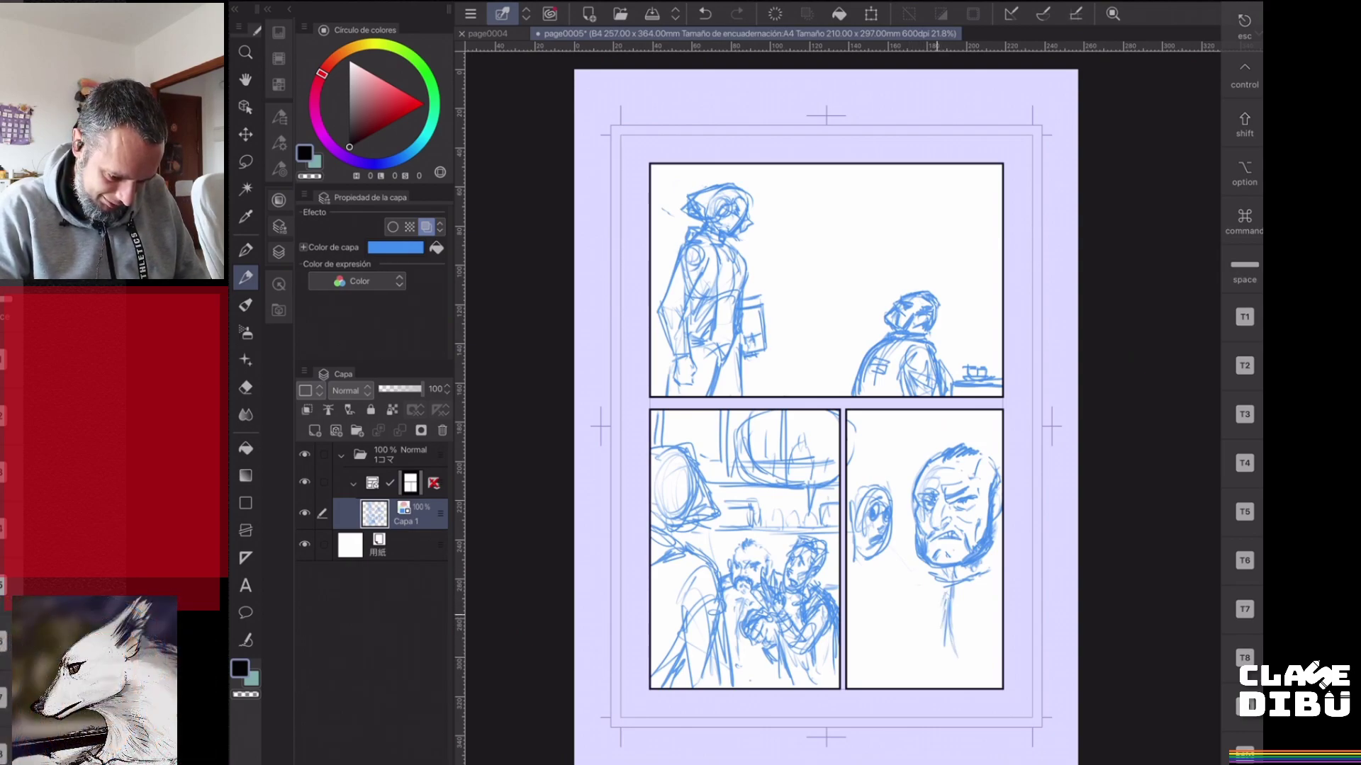
drag(890, 571, 879, 609)
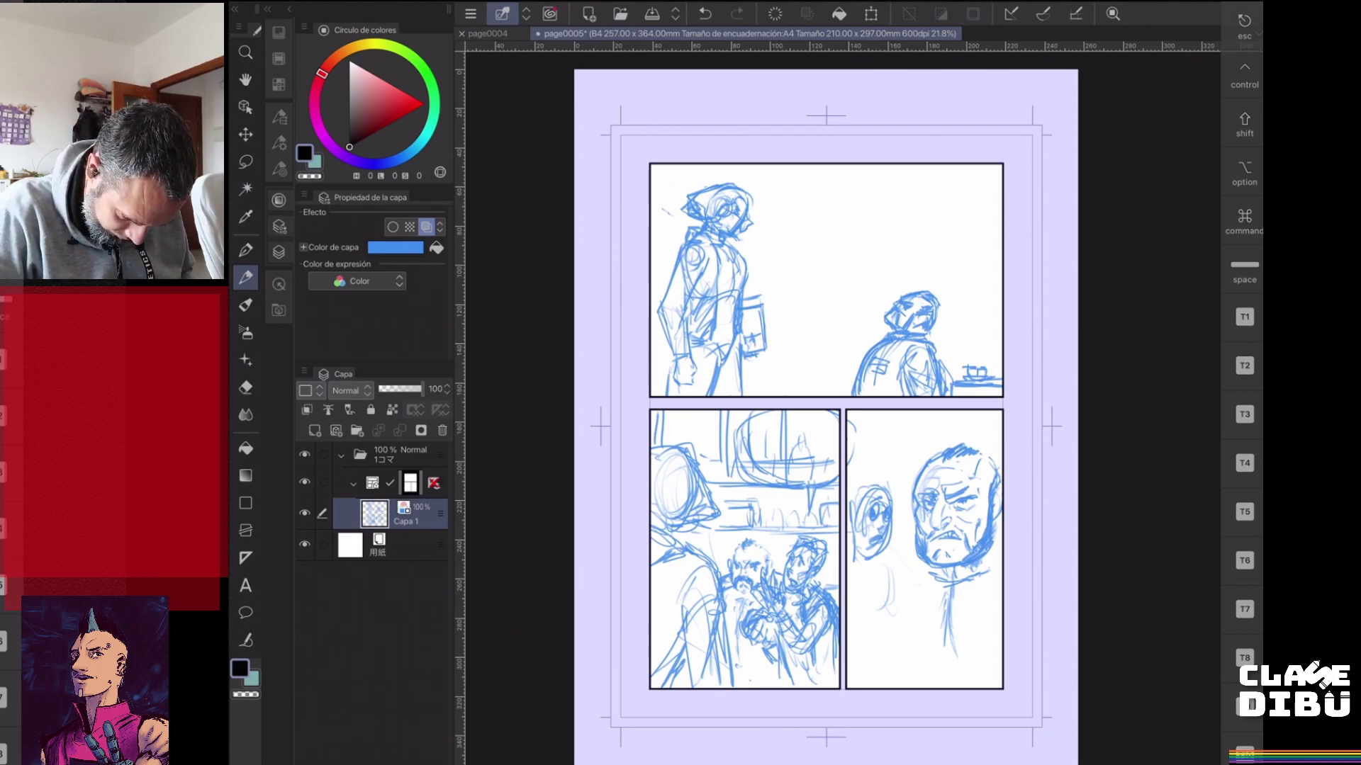
mouse_move(902, 557)
mouse_down()
mouse_move(864, 586)
mouse_move(902, 595)
mouse_move(912, 571)
mouse_move(926, 573)
mouse_up()
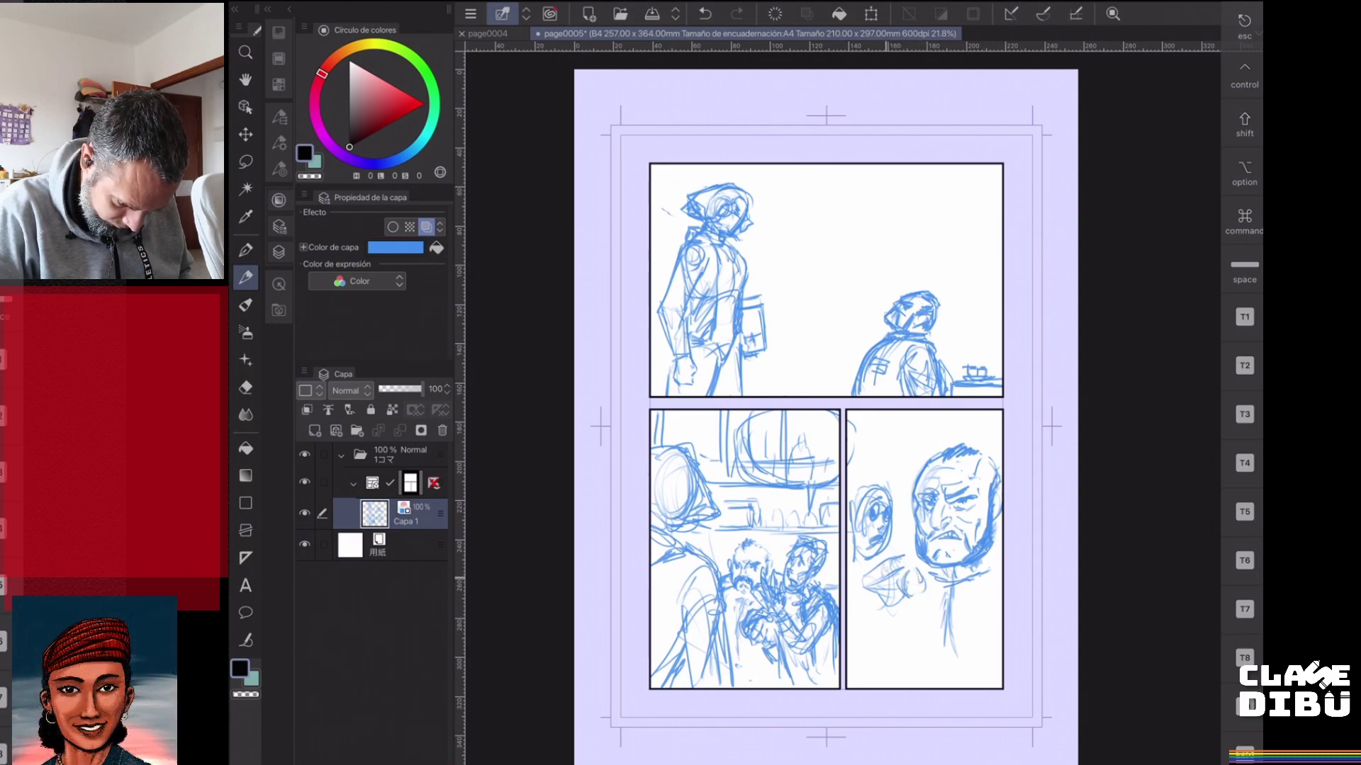
drag(874, 580, 889, 569)
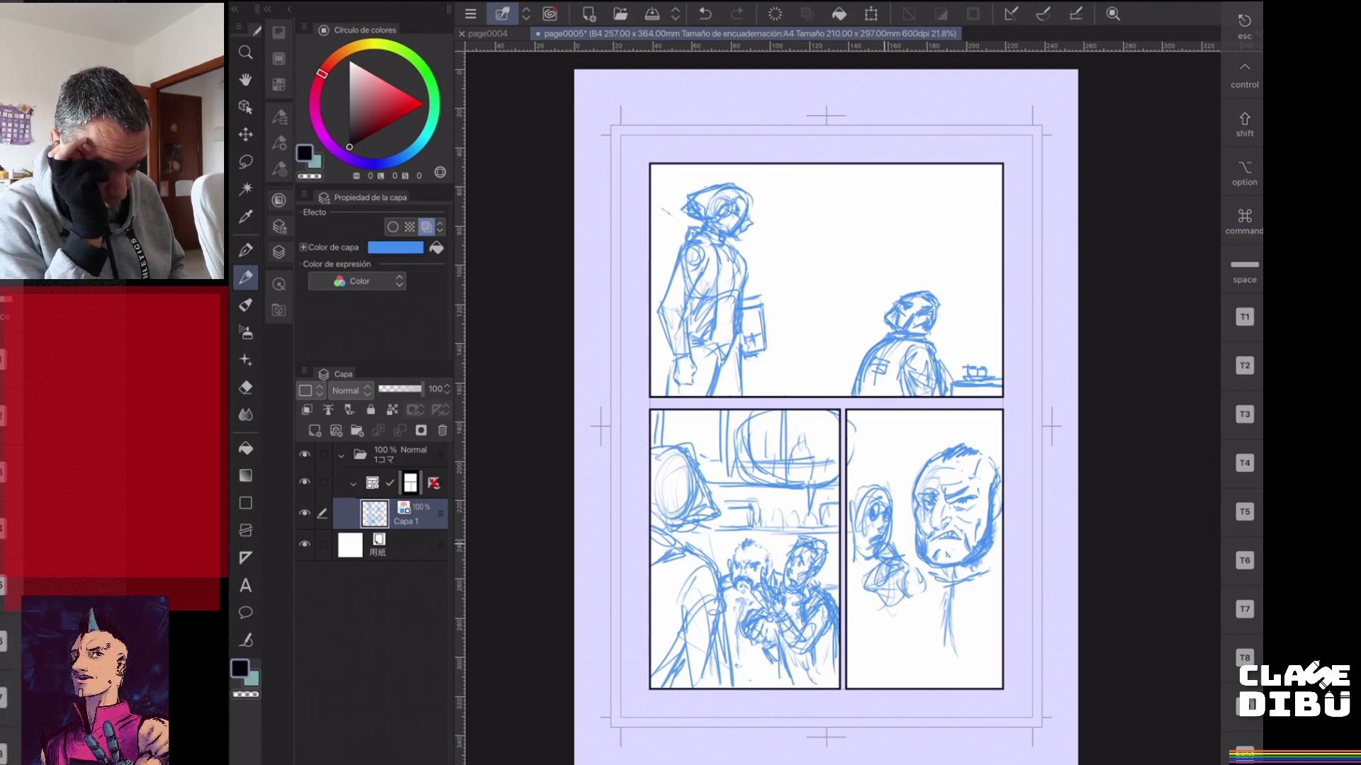
key(ctrl+z)
key(ctrl+z)
key(ctrl+z)
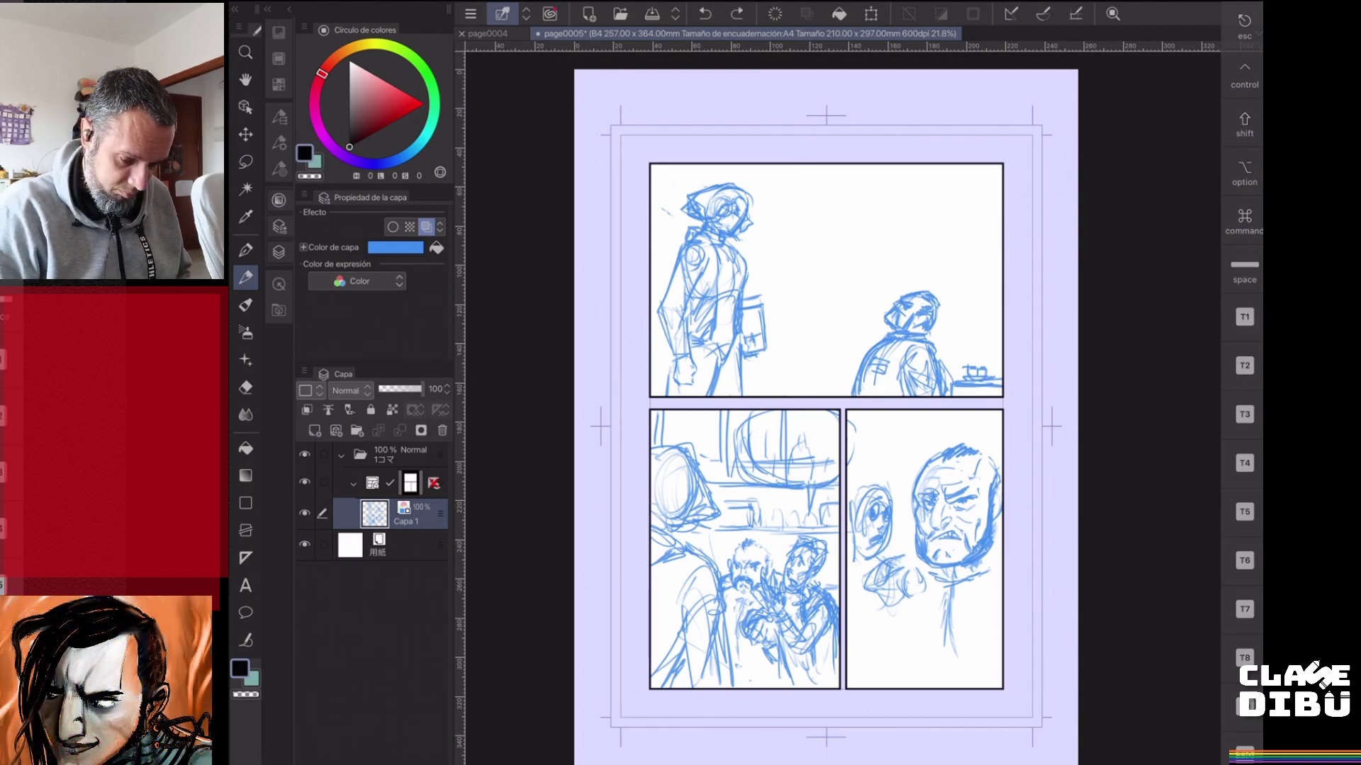
key(ctrl+z)
key(ctrl+z)
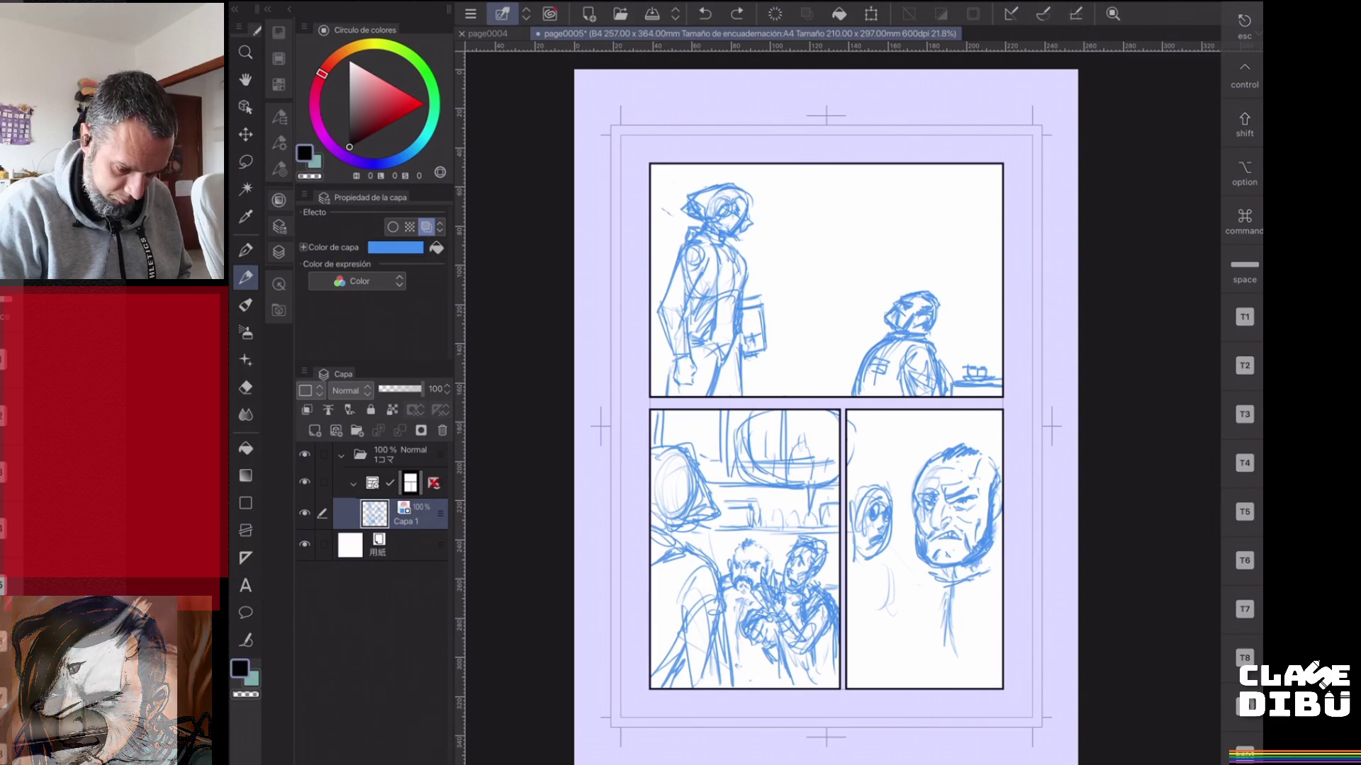
- Sketch a foreground hand with rounded palm and curled fingers below the small oval face in the lower-right panel
mouse_move(871, 589)
mouse_down()
mouse_move(905, 610)
mouse_move(916, 590)
mouse_move(893, 576)
mouse_up()
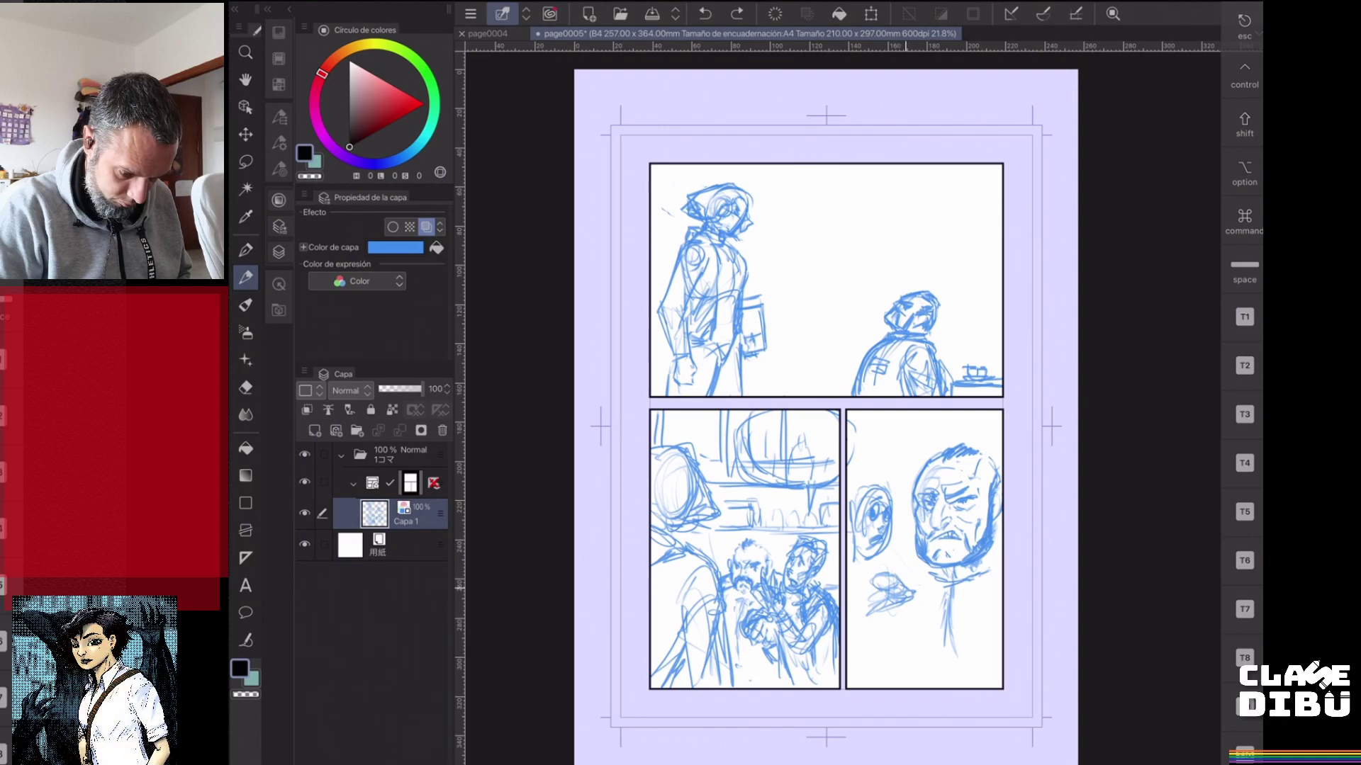
mouse_move(873, 579)
mouse_down()
mouse_move(890, 594)
mouse_move(874, 617)
mouse_move(890, 620)
mouse_up()
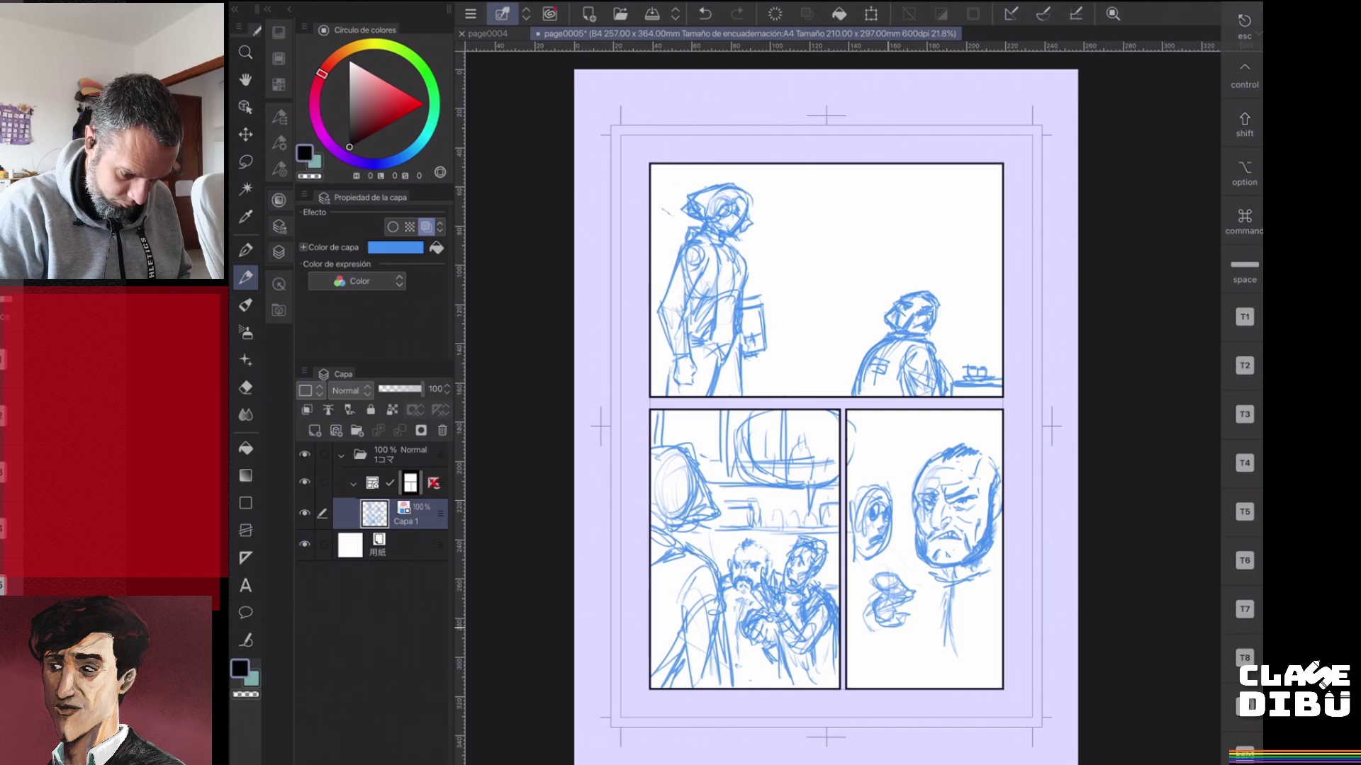
drag(860, 617, 856, 630)
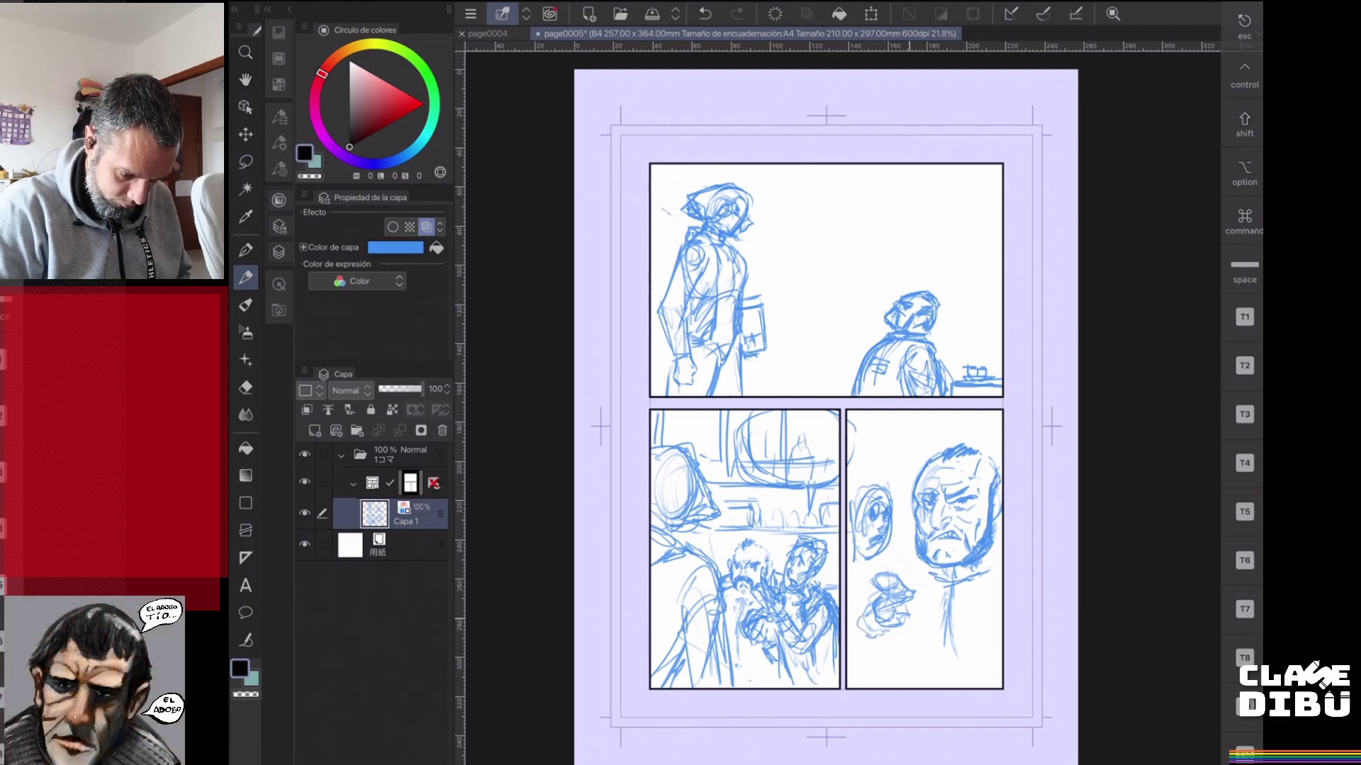
mouse_move(914, 608)
mouse_down()
mouse_move(924, 628)
mouse_move(907, 611)
mouse_up()
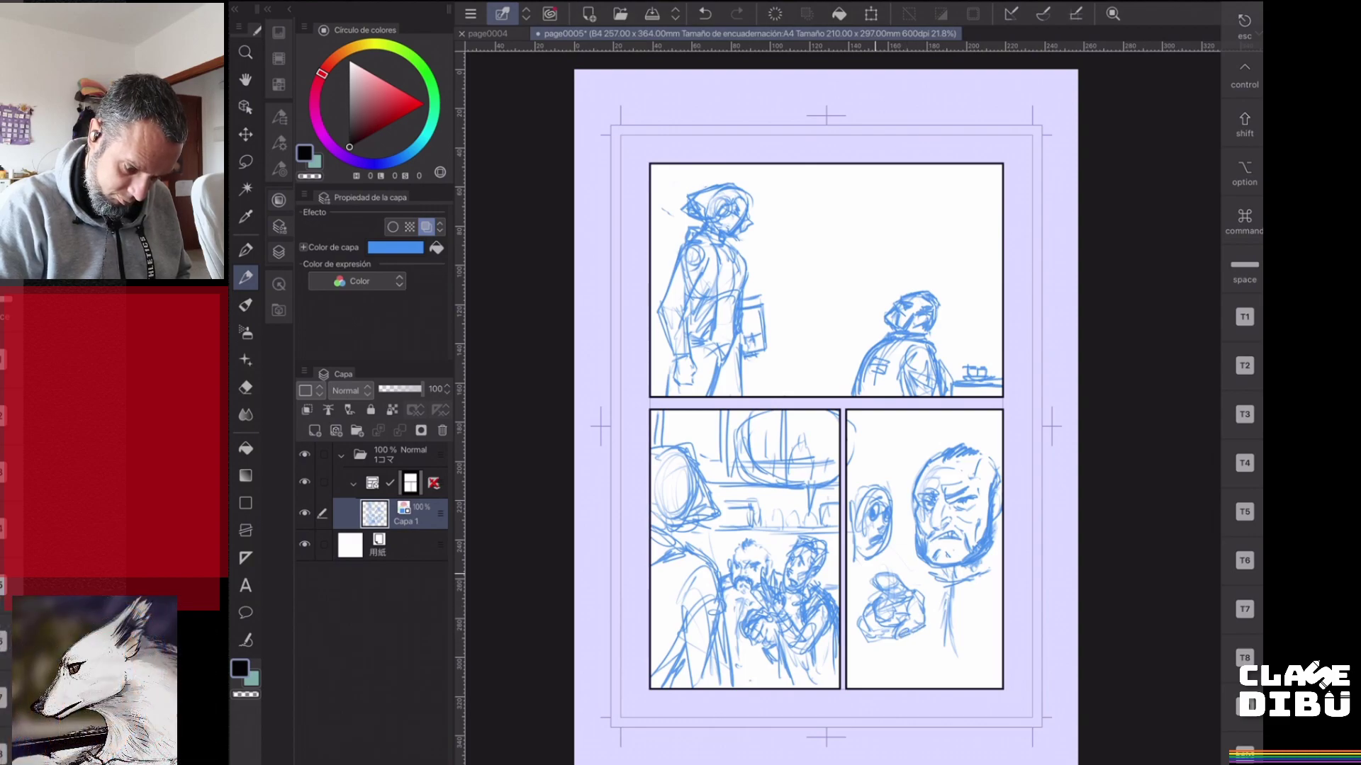
mouse_move(877, 571)
mouse_down()
mouse_move(895, 570)
mouse_move(897, 591)
mouse_up()
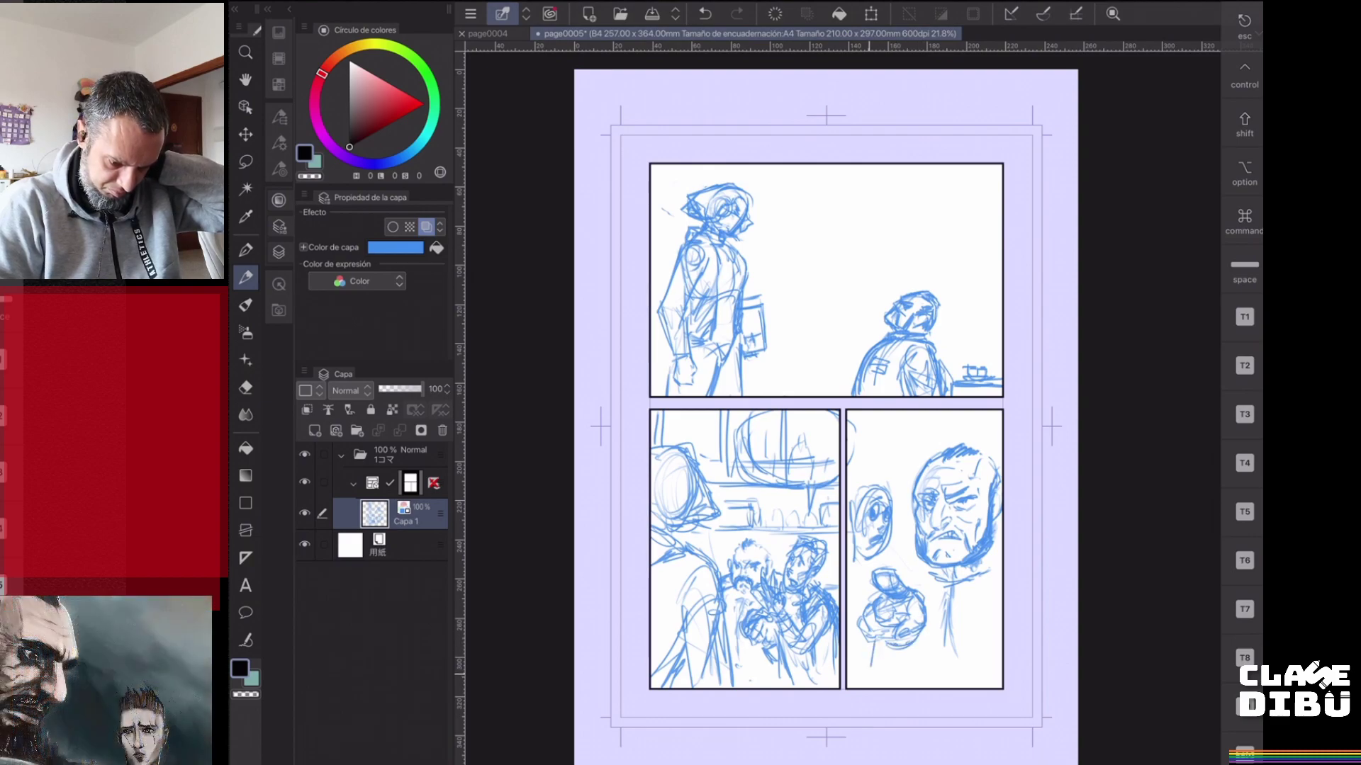
- Add the sleeve below the foreground hand, a finger reaching towards the bearded chin, and contour lines along the panel's left edge
drag(871, 651, 888, 684)
drag(921, 641, 908, 683)
mouse_move(919, 572)
mouse_down()
mouse_move(905, 586)
mouse_move(919, 599)
mouse_move(898, 580)
mouse_move(920, 558)
mouse_move(858, 607)
mouse_move(892, 562)
mouse_up()
drag(853, 636, 860, 680)
drag(850, 628, 861, 684)
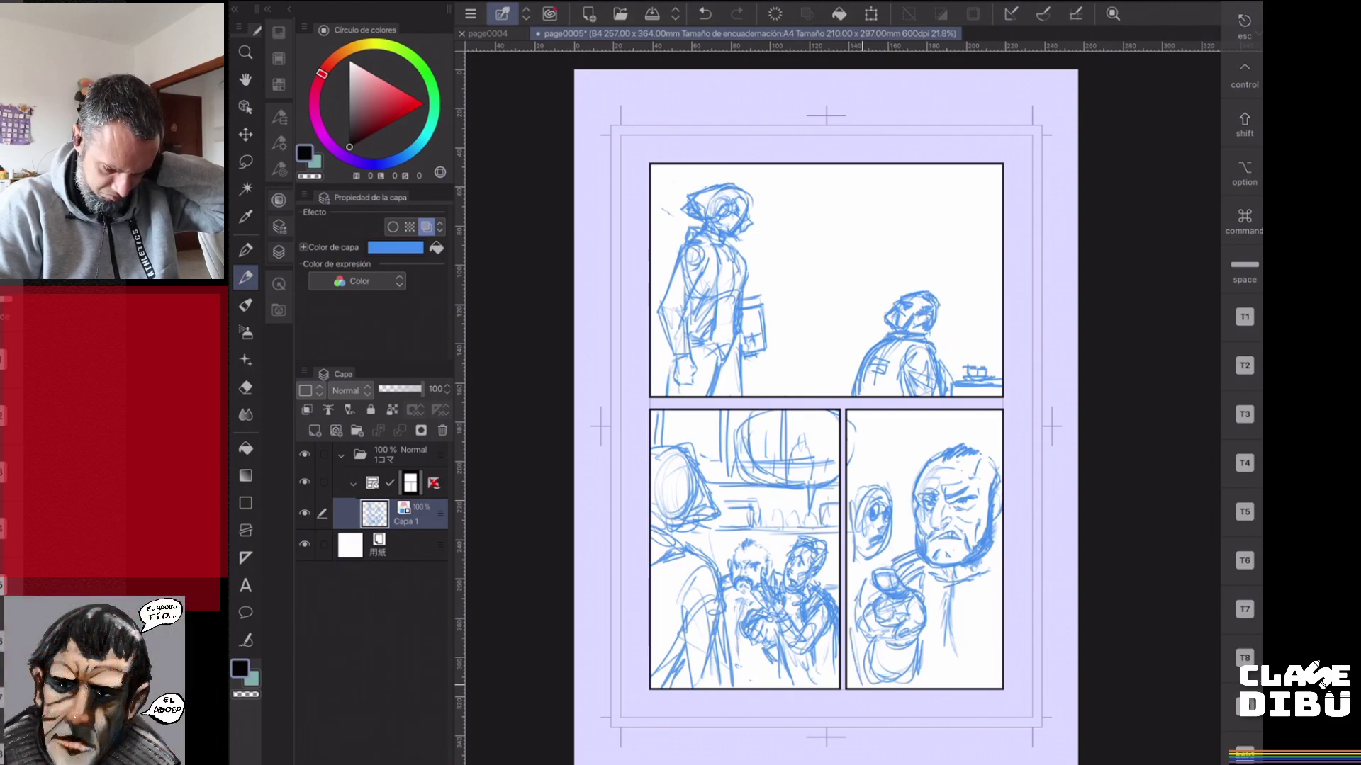
- Sketch the bearded man's torso side, collar and shoulder lines, with a hatched shape in the panel's lower-right corner
drag(991, 603, 975, 679)
drag(981, 625, 975, 672)
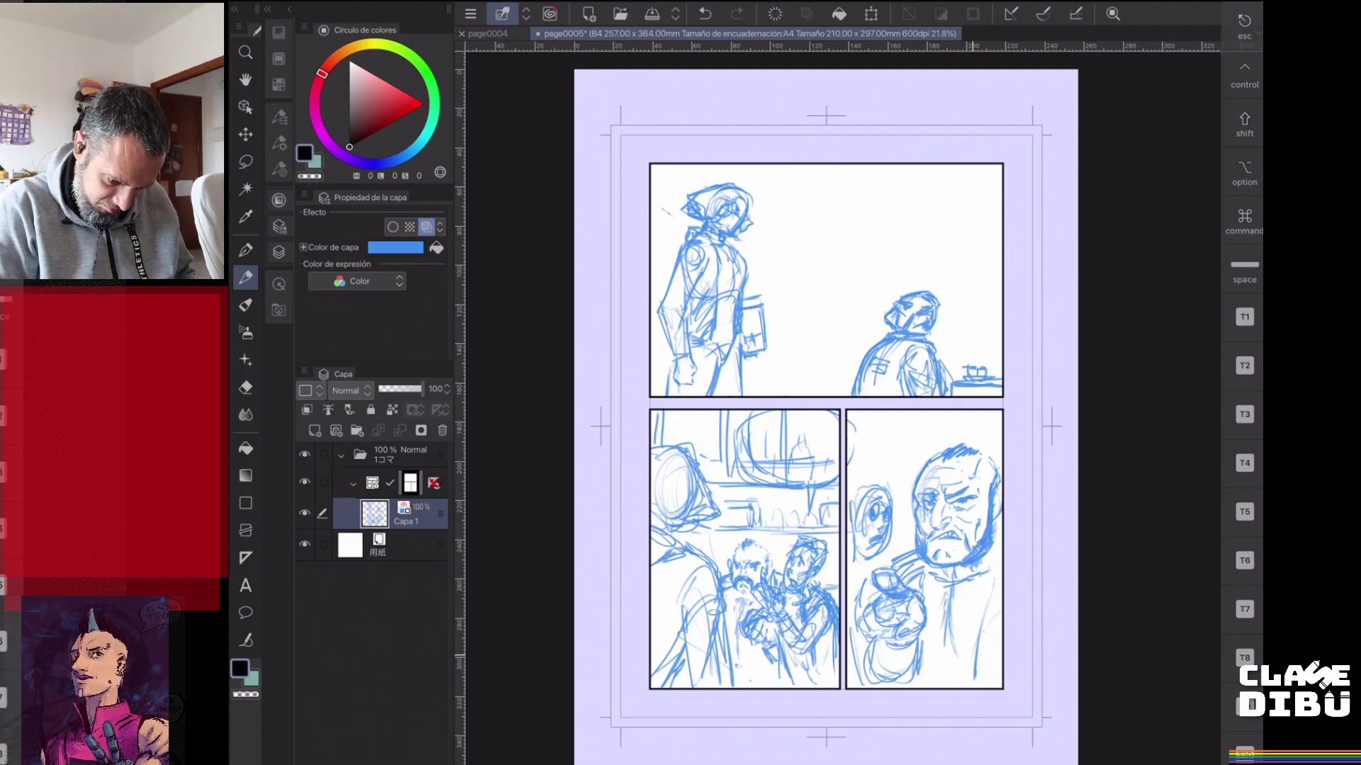
mouse_move(977, 612)
mouse_down()
mouse_move(968, 654)
mouse_move(975, 624)
mouse_up()
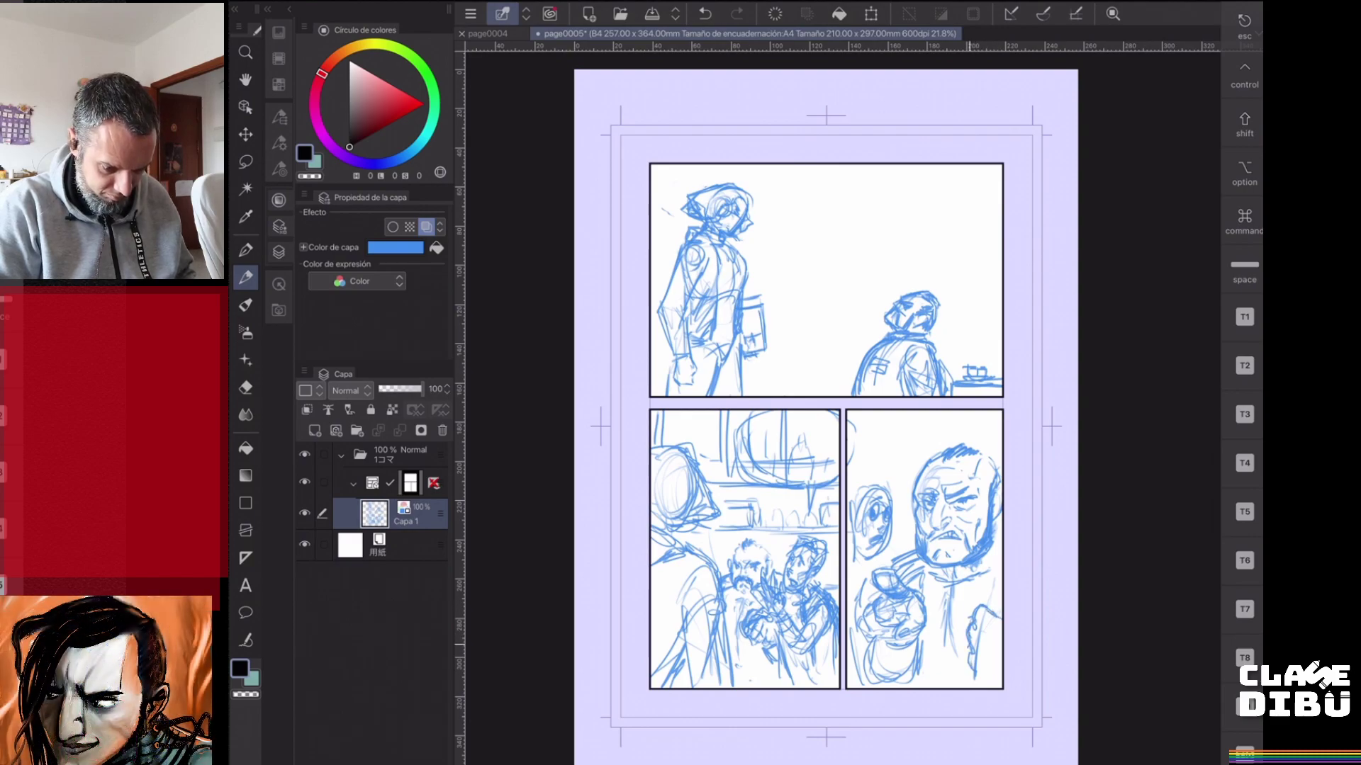
mouse_move(982, 622)
mouse_down()
mouse_move(1000, 669)
mouse_move(994, 642)
mouse_up()
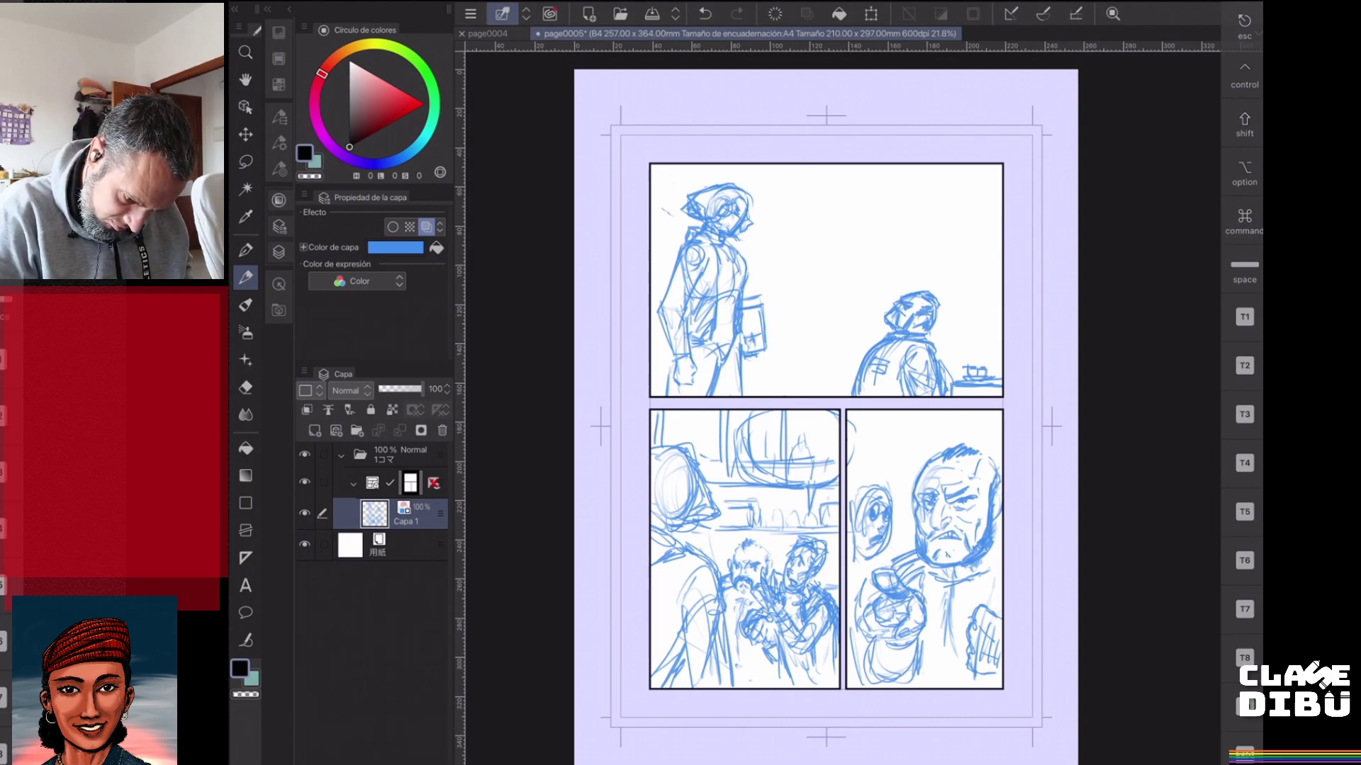
mouse_move(957, 573)
mouse_down()
mouse_move(1004, 550)
mouse_move(947, 572)
mouse_up()
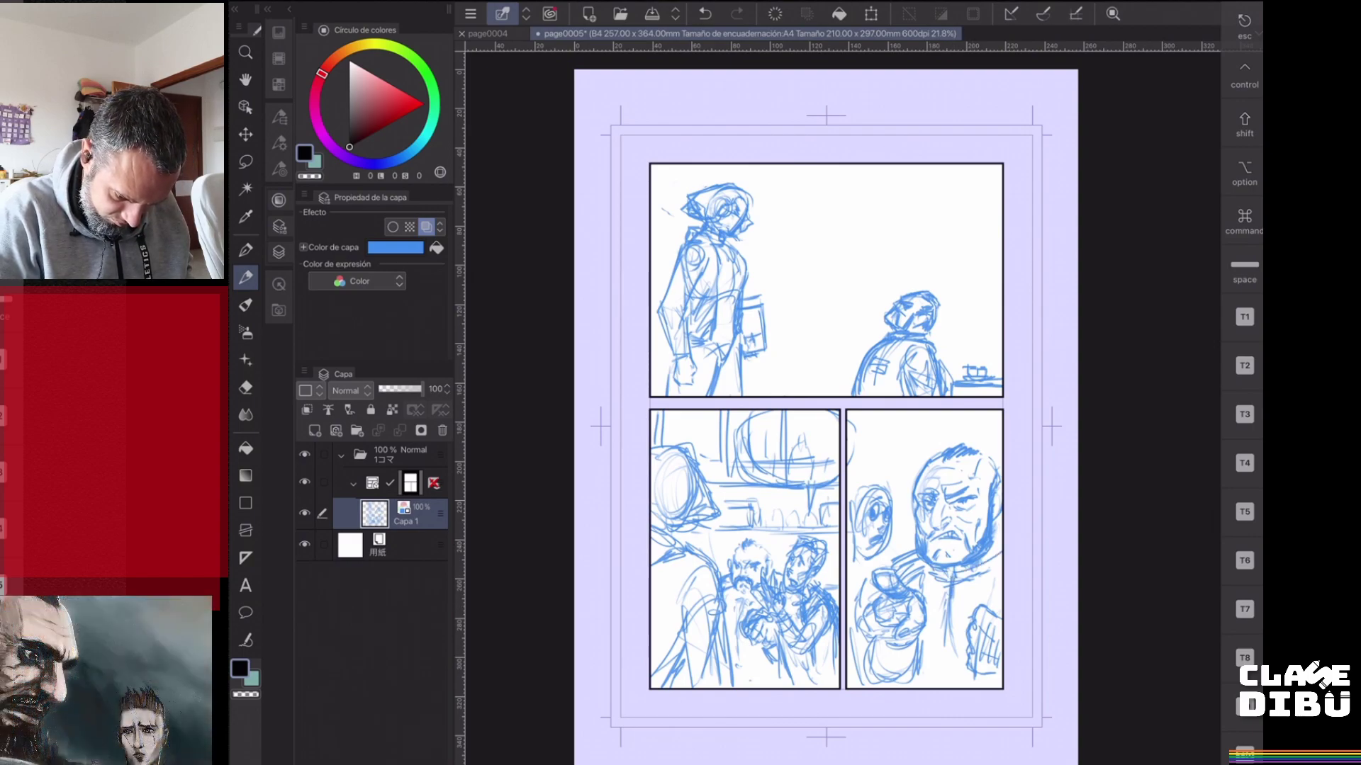
drag(976, 600, 998, 602)
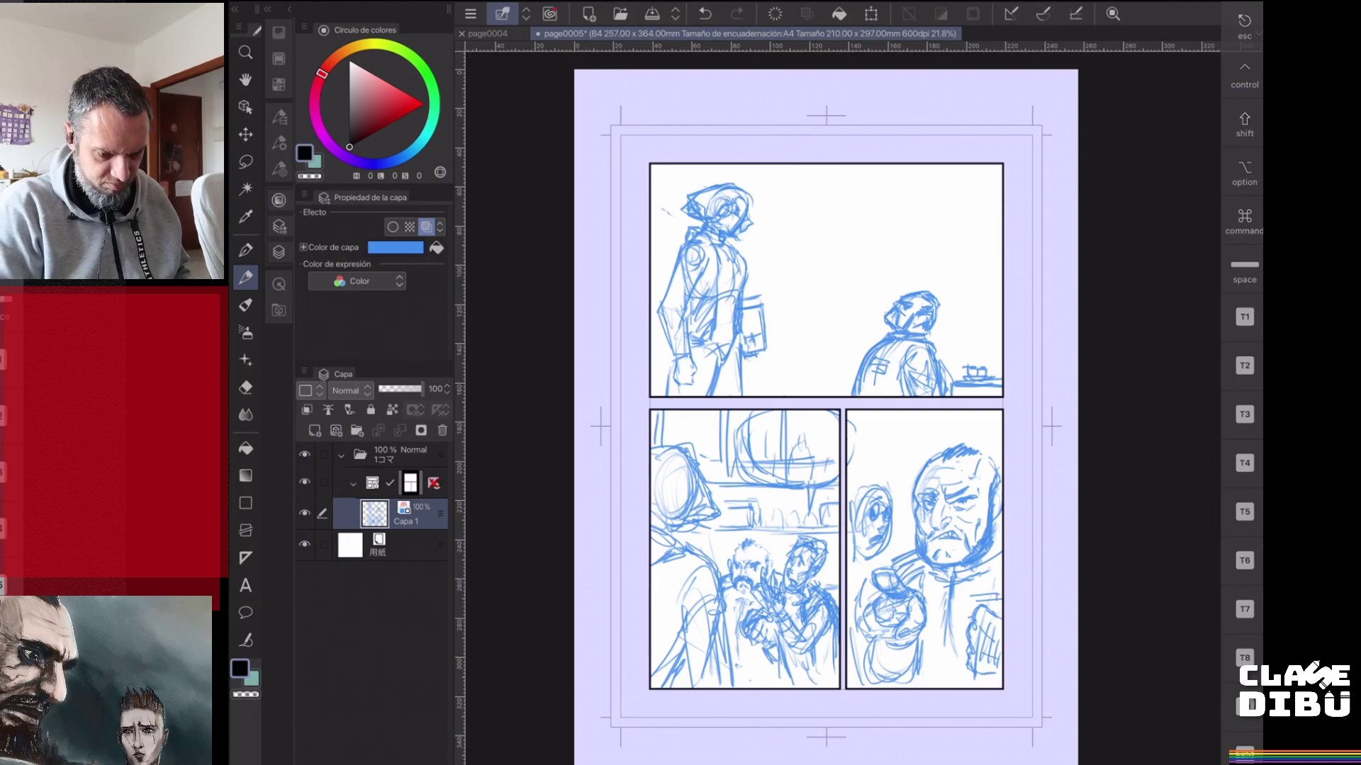
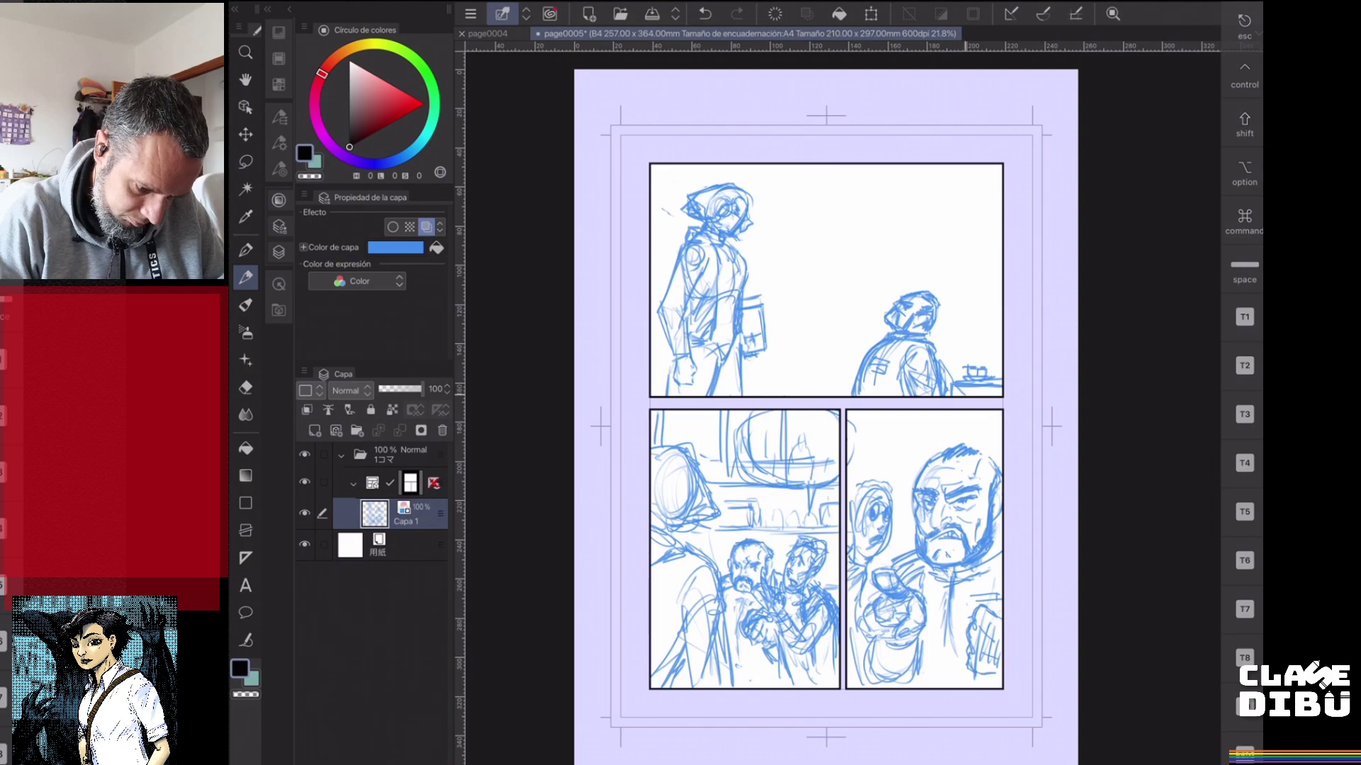
- Sketch a slanted, window-like frame in the top panel's upper-right corner and a horizontal background line behind the standing figure
drag(989, 174, 952, 232)
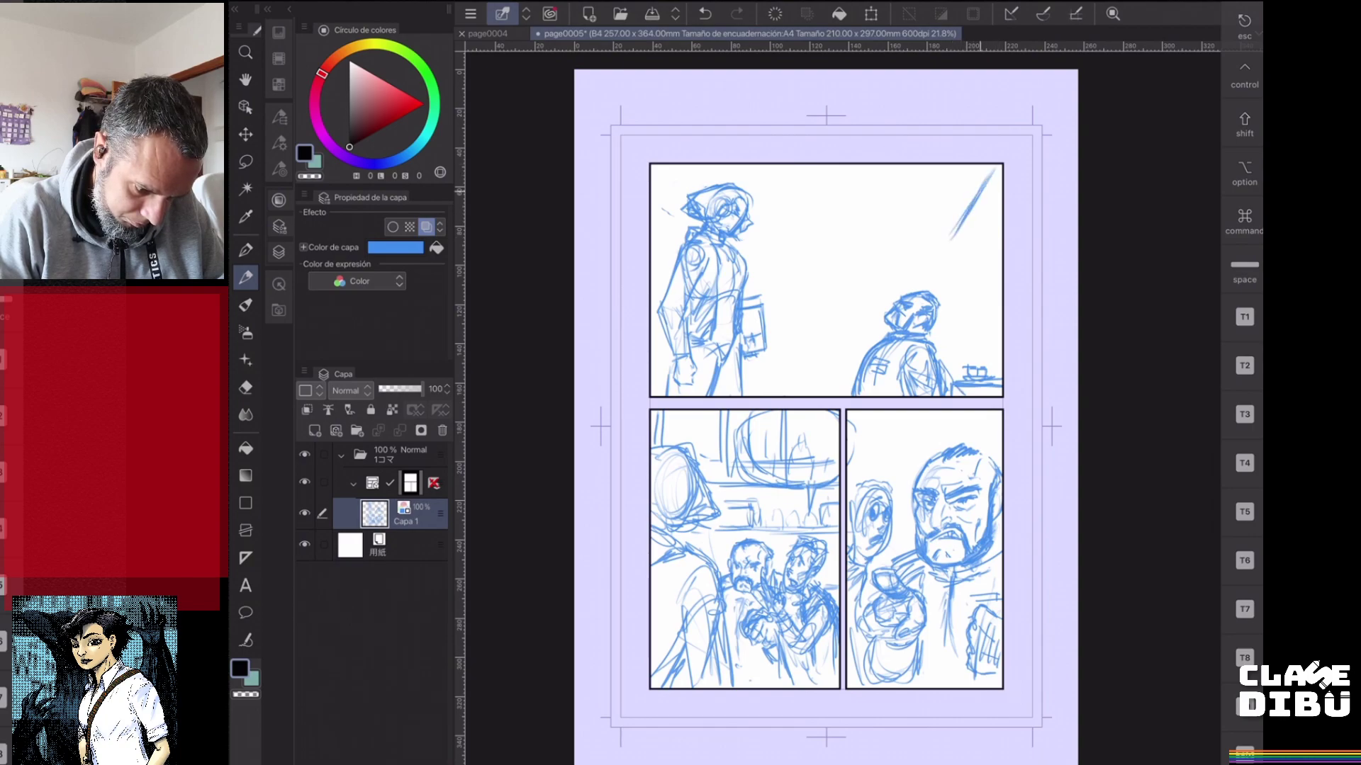
drag(983, 182, 944, 253)
drag(940, 201, 936, 248)
drag(960, 164, 934, 214)
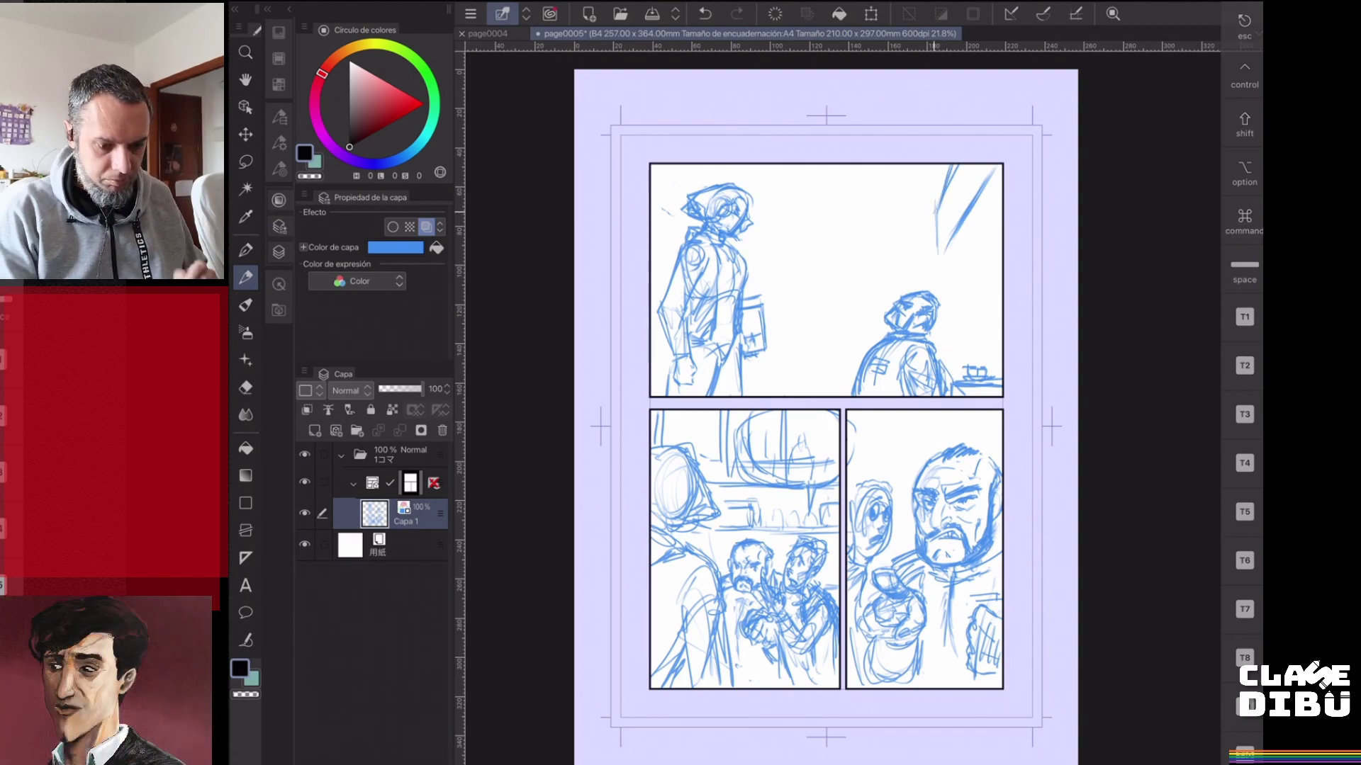
mouse_move(944, 183)
mouse_down()
mouse_move(933, 213)
mouse_move(980, 258)
mouse_move(987, 236)
mouse_move(1002, 255)
mouse_up()
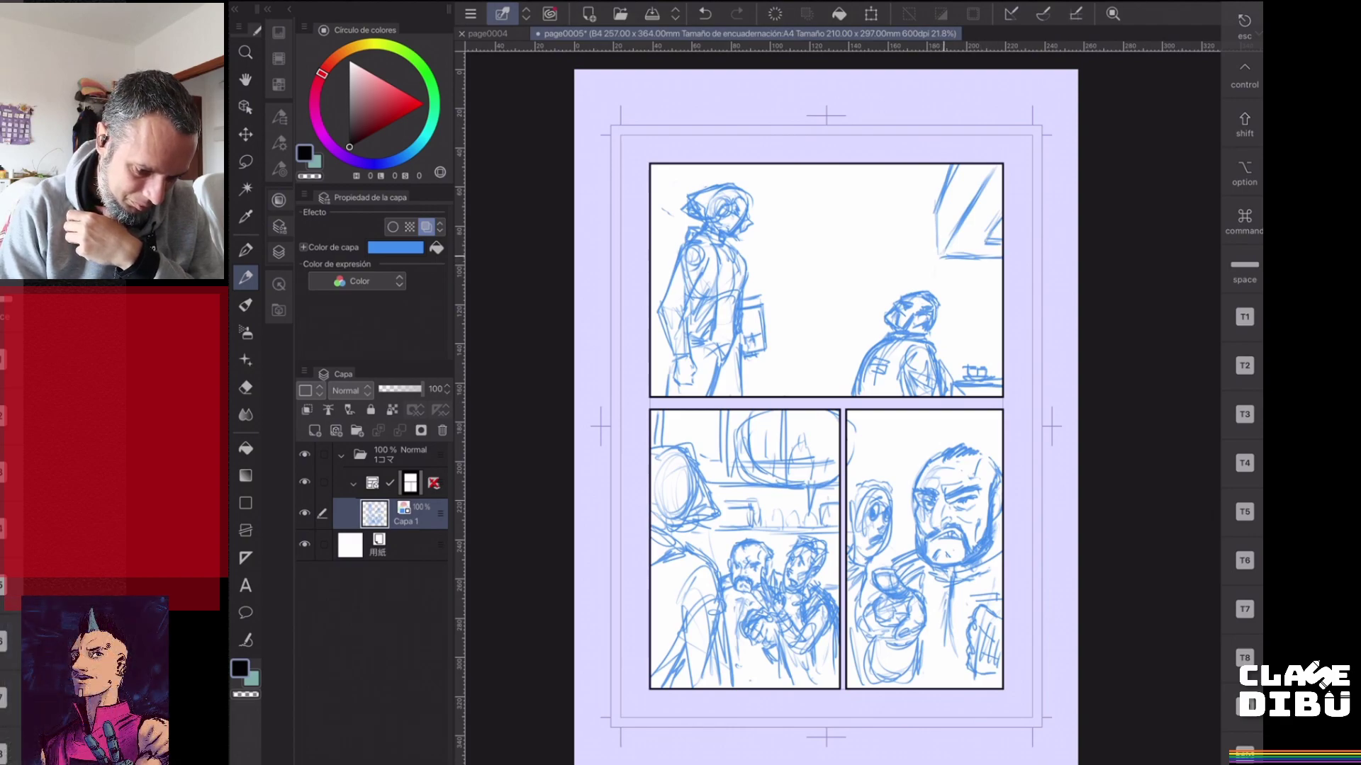
drag(941, 254, 937, 212)
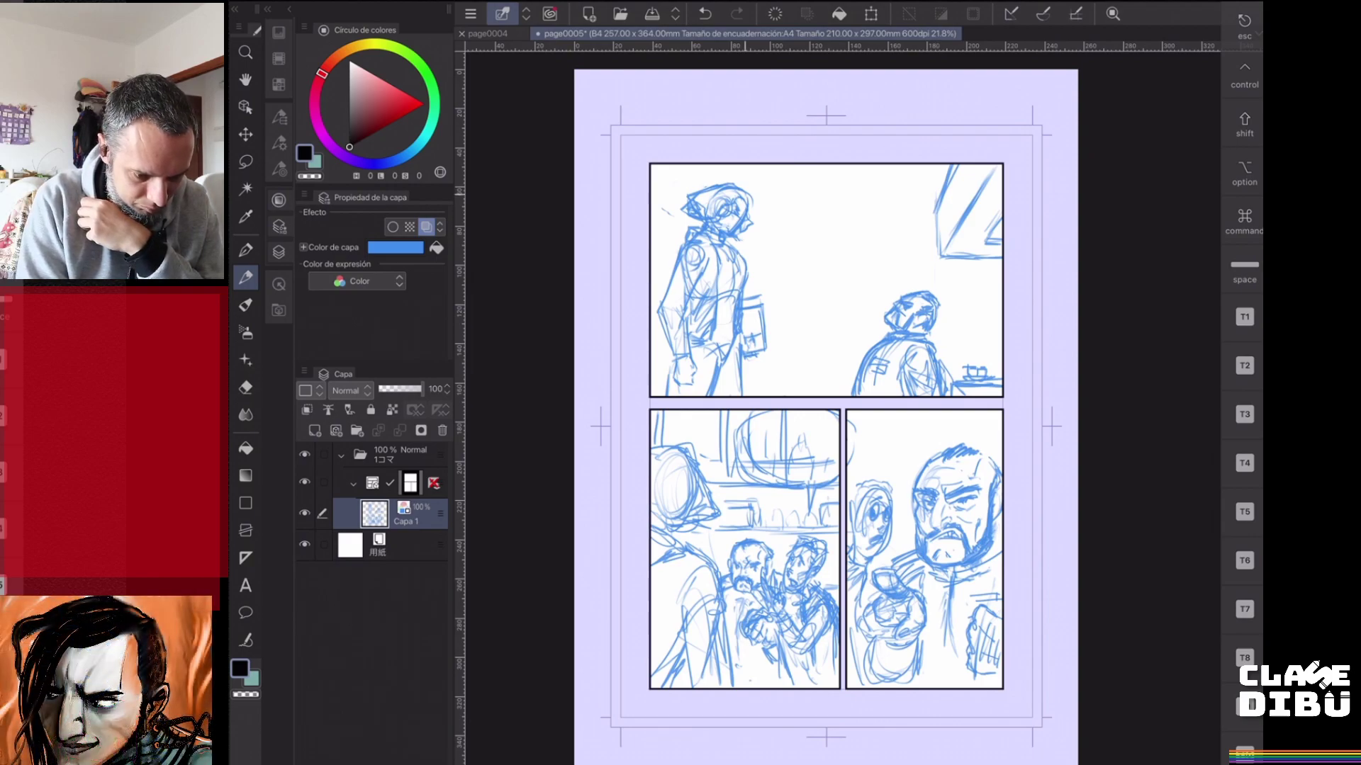
drag(748, 192, 931, 191)
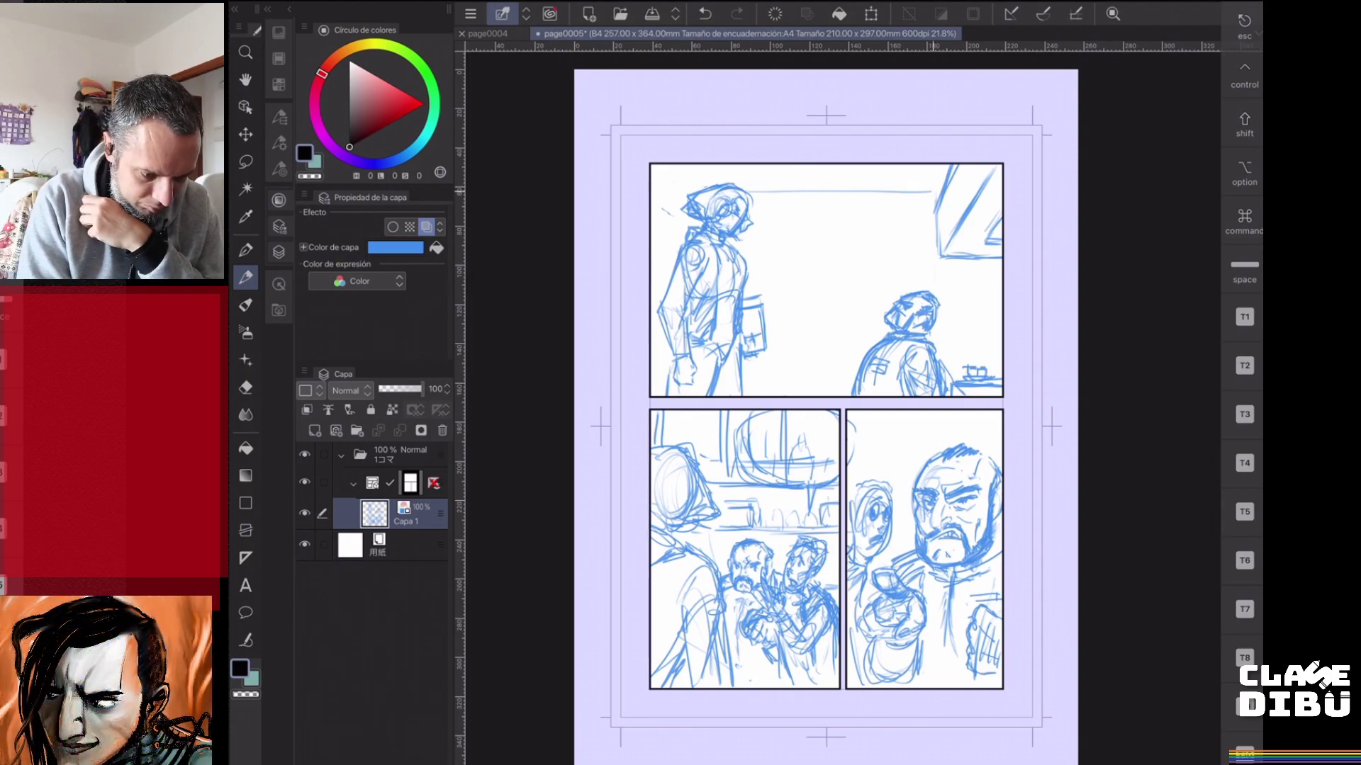
drag(651, 192, 752, 183)
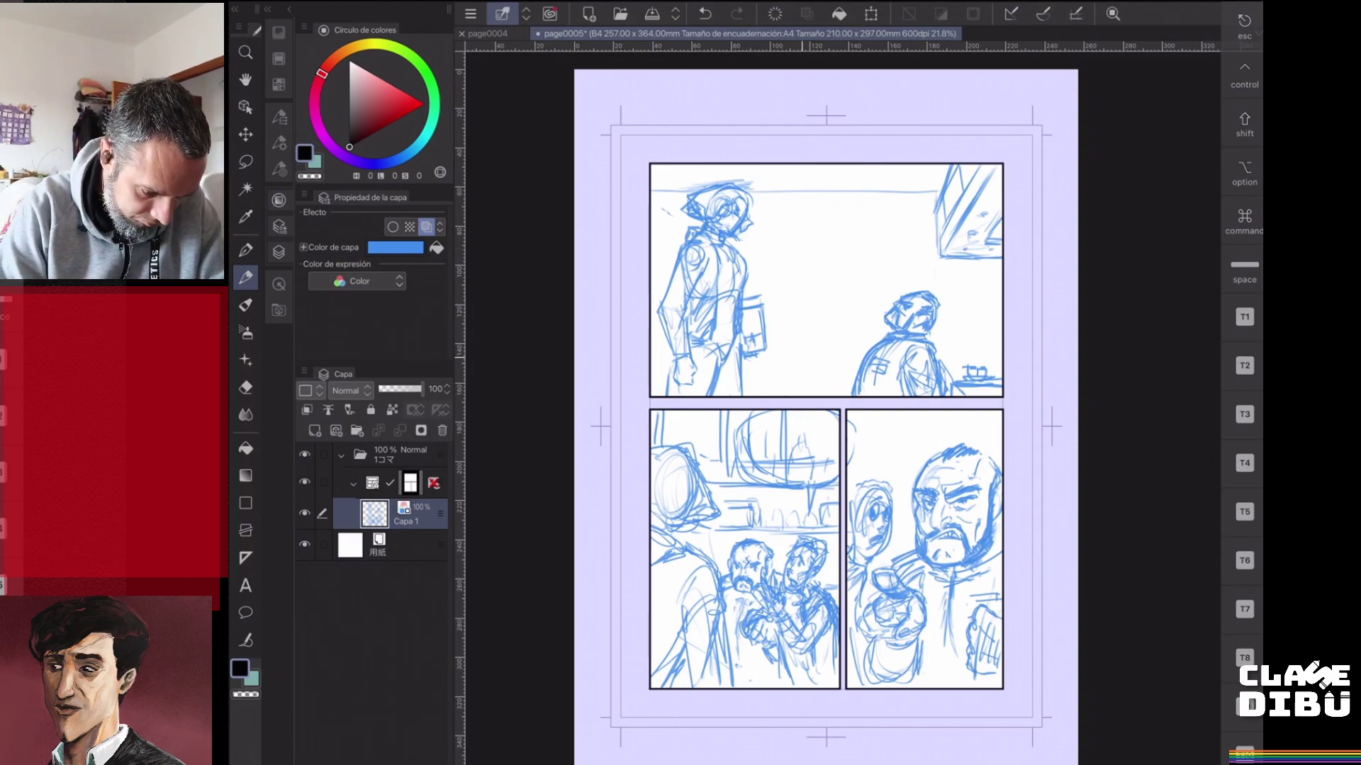
- Sketch small background figures between the standing and seated characters and behind the table in the top panel
mouse_move(819, 348)
mouse_down()
mouse_move(825, 377)
mouse_move(796, 375)
mouse_move(837, 389)
mouse_move(800, 384)
mouse_move(814, 395)
mouse_move(828, 387)
mouse_move(764, 372)
mouse_move(779, 381)
mouse_up()
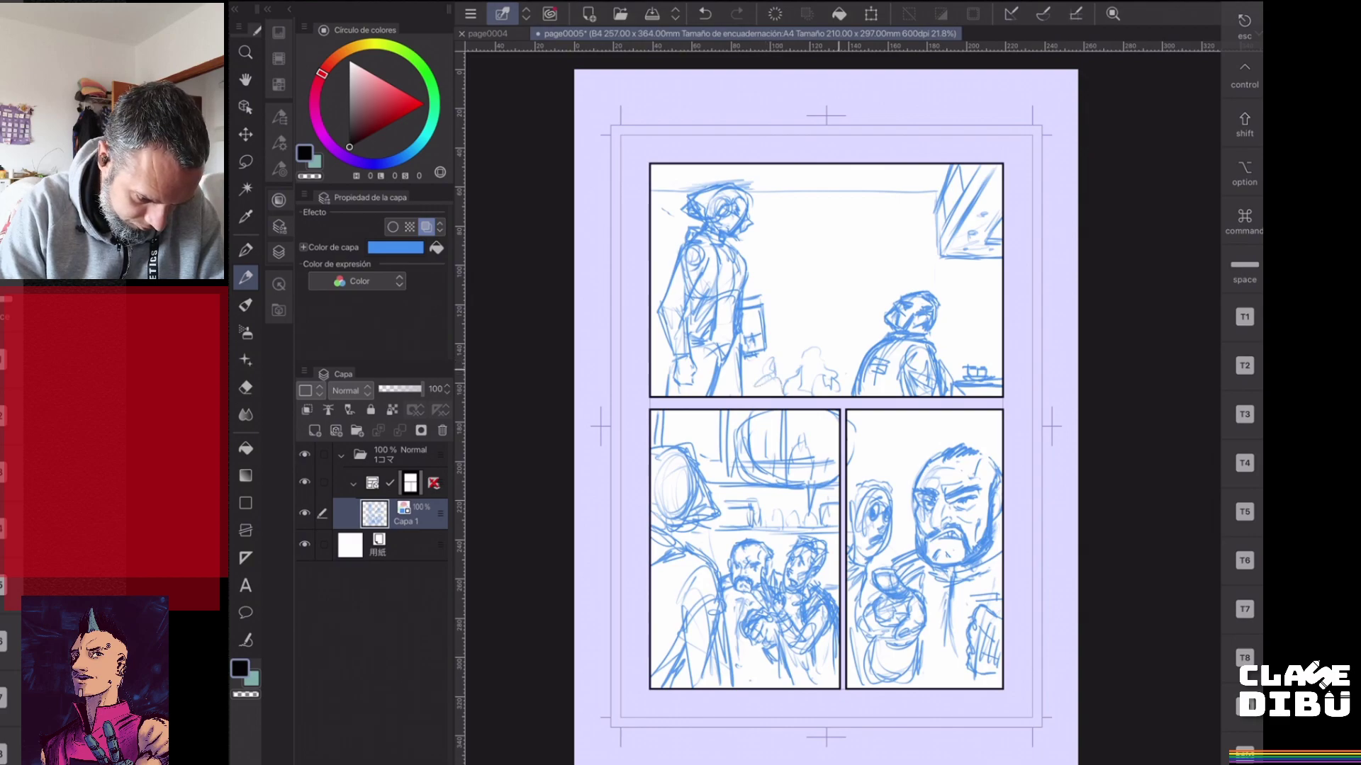
mouse_move(972, 318)
mouse_down()
mouse_move(965, 331)
mouse_move(981, 341)
mouse_up()
mouse_move(983, 343)
mouse_down()
mouse_move(992, 357)
mouse_move(948, 362)
mouse_up()
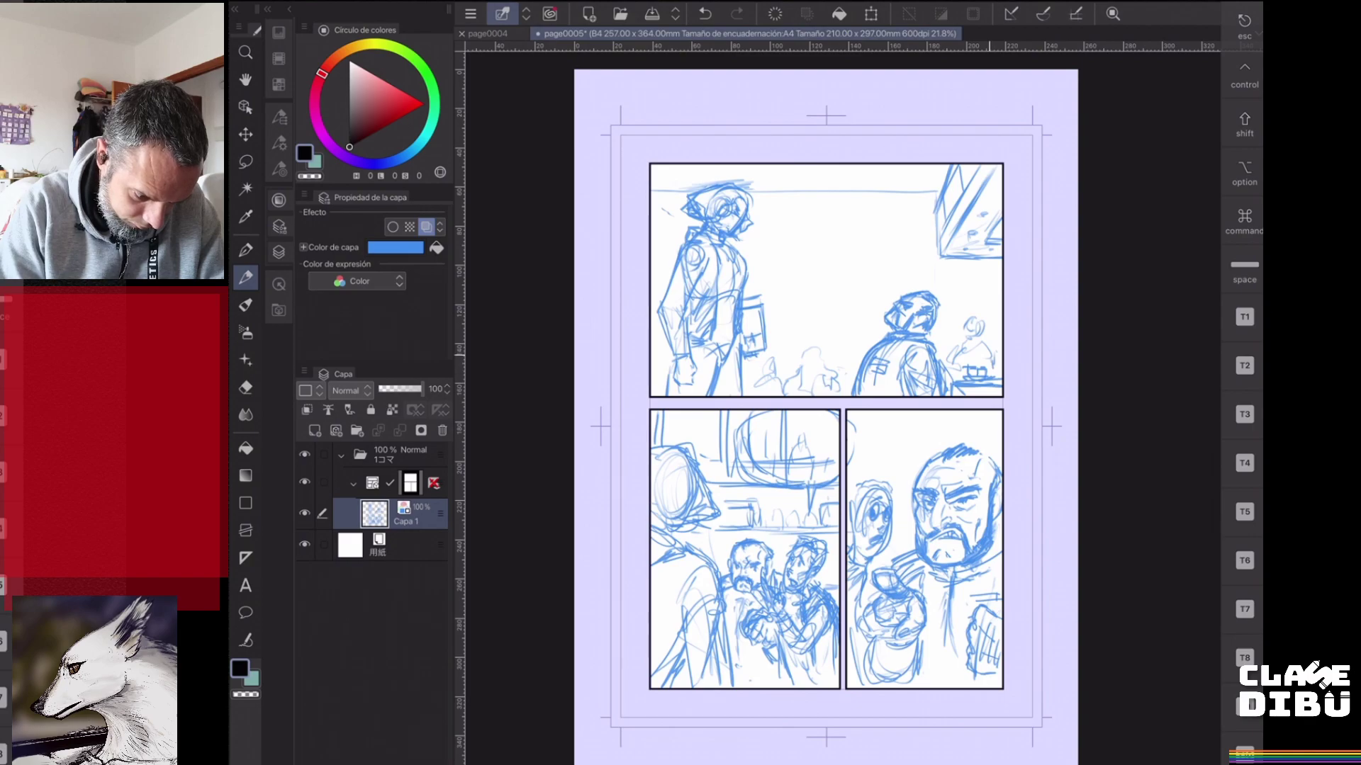
drag(813, 343, 805, 360)
mouse_move(813, 343)
mouse_down()
mouse_move(807, 369)
mouse_move(832, 378)
mouse_up()
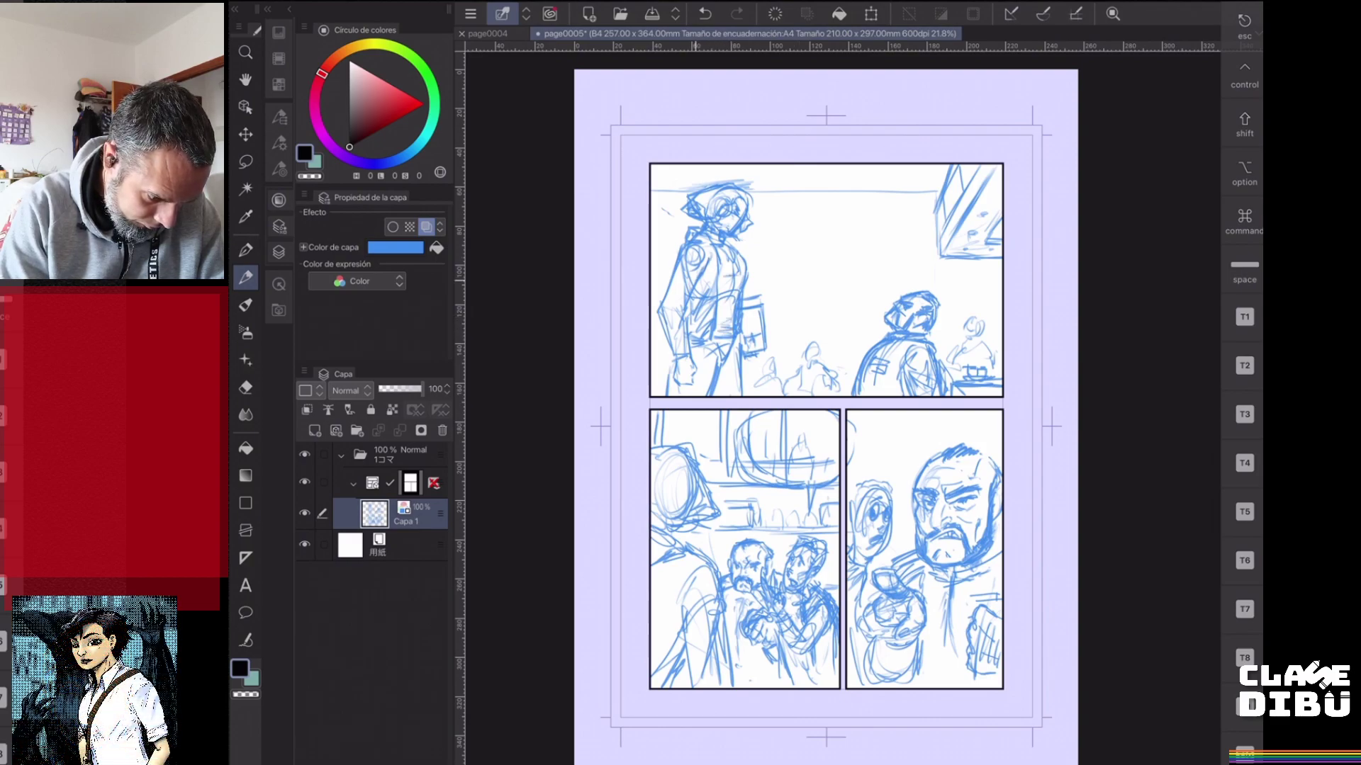
- Add contour strokes to the standing figure's sleeve and shade the trousers and the vest in the top panel
drag(678, 275, 667, 305)
mouse_move(697, 269)
mouse_down()
mouse_move(672, 305)
mouse_move(705, 244)
mouse_move(709, 256)
mouse_up()
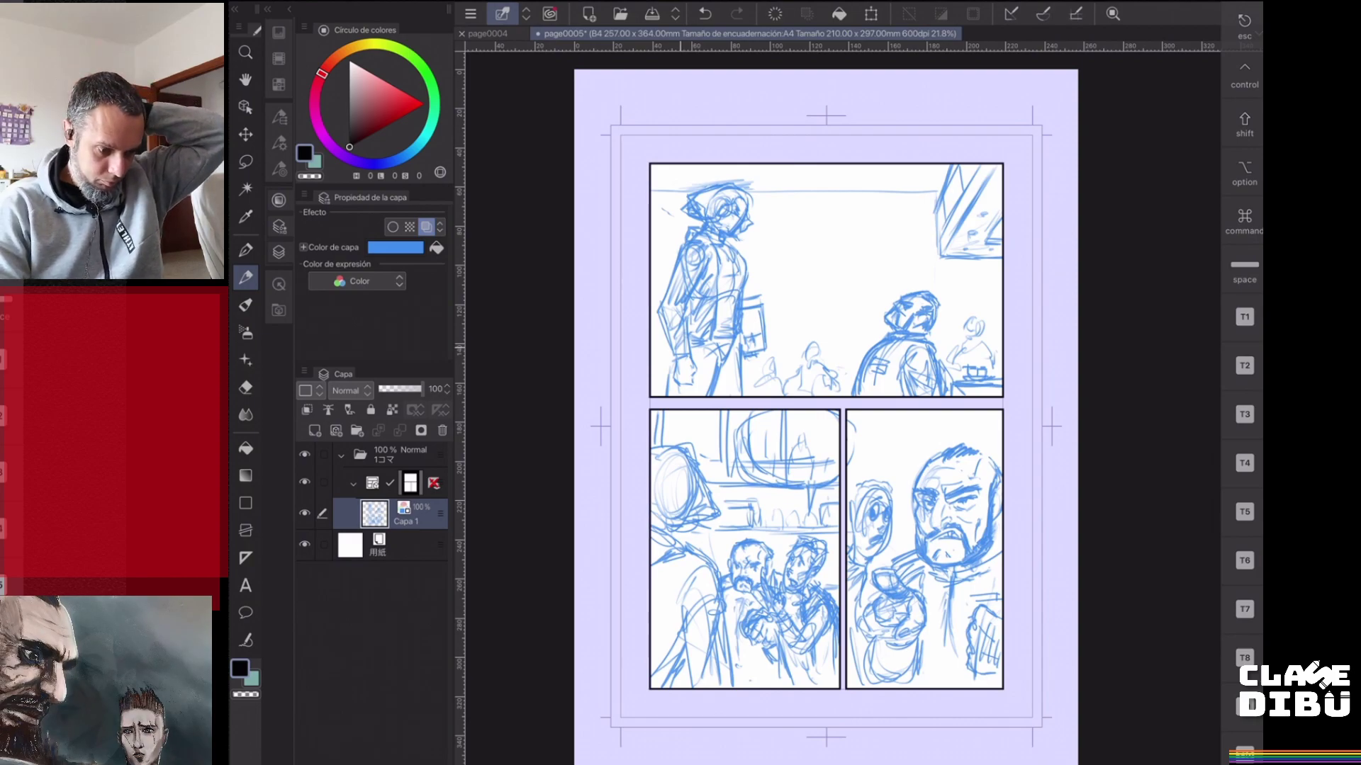
mouse_move(672, 385)
mouse_down()
mouse_move(698, 391)
mouse_move(702, 366)
mouse_move(719, 367)
mouse_move(737, 395)
mouse_move(730, 336)
mouse_move(741, 397)
mouse_up()
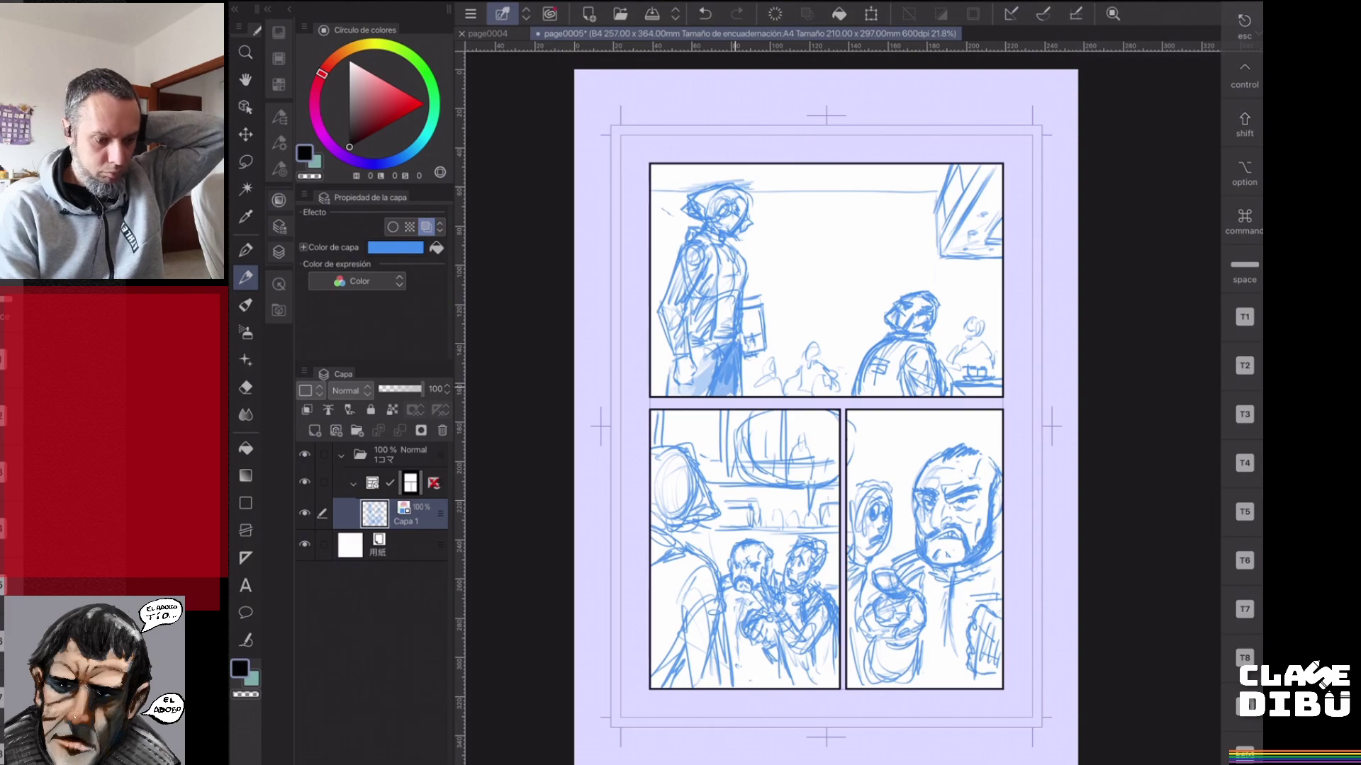
drag(729, 277, 721, 331)
drag(738, 269, 729, 331)
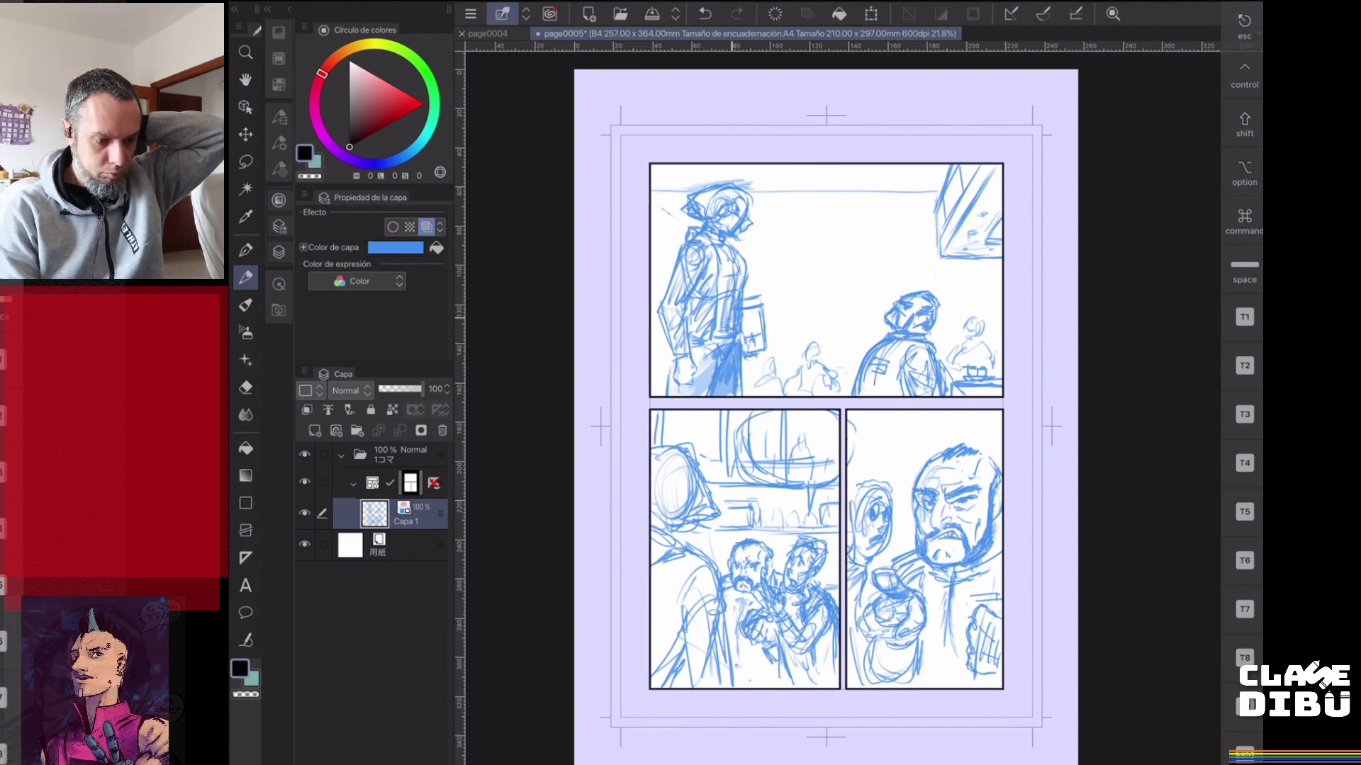
drag(715, 256, 699, 341)
drag(699, 292, 695, 327)
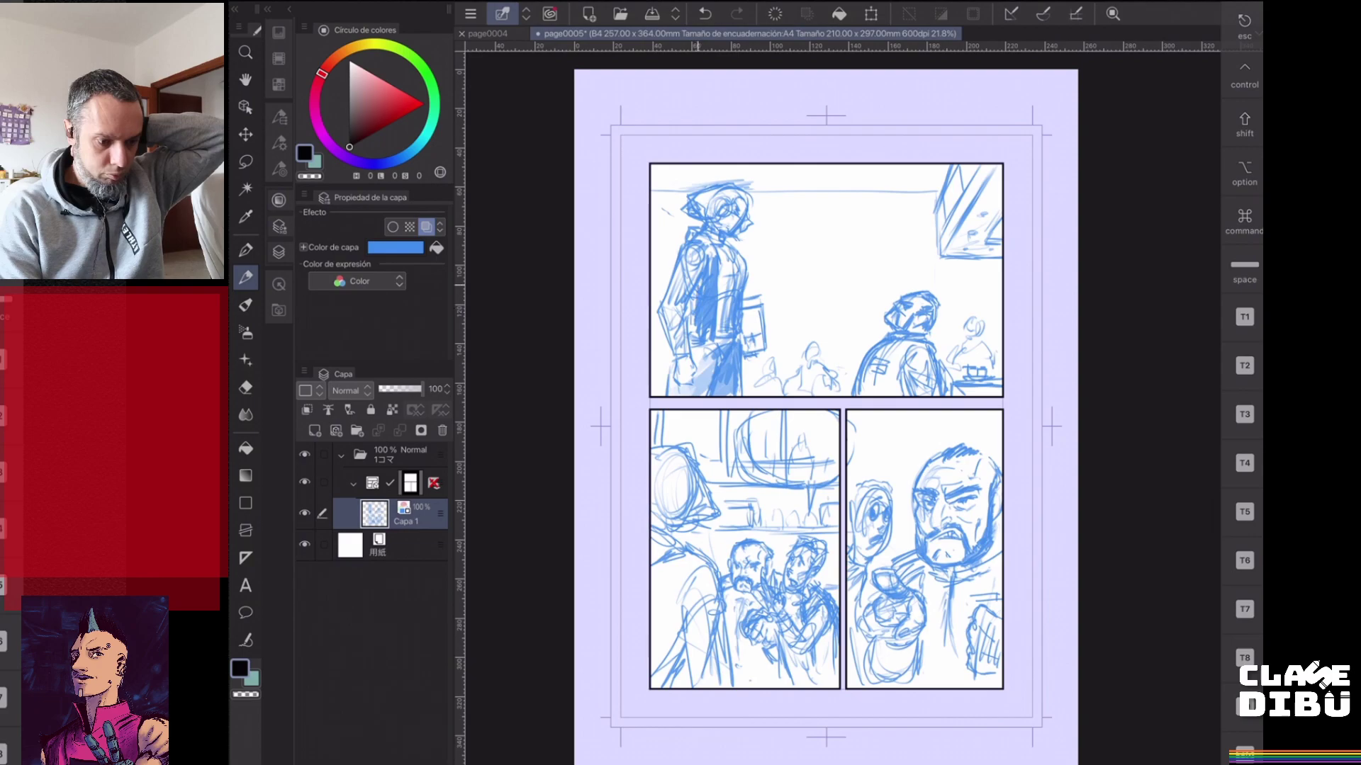
drag(711, 239, 706, 256)
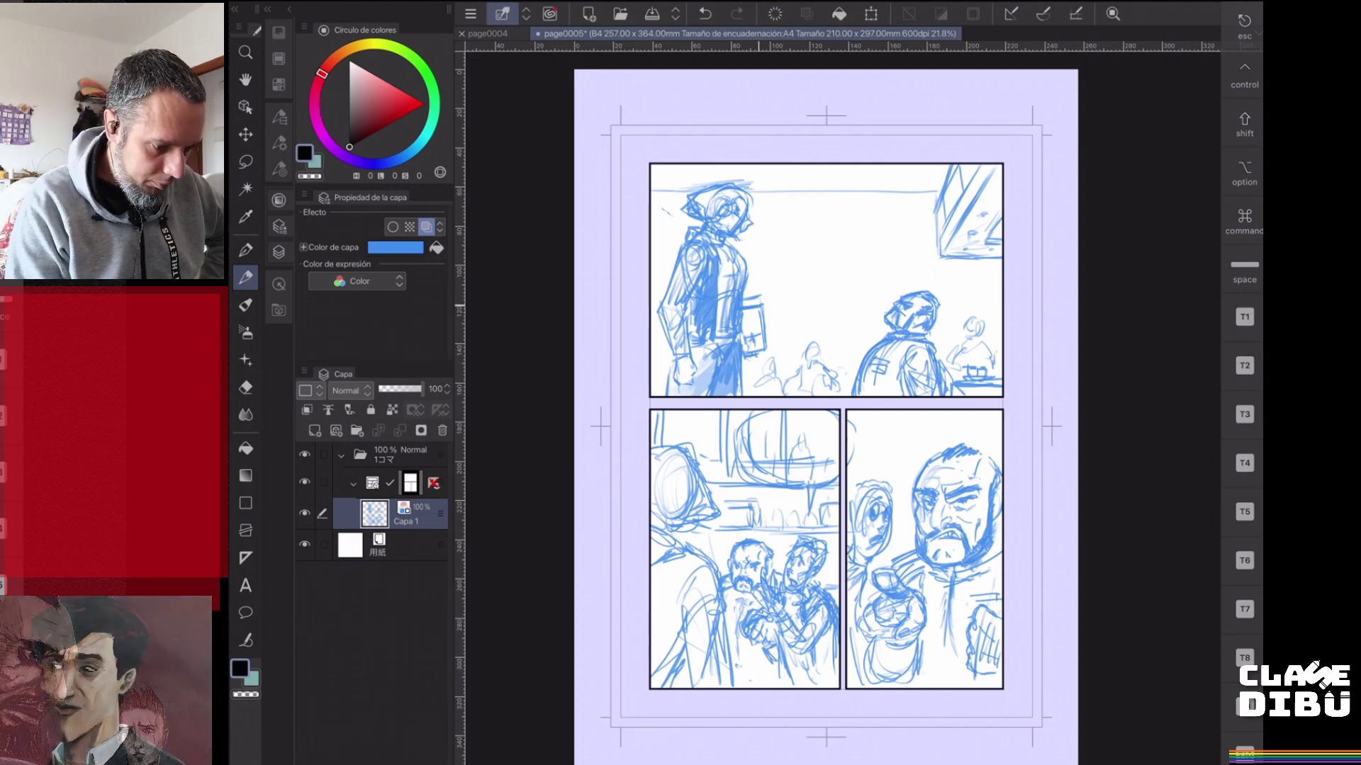
- Save page0005 and switch to the page0004 document
click(652, 14)
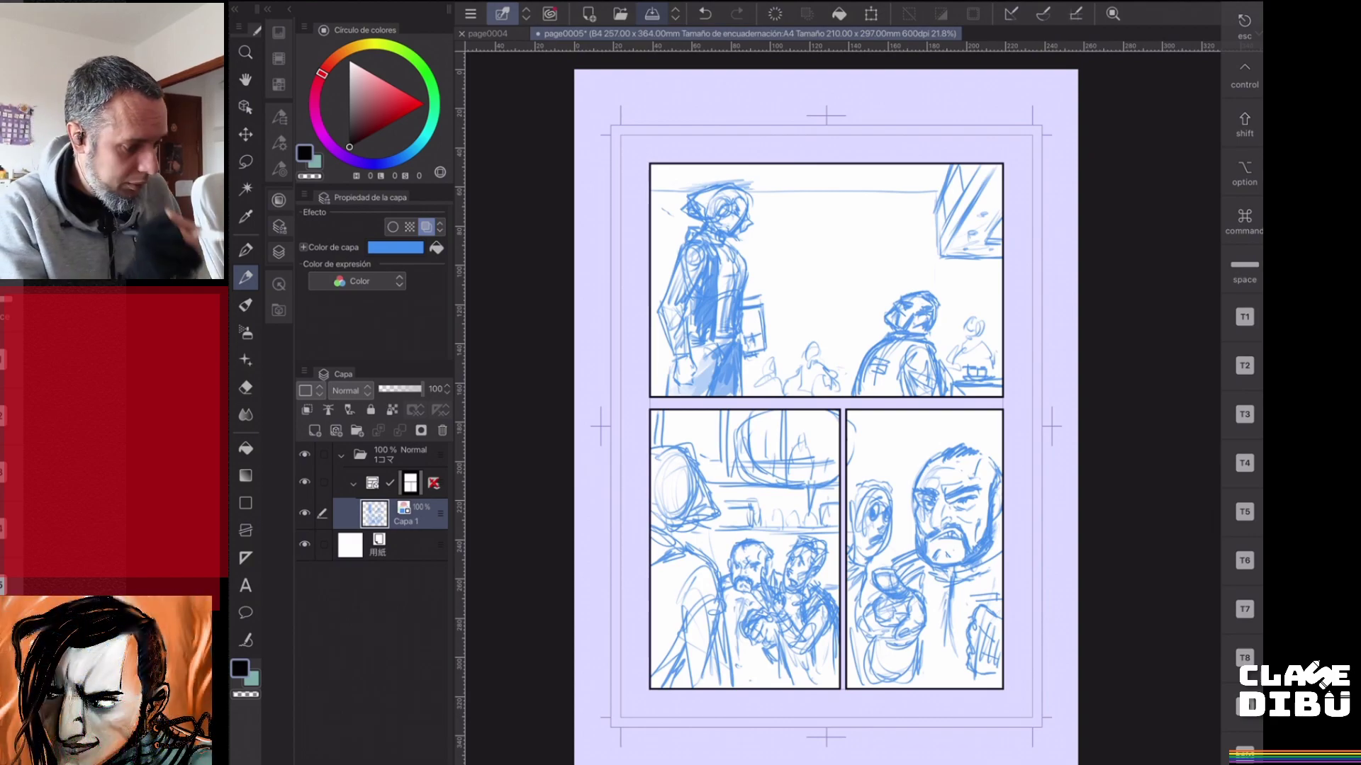
key(ctrl+s)
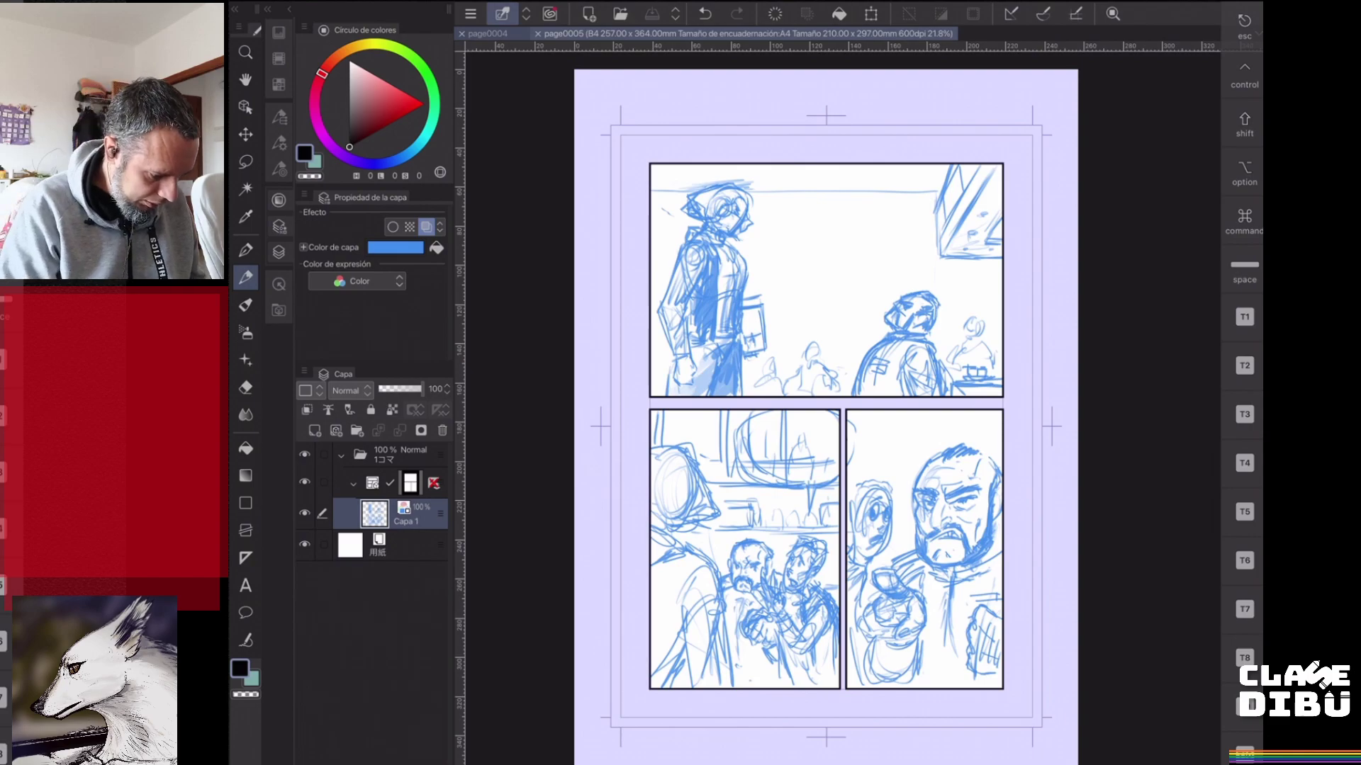
click(487, 34)
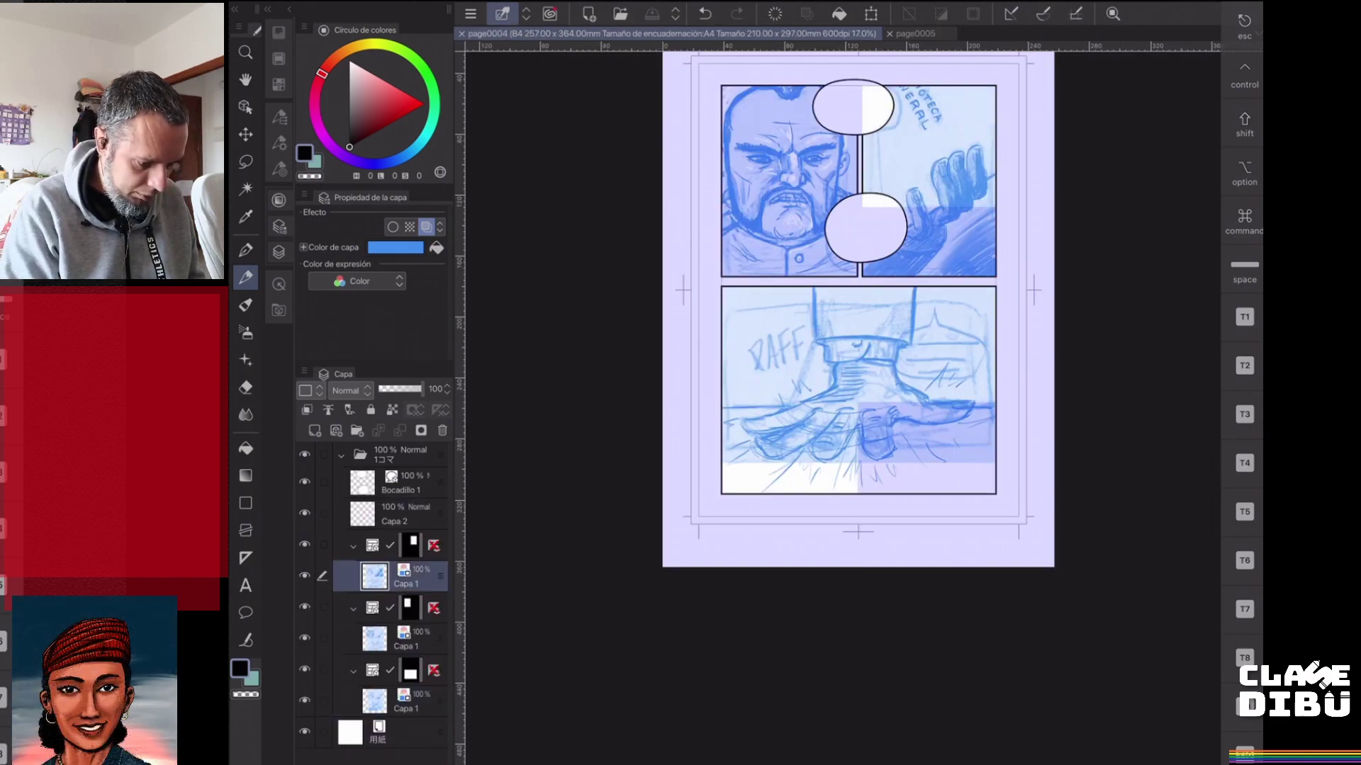
click(442, 430)
click(834, 300)
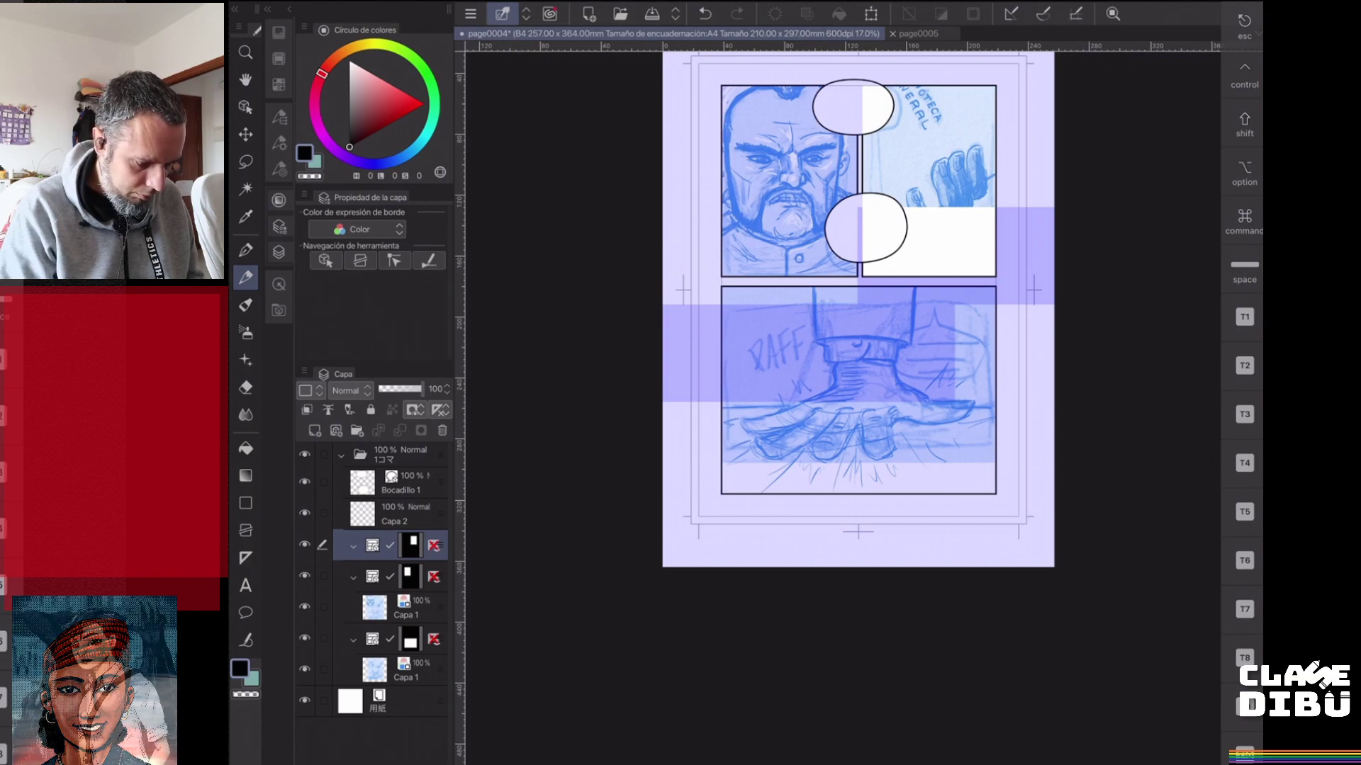
key(ctrl+z)
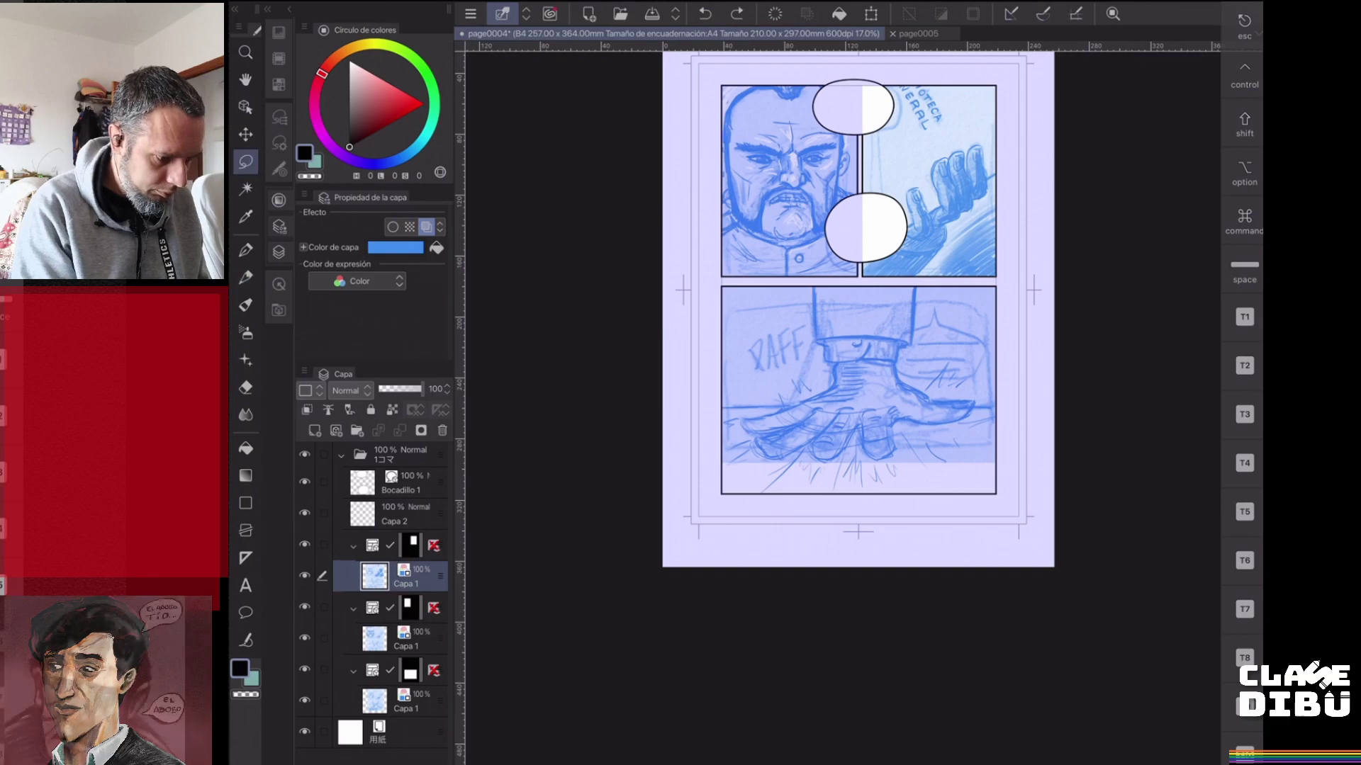
- Select the raised-hand panel with a rectangular selection and convert its sketch layer's luminosity to opacity
key(m)
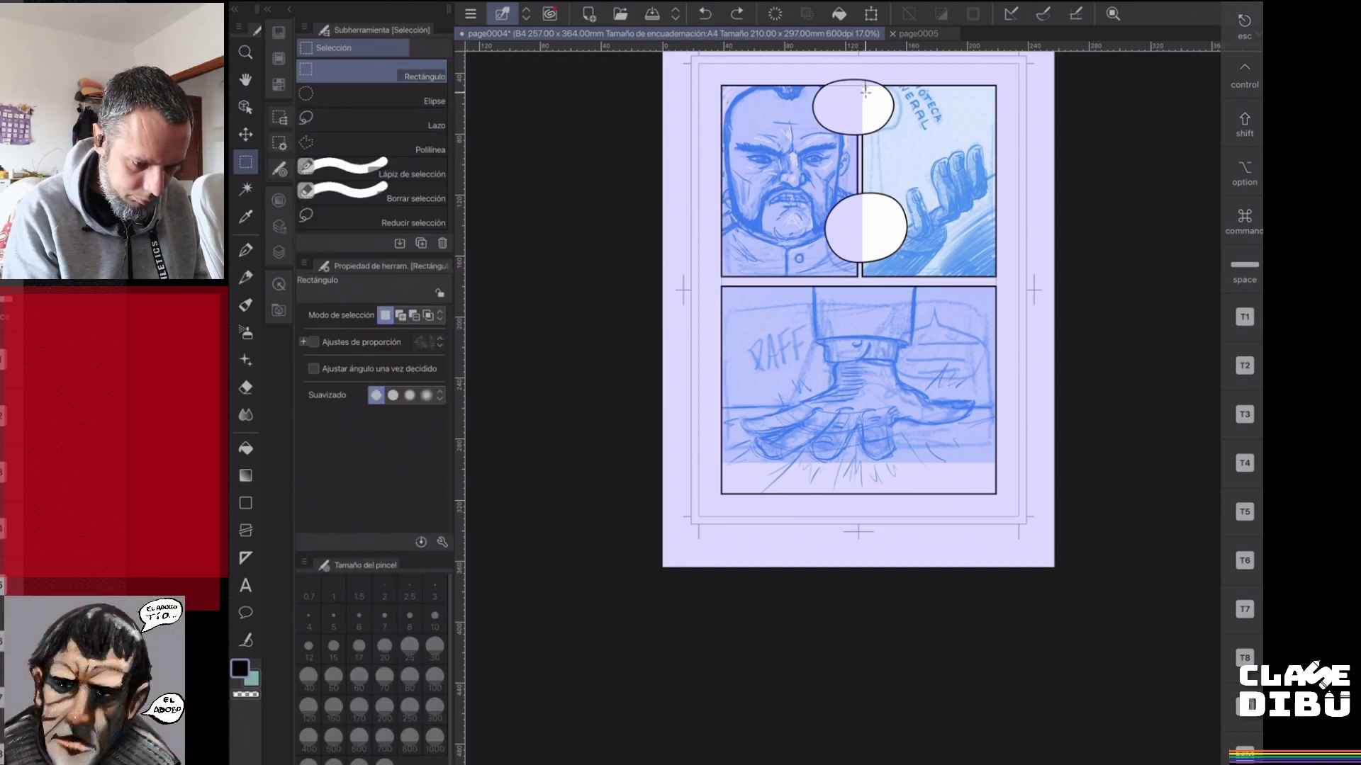
drag(872, 90, 996, 277)
click(859, 82)
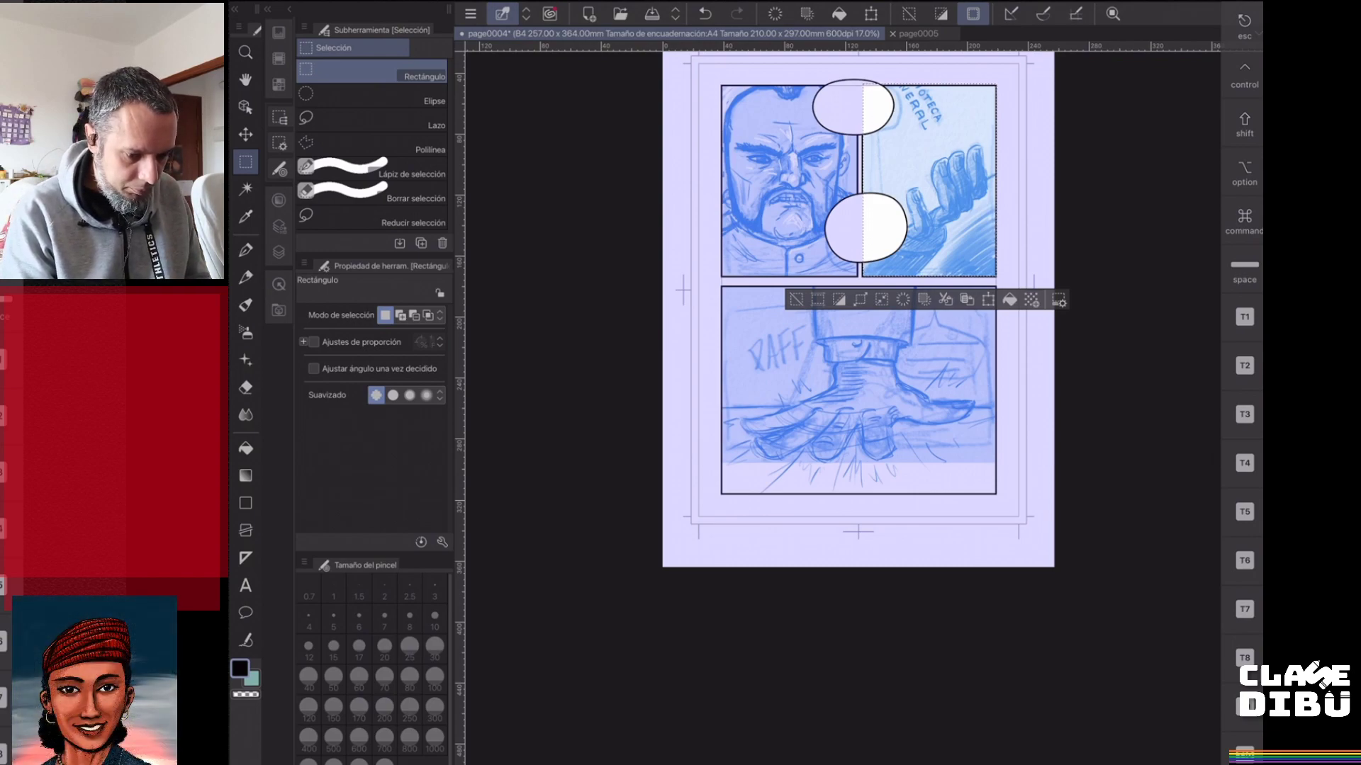
click(470, 14)
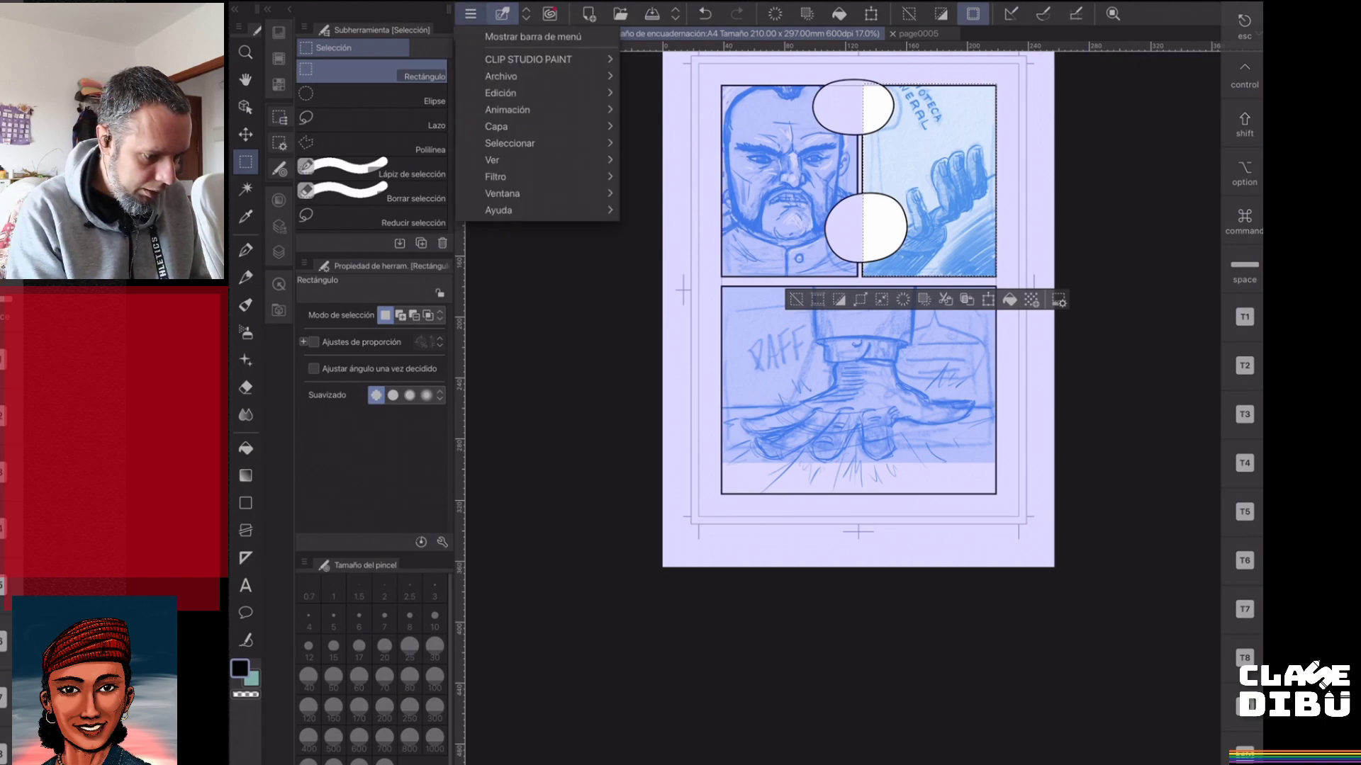
click(537, 76)
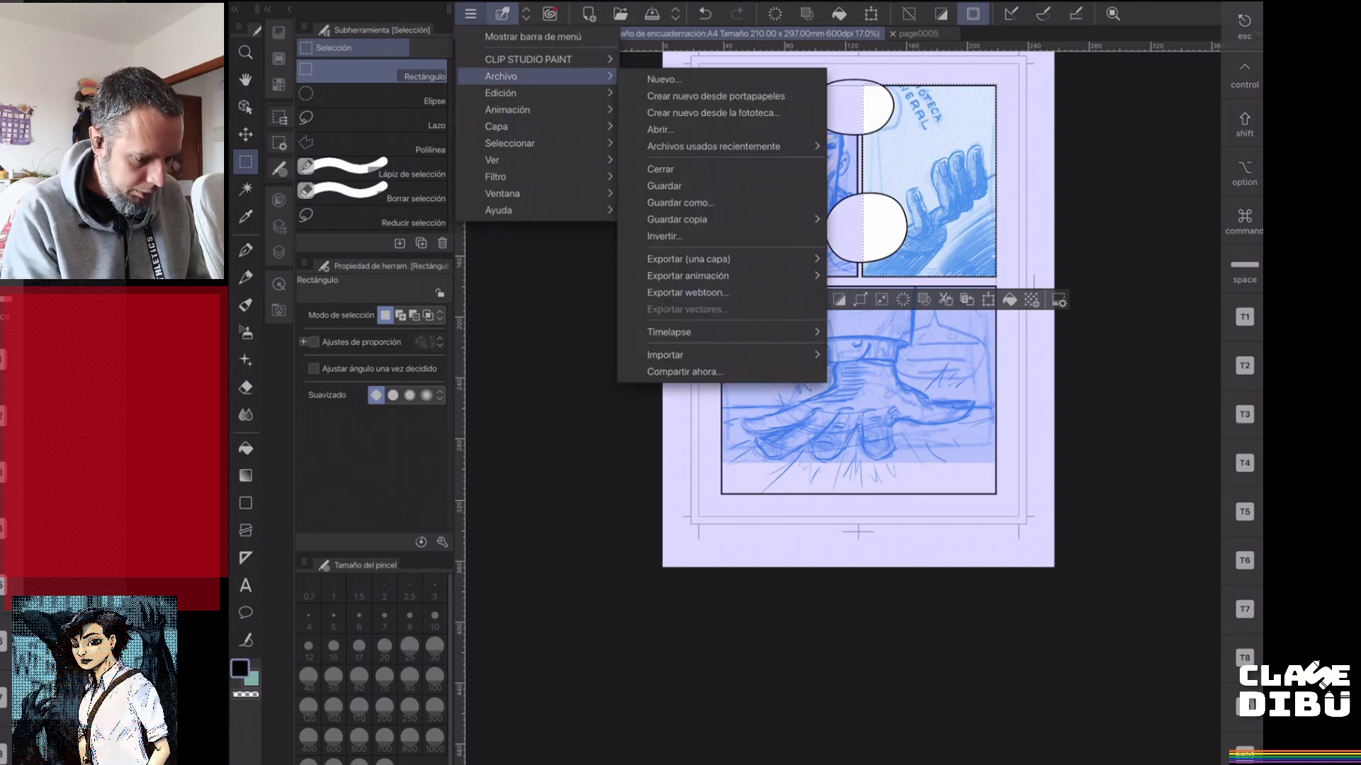
click(537, 93)
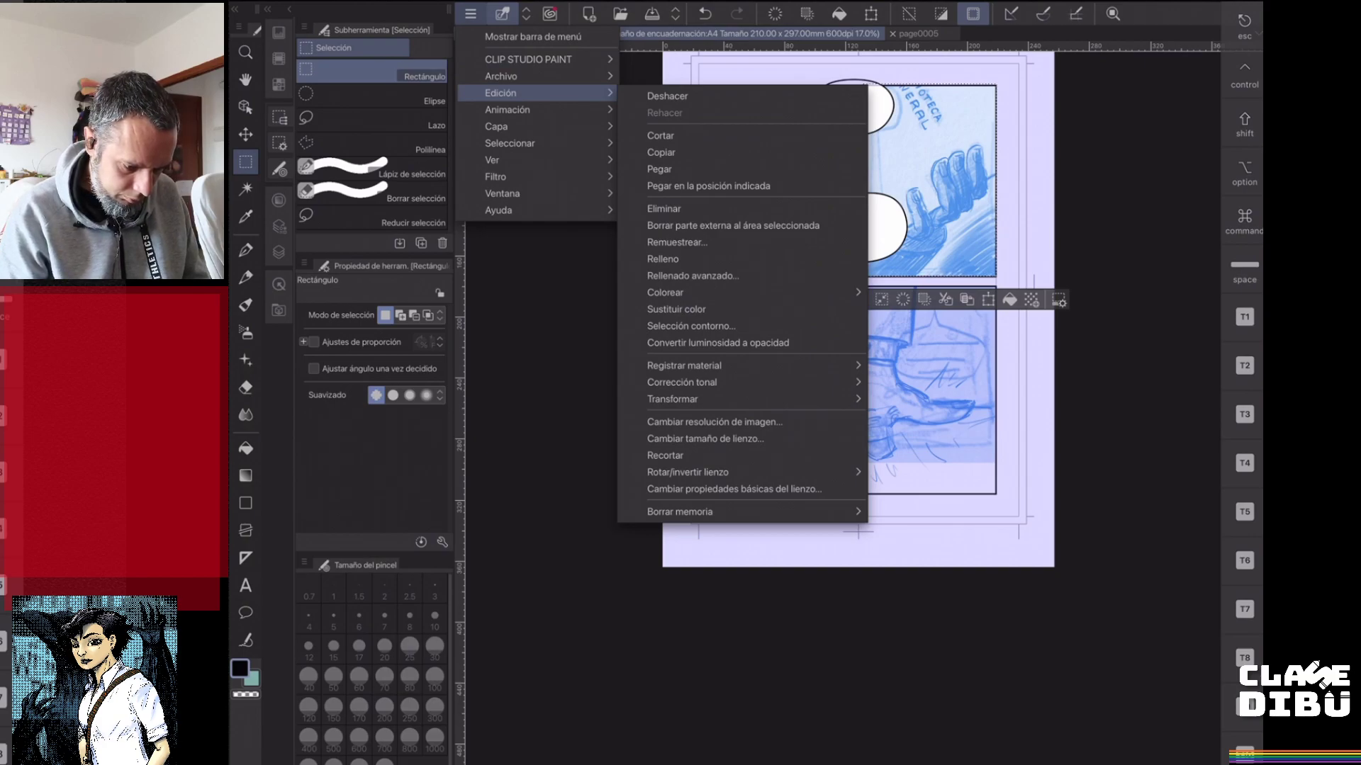
click(687, 342)
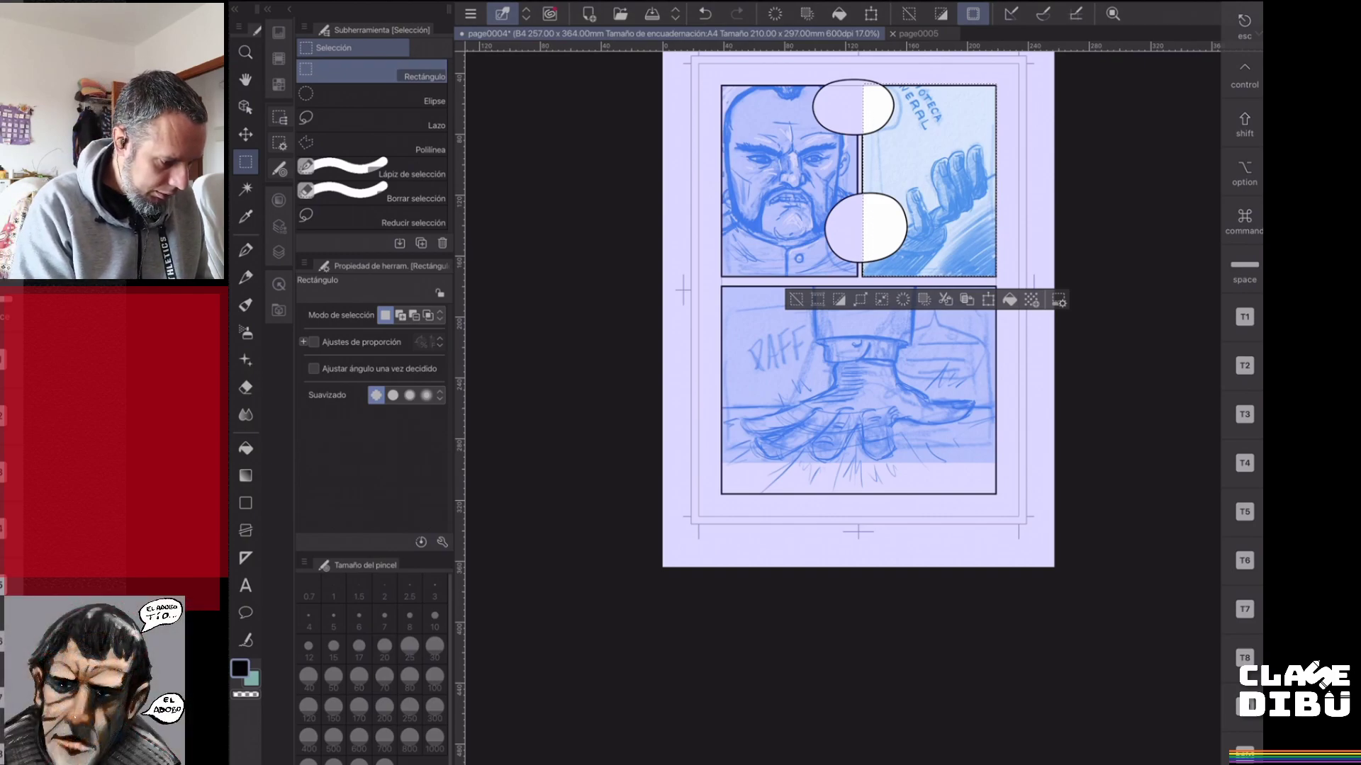
- Make the bearded face panel's sketch layer active and replace the old selection with a rectangle around that panel
click(279, 252)
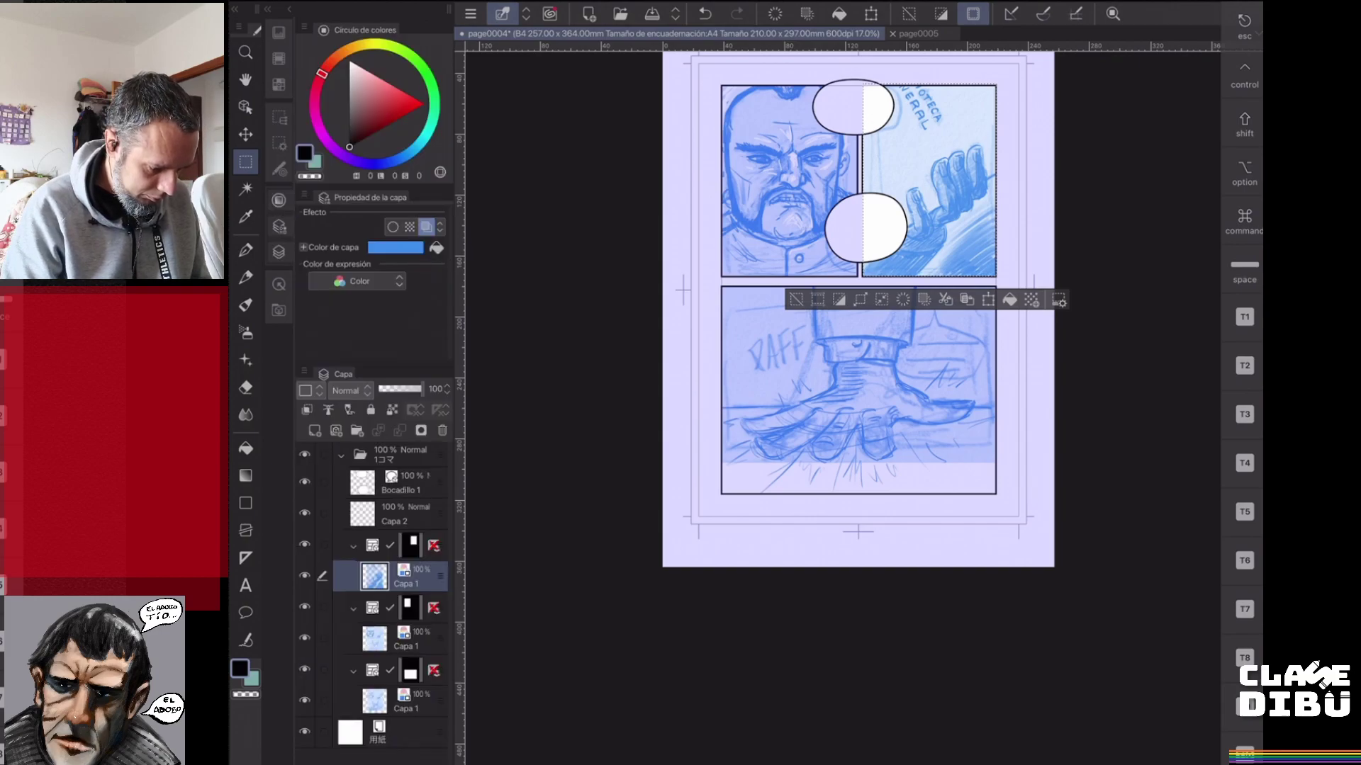
click(407, 640)
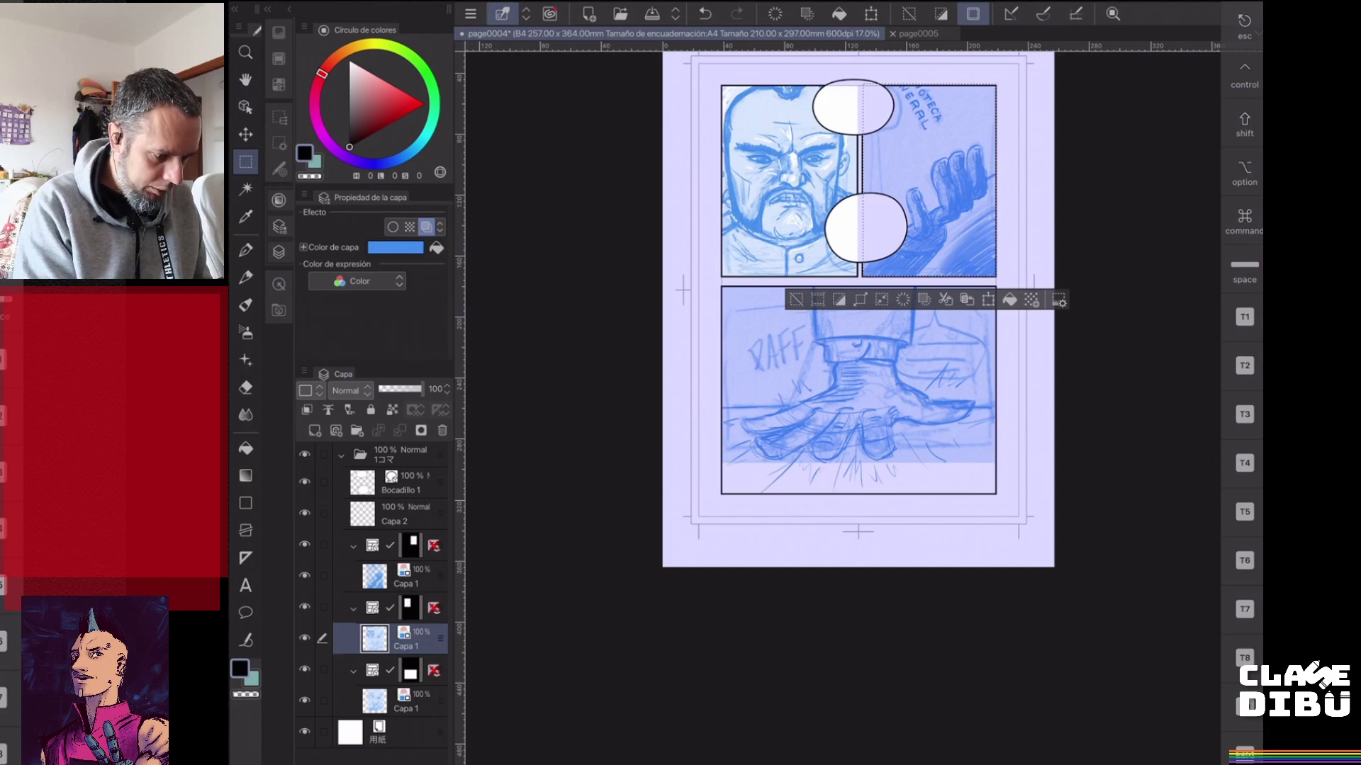
click(279, 143)
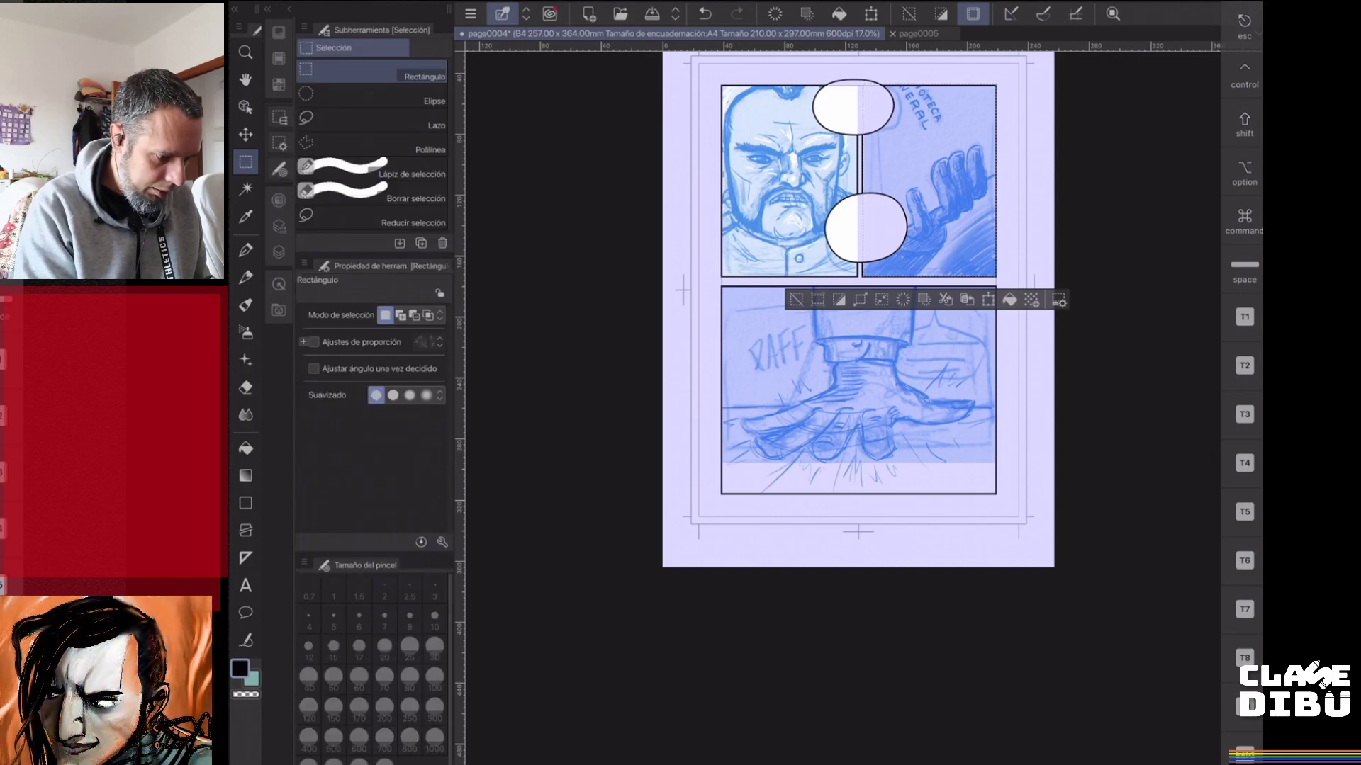
click(796, 299)
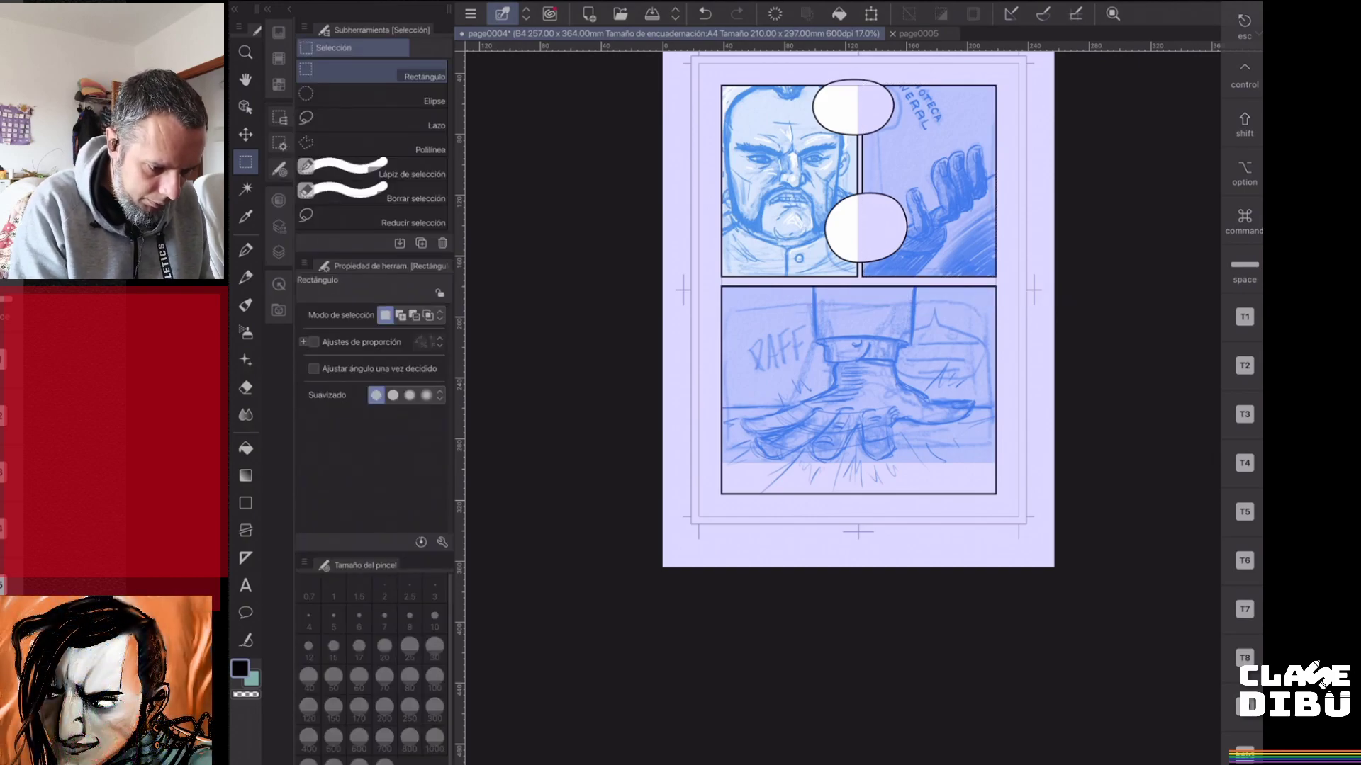
drag(721, 85, 858, 277)
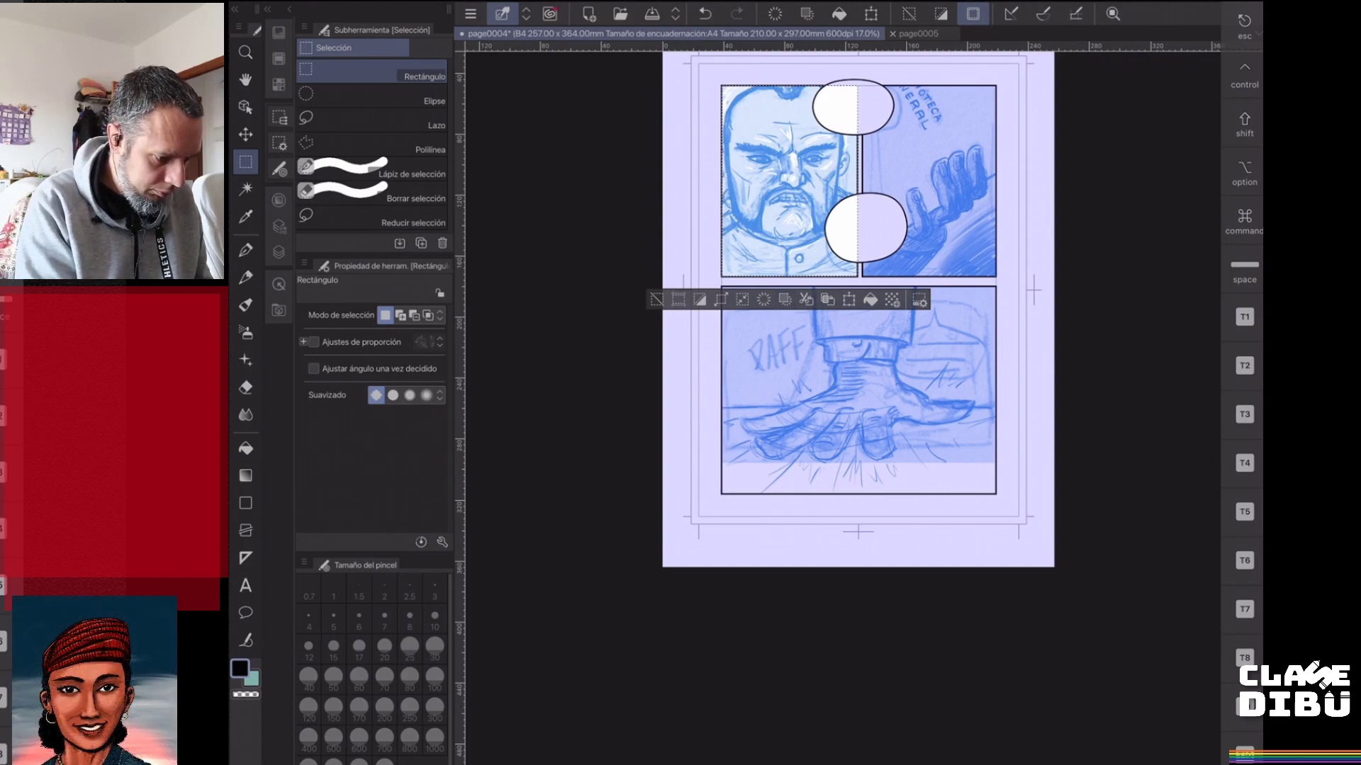
click(469, 13)
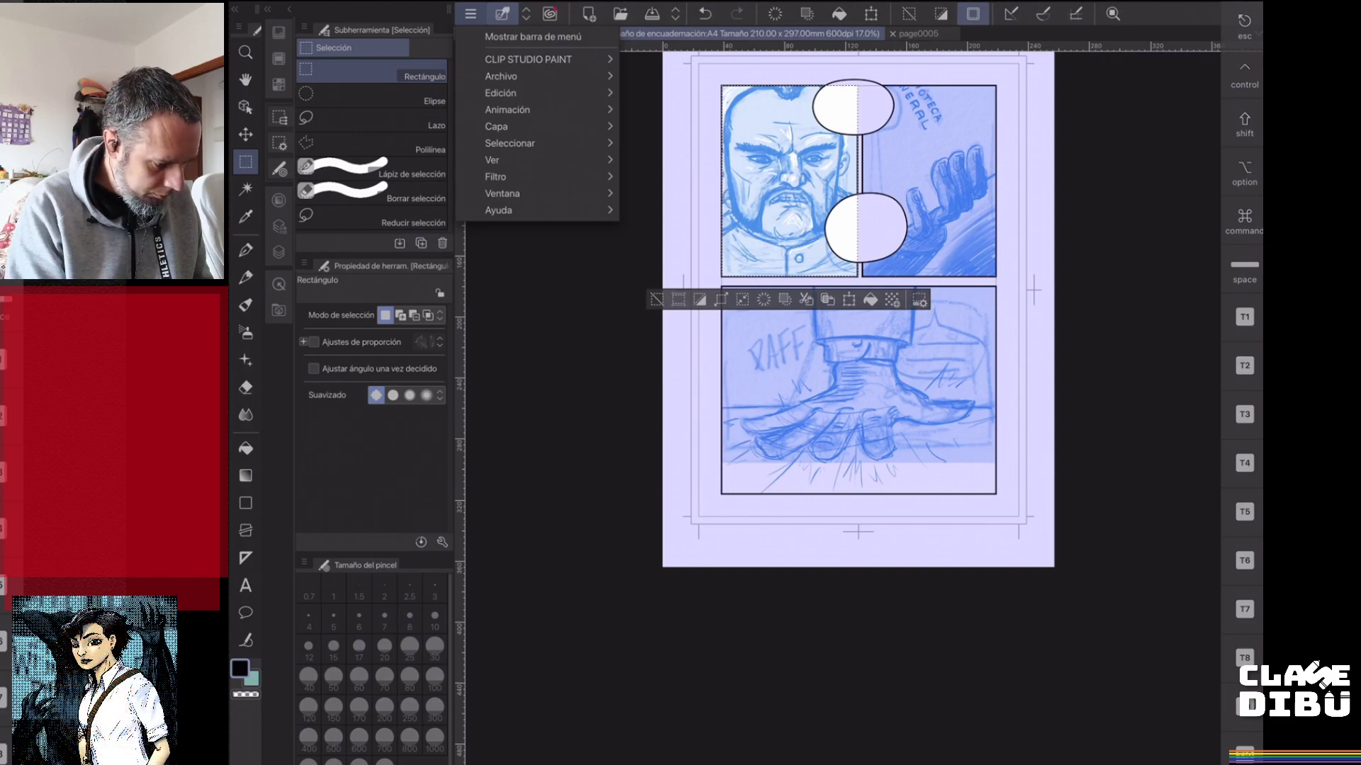
click(279, 284)
click(278, 284)
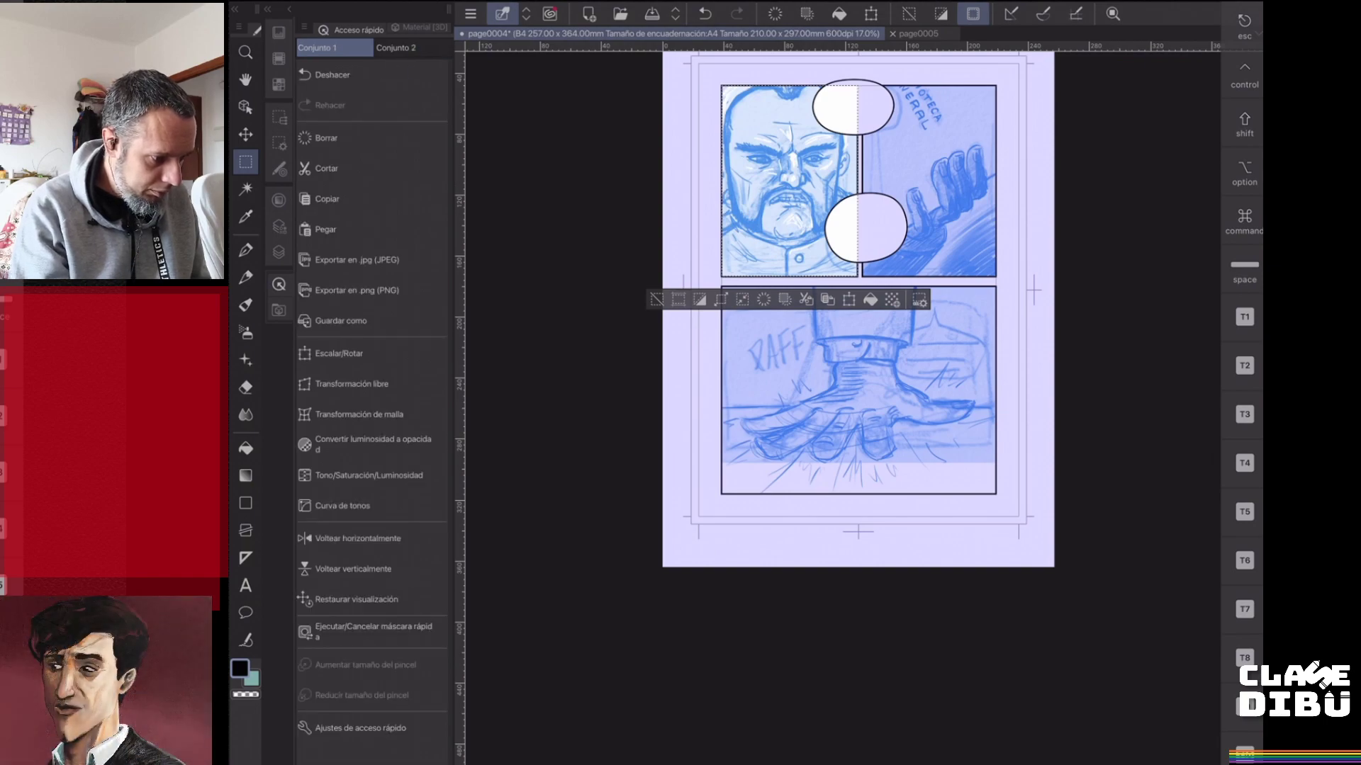
click(278, 310)
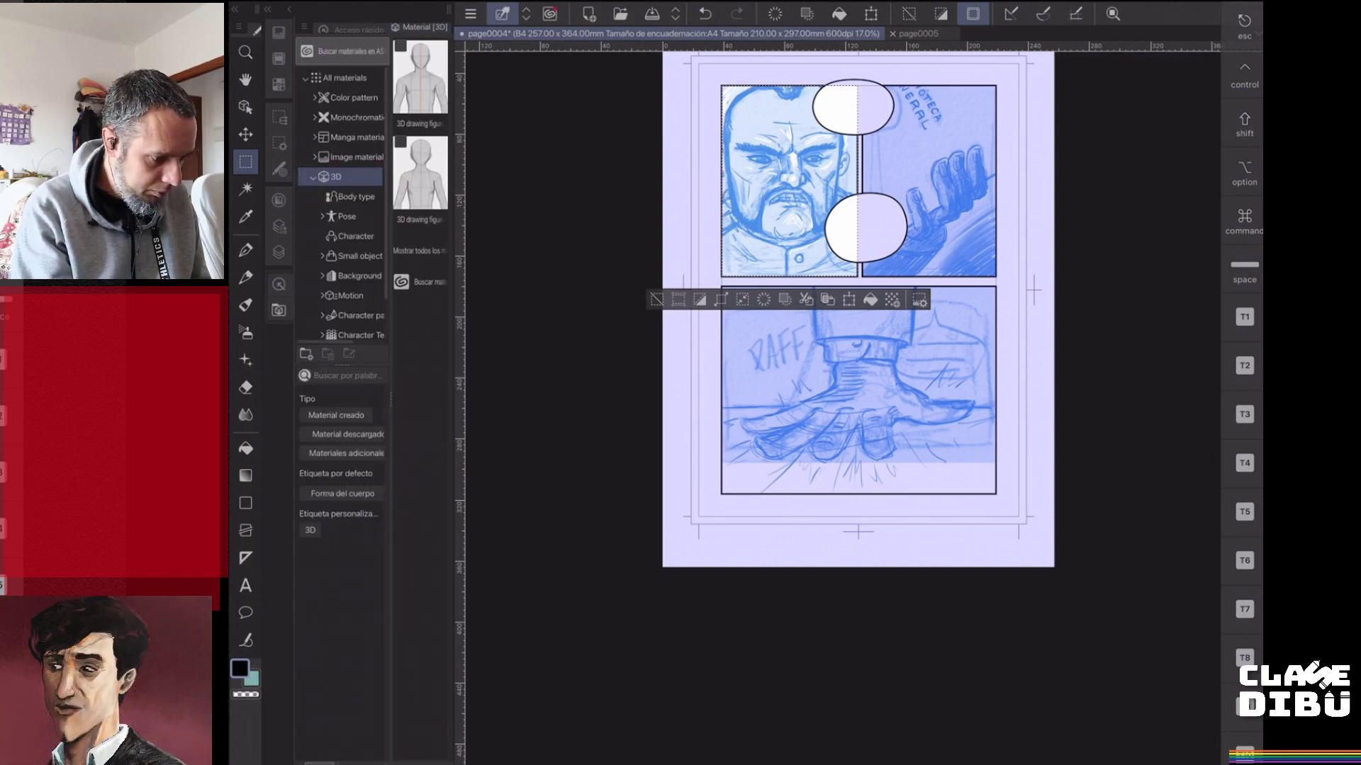
click(351, 29)
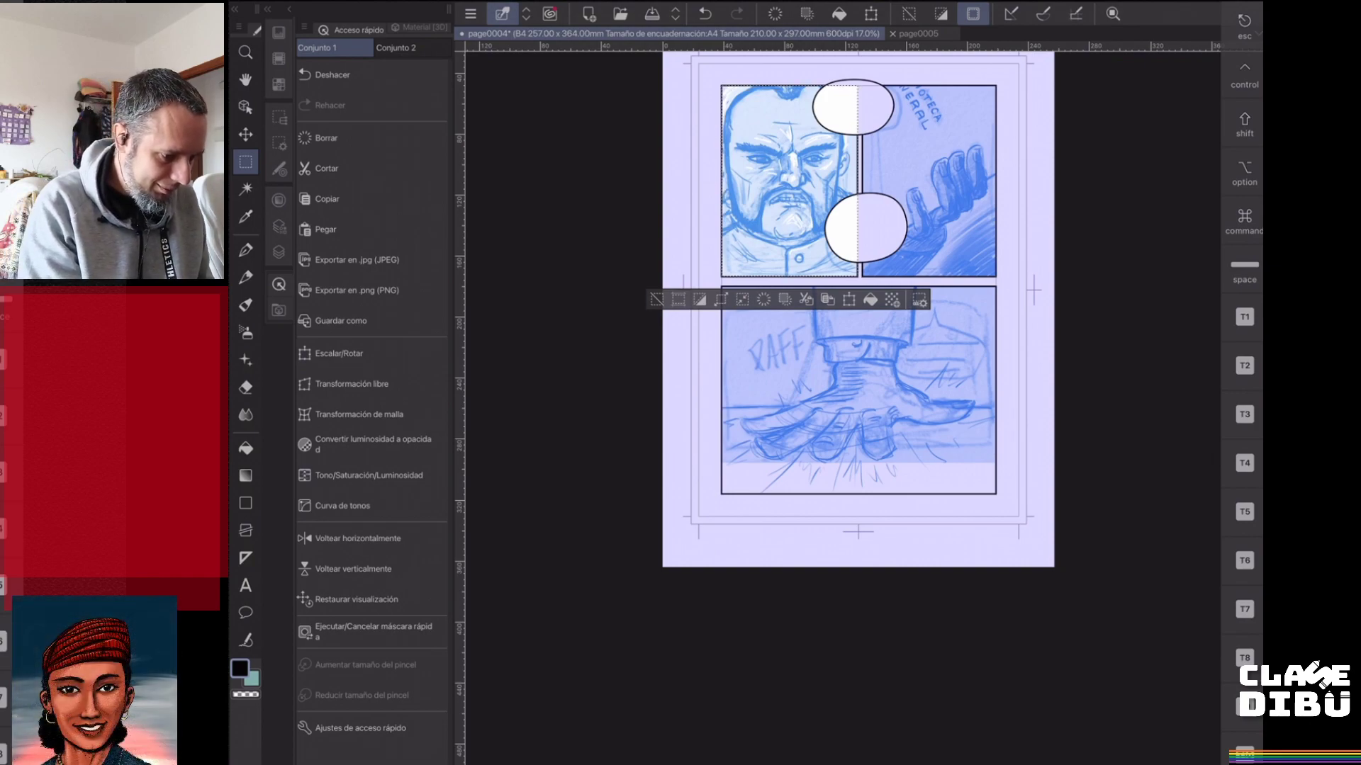
- Clear the selection and convert the bearded face layer's luminosity to opacity
key(super+d)
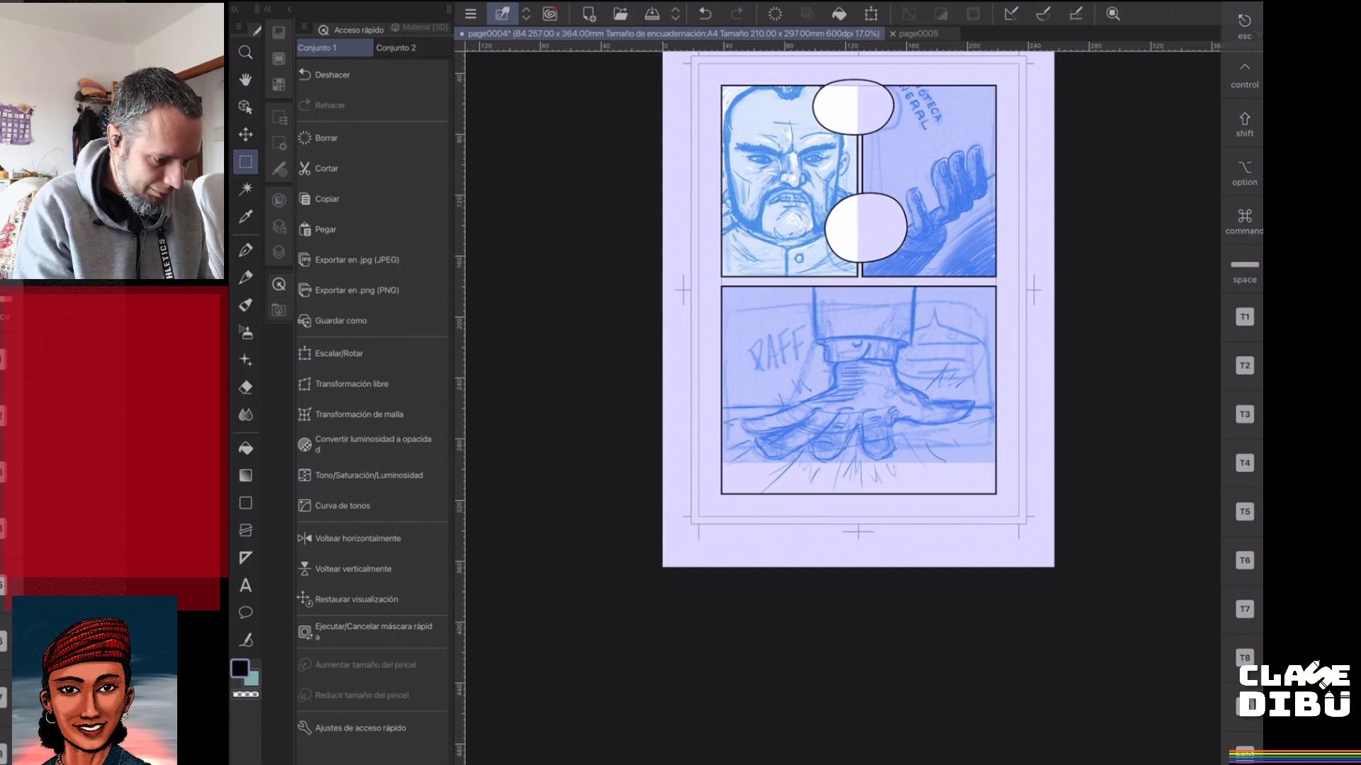
click(470, 14)
click(501, 93)
click(718, 343)
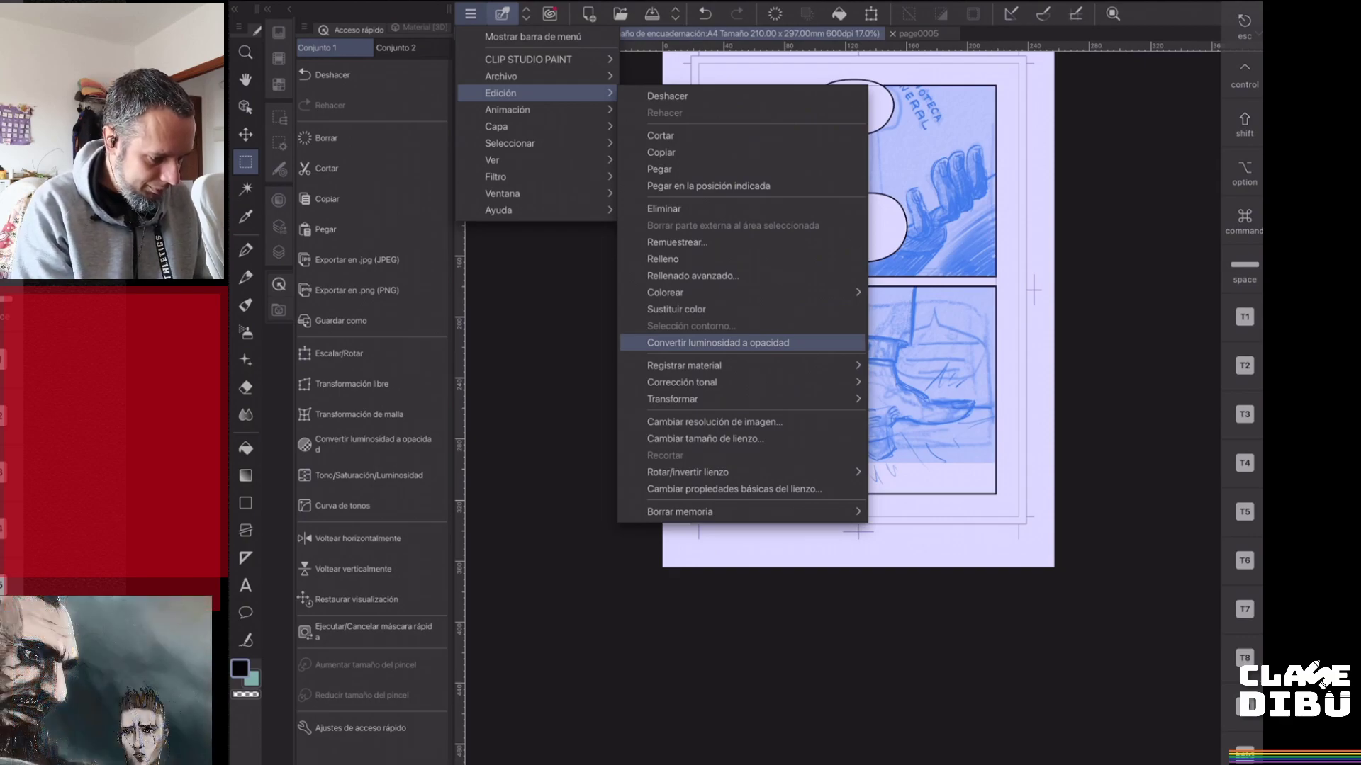
- Make the sketch layer of the panel with the slamming hand active and select that panel's whole rectangular area
click(279, 252)
click(405, 702)
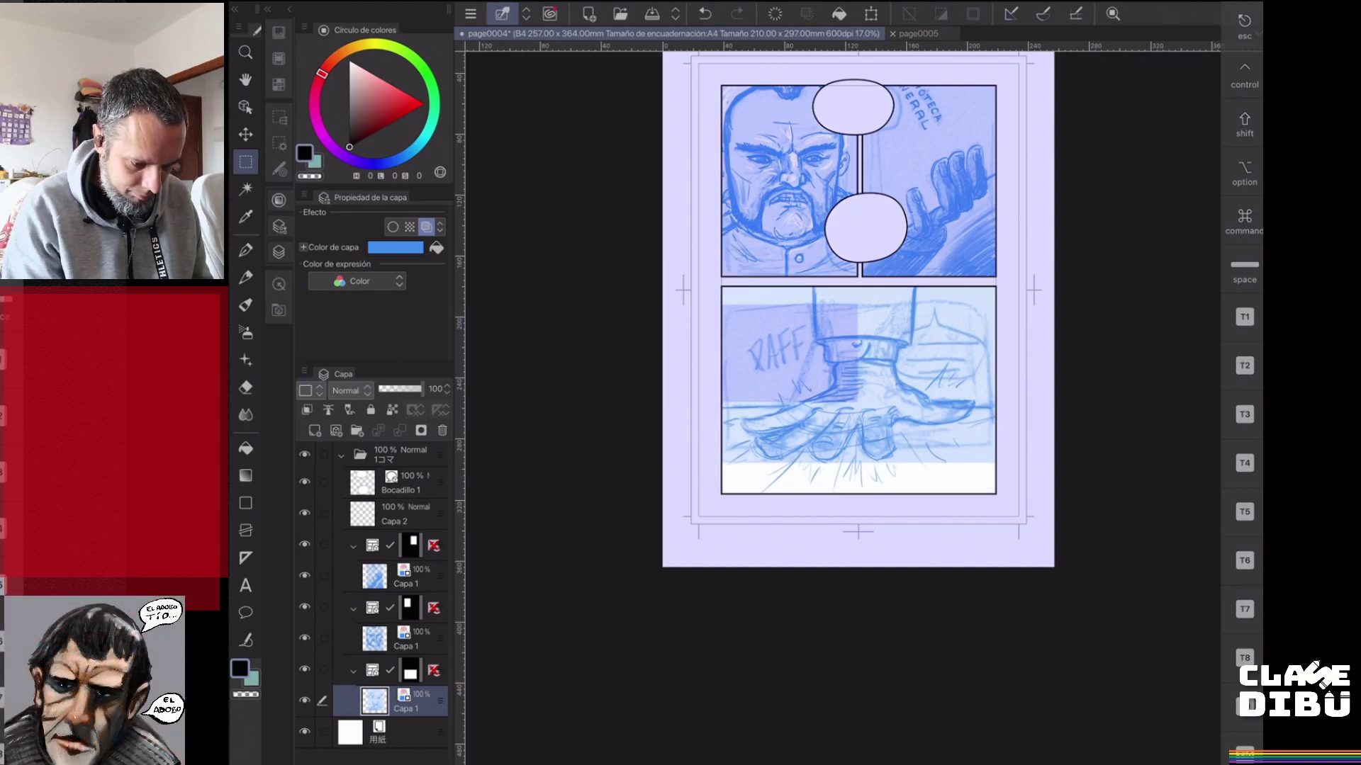
click(246, 161)
drag(722, 287, 825, 404)
drag(951, 483, 995, 492)
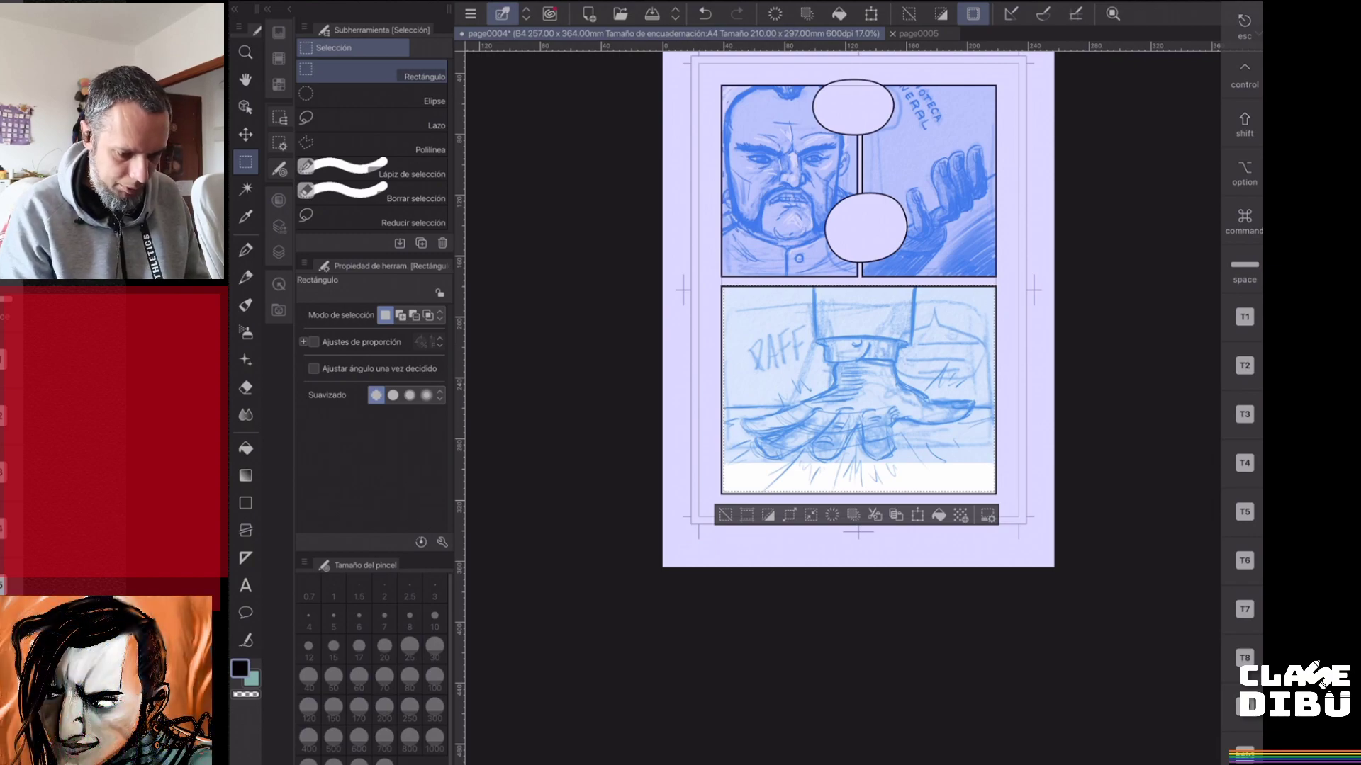
- Save page0004 and open page0006.clip from the Cómic Mara folder
click(651, 13)
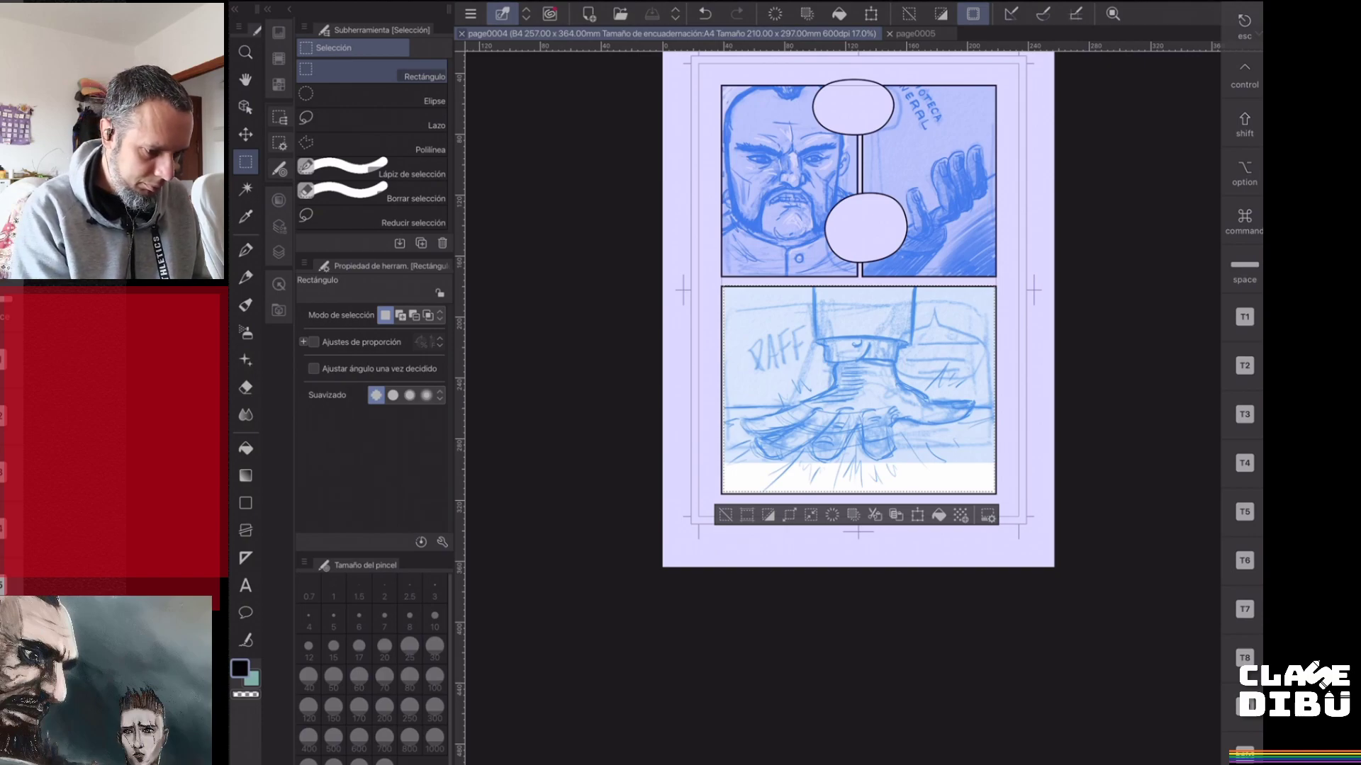
click(620, 14)
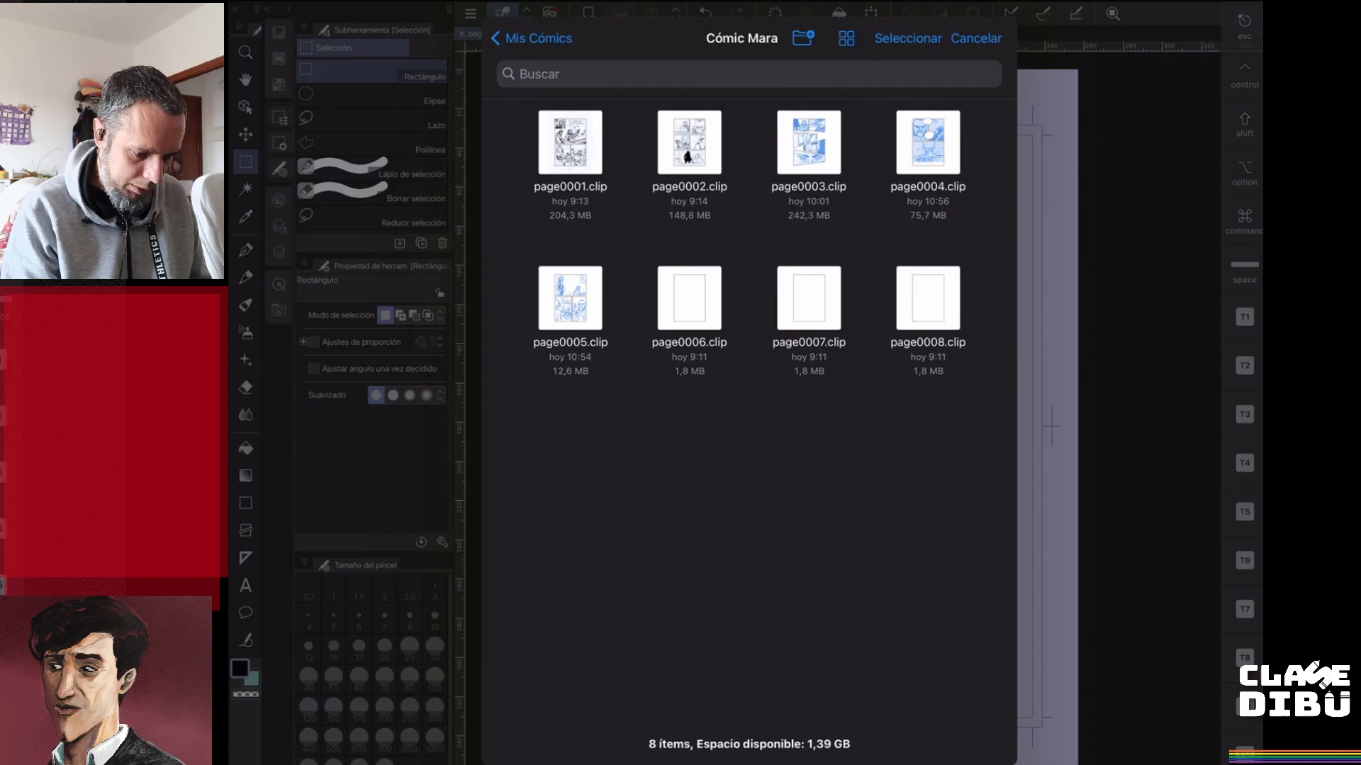
click(976, 39)
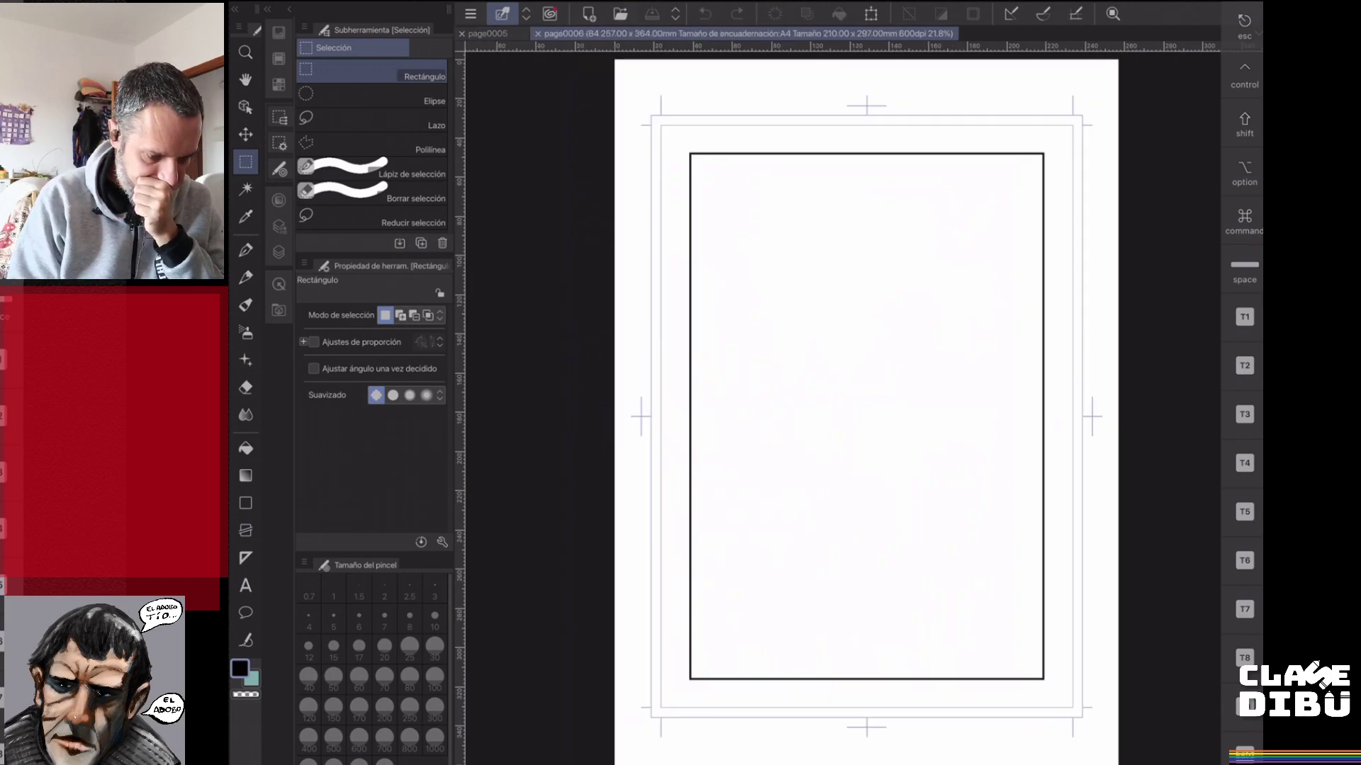
- Try dividing the page frame into four panels with a rising middle gutter and slanted vertical gutters
click(246, 530)
drag(718, 425, 868, 387)
drag(833, 155, 899, 639)
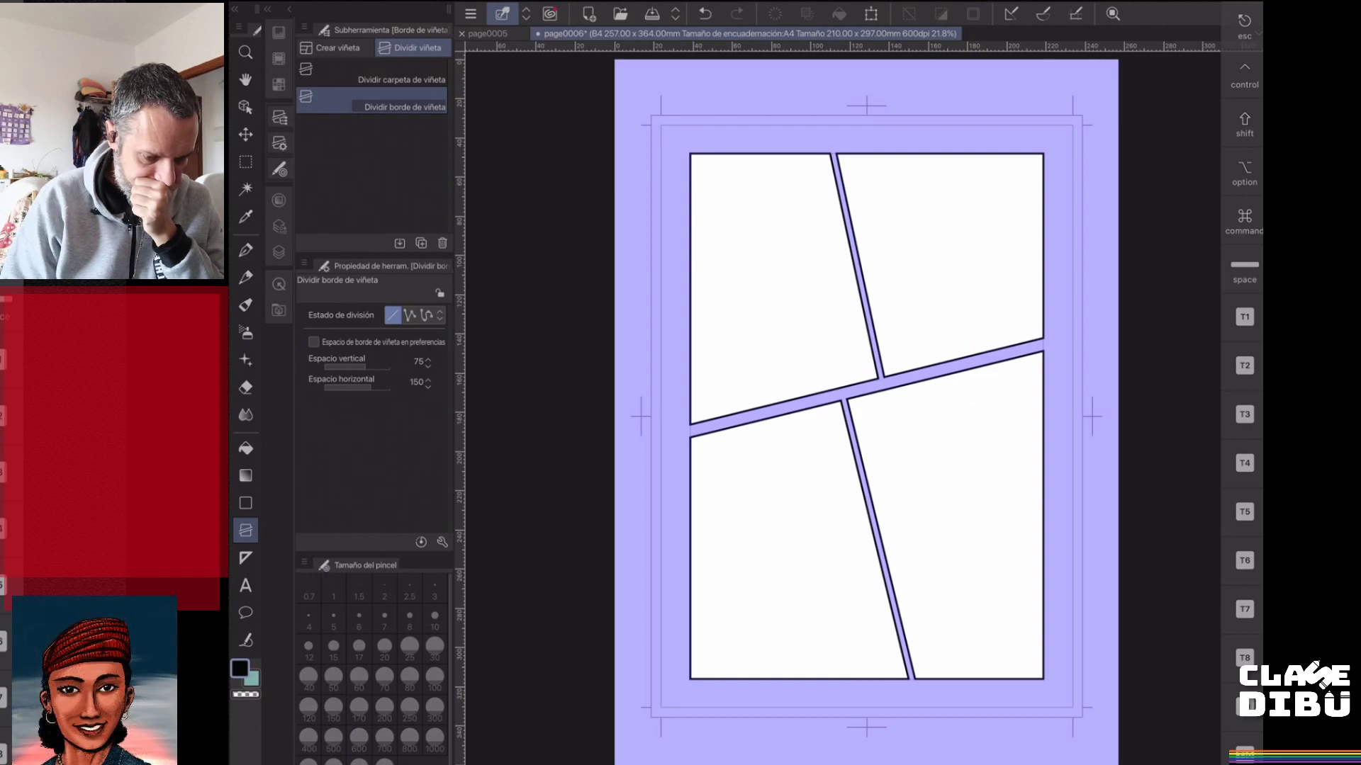
key(ctrl+z)
key(ctrl+z)
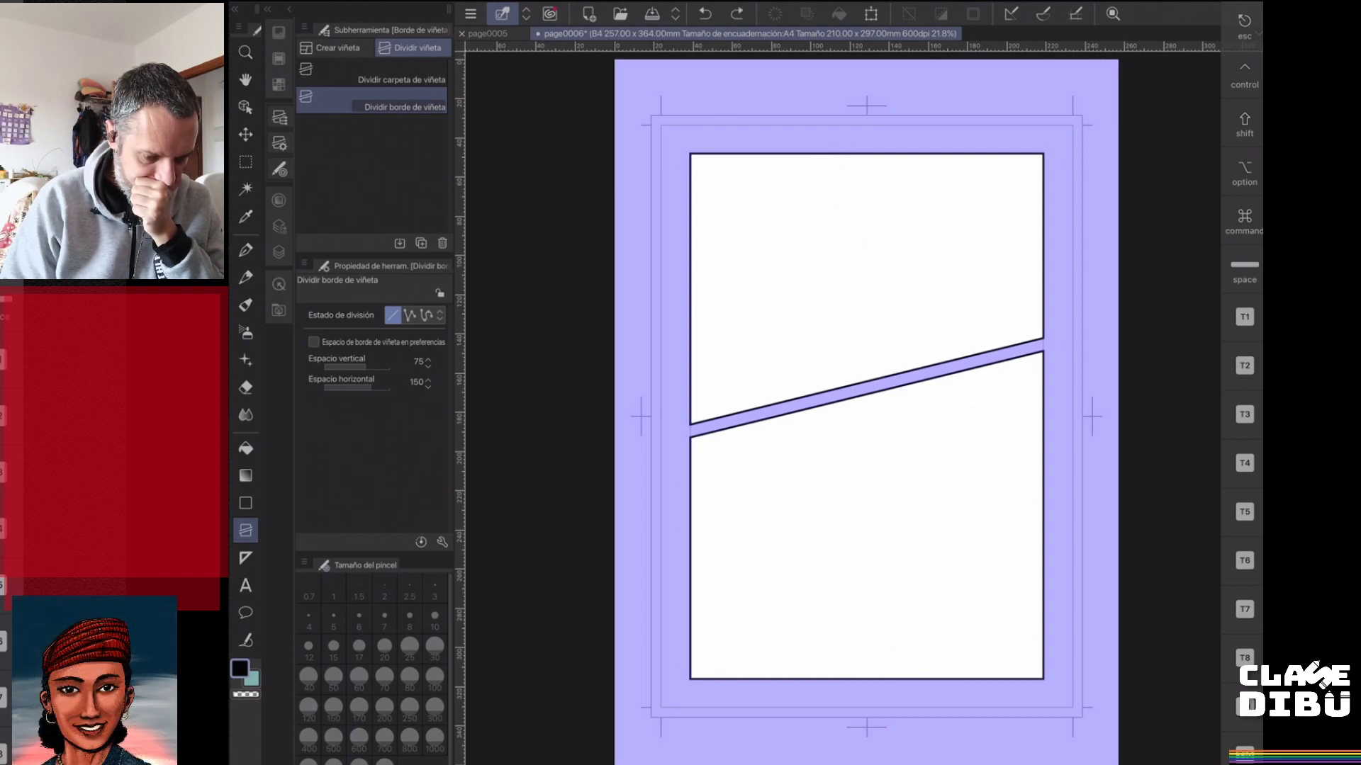
key(ctrl+z)
- Divide the page frame into four panels with a middle gutter descending to the right and two right-leaning vertical gutters
drag(698, 375, 962, 451)
drag(843, 406, 876, 298)
drag(896, 441, 826, 679)
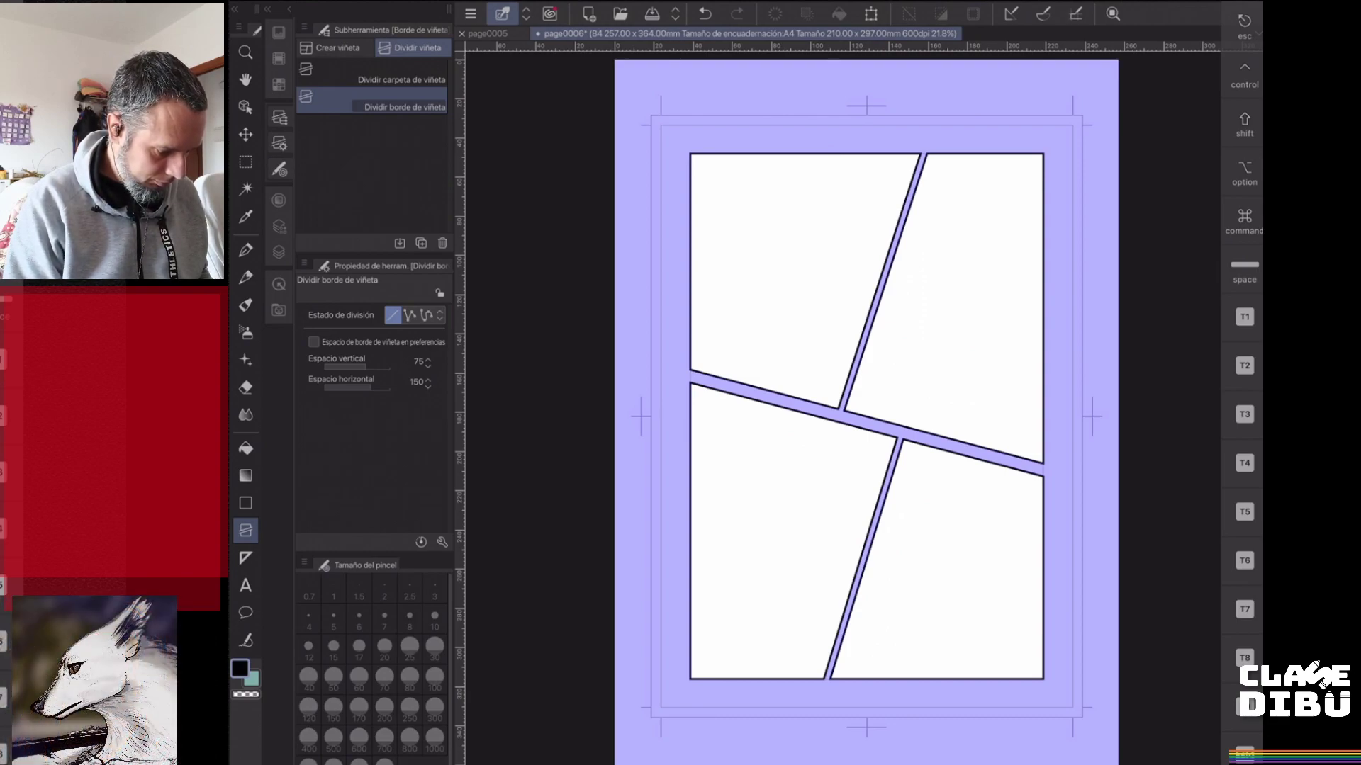
- Try dividing the upper-left panel with an extra gutter slanting down to the right
click(279, 252)
click(314, 431)
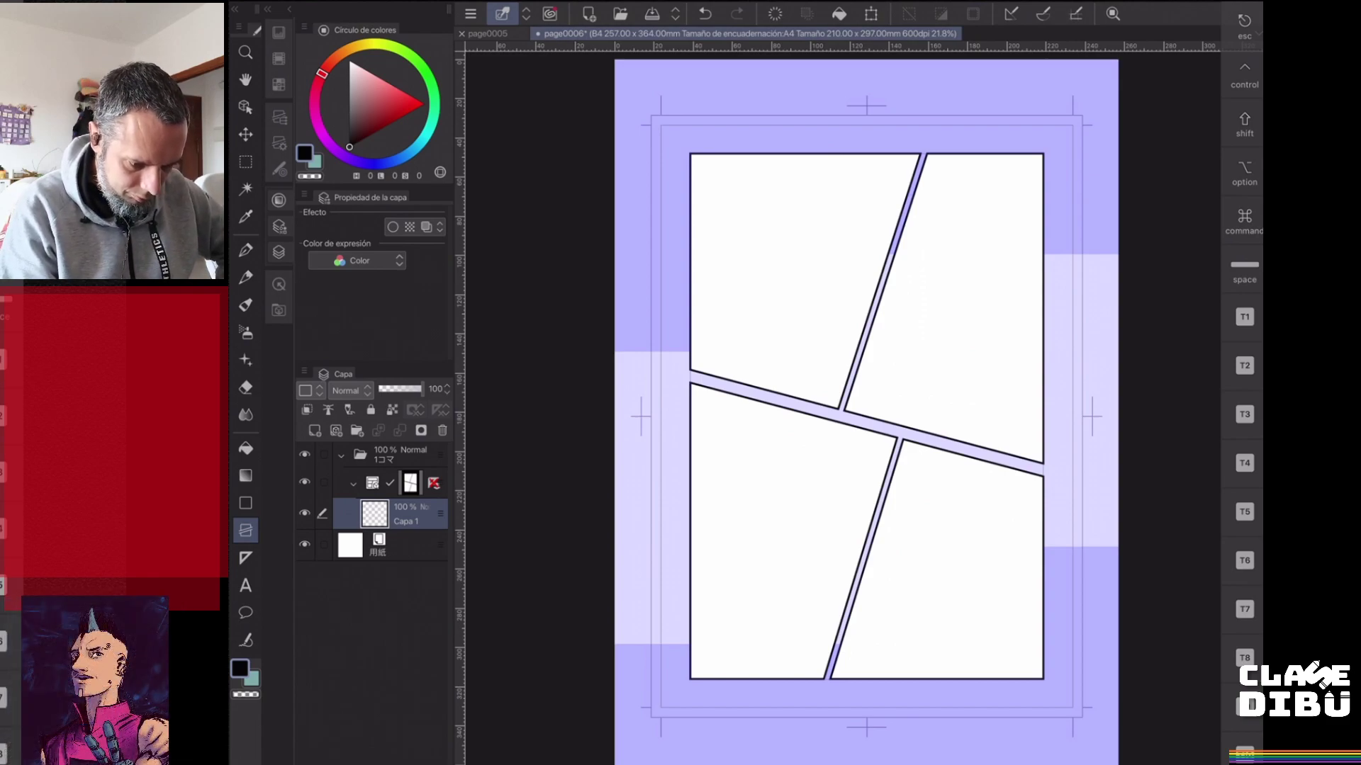
drag(810, 206, 844, 362)
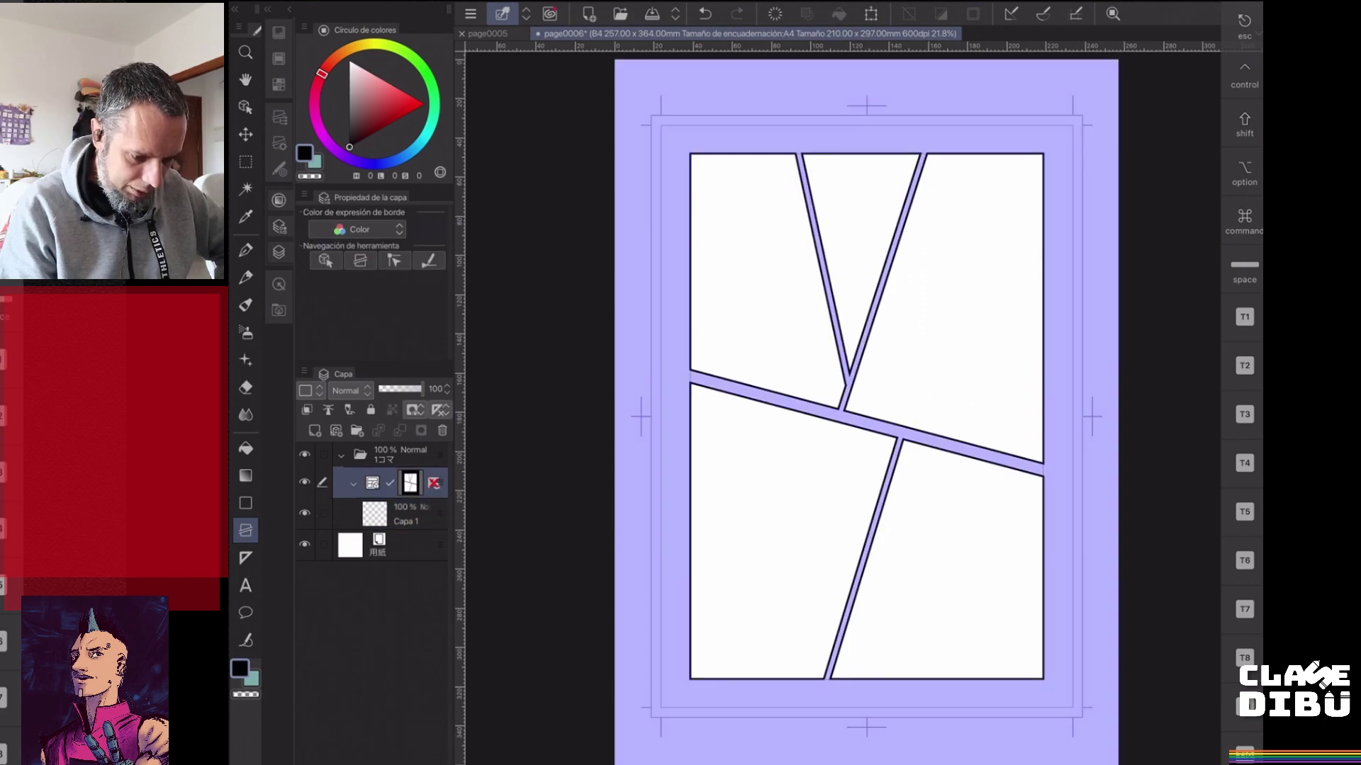
key(ctrl+z)
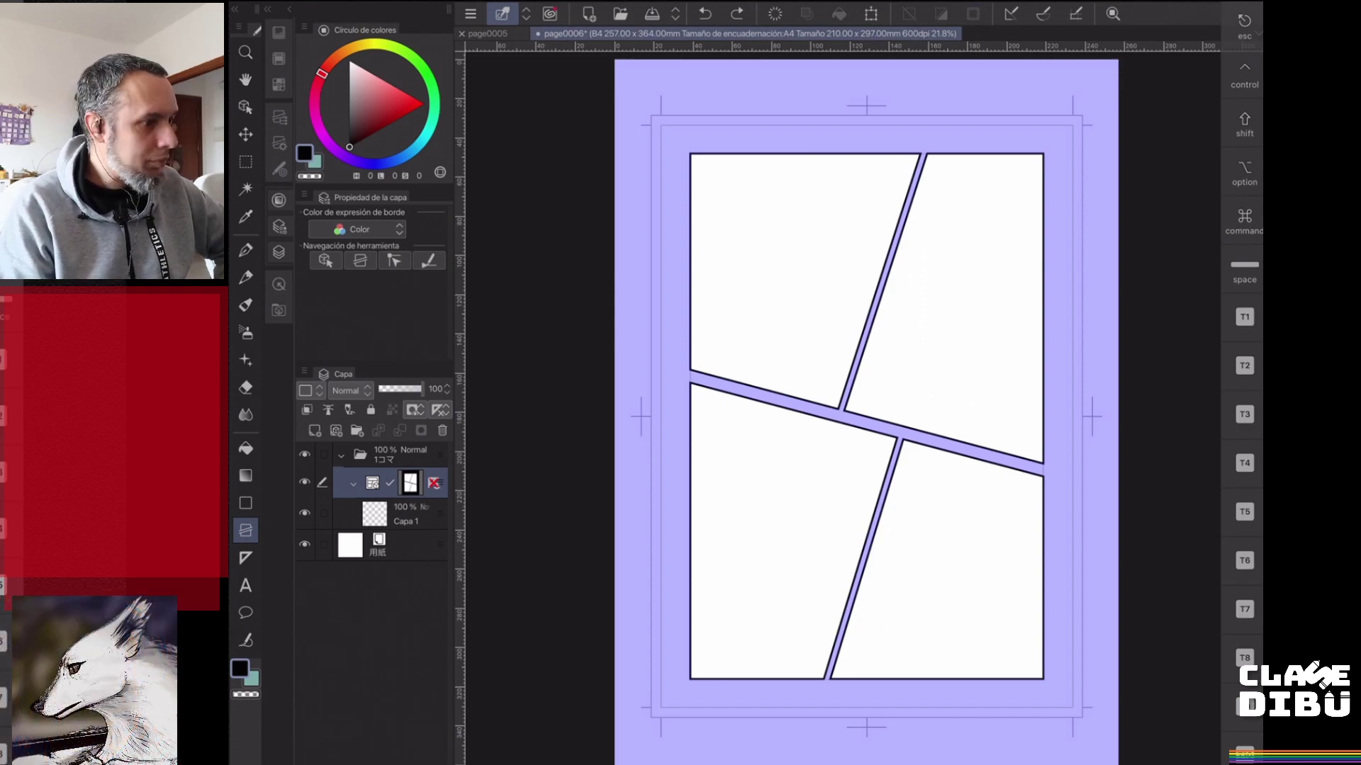
- With the pencil on layer Capa 1, sketch a woman's head, facial features, neck and shoulder line in the upper-left panel
click(245, 277)
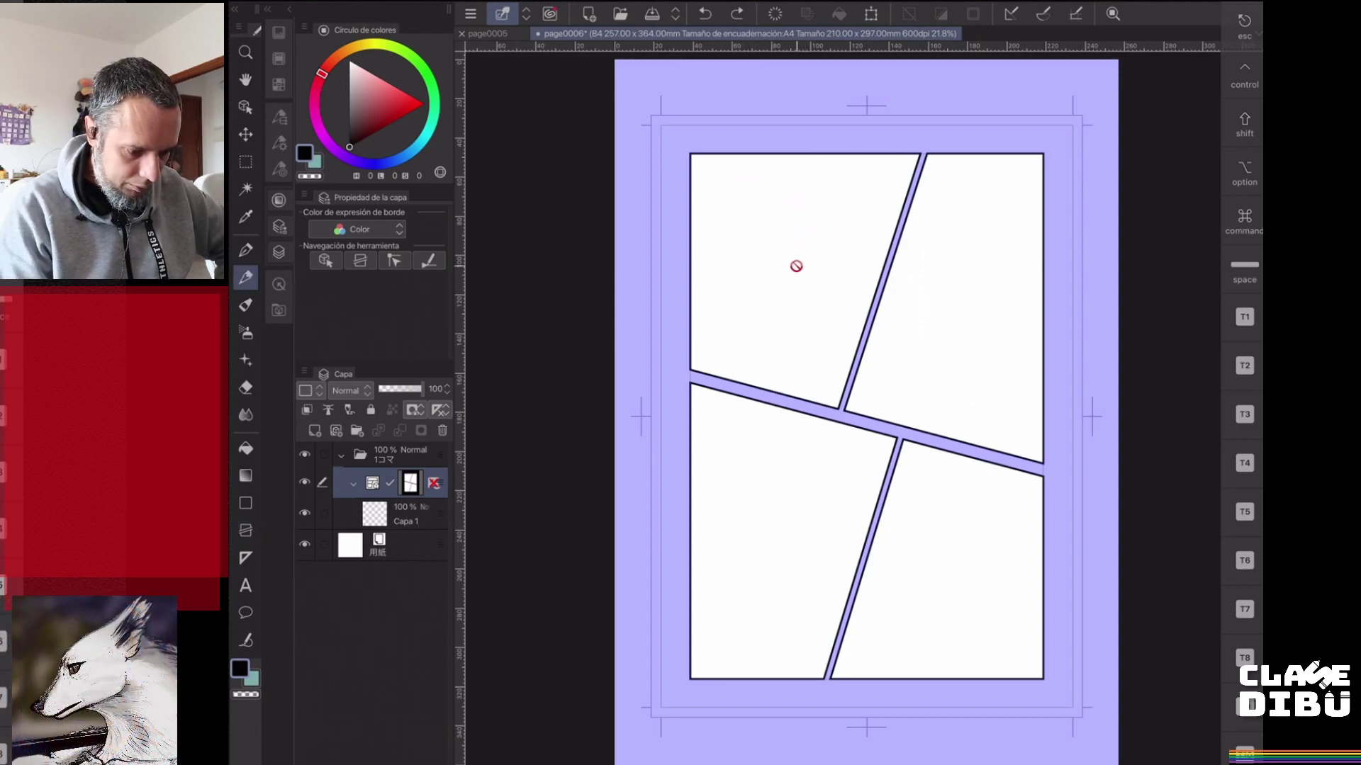
click(411, 515)
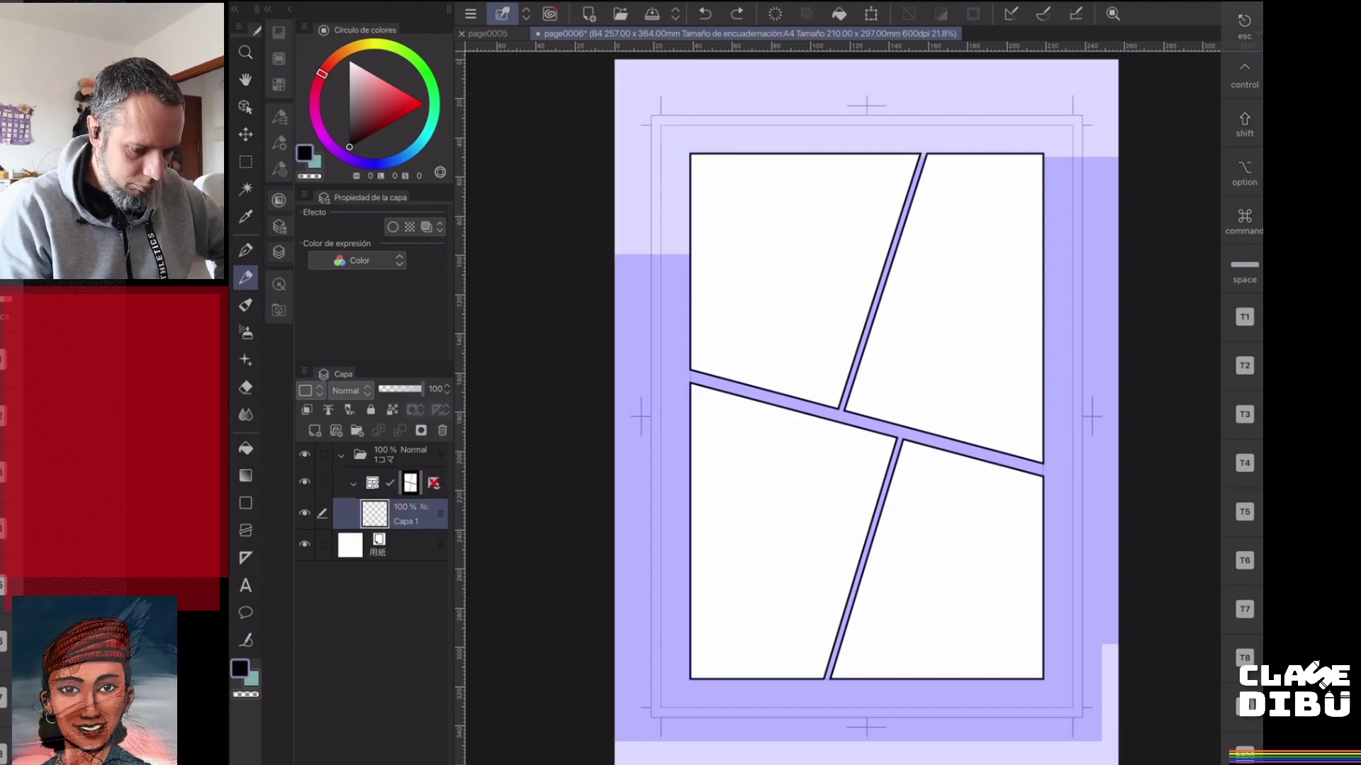
mouse_move(798, 185)
mouse_down()
mouse_move(802, 239)
mouse_move(717, 289)
mouse_move(763, 296)
mouse_up()
mouse_move(713, 213)
mouse_down()
mouse_move(768, 296)
mouse_move(758, 312)
mouse_move(723, 296)
mouse_move(764, 170)
mouse_move(802, 225)
mouse_move(751, 310)
mouse_up()
mouse_move(808, 220)
mouse_down()
mouse_move(755, 311)
mouse_move(769, 298)
mouse_move(730, 300)
mouse_move(717, 328)
mouse_move(783, 346)
mouse_move(730, 367)
mouse_up()
drag(713, 315, 703, 347)
mouse_move(717, 290)
mouse_down()
mouse_move(693, 351)
mouse_move(812, 346)
mouse_move(830, 373)
mouse_up()
mouse_move(749, 213)
mouse_down()
mouse_move(726, 229)
mouse_move(797, 223)
mouse_move(772, 263)
mouse_up()
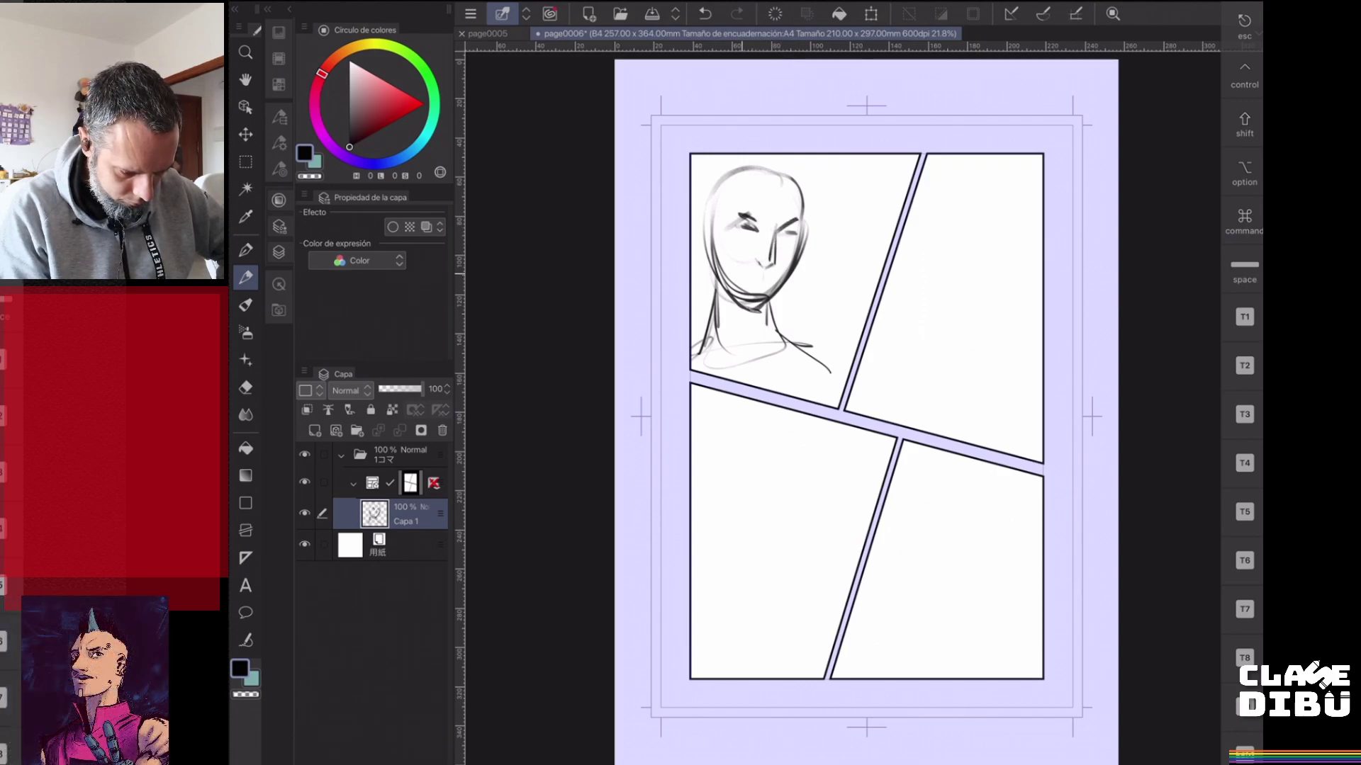
drag(749, 277, 766, 274)
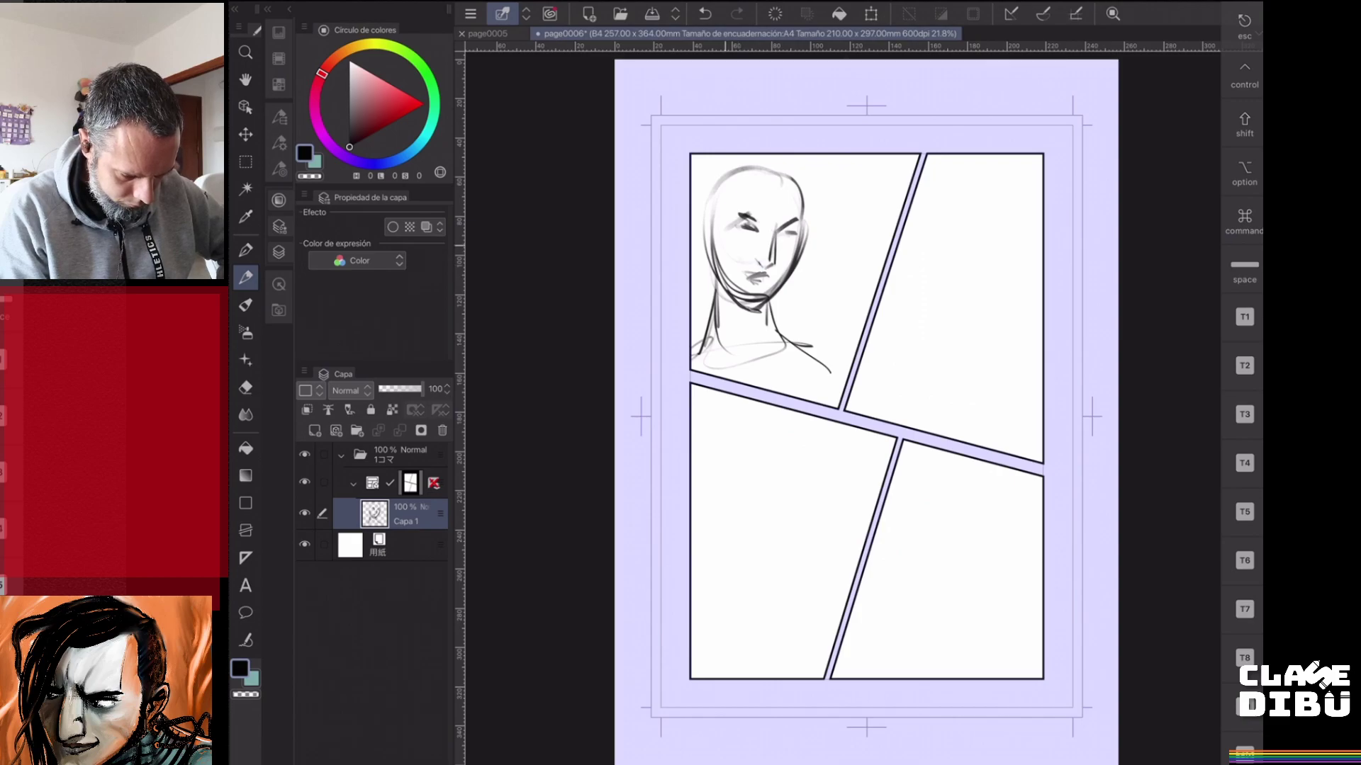
- Shade the woman's cheek and sketch her hairline with long hair blowing out to the right of her face
drag(728, 242, 734, 265)
drag(714, 190, 716, 237)
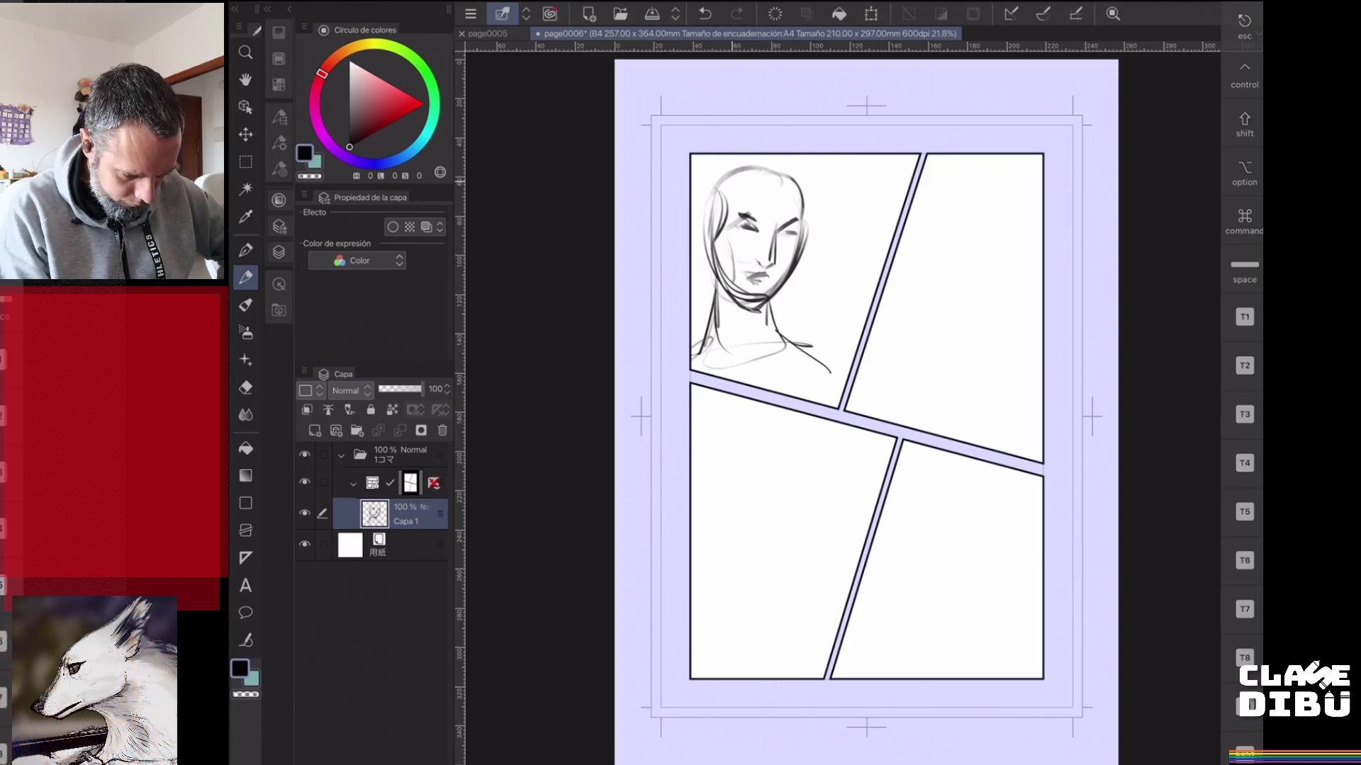
mouse_move(764, 173)
mouse_down()
mouse_move(720, 212)
mouse_move(762, 190)
mouse_move(715, 191)
mouse_move(698, 229)
mouse_up()
mouse_move(807, 245)
mouse_down()
mouse_move(799, 260)
mouse_move(854, 239)
mouse_move(782, 294)
mouse_move(833, 297)
mouse_up()
drag(808, 184, 859, 264)
mouse_move(782, 300)
mouse_down()
mouse_move(843, 307)
mouse_move(846, 239)
mouse_up()
drag(843, 187, 872, 294)
drag(851, 227, 870, 273)
mouse_move(827, 170)
mouse_down()
mouse_move(850, 228)
mouse_move(829, 174)
mouse_move(794, 201)
mouse_move(826, 215)
mouse_move(815, 220)
mouse_up()
mouse_move(800, 175)
mouse_down()
mouse_move(827, 173)
mouse_move(810, 176)
mouse_move(825, 223)
mouse_move(871, 273)
mouse_move(775, 308)
mouse_up()
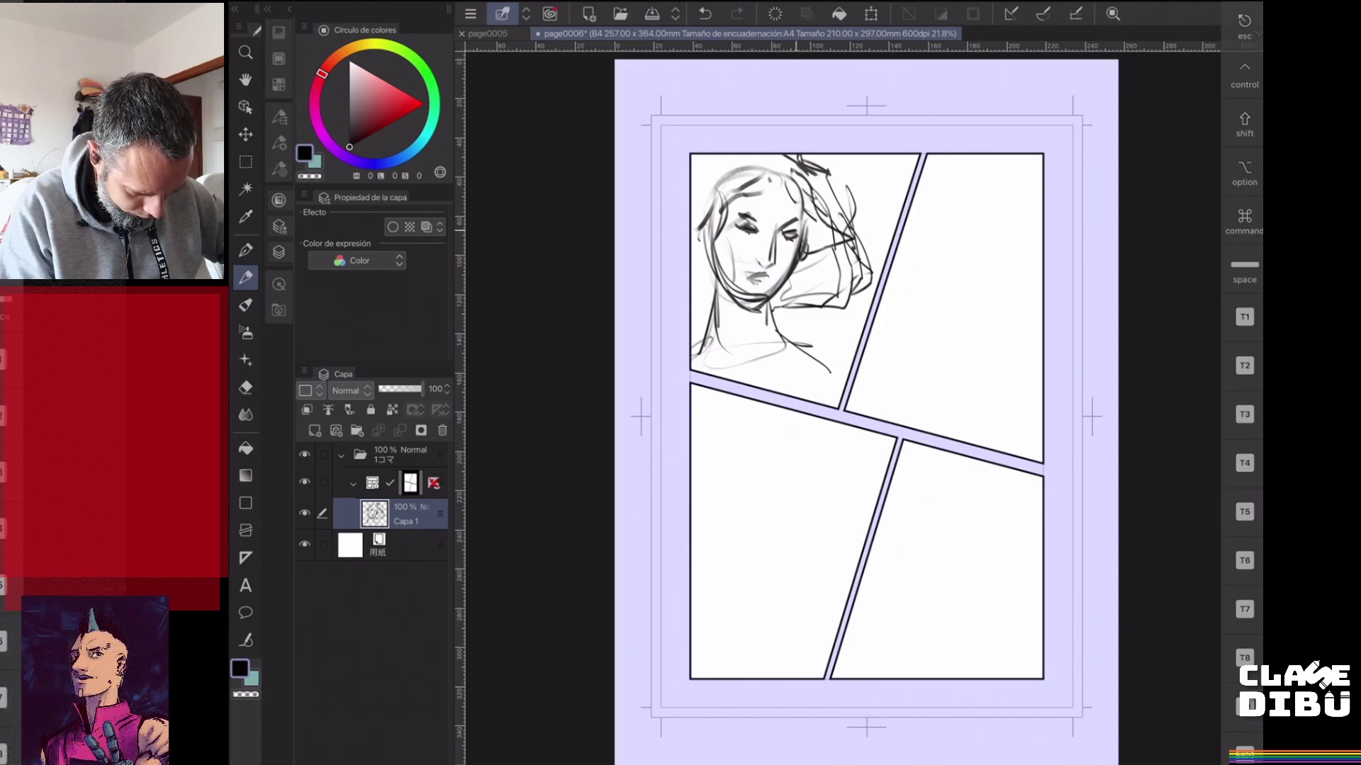
- Darken the woman's eyes and mouth, and sketch her neck contours and ragged collar down to the panel's lower edge
mouse_move(737, 225)
mouse_down()
mouse_move(791, 231)
mouse_move(760, 222)
mouse_move(762, 274)
mouse_up()
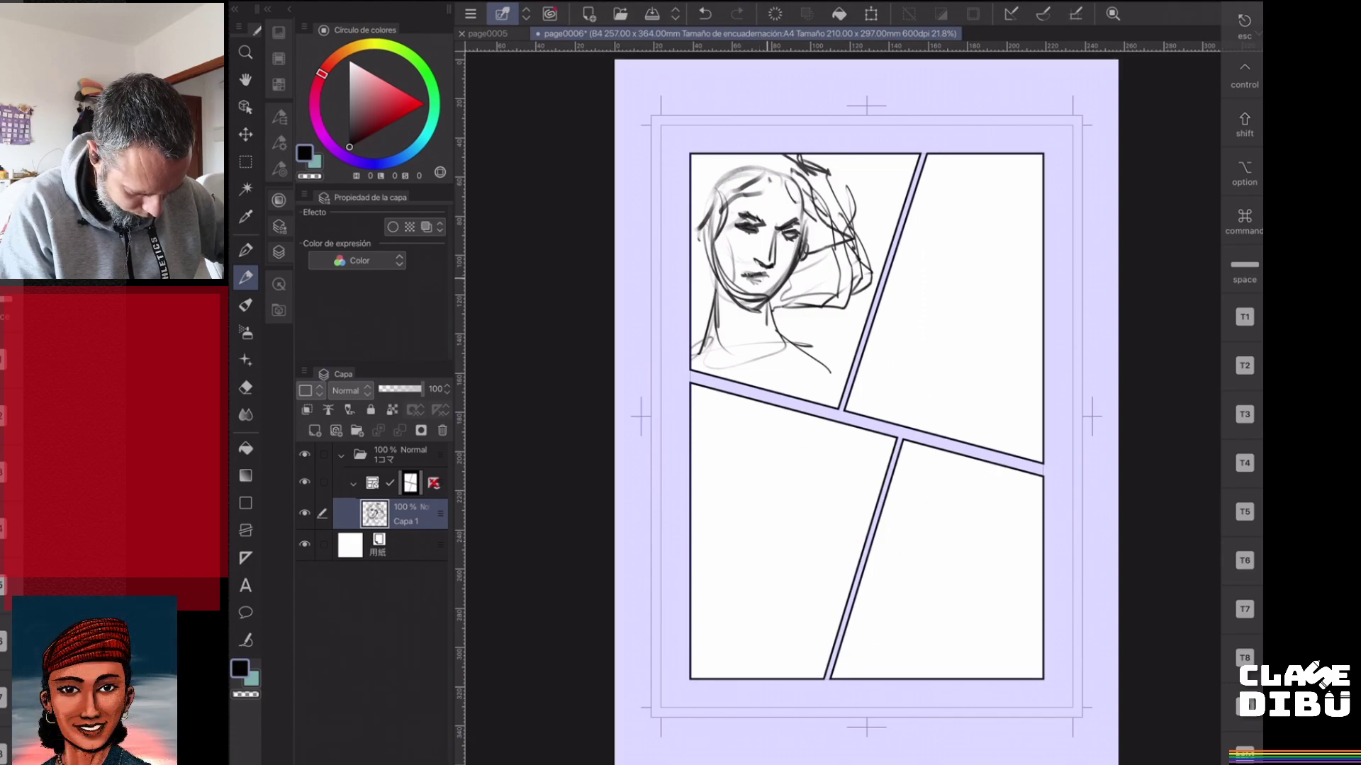
drag(755, 281, 771, 283)
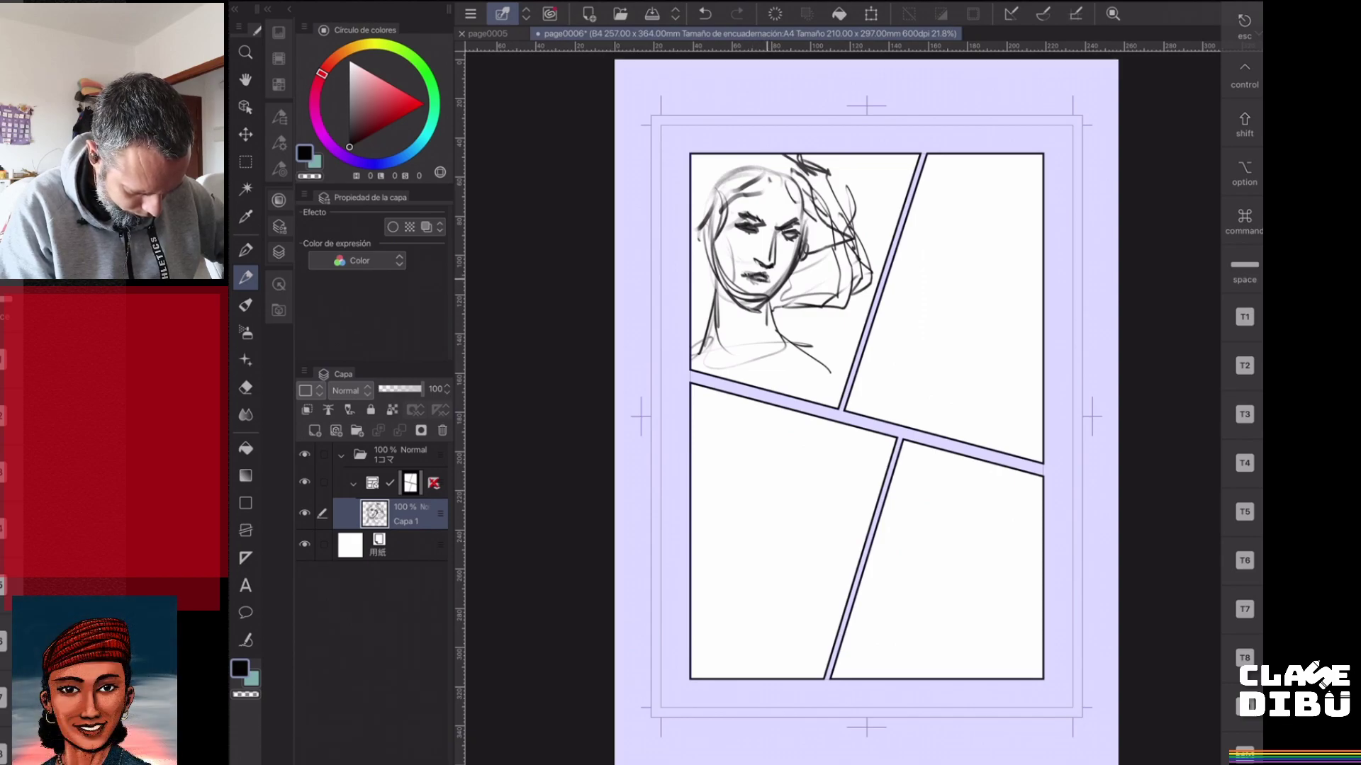
mouse_move(753, 298)
mouse_down()
mouse_move(791, 275)
mouse_move(755, 326)
mouse_up()
mouse_move(748, 323)
mouse_down()
mouse_move(711, 304)
mouse_move(758, 305)
mouse_move(704, 335)
mouse_up()
mouse_move(711, 277)
mouse_down()
mouse_move(708, 306)
mouse_move(754, 330)
mouse_move(768, 313)
mouse_move(763, 350)
mouse_up()
mouse_move(763, 349)
mouse_down()
mouse_move(718, 360)
mouse_move(778, 353)
mouse_up()
mouse_move(782, 345)
mouse_down()
mouse_move(750, 384)
mouse_move(793, 346)
mouse_up()
mouse_move(793, 346)
mouse_down()
mouse_move(769, 381)
mouse_move(801, 356)
mouse_up()
mouse_move(792, 336)
mouse_down()
mouse_move(766, 360)
mouse_move(820, 342)
mouse_up()
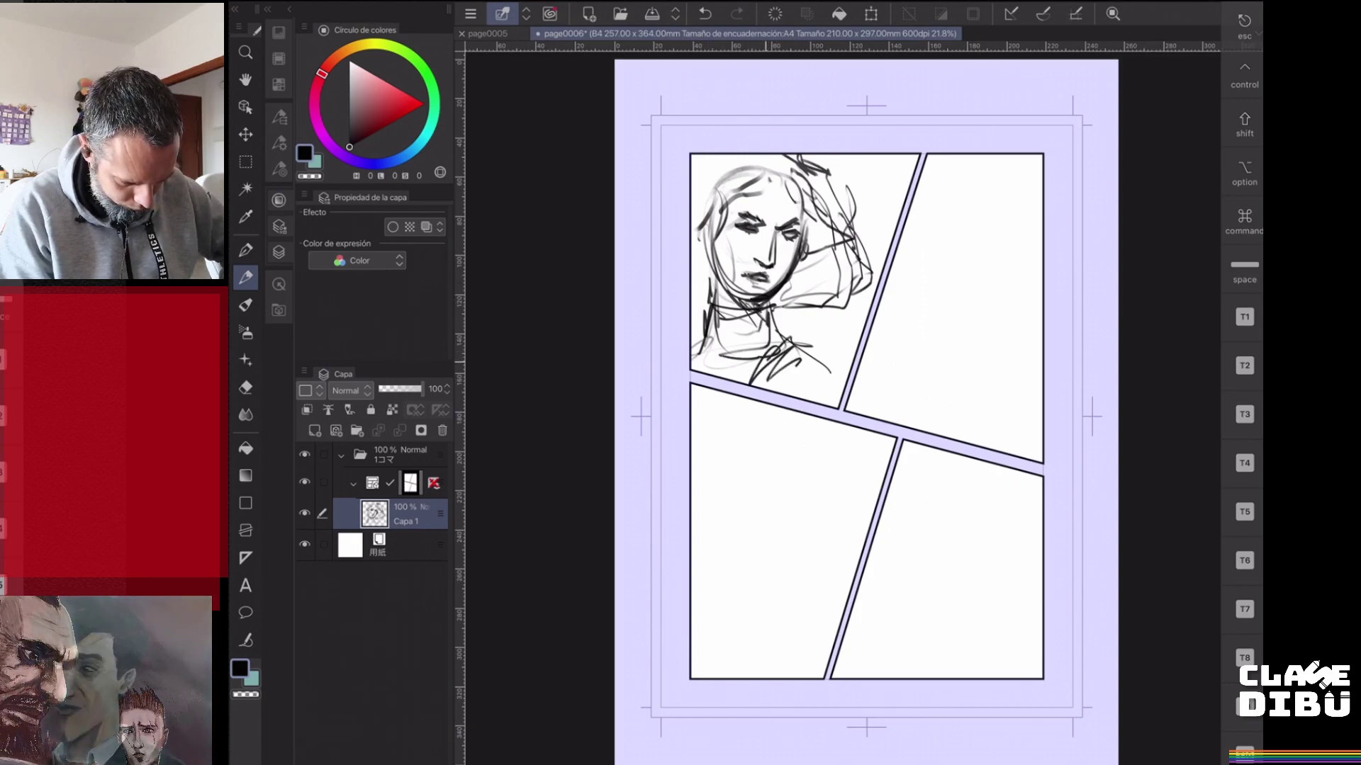
mouse_move(787, 327)
mouse_down()
mouse_move(816, 337)
mouse_move(829, 371)
mouse_up()
- Refine the woman's frown, the shadow under her chin, her jaw and the outer strands of her windblown hair
drag(771, 215, 772, 225)
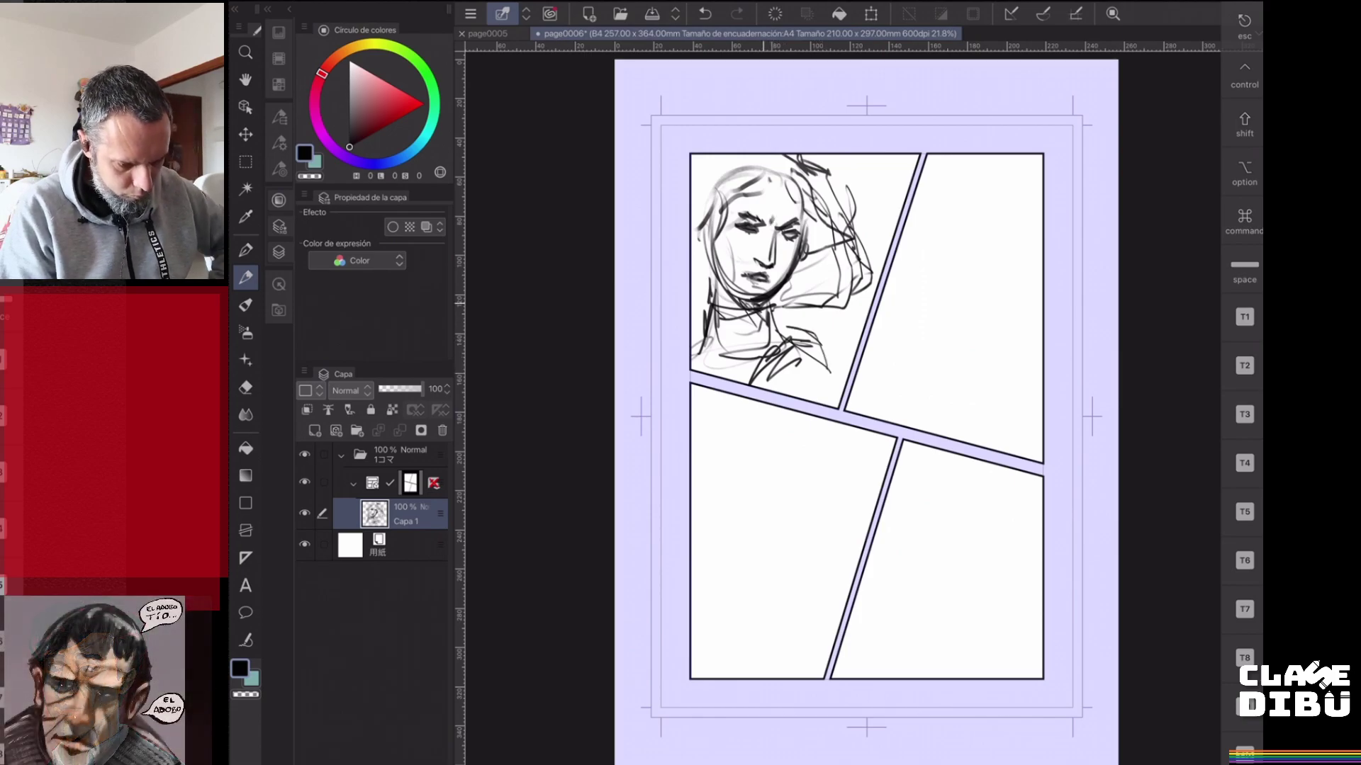
mouse_move(770, 305)
mouse_down()
mouse_move(790, 275)
mouse_move(767, 303)
mouse_up()
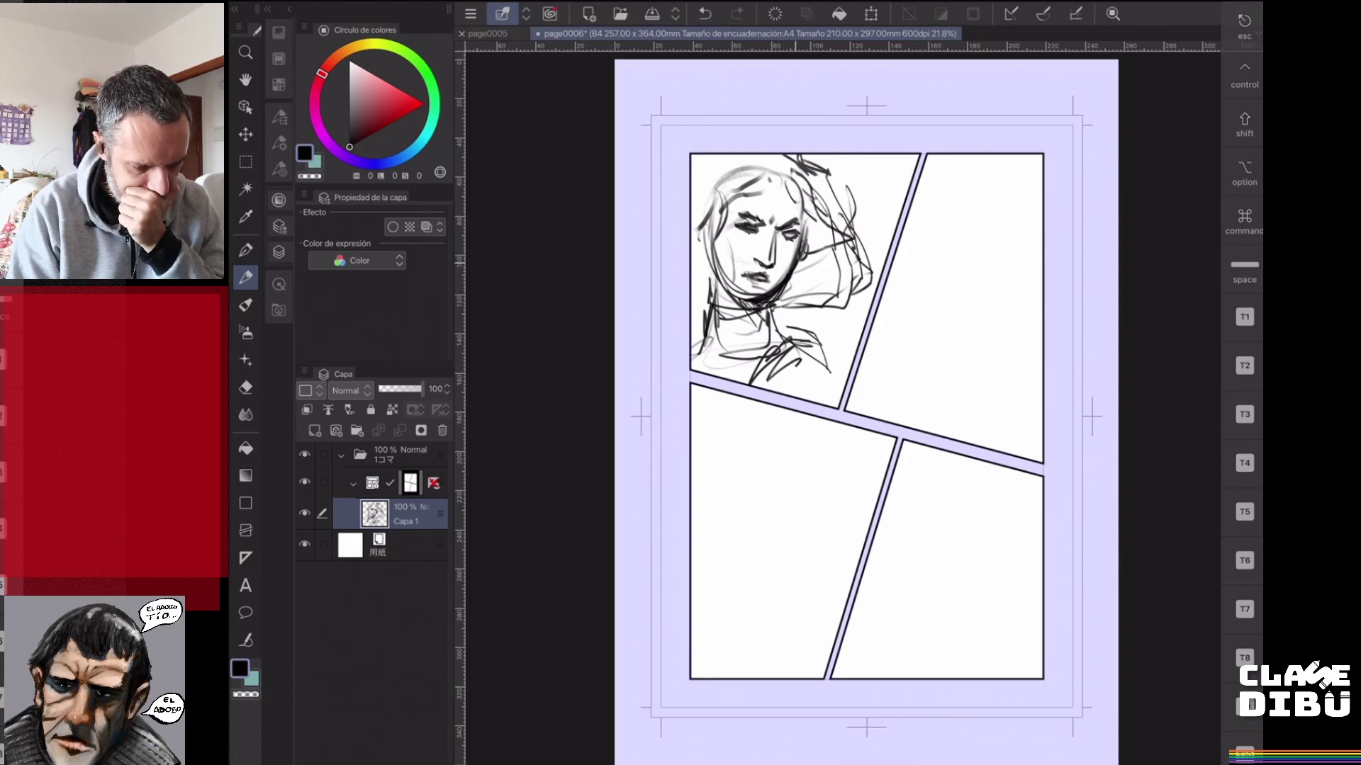
mouse_move(707, 242)
mouse_down()
mouse_move(709, 266)
mouse_move(755, 292)
mouse_up()
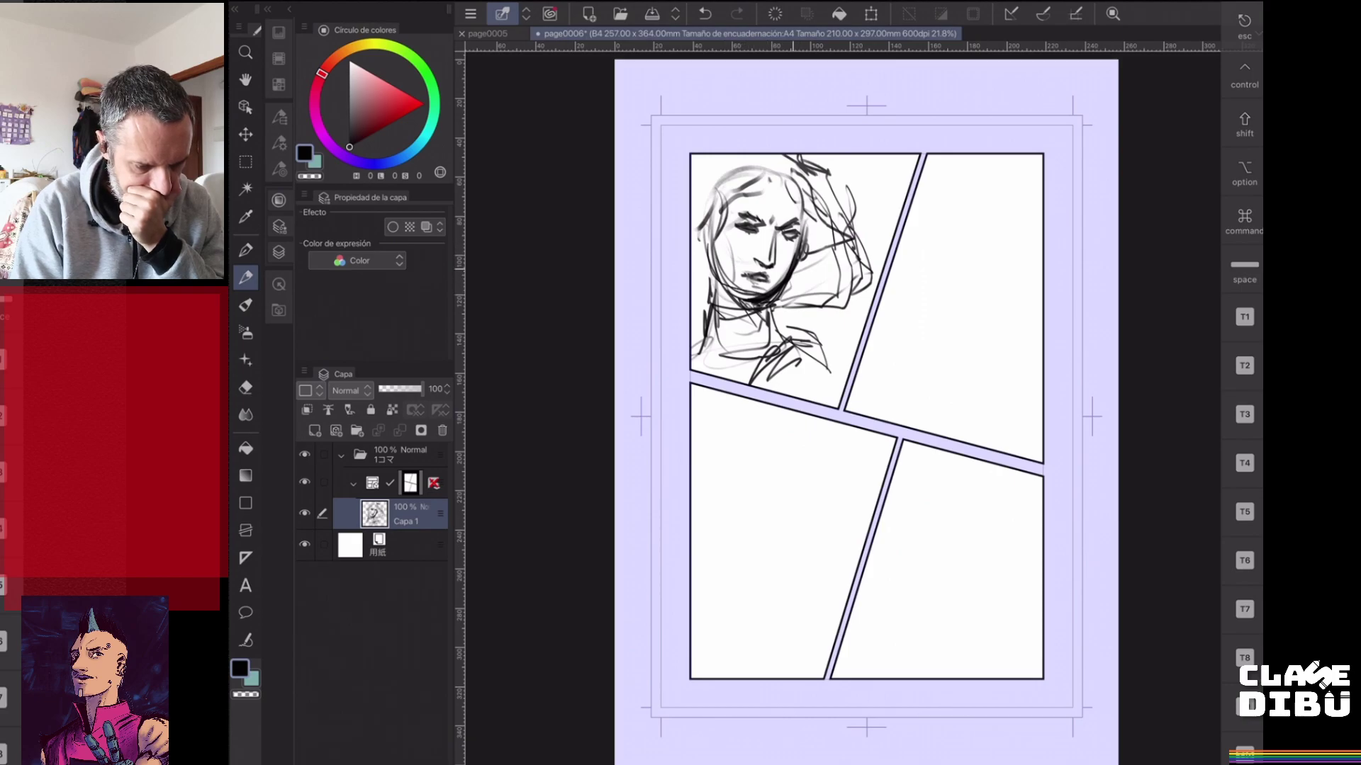
drag(816, 173, 879, 256)
mouse_move(781, 299)
mouse_down()
mouse_move(861, 275)
mouse_move(876, 239)
mouse_up()
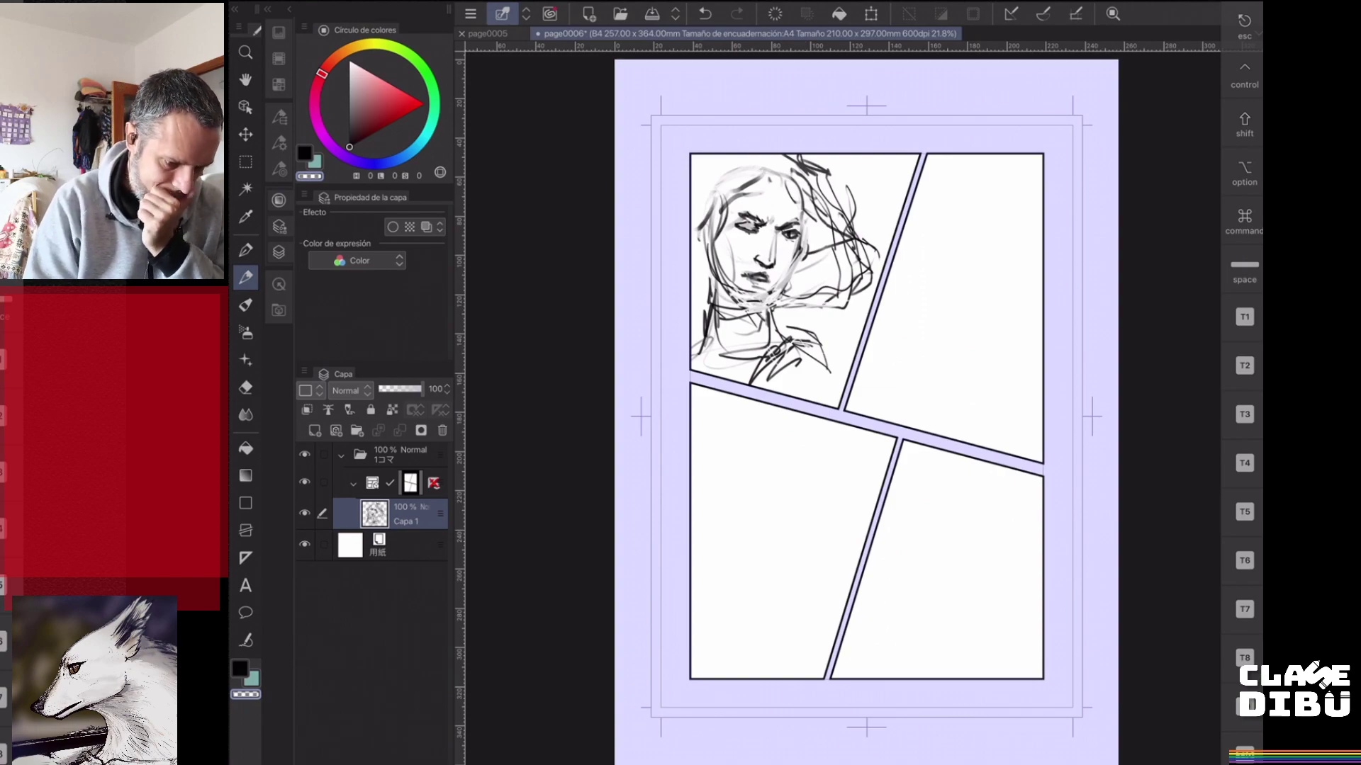
- Redraw the woman's jaw and chin line in black, and set the pencil to transparent colour for touch-ups
key(c)
mouse_move(737, 297)
mouse_down()
mouse_move(756, 307)
mouse_move(796, 261)
mouse_up()
mouse_move(762, 304)
mouse_down()
mouse_move(787, 284)
mouse_move(733, 296)
mouse_move(759, 306)
mouse_up()
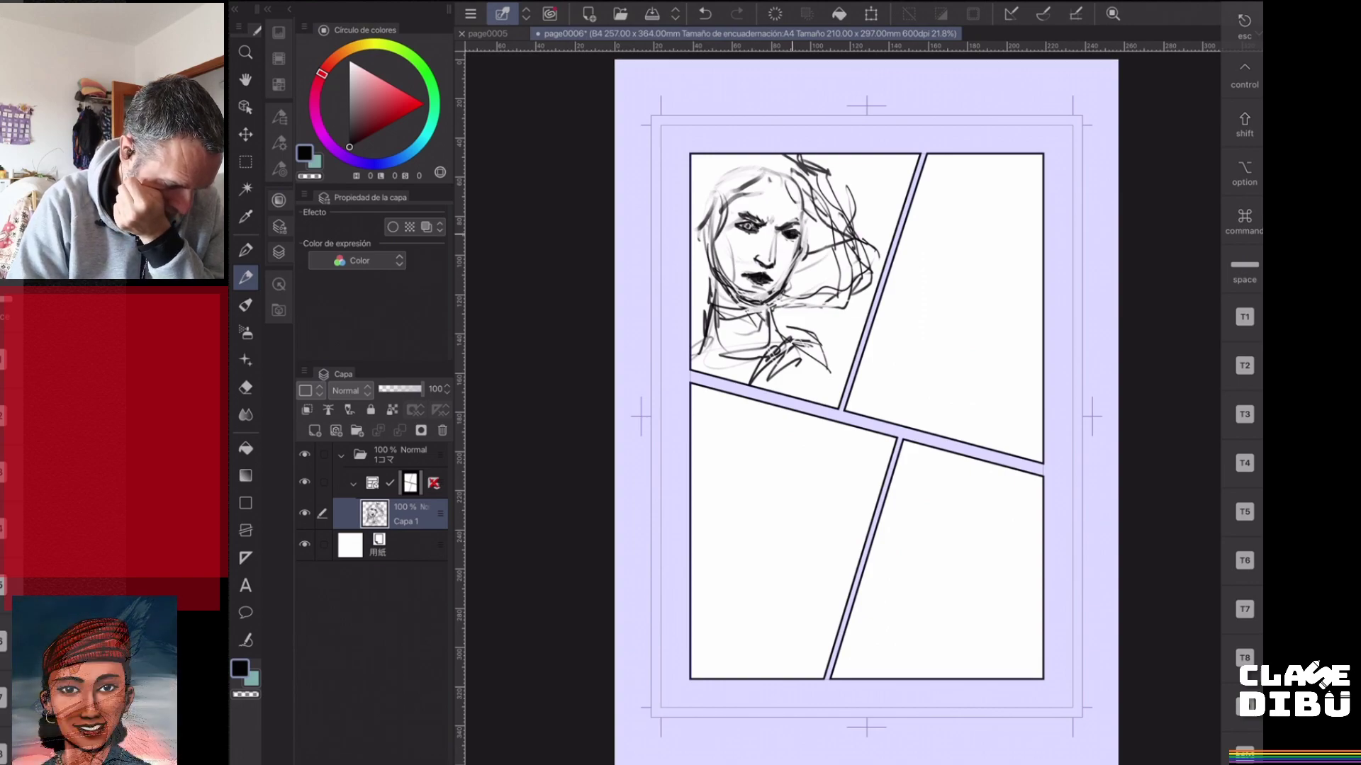
key(x)
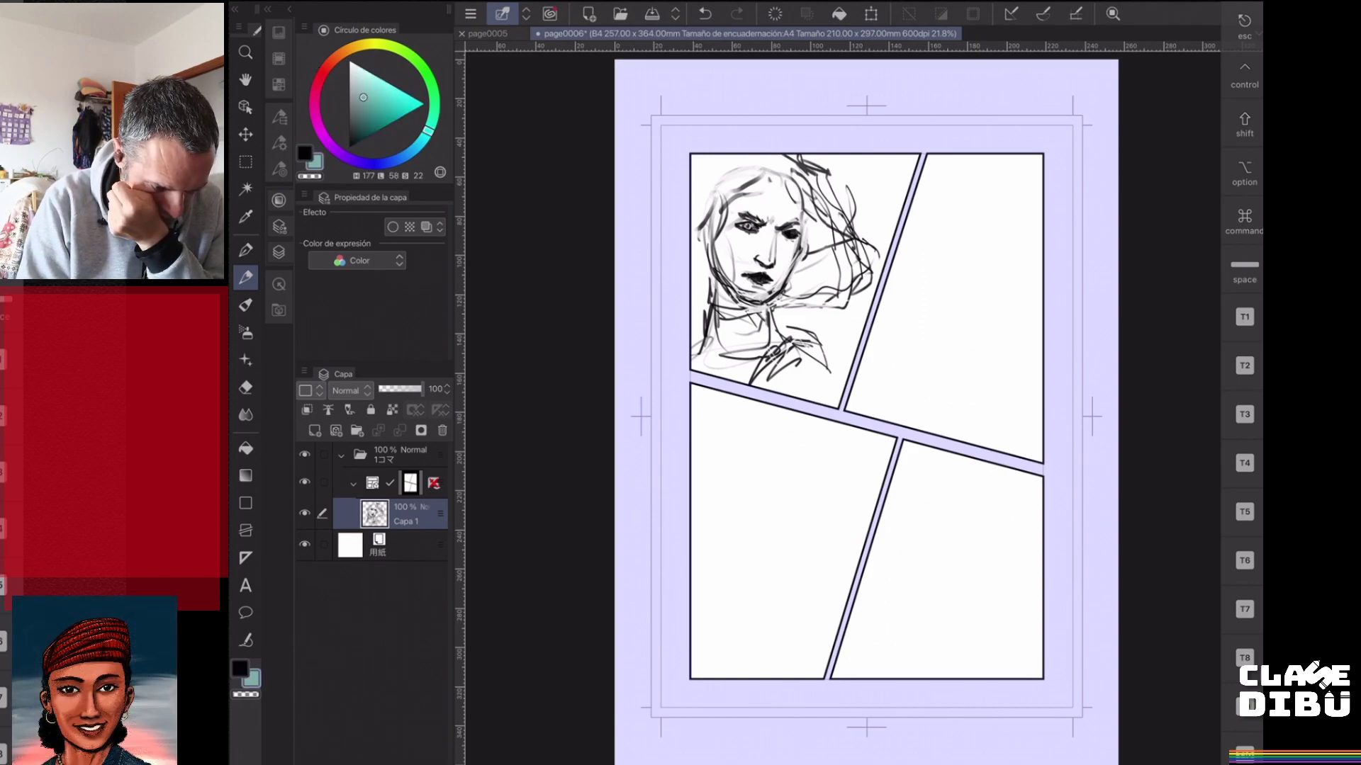
key(c)
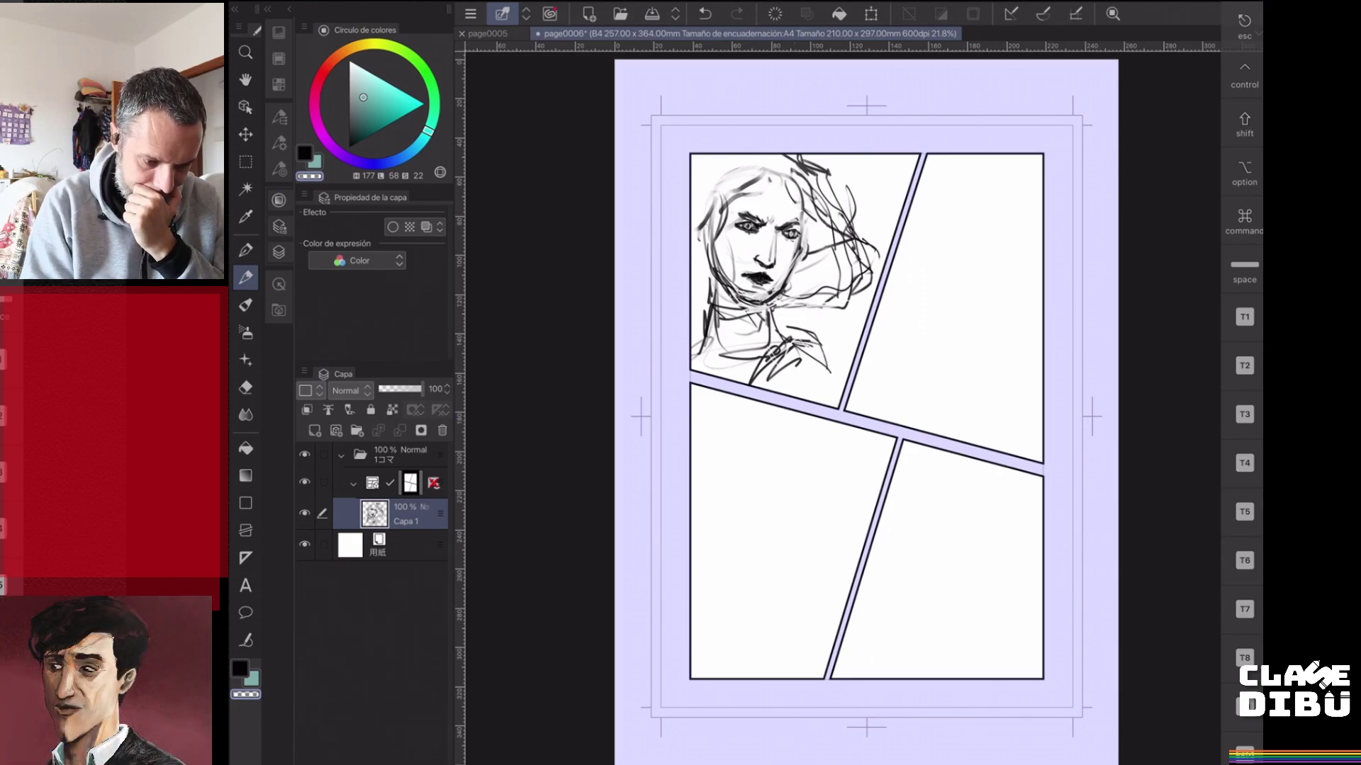
- Sketch bold curved lines sweeping over the woman's shoulder in black, and try long windblown strokes beside her face
click(279, 143)
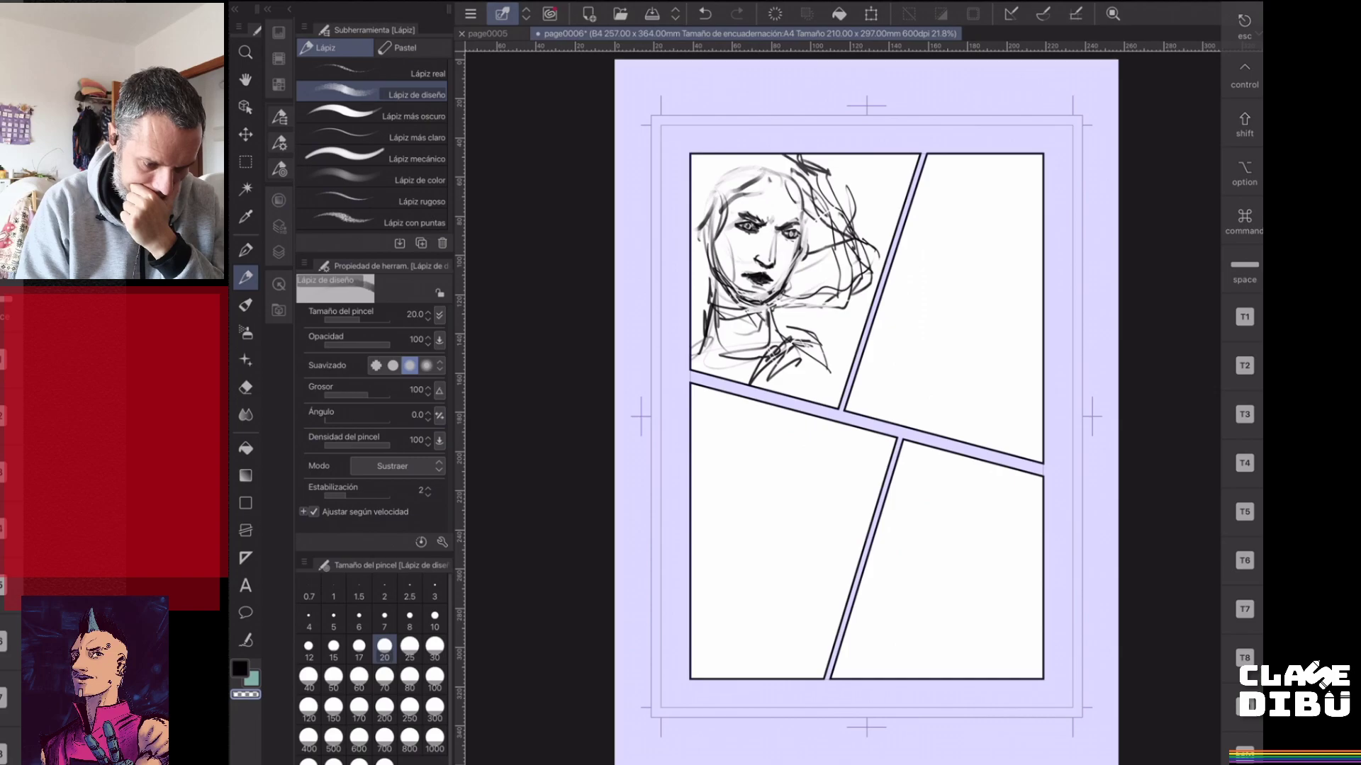
drag(730, 376, 822, 310)
drag(737, 357, 867, 298)
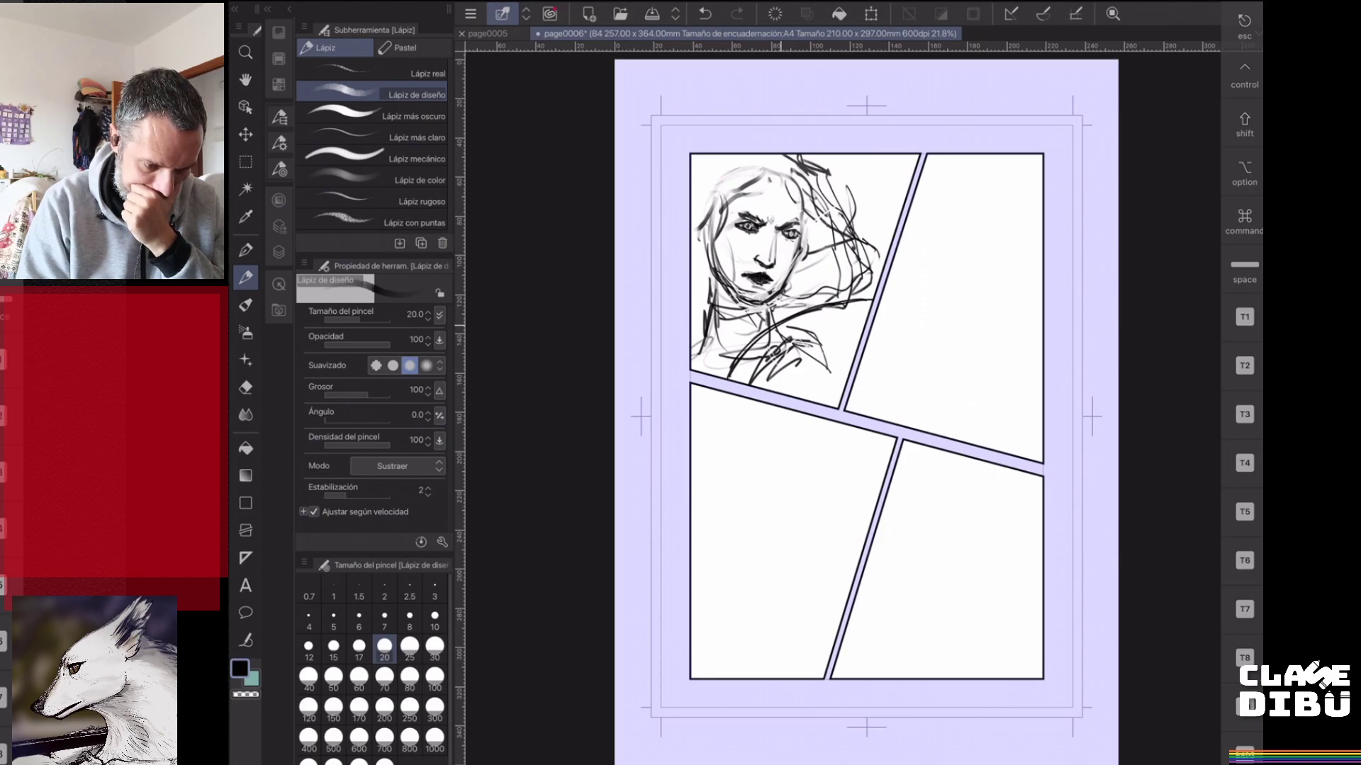
drag(795, 271, 935, 301)
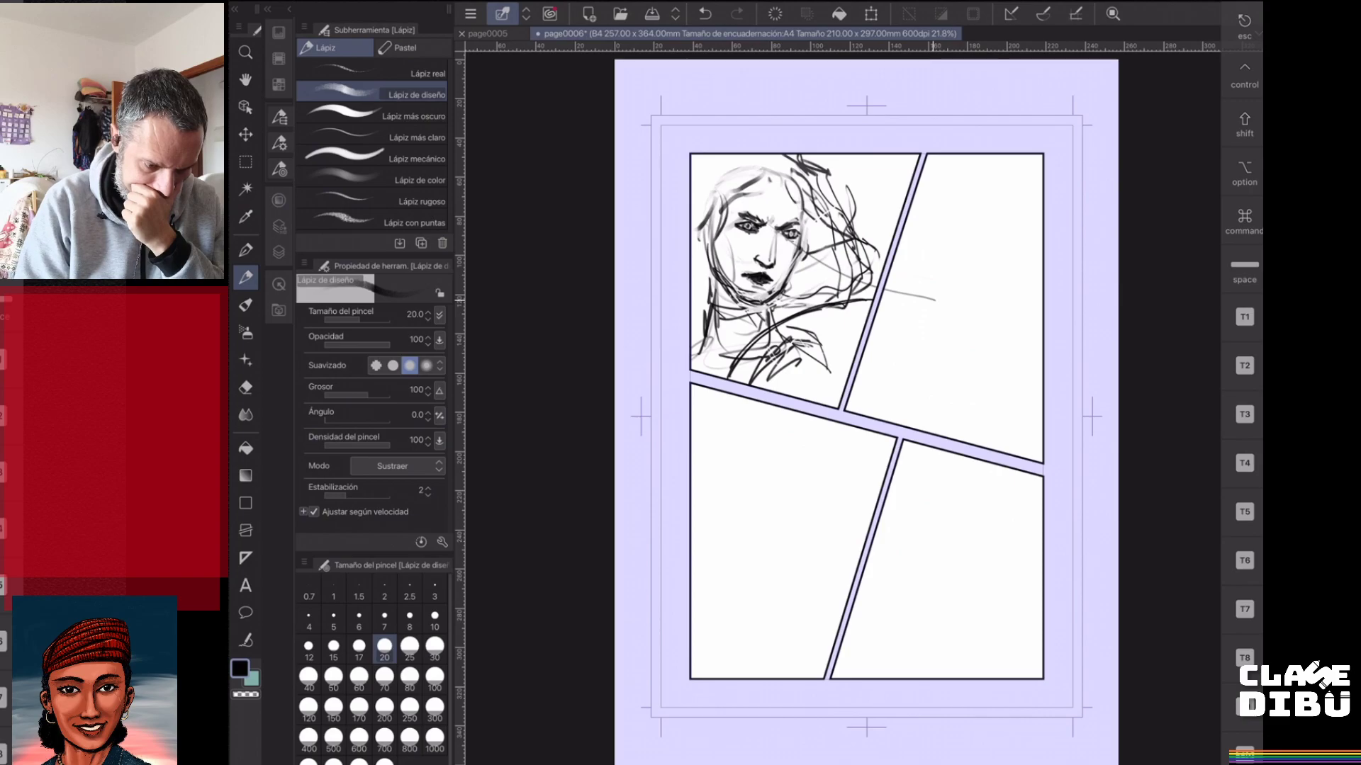
key(ctrl+z)
drag(774, 214, 906, 274)
key(ctrl+z)
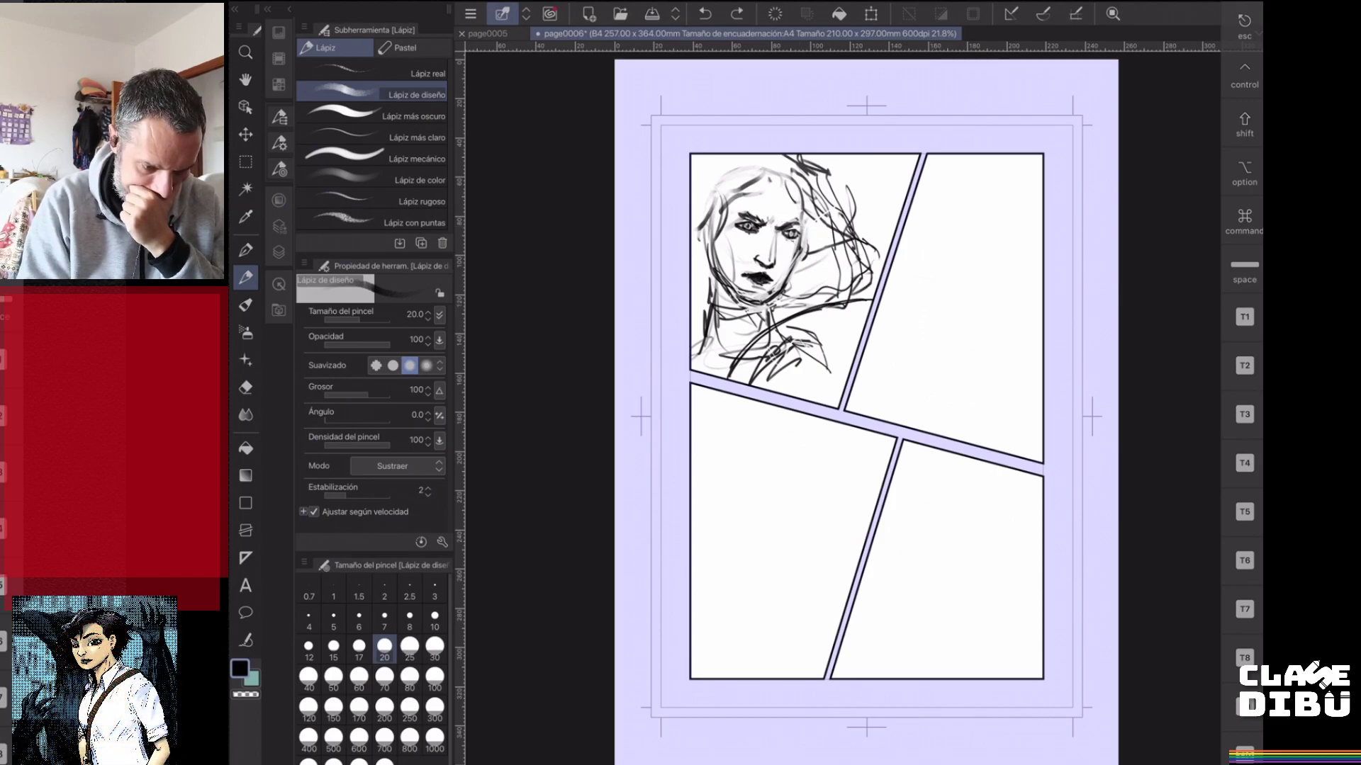
drag(805, 251, 836, 267)
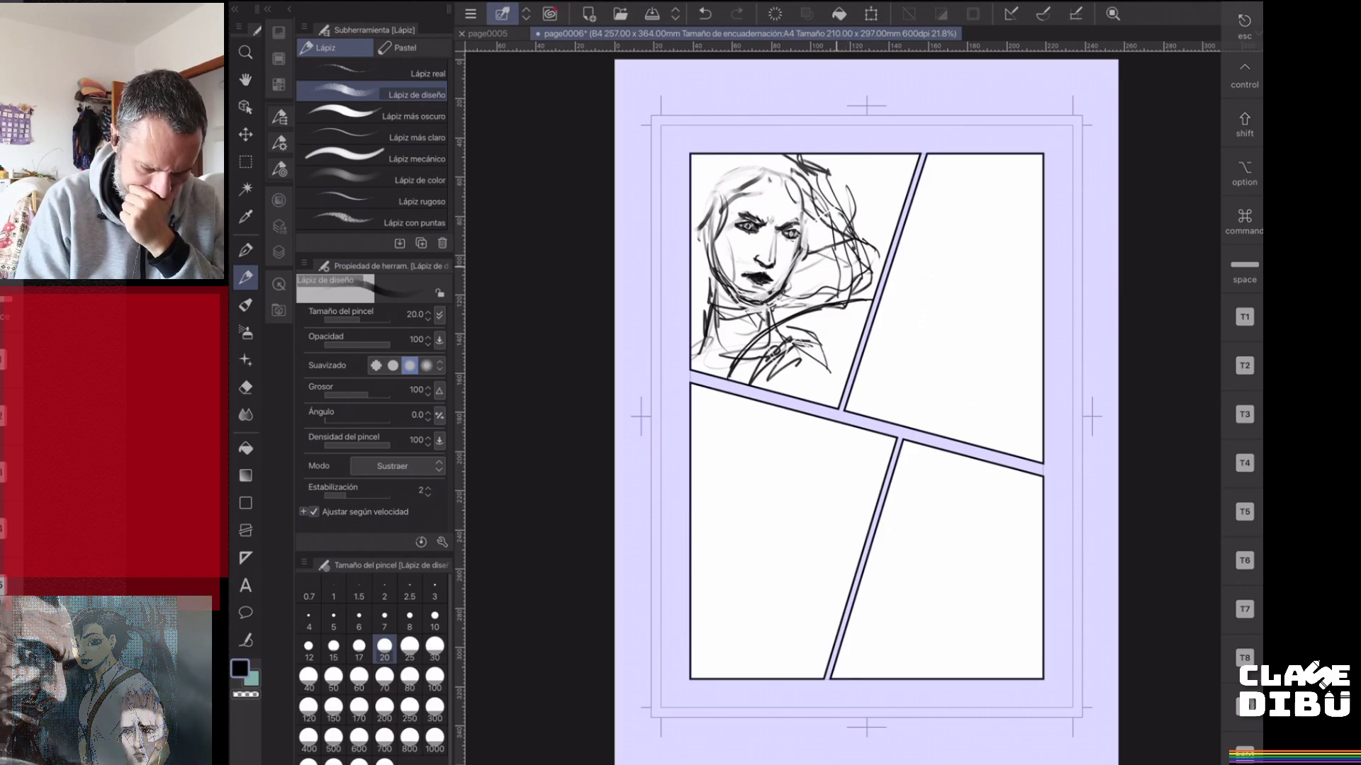
- Rough in a man's face in the upper-right panel, with the forehead, eye sockets, cheek, jaw, nose and moustache
mouse_move(941, 287)
mouse_down()
mouse_move(943, 338)
mouse_move(970, 269)
mouse_move(928, 312)
mouse_up()
drag(962, 245, 929, 285)
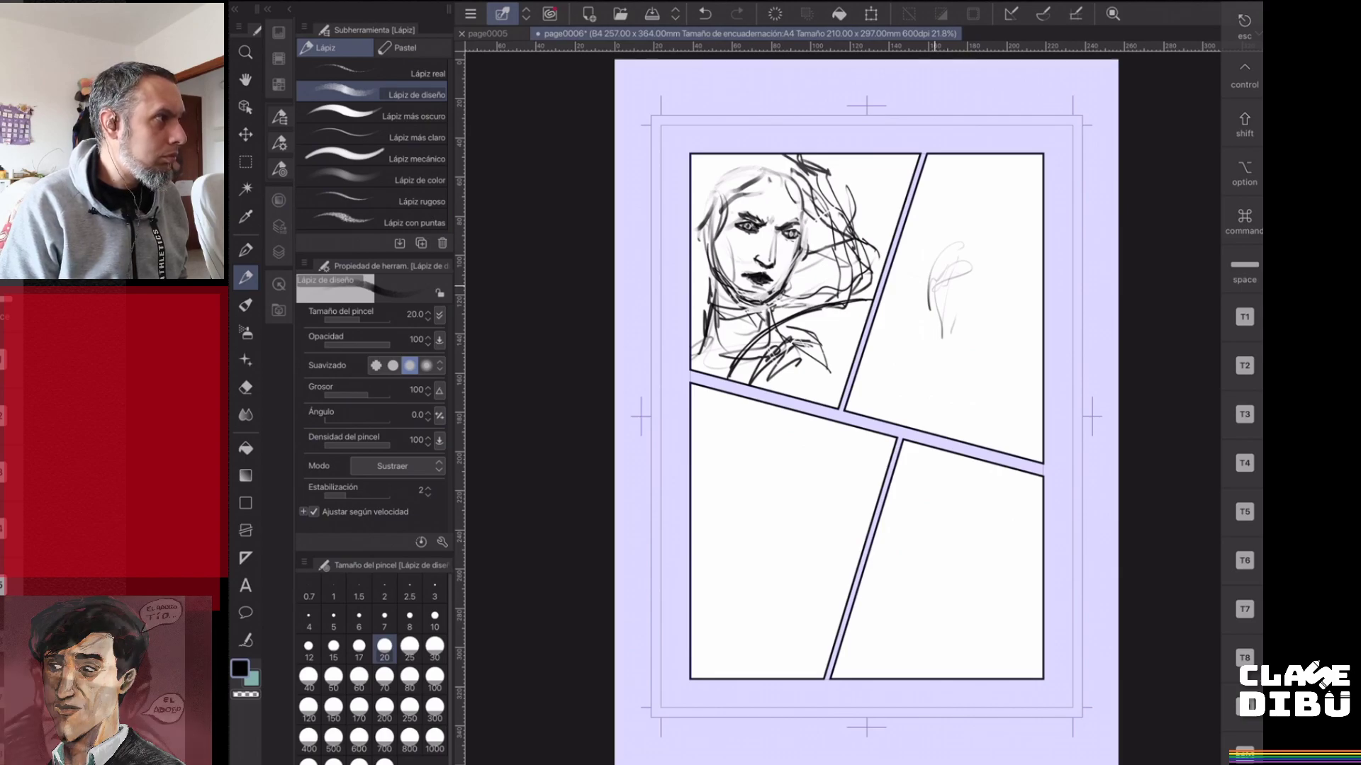
mouse_move(960, 219)
mouse_down()
mouse_move(928, 254)
mouse_move(930, 291)
mouse_move(947, 284)
mouse_move(990, 325)
mouse_move(937, 360)
mouse_up()
drag(942, 304, 929, 346)
mouse_move(932, 309)
mouse_down()
mouse_move(930, 358)
mouse_move(975, 379)
mouse_up()
drag(992, 330, 1032, 327)
mouse_move(1030, 327)
mouse_down()
mouse_move(1028, 370)
mouse_move(991, 396)
mouse_move(1022, 336)
mouse_up()
drag(1011, 287, 1039, 273)
mouse_move(974, 344)
mouse_down()
mouse_move(956, 387)
mouse_move(983, 337)
mouse_move(1020, 341)
mouse_up()
drag(1005, 342, 1035, 388)
drag(933, 329, 942, 383)
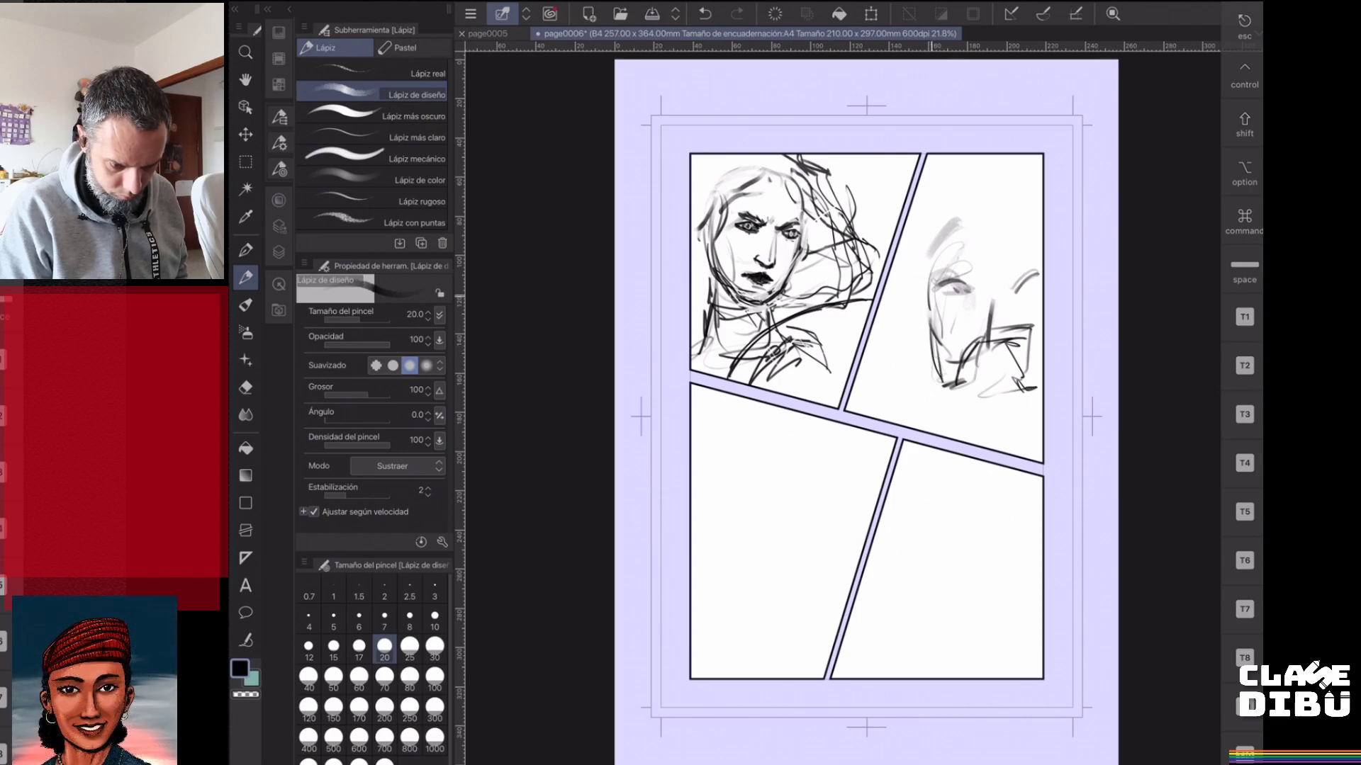
- Draw the man's dark eyes, raised brows and nose line, and detail his open mouth beneath the moustache
mouse_move(936, 291)
mouse_down()
mouse_move(980, 285)
mouse_move(957, 286)
mouse_up()
mouse_move(947, 290)
mouse_down()
mouse_move(972, 284)
mouse_move(969, 253)
mouse_move(956, 293)
mouse_move(978, 285)
mouse_move(984, 249)
mouse_up()
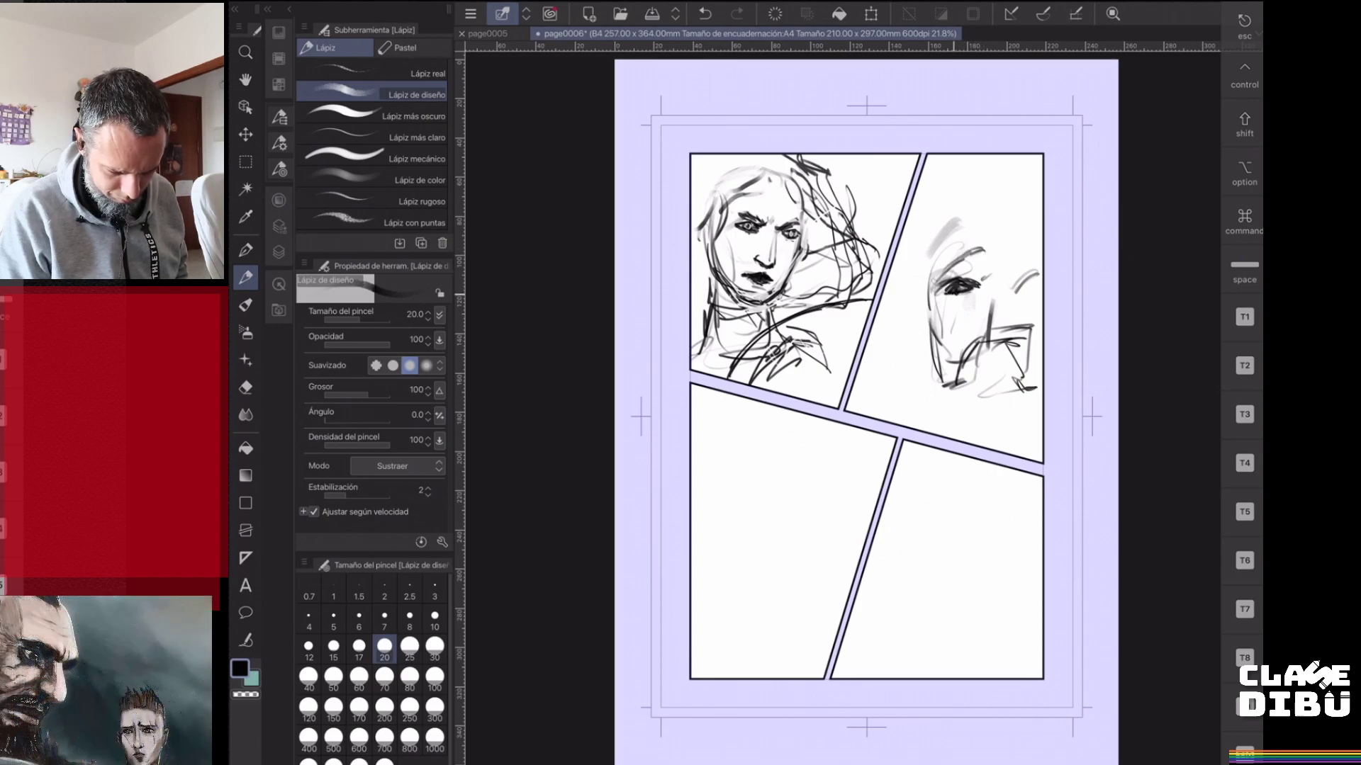
mouse_move(1003, 285)
mouse_down()
mouse_move(1040, 272)
mouse_move(1040, 285)
mouse_up()
drag(1005, 242, 1037, 239)
mouse_move(995, 292)
mouse_down()
mouse_move(986, 333)
mouse_move(996, 349)
mouse_move(1032, 336)
mouse_move(1019, 349)
mouse_up()
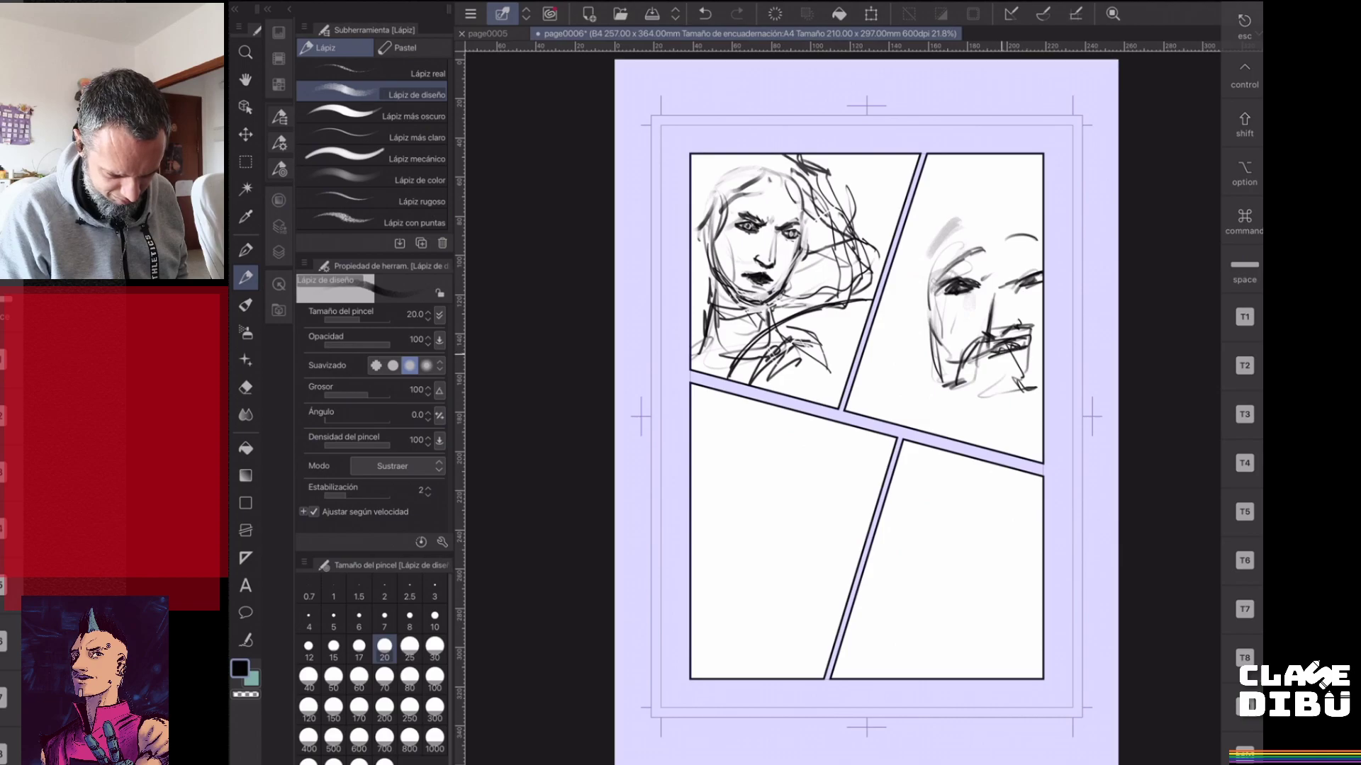
drag(997, 357, 1026, 350)
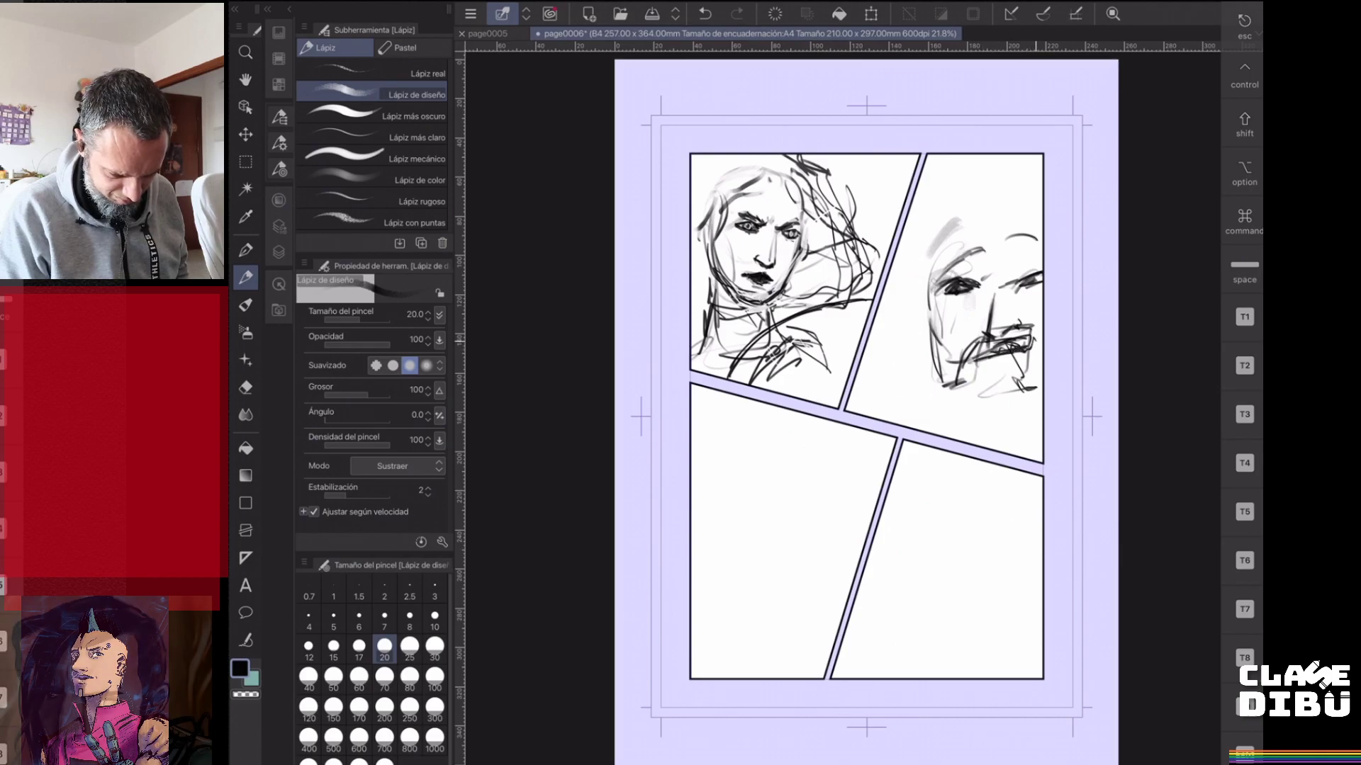
drag(1026, 328, 1042, 337)
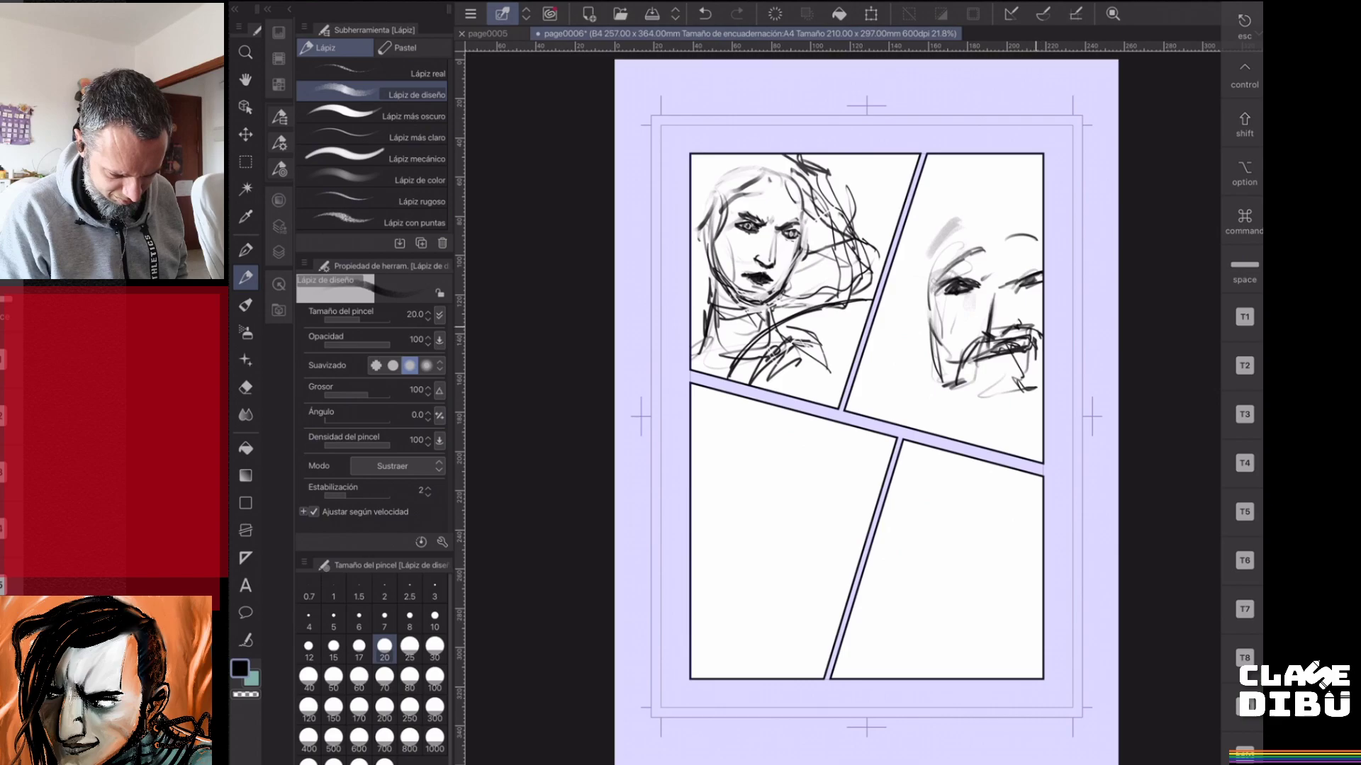
- Sketch the man's chin, neck and collar, and add forehead marks and an ear
drag(995, 389, 947, 406)
mouse_move(938, 355)
mouse_down()
mouse_move(934, 408)
mouse_move(896, 412)
mouse_up()
drag(942, 406, 913, 424)
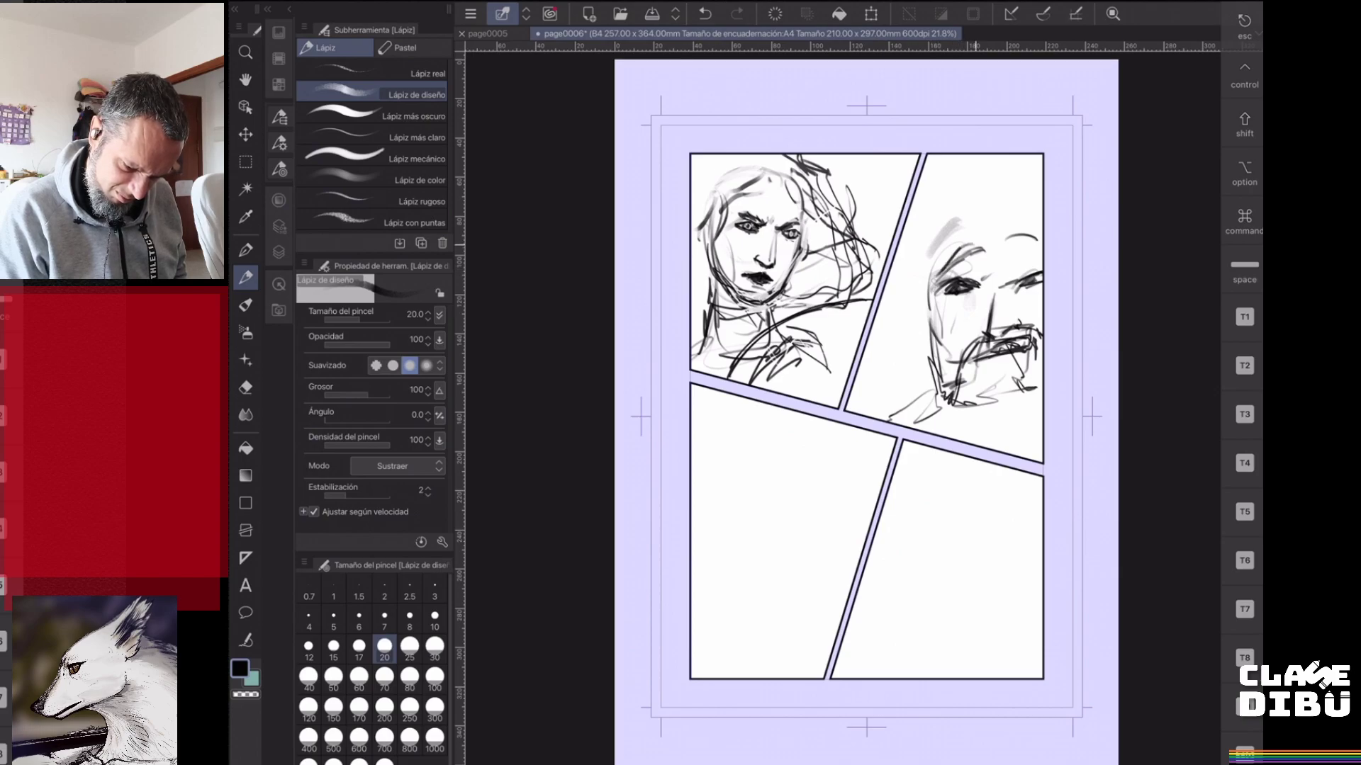
drag(981, 222, 1005, 205)
drag(971, 219, 999, 203)
drag(924, 310, 926, 337)
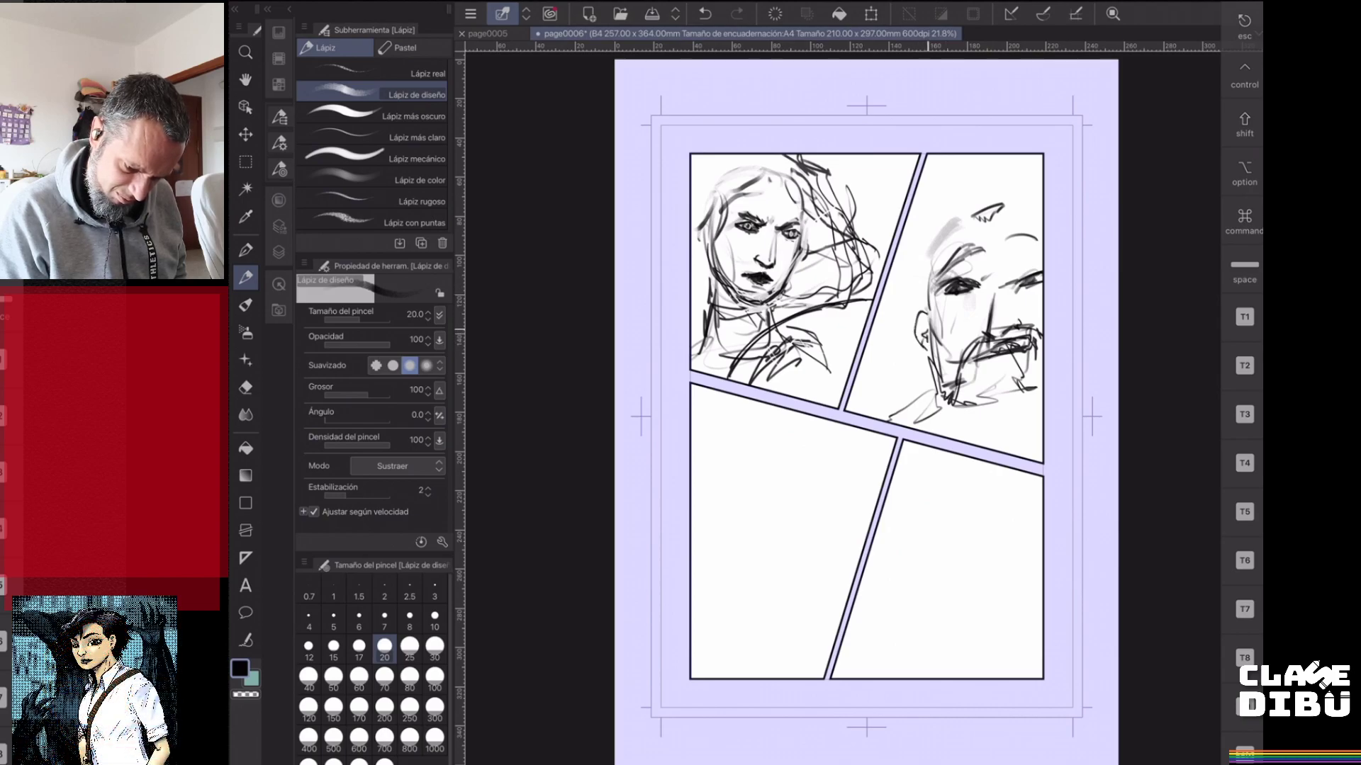
- Strengthen the man's far brow and the darks around his mouth, and outline his nose up to the bridge
mouse_move(1017, 284)
mouse_down()
mouse_move(1001, 236)
mouse_move(1029, 236)
mouse_up()
drag(978, 357, 1028, 335)
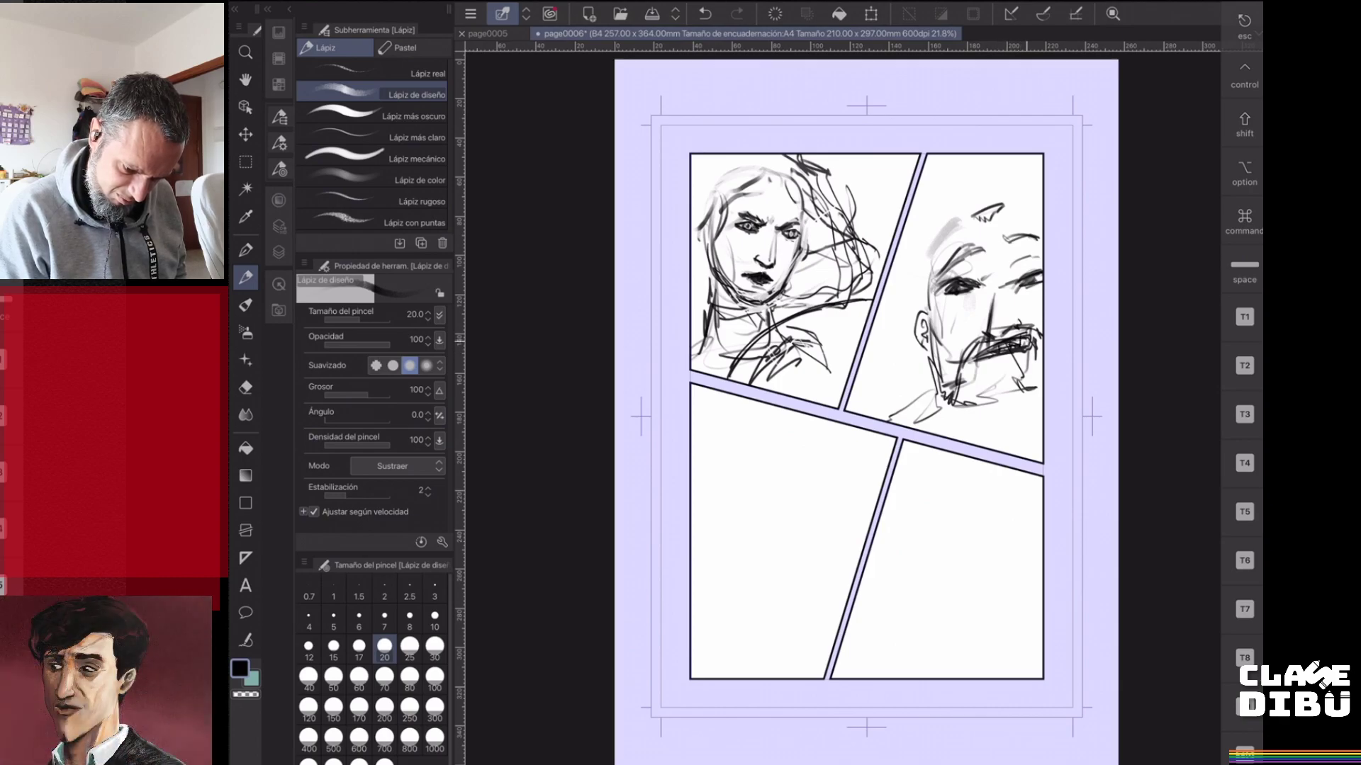
mouse_move(985, 340)
mouse_down()
mouse_move(967, 354)
mouse_move(1015, 311)
mouse_up()
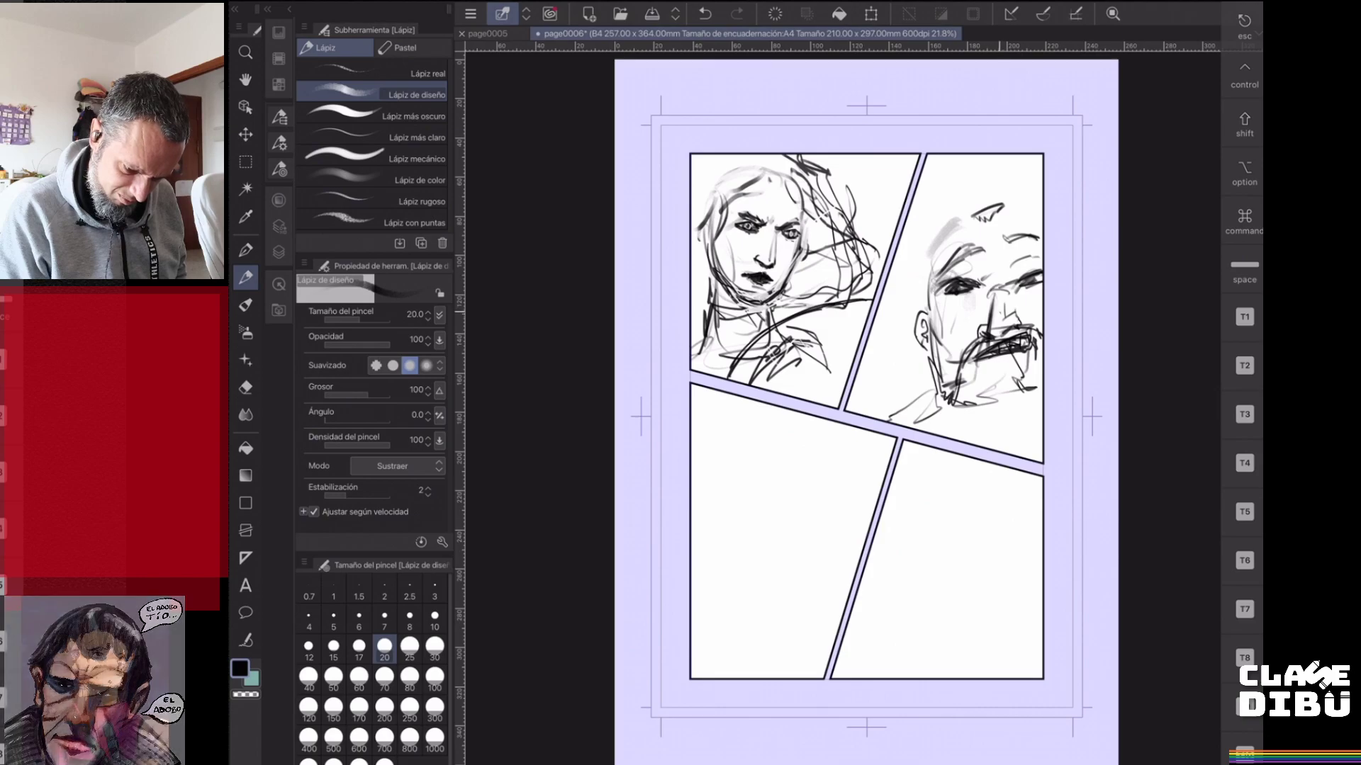
mouse_move(990, 292)
mouse_down()
mouse_move(984, 326)
mouse_move(985, 283)
mouse_move(1002, 284)
mouse_up()
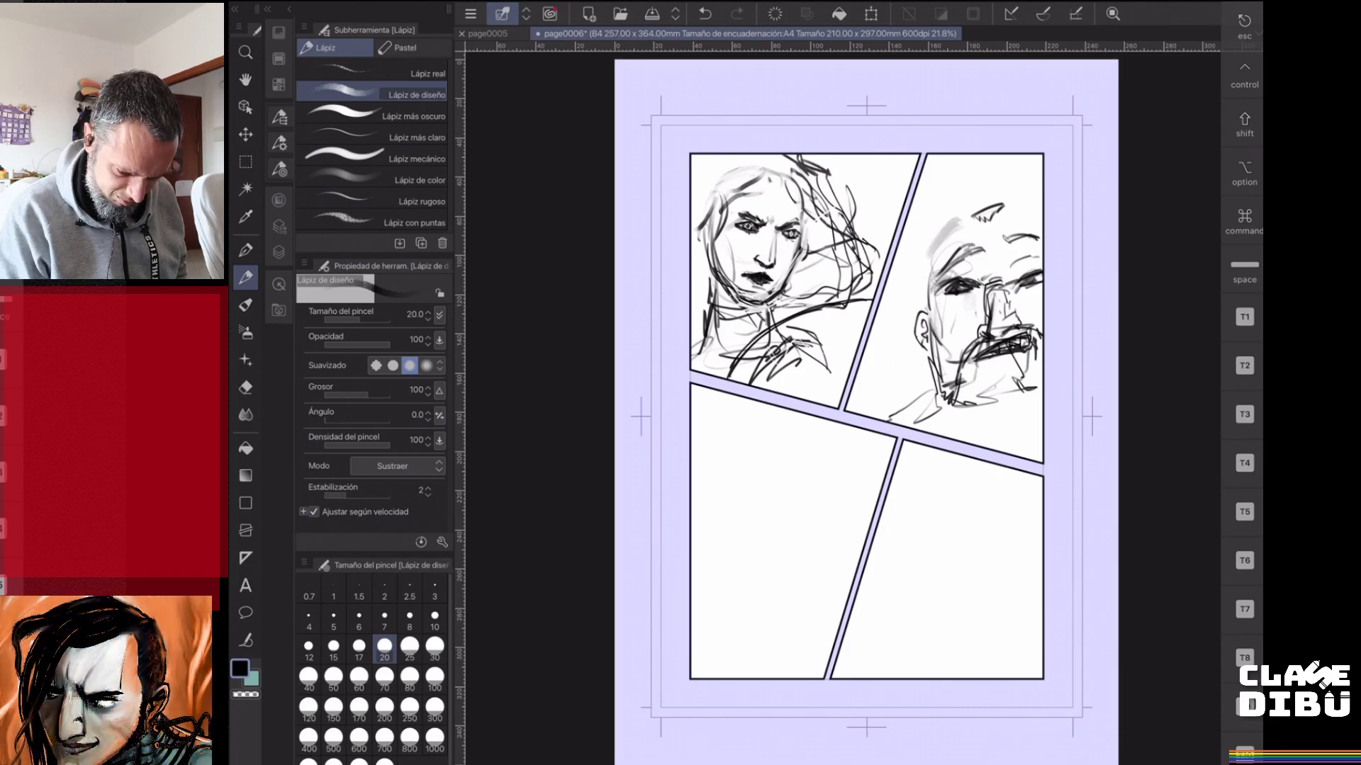
- Strengthen the underside of the man's chin with rough collar and clothing marks, and outline the contour of his bald head
mouse_move(963, 403)
mouse_down()
mouse_move(1043, 386)
mouse_move(1006, 427)
mouse_move(1027, 406)
mouse_up()
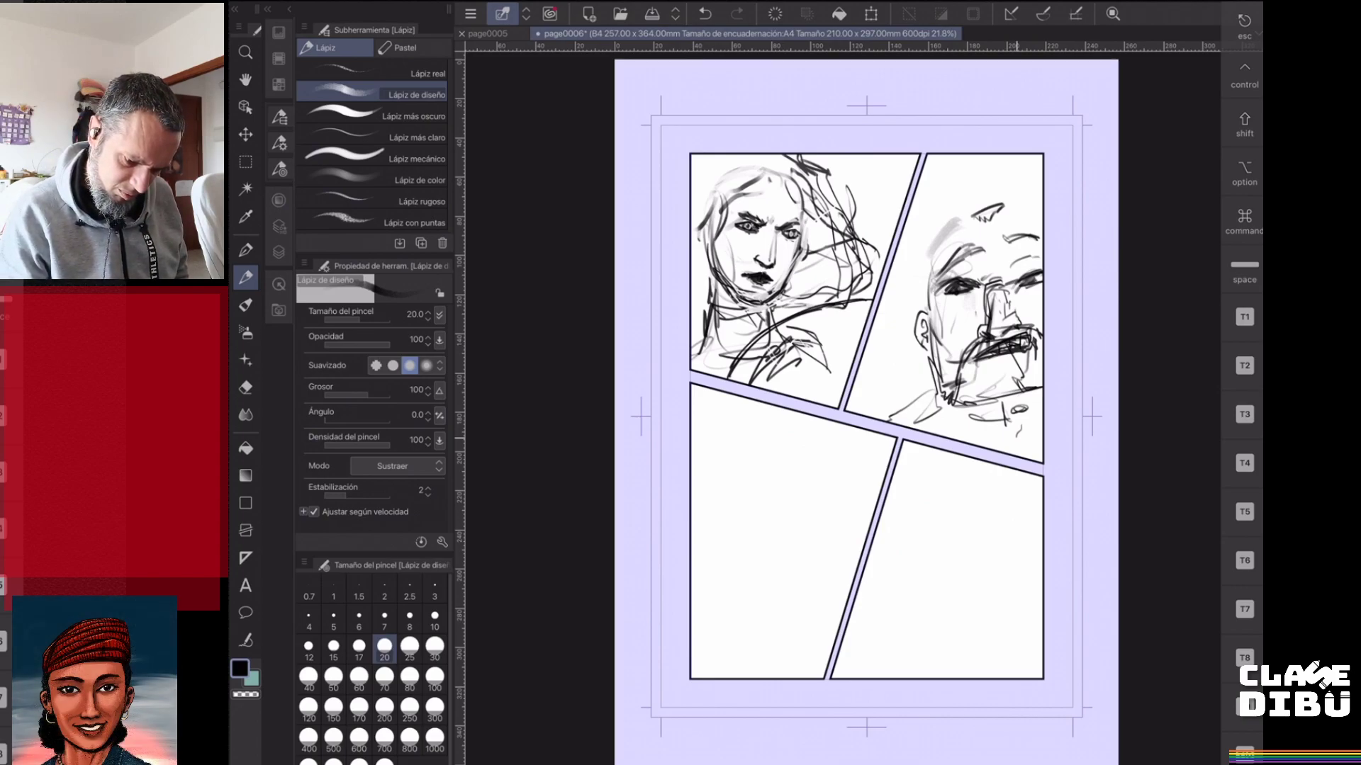
mouse_move(940, 431)
mouse_down()
mouse_move(979, 445)
mouse_move(958, 414)
mouse_move(898, 412)
mouse_up()
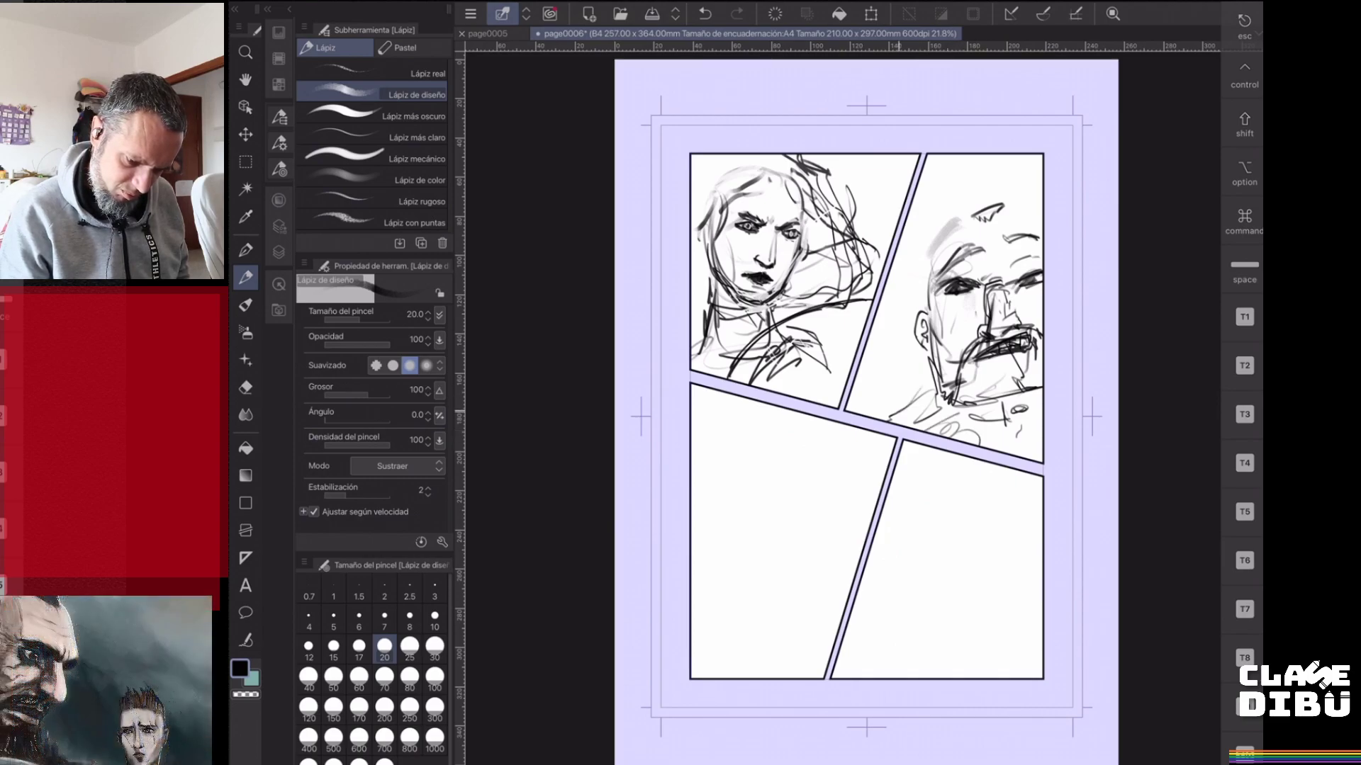
mouse_move(928, 267)
mouse_down()
mouse_move(940, 235)
mouse_move(975, 213)
mouse_move(1037, 199)
mouse_up()
drag(937, 243, 921, 299)
mouse_move(1000, 206)
mouse_down()
mouse_move(923, 270)
mouse_move(921, 288)
mouse_up()
drag(930, 277, 923, 321)
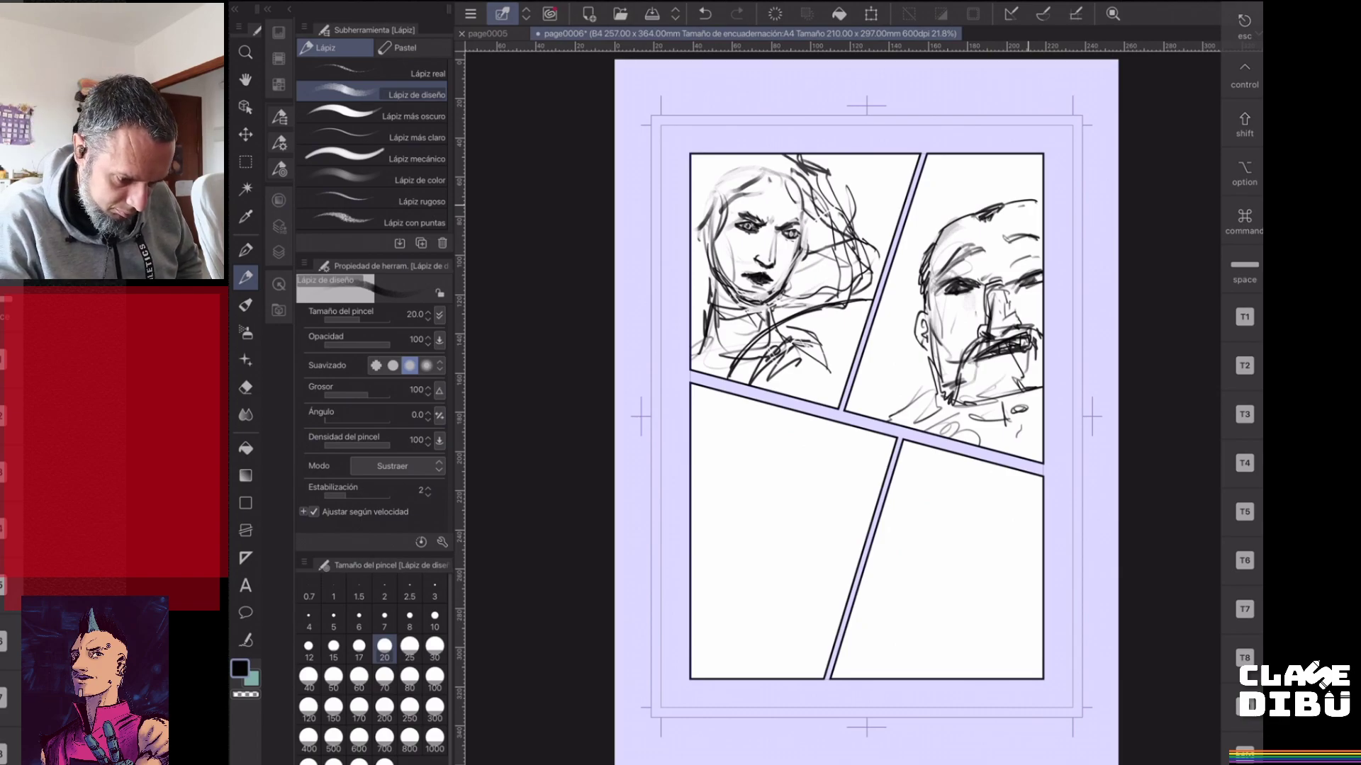
drag(1025, 205, 1042, 207)
- Draw the slanted upper edge and upright side of a frame behind the man's head in the upper-right panel
mouse_move(901, 406)
mouse_down()
mouse_move(916, 218)
mouse_move(1031, 160)
mouse_up()
mouse_move(927, 203)
mouse_down()
mouse_move(1043, 158)
mouse_move(924, 212)
mouse_move(907, 375)
mouse_up()
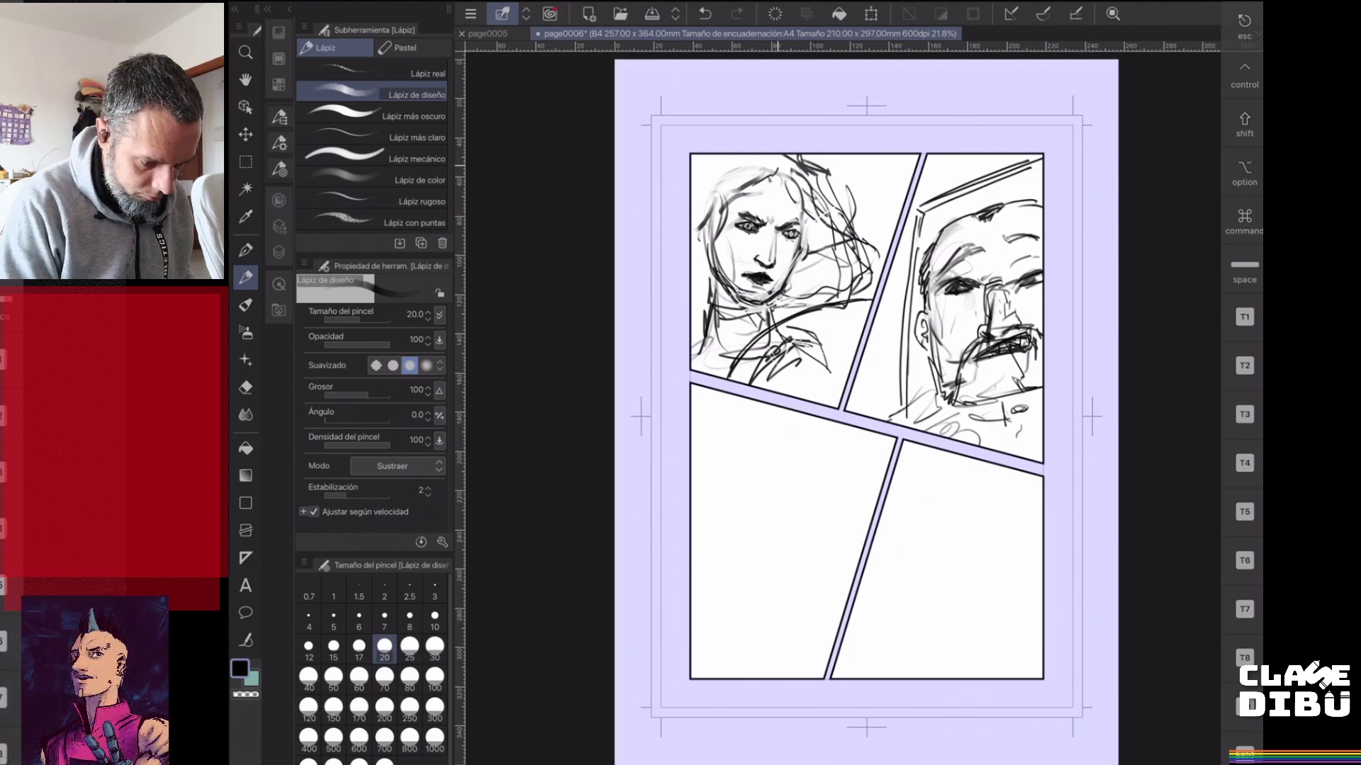
- Add hair strands beside the woman's face in the upper-left panel, and shade her neck and hatch her clothing dark
mouse_move(740, 161)
mouse_down()
mouse_move(691, 176)
mouse_move(701, 164)
mouse_move(697, 194)
mouse_move(737, 179)
mouse_move(713, 208)
mouse_move(725, 212)
mouse_move(707, 227)
mouse_move(700, 273)
mouse_up()
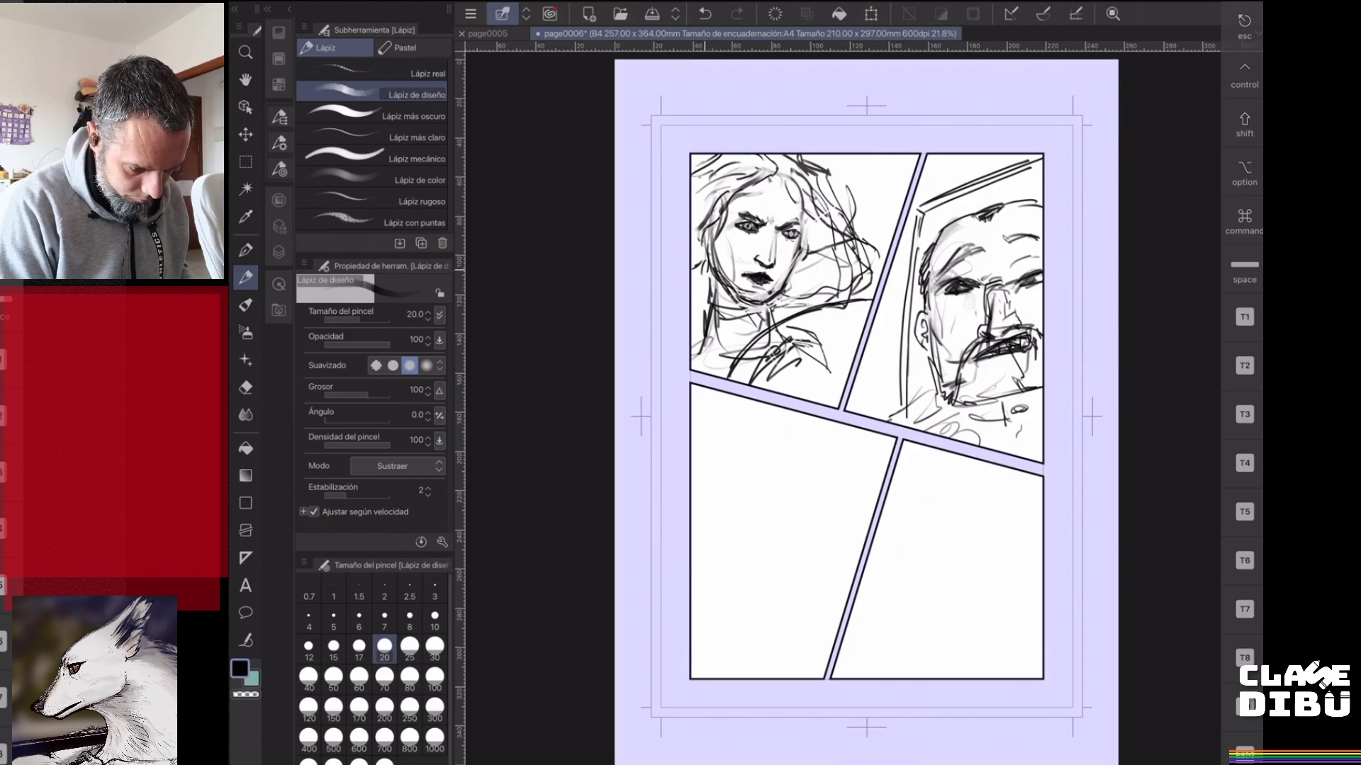
mouse_move(798, 265)
mouse_down()
mouse_move(773, 322)
mouse_move(737, 305)
mouse_move(708, 309)
mouse_move(693, 333)
mouse_move(752, 314)
mouse_move(709, 356)
mouse_move(762, 318)
mouse_move(716, 372)
mouse_move(741, 379)
mouse_up()
drag(781, 326, 804, 400)
drag(811, 333, 820, 404)
drag(825, 339, 829, 406)
drag(830, 358, 836, 408)
drag(838, 367, 843, 393)
drag(787, 350, 777, 388)
drag(781, 356, 765, 389)
mouse_move(804, 360)
mouse_down()
mouse_move(773, 392)
mouse_move(794, 394)
mouse_up()
mouse_move(704, 320)
mouse_down()
mouse_move(700, 375)
mouse_move(700, 354)
mouse_up()
drag(717, 342, 705, 376)
drag(707, 309, 693, 323)
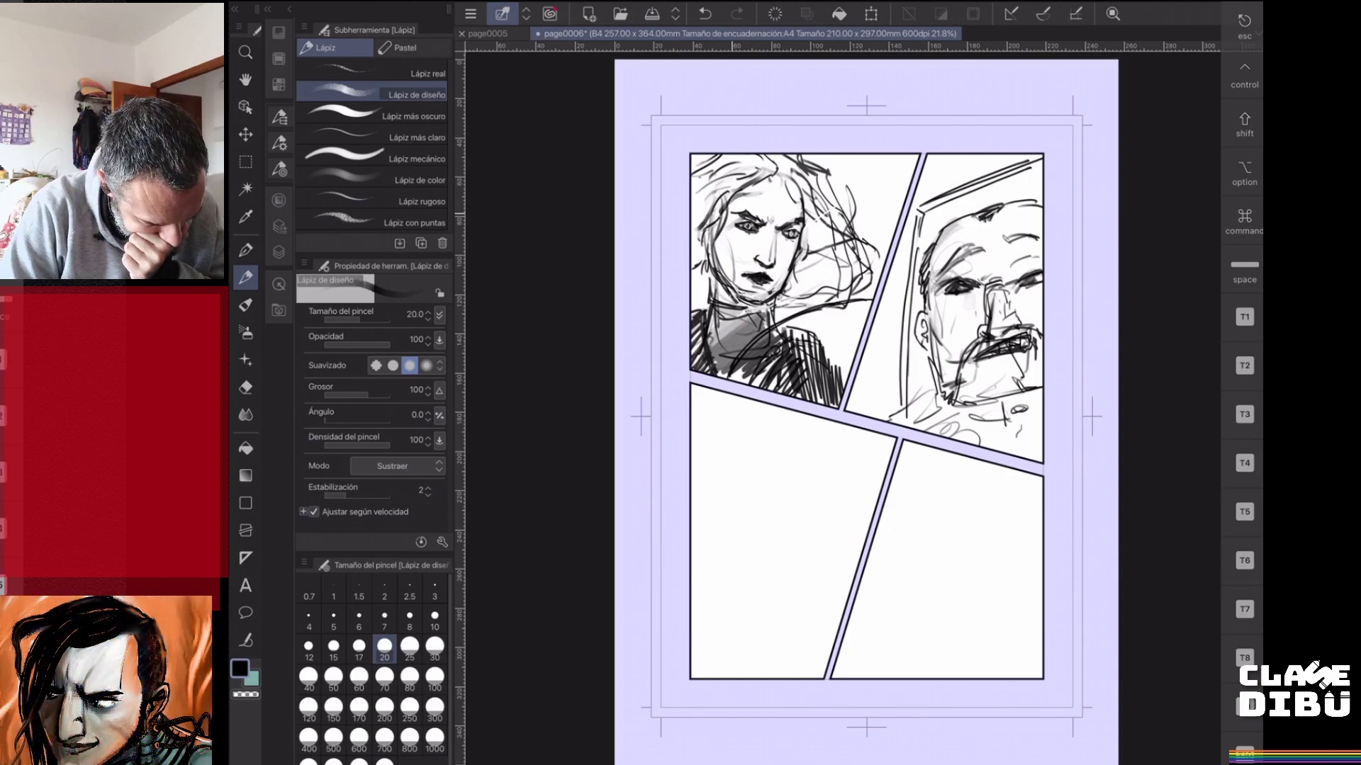
- Shade the woman's face with diagonal pencil tones over the forehead, cheek, nose and chin
drag(775, 296, 800, 250)
drag(782, 235, 789, 245)
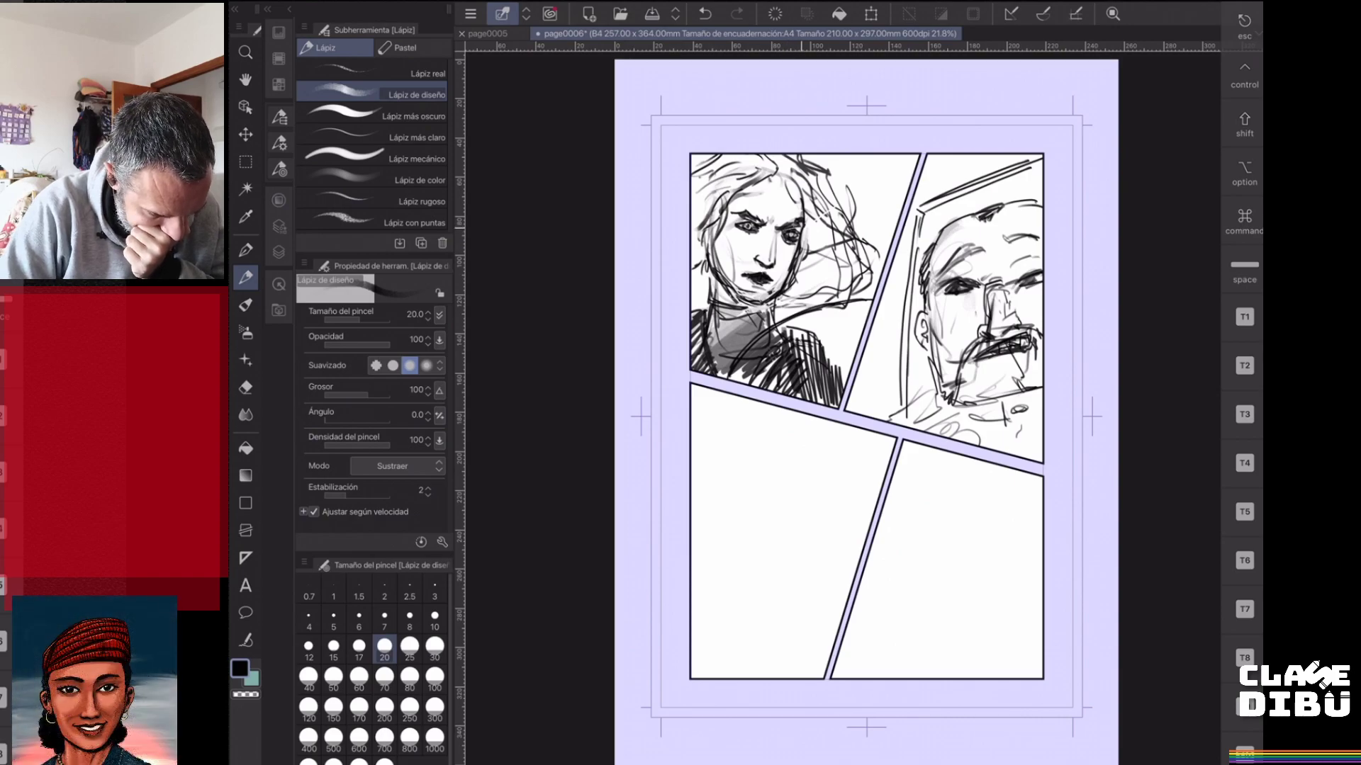
mouse_move(780, 175)
mouse_down()
mouse_move(730, 213)
mouse_move(758, 220)
mouse_up()
mouse_move(795, 206)
mouse_down()
mouse_move(714, 241)
mouse_move(715, 265)
mouse_up()
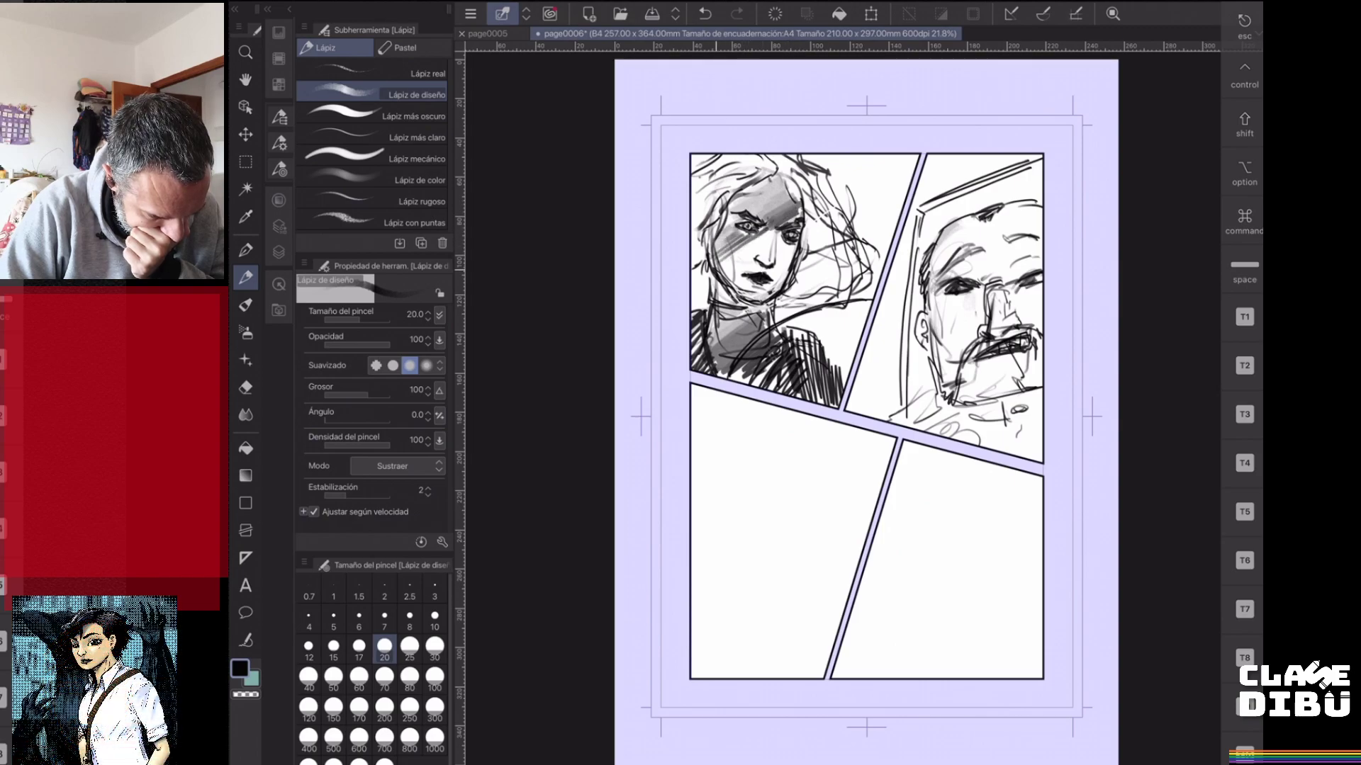
mouse_move(771, 227)
mouse_down()
mouse_move(719, 271)
mouse_move(734, 263)
mouse_move(722, 286)
mouse_up()
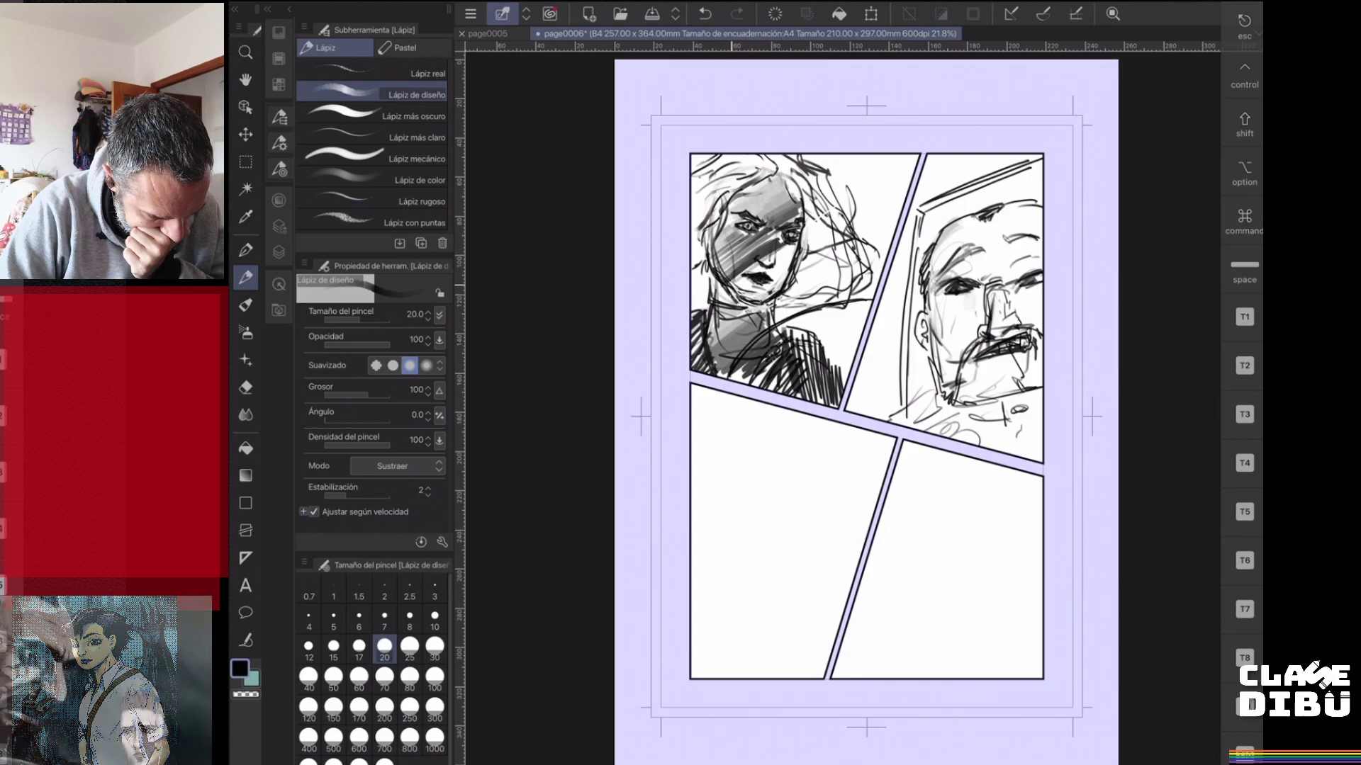
mouse_move(790, 248)
mouse_down()
mouse_move(730, 291)
mouse_move(760, 301)
mouse_move(712, 302)
mouse_move(747, 310)
mouse_up()
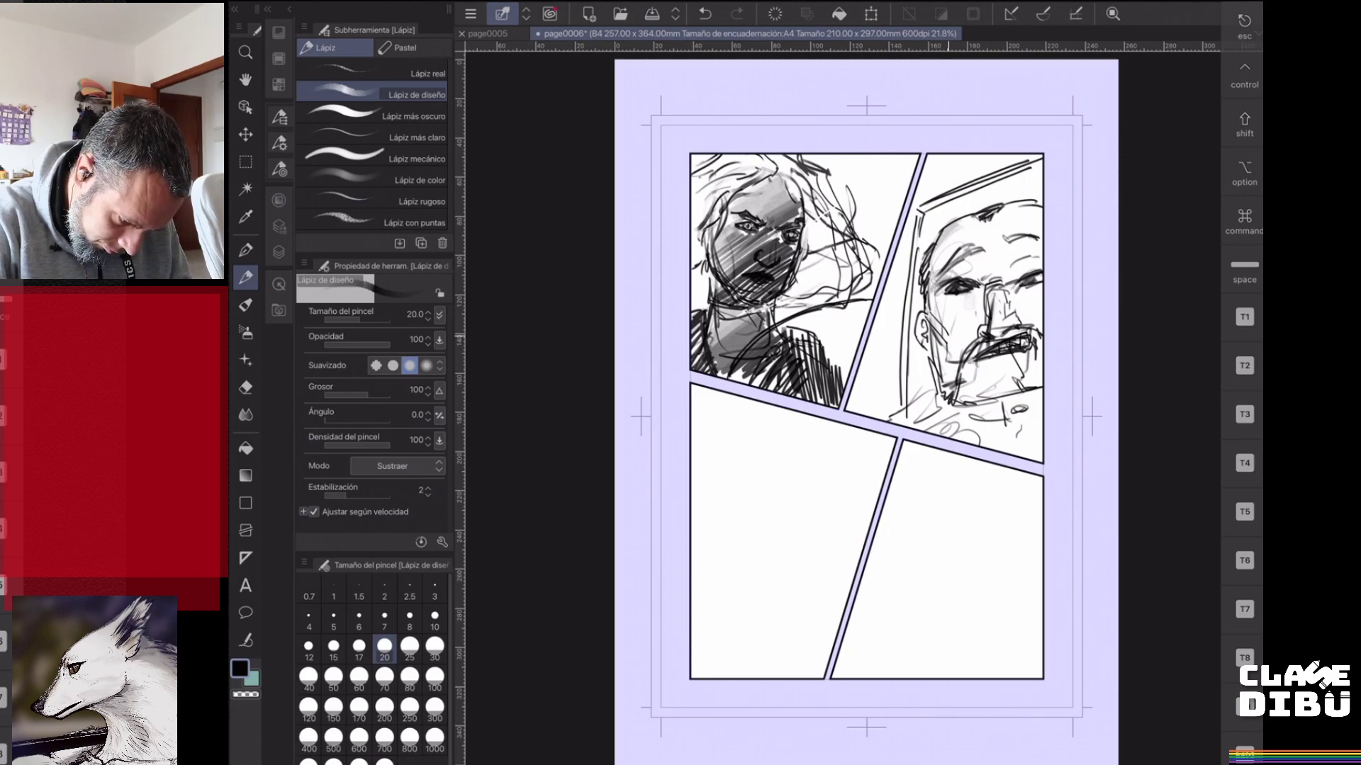
- Thicken the man's moustache, beard line and eyebrows, and shade the area beneath his chin
mouse_move(930, 326)
mouse_down()
mouse_move(936, 403)
mouse_move(952, 398)
mouse_up()
drag(973, 346, 954, 397)
mouse_move(996, 338)
mouse_down()
mouse_move(958, 356)
mouse_move(1041, 324)
mouse_move(1042, 348)
mouse_move(976, 336)
mouse_move(1021, 308)
mouse_move(1005, 287)
mouse_move(1042, 258)
mouse_move(1013, 262)
mouse_move(1031, 247)
mouse_move(1006, 240)
mouse_move(1042, 236)
mouse_up()
mouse_move(937, 277)
mouse_down()
mouse_move(963, 252)
mouse_move(1035, 239)
mouse_up()
drag(1040, 239, 1023, 241)
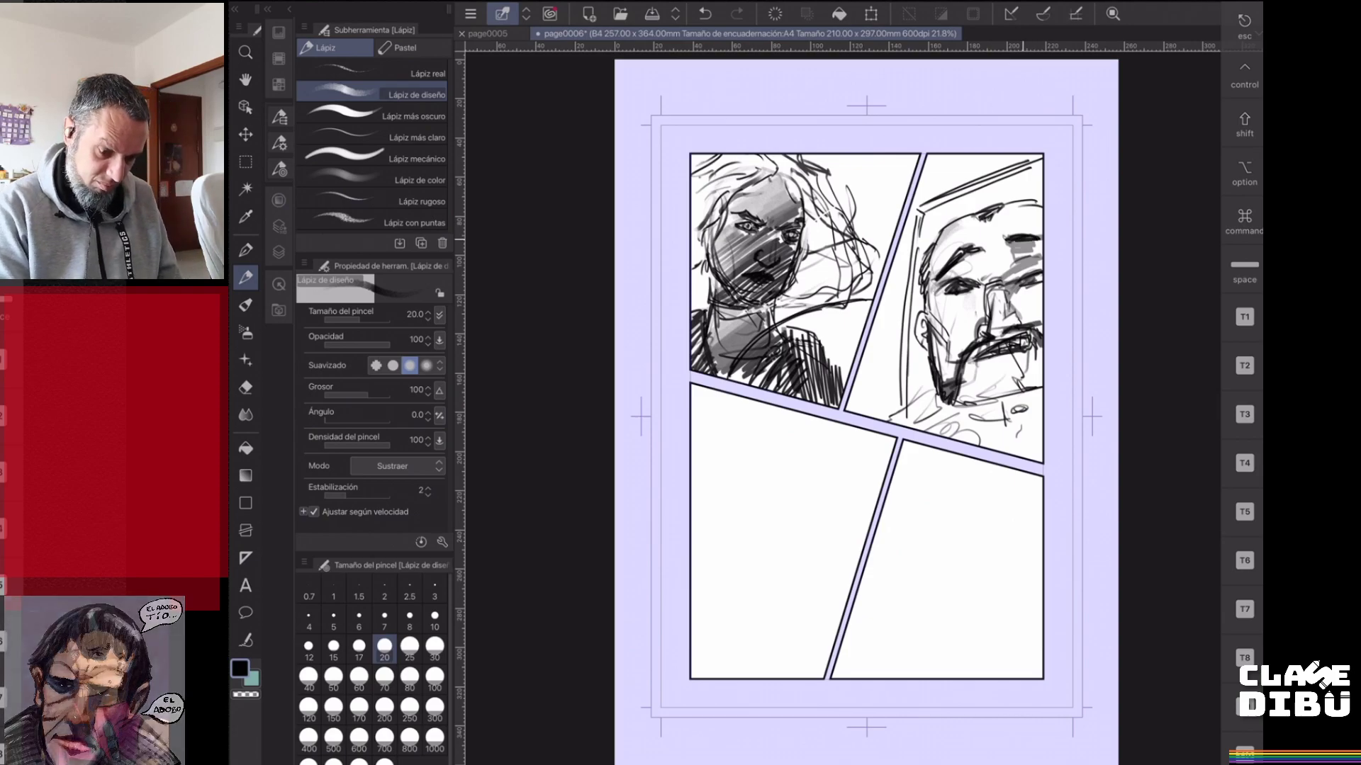
mouse_move(946, 266)
mouse_down()
mouse_move(974, 245)
mouse_move(957, 250)
mouse_up()
drag(1042, 238, 1027, 237)
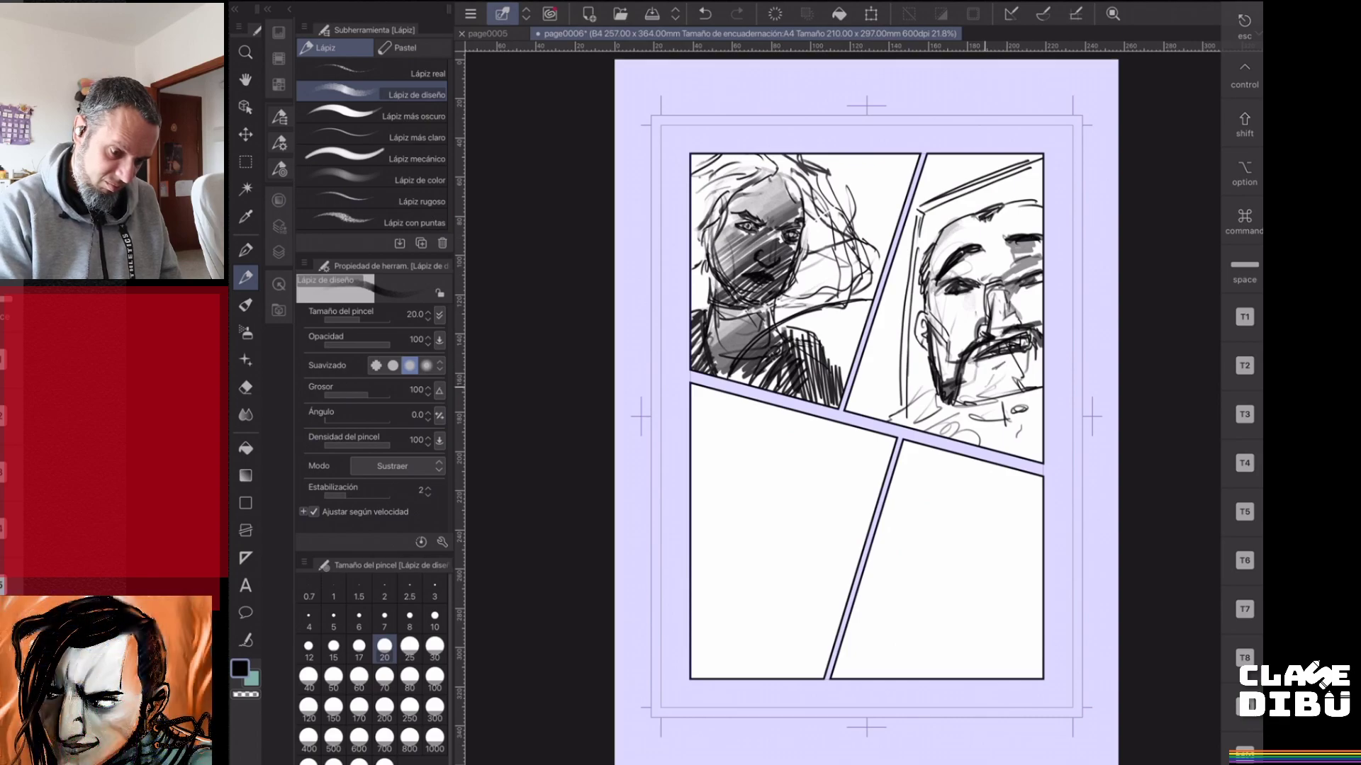
mouse_move(984, 406)
mouse_down()
mouse_move(1036, 387)
mouse_move(992, 415)
mouse_move(1039, 398)
mouse_up()
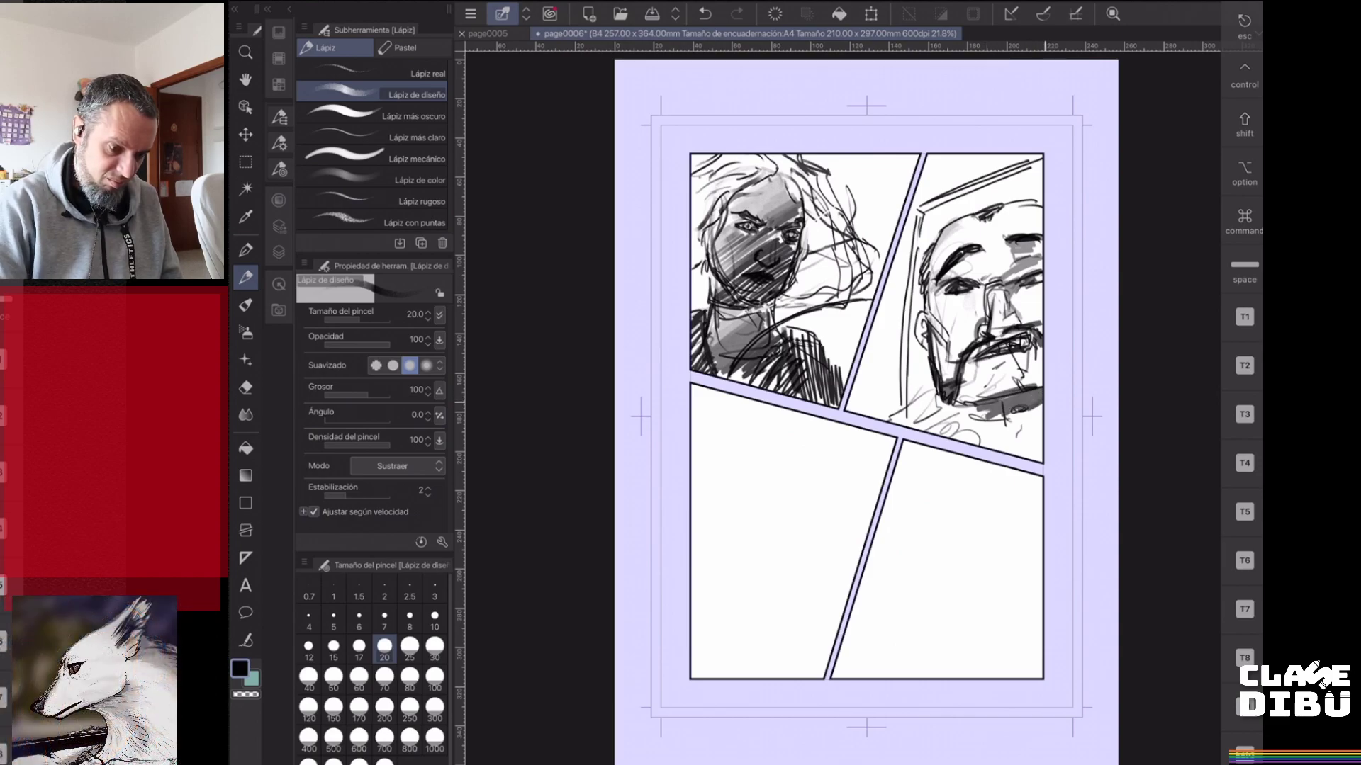
- Darken the edges of the frame behind the man and shade the background above it in grey
mouse_move(896, 352)
mouse_down()
mouse_move(903, 408)
mouse_move(907, 396)
mouse_up()
drag(909, 300, 902, 335)
drag(917, 221, 910, 260)
drag(920, 211, 1006, 166)
mouse_move(974, 178)
mouse_down()
mouse_move(1006, 166)
mouse_move(907, 217)
mouse_up()
mouse_move(1037, 161)
mouse_down()
mouse_move(965, 191)
mouse_move(1010, 154)
mouse_up()
mouse_move(924, 191)
mouse_down()
mouse_move(995, 155)
mouse_move(942, 154)
mouse_up()
- Fill the narrow background strip between the man's frame and the slanted panel border with dark vertical strokes
drag(883, 386, 895, 296)
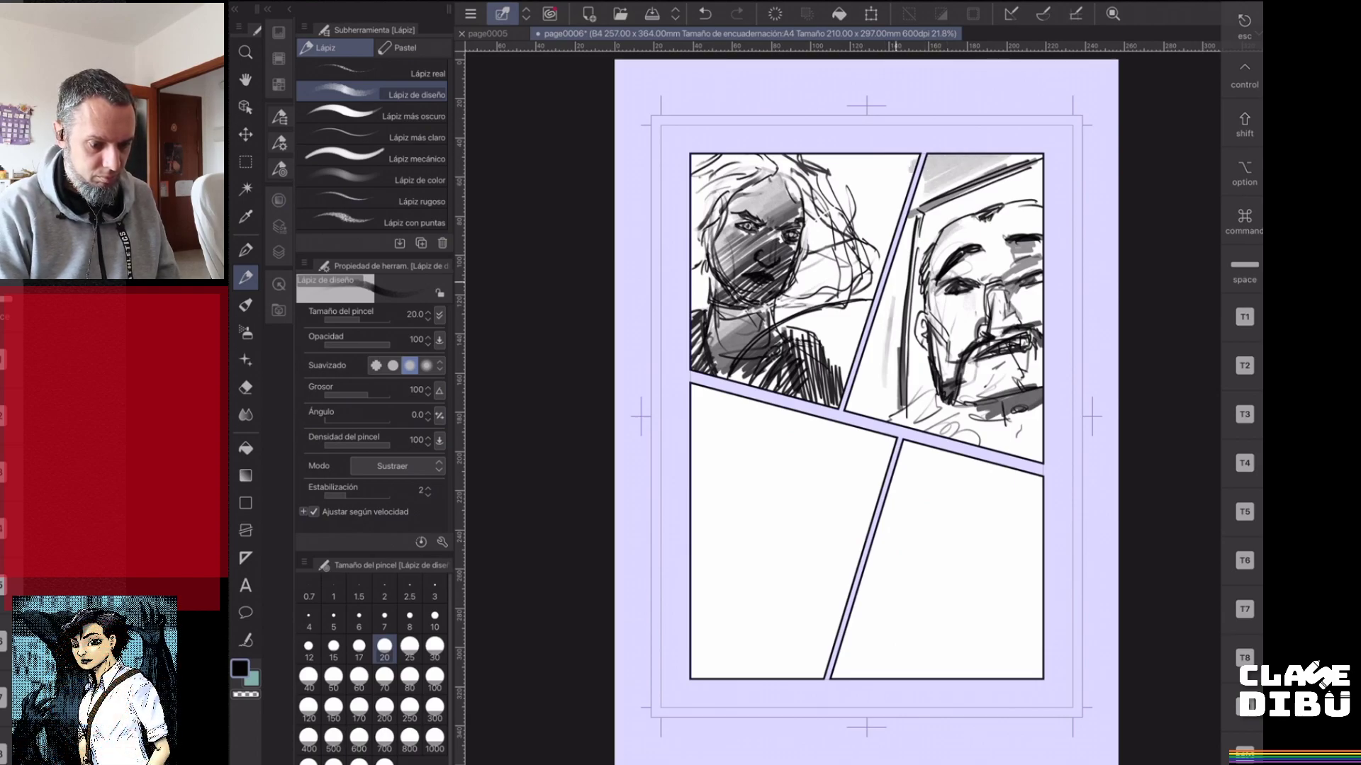
drag(885, 392, 895, 282)
drag(885, 399, 896, 267)
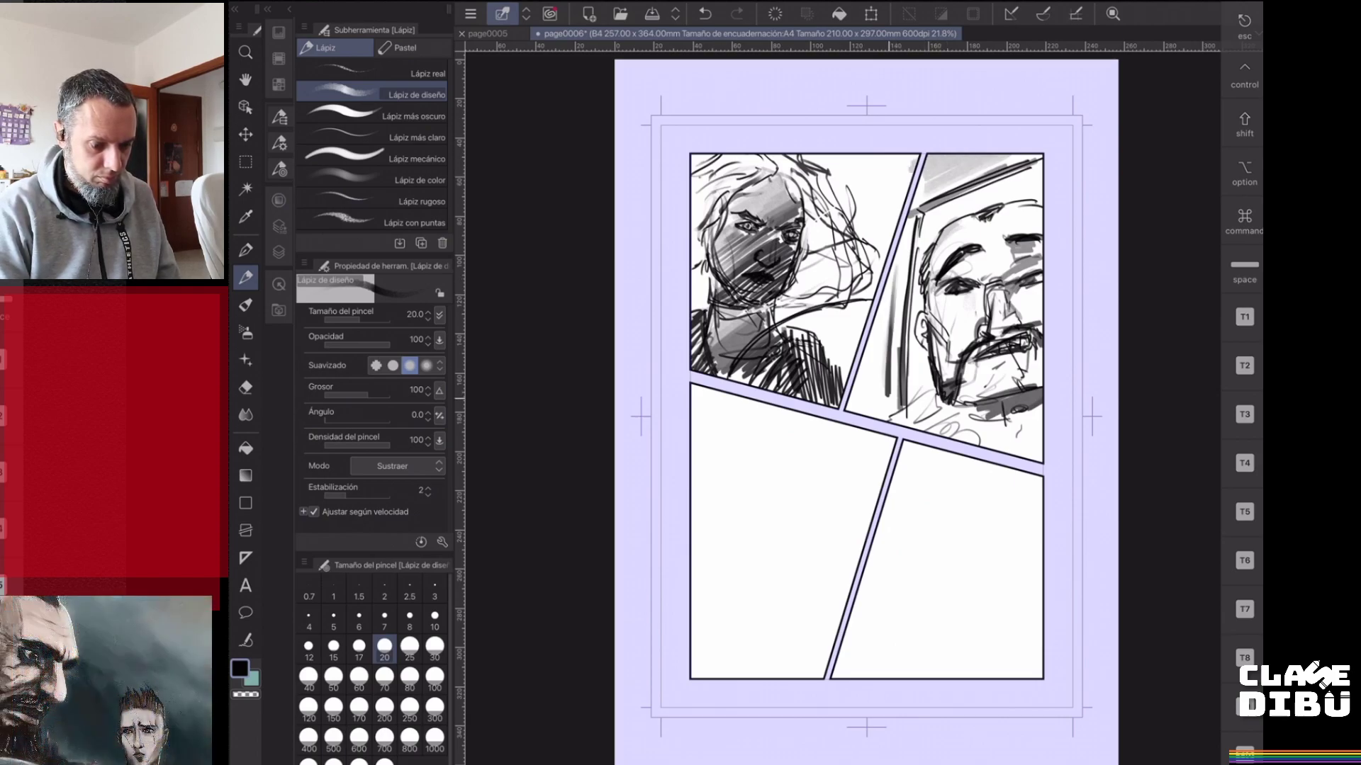
drag(878, 415, 899, 248)
drag(868, 418, 892, 275)
drag(862, 417, 878, 312)
drag(873, 432, 873, 441)
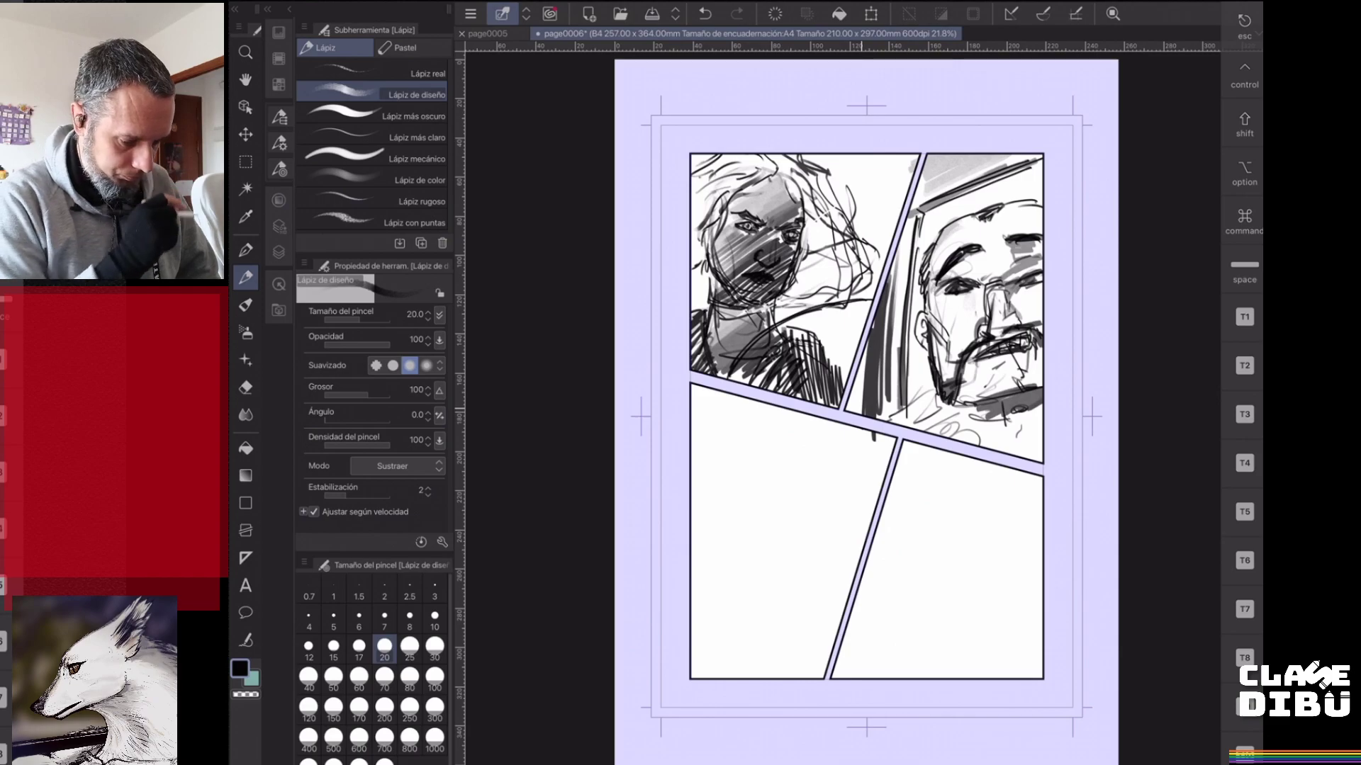
drag(865, 343, 850, 410)
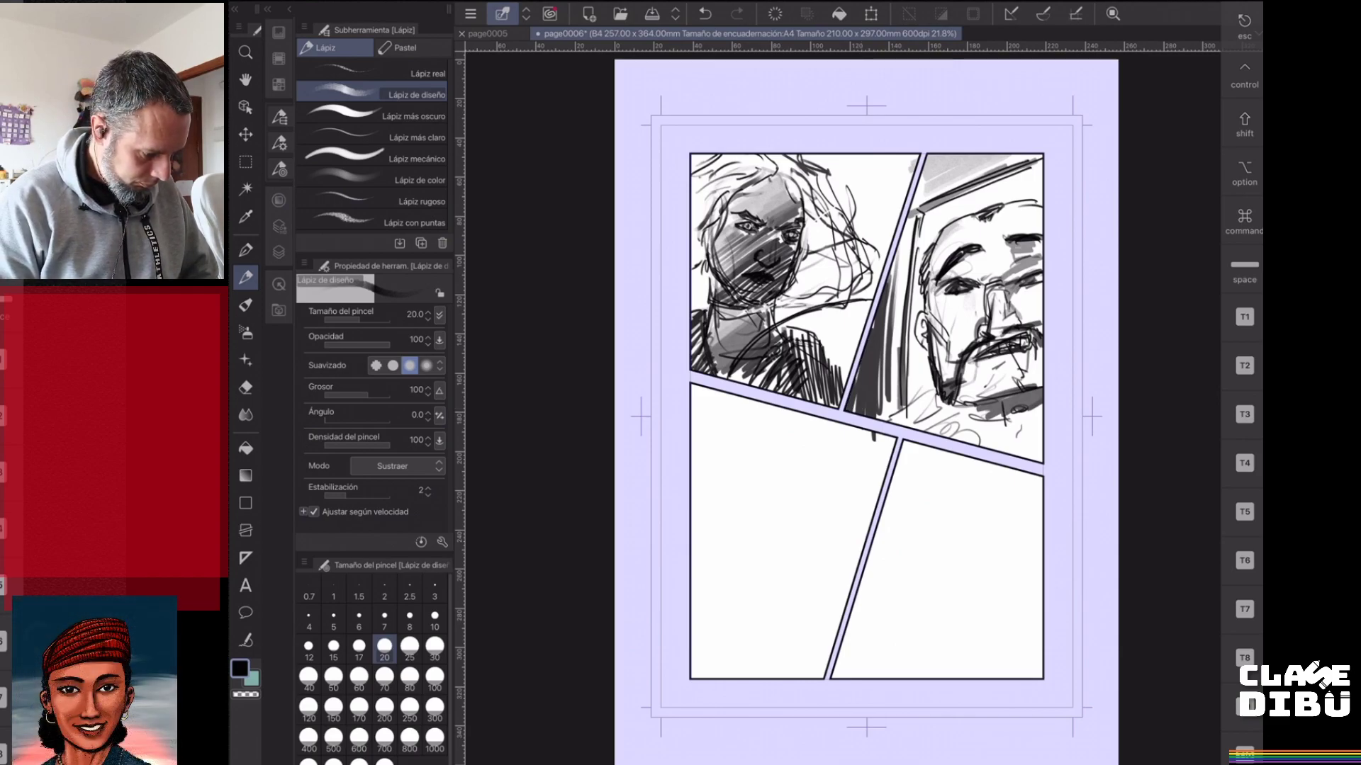
- Try to rough in a large eye with lids and a brow in the lower-left panel, using brush sizes 100 and 50
click(384, 710)
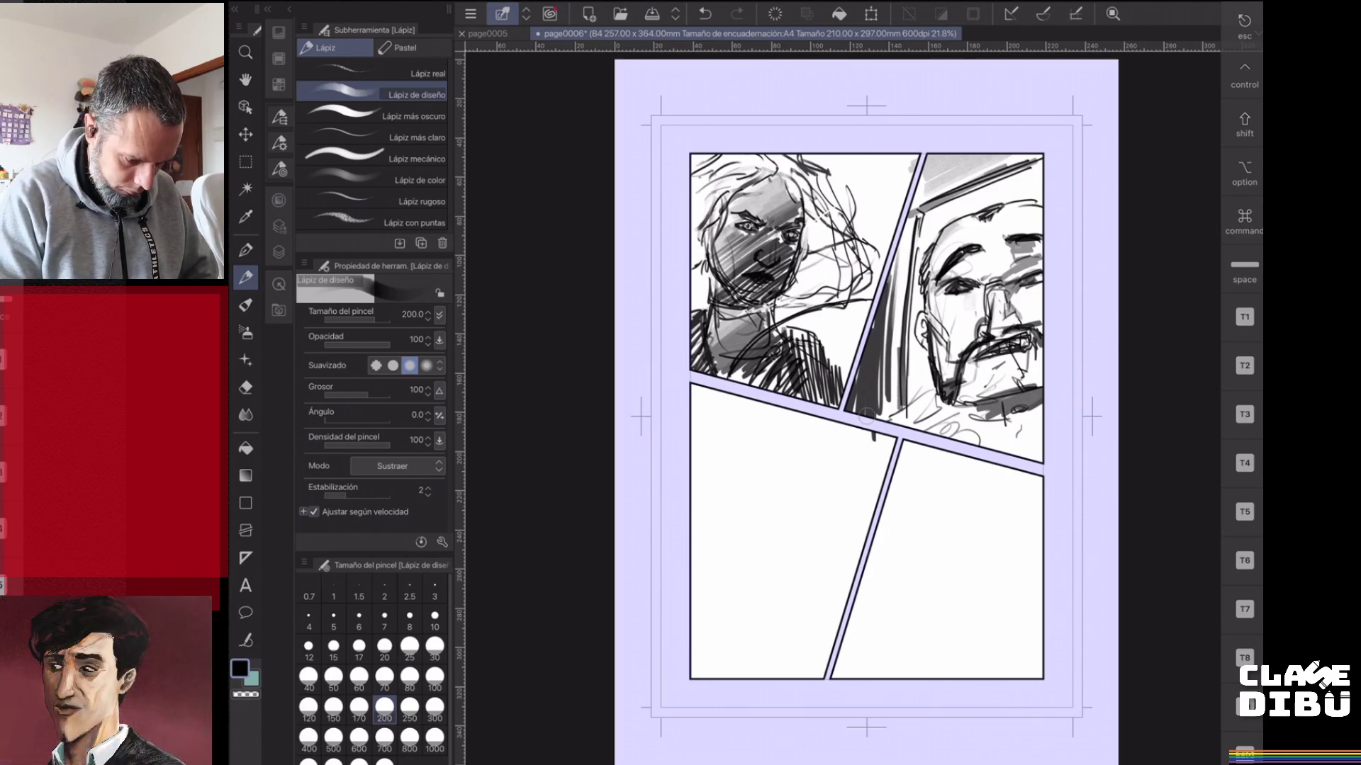
click(434, 678)
mouse_move(703, 495)
mouse_down()
mouse_move(759, 462)
mouse_move(788, 463)
mouse_move(818, 478)
mouse_move(768, 498)
mouse_move(814, 486)
mouse_move(801, 498)
mouse_up()
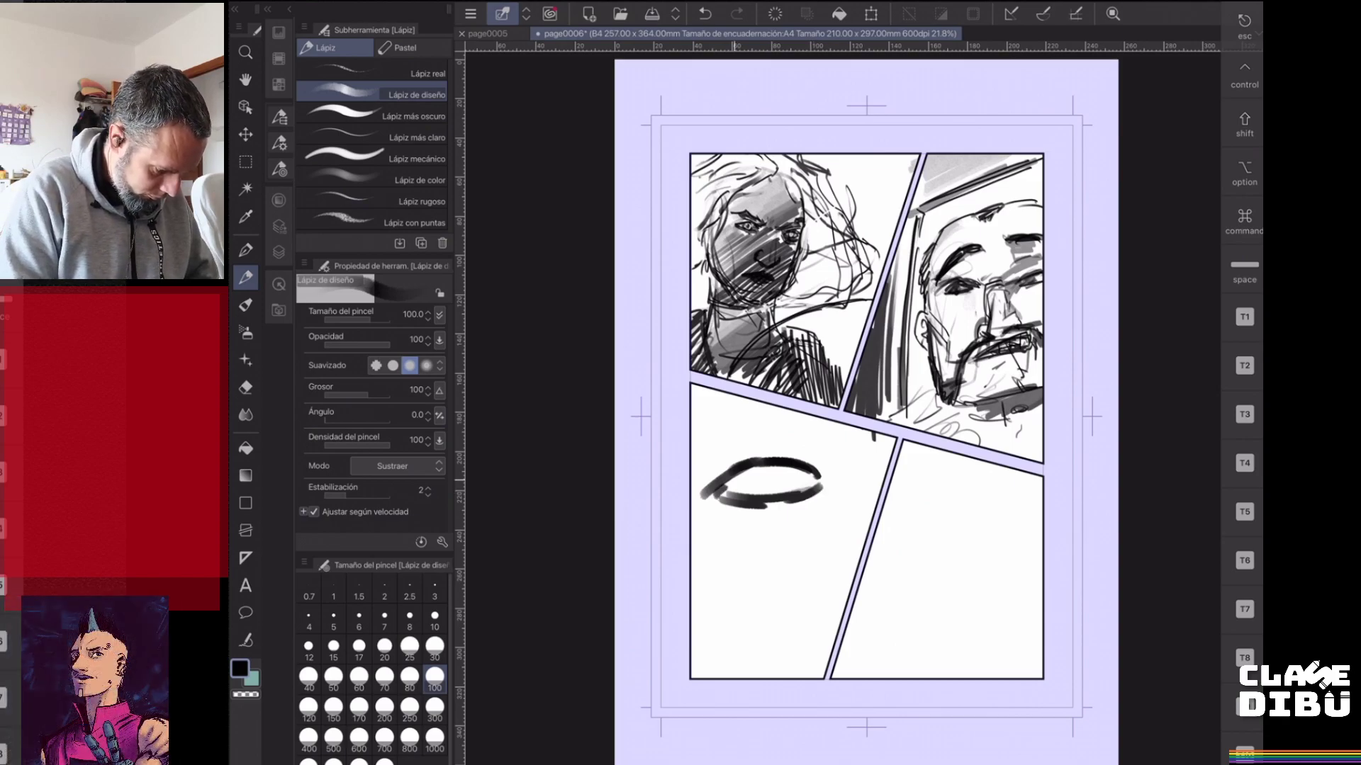
mouse_move(730, 485)
mouse_down()
mouse_move(765, 467)
mouse_move(736, 498)
mouse_move(786, 494)
mouse_up()
click(333, 678)
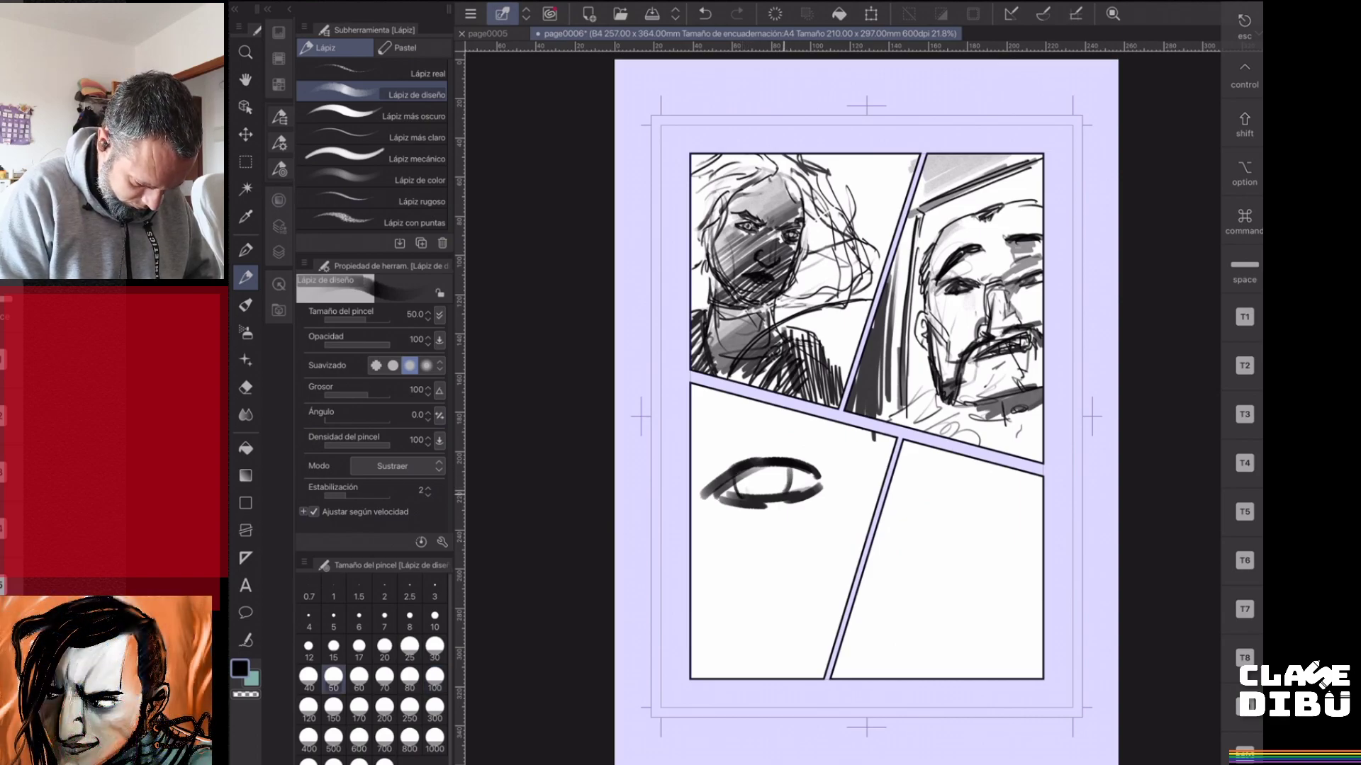
drag(724, 476, 801, 470)
mouse_move(717, 482)
mouse_down()
mouse_move(816, 473)
mouse_move(768, 496)
mouse_move(825, 478)
mouse_move(808, 472)
mouse_up()
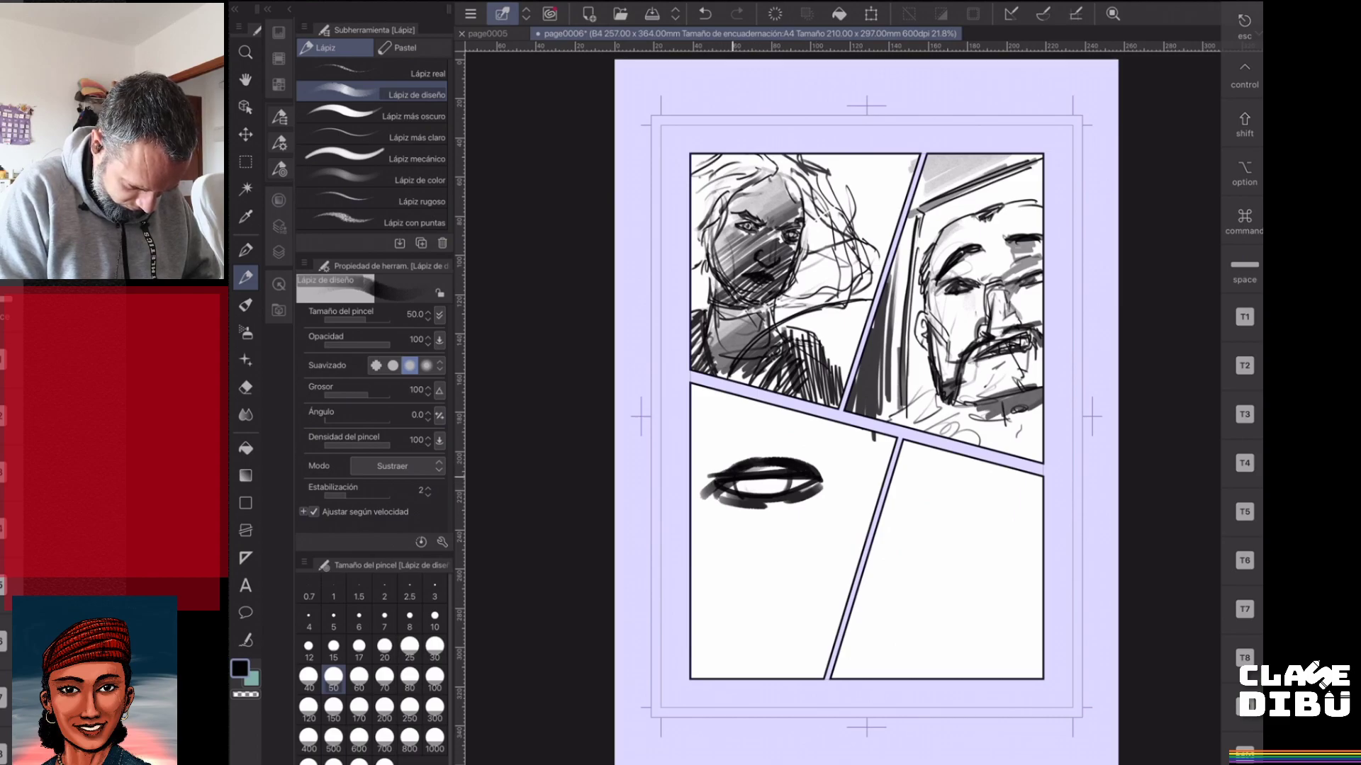
drag(763, 530, 807, 499)
drag(788, 436, 842, 452)
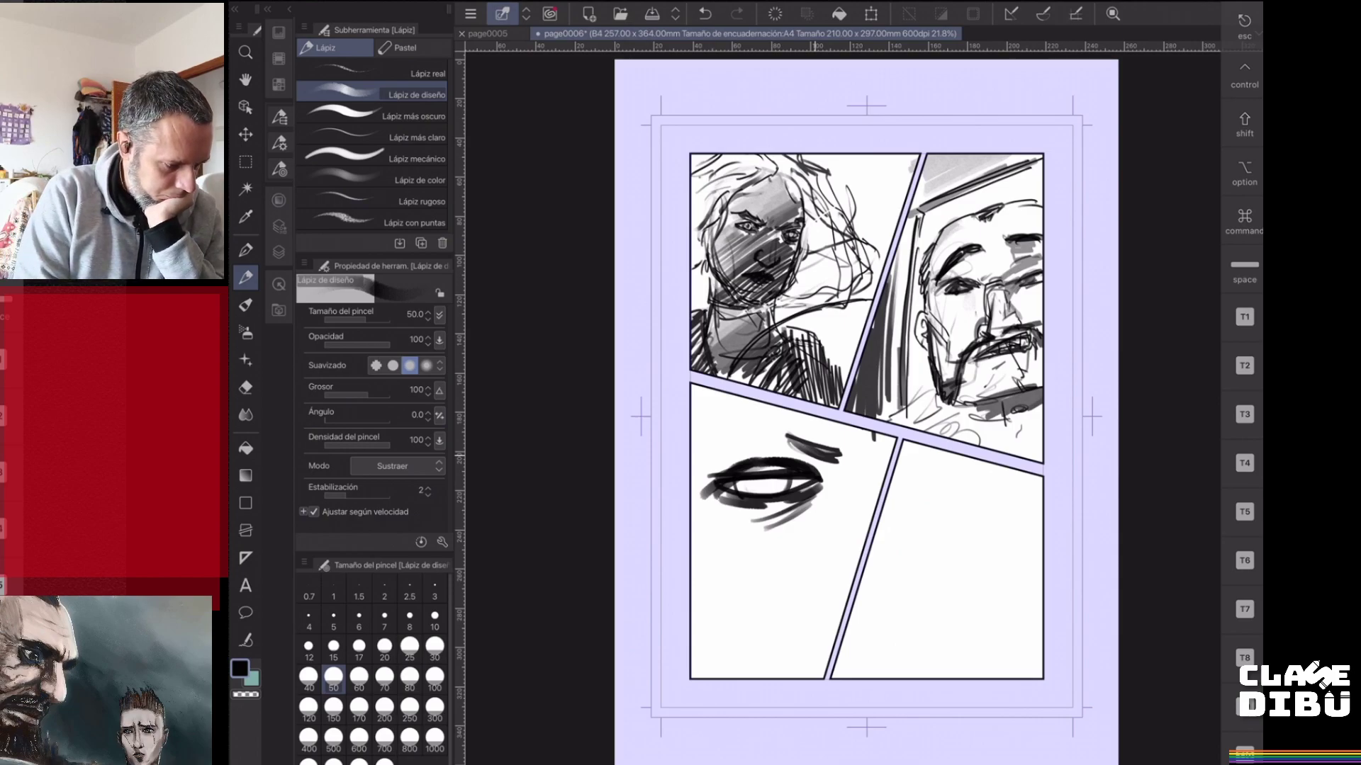
key(m)
mouse_move(702, 400)
mouse_down()
mouse_move(724, 464)
mouse_move(866, 558)
mouse_up()
click(757, 581)
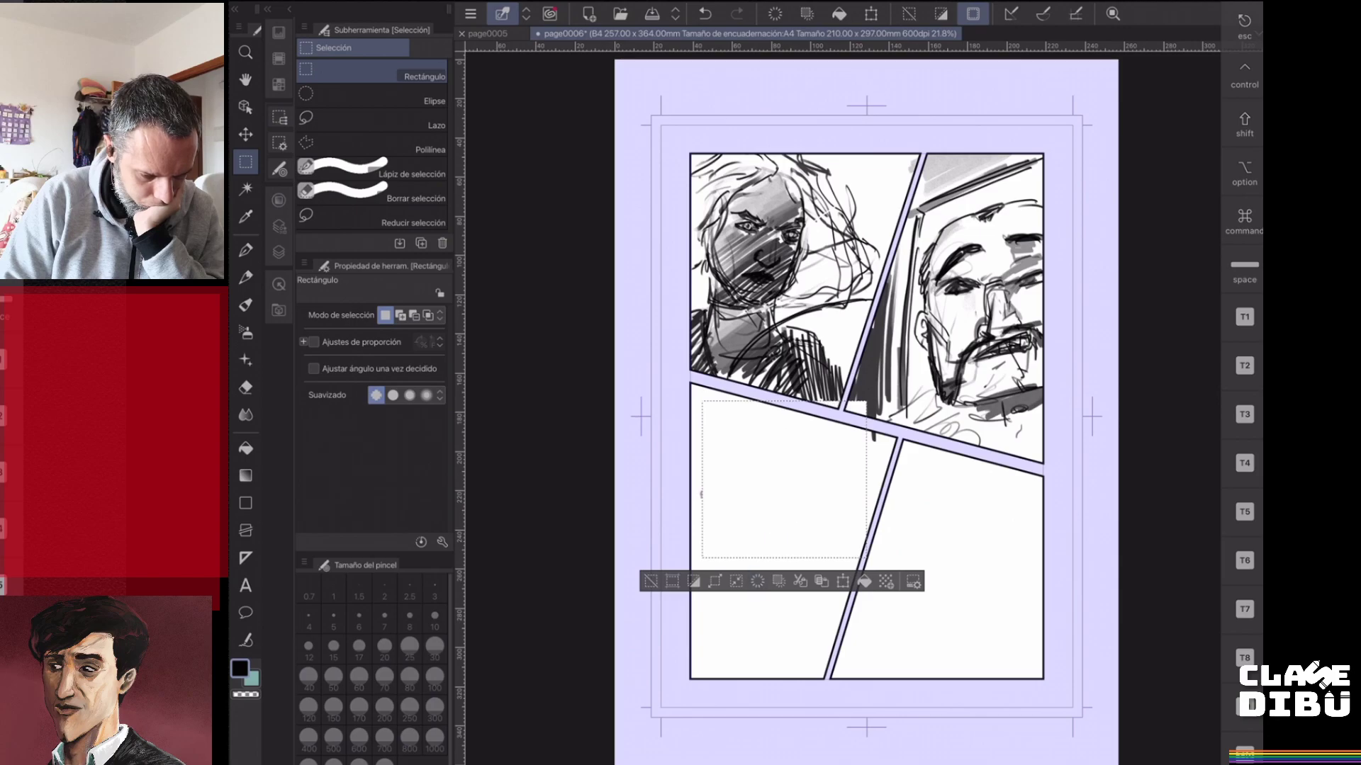
key(ctrl+z)
key(ctrl+d)
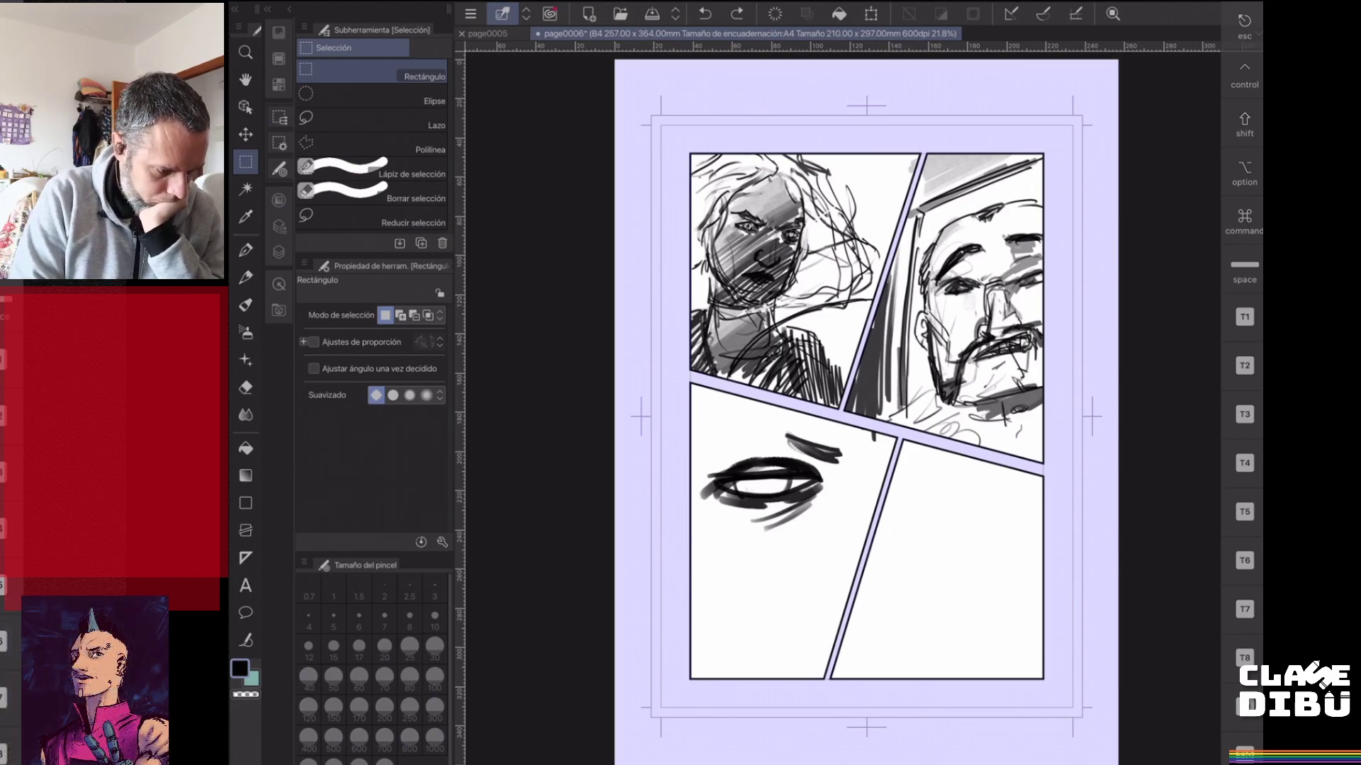
- Lasso the rough eye in the lower-left panel, delete it and clear the selection
click(396, 146)
click(397, 218)
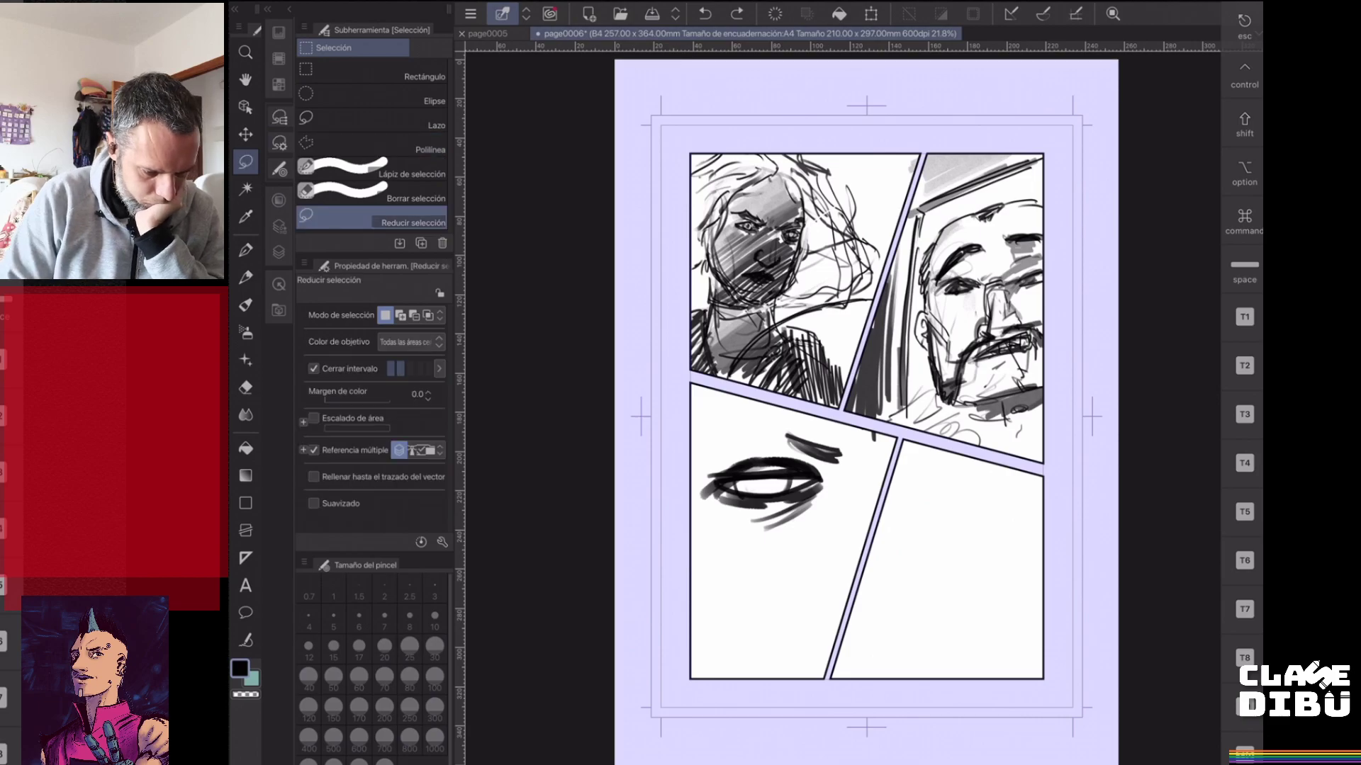
click(372, 119)
mouse_move(691, 496)
mouse_down()
mouse_move(815, 414)
mouse_move(896, 464)
mouse_move(741, 559)
mouse_move(694, 532)
mouse_up()
key(Delete)
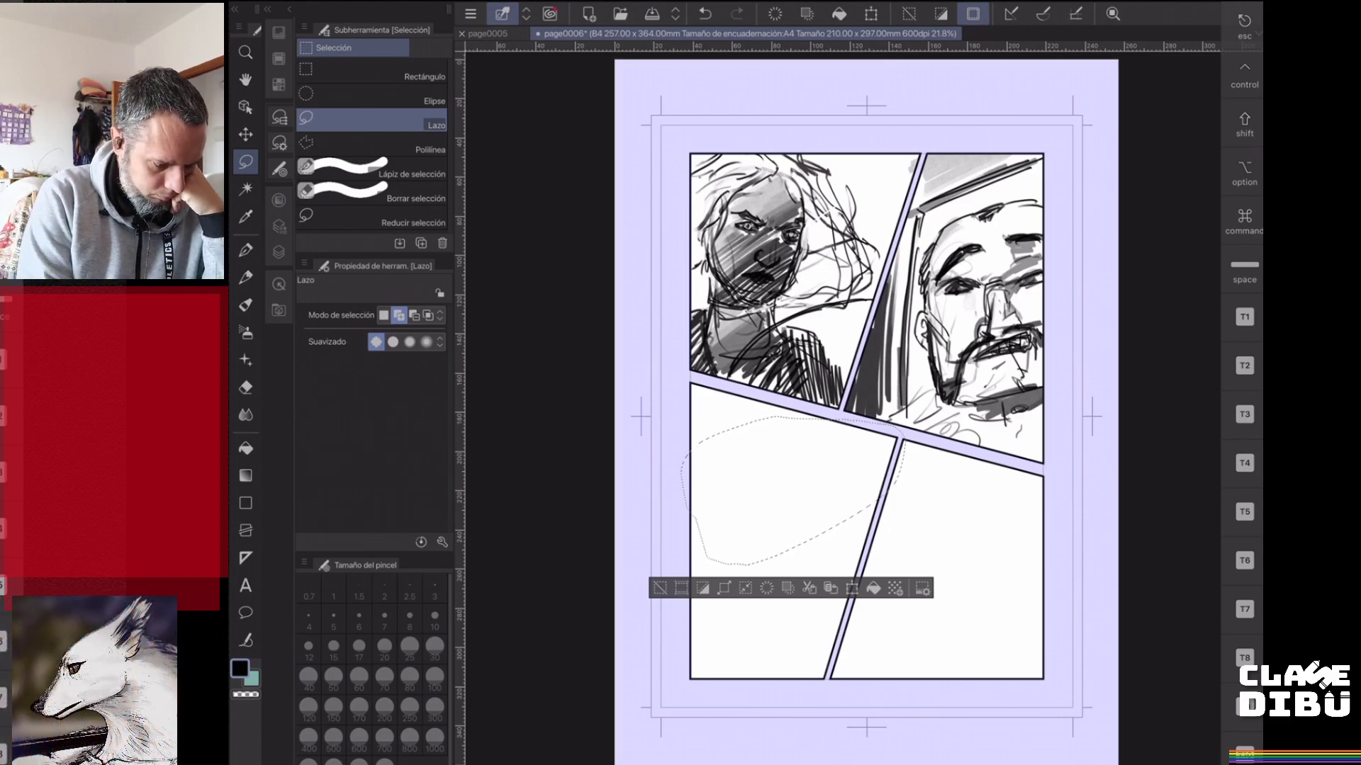
key(ctrl+d)
key(p)
mouse_move(722, 475)
mouse_down()
mouse_move(731, 530)
mouse_move(757, 458)
mouse_up()
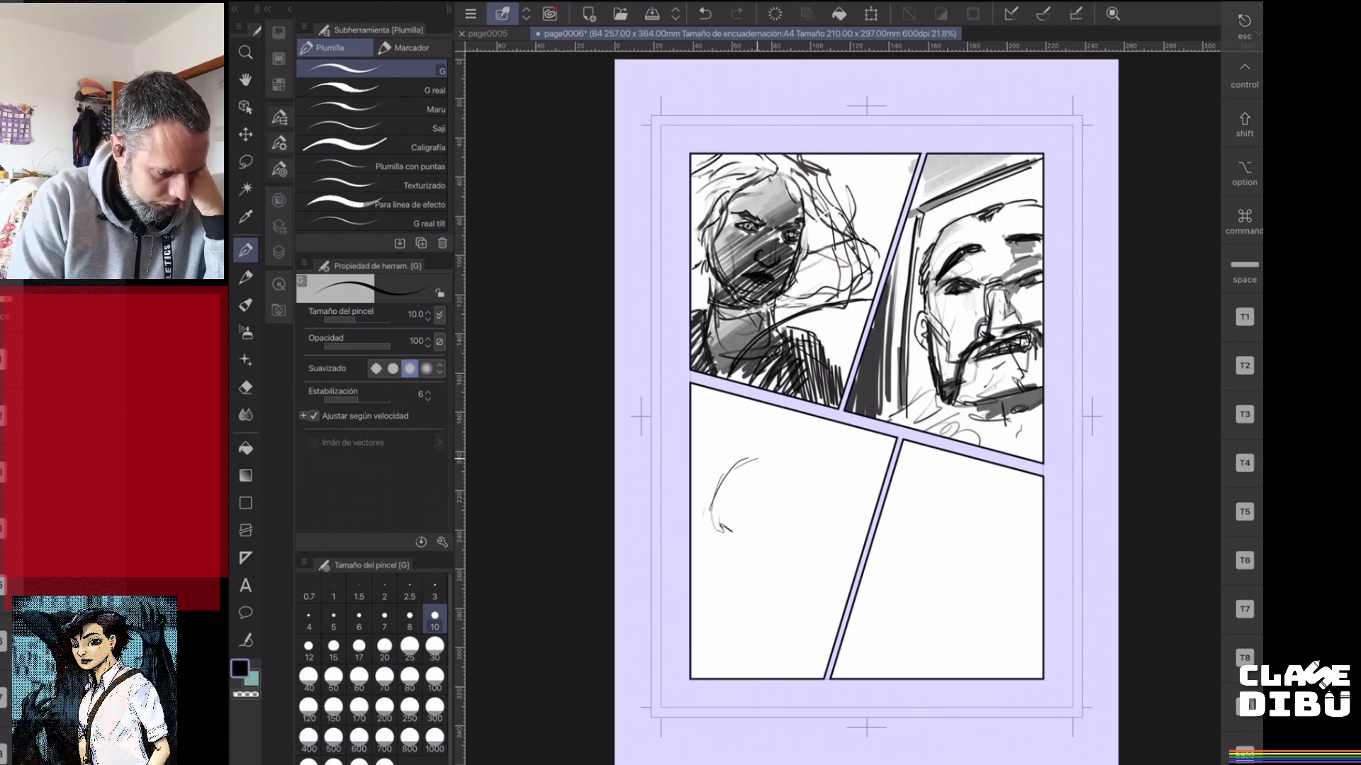
key(ctrl+z)
key(ctrl+z)
key(ctrl+z)
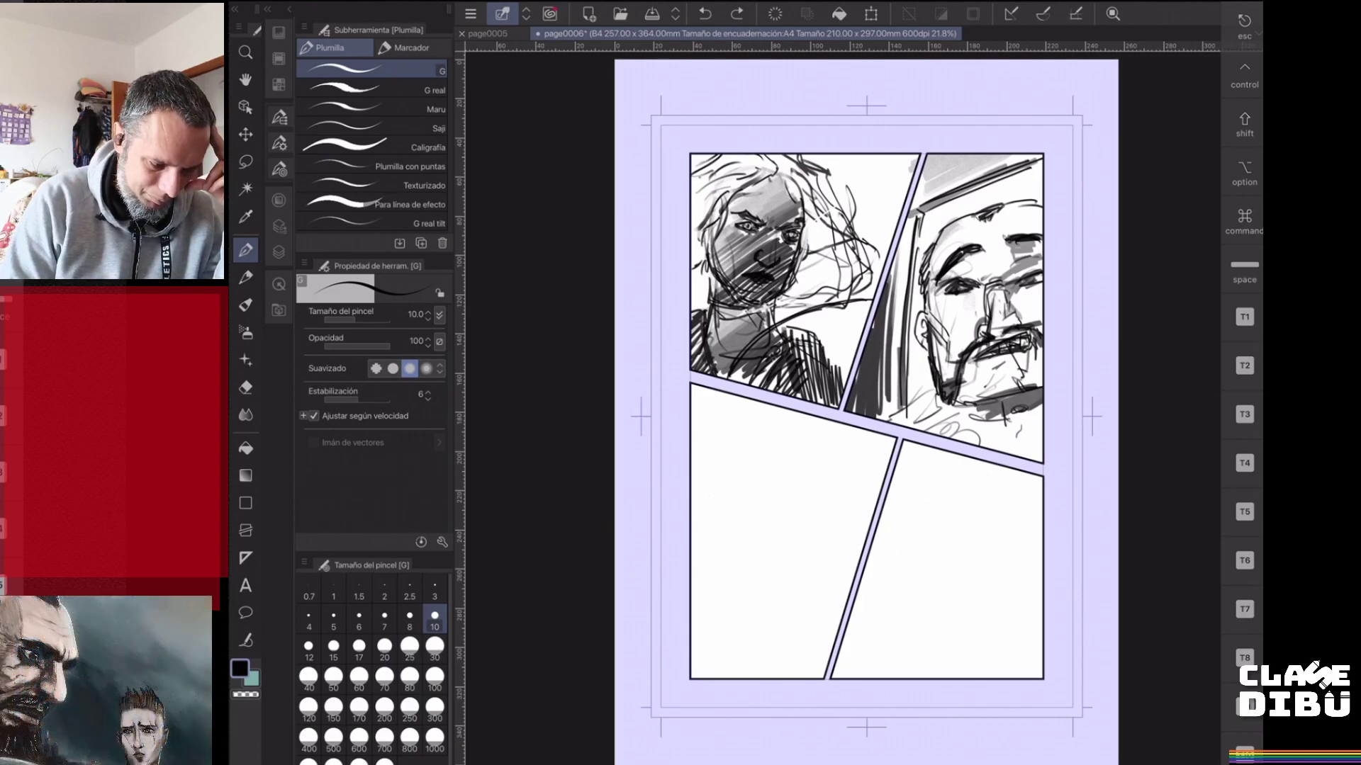
- Lightly sketch a large eye in the lower-left panel with the size 50 design pencil, including both lids and the socket curves
click(245, 277)
drag(716, 502, 729, 515)
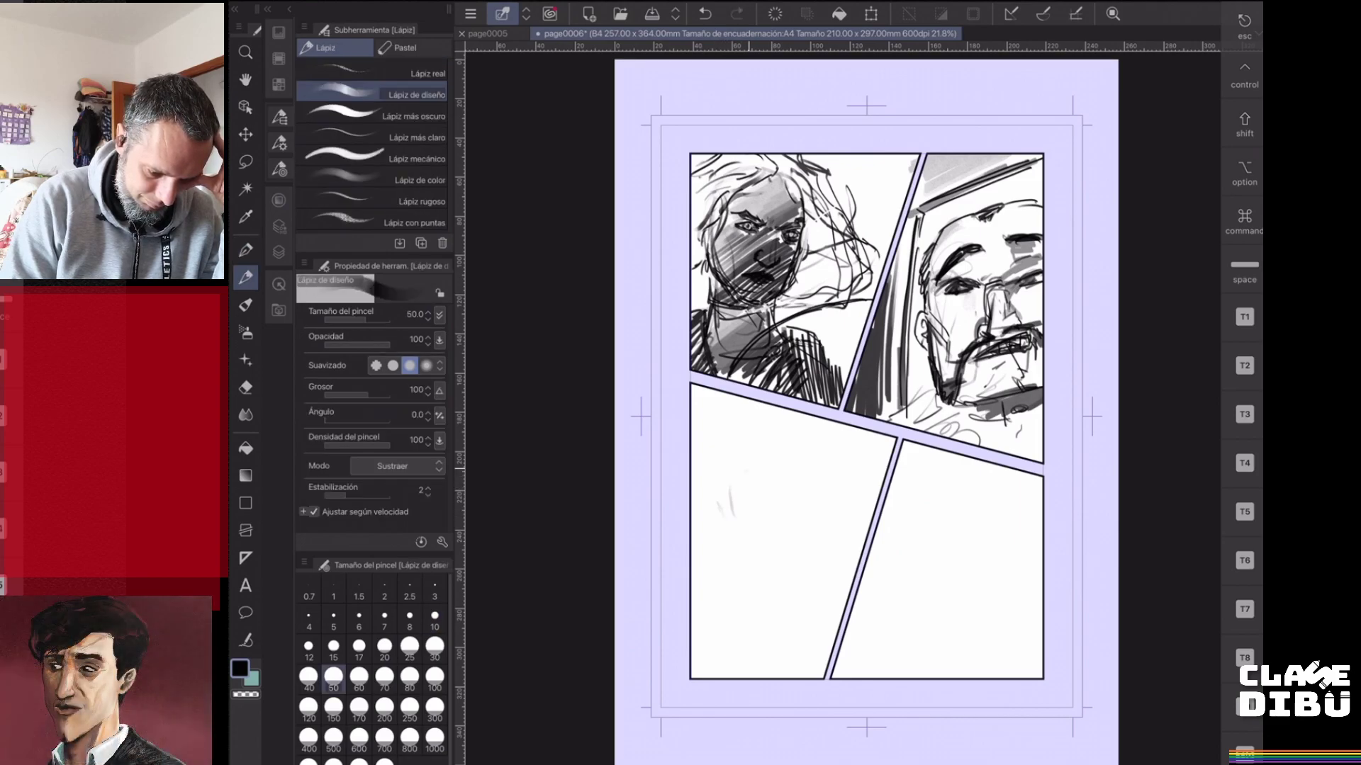
mouse_move(731, 504)
mouse_down()
mouse_move(768, 493)
mouse_move(754, 478)
mouse_up()
drag(729, 478, 779, 462)
drag(744, 473, 822, 469)
mouse_move(731, 506)
mouse_down()
mouse_move(779, 464)
mouse_move(809, 469)
mouse_move(776, 481)
mouse_move(833, 476)
mouse_move(797, 478)
mouse_move(858, 504)
mouse_move(742, 531)
mouse_up()
mouse_move(731, 509)
mouse_down()
mouse_move(736, 525)
mouse_move(793, 536)
mouse_move(846, 511)
mouse_up()
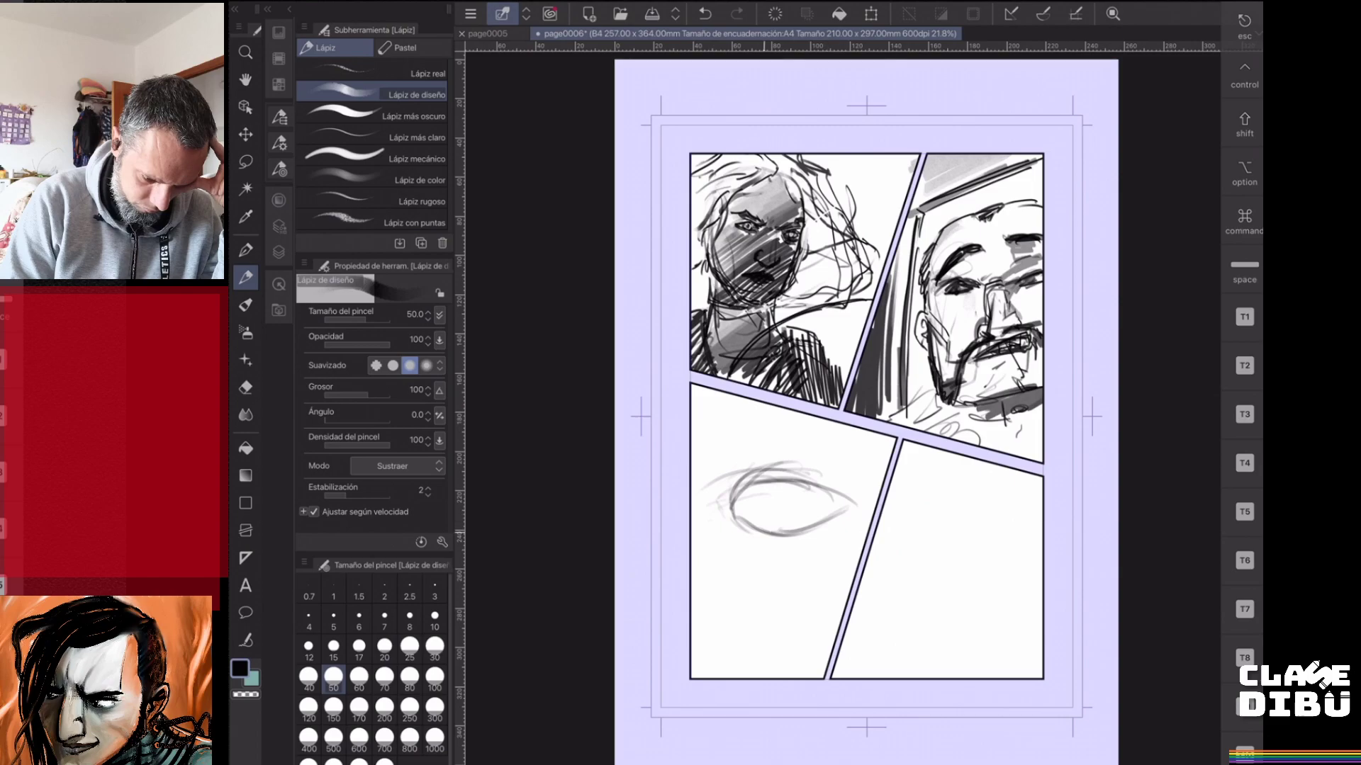
mouse_move(739, 527)
mouse_down()
mouse_move(772, 532)
mouse_move(777, 478)
mouse_move(828, 477)
mouse_up()
mouse_move(734, 484)
mouse_down()
mouse_move(746, 462)
mouse_move(797, 446)
mouse_move(816, 463)
mouse_up()
mouse_move(745, 540)
mouse_down()
mouse_move(770, 562)
mouse_move(811, 561)
mouse_move(852, 527)
mouse_move(806, 562)
mouse_up()
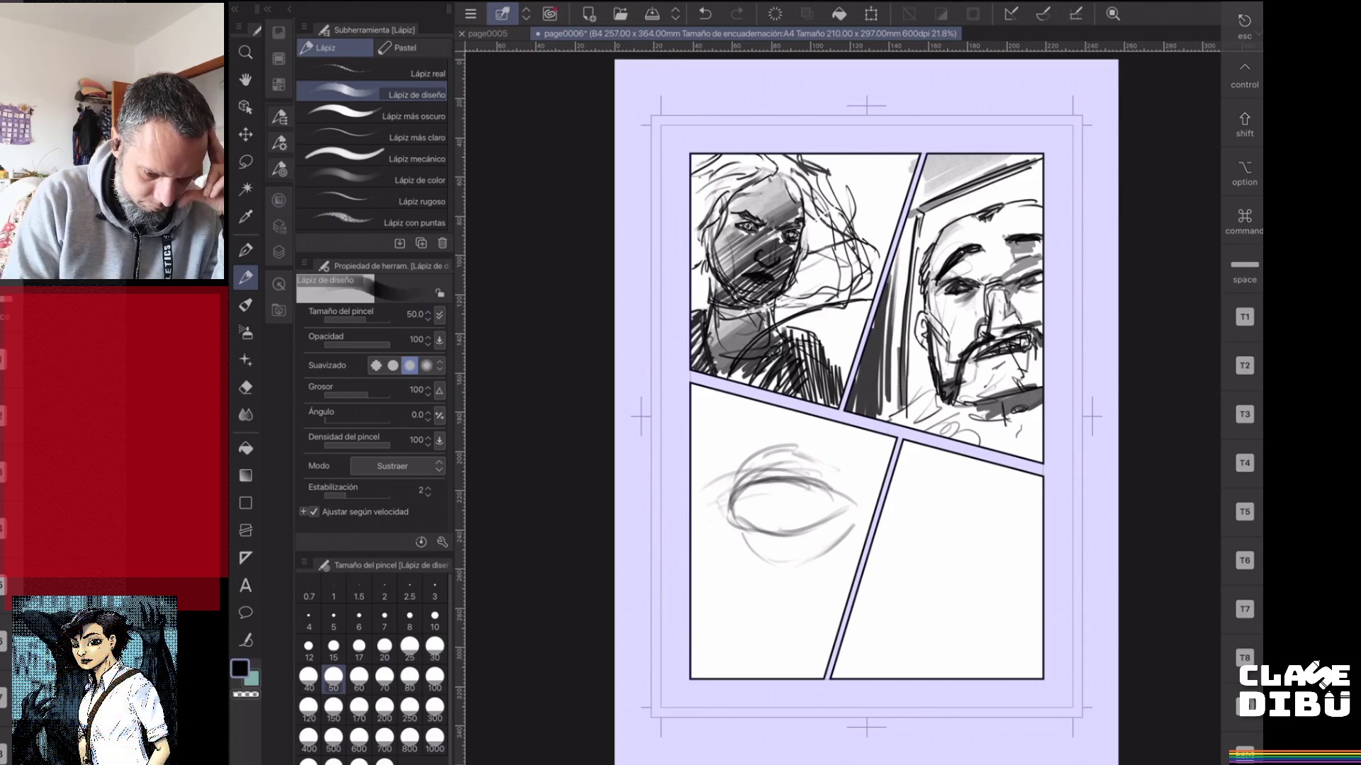
- Set the brush size to 20 and draw the eye's iris and pupil, firming up its eyelids, upper crease and lower socket line
click(384, 649)
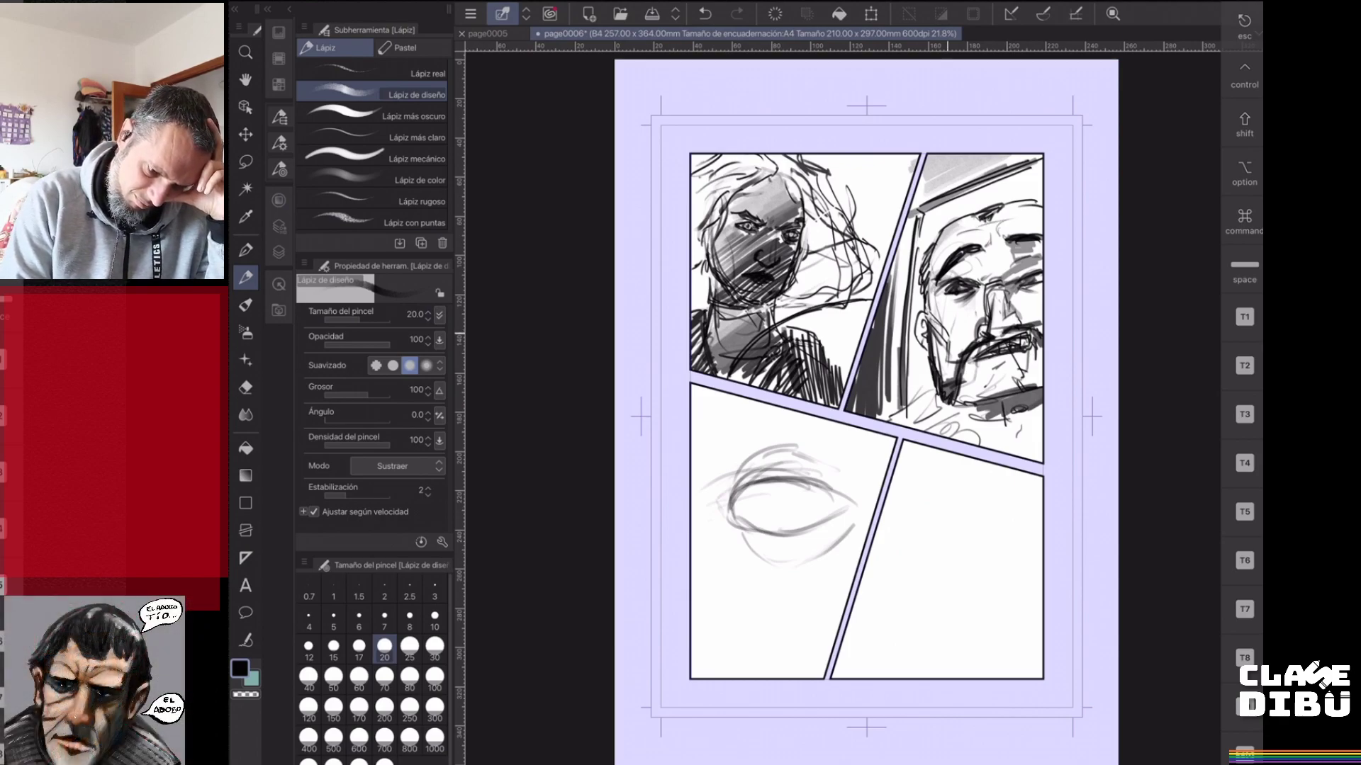
drag(1011, 305, 1026, 316)
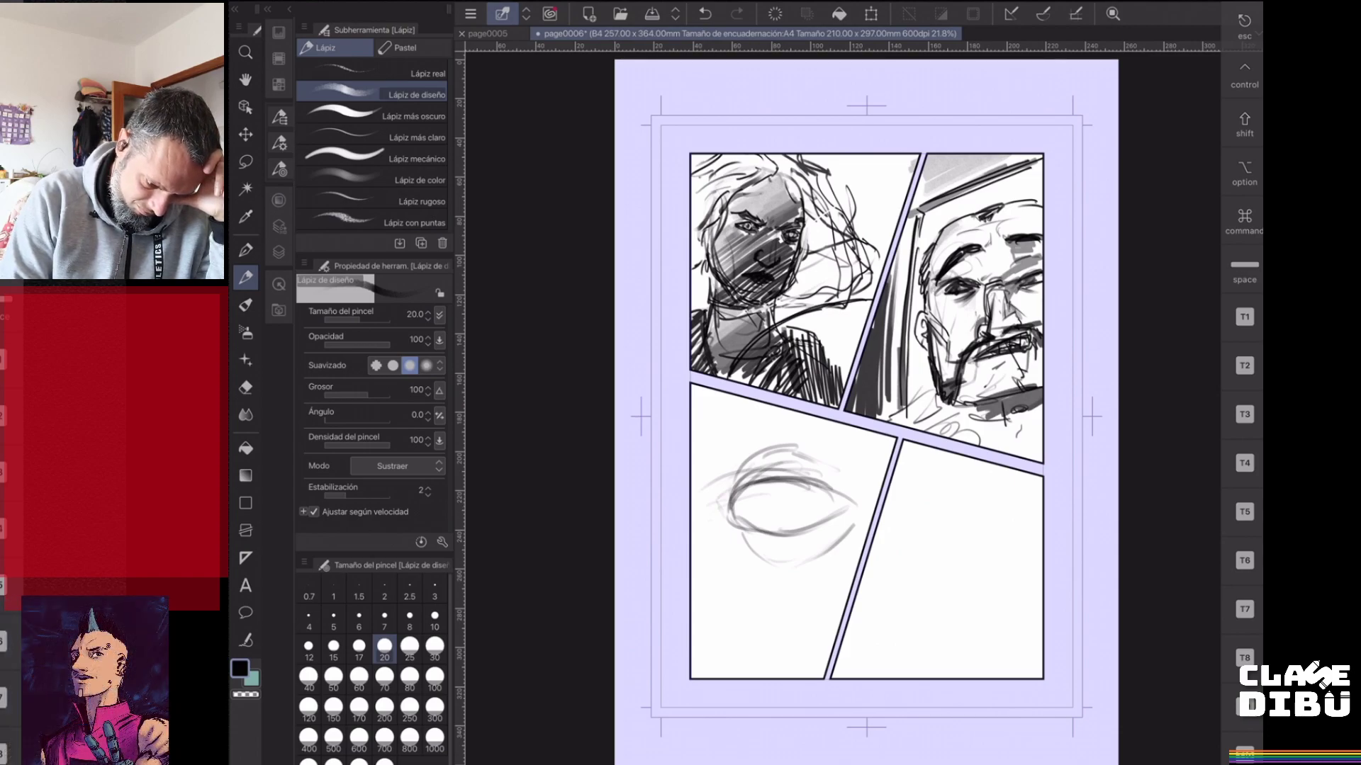
mouse_move(744, 515)
mouse_down()
mouse_move(760, 492)
mouse_move(792, 501)
mouse_move(753, 493)
mouse_move(777, 487)
mouse_move(796, 508)
mouse_move(793, 488)
mouse_move(801, 523)
mouse_up()
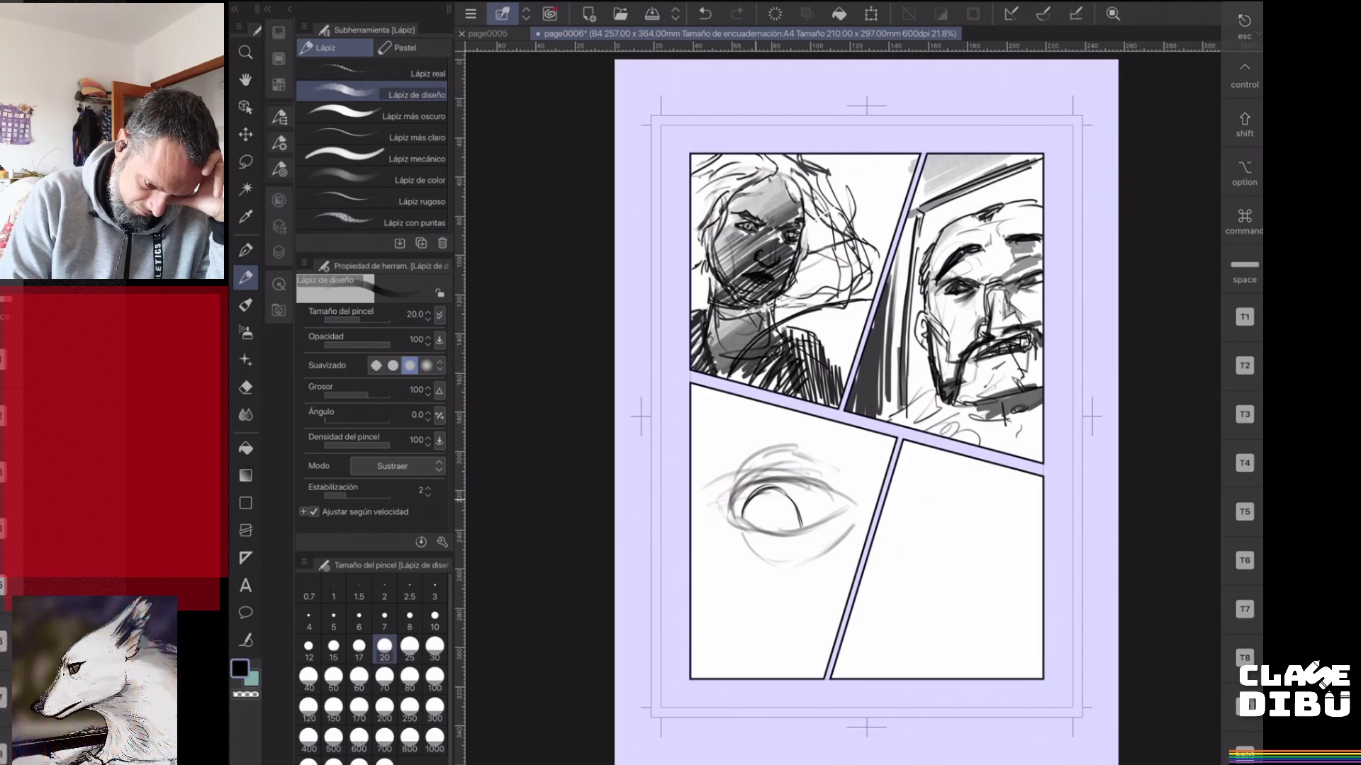
mouse_move(768, 509)
mouse_down()
mouse_move(765, 527)
mouse_move(780, 490)
mouse_move(767, 532)
mouse_move(794, 533)
mouse_move(861, 503)
mouse_move(768, 480)
mouse_move(816, 483)
mouse_move(797, 447)
mouse_move(809, 445)
mouse_up()
drag(766, 564, 820, 556)
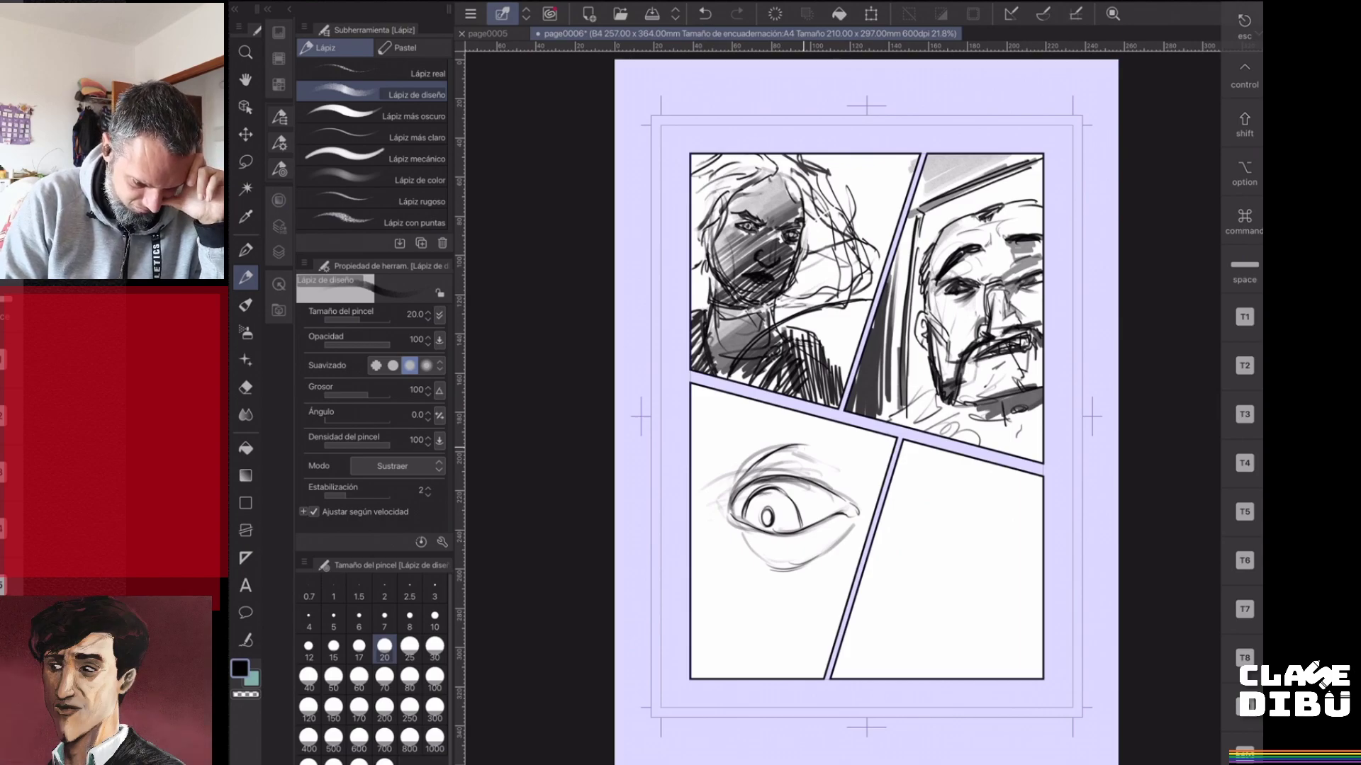
- Draw a thick, hatched eyebrow sloping above the eye in the lower-left panel and a faint curved line at the panel's lower-left corner
drag(803, 447, 820, 461)
mouse_move(692, 608)
mouse_down()
mouse_move(743, 672)
mouse_move(719, 669)
mouse_up()
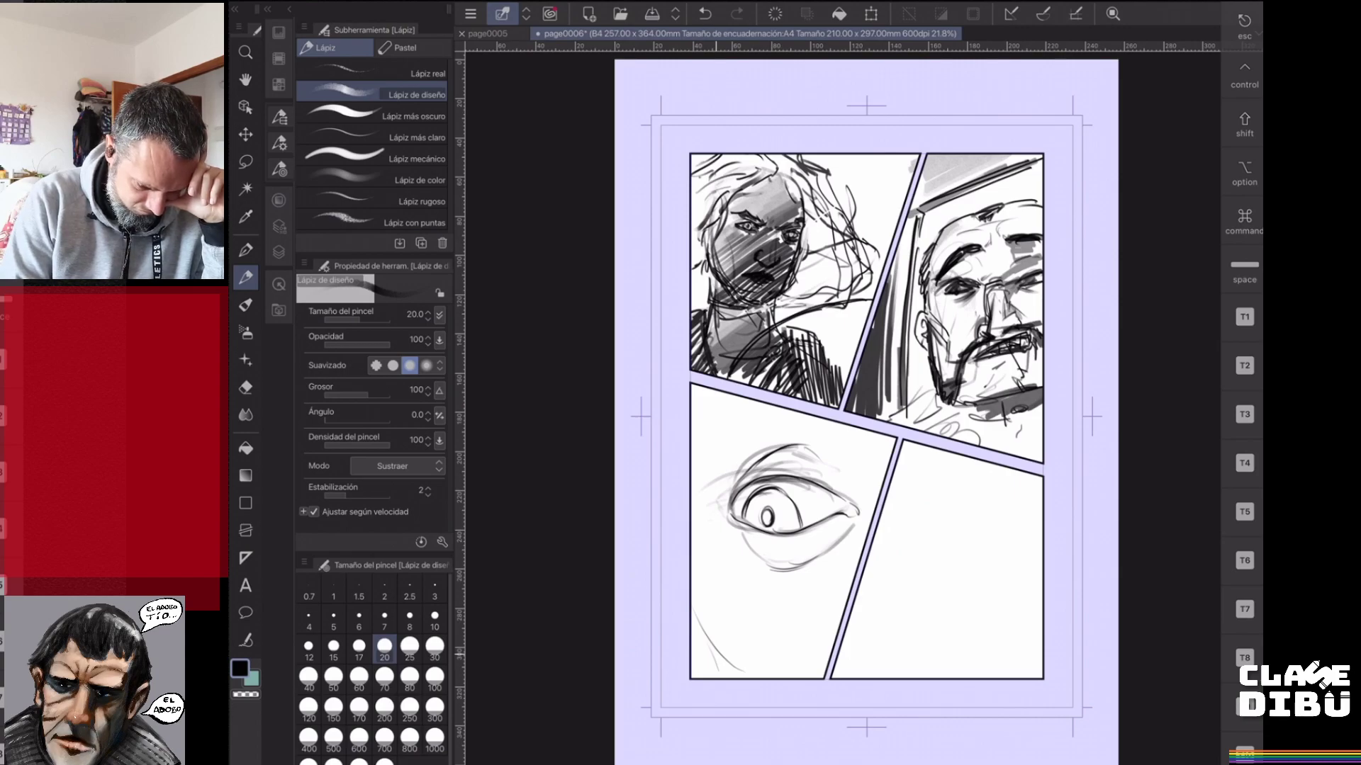
drag(756, 417, 865, 470)
mouse_move(801, 439)
mouse_down()
mouse_move(869, 462)
mouse_move(785, 434)
mouse_move(868, 458)
mouse_up()
mouse_move(809, 430)
mouse_down()
mouse_move(866, 449)
mouse_move(785, 427)
mouse_up()
mouse_move(712, 403)
mouse_down()
mouse_move(758, 420)
mouse_move(726, 424)
mouse_move(764, 408)
mouse_move(881, 466)
mouse_up()
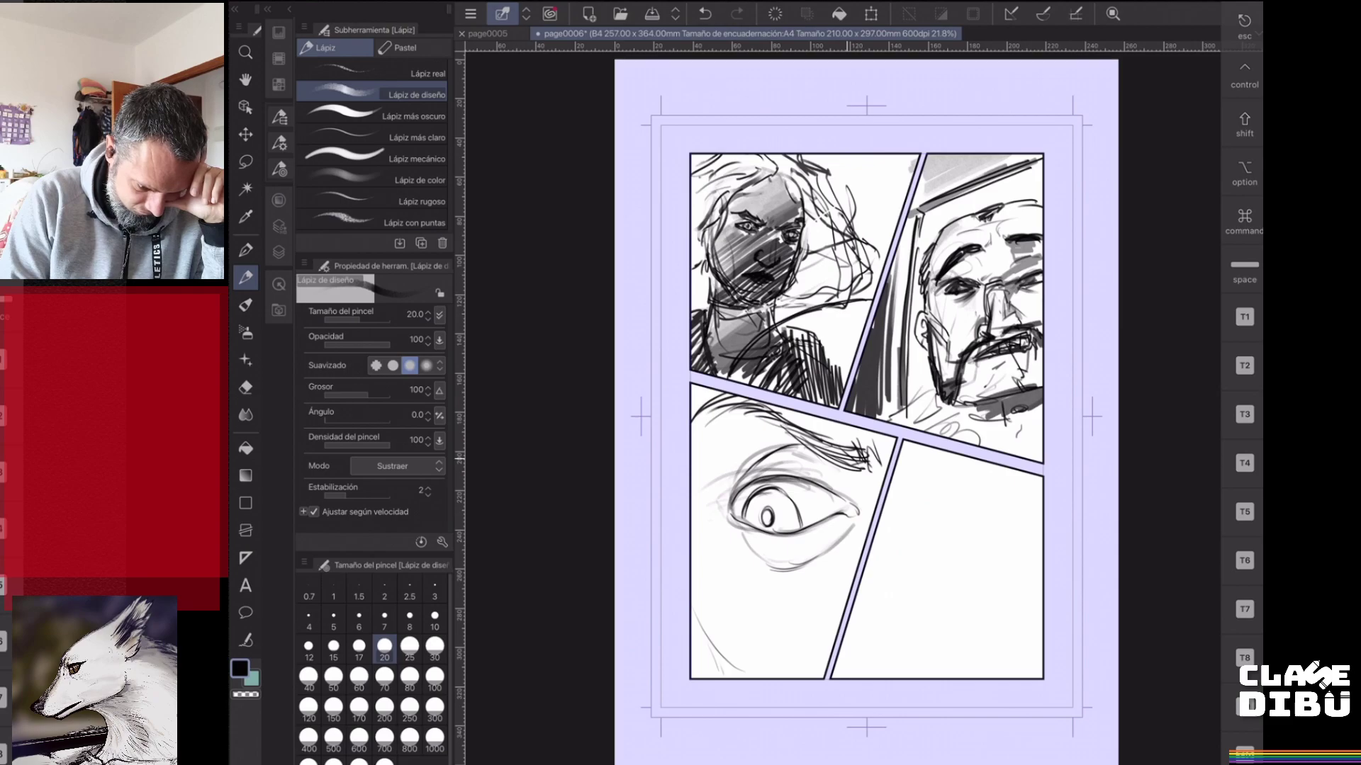
drag(828, 441, 847, 459)
- Darken the pupil, fill the iris with radiating strokes, and detail the upper crease and inner corner of the large eye
drag(766, 511, 770, 518)
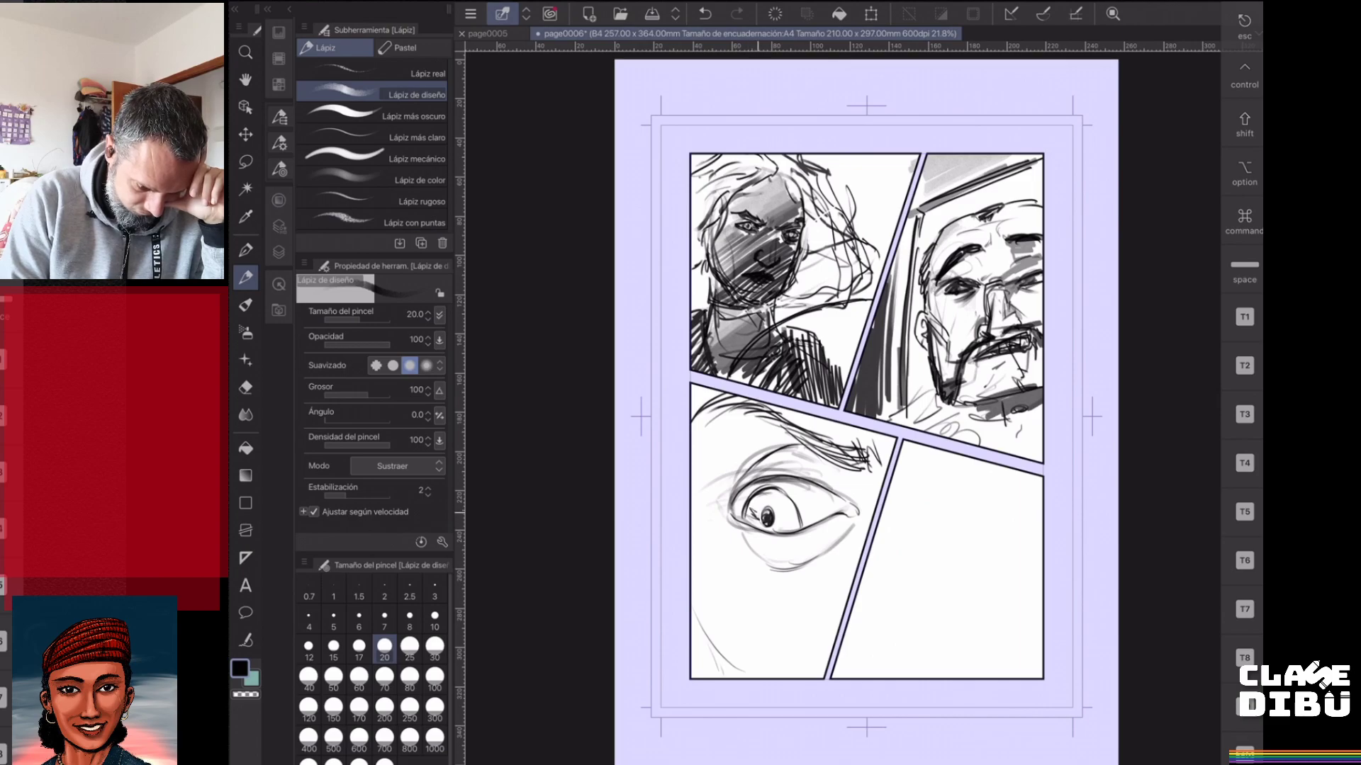
mouse_move(758, 507)
mouse_down()
mouse_move(791, 500)
mouse_move(793, 529)
mouse_up()
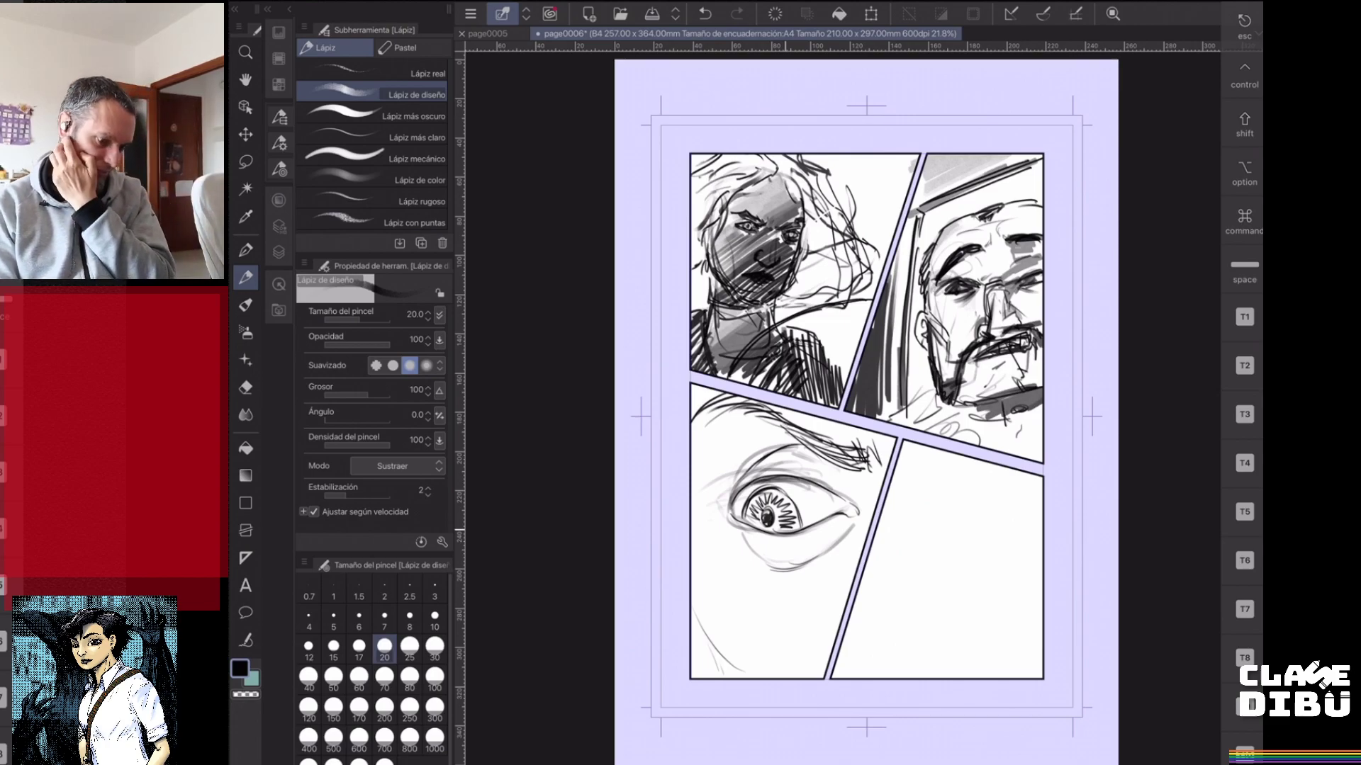
mouse_move(785, 448)
mouse_down()
mouse_move(811, 462)
mouse_move(801, 450)
mouse_up()
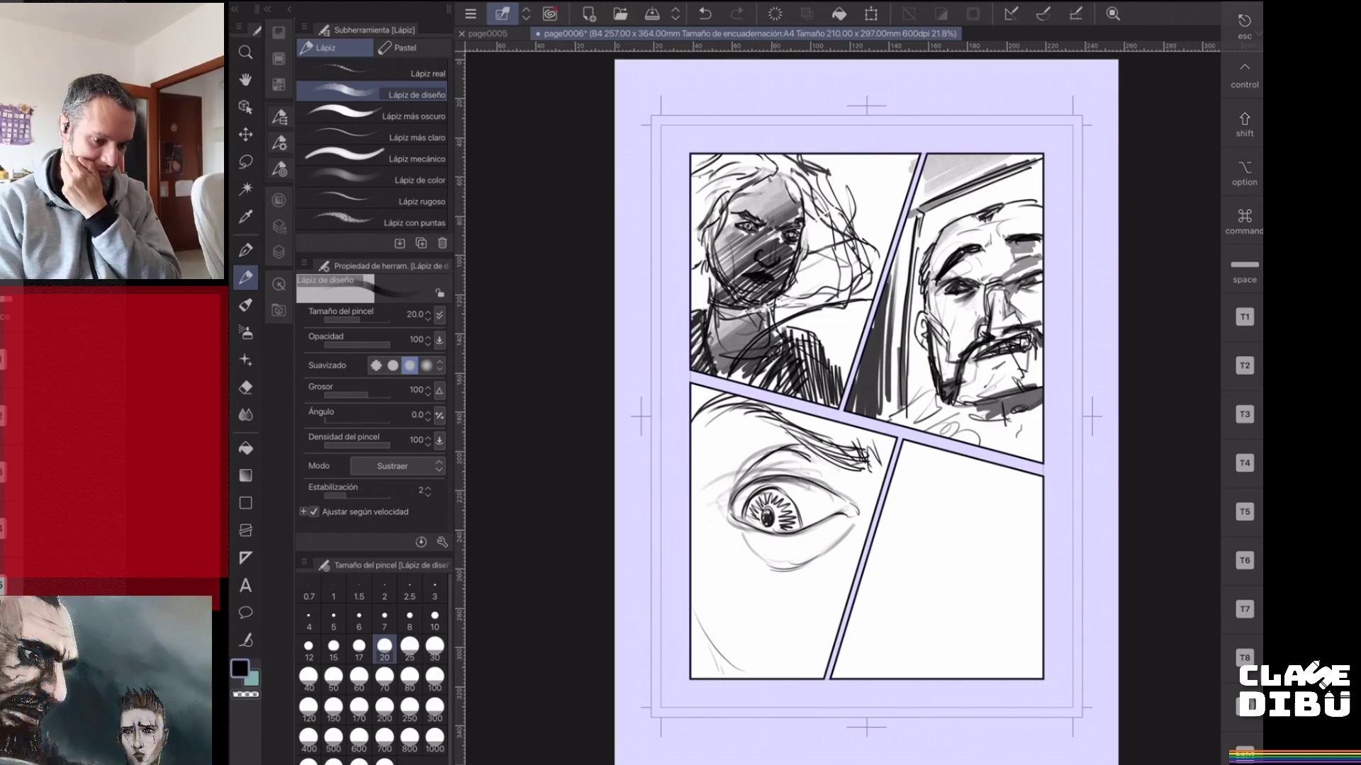
drag(849, 504, 847, 516)
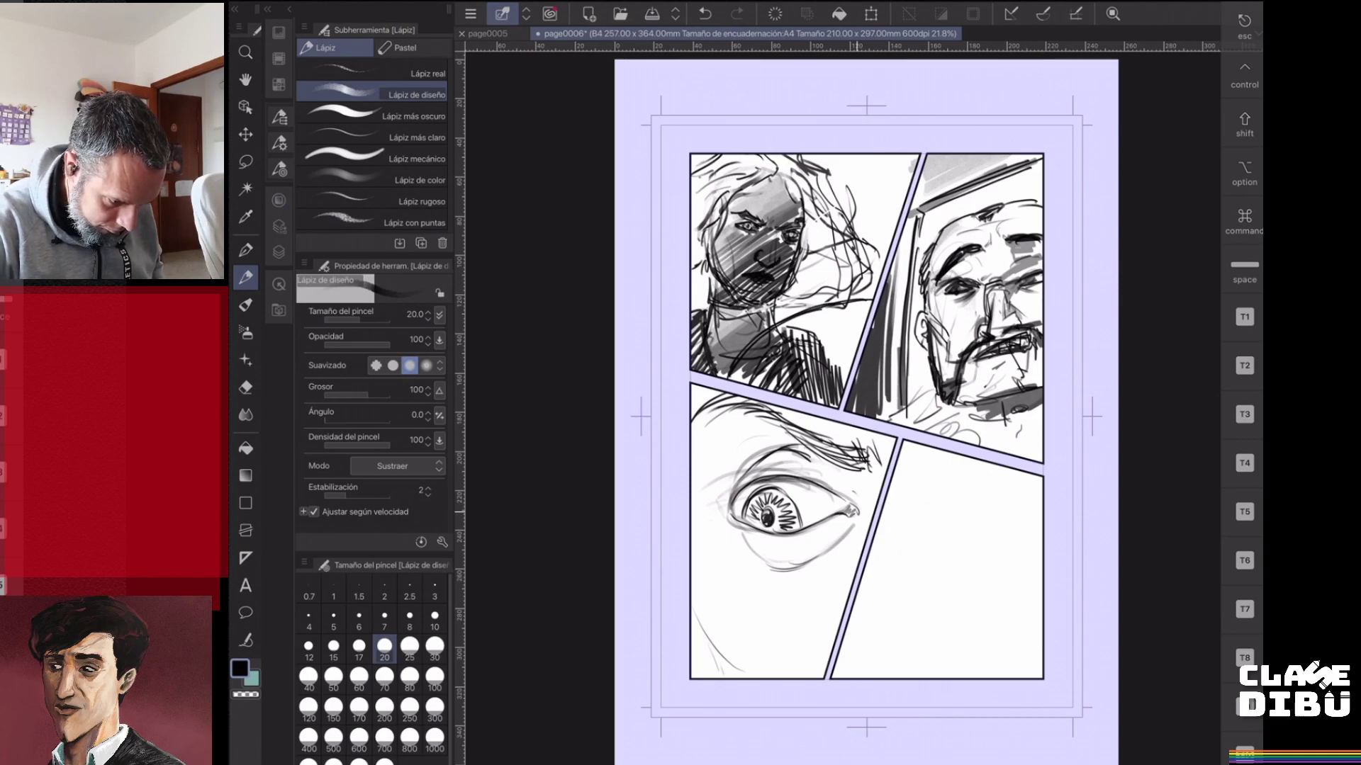
- Try to sketch a pair of small eyes with a brow in the empty lower-right panel
mouse_move(909, 550)
mouse_down()
mouse_move(935, 537)
mouse_move(920, 538)
mouse_up()
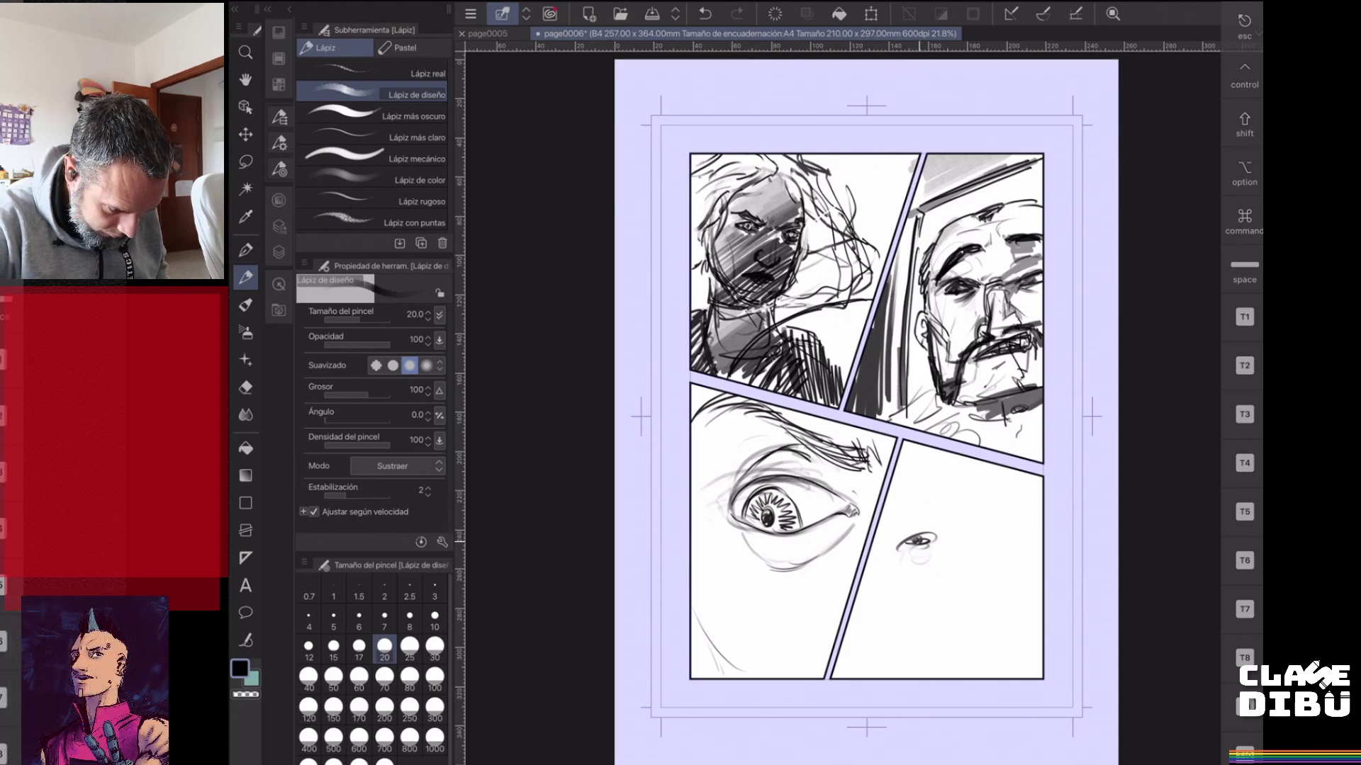
mouse_move(914, 528)
mouse_down()
mouse_move(937, 537)
mouse_move(924, 532)
mouse_up()
drag(895, 526, 995, 539)
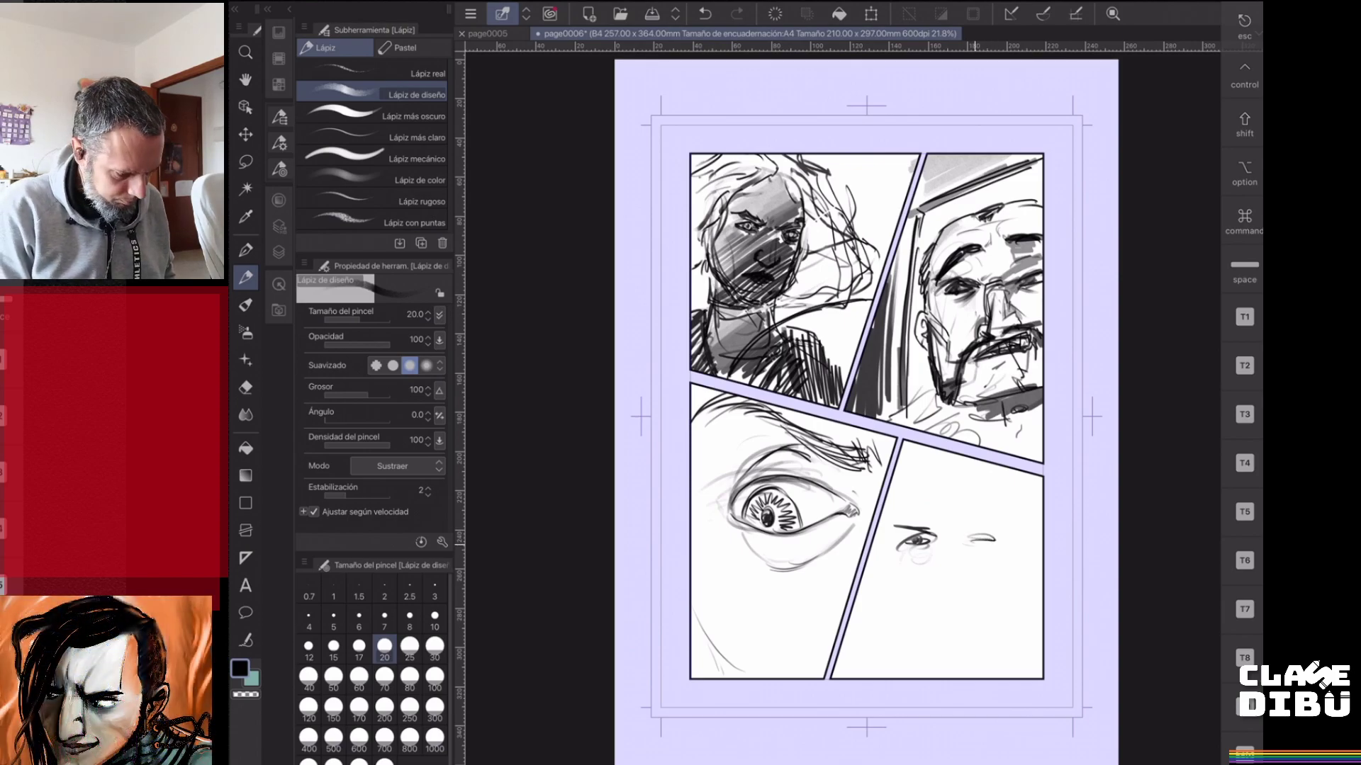
- Lasso the small eyes in the lower-right panel, delete them and clear the selection
key(m)
mouse_move(921, 490)
mouse_down()
mouse_move(870, 555)
mouse_move(1028, 556)
mouse_move(935, 490)
mouse_up()
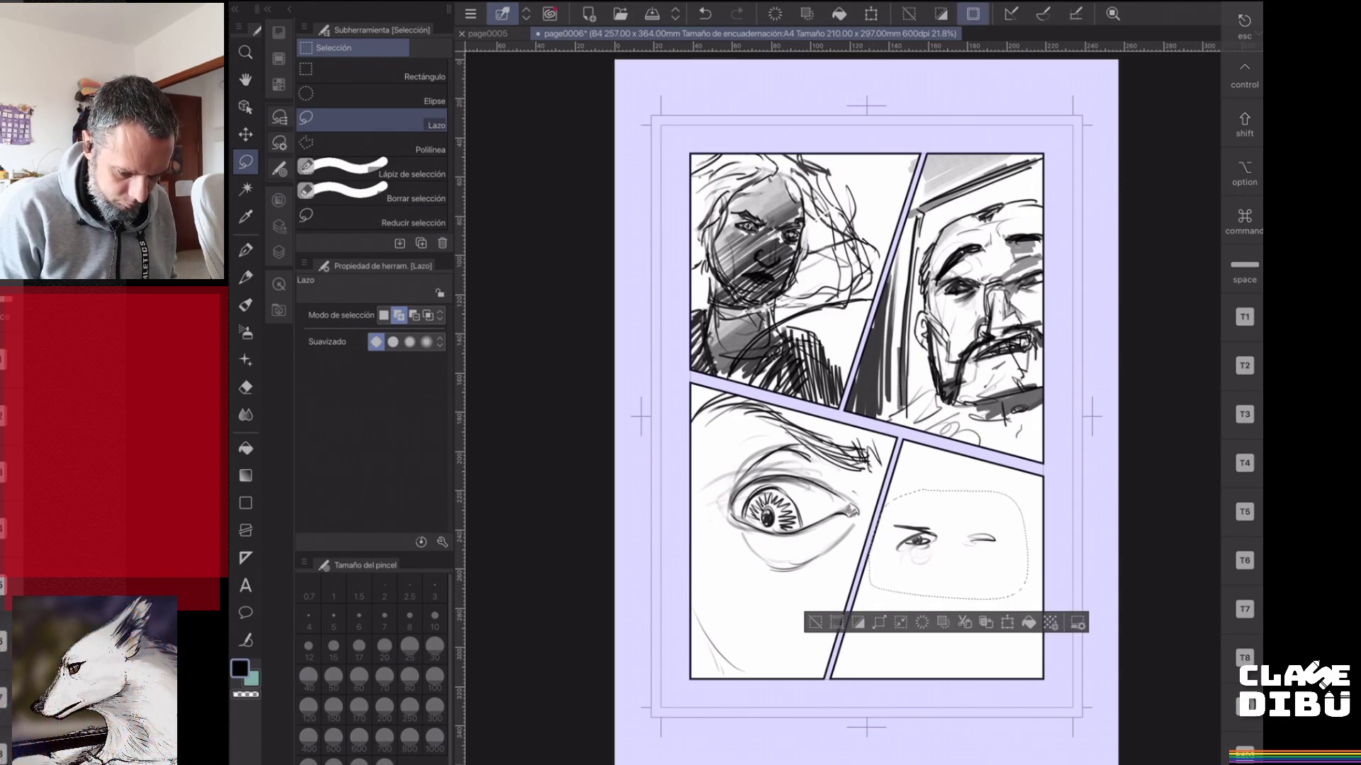
click(922, 622)
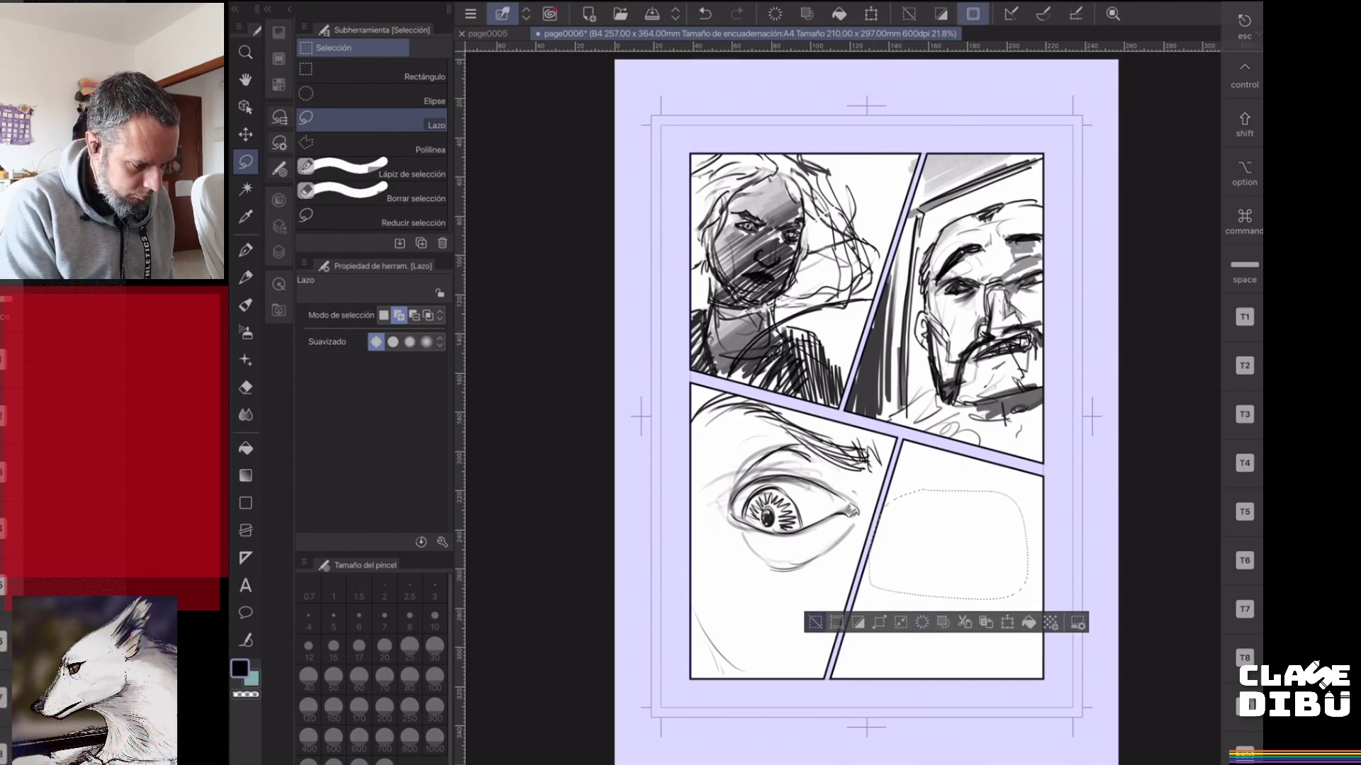
click(815, 622)
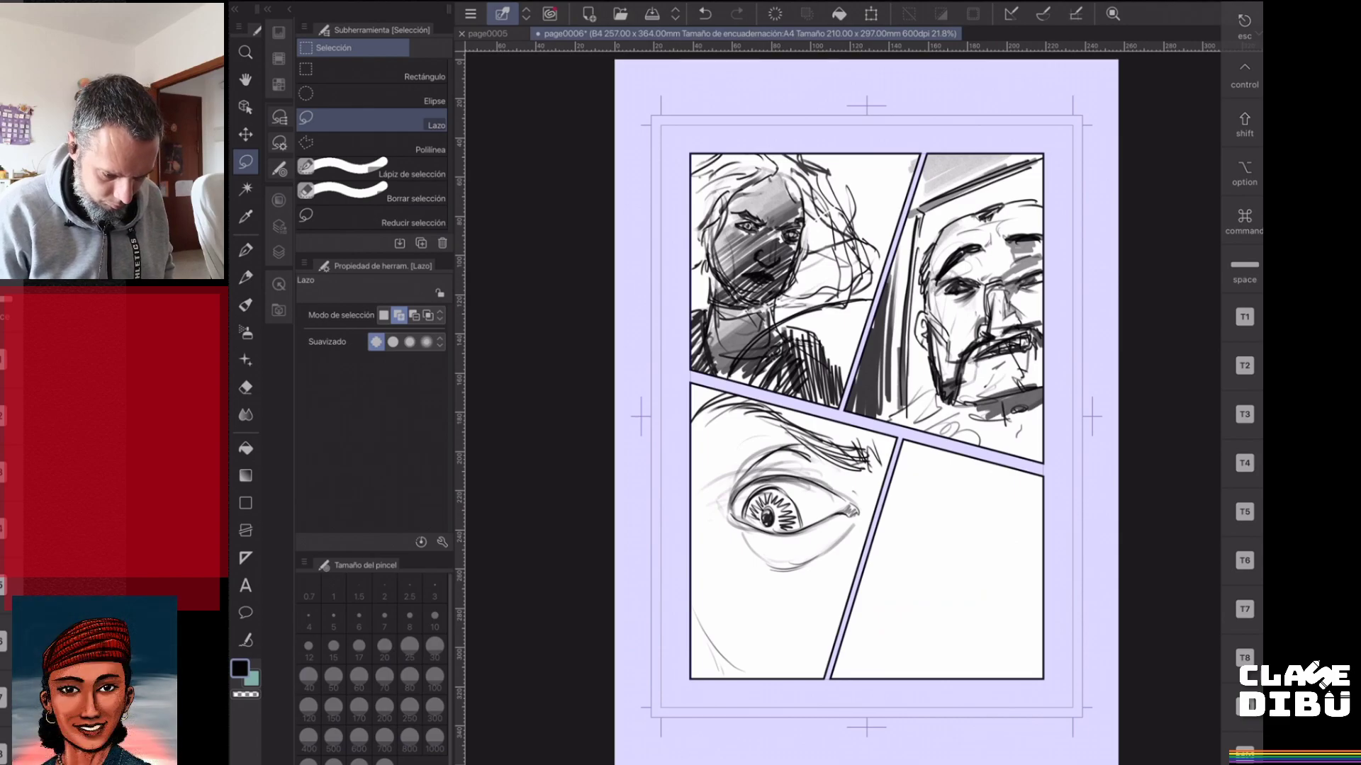
- Block in a large front-facing oval head with light size 20 design pencil strokes in the lower-right panel
key(p)
drag(921, 516, 929, 553)
drag(916, 503, 916, 615)
drag(930, 558, 901, 634)
drag(908, 549, 882, 625)
drag(915, 539, 879, 637)
drag(914, 566, 925, 651)
drag(953, 658, 1006, 535)
mouse_move(889, 518)
mouse_down()
mouse_move(928, 484)
mouse_move(958, 481)
mouse_move(941, 473)
mouse_move(1011, 545)
mouse_up()
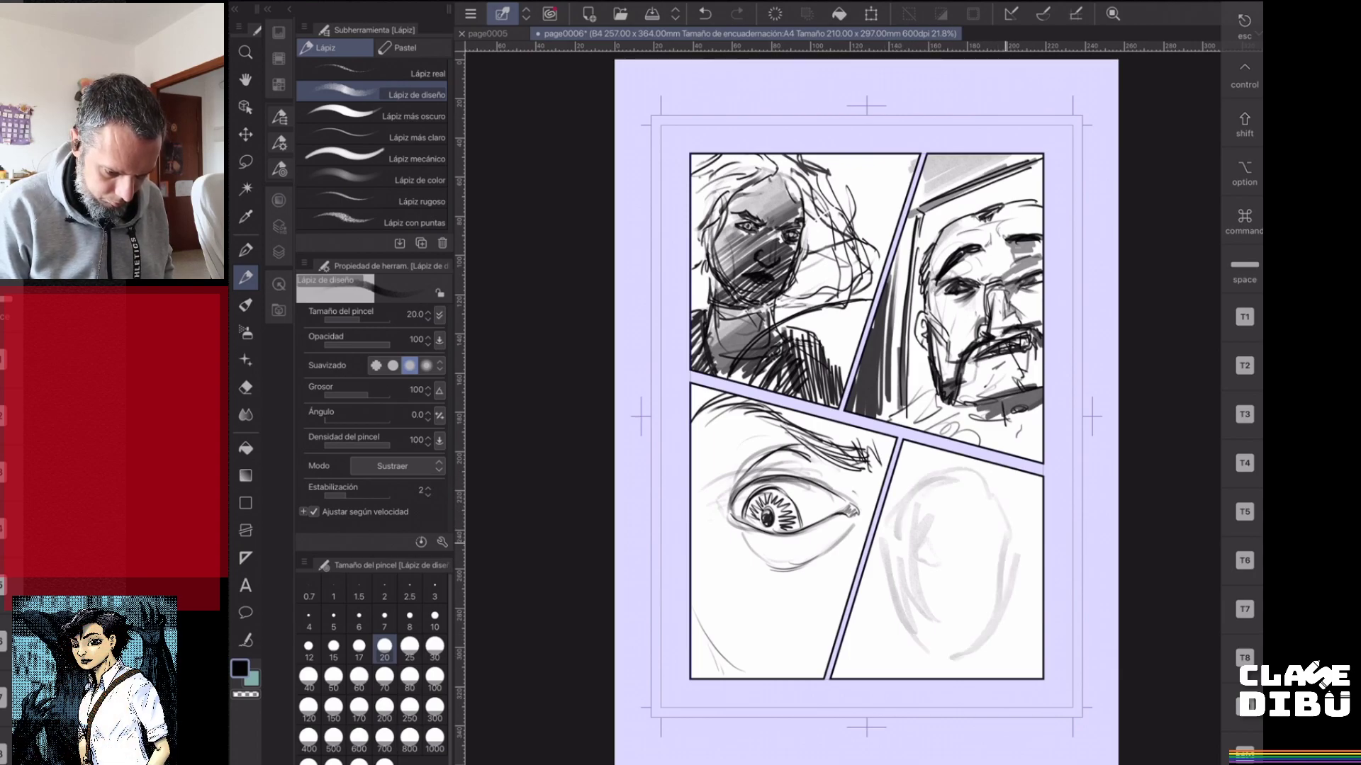
- Reinforce the head's side and crown lightly and rough in the forehead's hairline in the lower-right panel
drag(890, 522, 895, 604)
drag(933, 477, 1008, 589)
mouse_move(957, 494)
mouse_down()
mouse_move(909, 534)
mouse_move(920, 495)
mouse_move(1000, 529)
mouse_up()
mouse_move(969, 507)
mouse_down()
mouse_move(992, 526)
mouse_move(938, 526)
mouse_move(923, 548)
mouse_move(940, 516)
mouse_up()
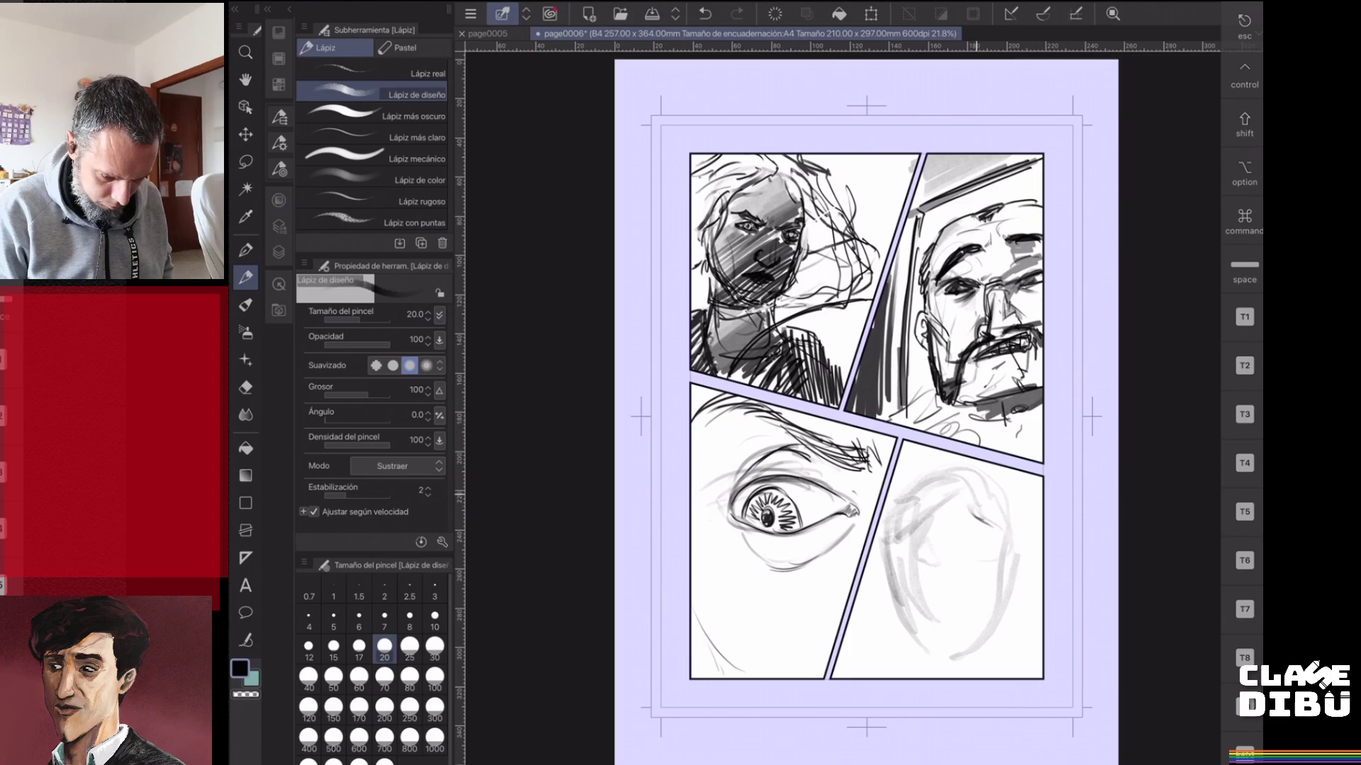
- Sketch a dark hair lock on the forehead, the two eye sockets, the nose and the mouth on the lower-right head
mouse_move(950, 498)
mouse_down()
mouse_move(893, 536)
mouse_move(910, 526)
mouse_move(907, 571)
mouse_move(927, 567)
mouse_up()
drag(917, 556, 907, 571)
mouse_move(992, 548)
mouse_down()
mouse_move(961, 566)
mouse_move(1000, 560)
mouse_move(965, 570)
mouse_move(902, 567)
mouse_up()
mouse_move(944, 541)
mouse_down()
mouse_move(910, 569)
mouse_move(937, 564)
mouse_up()
mouse_move(916, 553)
mouse_down()
mouse_move(907, 567)
mouse_move(946, 606)
mouse_move(959, 597)
mouse_up()
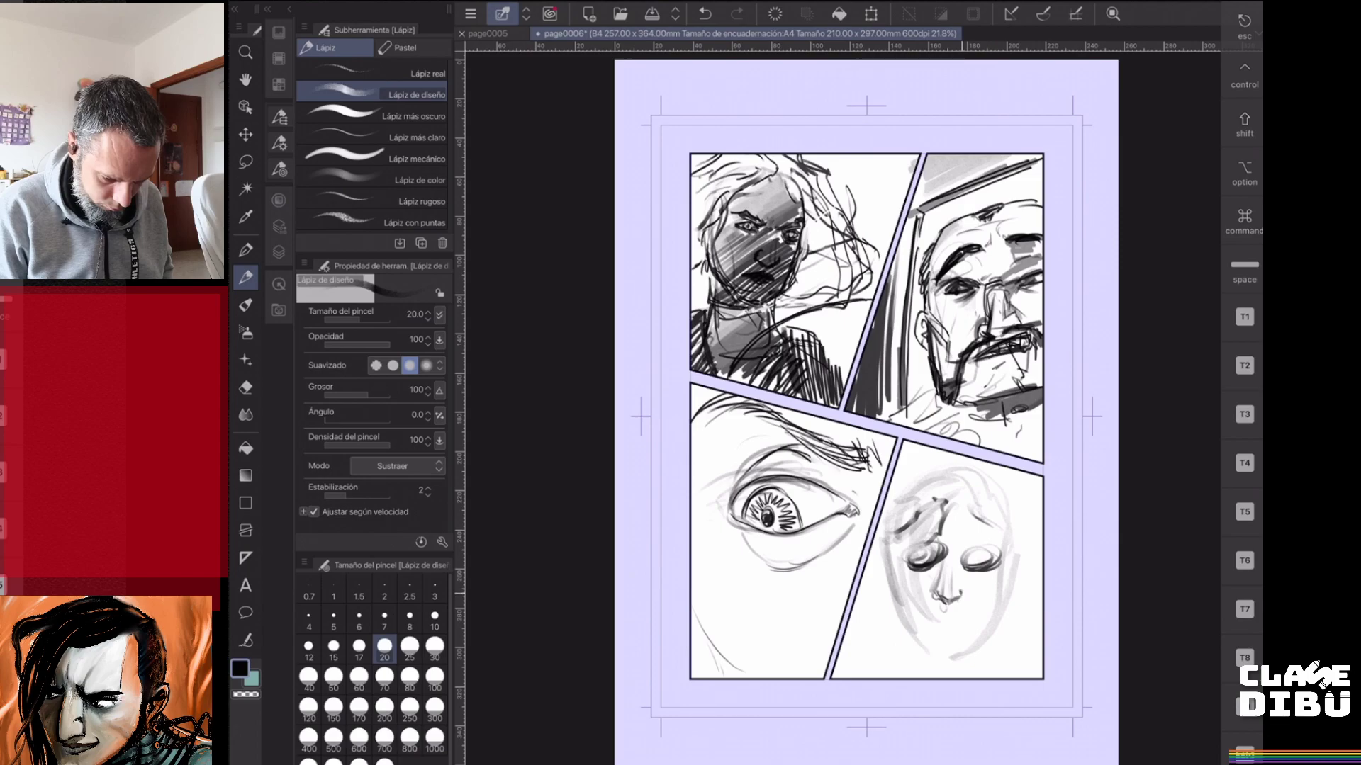
drag(927, 614, 948, 623)
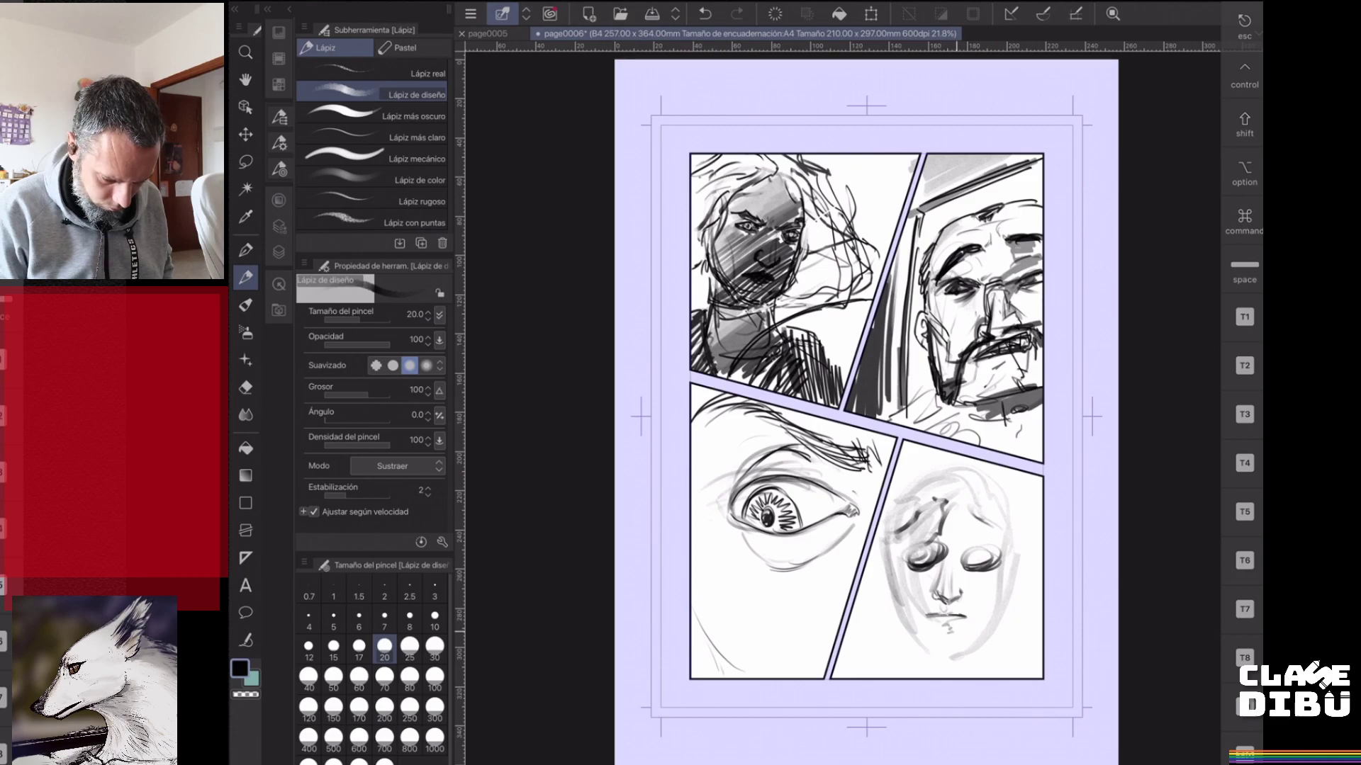
- Firm up the lower-right face's jaw edge and shade both eye sockets dark beneath angled brows
drag(902, 613, 927, 648)
drag(911, 560, 929, 556)
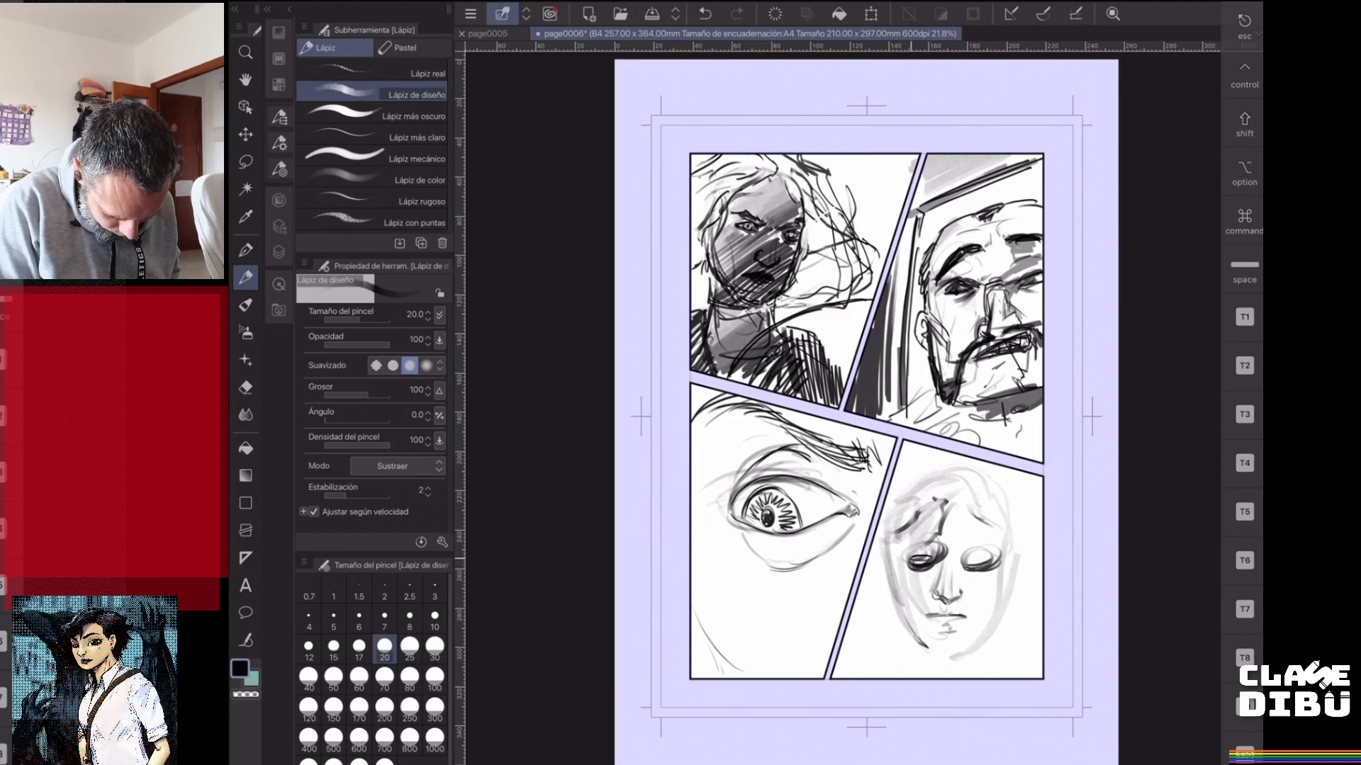
mouse_move(965, 558)
mouse_down()
mouse_move(992, 565)
mouse_move(932, 561)
mouse_up()
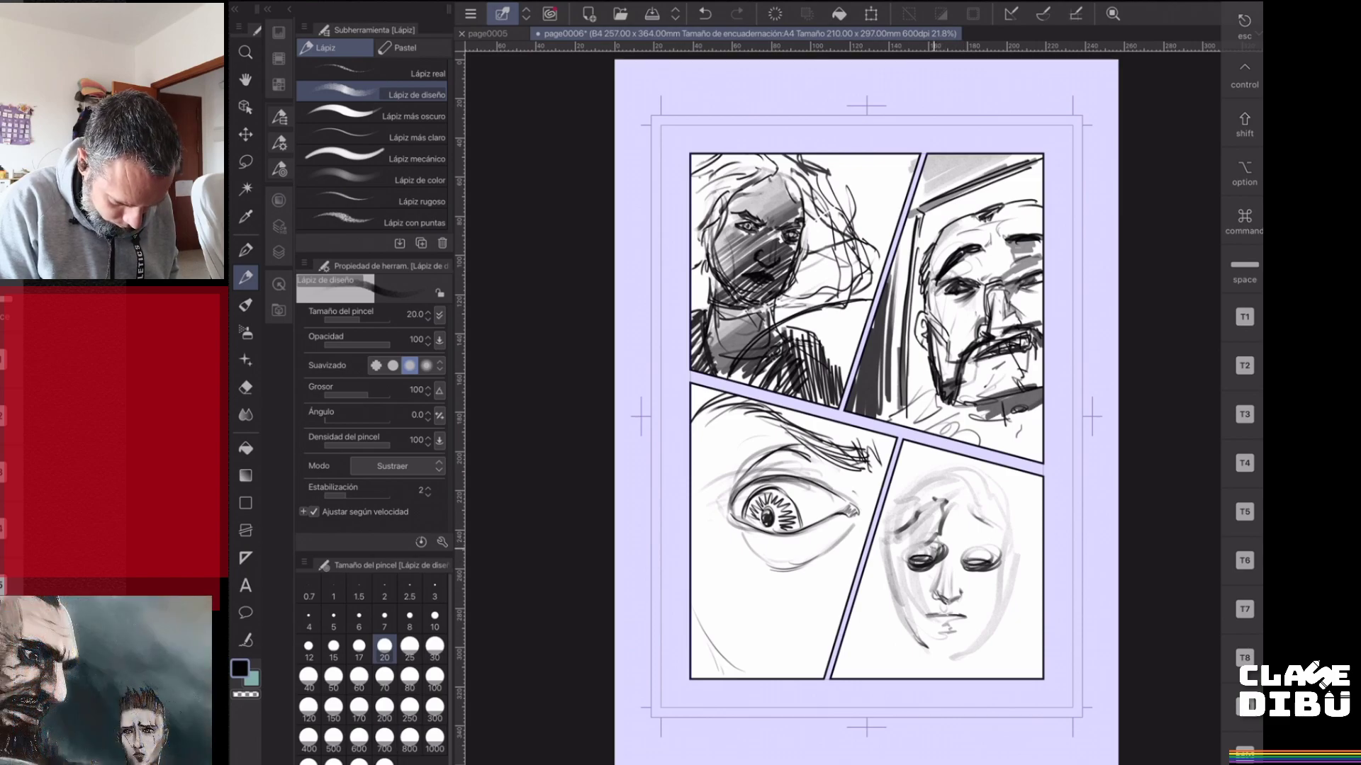
drag(896, 547, 934, 553)
drag(906, 551, 997, 553)
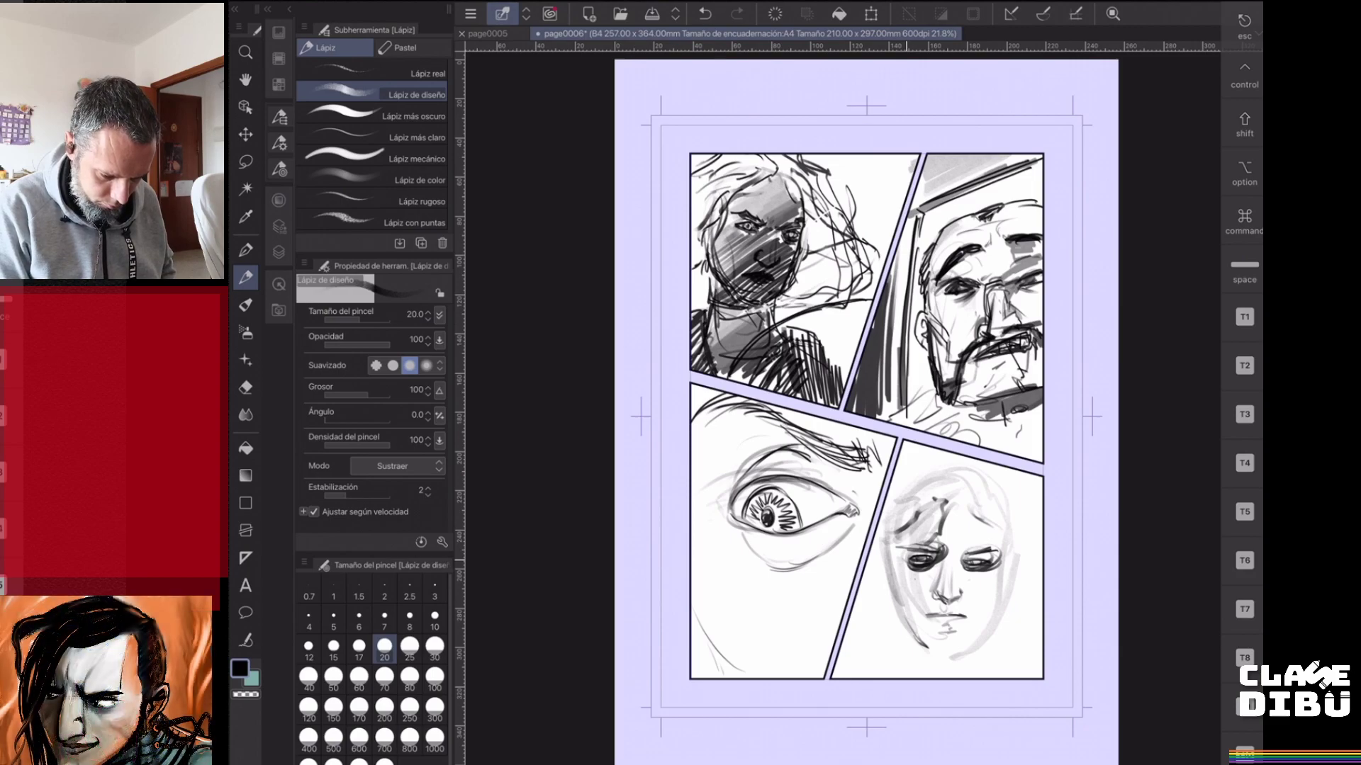
- Outline the lower-right face's cheeks and chin, add both ears, and draw a curved line behind the head
mouse_move(890, 568)
mouse_down()
mouse_move(929, 649)
mouse_move(971, 651)
mouse_move(1006, 605)
mouse_move(1009, 552)
mouse_move(1031, 548)
mouse_move(1014, 582)
mouse_up()
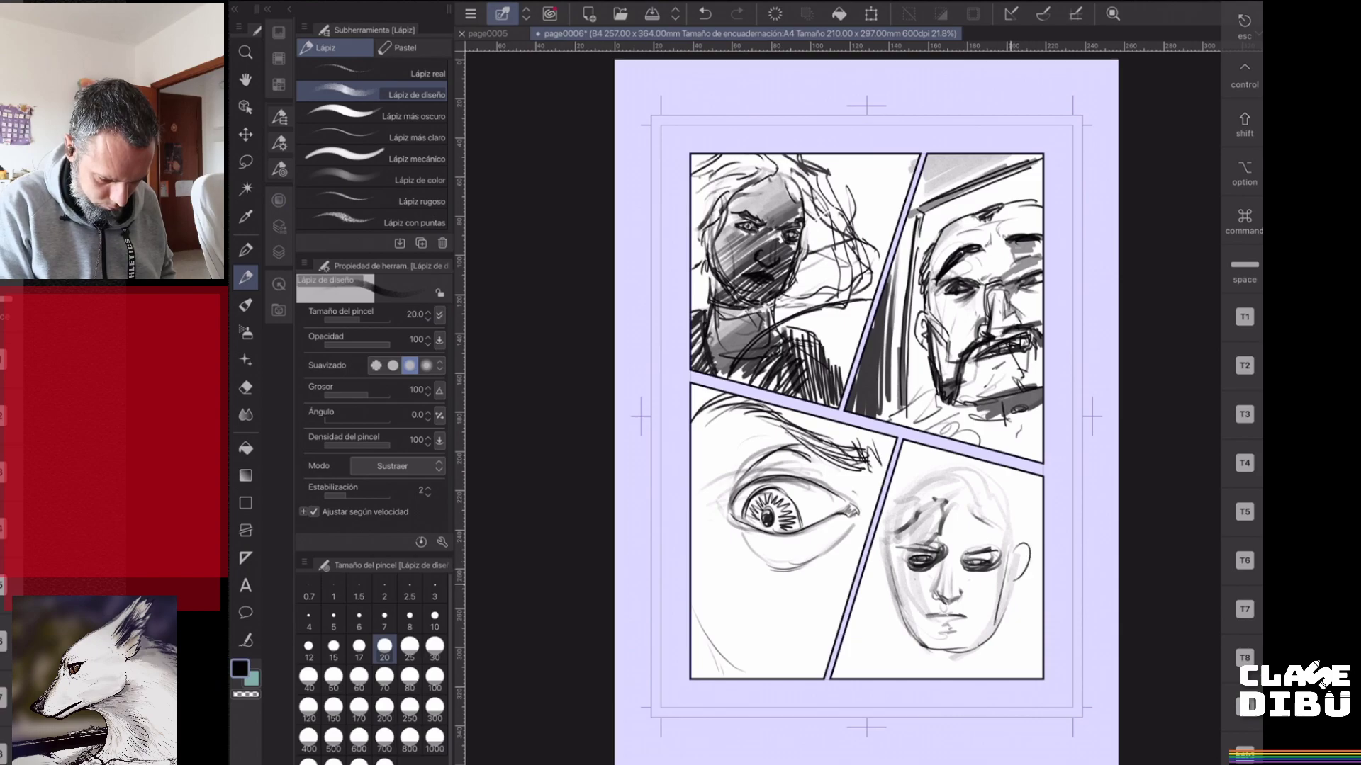
mouse_move(885, 552)
mouse_down()
mouse_move(873, 580)
mouse_move(890, 589)
mouse_up()
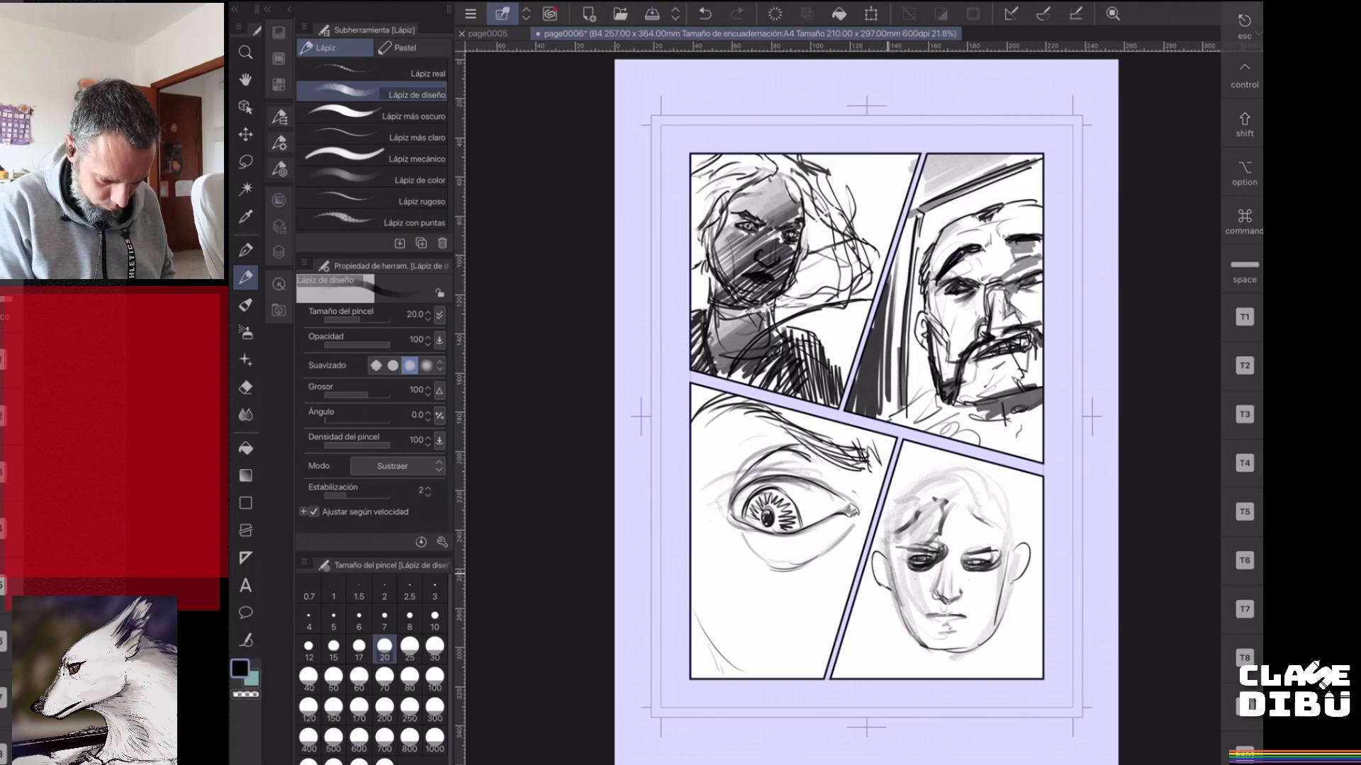
mouse_move(952, 470)
mouse_down()
mouse_move(1009, 471)
mouse_move(1043, 515)
mouse_up()
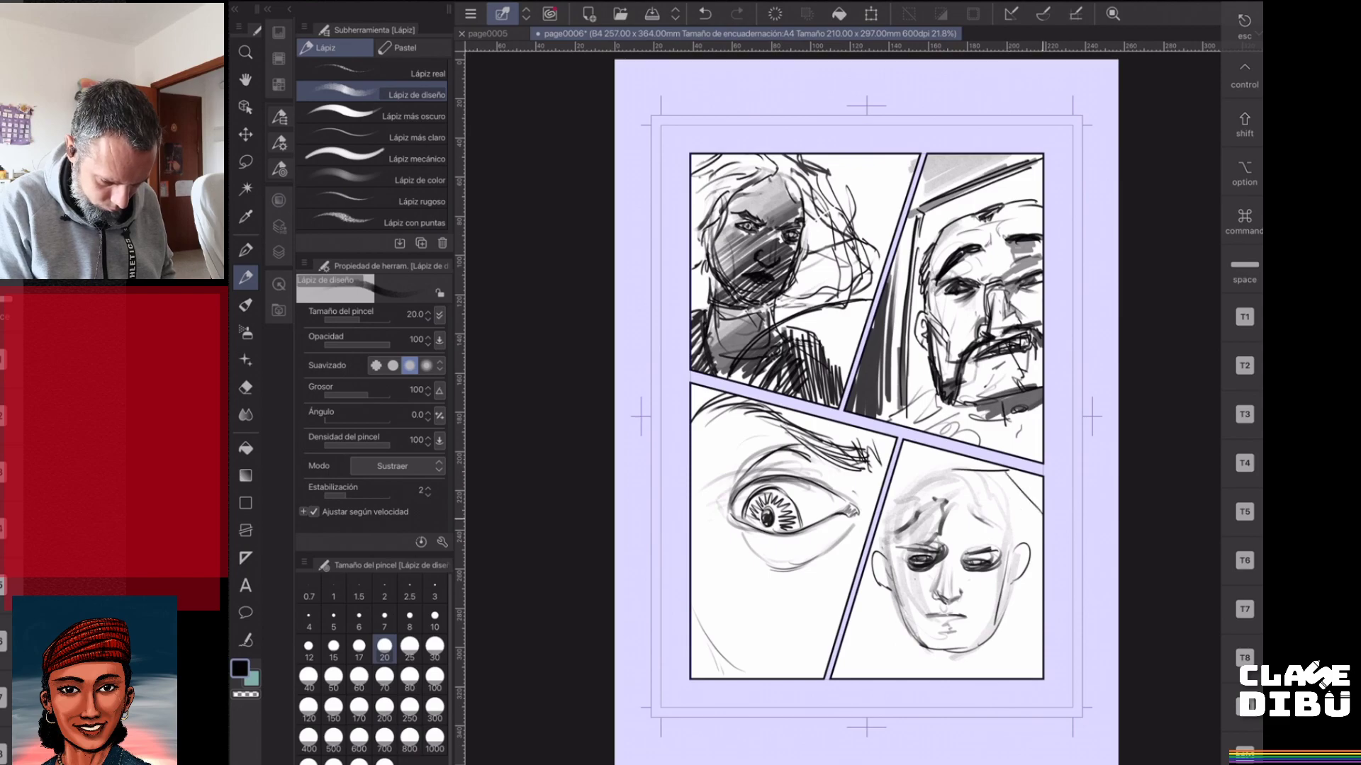
- Draw the neck's high collar and a shoulder line below the lower-right head, filling the collar with diagonal hatching
mouse_move(999, 638)
mouse_down()
mouse_move(1039, 649)
mouse_move(994, 662)
mouse_up()
mouse_move(915, 642)
mouse_down()
mouse_move(911, 678)
mouse_move(891, 679)
mouse_up()
mouse_move(908, 629)
mouse_down()
mouse_move(901, 668)
mouse_move(985, 657)
mouse_move(992, 679)
mouse_up()
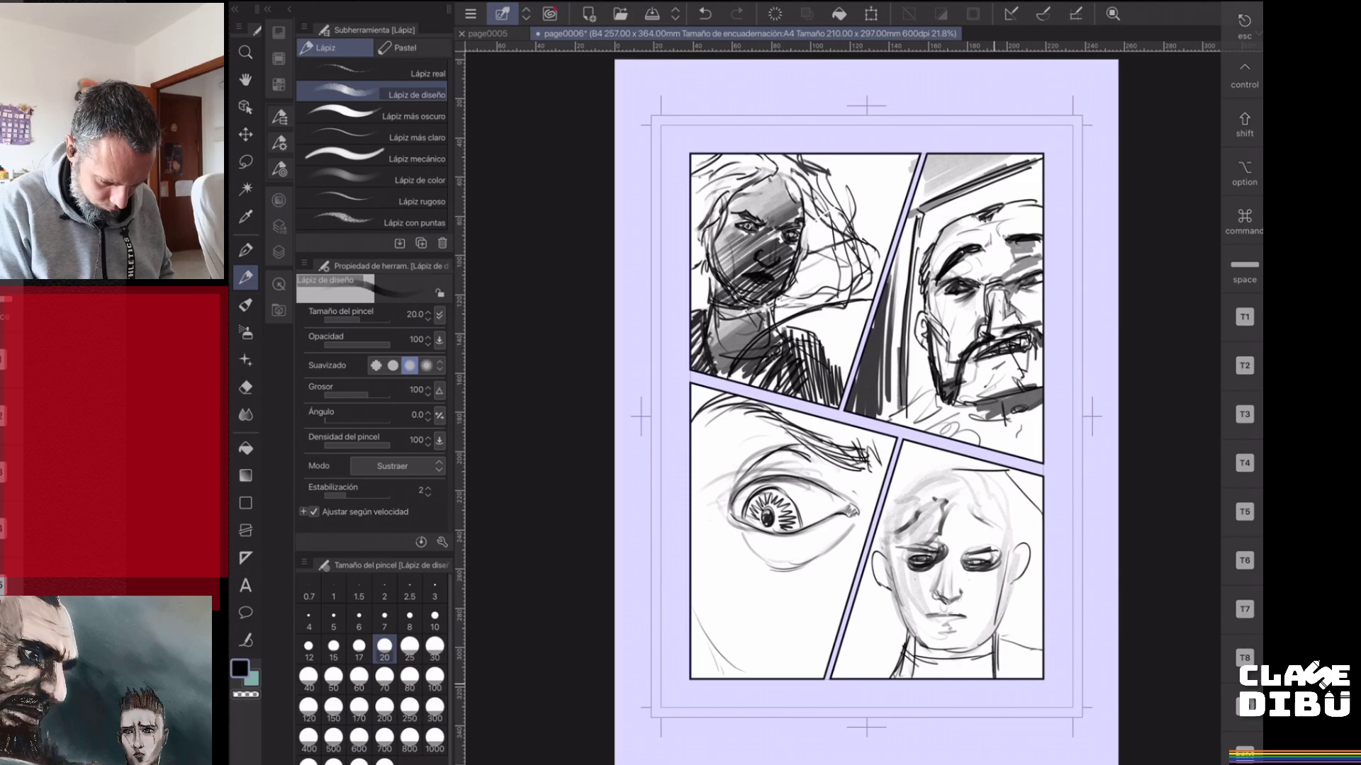
mouse_move(901, 668)
mouse_down()
mouse_move(982, 653)
mouse_move(990, 674)
mouse_up()
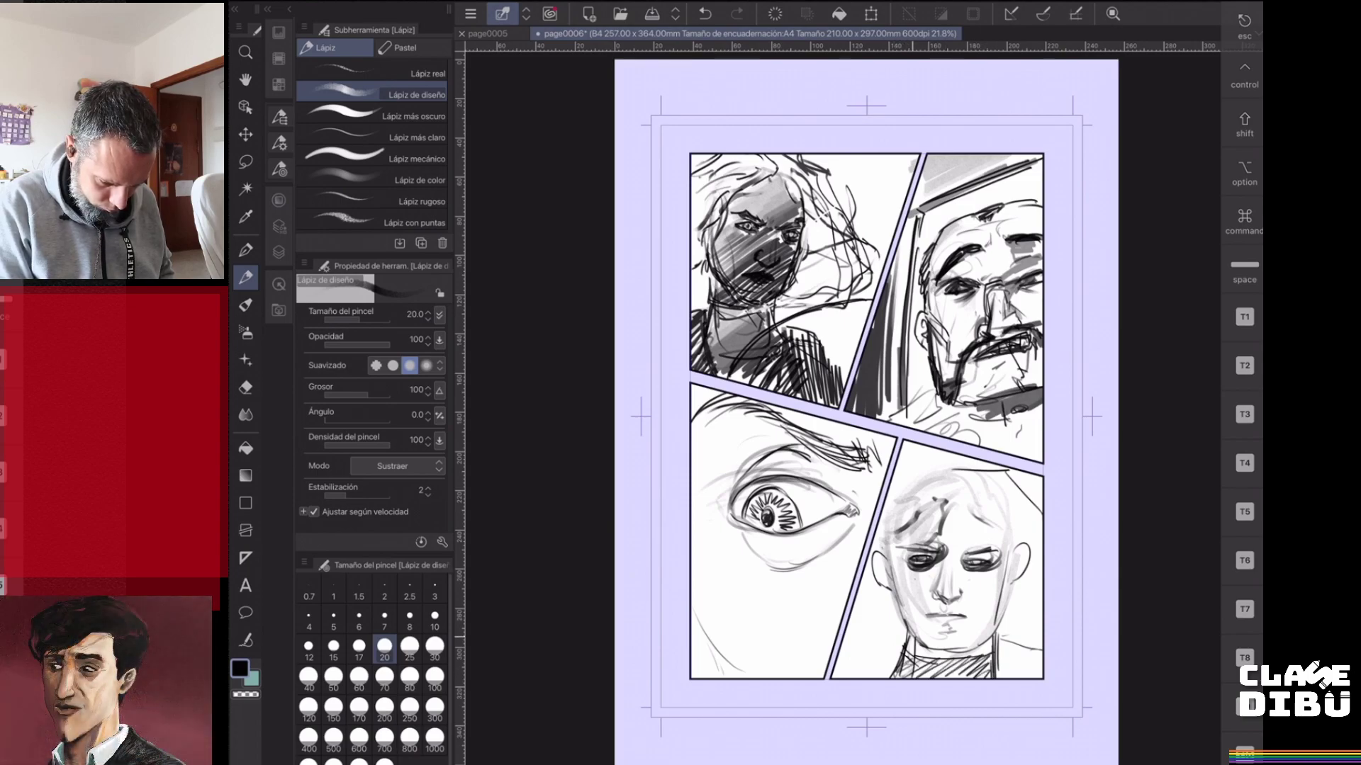
- Strengthen the lower-right face's outline and features, and sketch short hair strokes over the forehead and crown
mouse_move(909, 629)
mouse_down()
mouse_move(924, 650)
mouse_move(977, 645)
mouse_move(961, 649)
mouse_move(1006, 571)
mouse_up()
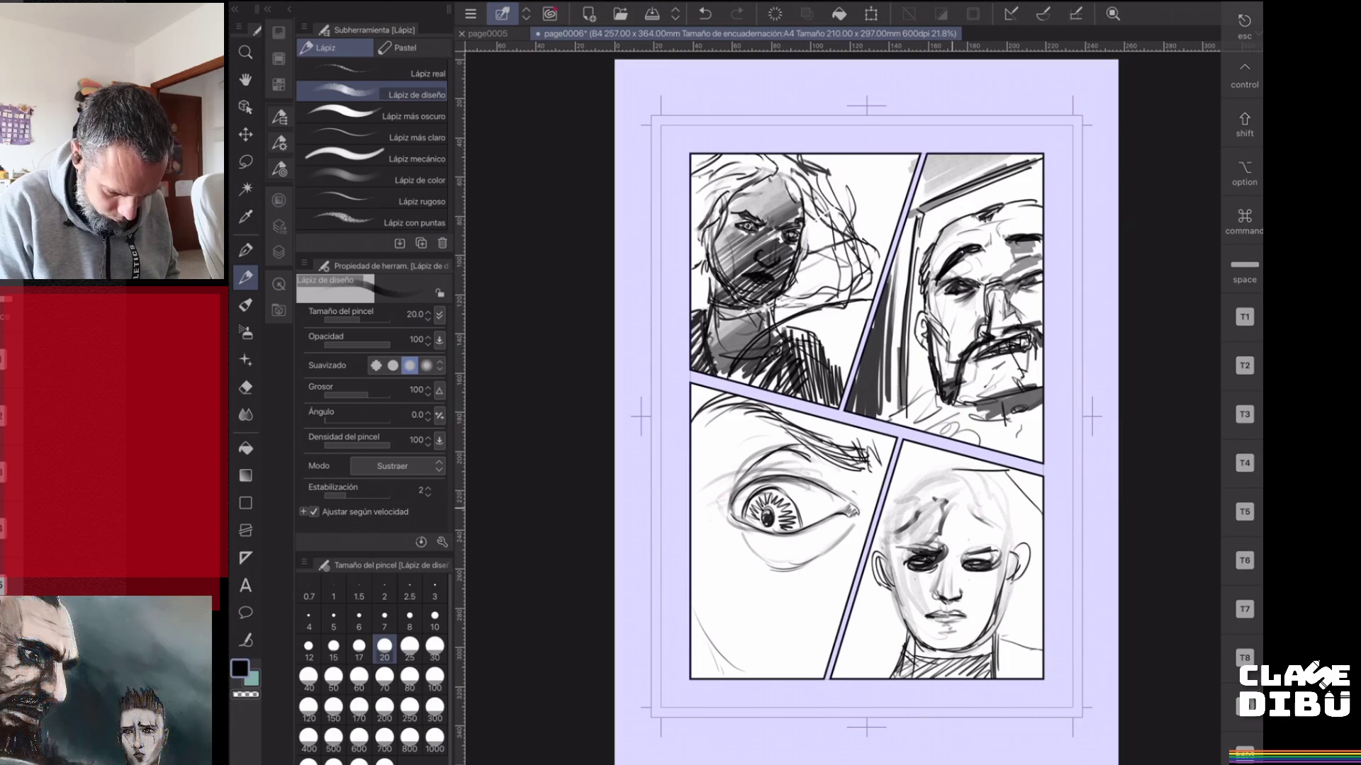
mouse_move(953, 486)
mouse_down()
mouse_move(978, 470)
mouse_move(929, 537)
mouse_move(914, 543)
mouse_move(929, 507)
mouse_move(877, 543)
mouse_move(892, 523)
mouse_up()
drag(912, 477, 902, 486)
mouse_move(924, 471)
mouse_down()
mouse_move(911, 479)
mouse_move(924, 467)
mouse_up()
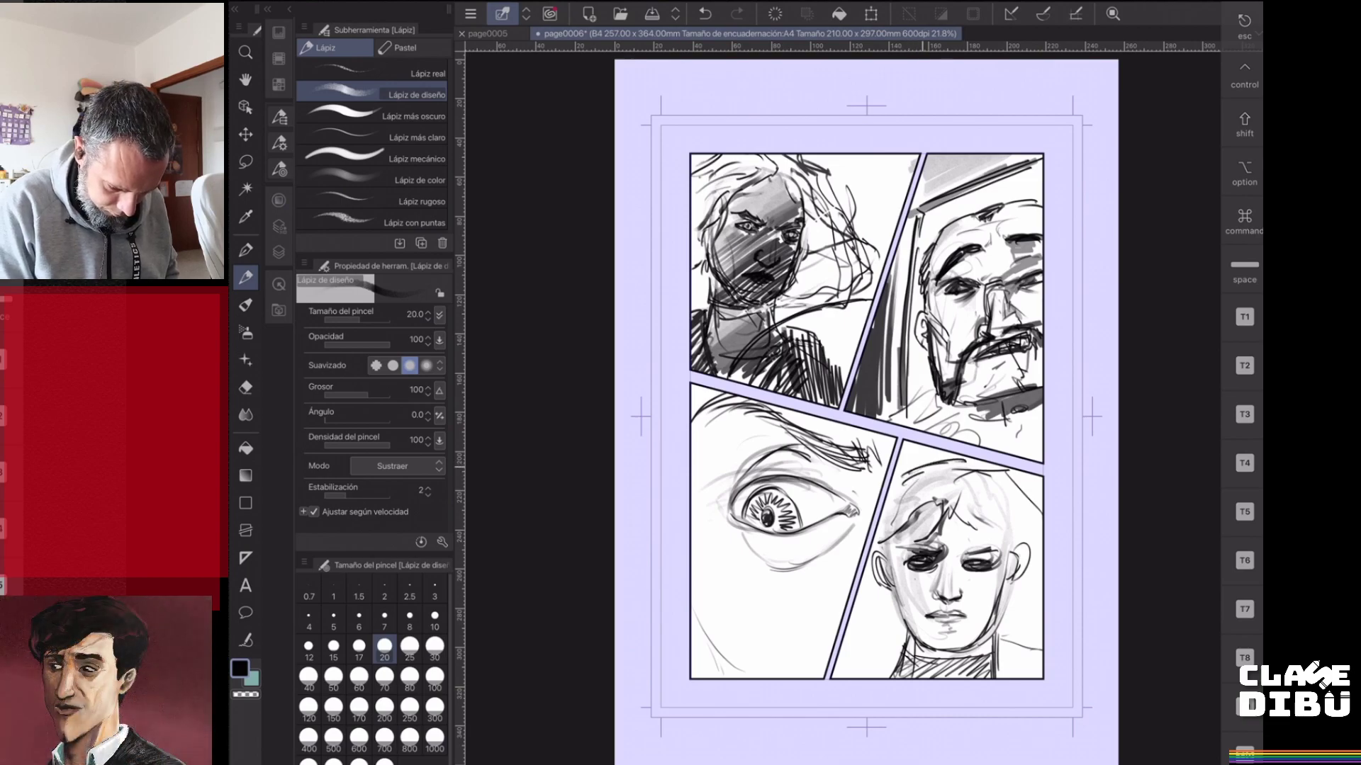
- Add shoulder lines on both sides of the lower-right figure's collar and refine the mouth
drag(852, 611, 912, 643)
drag(997, 655, 1027, 645)
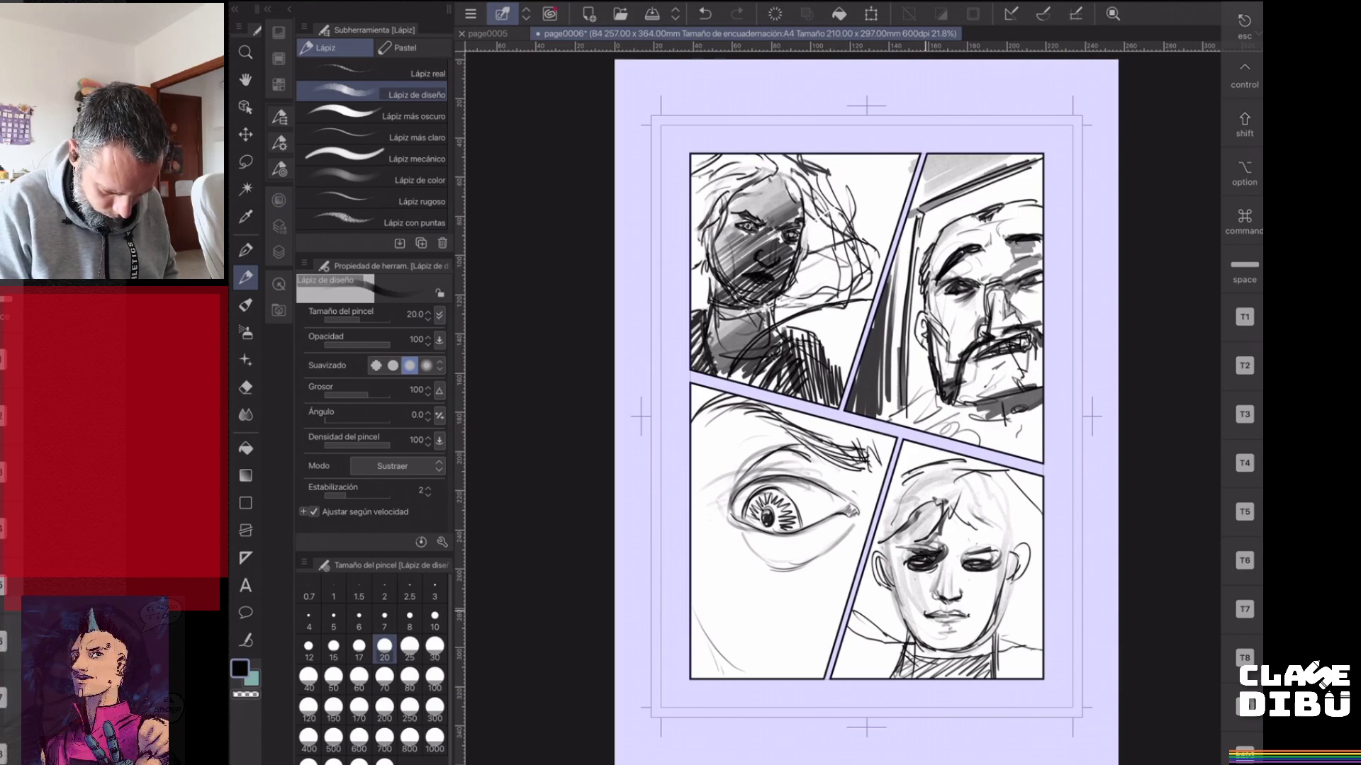
key(ctrl+z)
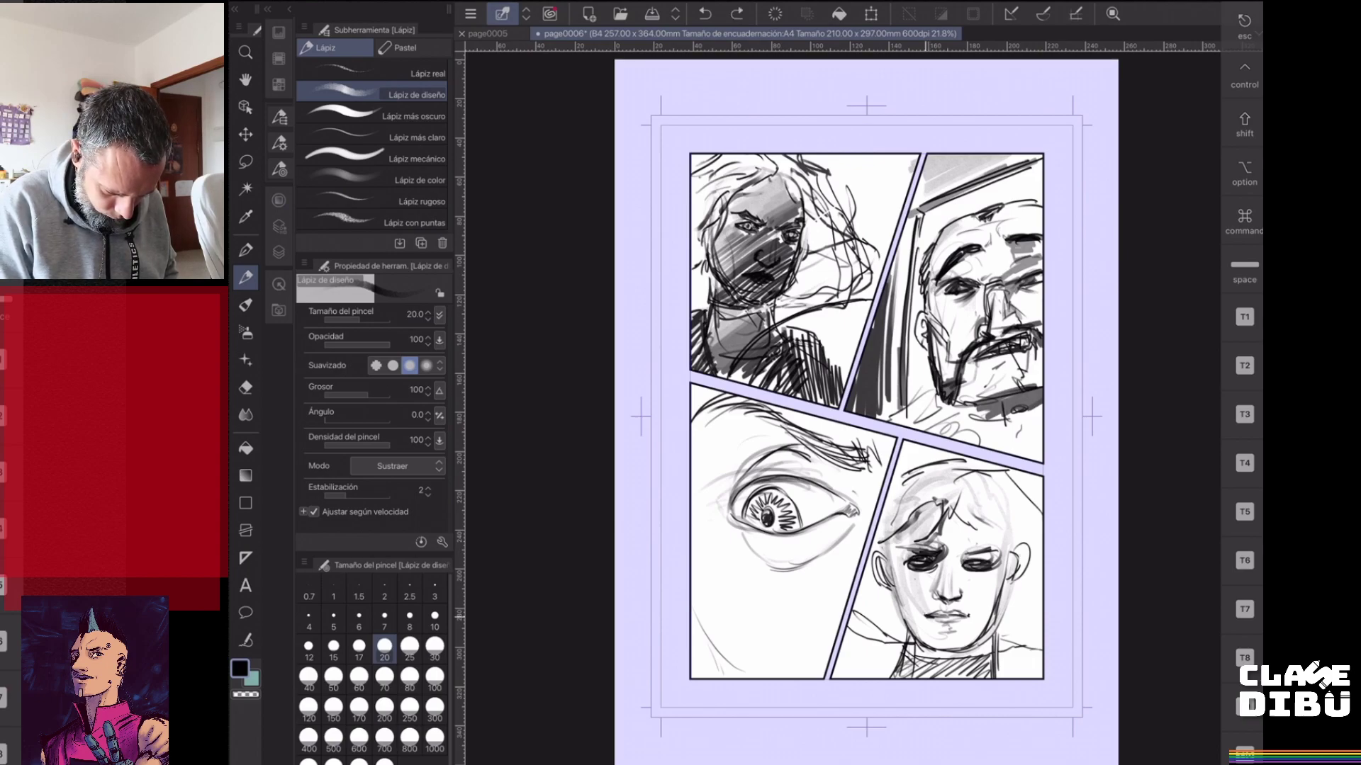
drag(926, 618, 968, 618)
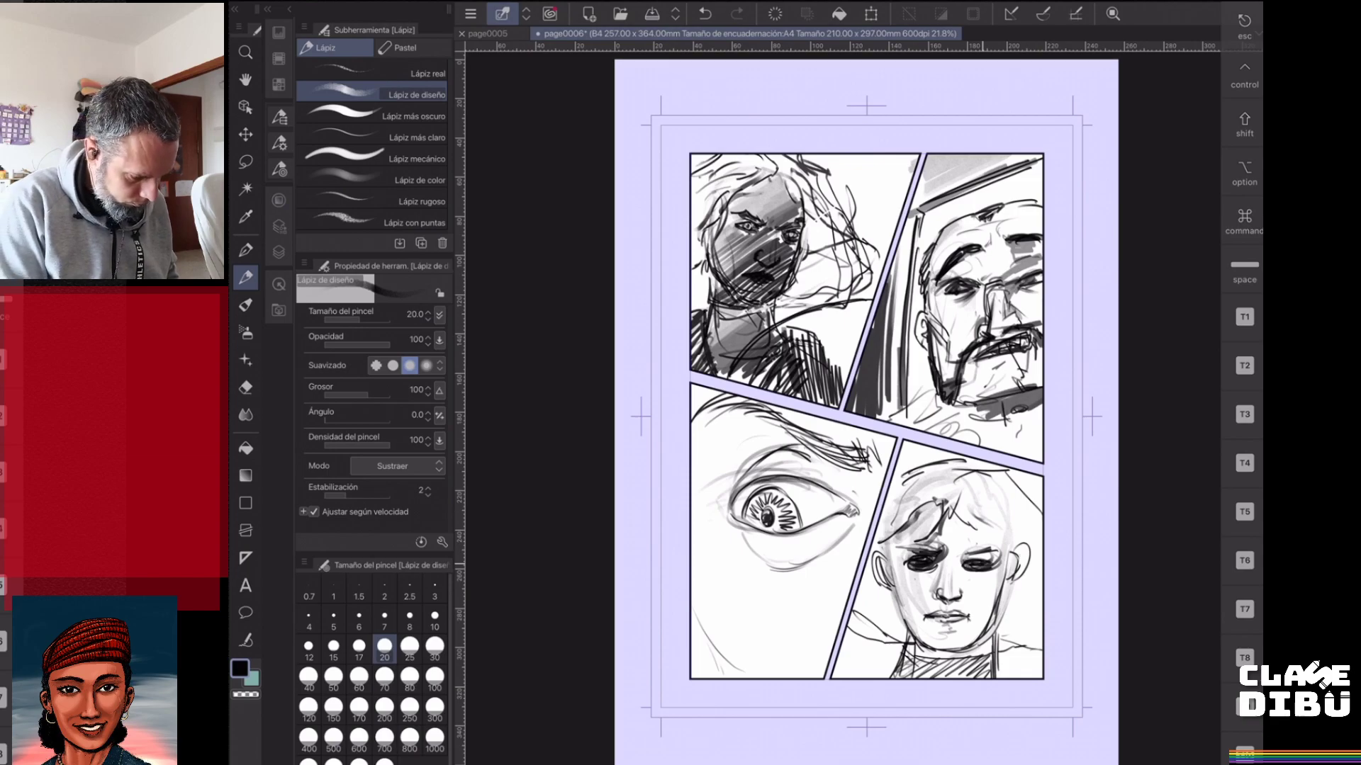
- Erase the blacked-in eyes of the lower-right face with the design pencil set to the transparent colour
key(c)
mouse_move(909, 563)
mouse_down()
mouse_move(930, 568)
mouse_move(917, 570)
mouse_move(934, 552)
mouse_move(998, 571)
mouse_move(943, 563)
mouse_move(948, 546)
mouse_move(979, 550)
mouse_up()
drag(963, 559, 992, 551)
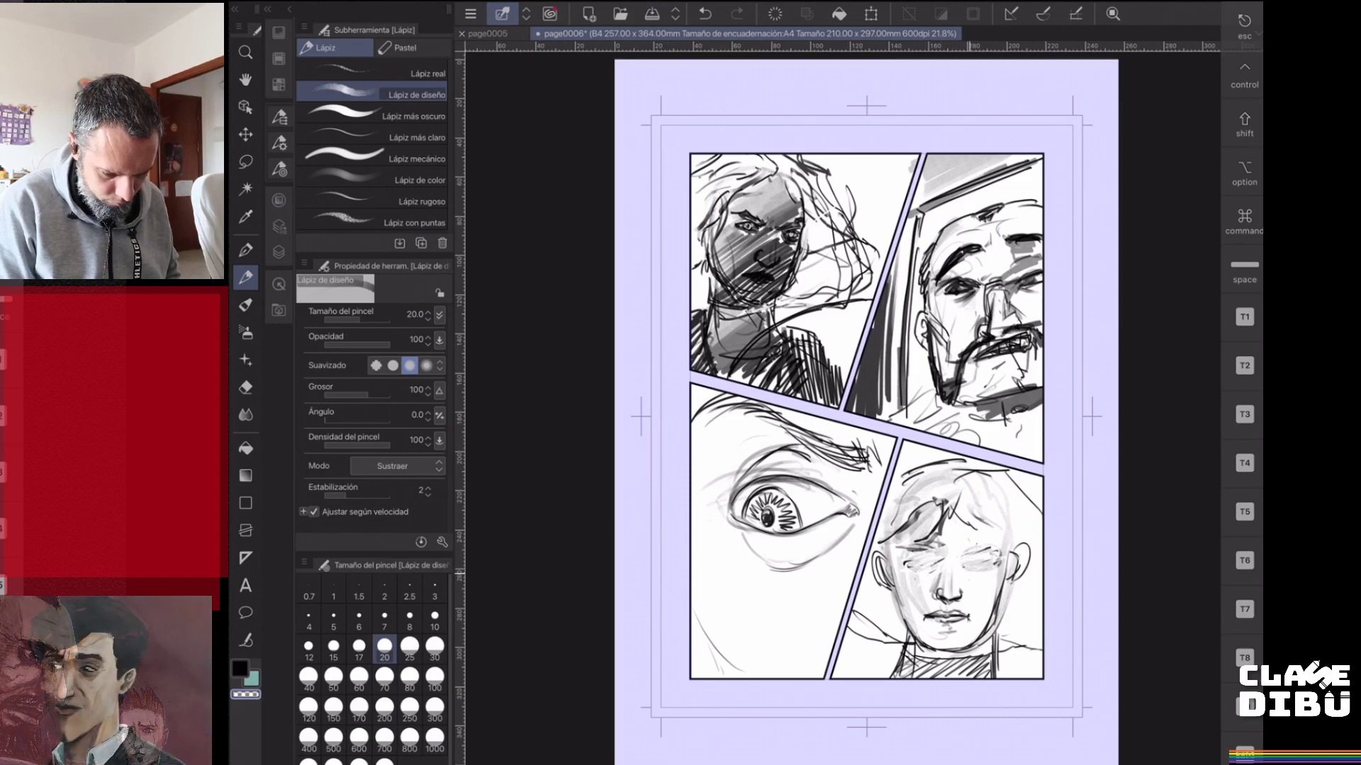
drag(913, 572, 923, 566)
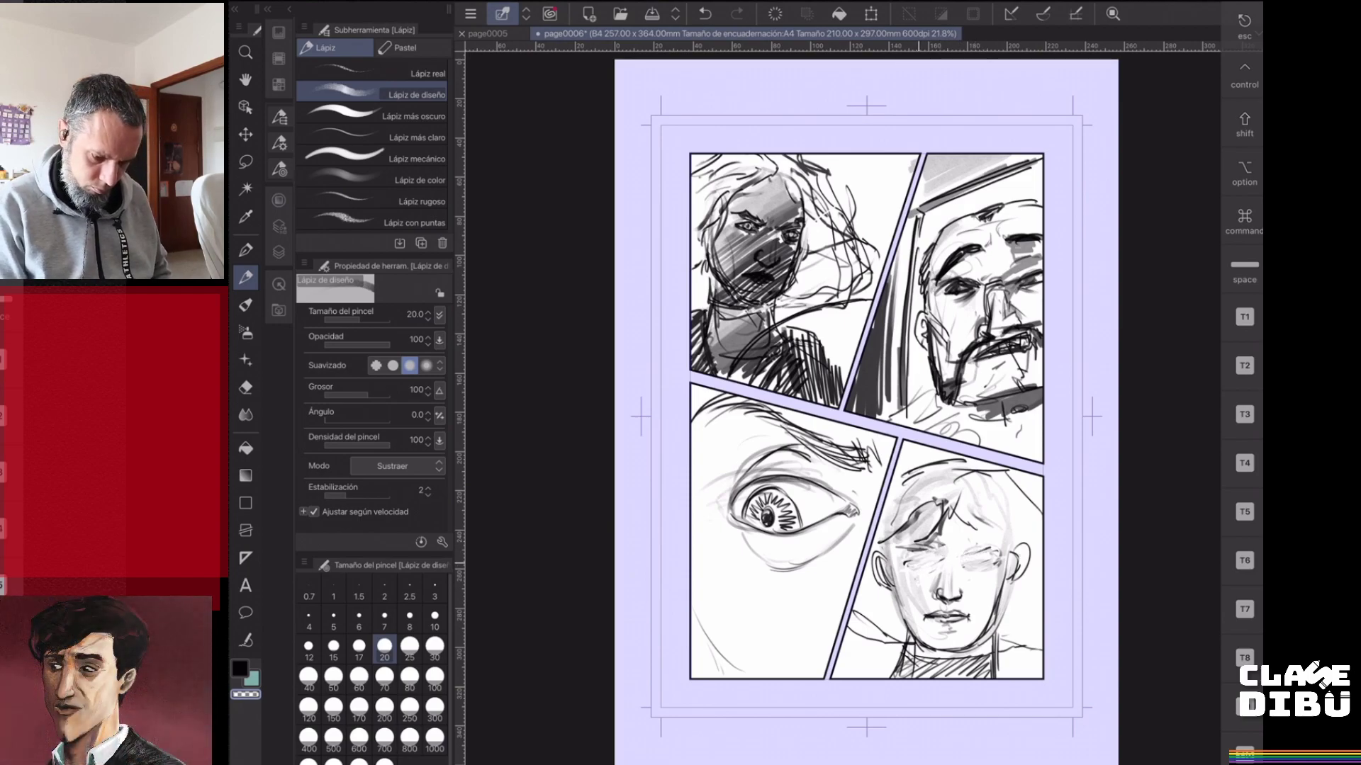
drag(982, 639, 1026, 562)
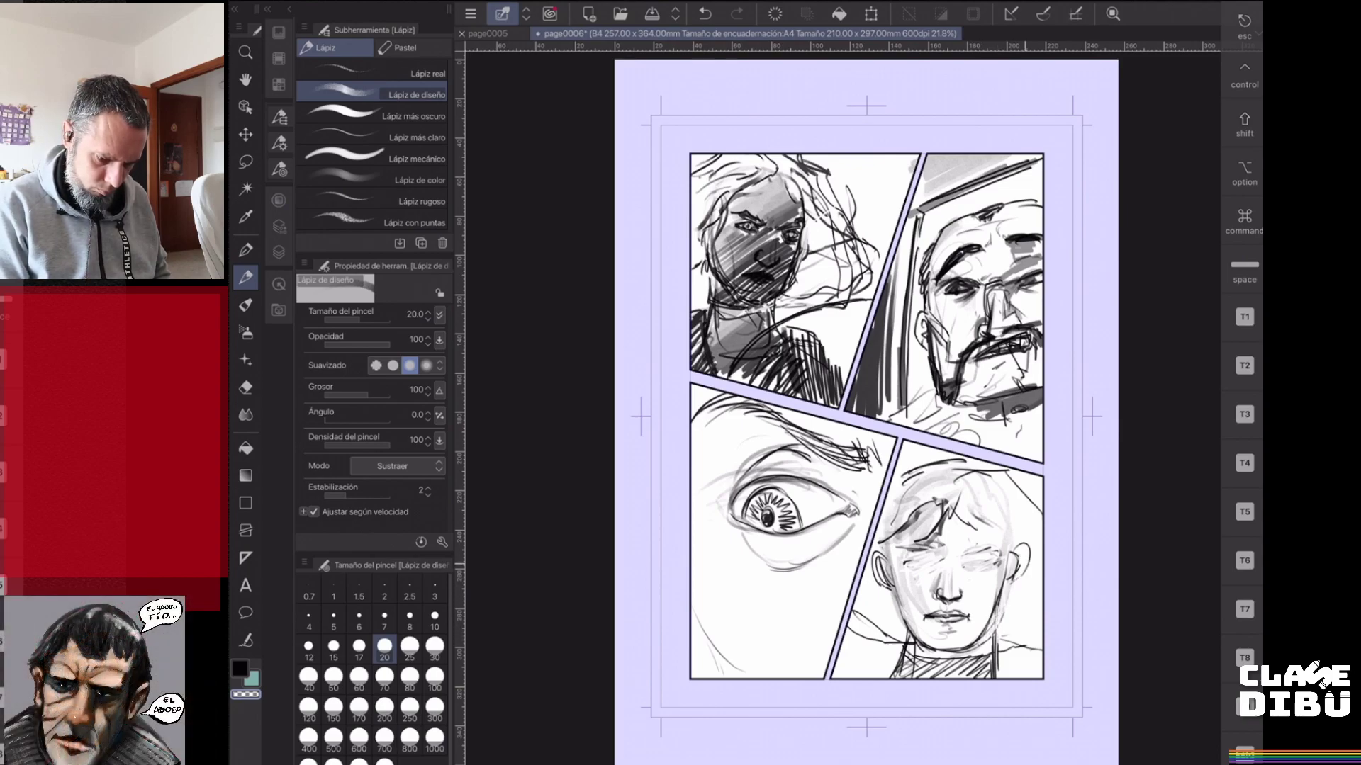
- Detail the ears in black and redraw both eyes open under lowered, angled brows on the lower-right face
drag(878, 571, 873, 555)
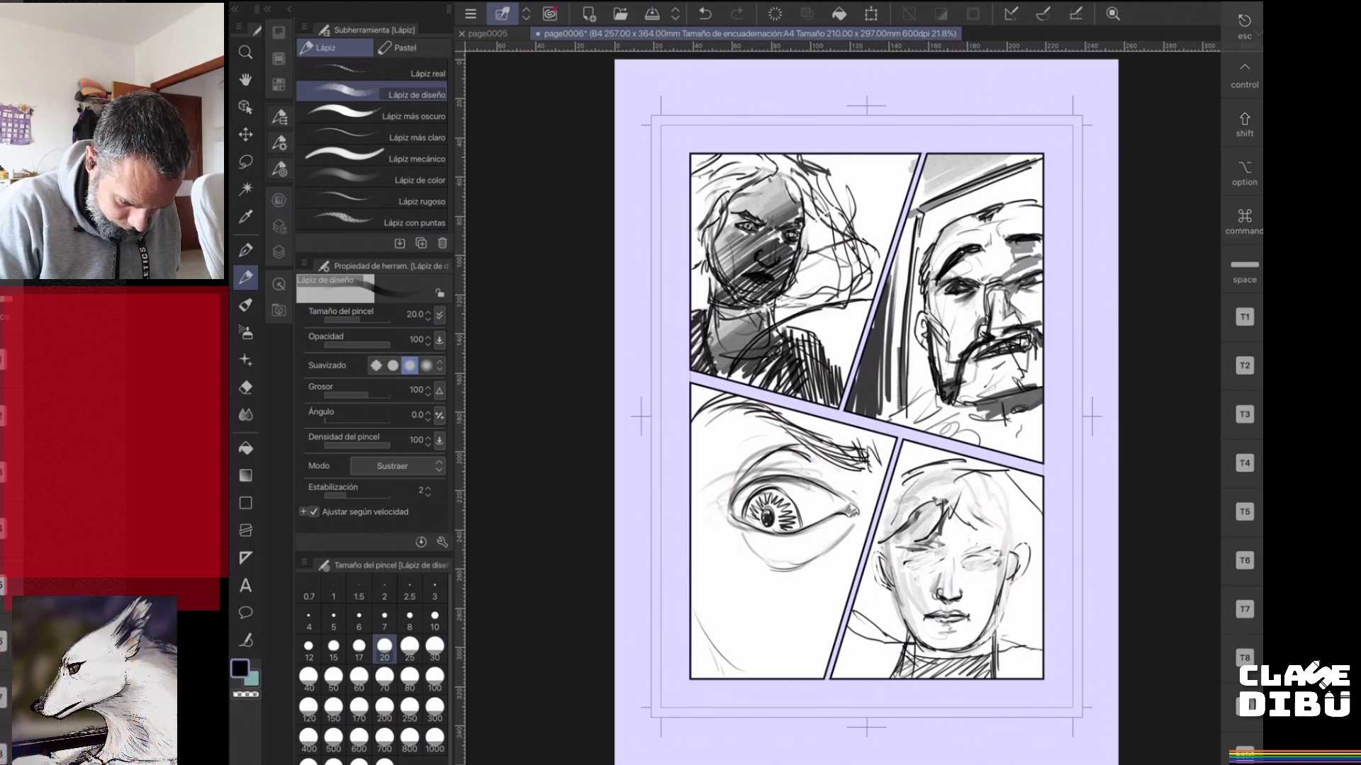
mouse_move(964, 556)
mouse_down()
mouse_move(990, 546)
mouse_move(986, 566)
mouse_up()
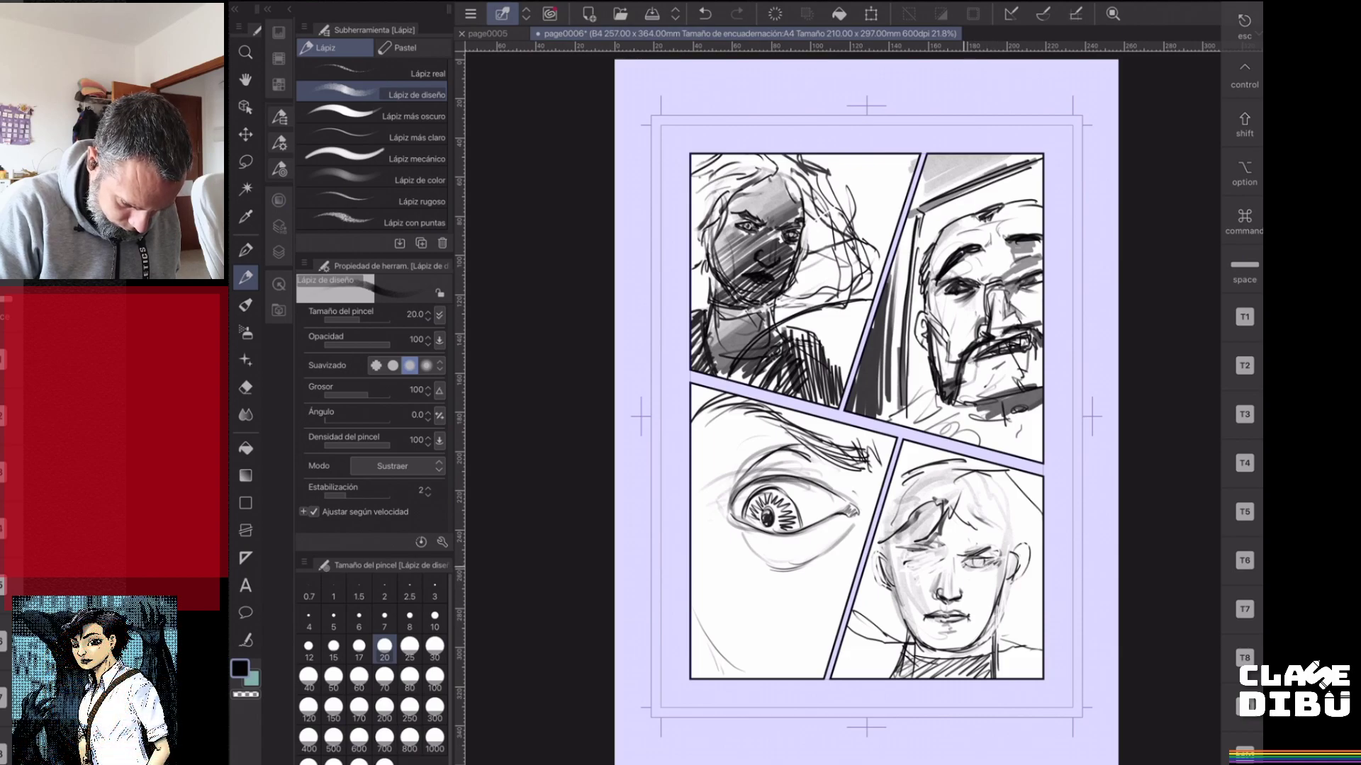
mouse_move(964, 562)
mouse_down()
mouse_move(981, 556)
mouse_move(926, 556)
mouse_up()
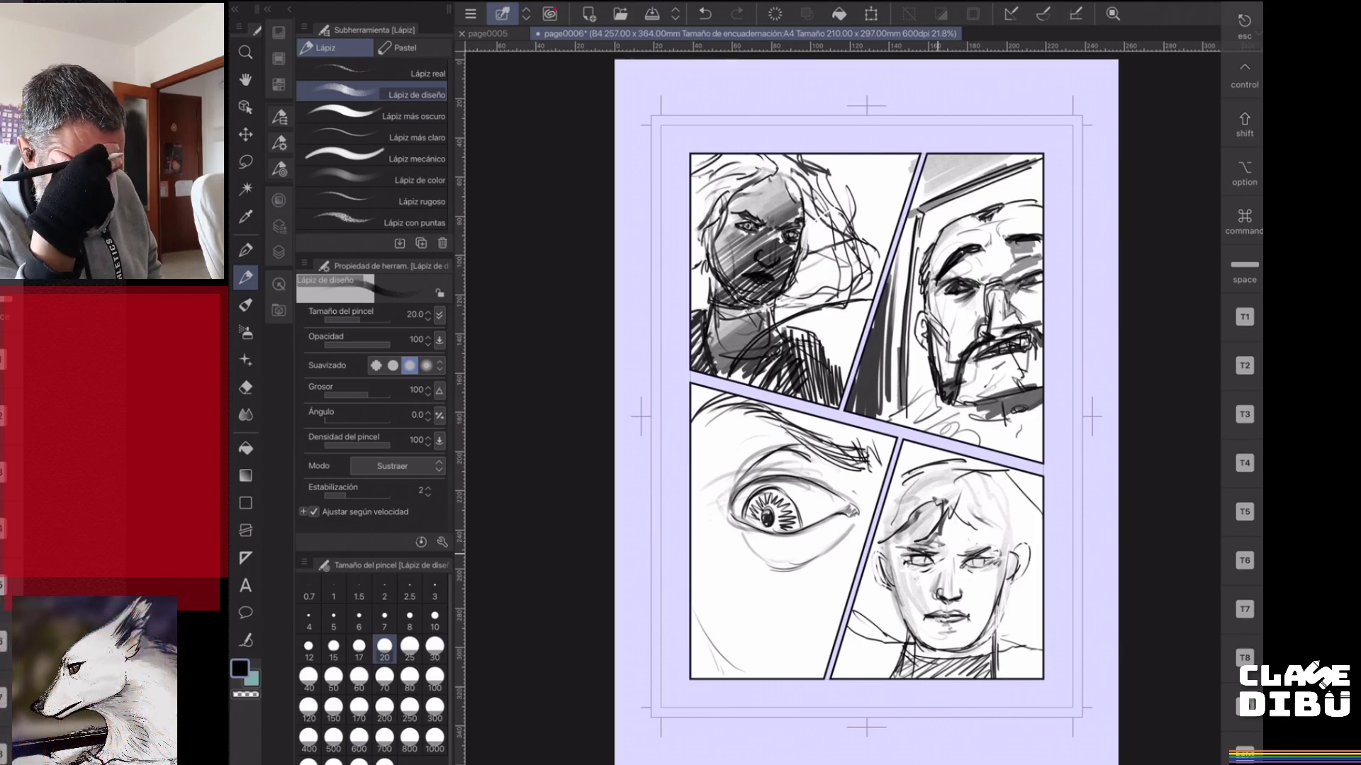
drag(904, 475, 885, 496)
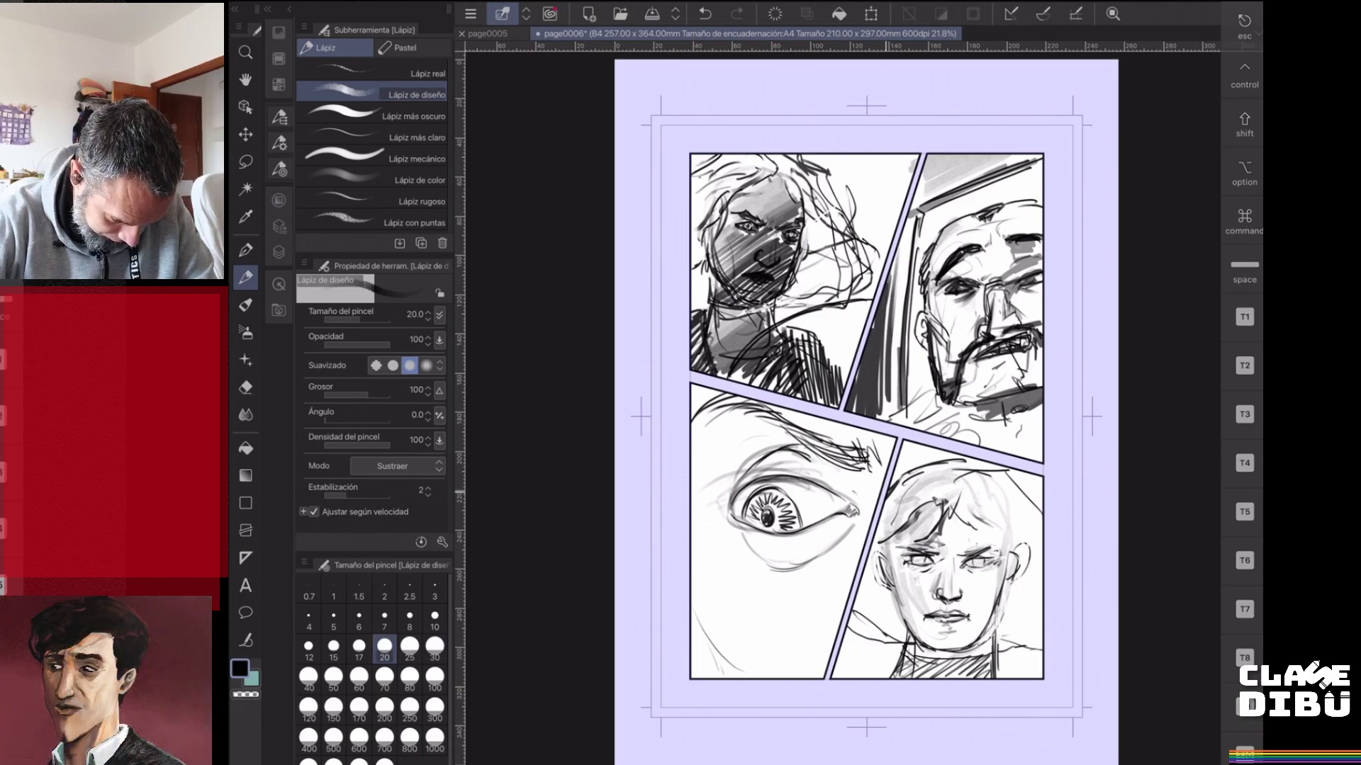
- Hatch dark hair on both sides of the lower-right figure's neck and add short strands to the fringe
drag(869, 580, 850, 621)
mouse_move(872, 589)
mouse_down()
mouse_move(856, 619)
mouse_move(869, 613)
mouse_up()
drag(887, 591, 880, 638)
drag(895, 603, 891, 625)
drag(1007, 612, 1003, 638)
drag(1015, 599, 1005, 631)
drag(1026, 586, 1014, 642)
drag(1038, 578, 1024, 639)
drag(1043, 589, 1028, 633)
drag(956, 494, 947, 504)
drag(962, 482, 960, 507)
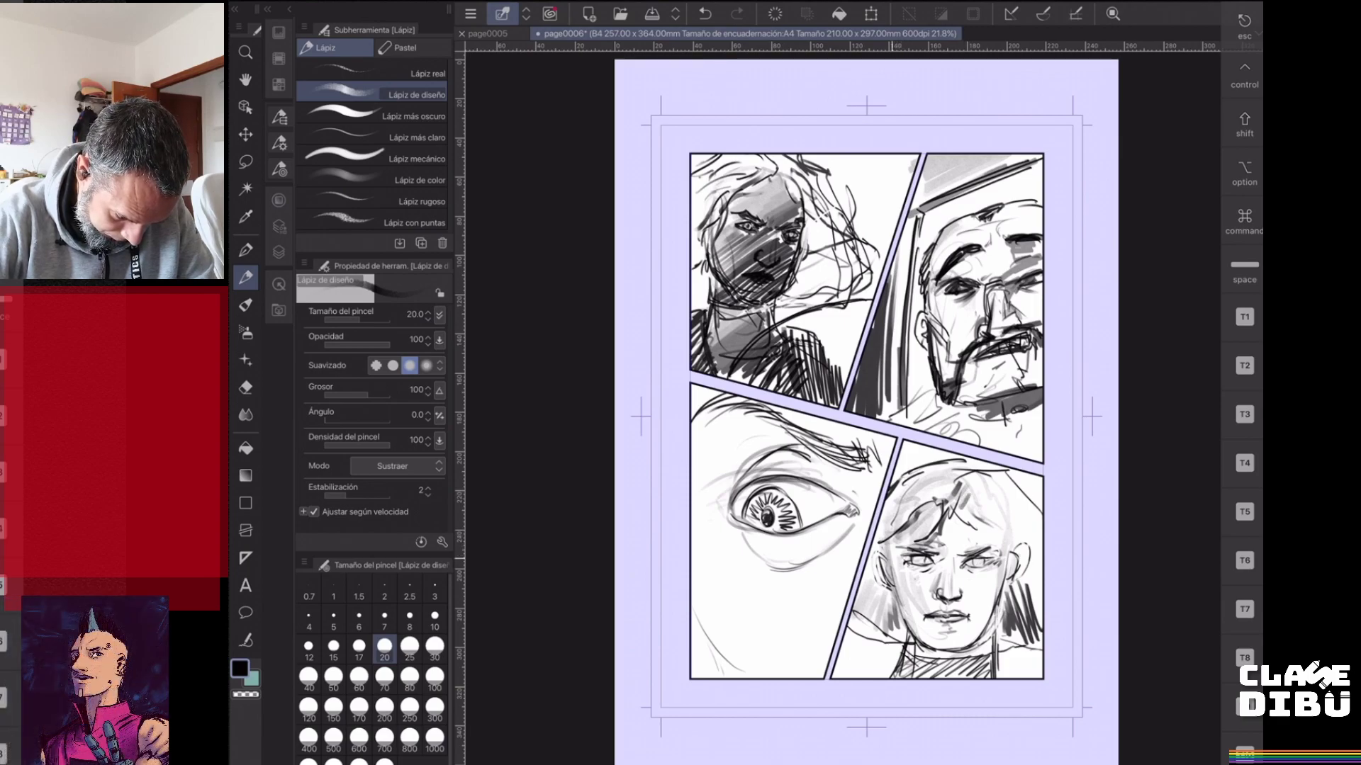
- Shade the lower-right face with light diagonal strokes across the cheeks, chin and forehead
mouse_move(901, 587)
mouse_down()
mouse_move(942, 598)
mouse_move(924, 639)
mouse_move(939, 642)
mouse_up()
mouse_move(942, 627)
mouse_down()
mouse_move(938, 644)
mouse_move(987, 642)
mouse_up()
mouse_move(992, 590)
mouse_down()
mouse_move(977, 635)
mouse_move(957, 594)
mouse_up()
drag(968, 574, 953, 591)
mouse_move(968, 529)
mouse_down()
mouse_move(951, 558)
mouse_move(937, 544)
mouse_move(971, 552)
mouse_up()
drag(989, 534, 979, 550)
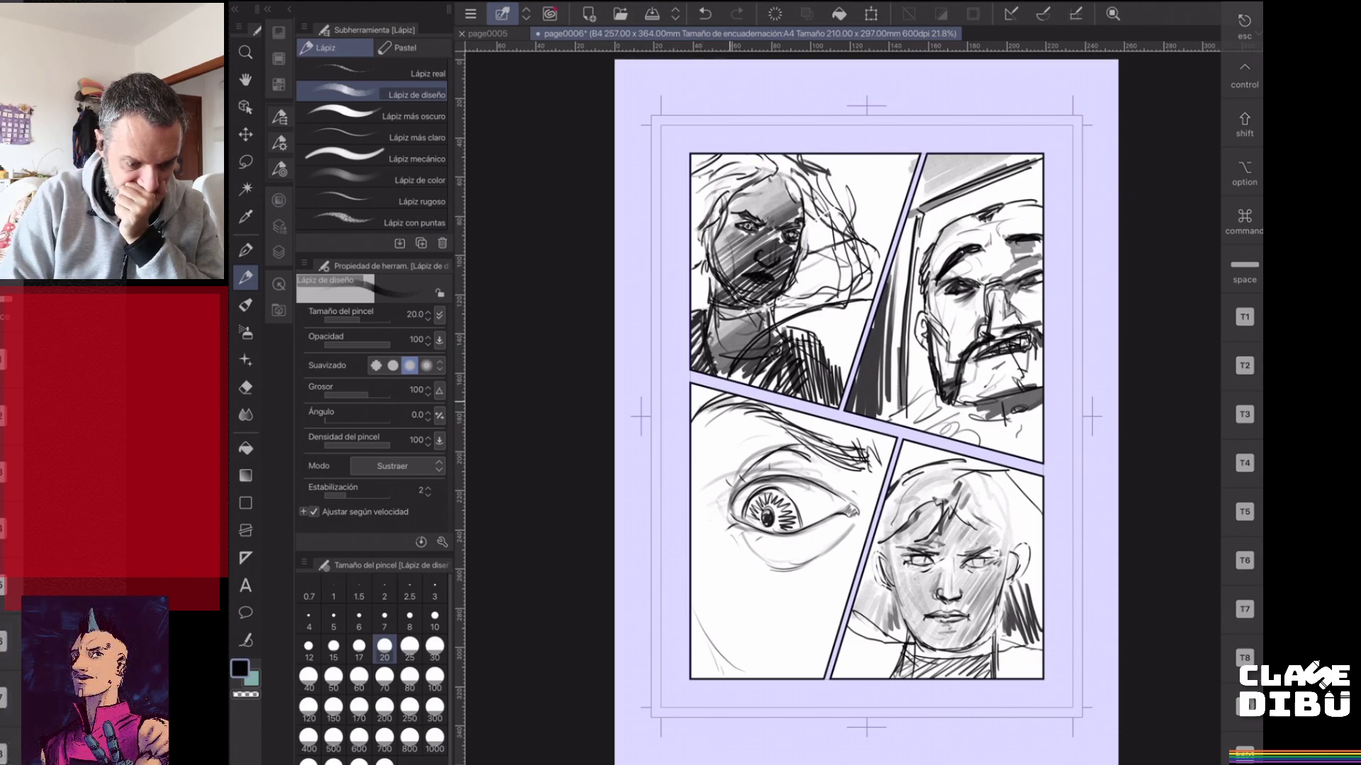
- Darken the eyebrow above the close-up eye and save page0006
mouse_move(792, 428)
mouse_down()
mouse_move(879, 454)
mouse_move(884, 469)
mouse_up()
drag(848, 465, 885, 473)
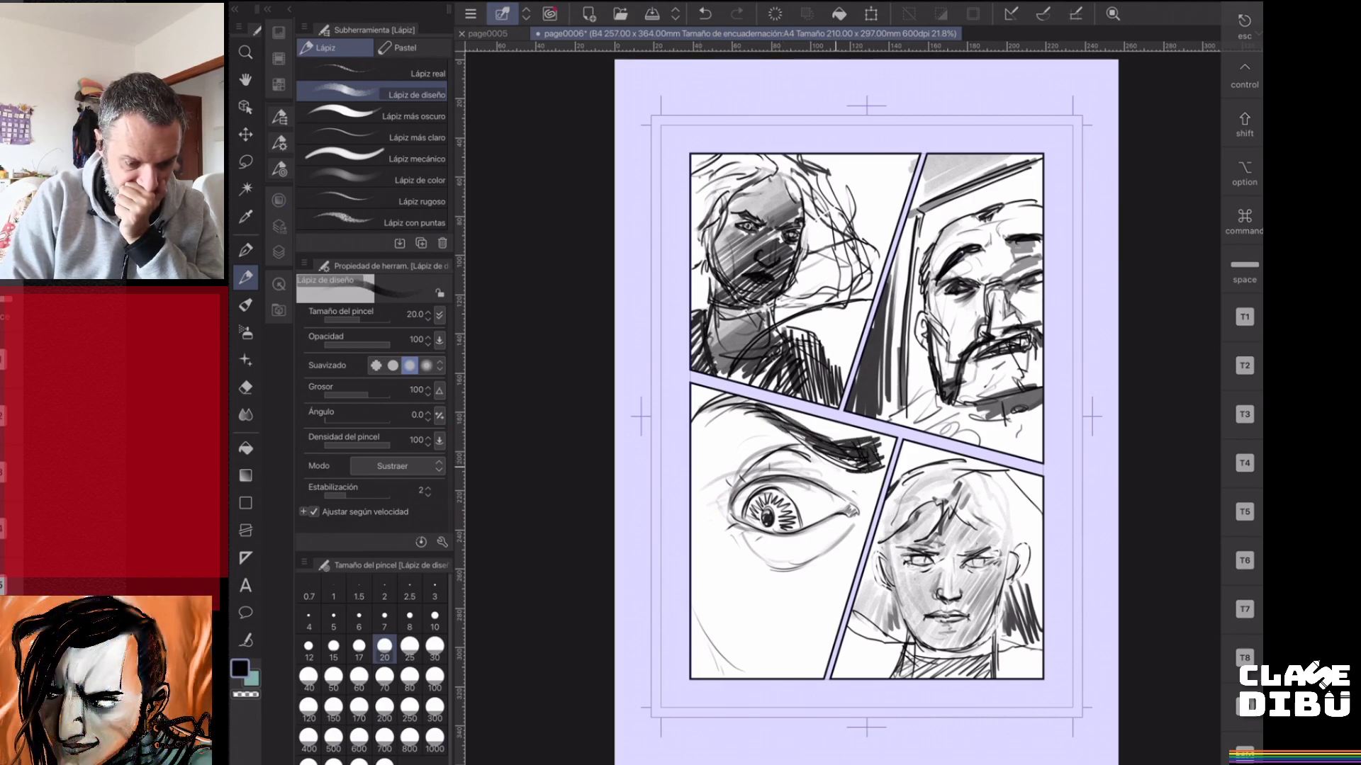
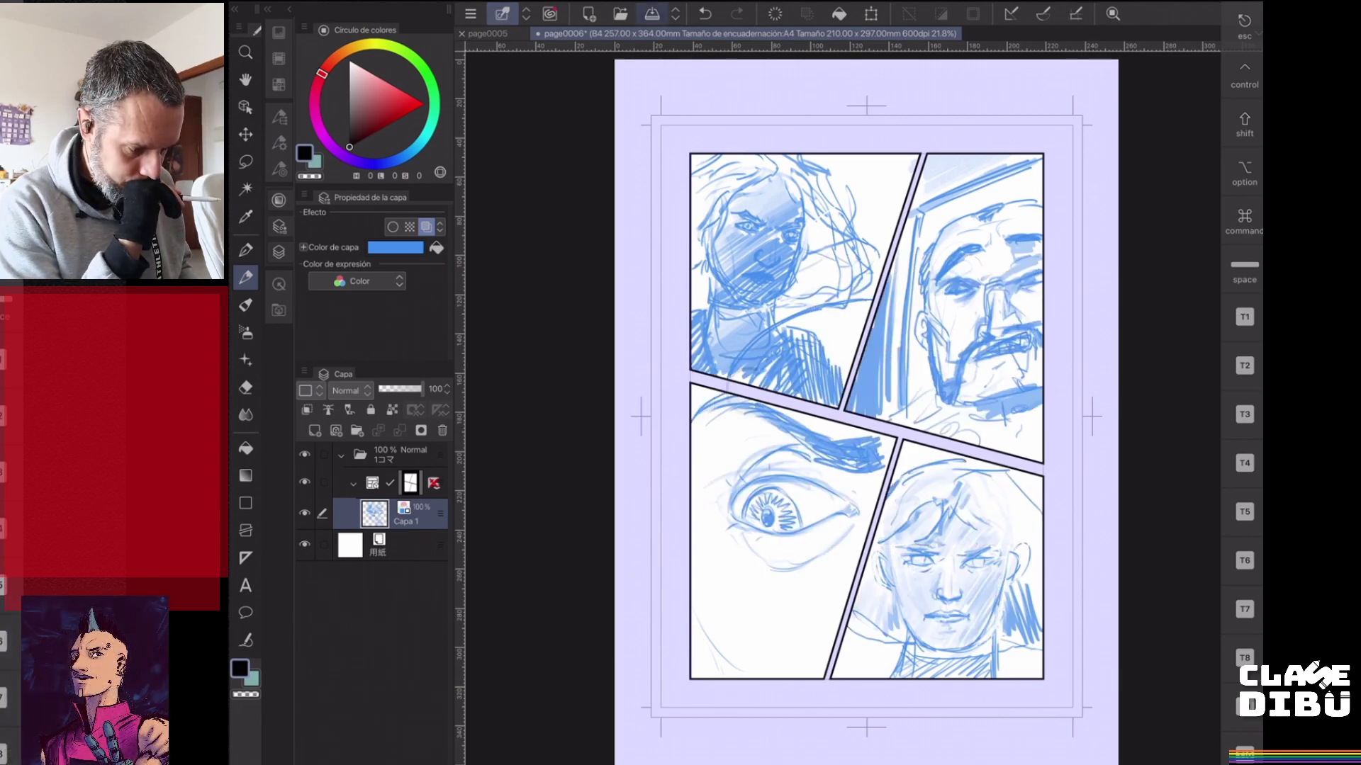
click(652, 14)
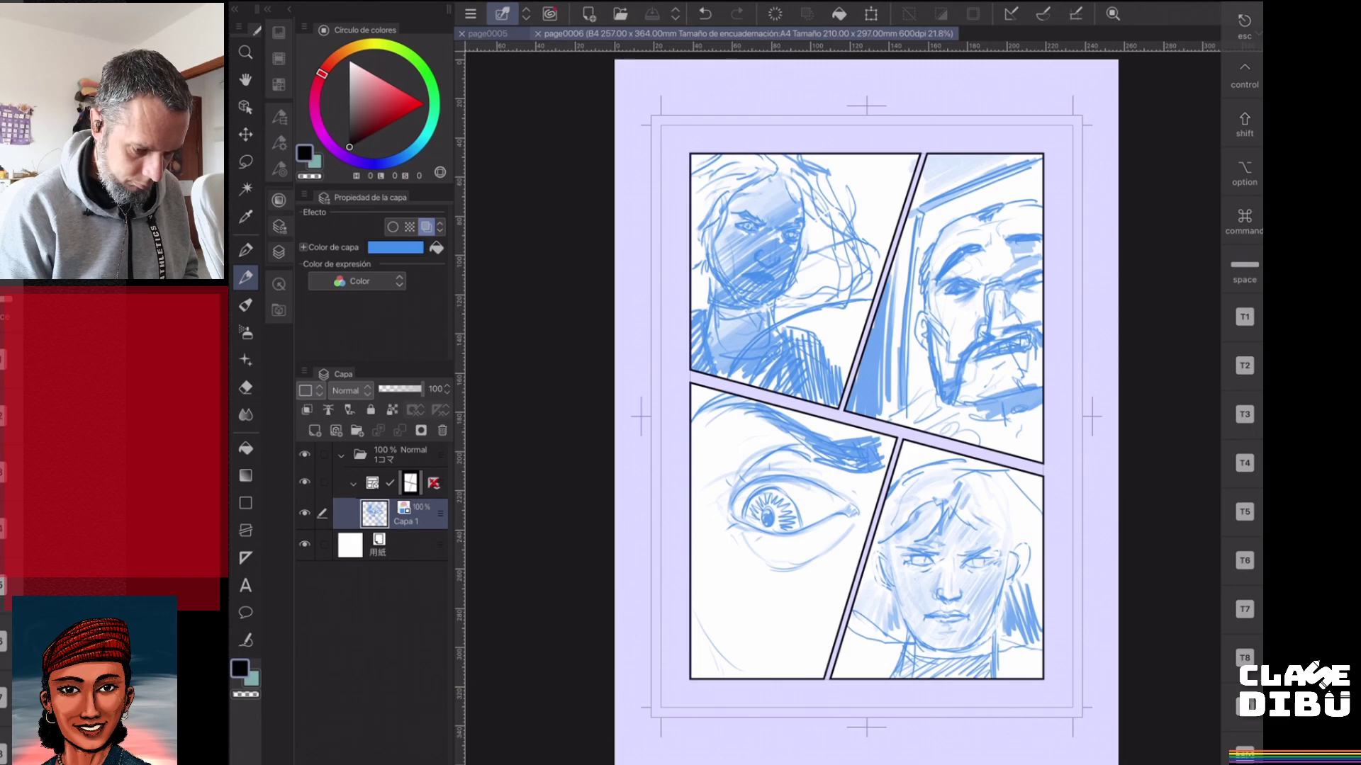
- Review the sketches on page0005 and return to page0006
click(488, 34)
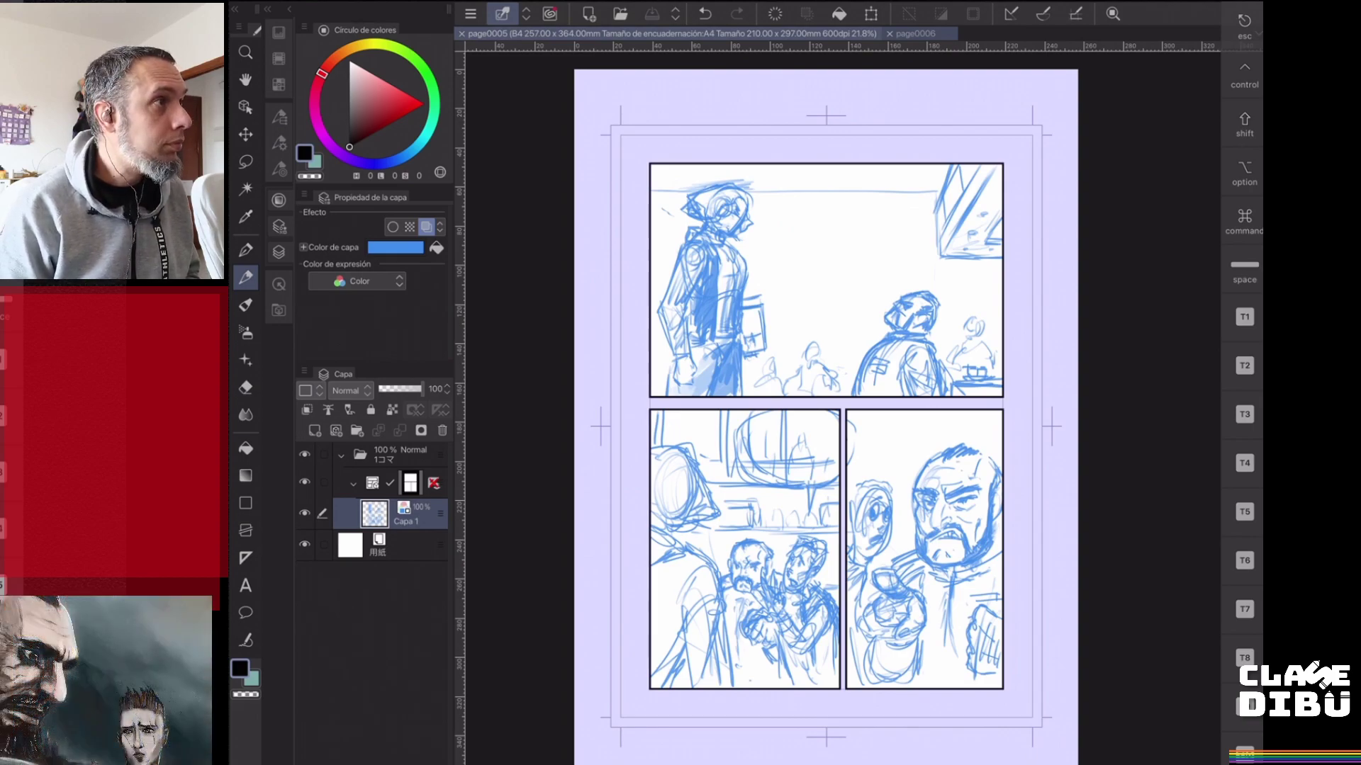
click(915, 34)
mouse_move(950, 495)
mouse_down()
mouse_move(936, 509)
mouse_move(925, 496)
mouse_up()
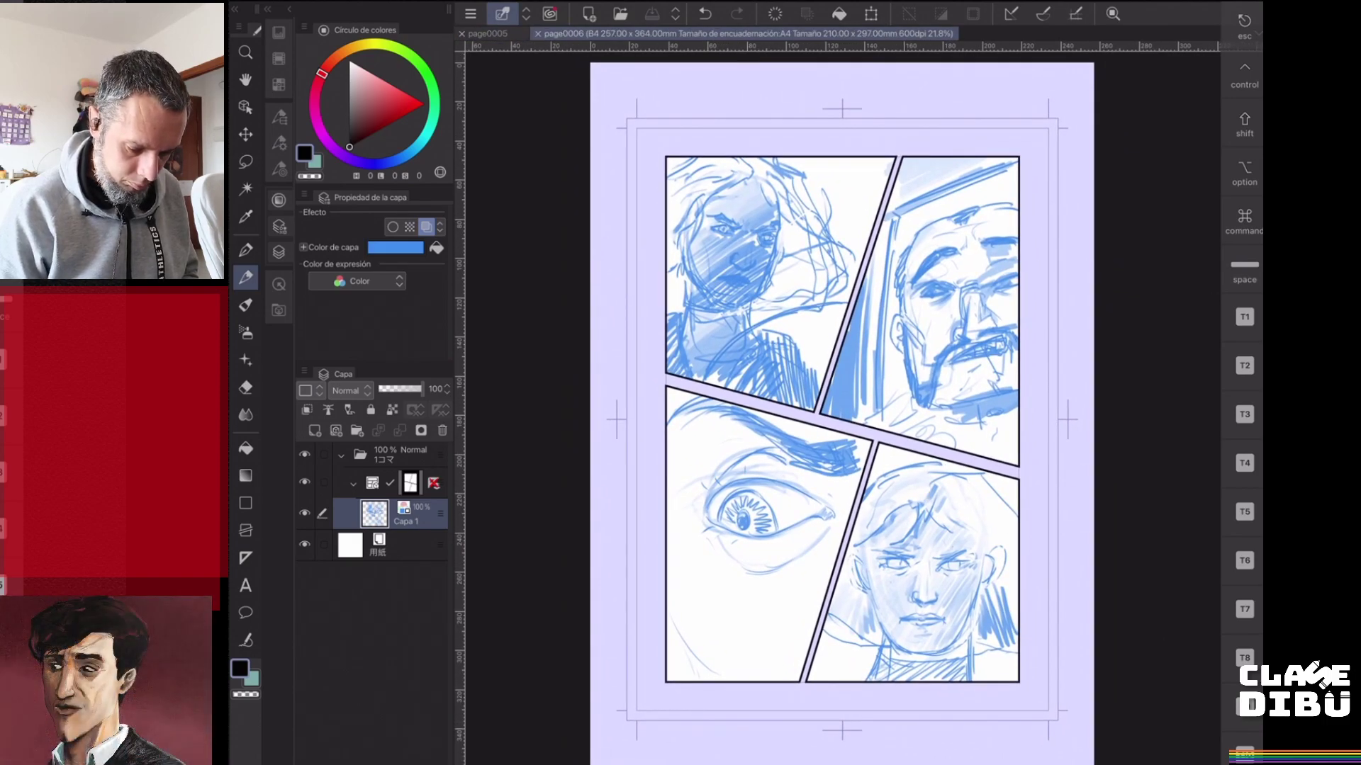
- Strengthen the eyelids, irises and lips of the lower-right face
scroll(972, 608, up, 5)
scroll(971, 586, up, 3)
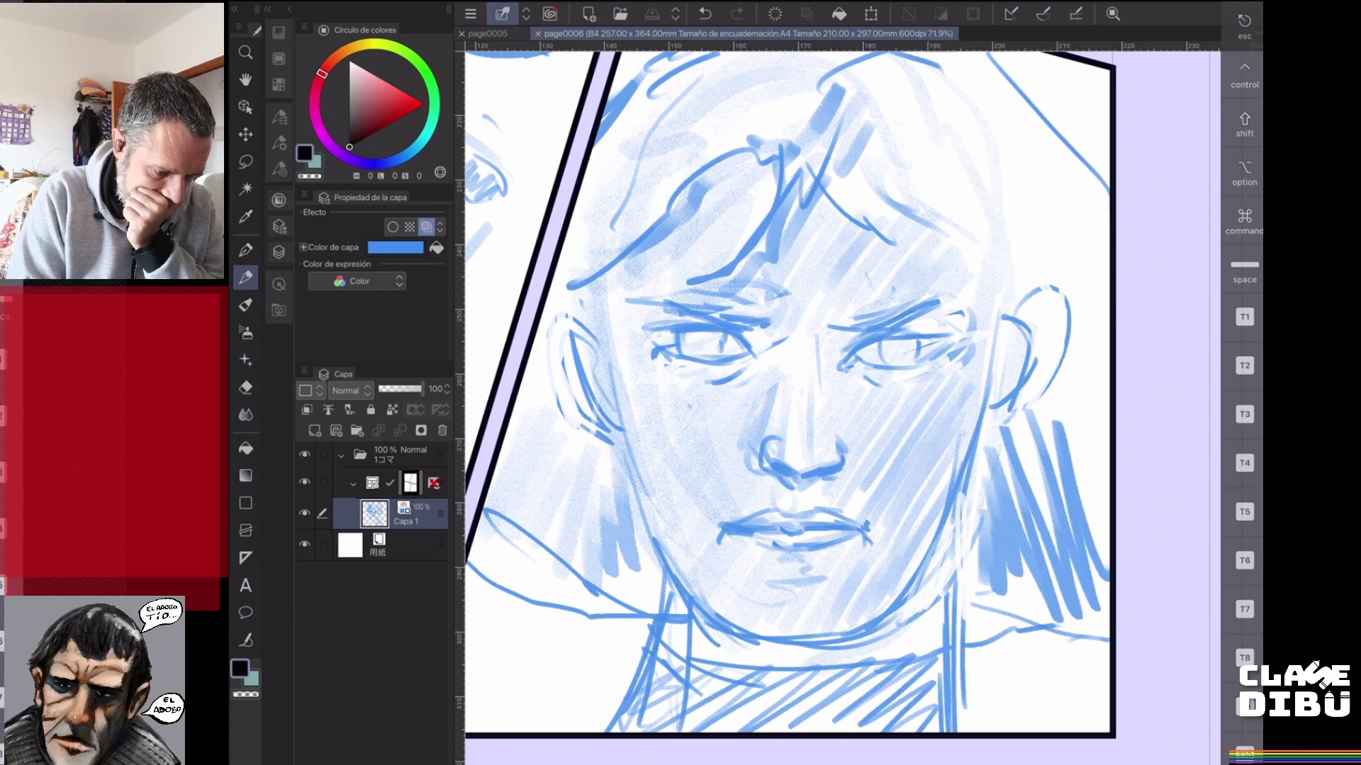
mouse_move(654, 337)
mouse_down()
mouse_move(738, 336)
mouse_move(744, 349)
mouse_up()
mouse_move(856, 353)
mouse_down()
mouse_move(918, 331)
mouse_move(881, 370)
mouse_move(941, 351)
mouse_up()
drag(652, 338, 749, 356)
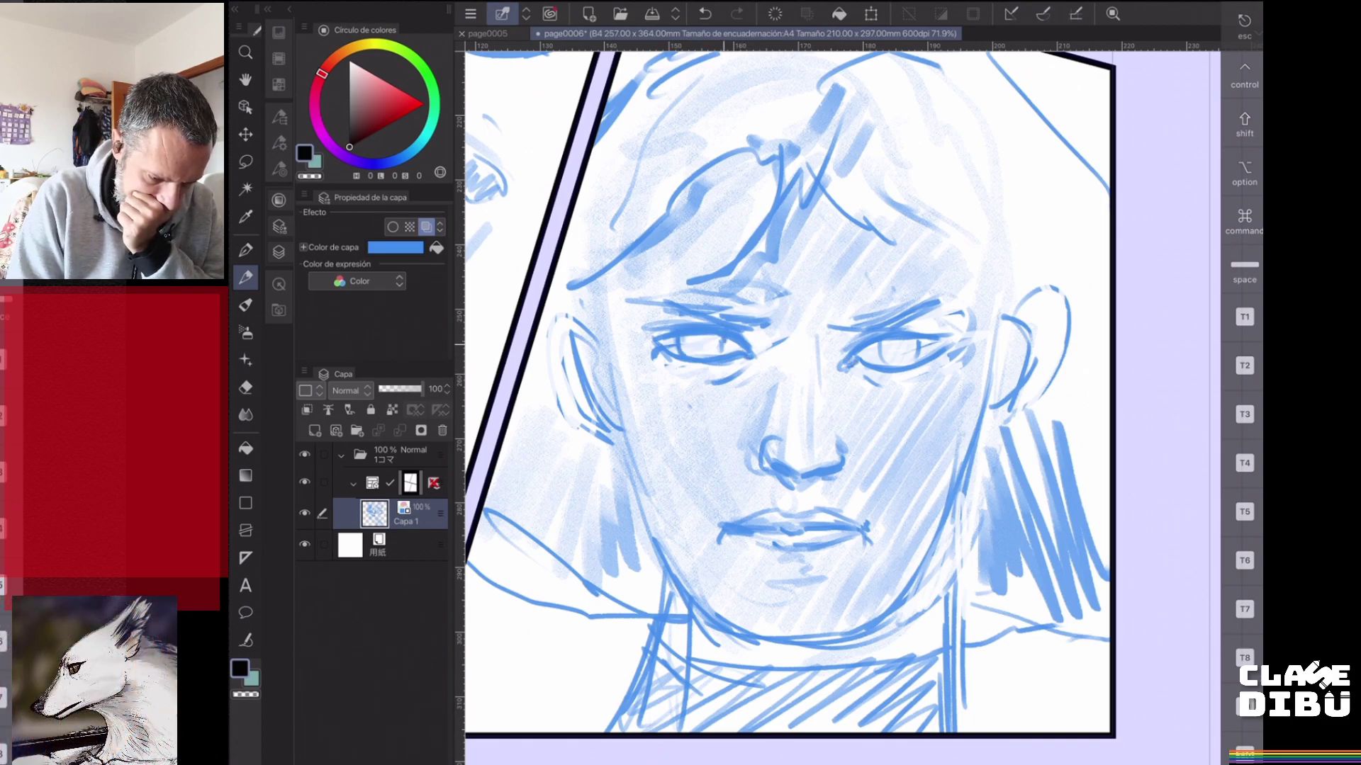
drag(724, 343, 722, 354)
mouse_move(876, 342)
mouse_down()
mouse_move(875, 359)
mouse_move(916, 364)
mouse_move(887, 366)
mouse_move(916, 362)
mouse_up()
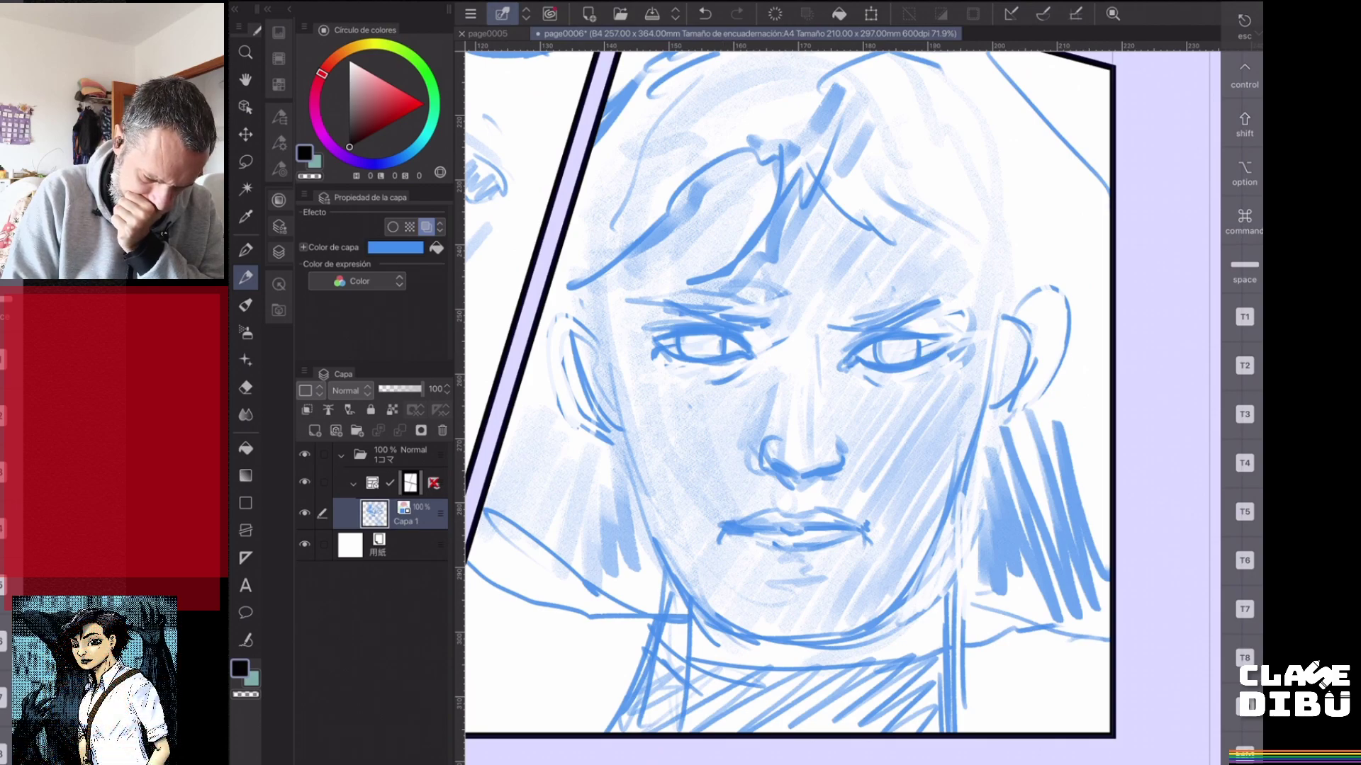
drag(738, 516, 858, 526)
drag(750, 528, 816, 528)
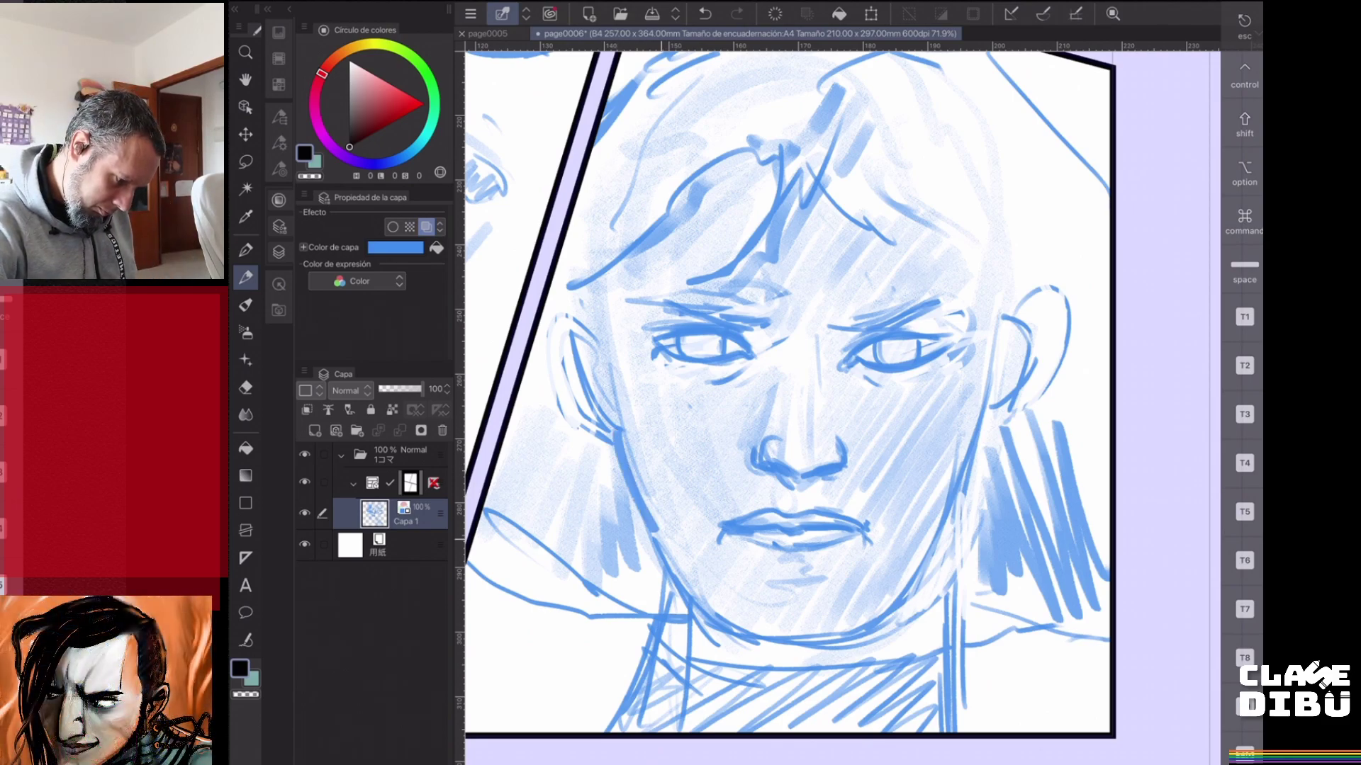
- Reinforce the lower-right face's jawline and chin, and thicken the shadow lines down both sides of the neck
mouse_move(730, 606)
mouse_down()
mouse_move(772, 629)
mouse_move(839, 632)
mouse_move(942, 523)
mouse_up()
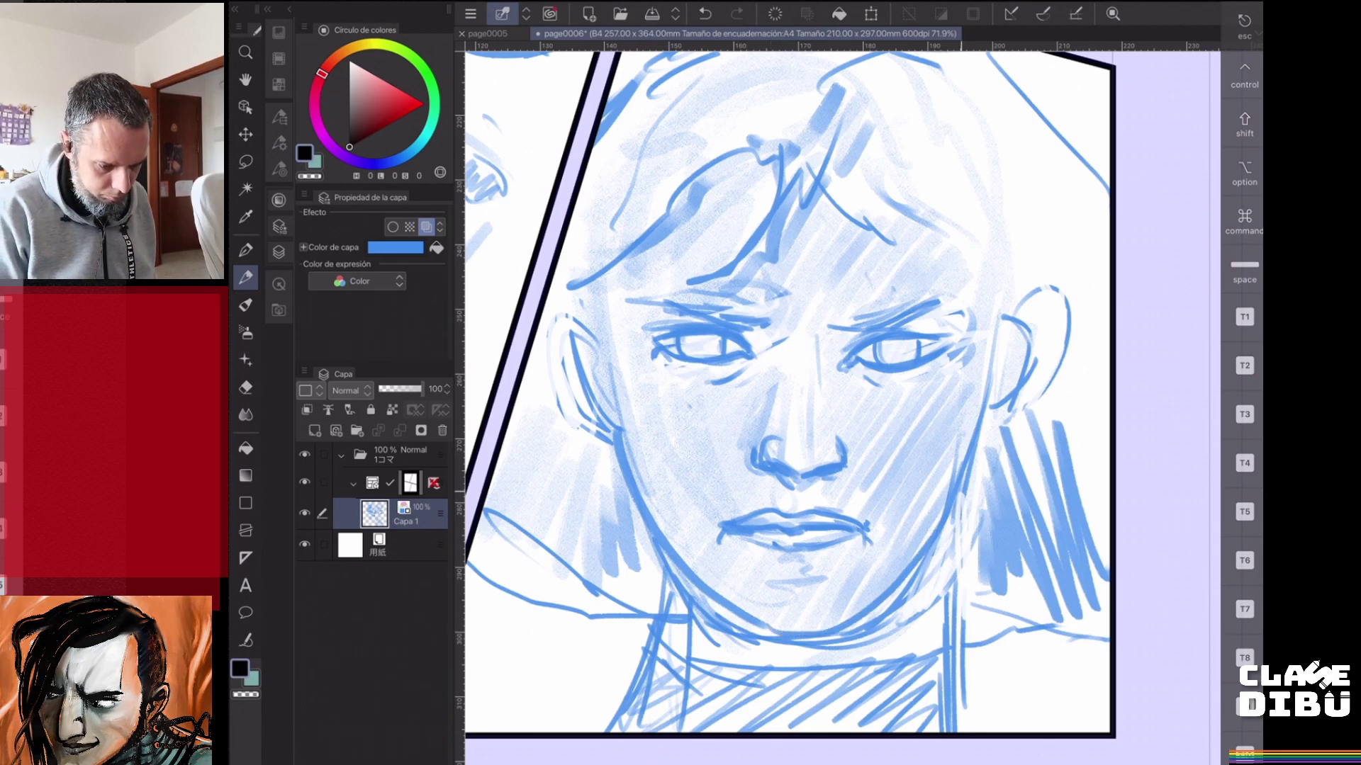
drag(831, 629, 881, 605)
drag(659, 541, 664, 629)
mouse_move(671, 575)
mouse_down()
mouse_move(666, 638)
mouse_move(688, 594)
mouse_move(721, 595)
mouse_up()
drag(931, 557, 882, 612)
mouse_move(947, 521)
mouse_down()
mouse_move(930, 594)
mouse_move(942, 606)
mouse_up()
drag(954, 525, 950, 602)
drag(962, 495, 947, 535)
drag(951, 602, 945, 635)
mouse_move(953, 570)
mouse_down()
mouse_move(942, 646)
mouse_move(957, 689)
mouse_up()
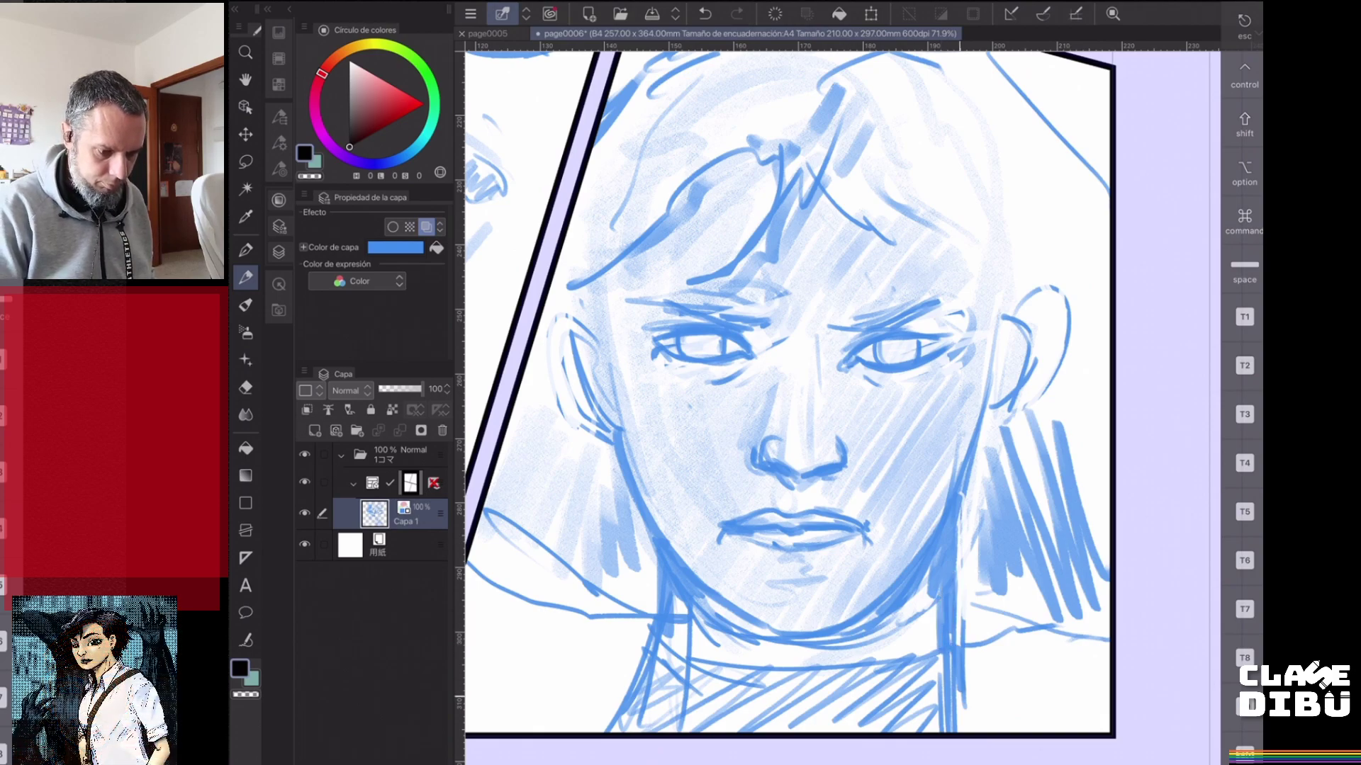
- Redraw both frowning eyebrows of the lower-right face with heavier strokes
scroll(843, 397, down, 1)
scroll(786, 389, down, 3)
scroll(787, 389, up, 3)
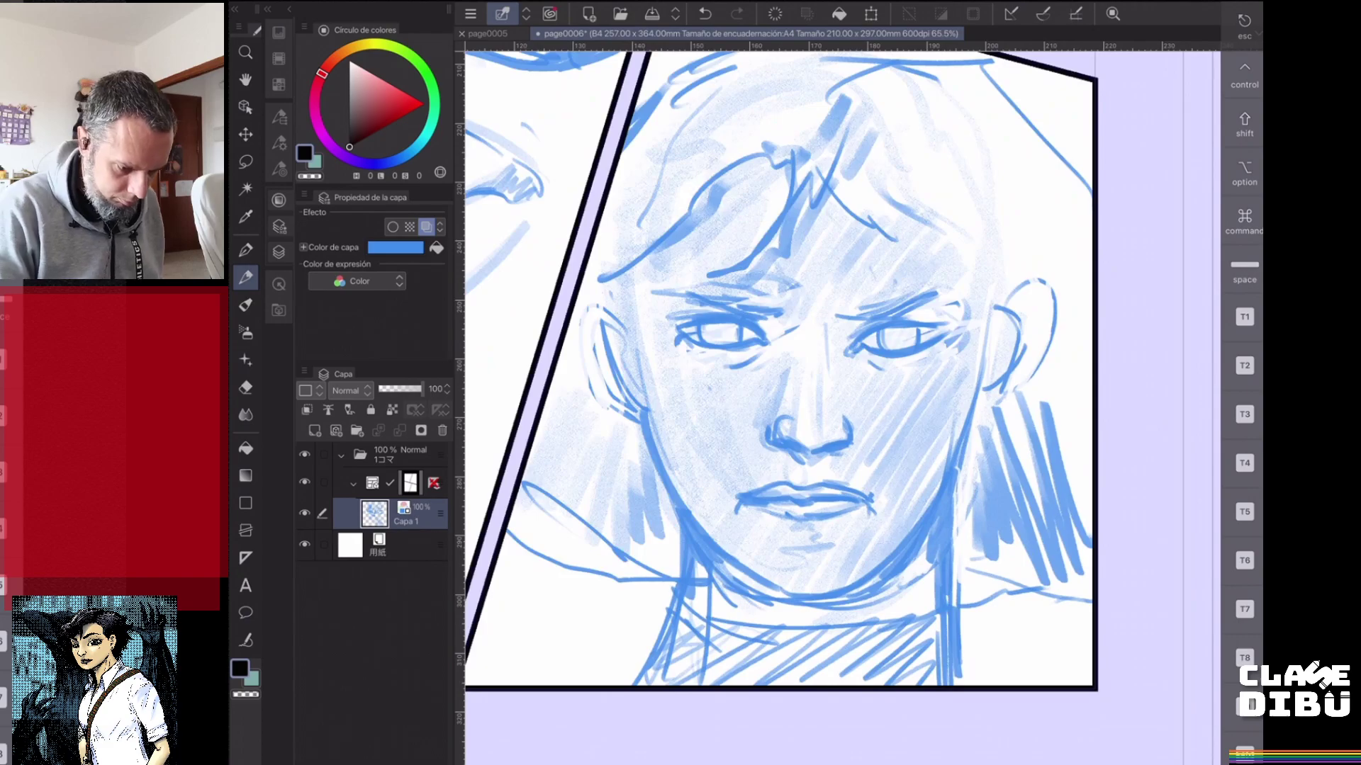
scroll(786, 390, up, 2)
mouse_move(809, 301)
mouse_down()
mouse_move(923, 265)
mouse_move(949, 273)
mouse_up()
mouse_move(691, 296)
mouse_down()
mouse_move(740, 288)
mouse_move(688, 274)
mouse_move(608, 282)
mouse_move(733, 299)
mouse_up()
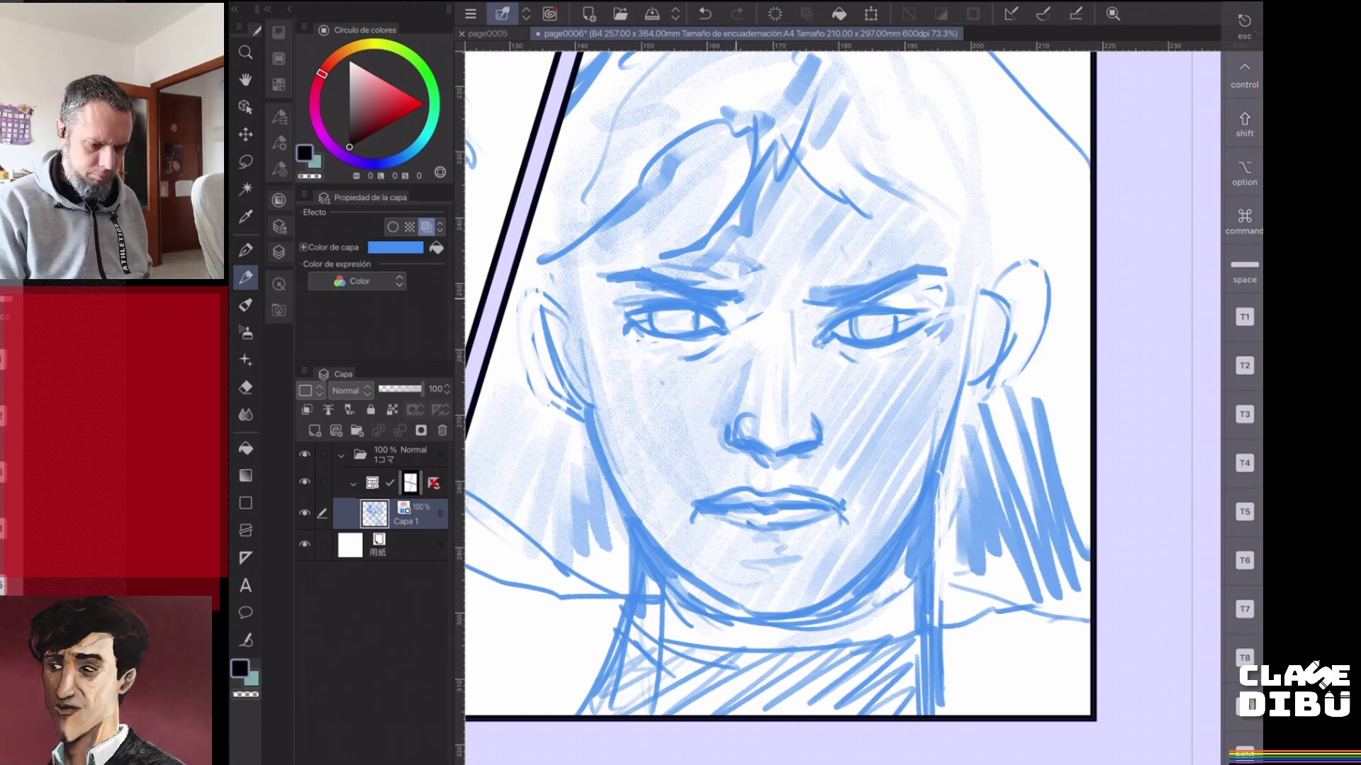
- Add inner strokes to both ears of the lower-right figure and hatch the hair beside the left jaw
scroll(843, 396, down, 3)
scroll(843, 397, down, 1)
mouse_move(958, 365)
mouse_down()
mouse_move(1005, 409)
mouse_move(955, 434)
mouse_move(968, 388)
mouse_up()
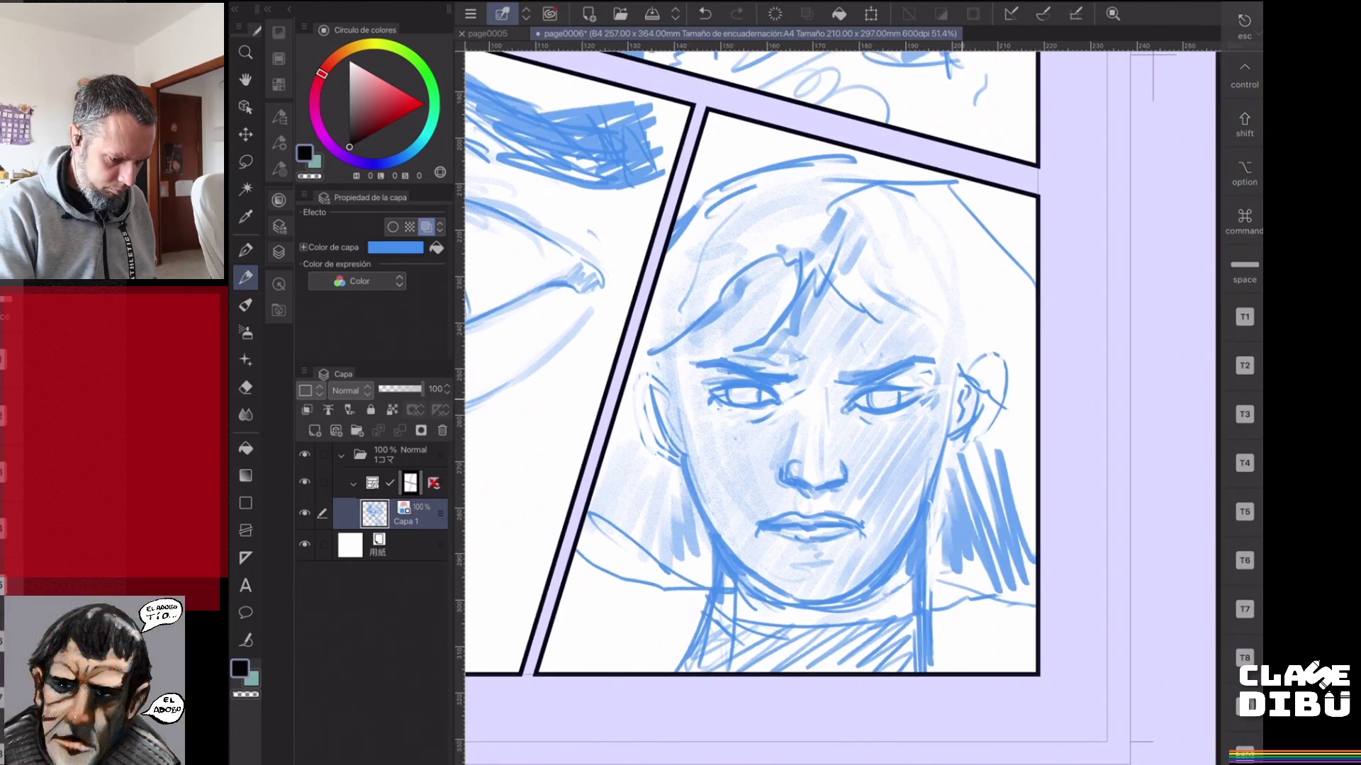
mouse_move(670, 394)
mouse_down()
mouse_move(668, 426)
mouse_move(656, 381)
mouse_move(670, 395)
mouse_move(632, 406)
mouse_up()
mouse_move(696, 521)
mouse_down()
mouse_move(706, 569)
mouse_move(689, 579)
mouse_up()
mouse_move(657, 537)
mouse_down()
mouse_move(639, 556)
mouse_move(646, 542)
mouse_up()
mouse_move(654, 514)
mouse_down()
mouse_move(612, 557)
mouse_move(620, 545)
mouse_up()
drag(655, 479, 589, 539)
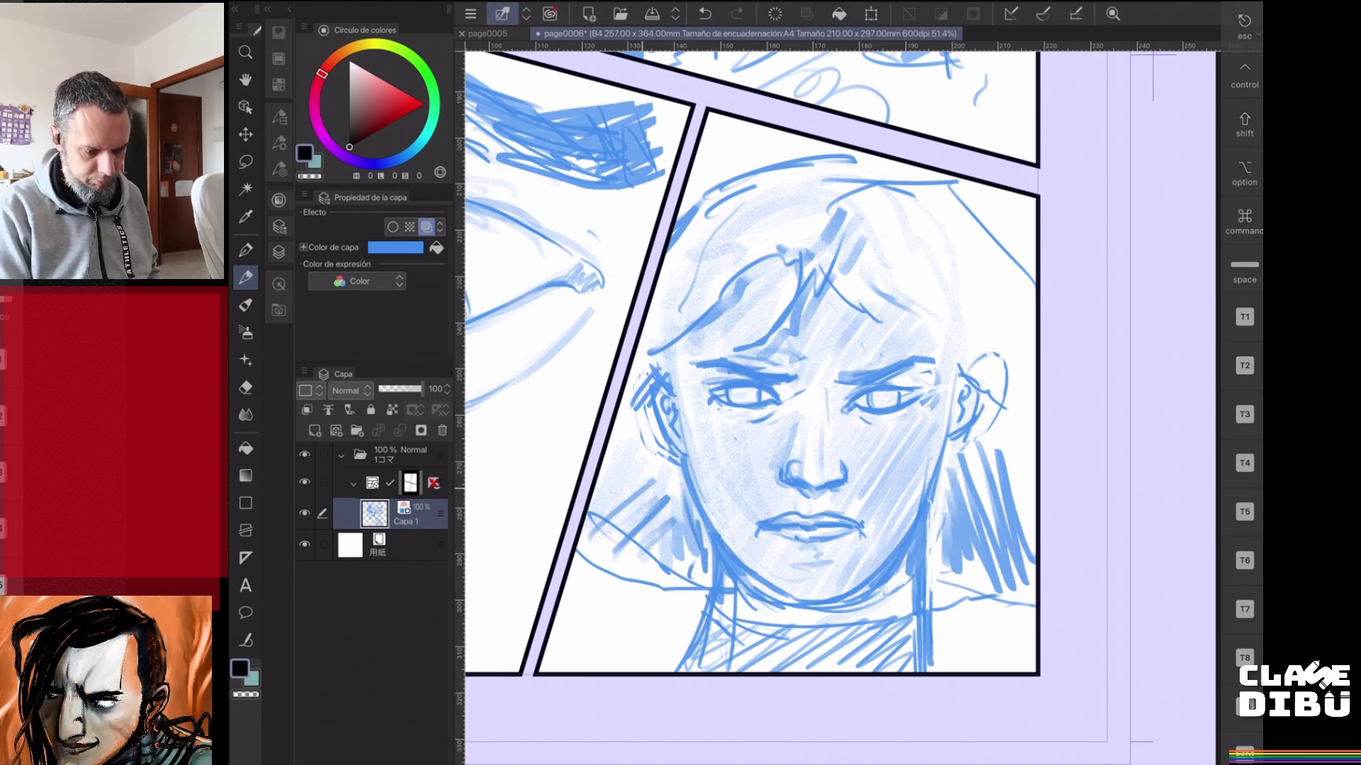
drag(637, 487, 607, 515)
- Extend the lower-right figure's fringe across the right temple and fill in the hair hanging behind the right ear
drag(940, 300, 945, 325)
drag(888, 282, 970, 358)
drag(963, 302, 972, 330)
drag(1031, 410, 1029, 457)
drag(983, 371, 990, 384)
mouse_move(971, 380)
mouse_down()
mouse_move(986, 445)
mouse_move(996, 439)
mouse_up()
drag(990, 404, 1010, 454)
drag(1007, 369, 1027, 529)
scroll(843, 408, down, 5)
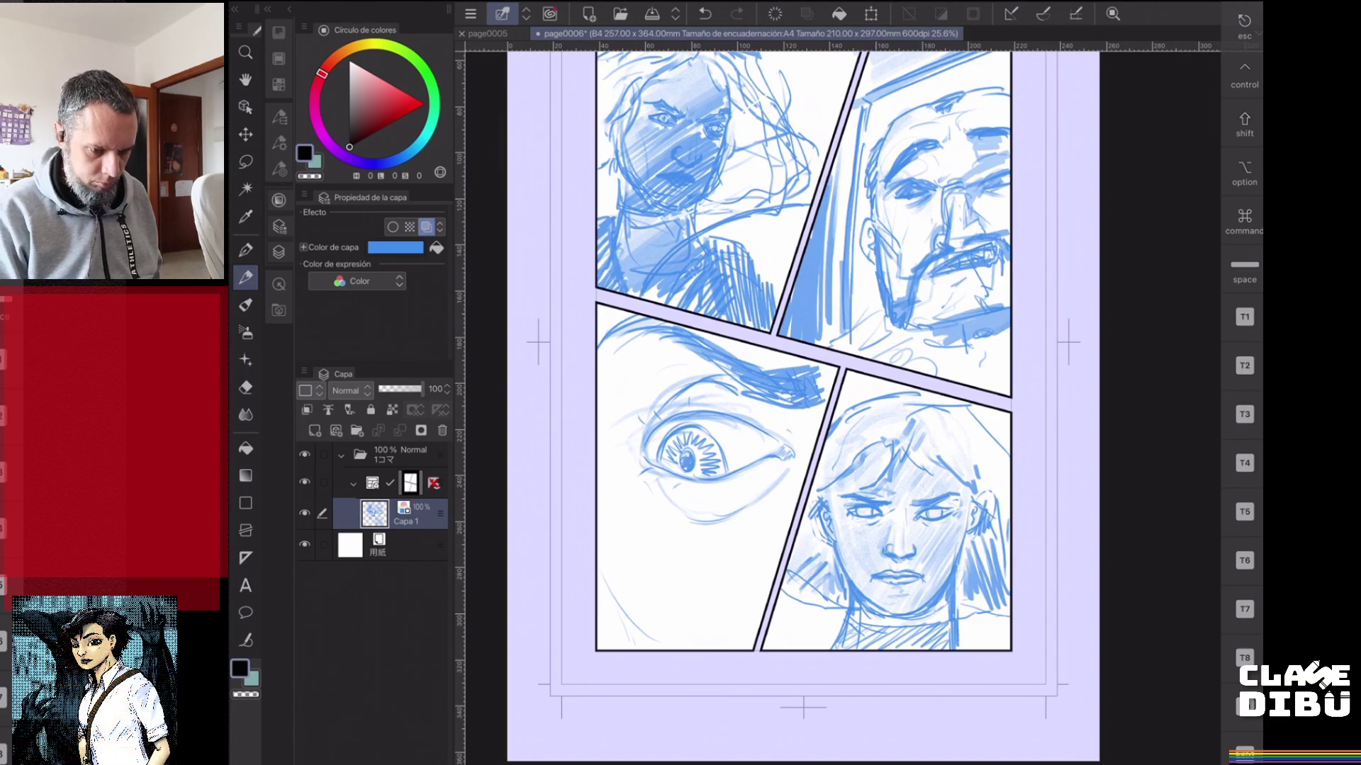
- Add frown creases between the brows of the upper-right man and strengthen his nose bridge and nostrils
scroll(1046, 180, up, 5)
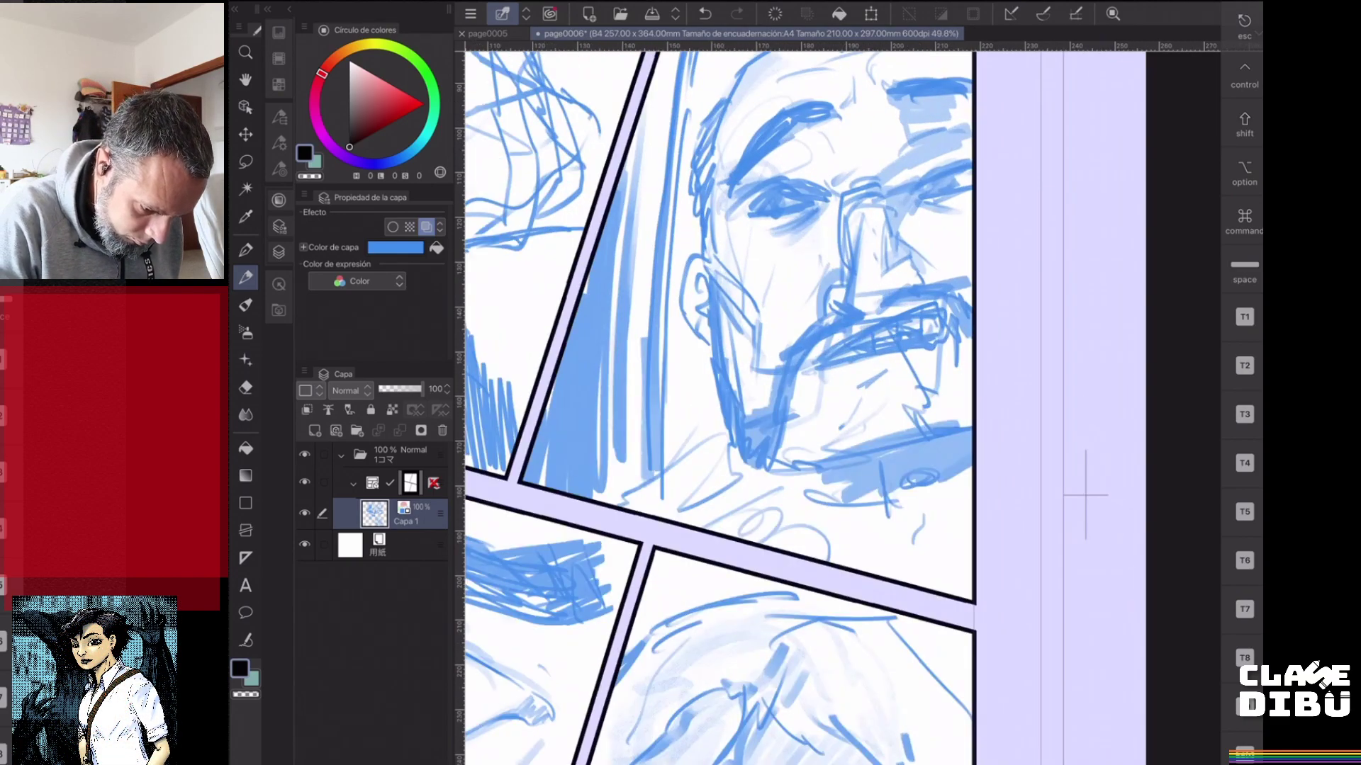
scroll(1084, 495, up, 2)
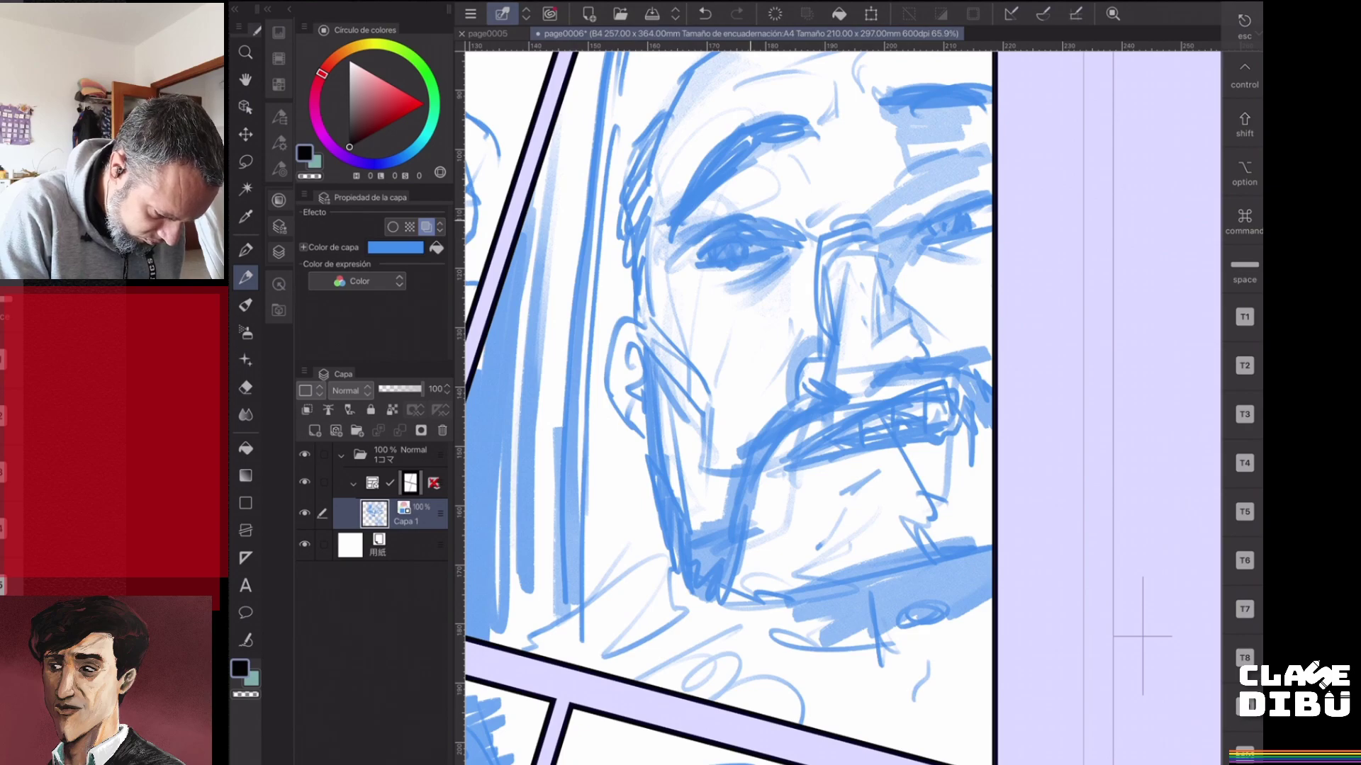
drag(807, 205, 791, 225)
mouse_move(851, 180)
mouse_down()
mouse_move(877, 203)
mouse_move(864, 195)
mouse_move(815, 273)
mouse_up()
drag(828, 224, 851, 208)
mouse_move(815, 271)
mouse_down()
mouse_move(826, 385)
mouse_move(801, 400)
mouse_up()
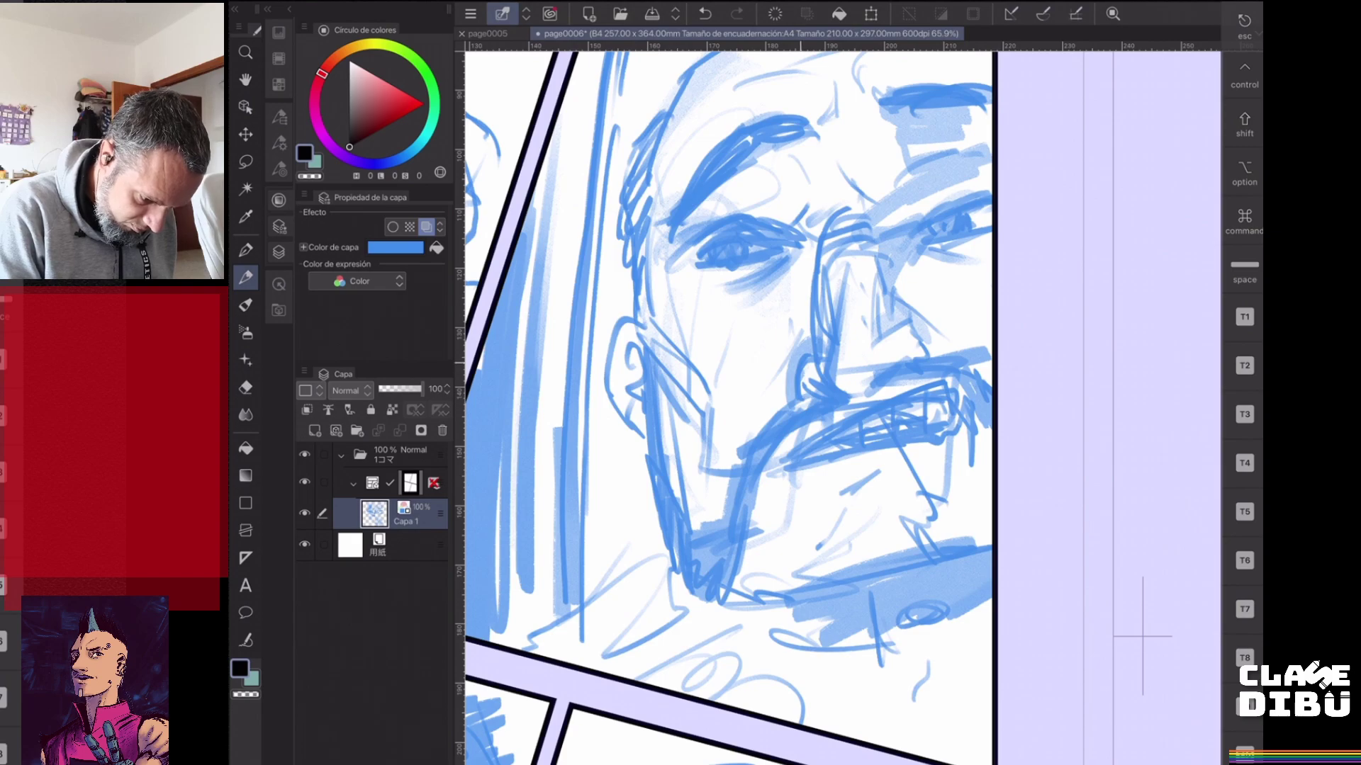
drag(872, 348, 915, 333)
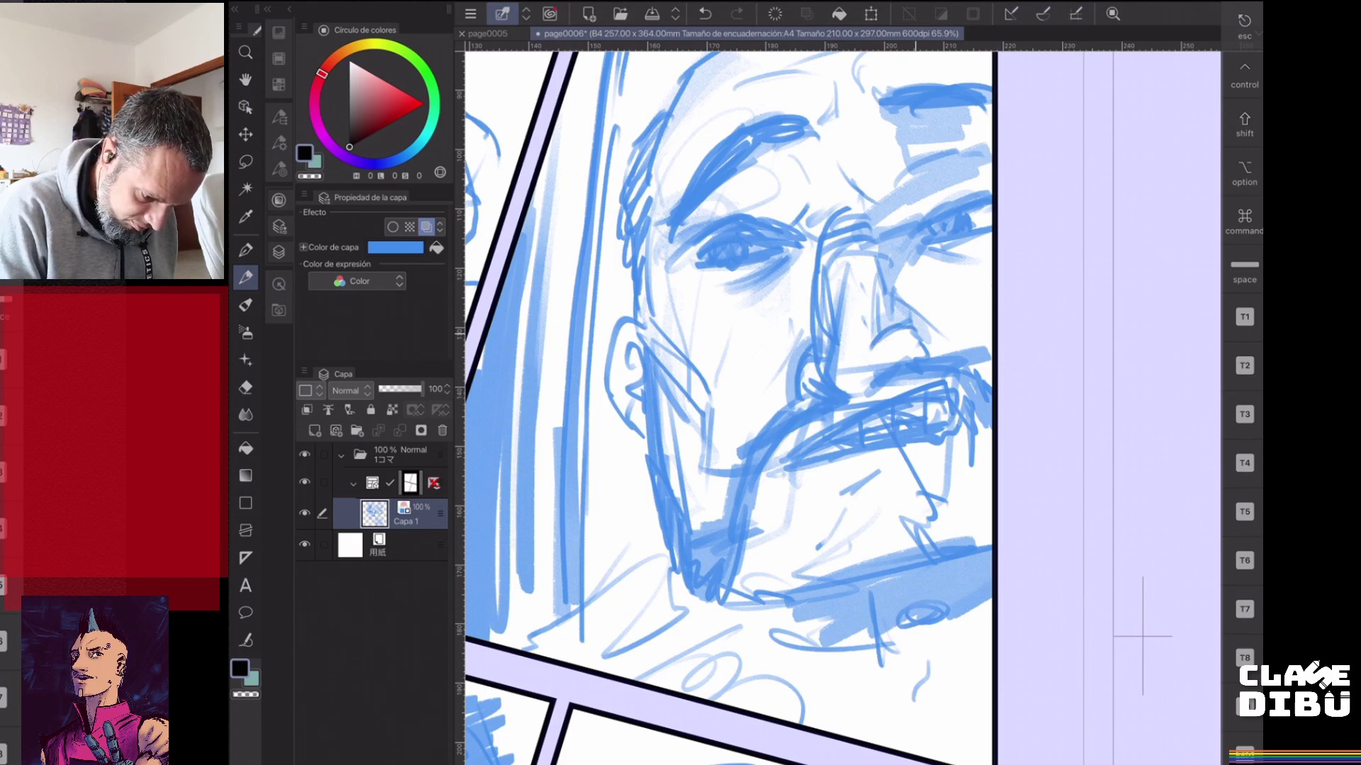
- Darken the man's moustache and upper lip, then reinforce his chin, jawline and sideburn
mouse_move(800, 450)
mouse_down()
mouse_move(834, 417)
mouse_move(931, 380)
mouse_up()
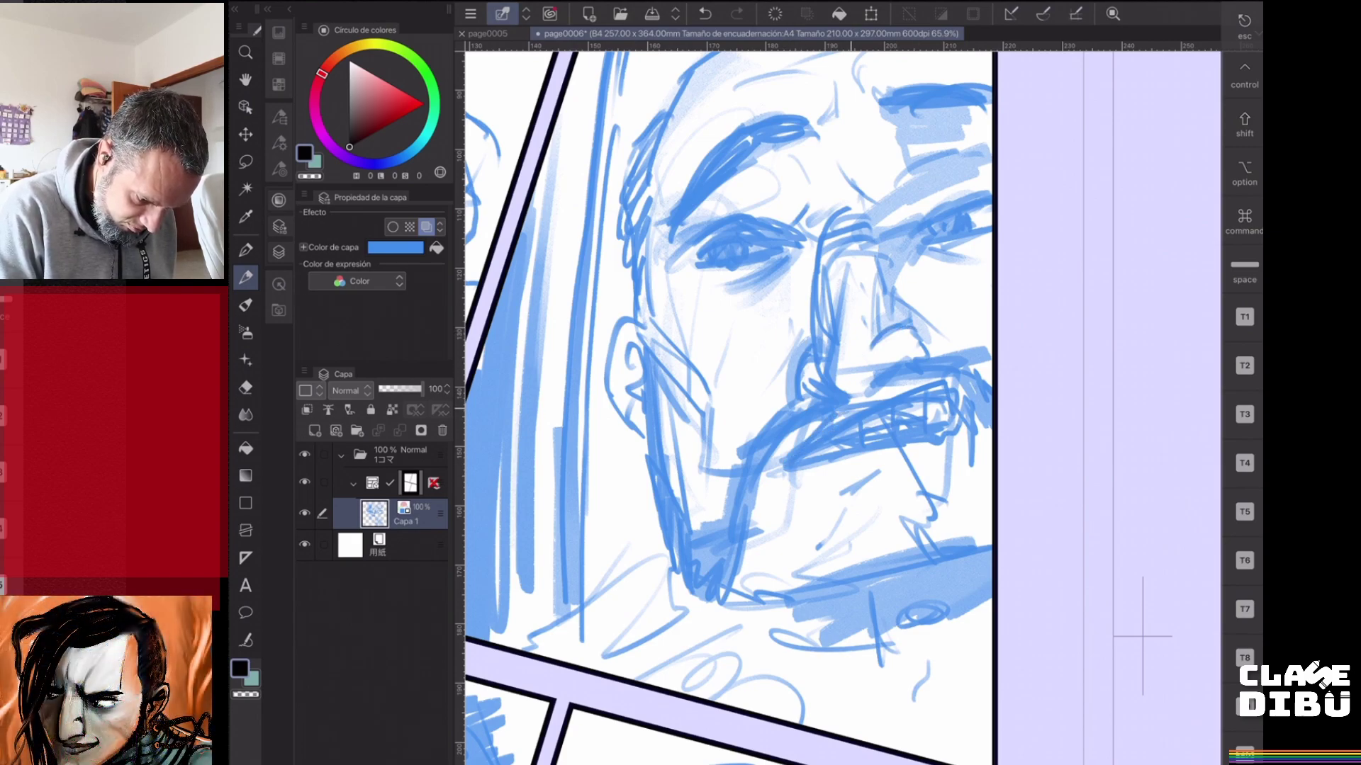
drag(851, 395, 922, 357)
drag(922, 357, 928, 340)
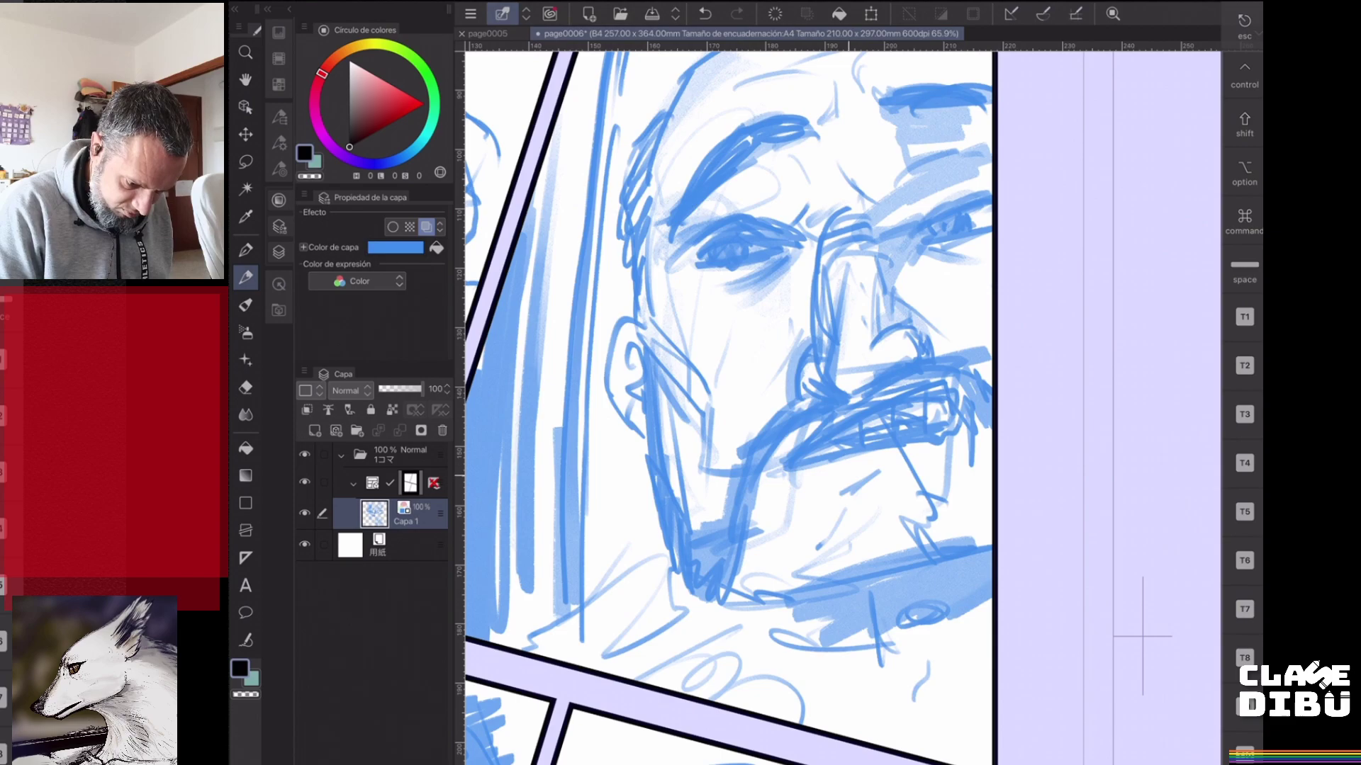
mouse_move(809, 527)
mouse_down()
mouse_move(861, 476)
mouse_move(932, 513)
mouse_up()
drag(890, 482, 929, 508)
drag(820, 519, 803, 541)
mouse_move(735, 578)
mouse_down()
mouse_move(751, 601)
mouse_move(942, 567)
mouse_up()
drag(841, 581, 989, 544)
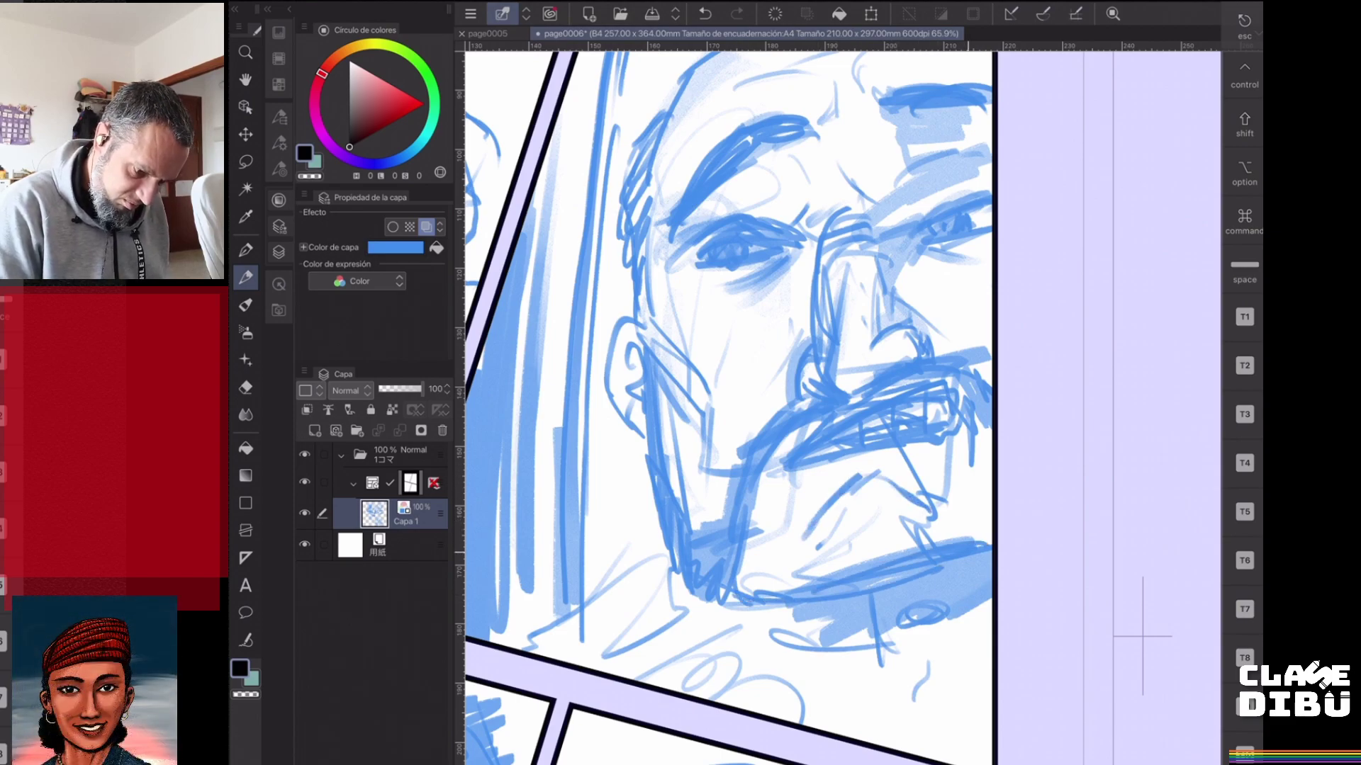
drag(645, 313, 705, 405)
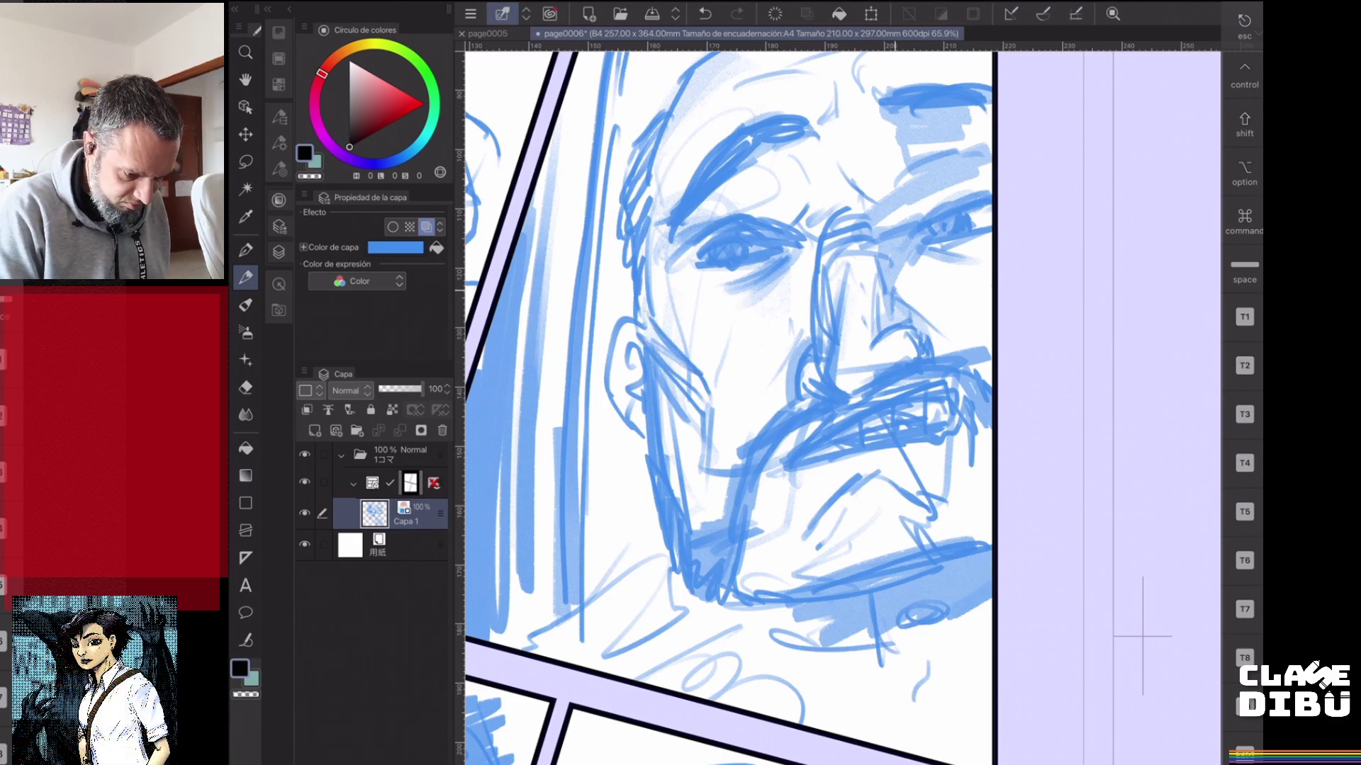
- Shade the man's eye sockets between the eyebrows and eyelids on both sides of the face
mouse_move(712, 213)
mouse_down()
mouse_move(787, 156)
mouse_move(801, 153)
mouse_move(815, 177)
mouse_up()
drag(772, 230, 892, 106)
mouse_move(883, 187)
mouse_down()
mouse_move(949, 117)
mouse_move(989, 106)
mouse_up()
mouse_move(900, 202)
mouse_down()
mouse_move(991, 149)
mouse_move(993, 165)
mouse_up()
drag(913, 216, 1004, 187)
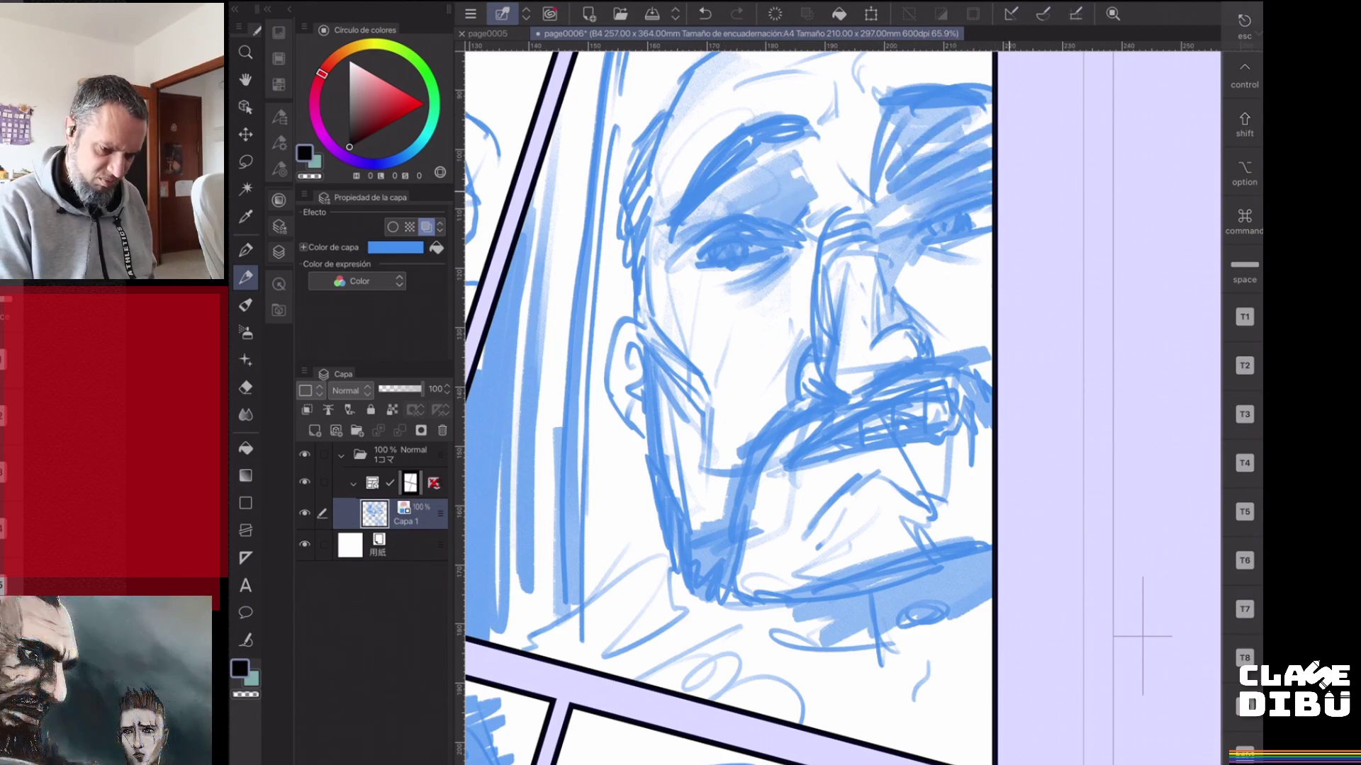
- Fill the inner end of the eyebrow above the close-up eye with denser strokes
scroll(844, 407, down, 5)
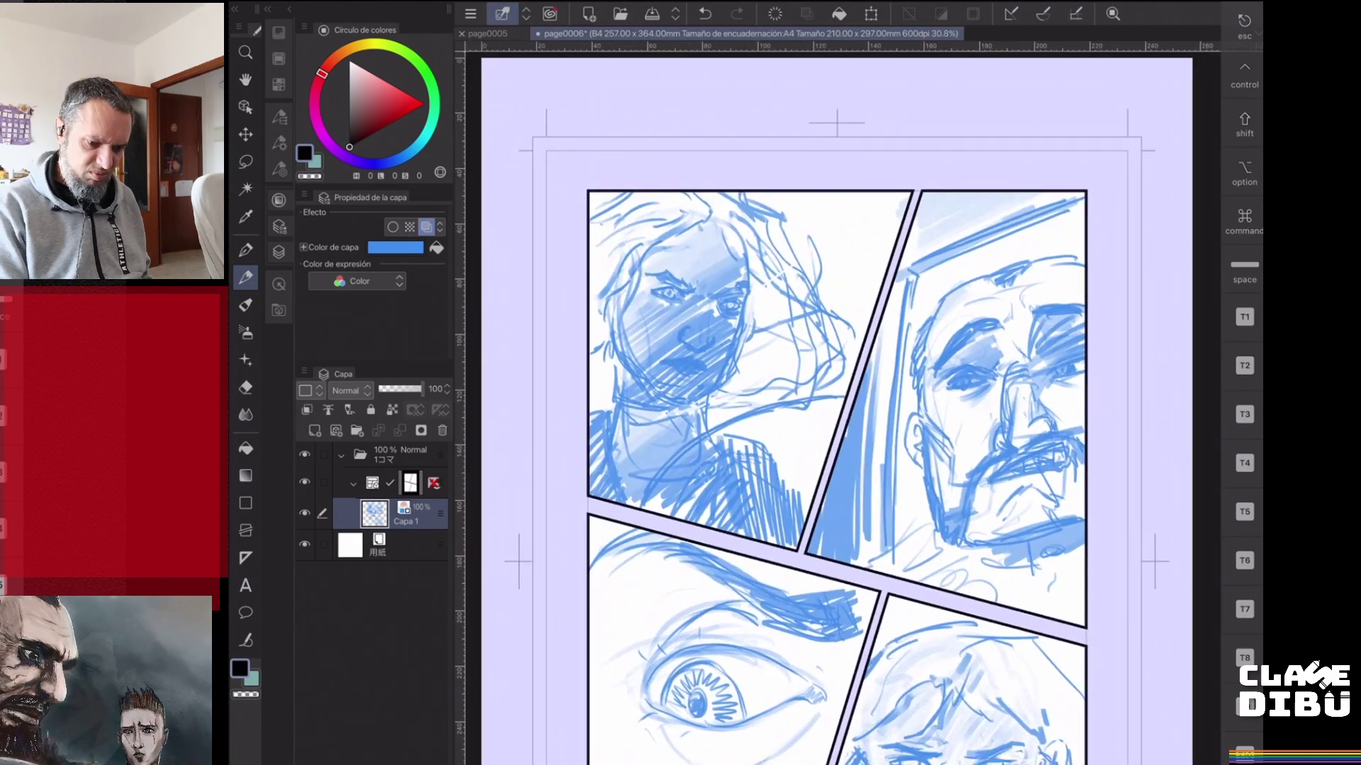
scroll(843, 425, up, 1)
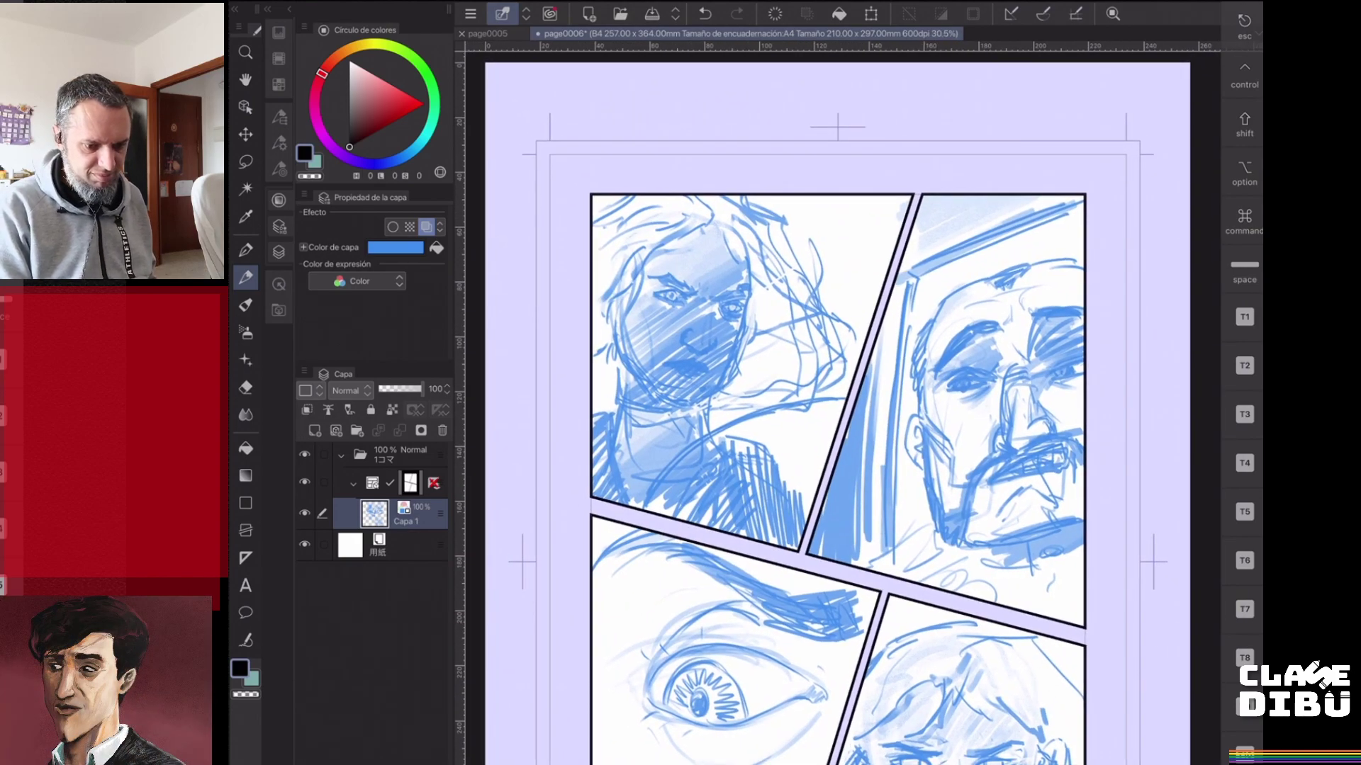
scroll(836, 411, up, 1)
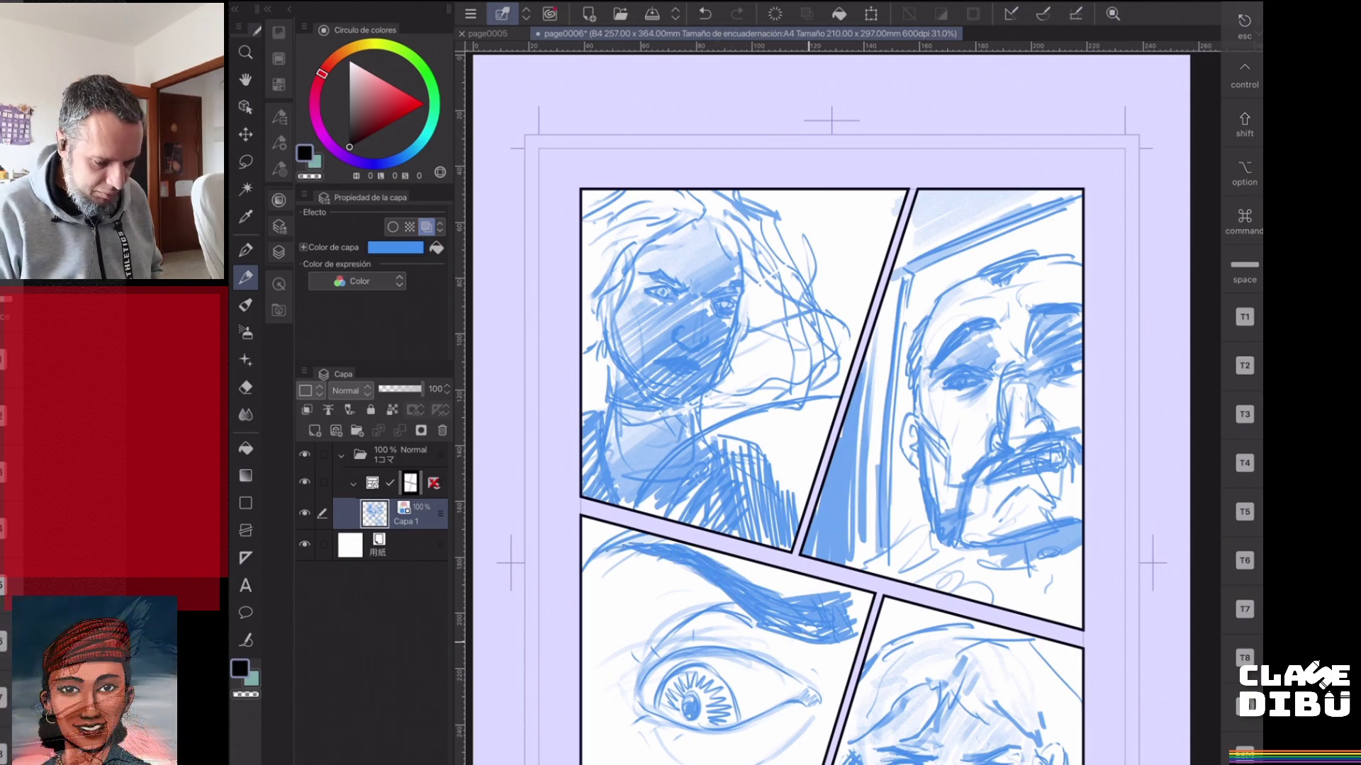
mouse_move(822, 632)
mouse_down()
mouse_move(769, 622)
mouse_move(809, 624)
mouse_move(788, 599)
mouse_move(834, 602)
mouse_move(849, 618)
mouse_move(835, 630)
mouse_up()
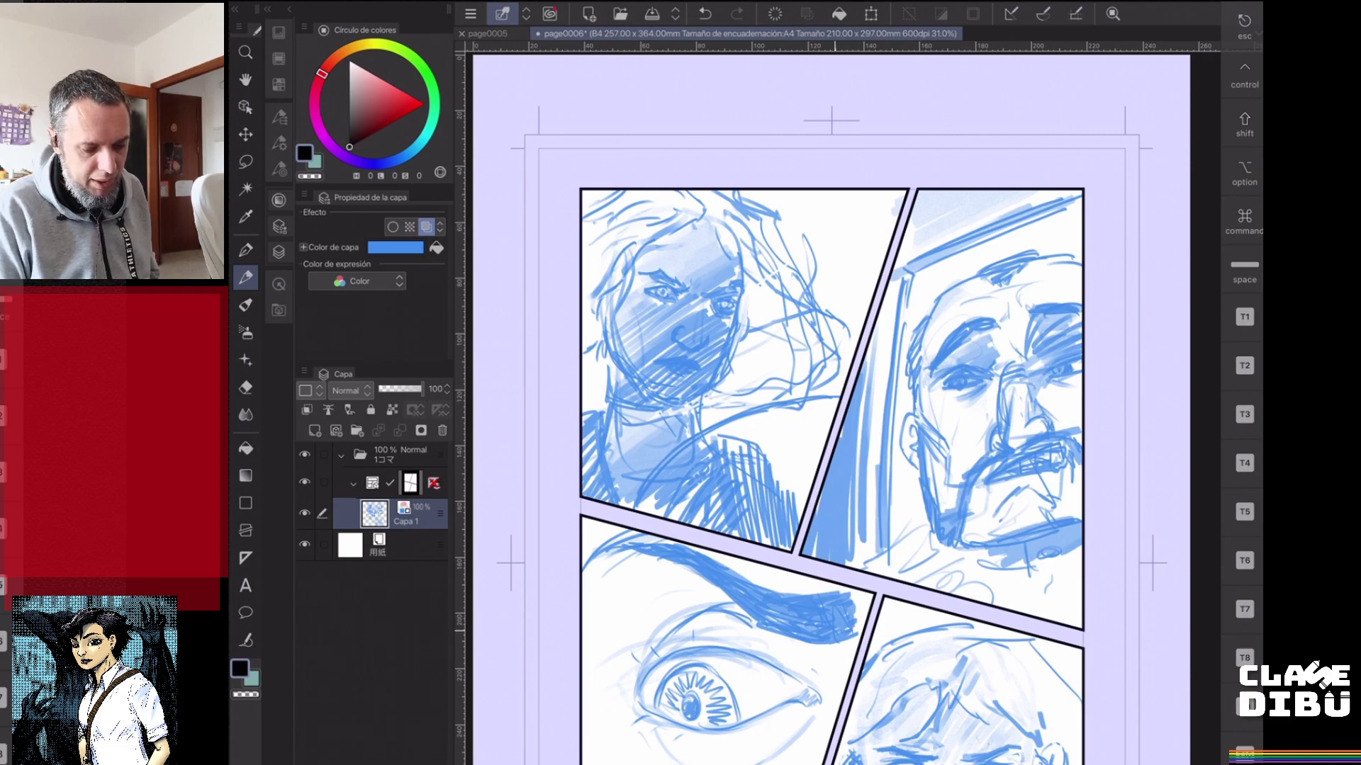